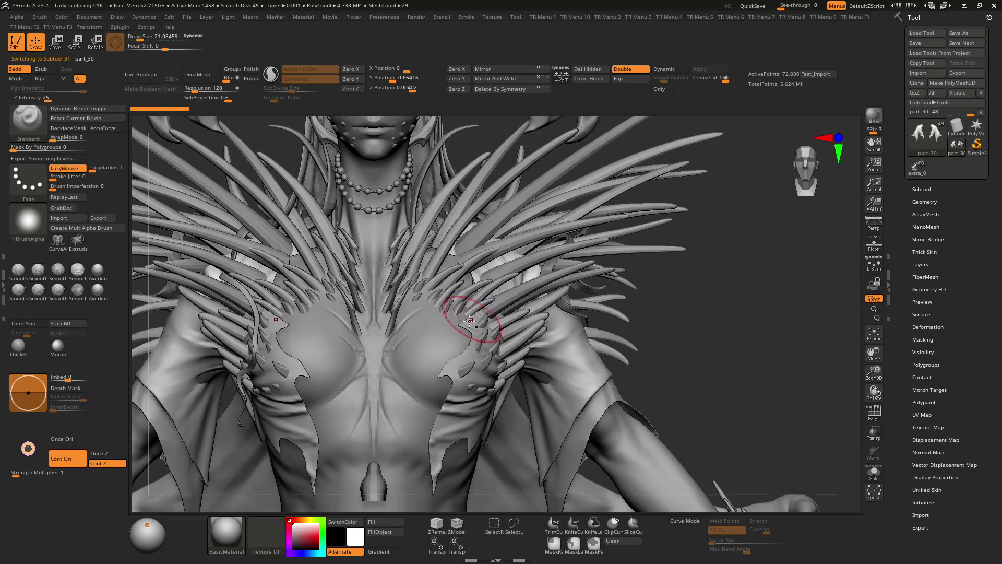
Select the body subtool and isolate it with its polyframe shown at the lowest subdivision level
key("space")
left_click_drag(473, 258, 479, 258)
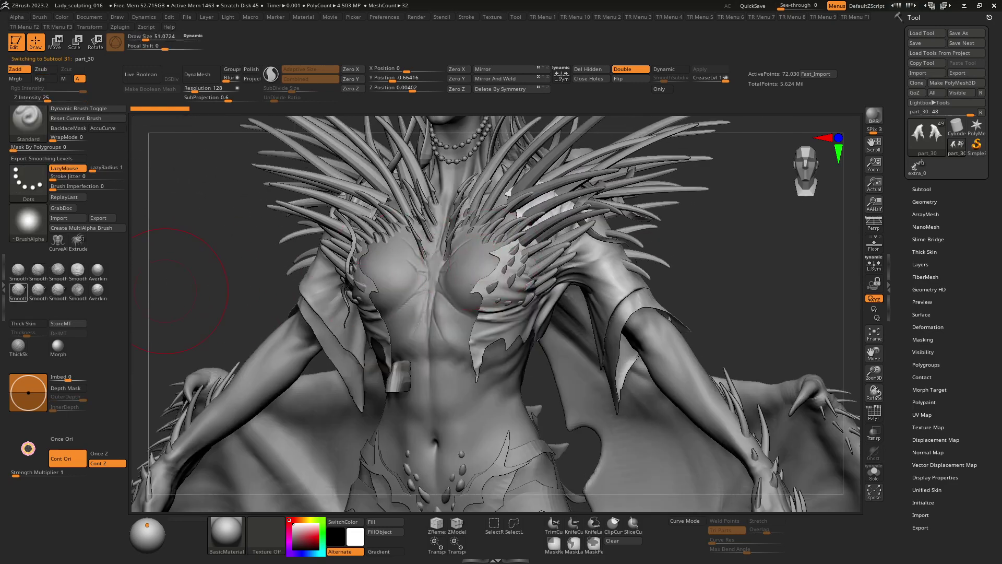
right_click_drag(492, 286, 444, 271)
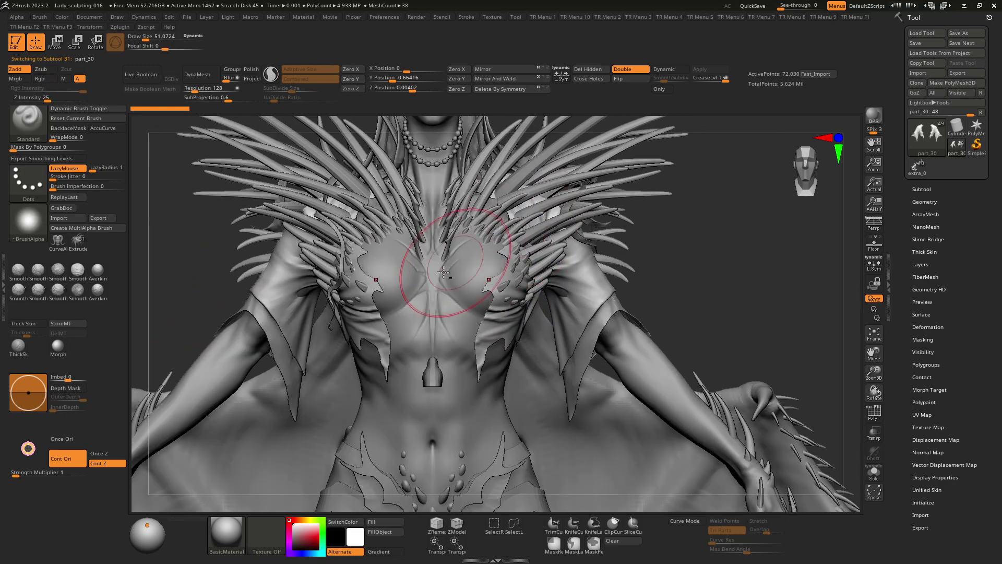
left_click(458, 238, "alt")
right_click_drag(458, 238, 551, 259, "alt")
key("shift+f")
key("shift+d")
key("shift+d")
key("shift+d")
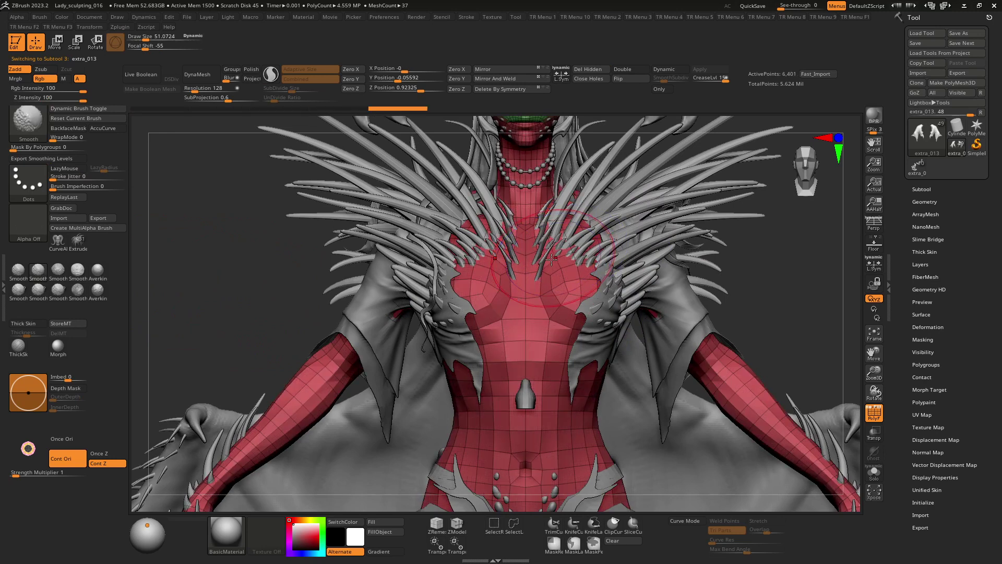
key("alt+s")
Raise the isolated body to subdivision level 3 and check its topology from the front and side
key("shift+f")
key("d")
key("shift+f")
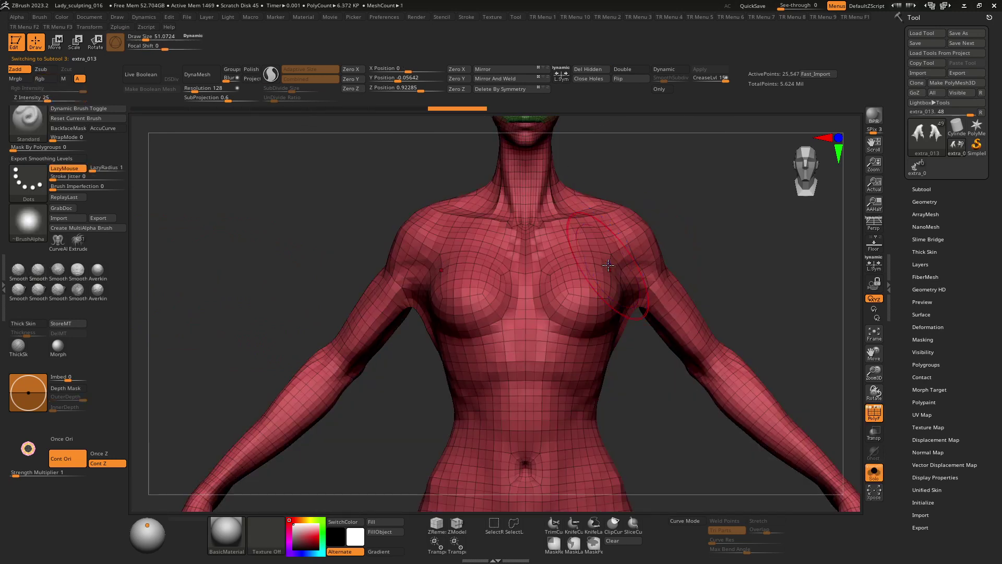
key("d")
key("shift+f")
right_click_drag(585, 251, 533, 198, "ctrl")
key("shift+f")
key("shift+f")
key("shift+f")
right_click_drag(532, 198, 407, 234)
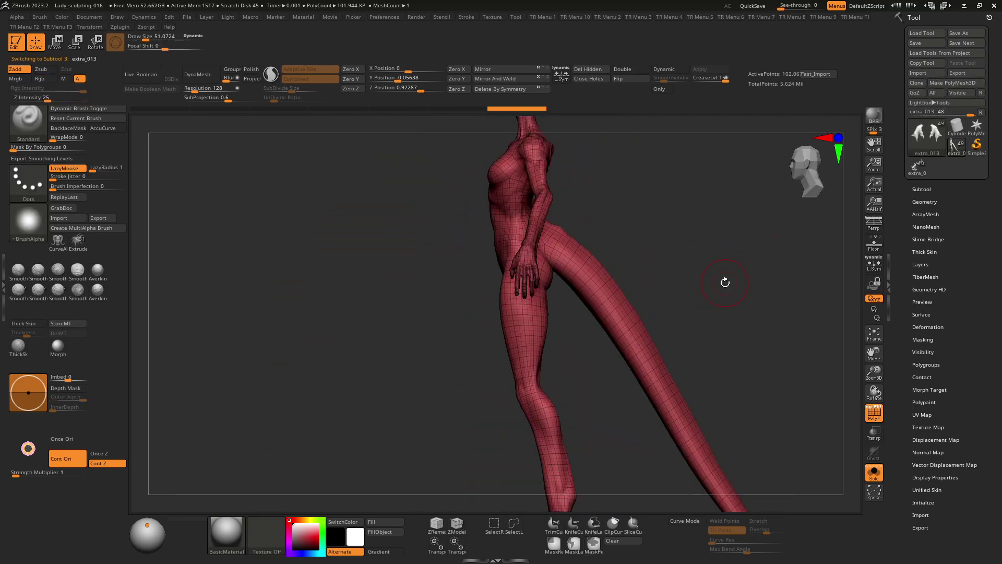
key("shift+f")
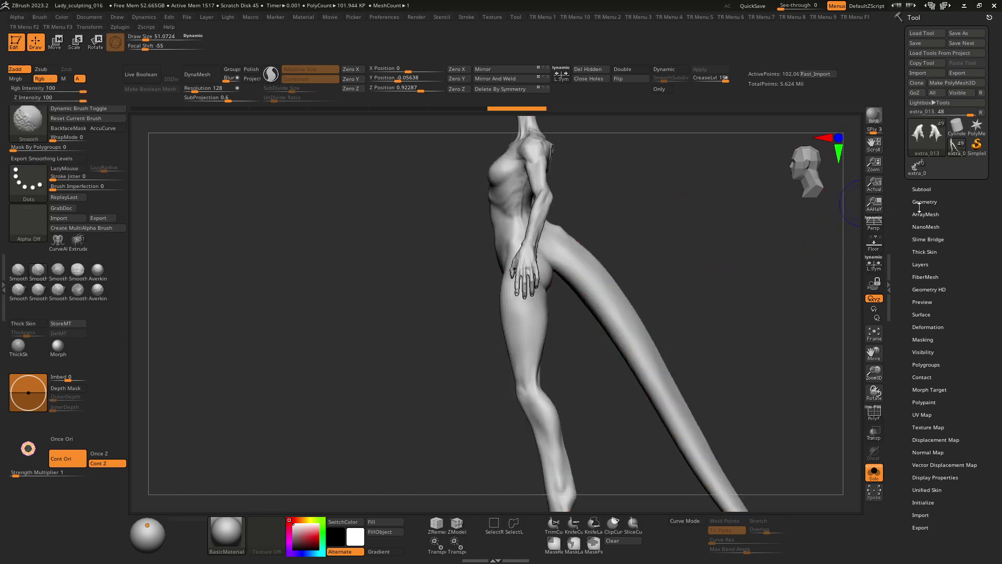
key("shift+f")
Switch to the extra_010 tool and insert the extra_013 body into it as a new subtool
left_click(915, 187)
key("f")
key("shift+f")
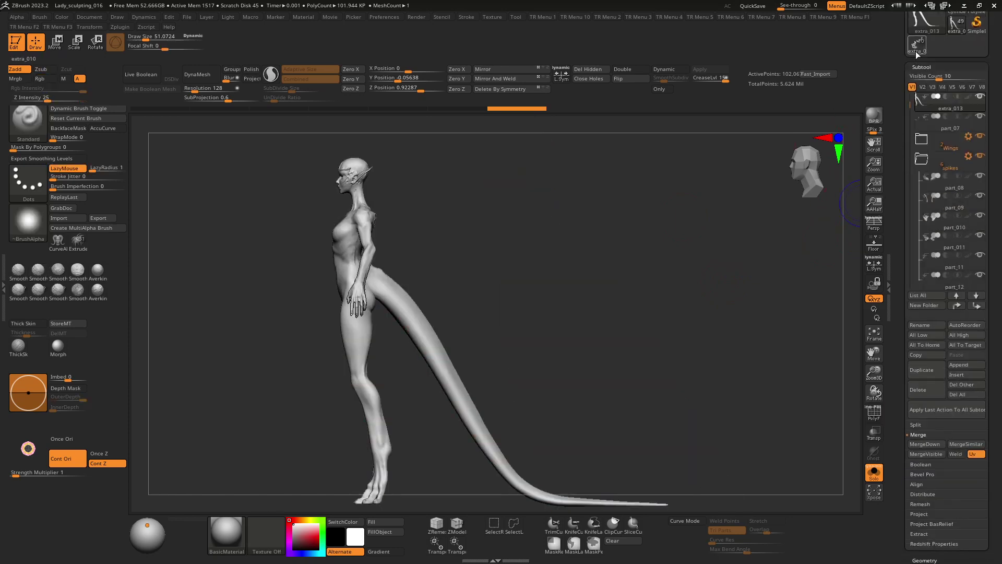
left_click(917, 46)
left_click_drag(909, 110, 909, 93)
left_click(963, 358)
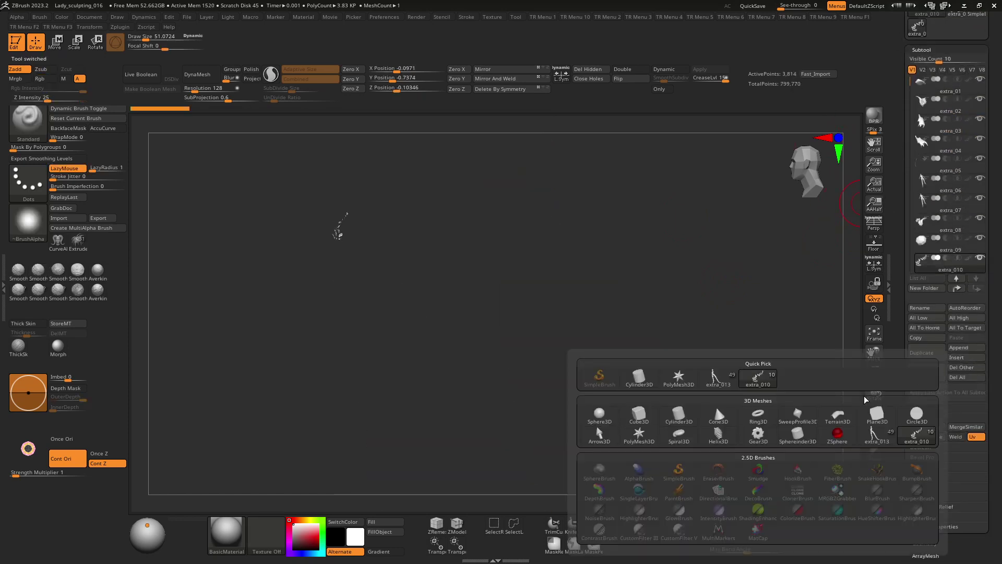
left_click(864, 437)
Try to delete the inserted body's extra subdivision levels with the polyframe shown, and undo the deletions
key("ctrl+1")
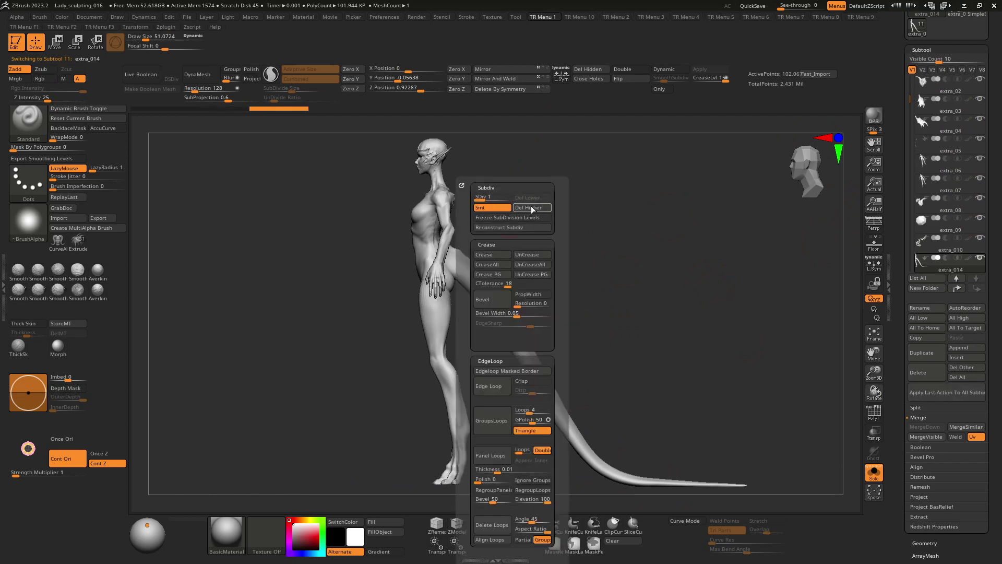
key("shift+f")
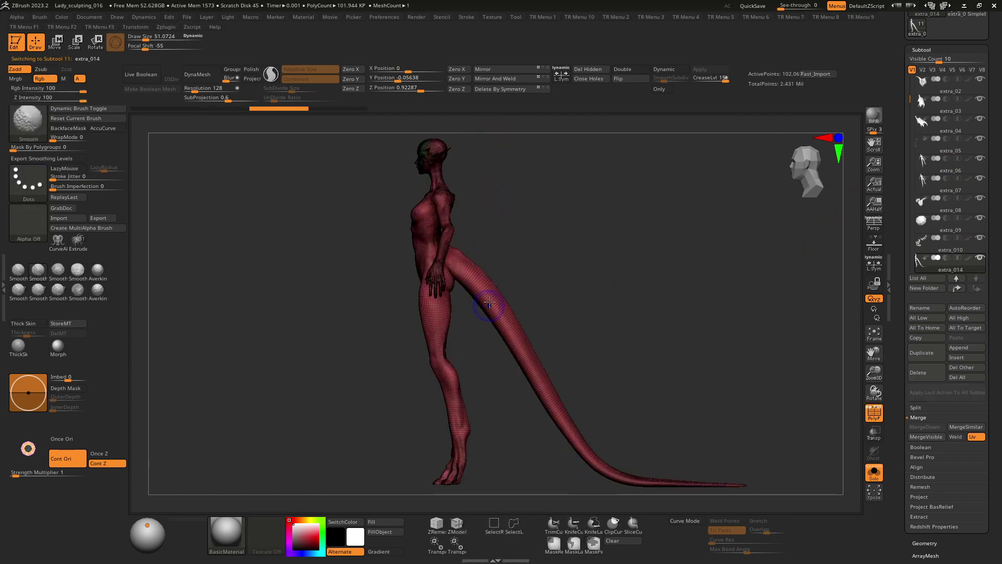
key("ctrl+1")
left_click(516, 208)
right_click_drag(493, 157, 514, 317, "ctrl")
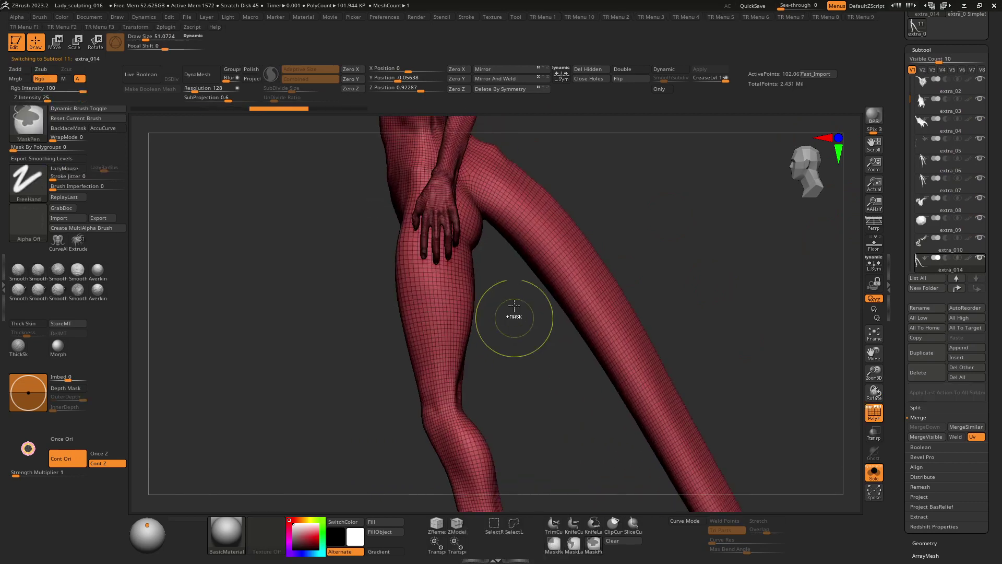
key("ctrl+z")
key("ctrl+z")
Delete the inserted body's higher subdivision levels and drop it to its lowest level
key("ctrl+1")
left_click(572, 208)
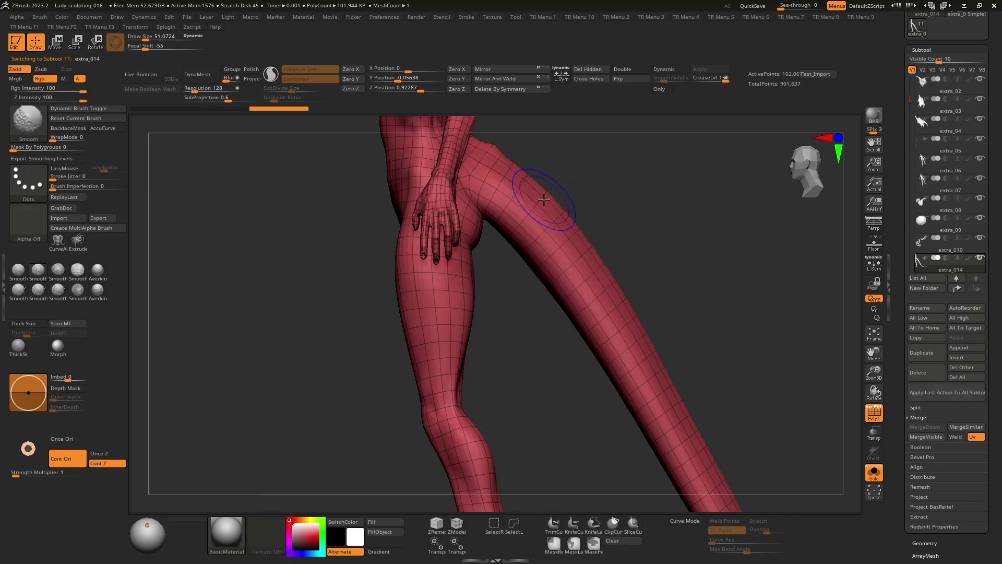
key("shift+d")
key("shift+d")
Hide the tail polygons beyond its base with the lasso selection from the side view
mouse_move(542, 205)
right_mouse_down("ctrl")
mouse_move(498, 316)
mouse_move(459, 267)
mouse_move(496, 268)
mouse_move(500, 316)
right_mouse_up("ctrl")
left_click(513, 525)
mouse_move(492, 190)
left_mouse_down("ctrl+alt+shift")
mouse_move(475, 285)
mouse_move(530, 222)
mouse_move(483, 259)
left_mouse_up("ctrl+alt+shift")
mouse_move(514, 272)
right_mouse_down("alt")
mouse_move(491, 207)
mouse_move(454, 177)
mouse_move(459, 134)
mouse_move(440, 204)
right_mouse_up("alt")
mouse_move(436, 190)
left_mouse_down("ctrl+alt+shift")
mouse_move(426, 207)
mouse_move(438, 198)
left_mouse_up("ctrl+alt+shift")
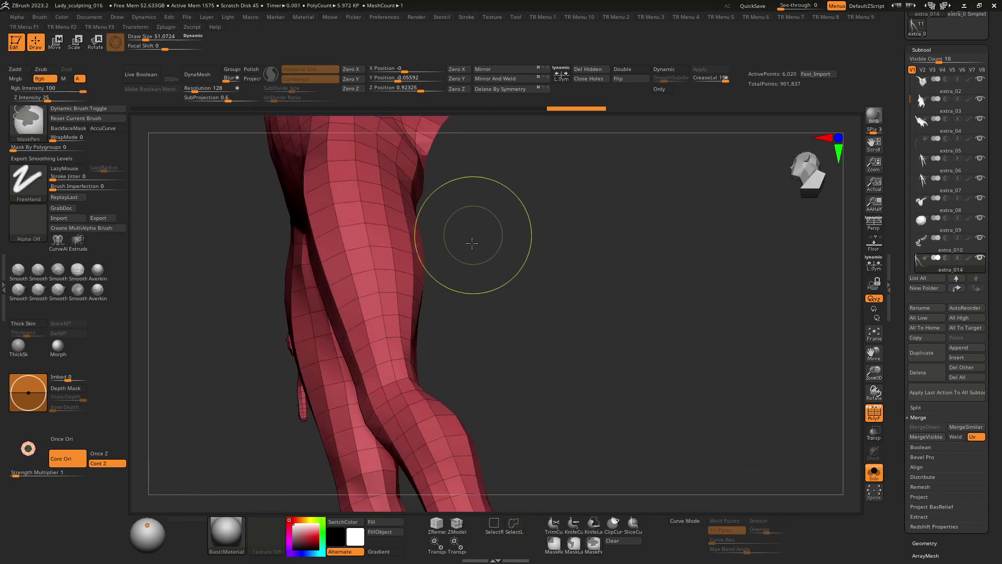
Hide the remaining tail polygons behind the legs and delete the hidden geometry
right_click_drag(472, 240, 491, 313, "ctrl")
mouse_move(490, 313)
right_mouse_down()
mouse_move(542, 337)
mouse_move(545, 352)
right_mouse_up()
left_click_drag(545, 351, 542, 237, "ctrl+alt+shift")
mouse_move(541, 238)
right_mouse_down("alt")
mouse_move(552, 316)
mouse_move(505, 249)
mouse_move(514, 360)
mouse_move(530, 320)
right_mouse_up("alt")
key("shift+f")
key("shift+f")
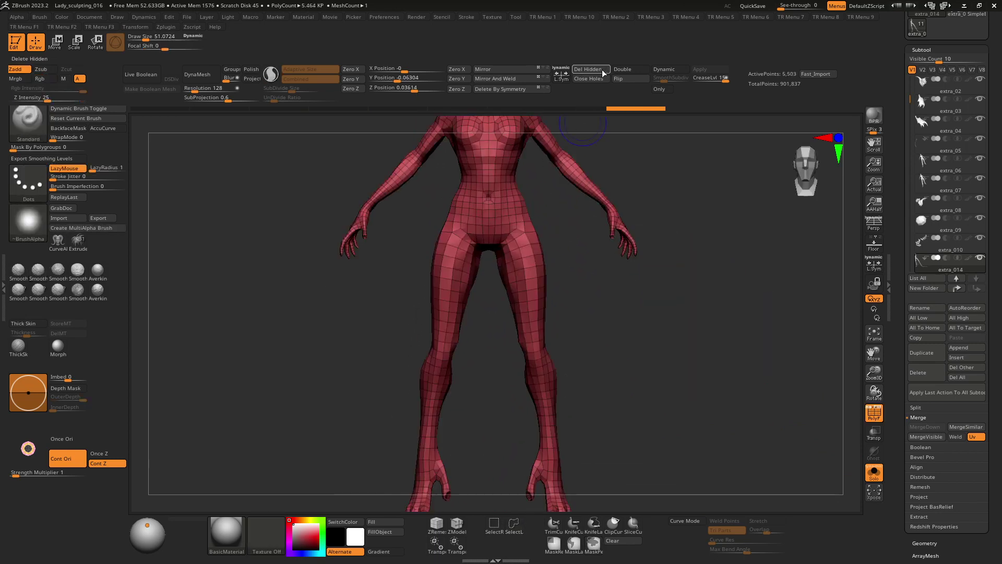
left_click(593, 70)
key("1")
key("ctrl+z")
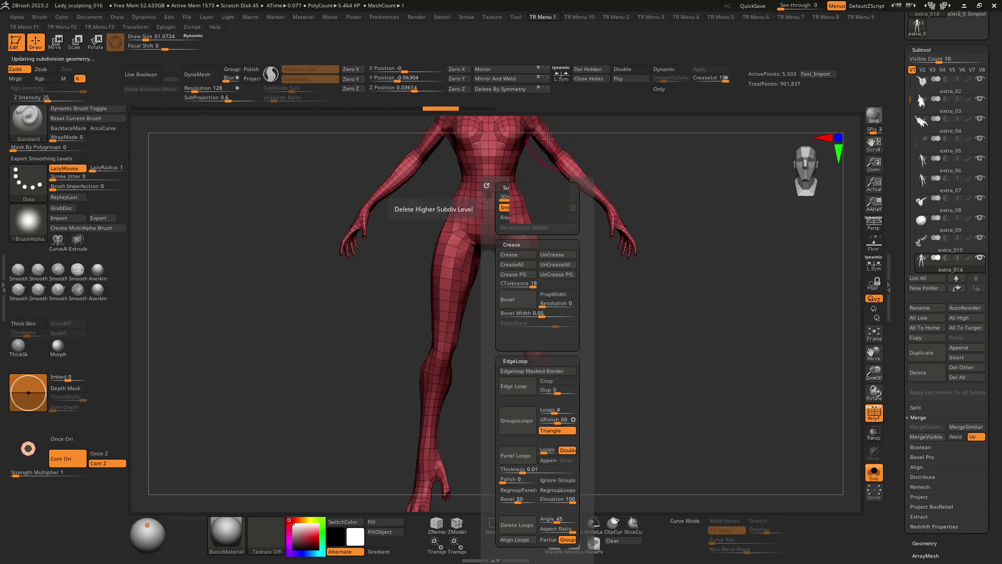
Preview the trimmed body two subdivision levels higher and return it to the lowest level
right_click_drag(548, 229, 565, 378, "ctrl")
key("d")
key("d")
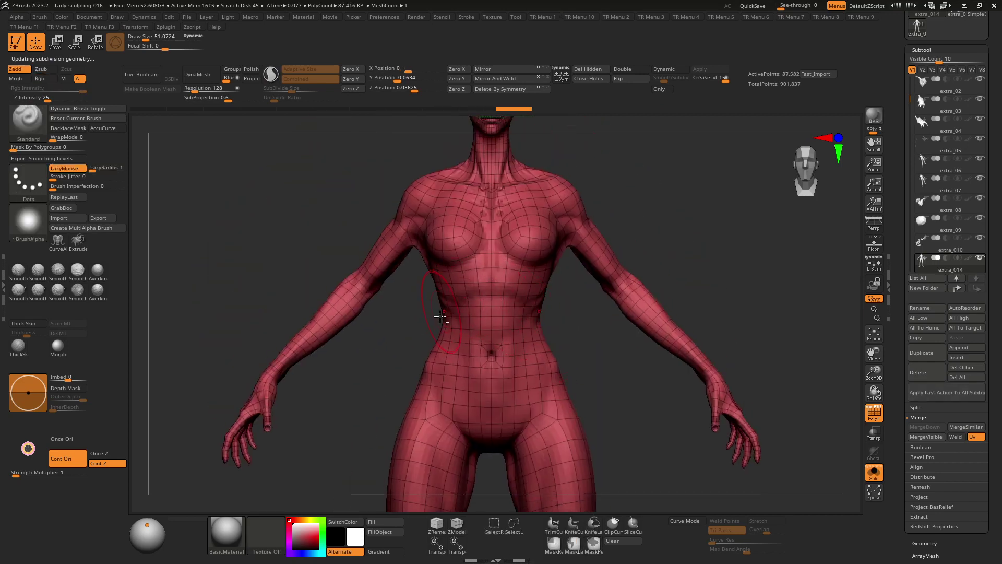
right_click_drag(439, 317, 545, 280, "alt")
key("shift+f")
key("shift+f")
key("shift+d")
key("shift+d")
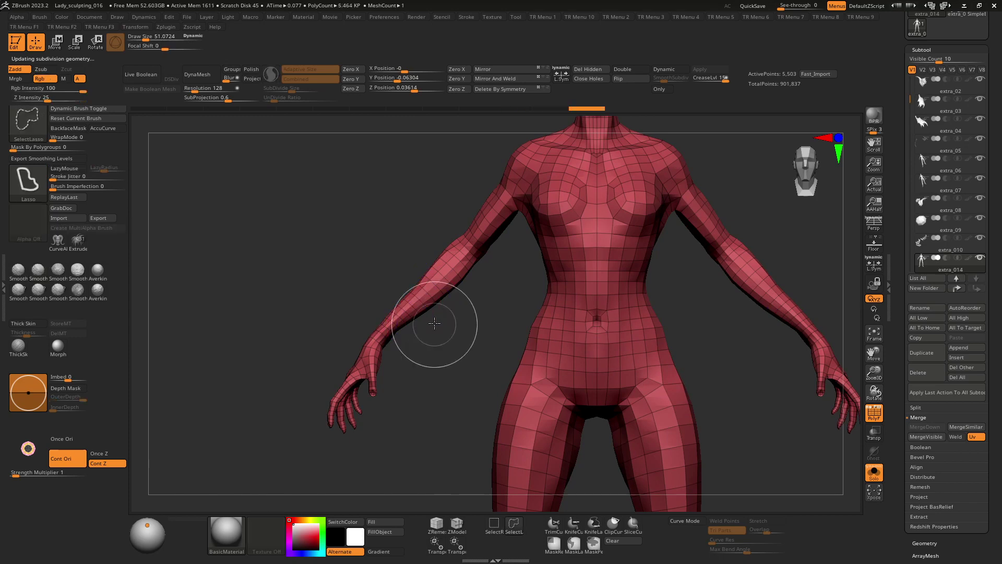
Cut both hands off the visible body at the forearms with the lasso selection
left_click_drag(434, 323, 394, 440, "ctrl+alt+shift")
mouse_move(514, 234)
right_mouse_down("alt")
mouse_move(485, 237)
mouse_move(566, 184)
mouse_move(568, 232)
right_mouse_up("alt")
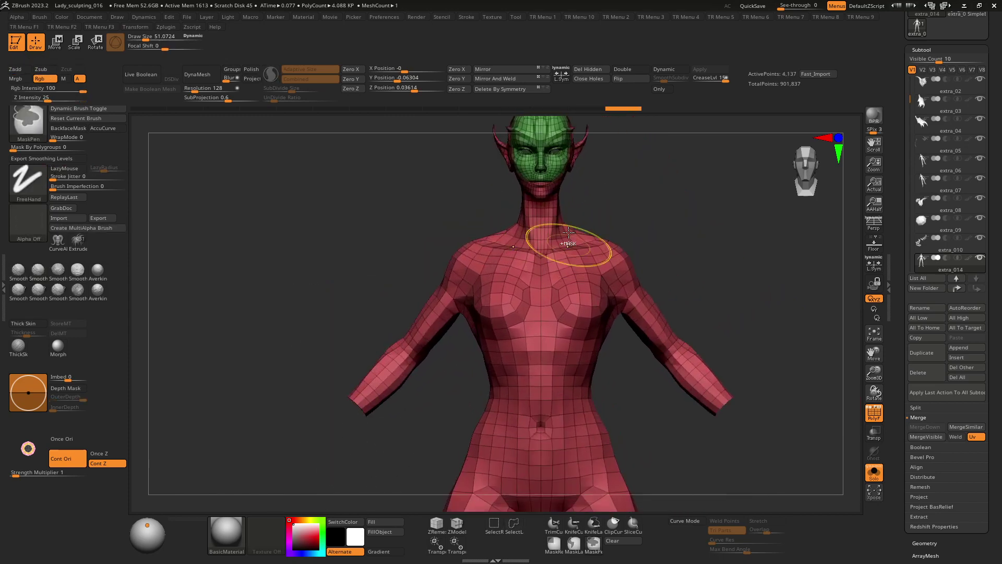
right_click_drag(566, 172, 554, 264, "alt")
Raise the body to subdivision level 3 and delete its lower levels
key("1")
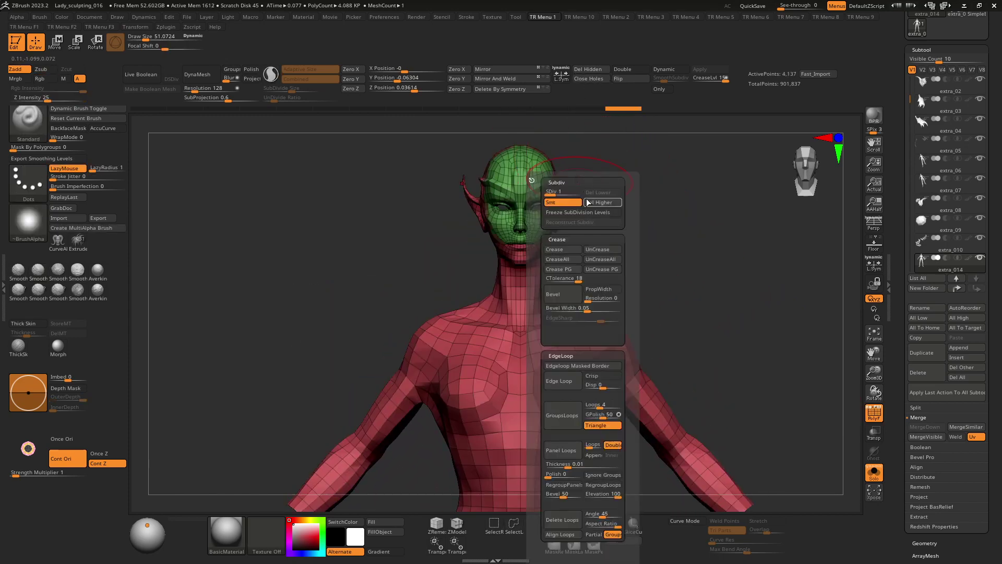
key("d")
key("d")
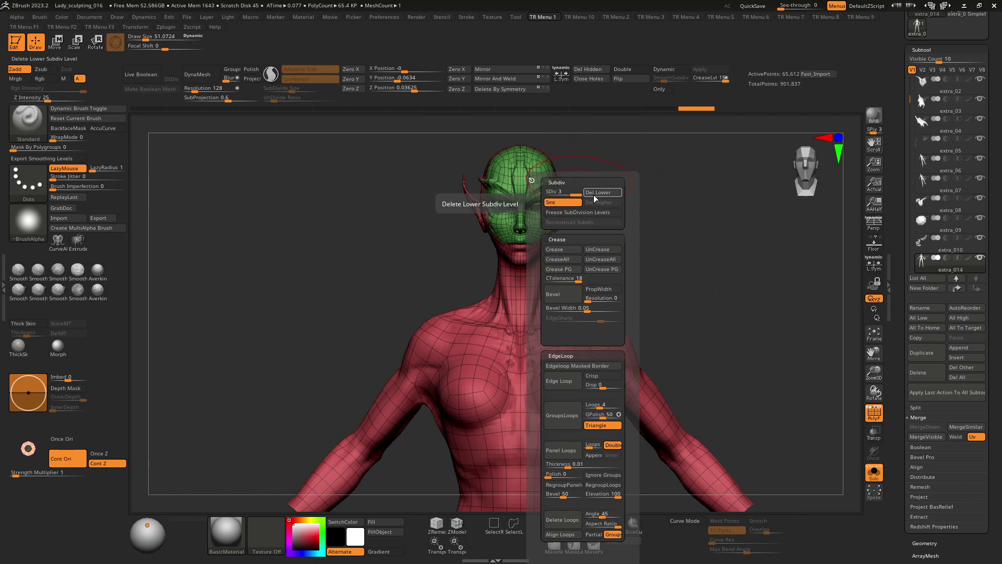
left_click(594, 192)
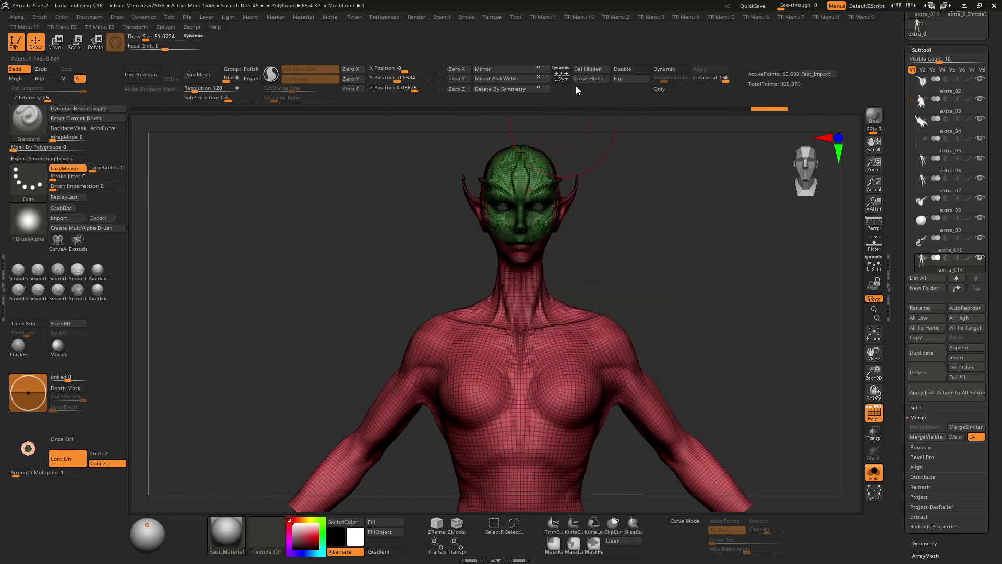
Close the open holes where the tail and hands were cut, and turn the polyframe off
right_click_drag(522, 222, 533, 226)
key("shift+f")
mouse_move(472, 305)
right_mouse_down("ctrl")
mouse_move(477, 351)
mouse_move(449, 347)
right_mouse_up("ctrl")
mouse_move(449, 346)
right_mouse_down("ctrl")
mouse_move(515, 212)
mouse_move(514, 183)
right_mouse_up("ctrl")
mouse_move(514, 183)
right_mouse_down()
mouse_move(564, 235)
mouse_move(503, 290)
mouse_move(555, 280)
mouse_move(491, 286)
mouse_move(501, 235)
mouse_move(470, 219)
right_mouse_up()
key("shift+f")
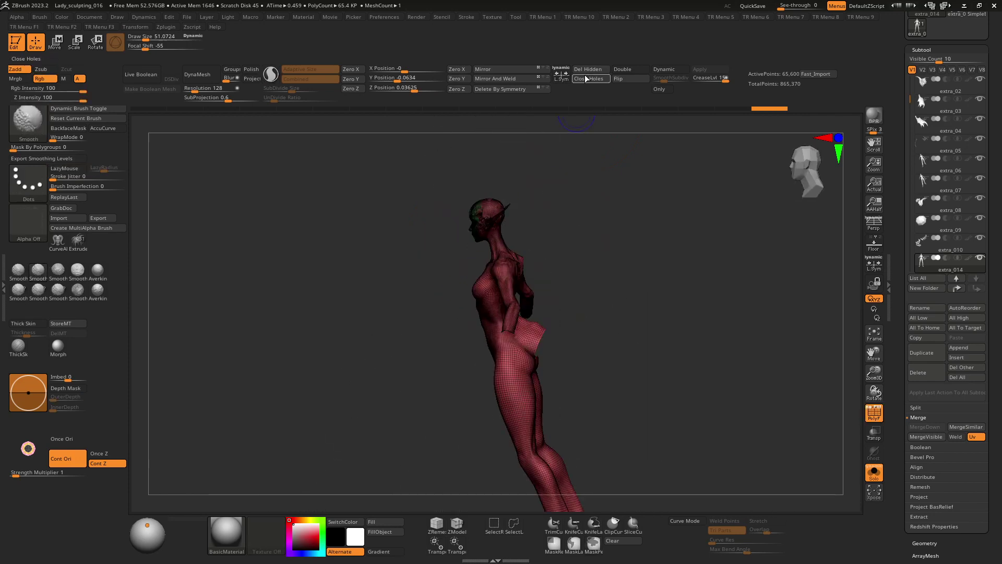
left_click(587, 79)
key("shift+f")
mouse_move(536, 179)
right_mouse_down()
mouse_move(503, 290)
mouse_move(656, 280)
mouse_move(585, 261)
right_mouse_up()
key("shift+f")
key("shift+f")
mouse_move(584, 261)
right_mouse_down("alt")
mouse_move(546, 205)
mouse_move(533, 234)
right_mouse_up("alt")
key("ctrl+1")
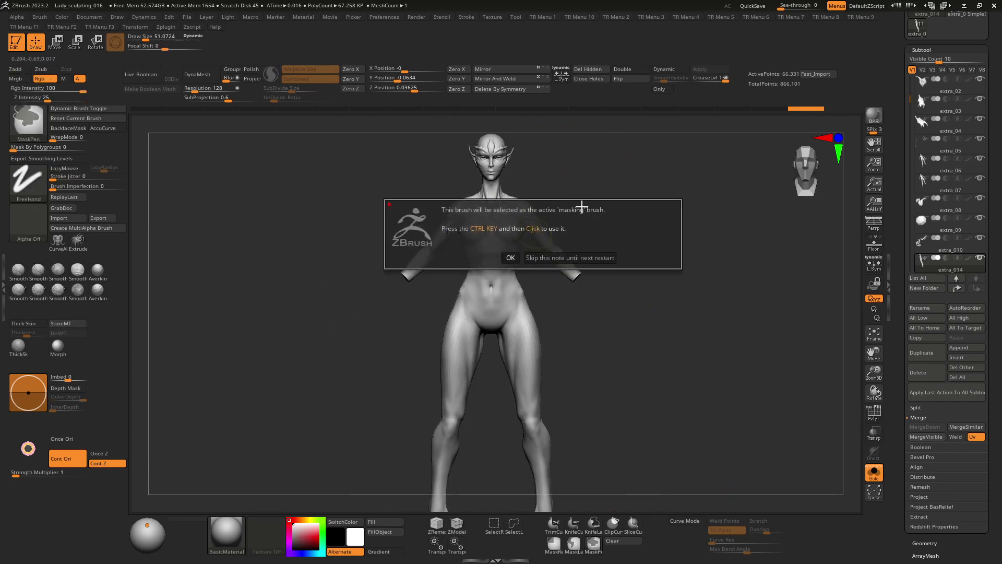
key("Return")
Export the trimmed body to the desktop in OBJ format with the file name avatar
left_click_drag(895, 152, 895, 291)
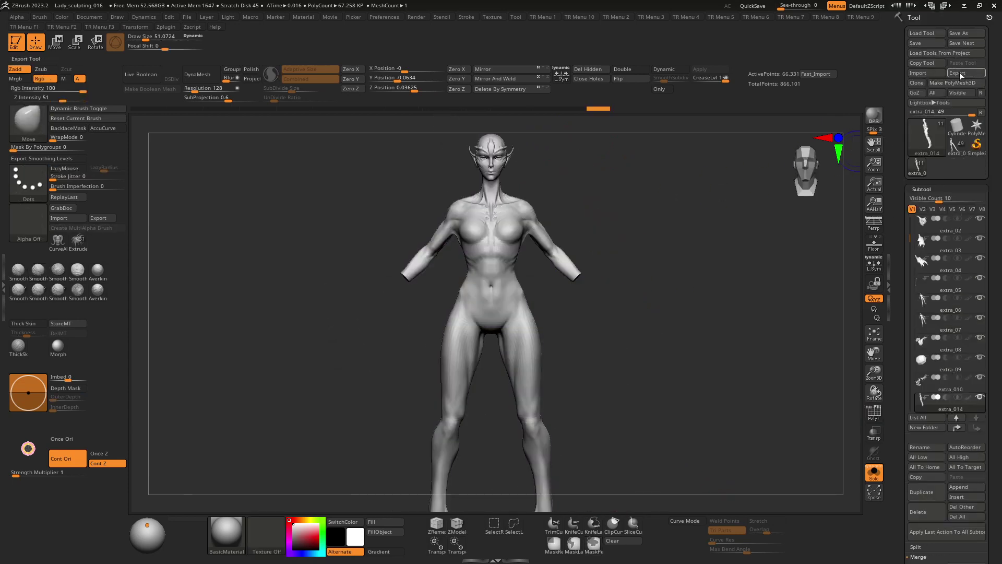
scroll(351, 232, "up", 5)
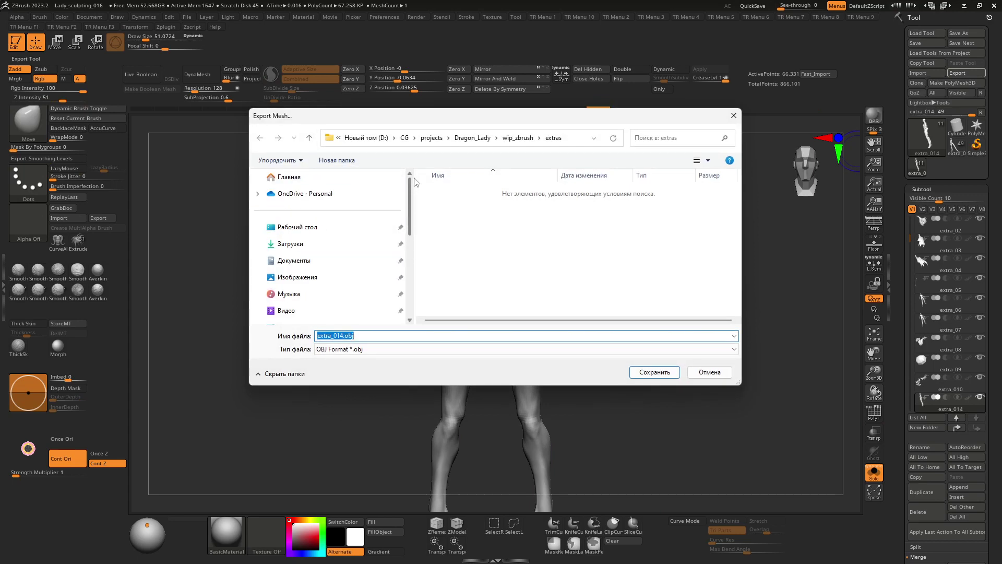
left_click(351, 230)
type("avatar")
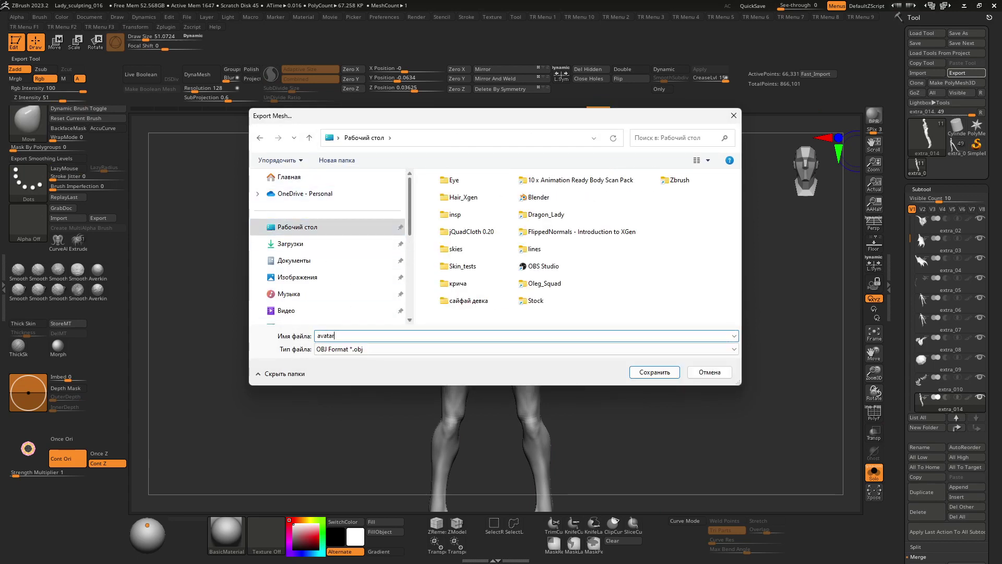
key("Return")
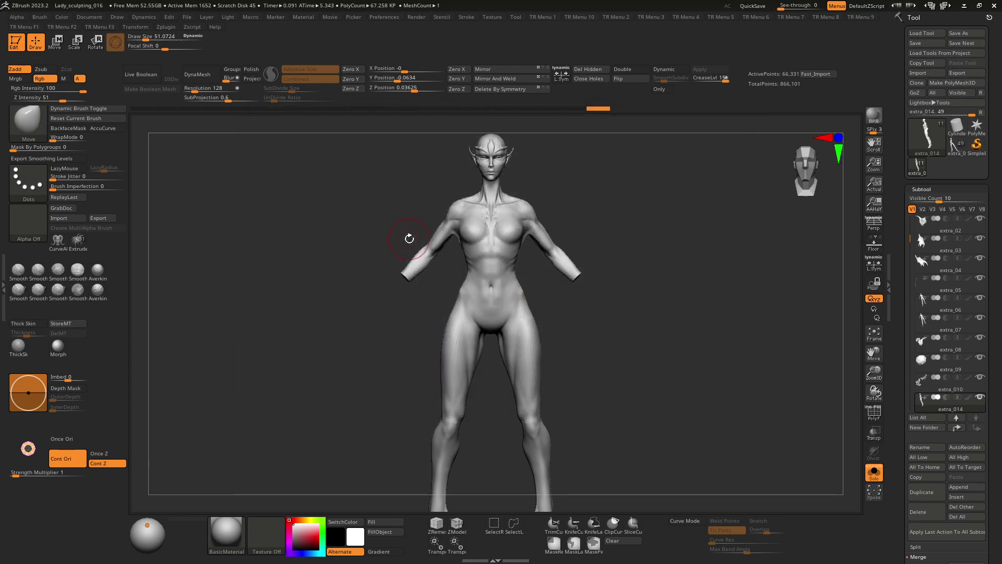
mouse_move(548, 266)
right_mouse_down("ctrl")
mouse_move(571, 273)
mouse_move(554, 278)
right_mouse_up("ctrl")
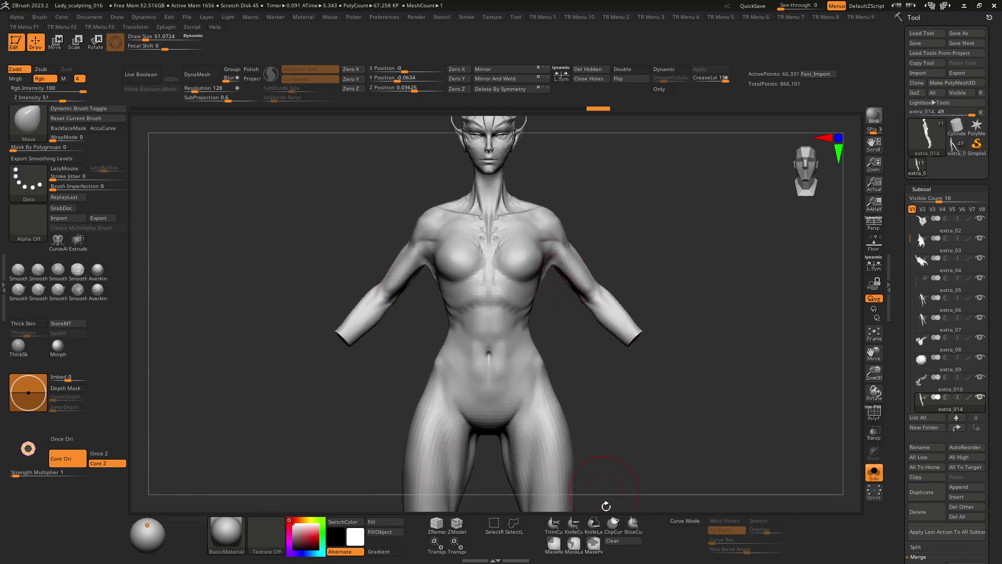
Switch to Marvelous Designer and import avatar.obj from the desktop as an avatar at the default mm scale
key("super")
left_click(524, 549)
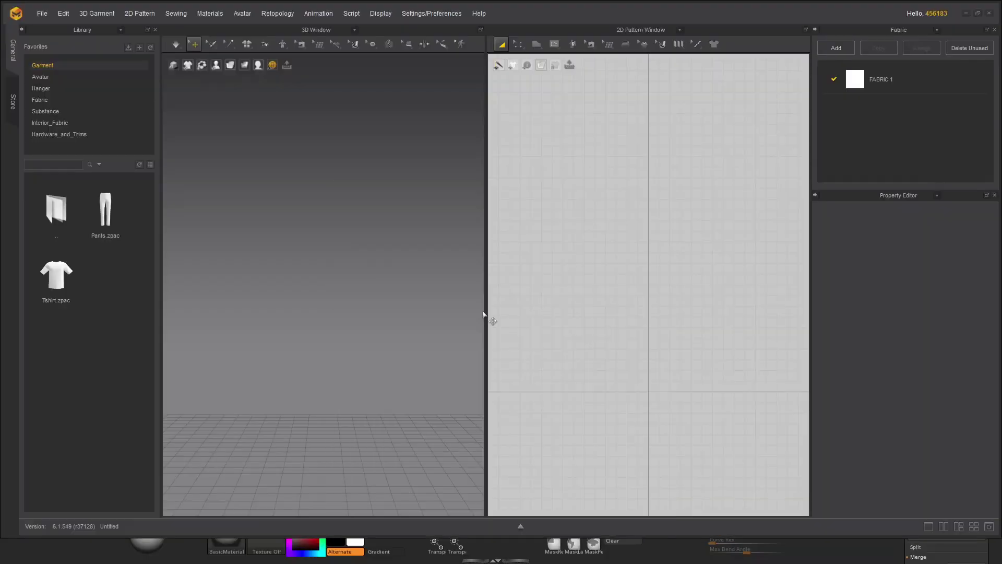
left_click(42, 14)
mouse_move(57, 109)
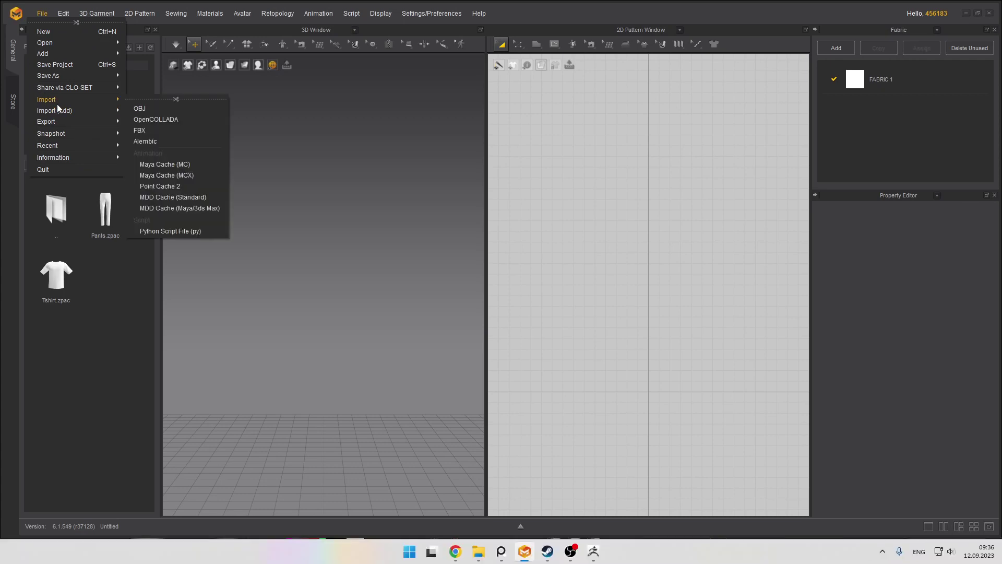
left_click(158, 107)
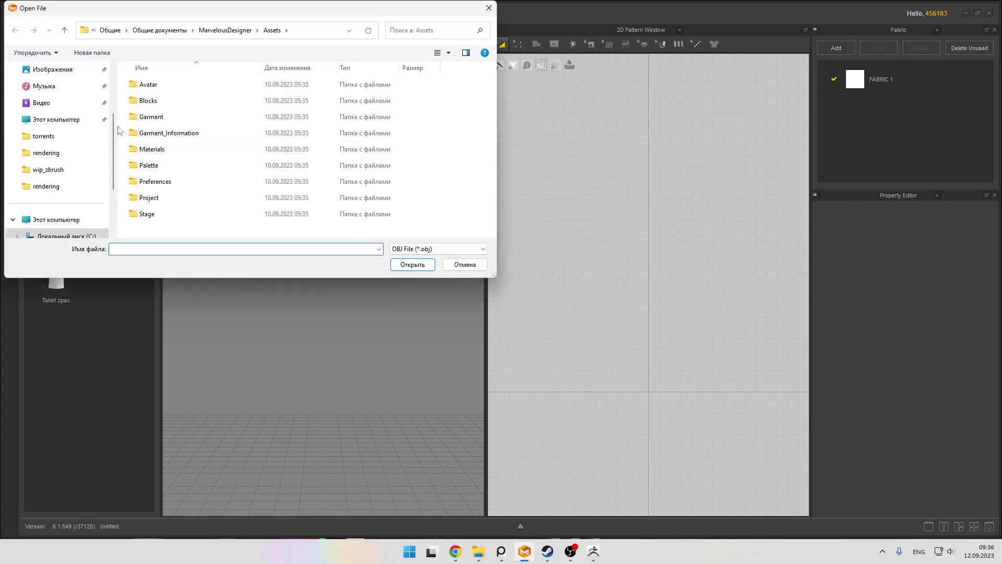
scroll(104, 131, "up", 2)
left_click(52, 102)
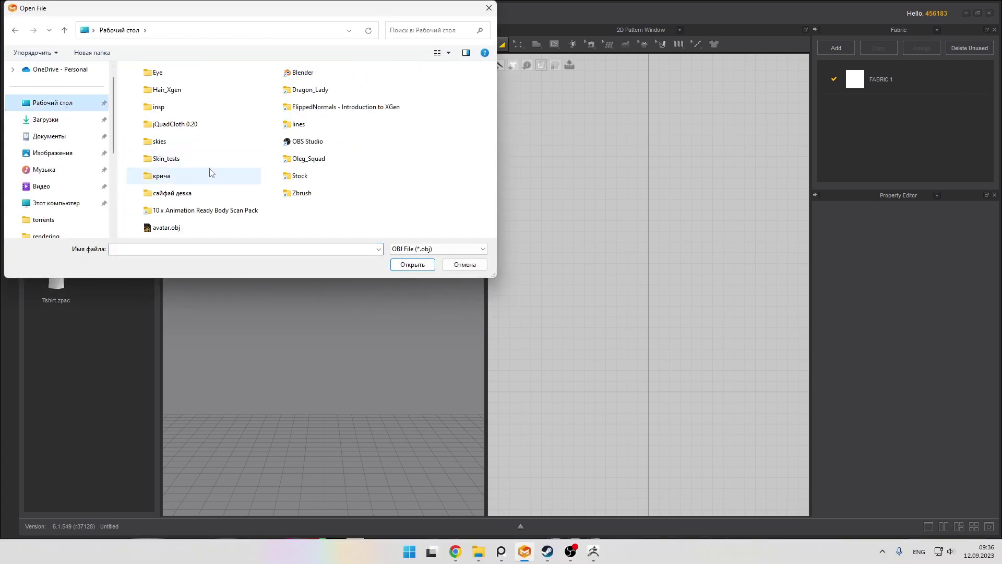
double_click(175, 226)
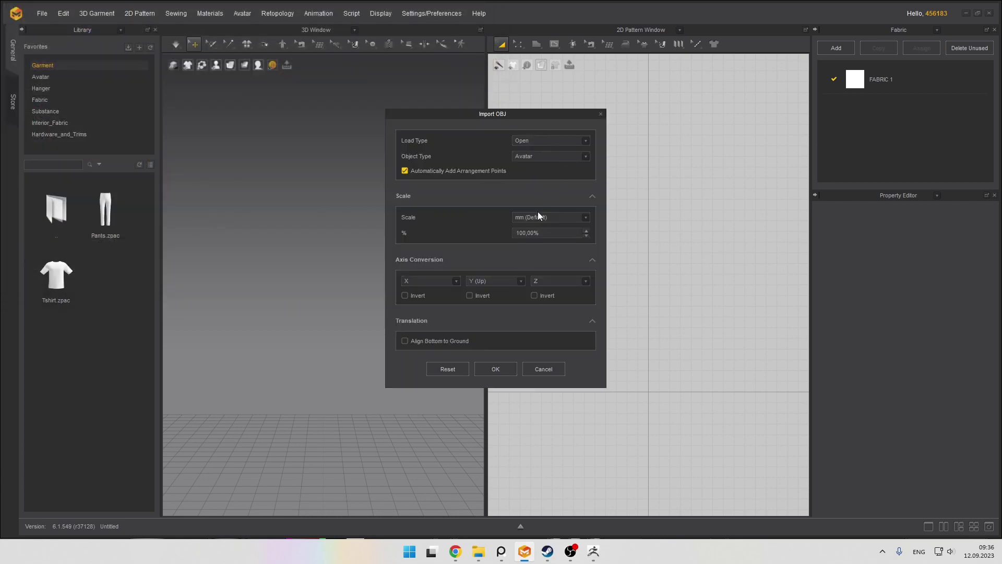
left_click(583, 216)
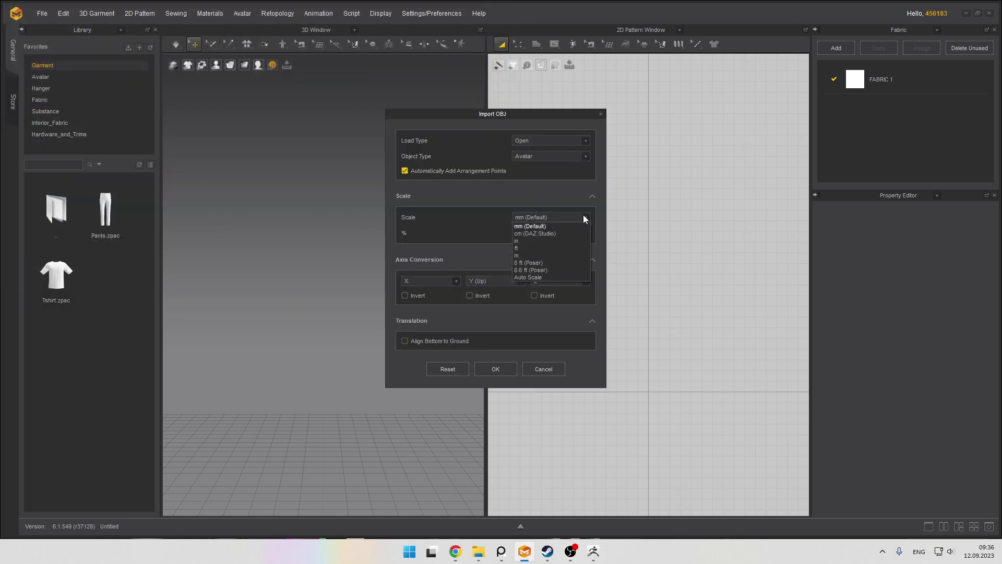
left_click(583, 217)
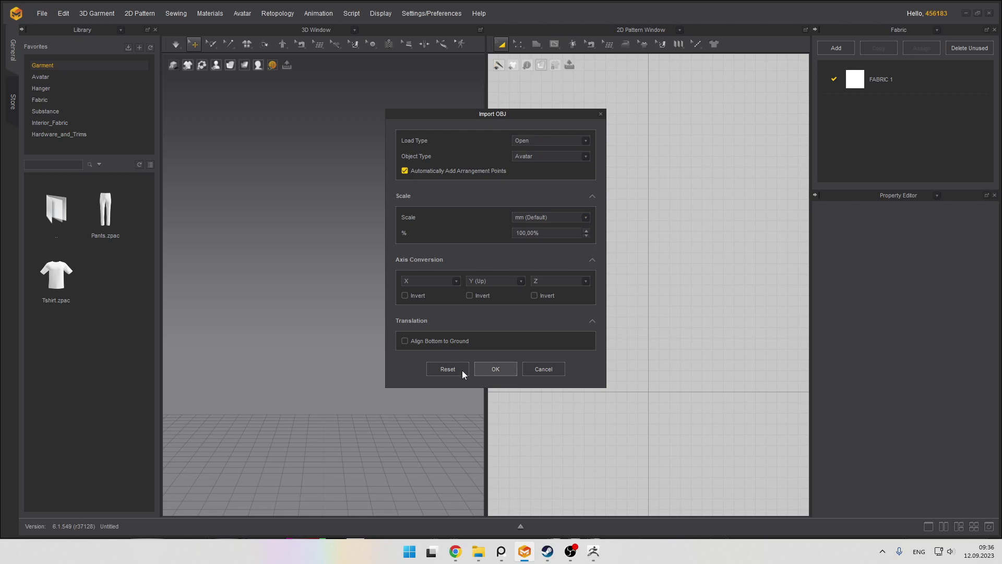
left_click(490, 367)
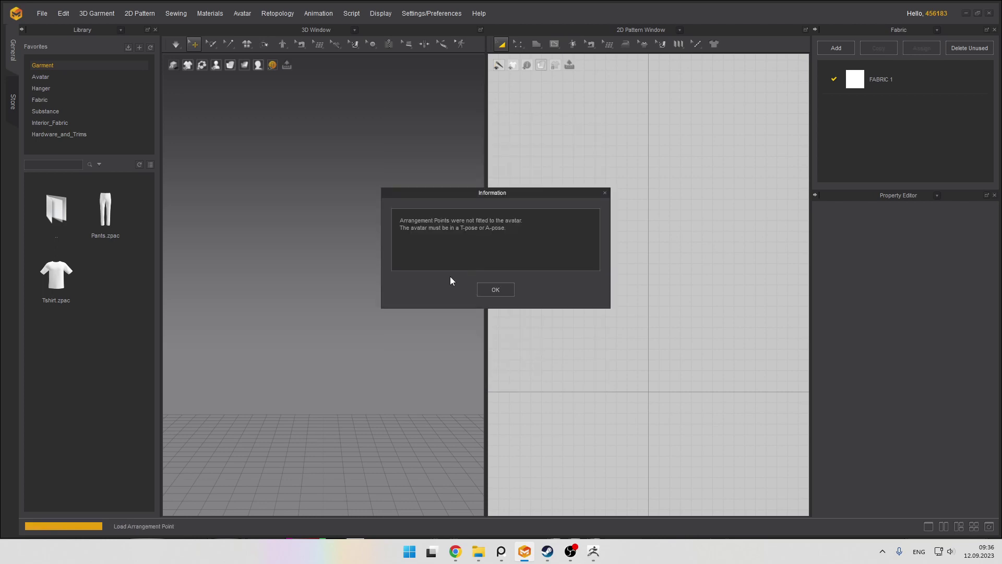
left_click(493, 290)
Locate and select the imported avatar in the 3D window, and try to start a new project
scroll(384, 300, "up", 5)
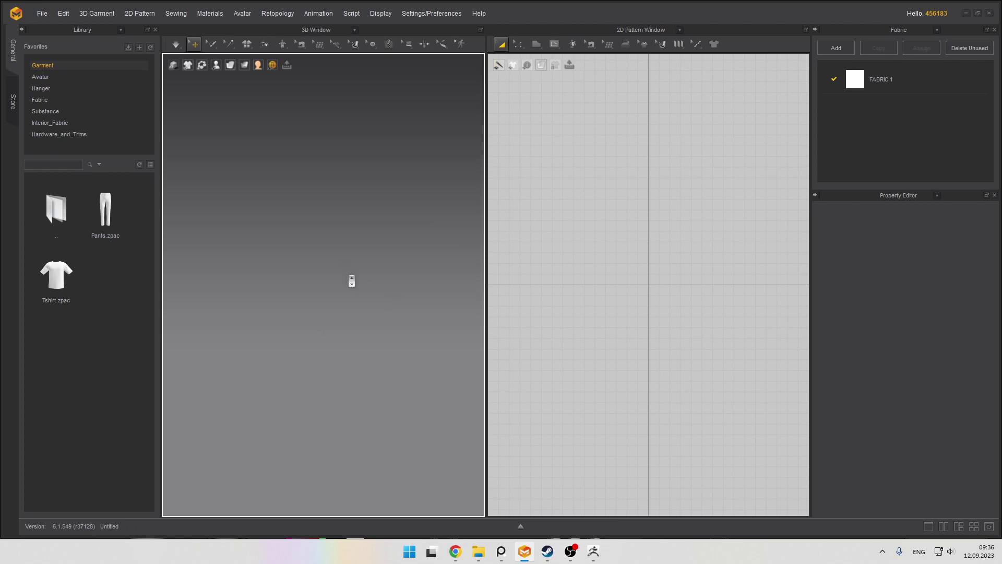
scroll(352, 281, "down", 3)
right_click_drag(321, 252, 327, 274)
scroll(349, 290, "up", 1)
left_click(329, 287)
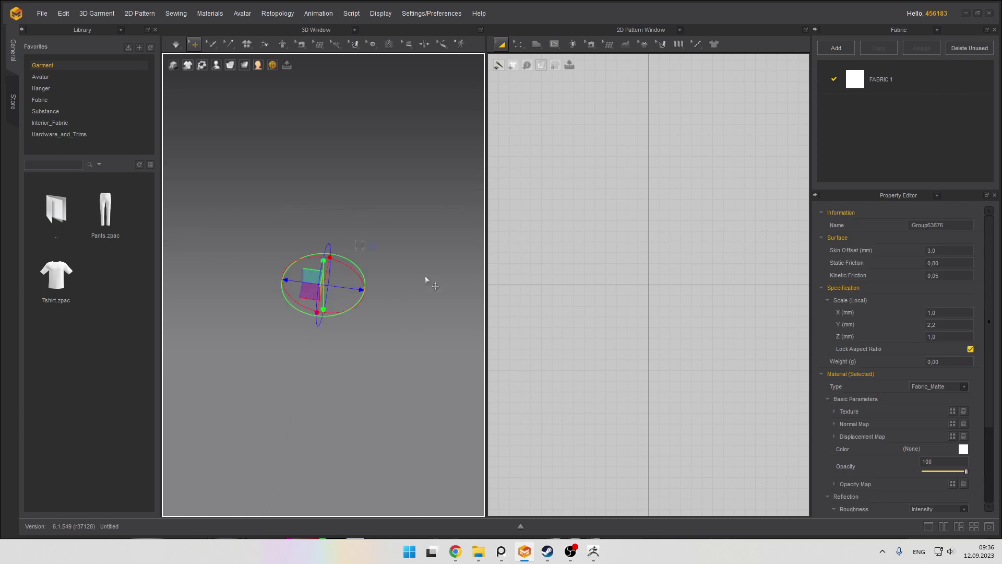
left_click(38, 14)
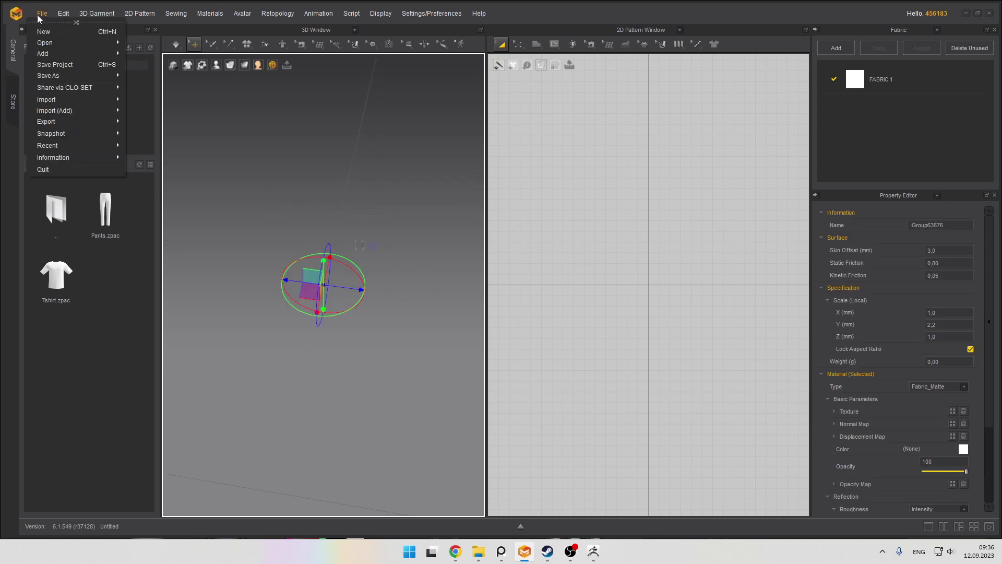
left_click(61, 33)
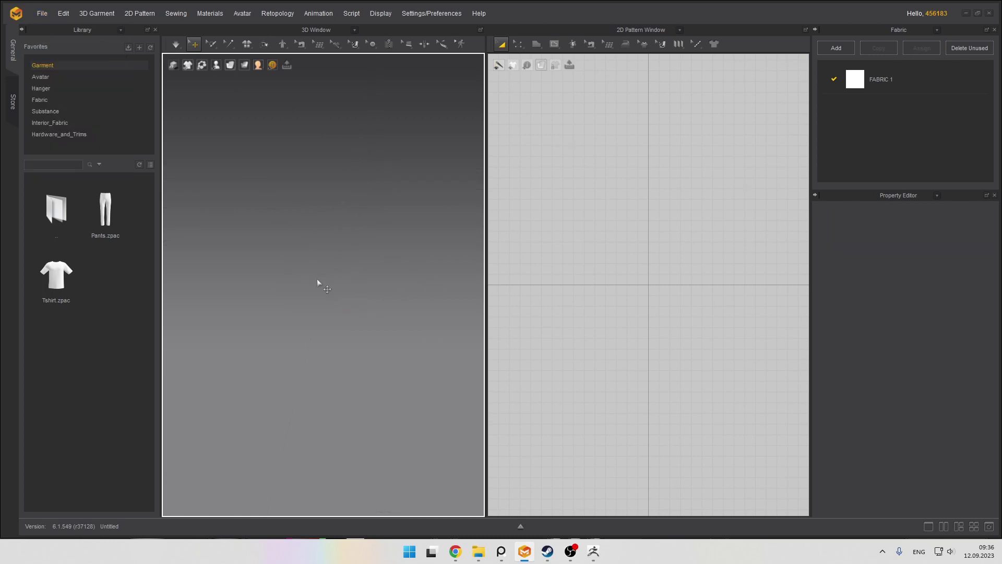
Select the imported avatar again and examine its size against the ground grid from several angles
scroll(328, 264, "down", 3)
left_click(326, 274)
right_click_drag(392, 275, 420, 255)
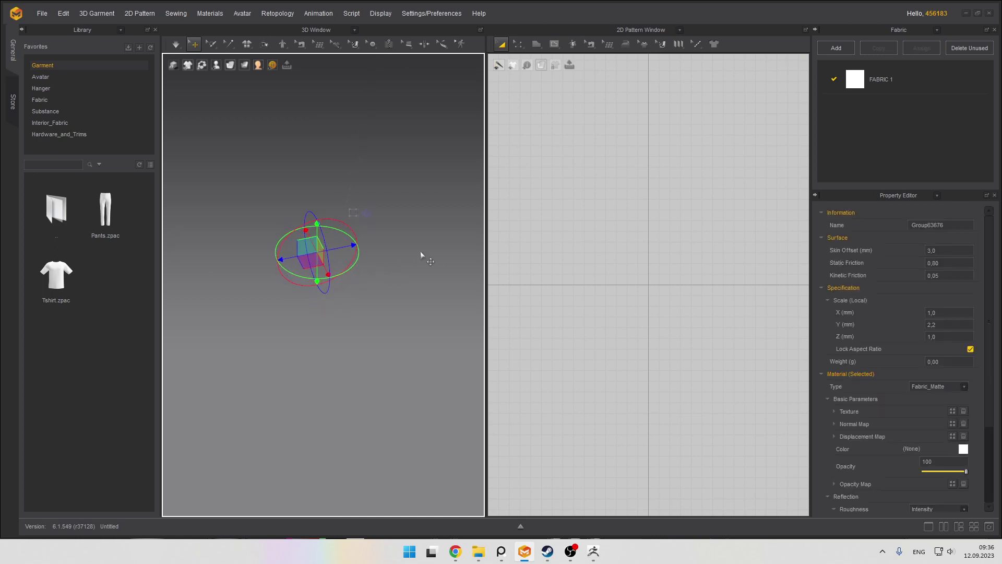
scroll(409, 253, "up", 3)
scroll(305, 221, "down", 3)
right_click_drag(316, 211, 331, 186)
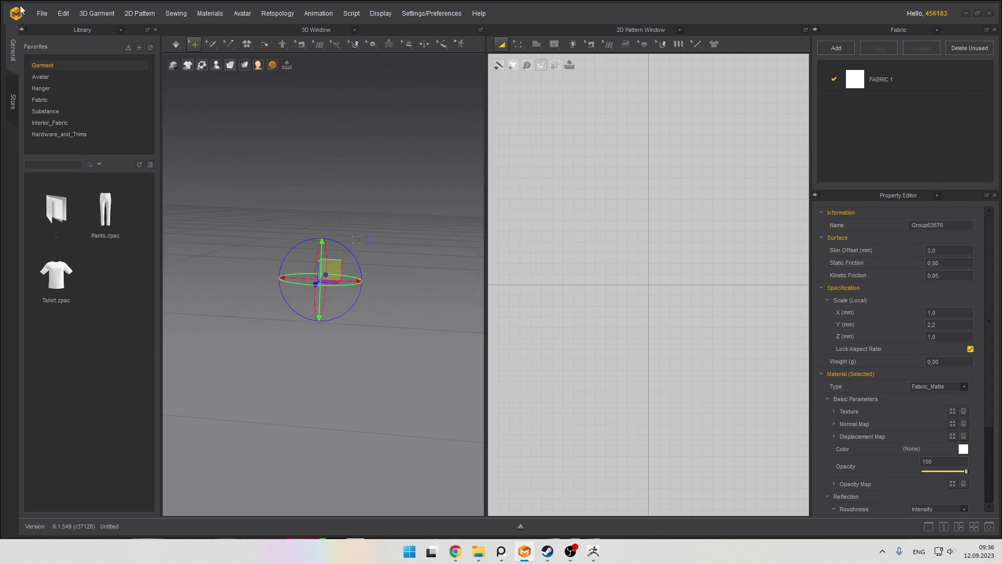
Import avatar.obj again with load type Open, object type Avatar and the scale set to m
left_click(42, 13)
mouse_move(83, 100)
left_click(146, 99)
double_click(197, 226)
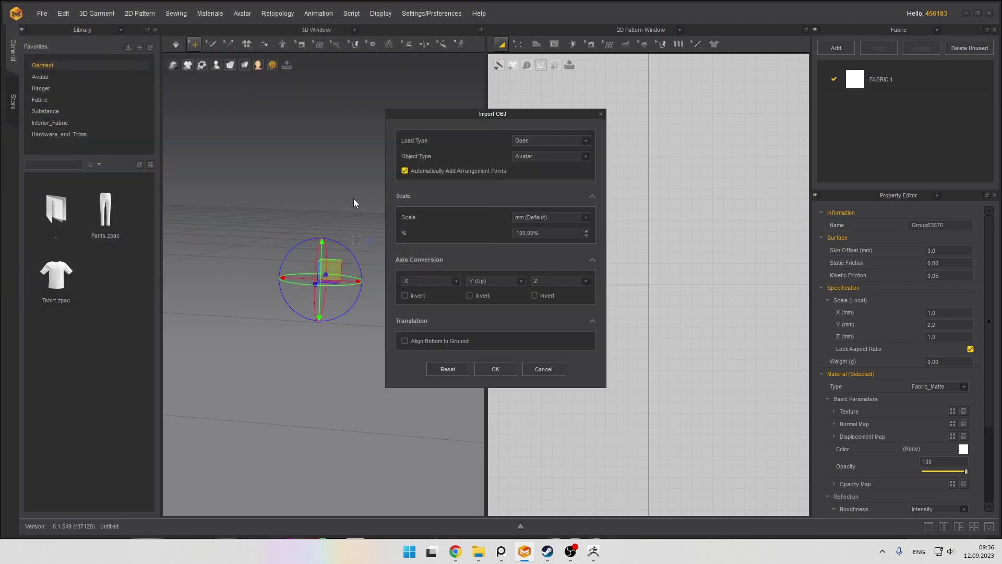
left_click(585, 140)
left_click(571, 148)
left_click(577, 157)
left_click(578, 157)
left_click(575, 216)
left_click(542, 252)
left_click(485, 369)
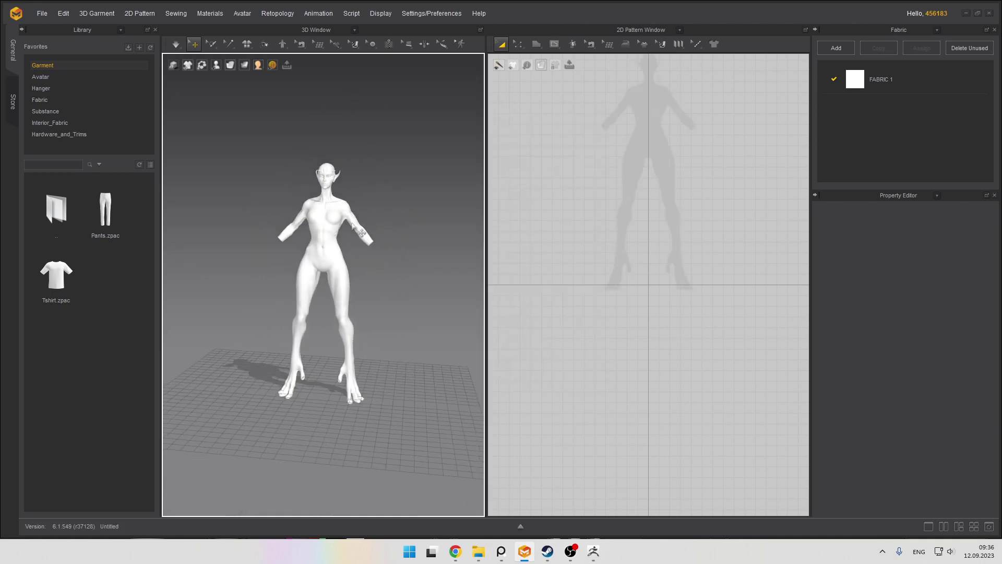
Examine the imported avatar's upper body in the 3D window and its silhouette in the 2D pattern window
scroll(655, 208, "up", 5)
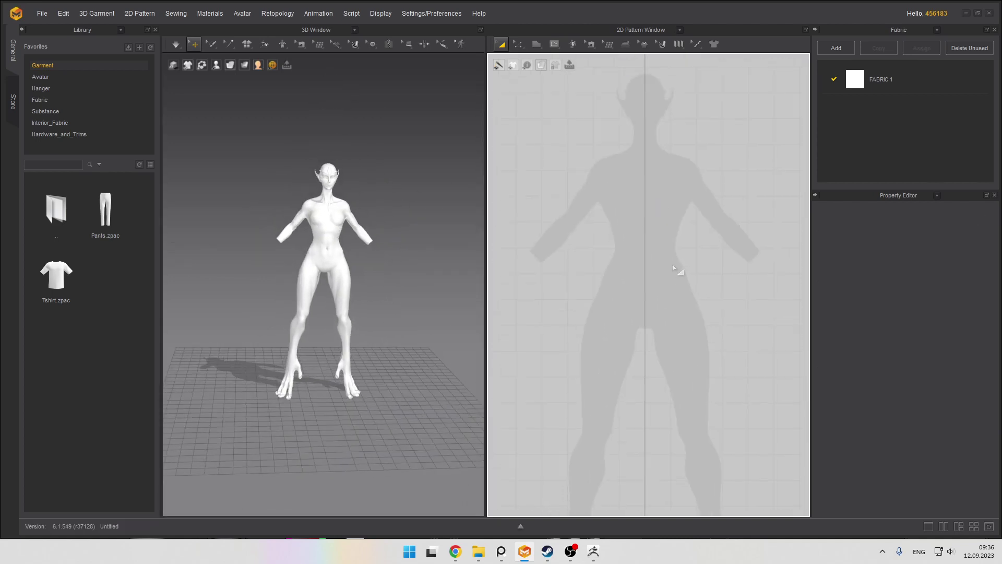
scroll(348, 209, "up", 3)
right_click_drag(349, 209, 338, 148)
middle_click_drag(346, 155, 335, 212)
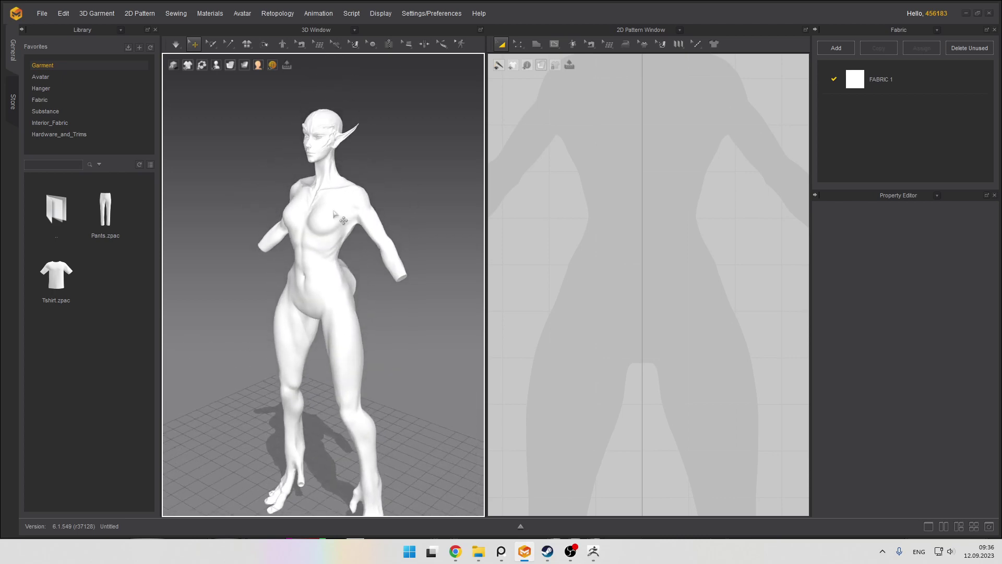
scroll(342, 209, "up", 2)
right_click_drag(346, 206, 364, 219)
middle_click_drag(363, 167, 358, 256)
scroll(358, 257, "up", 2)
middle_click_drag(667, 63, 646, 206)
scroll(646, 206, "up", 2)
scroll(646, 206, "down", 2)
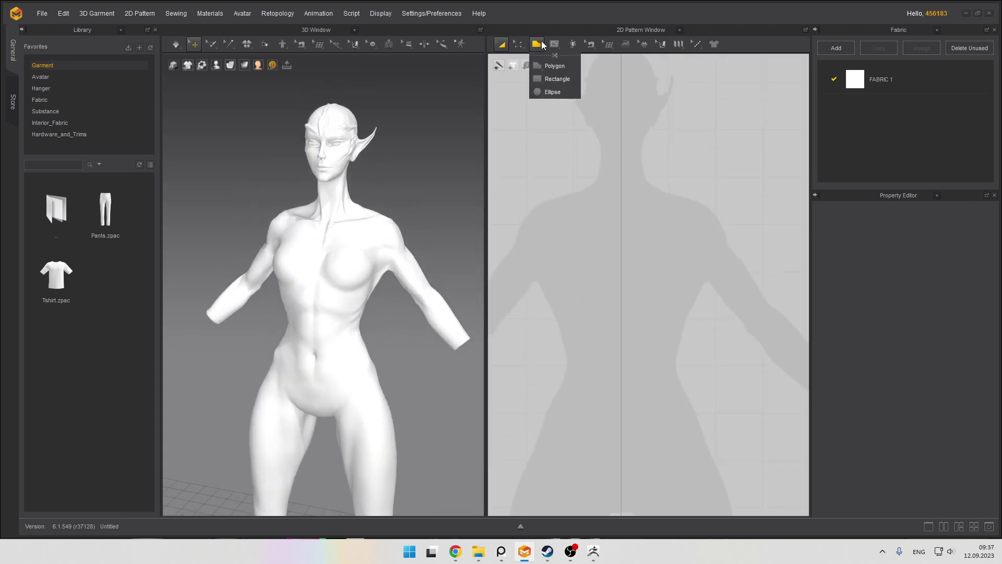
left_click(501, 45)
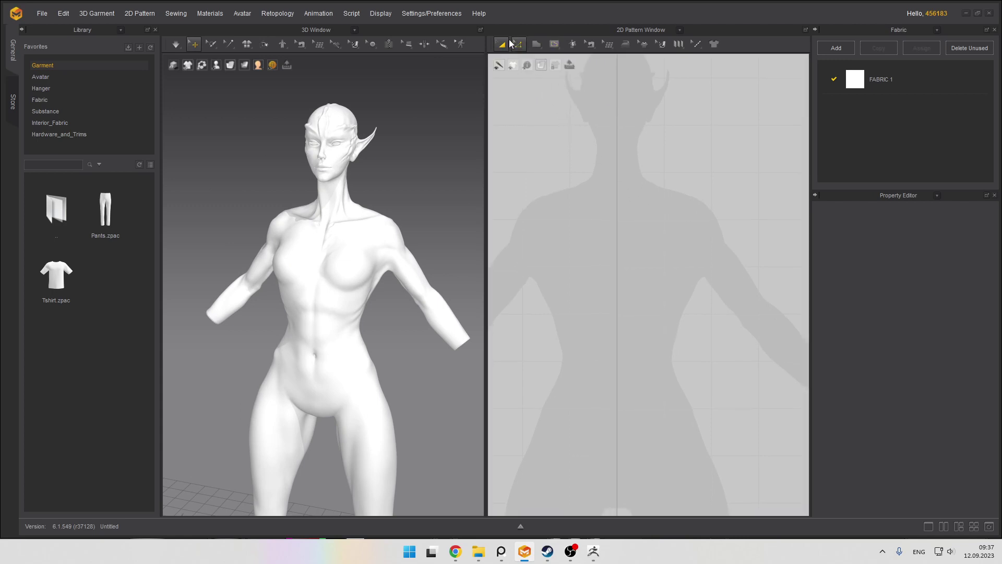
scroll(645, 271, "up", 2)
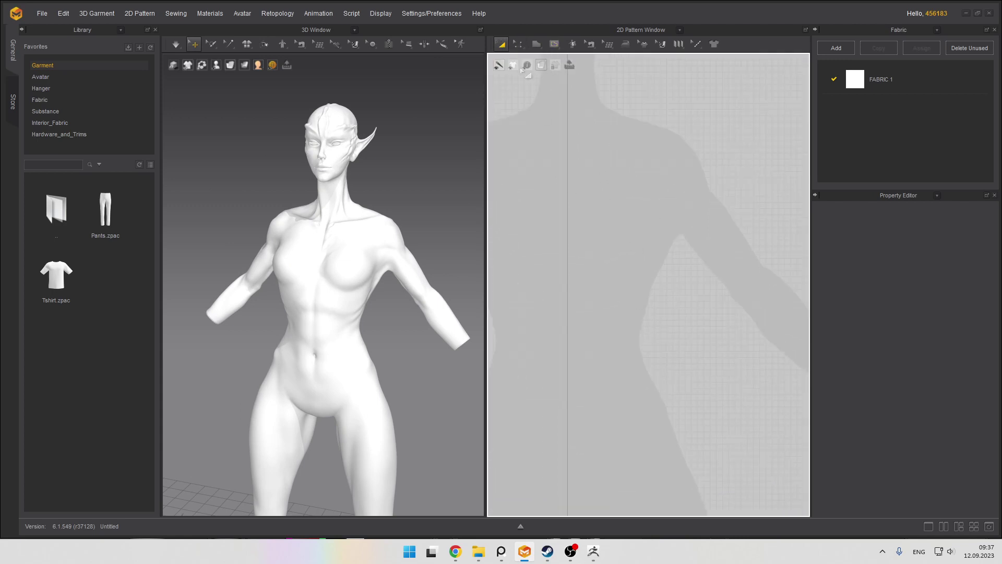
scroll(569, 113, "down", 1)
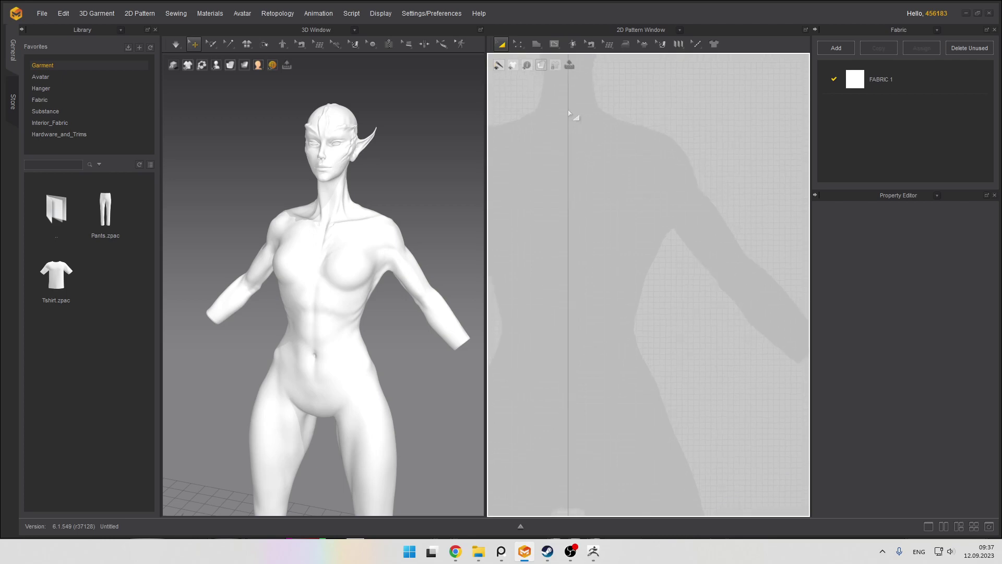
middle_click_drag(626, 196, 603, 236)
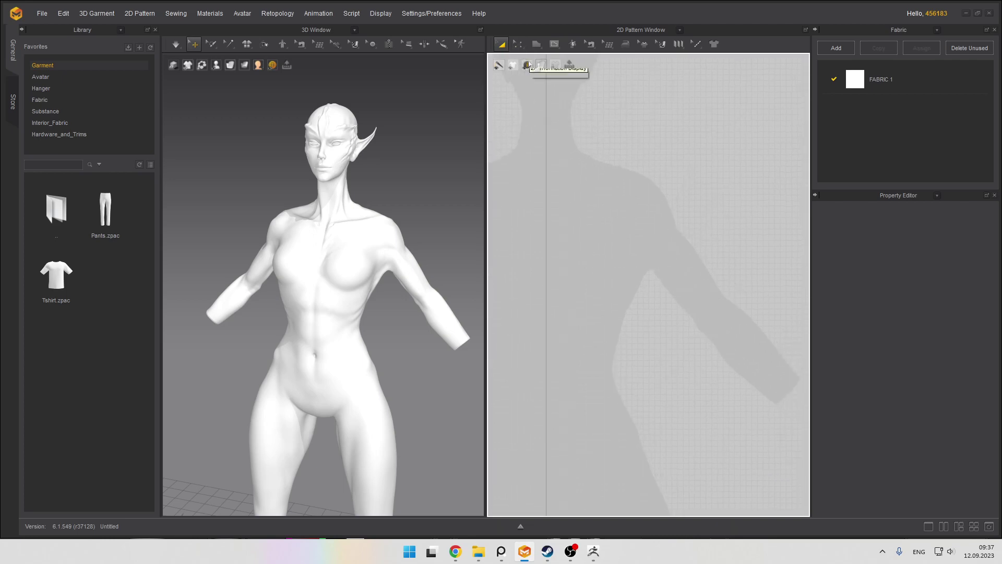
Draw a five-sided polygon pattern over half of the torso silhouette, about 150 mm wide at the hem and 389 mm along the inner edge
left_click(527, 64)
left_click(568, 86)
left_click(536, 47)
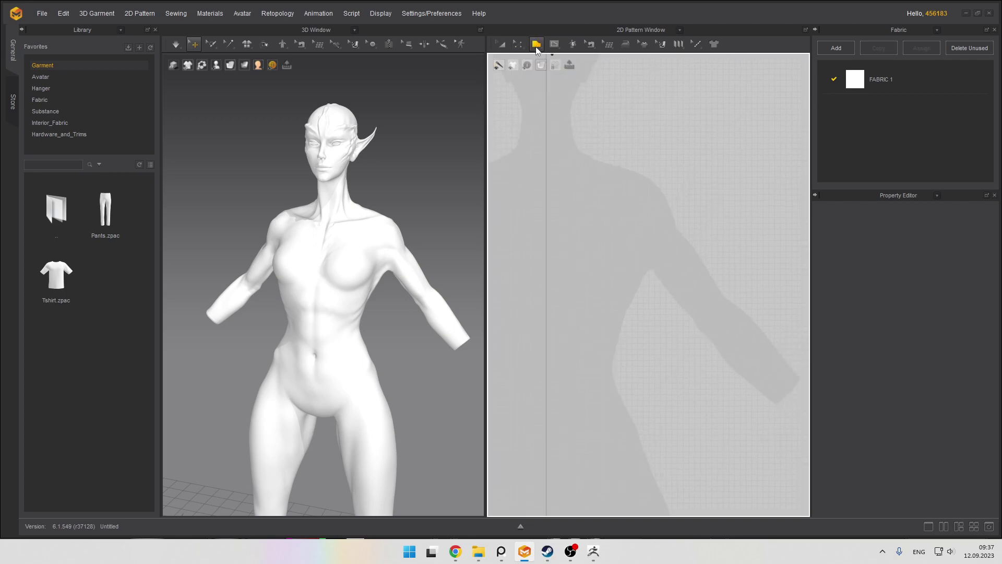
left_click(537, 48)
left_click(555, 66)
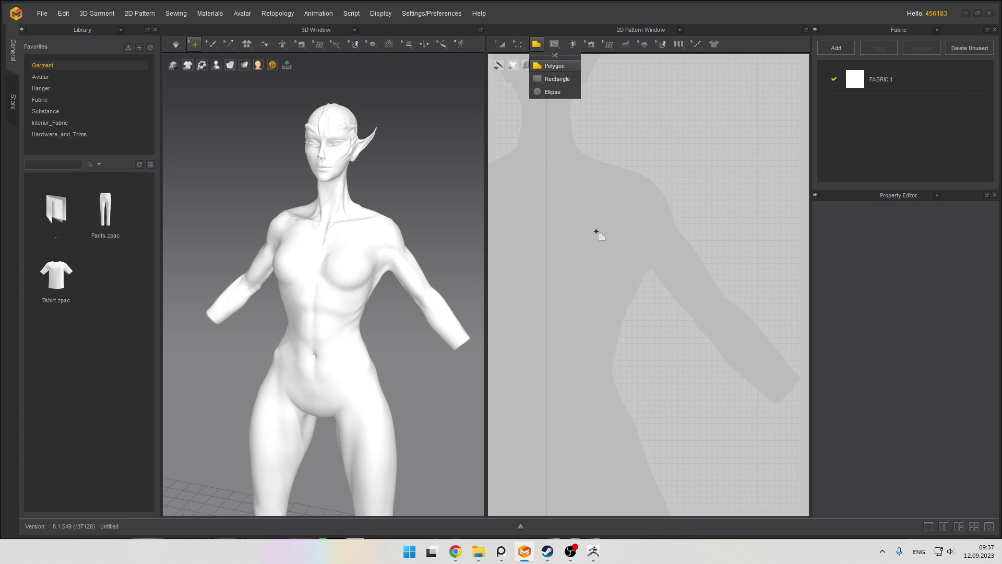
left_click(601, 239)
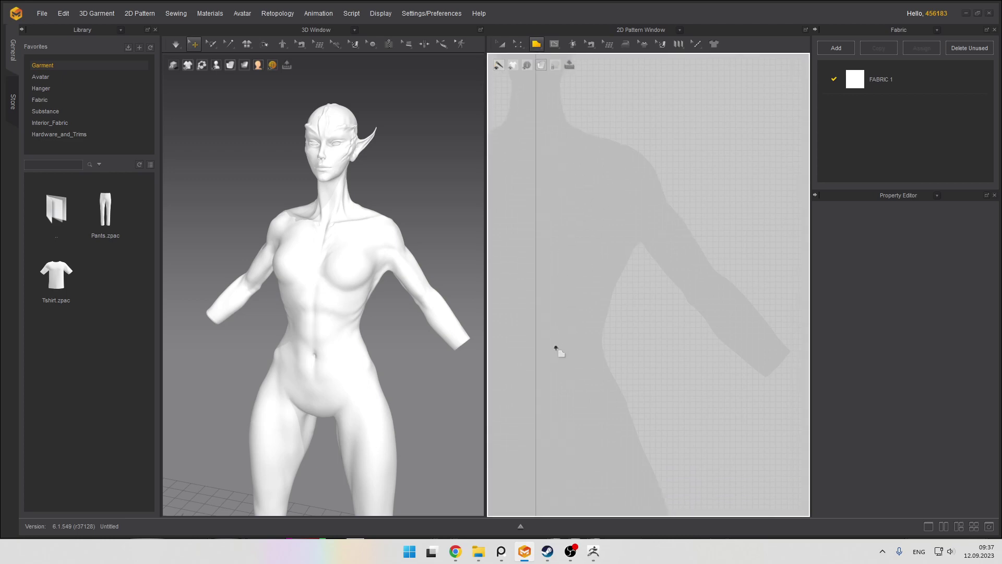
left_click(647, 344)
left_click(575, 123)
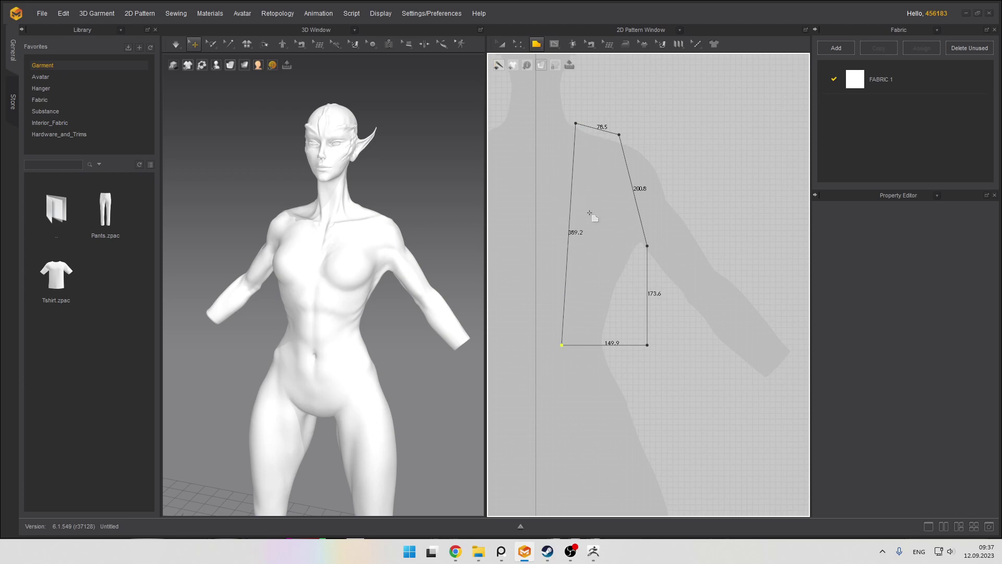
left_click(561, 345)
Curve the pattern's slanted armhole edge inward with Edit Curvature to a length of about 205 mm
middle_click_drag(613, 191, 585, 224)
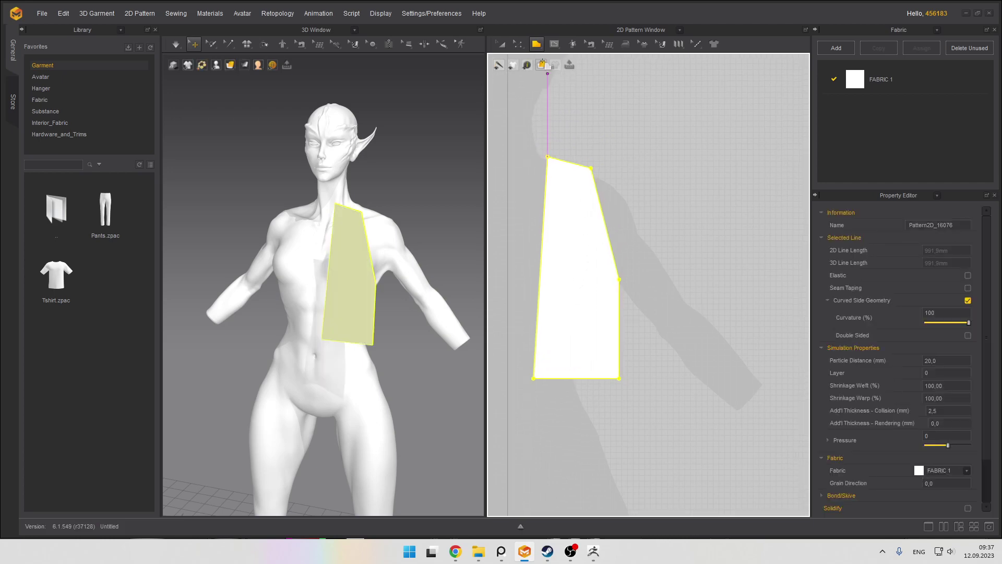
scroll(605, 109, "down", 3)
middle_click_drag(621, 112, 630, 152)
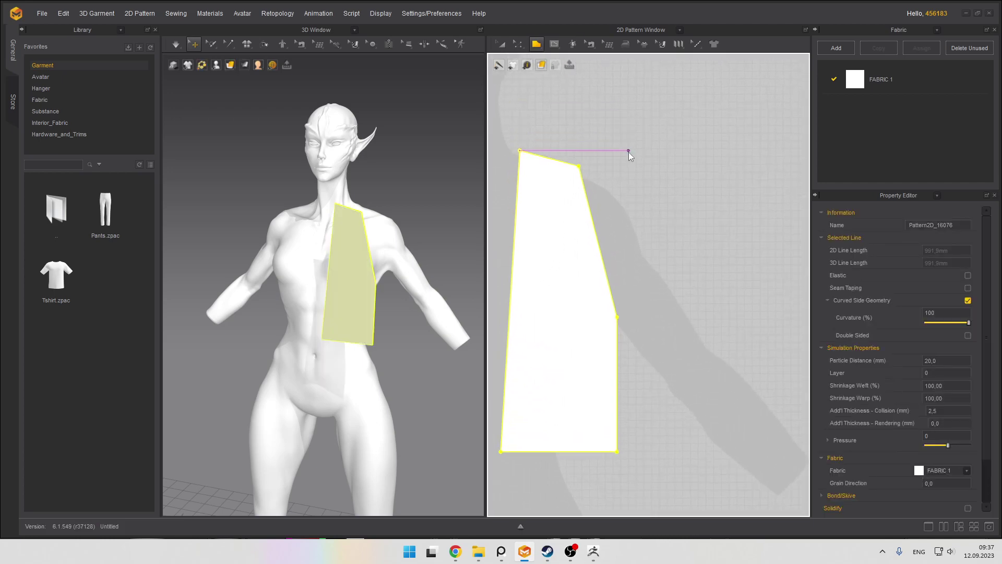
scroll(626, 141, "up", 1)
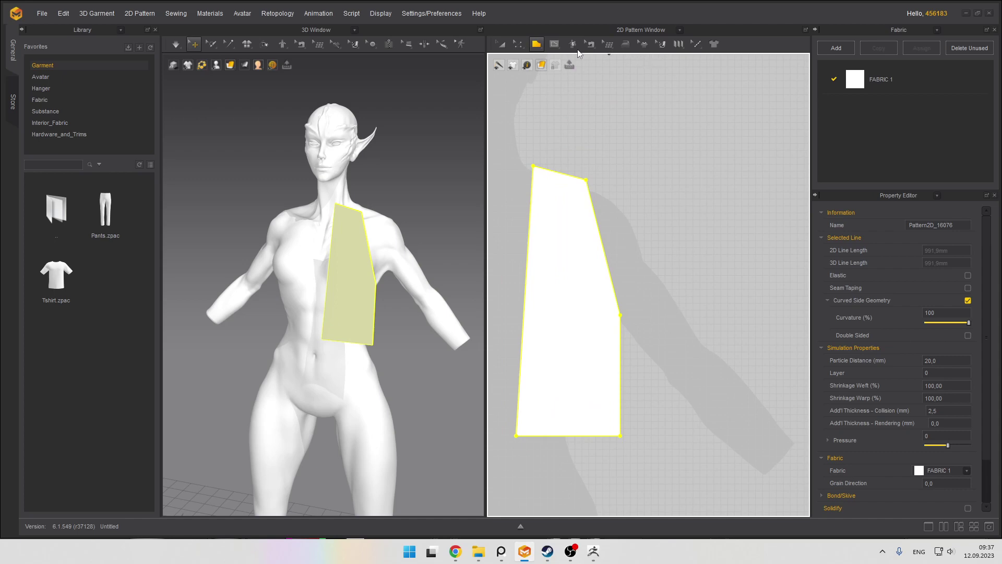
left_click(518, 47)
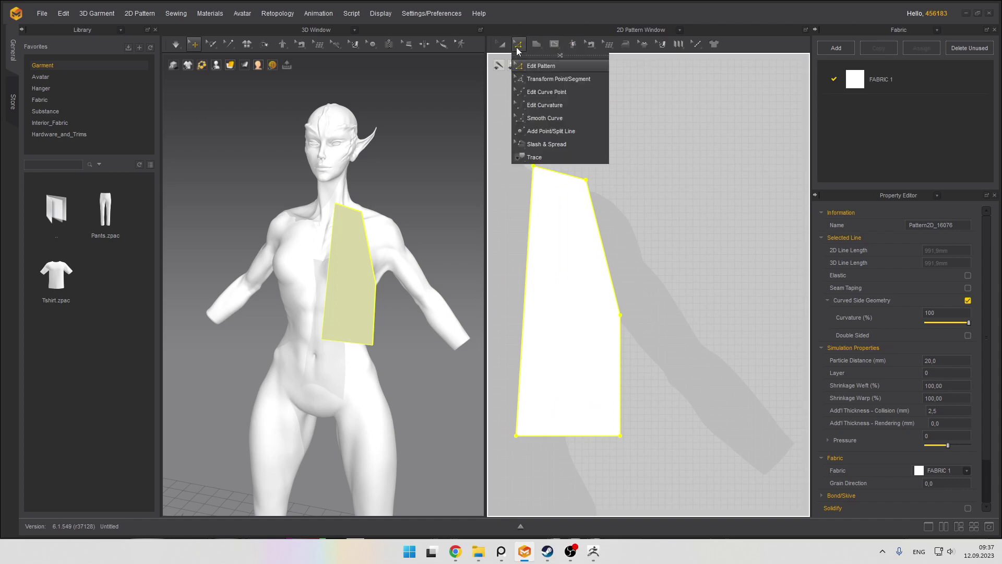
left_click(548, 105)
left_click_drag(605, 244, 596, 250)
scroll(595, 237, "up", 7)
middle_click_drag(576, 233, 570, 201)
scroll(577, 191, "down", 7)
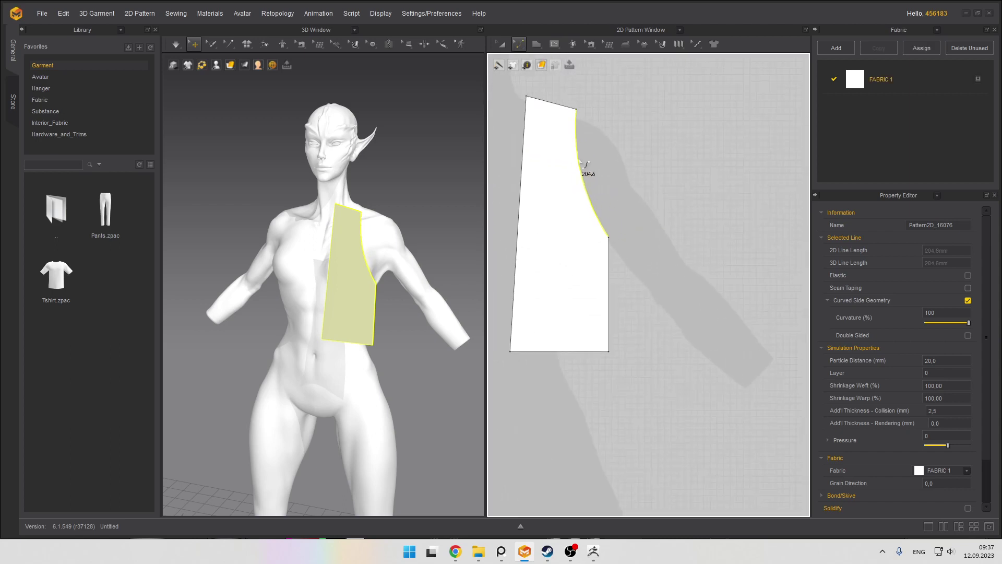
Adjust the torso pattern's position against the avatar silhouette with Transform Pattern and deselect it
left_click(502, 45)
left_click(624, 249)
left_click(605, 226)
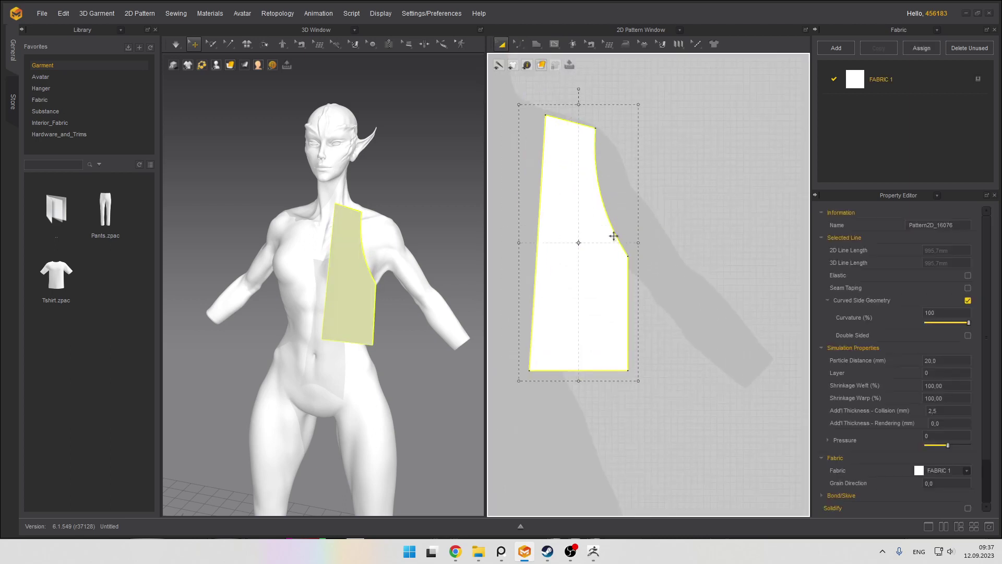
left_click_drag(583, 216, 574, 213)
scroll(574, 193, "down", 2)
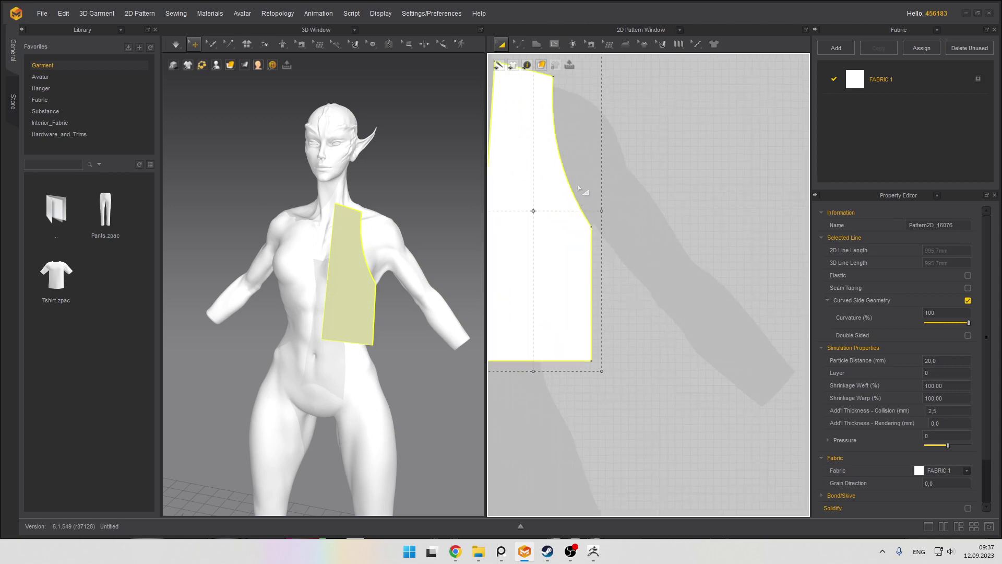
middle_click_drag(580, 187, 599, 215)
left_click(659, 163)
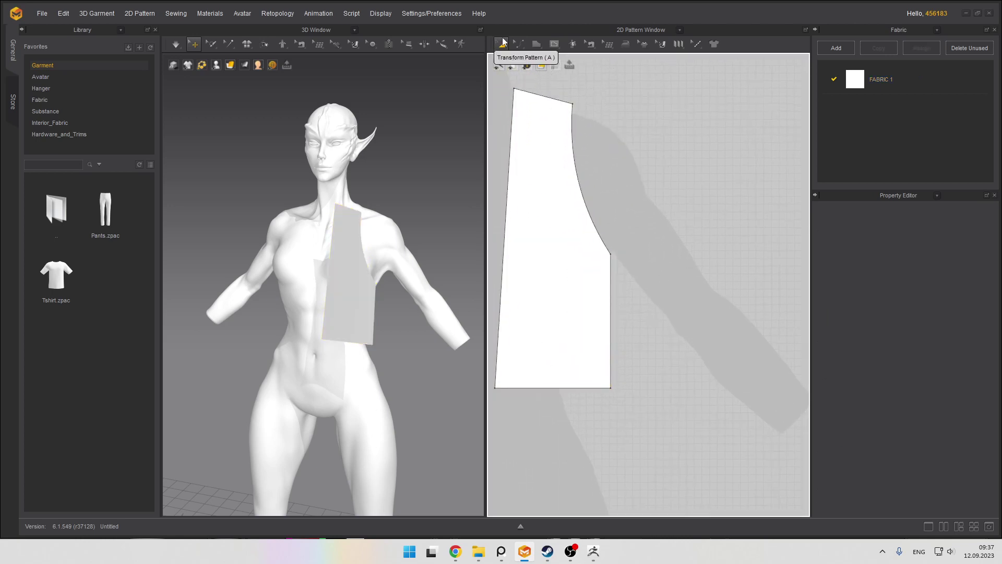
Reshape the torso pattern with Edit Pattern, narrowing its shoulder edge and placing the underarm corner directly above the outer hem corner
key("z")
left_click(605, 247)
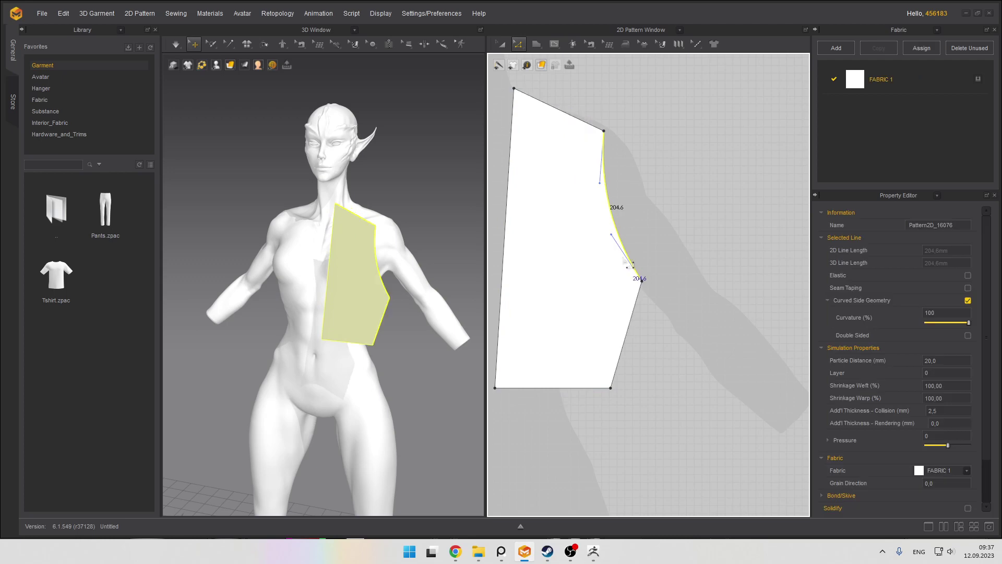
left_click(591, 130)
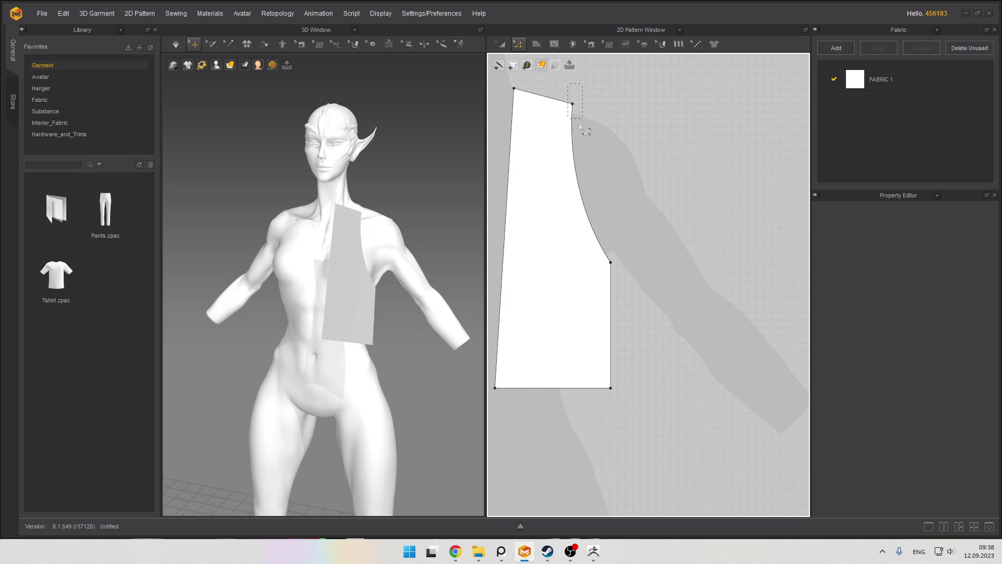
left_click_drag(576, 137, 575, 138)
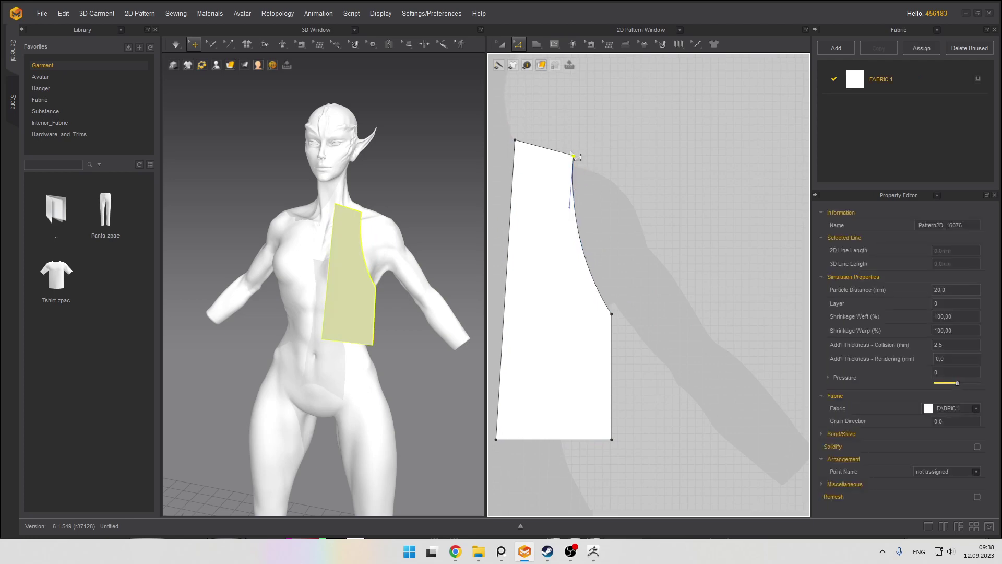
Copy the whole torso pattern and paste a mirrored duplicate beside it, level with the original
scroll(588, 199, "down", 3)
scroll(588, 199, "down", 5)
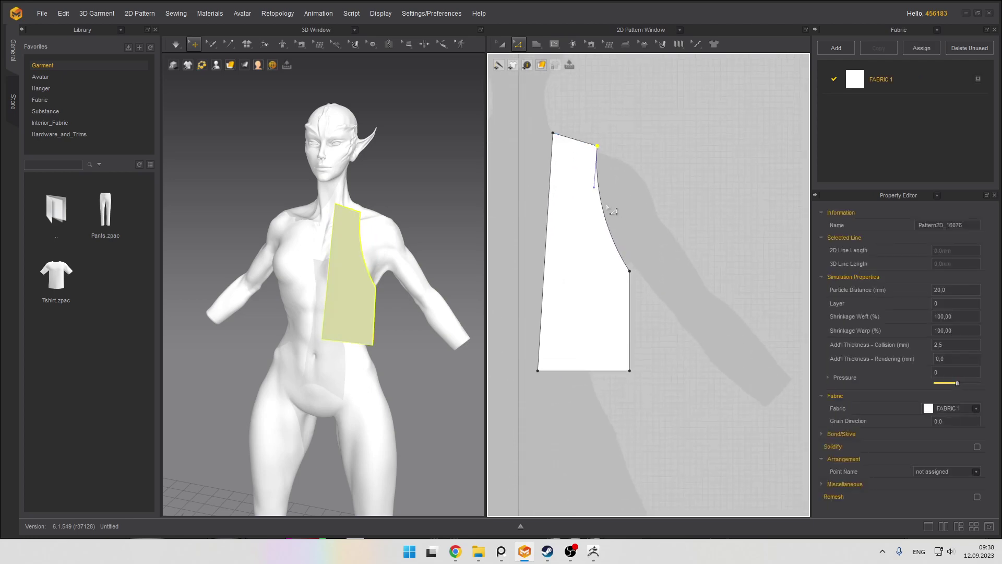
key("a")
scroll(600, 241, "up", 3)
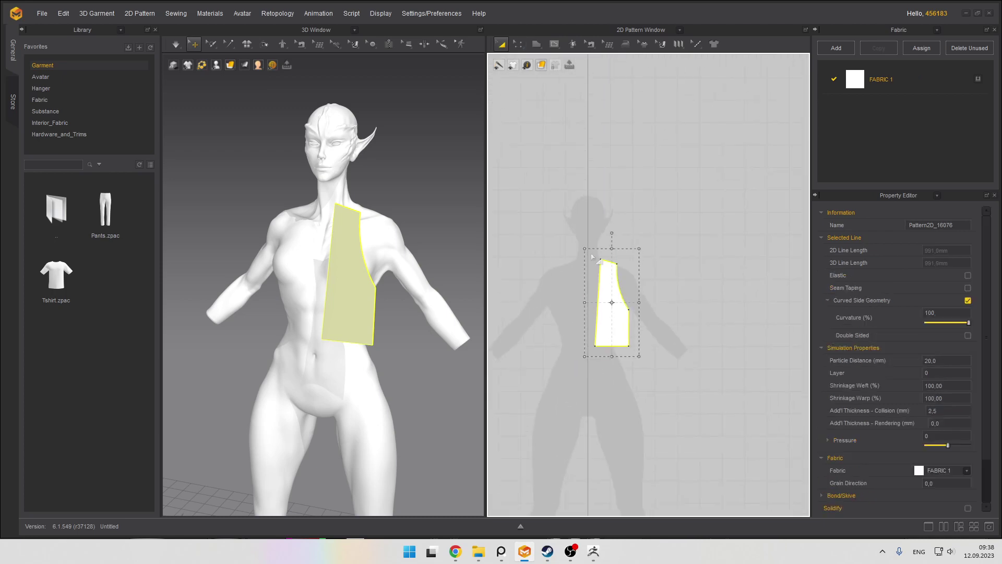
key("ctrl+c")
key("ctrl+r")
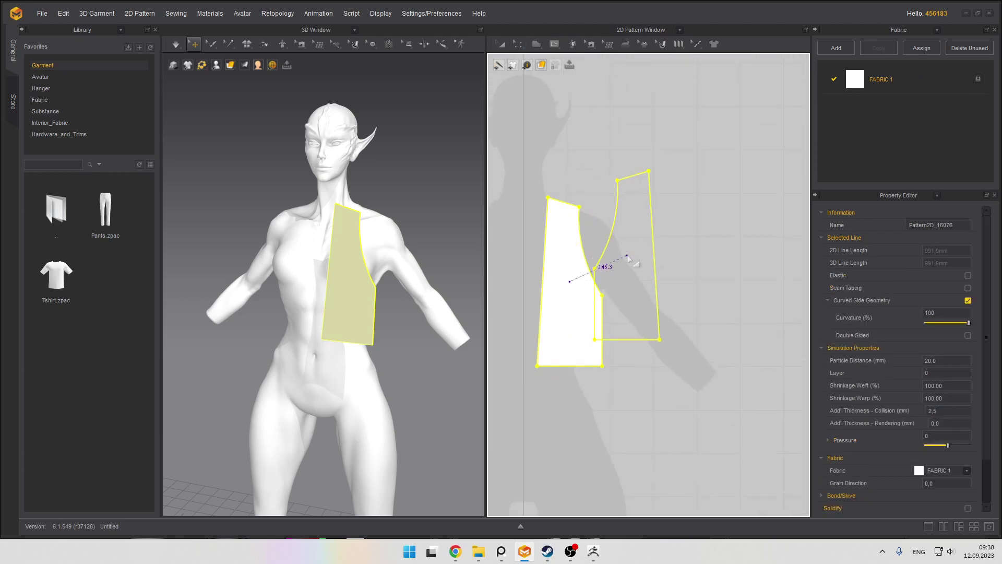
left_click(702, 264)
Turn the mirrored pattern around its vertical axis in 3D and move it behind the avatar's back
right_click_drag(440, 253, 315, 318)
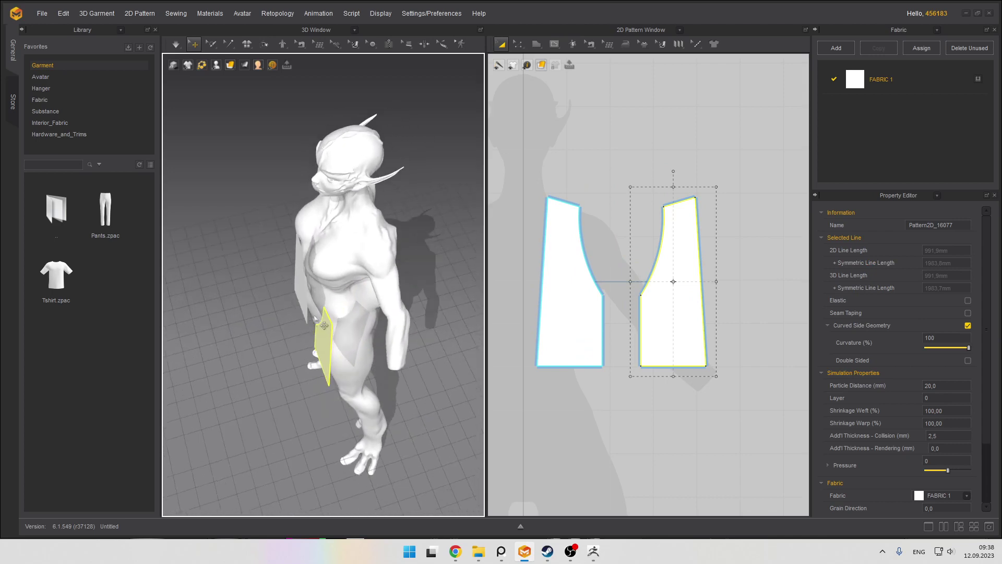
left_click(320, 342)
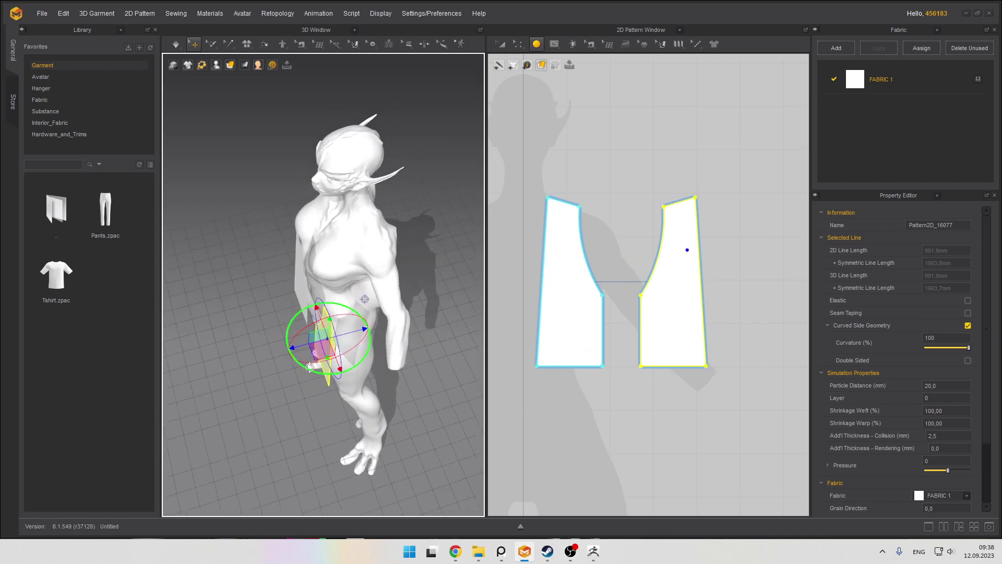
left_click_drag(309, 368, 426, 271)
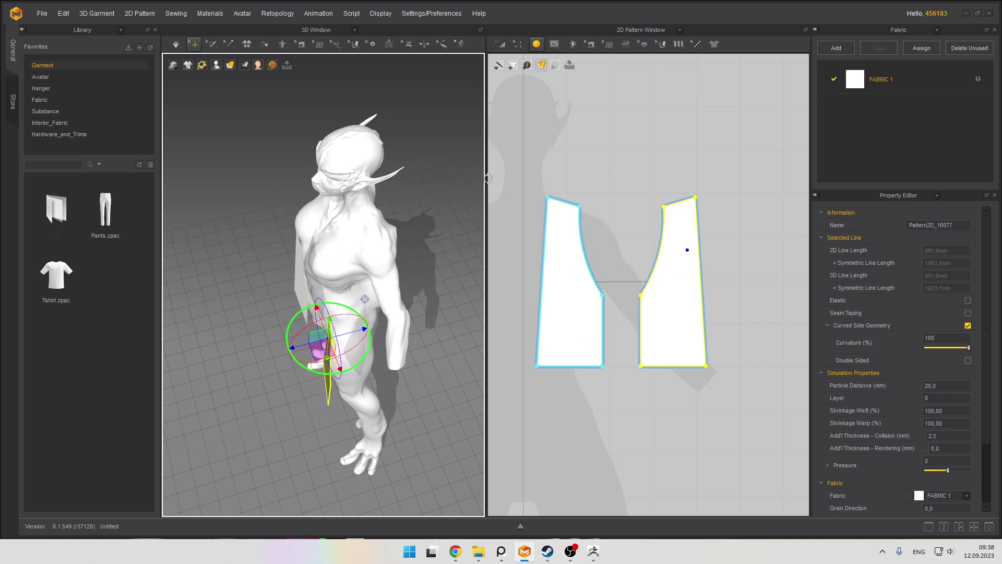
right_click_drag(426, 271, 308, 238)
middle_click_drag(347, 259, 340, 257)
right_click_drag(329, 282, 282, 293)
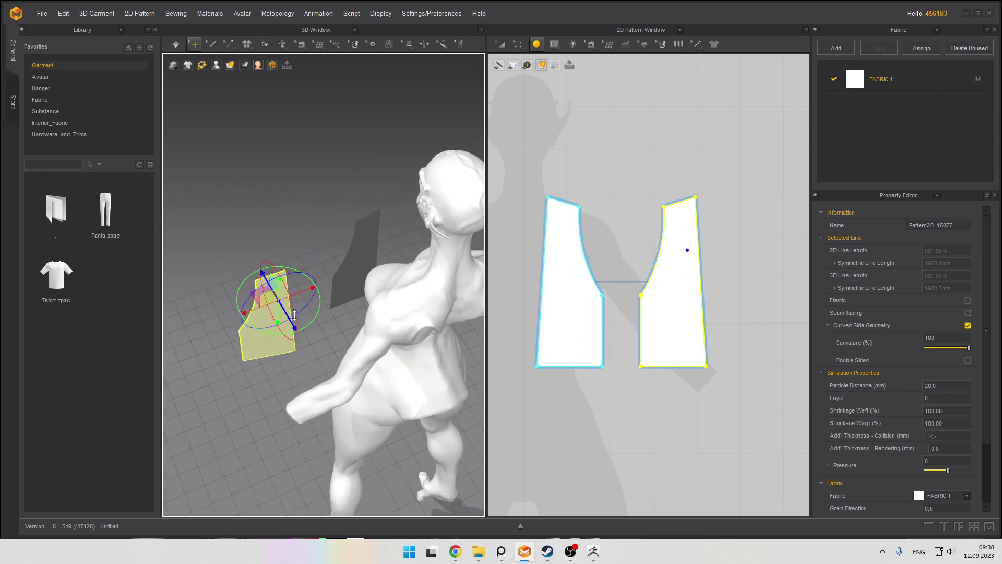
left_click_drag(276, 295, 466, 318)
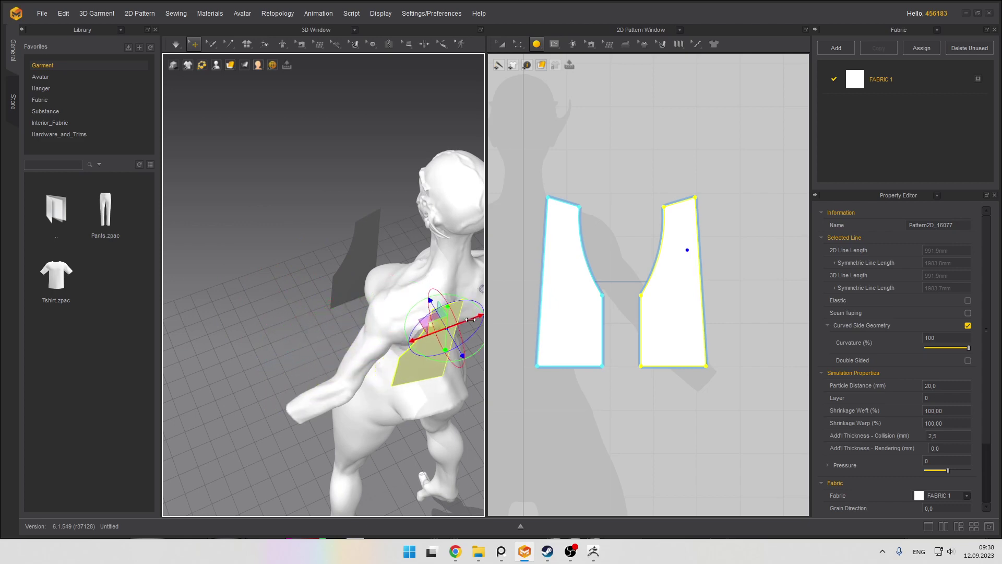
Refine the back pattern's rotation and position in 3D so it covers one half of the avatar's back
right_click_drag(382, 268, 425, 268)
left_click(342, 245)
right_click_drag(342, 241, 374, 228)
left_click(366, 247)
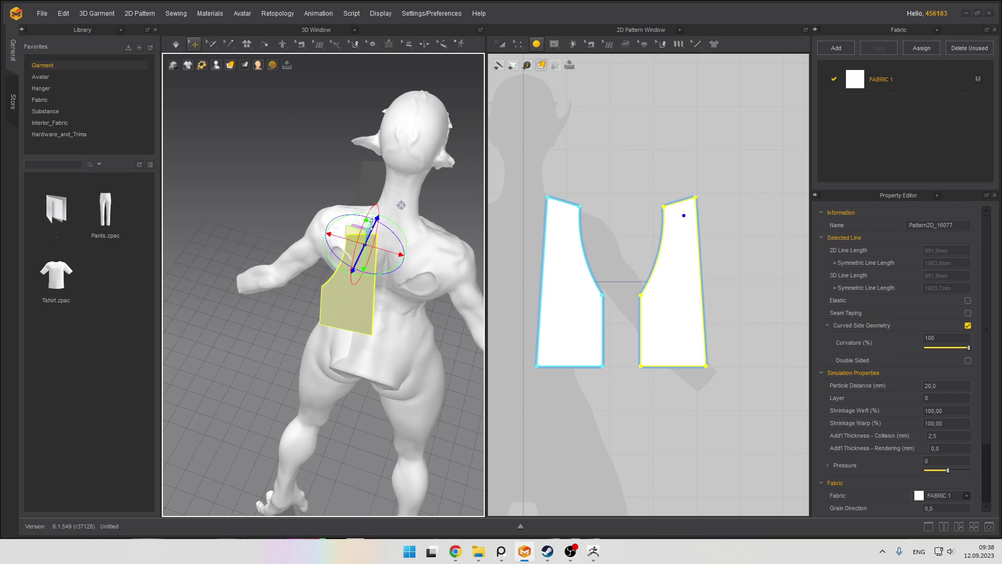
left_click_drag(371, 223, 348, 274)
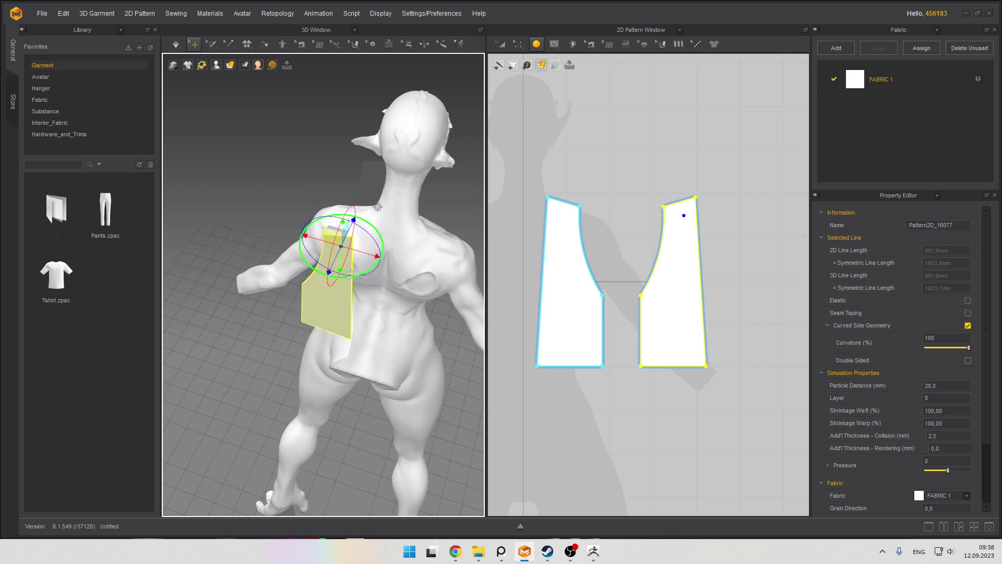
right_click_drag(348, 274, 366, 249)
left_click_drag(366, 249, 356, 248)
right_click_drag(357, 248, 417, 261)
scroll(643, 283, "up", 1)
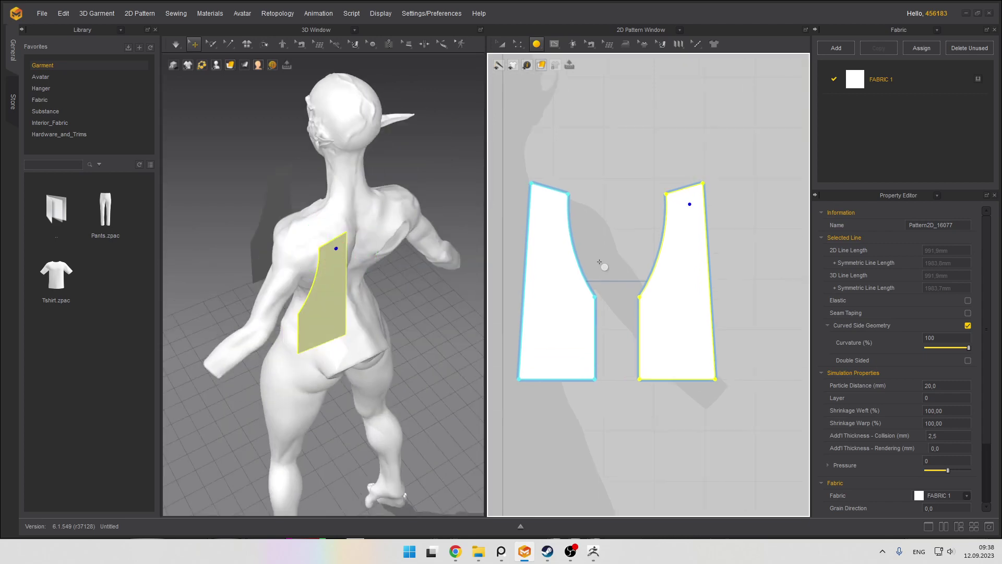
middle_click_drag(601, 264, 620, 268)
left_click(555, 46)
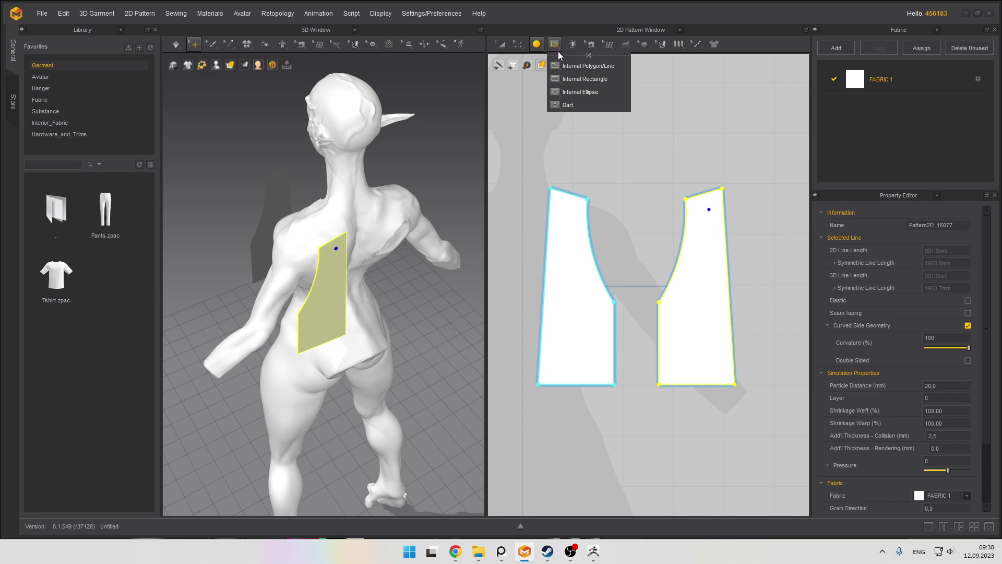
left_click(580, 92)
left_click(574, 118)
left_click(587, 131)
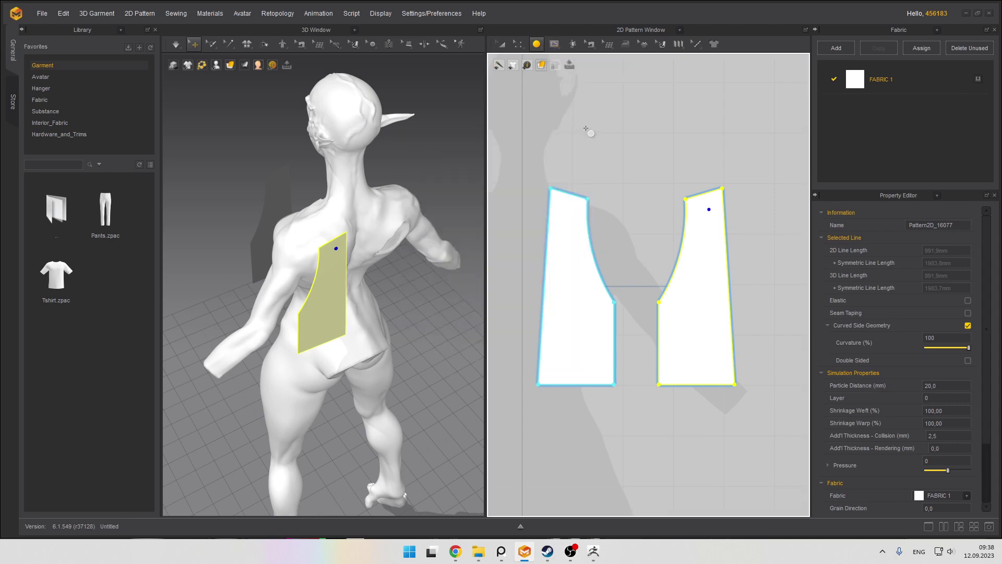
Sew the side edges of the front and back patterns together with Segment Sewing
scroll(626, 135, "up", 2)
left_click(587, 42)
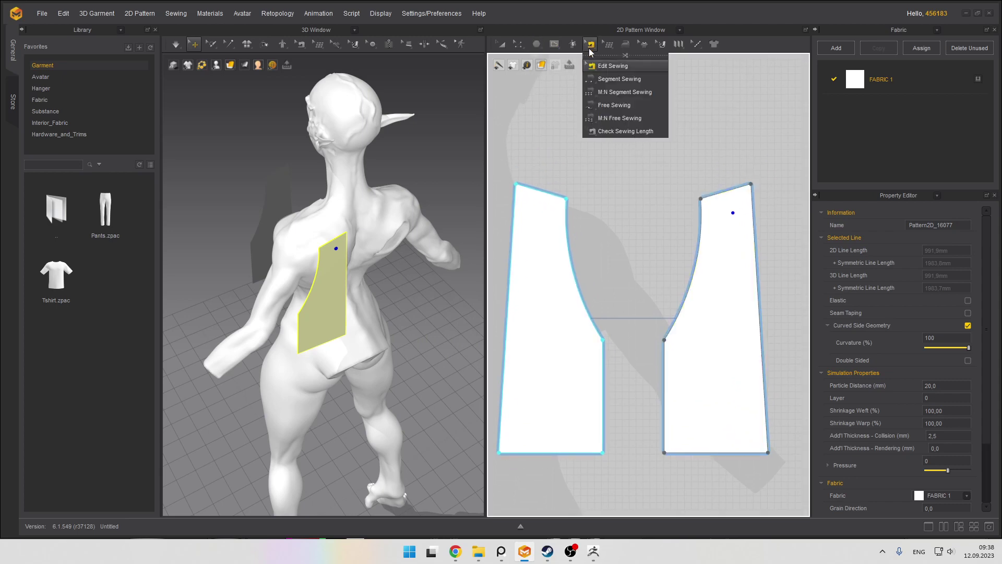
left_click(619, 79)
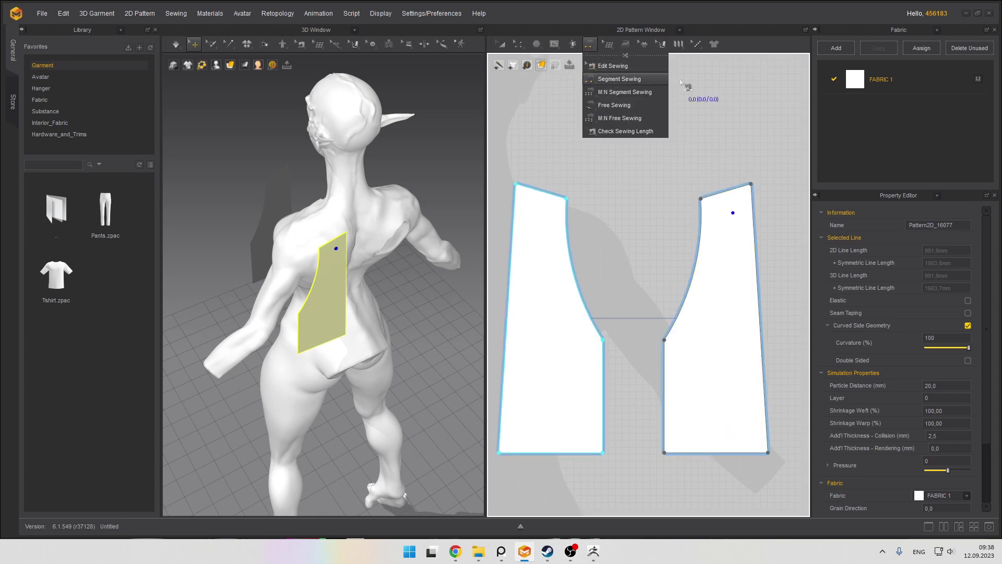
scroll(639, 230, "down", 2)
left_click(619, 348)
left_click(661, 344)
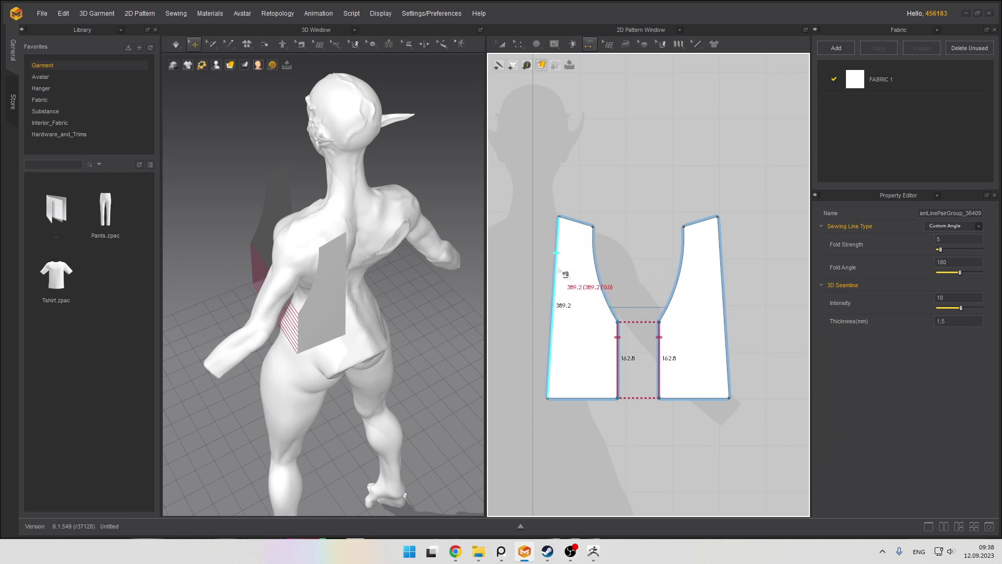
Sew the shoulder edges of the front and back patterns together
left_click(577, 222)
left_click(710, 221)
right_click_drag(417, 194, 311, 195)
scroll(390, 212, "down", 3)
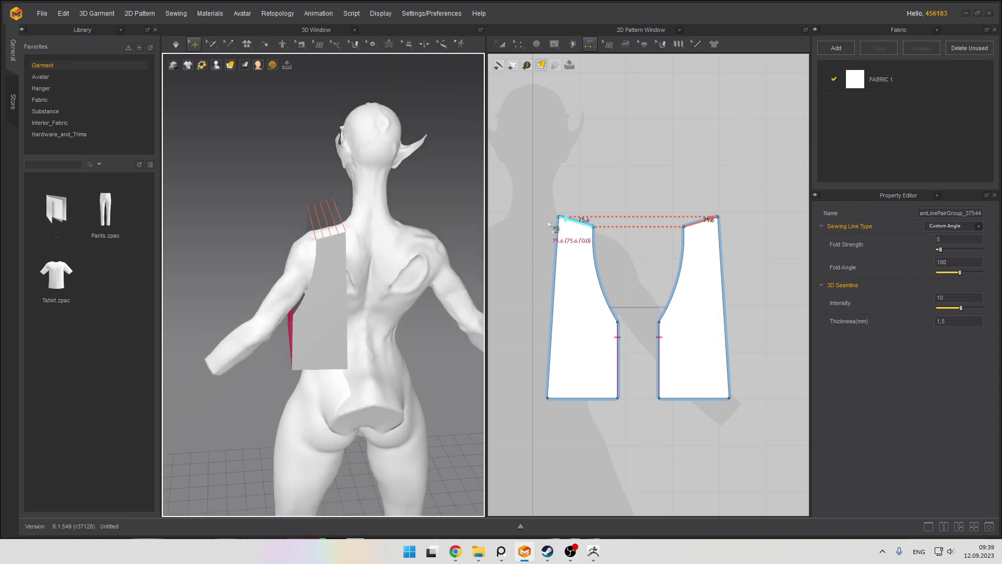
Select the sewn front and back patterns and apply Symmetric Pattern (with Sewing) to them
key("a")
left_click(569, 271)
left_click(707, 308, "shift")
scroll(408, 272, "down", 2)
right_click_drag(409, 272, 500, 278)
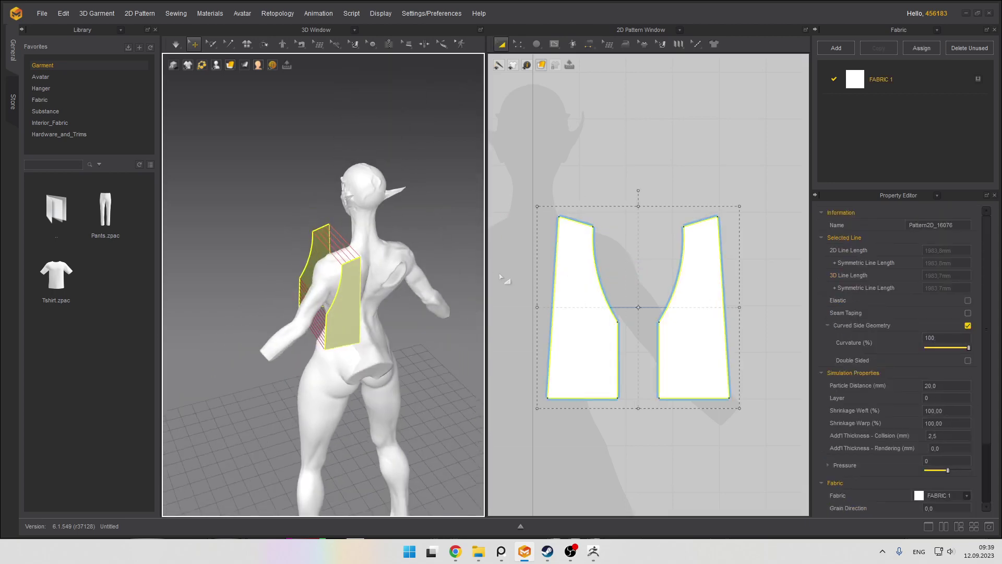
scroll(591, 281, "down", 3)
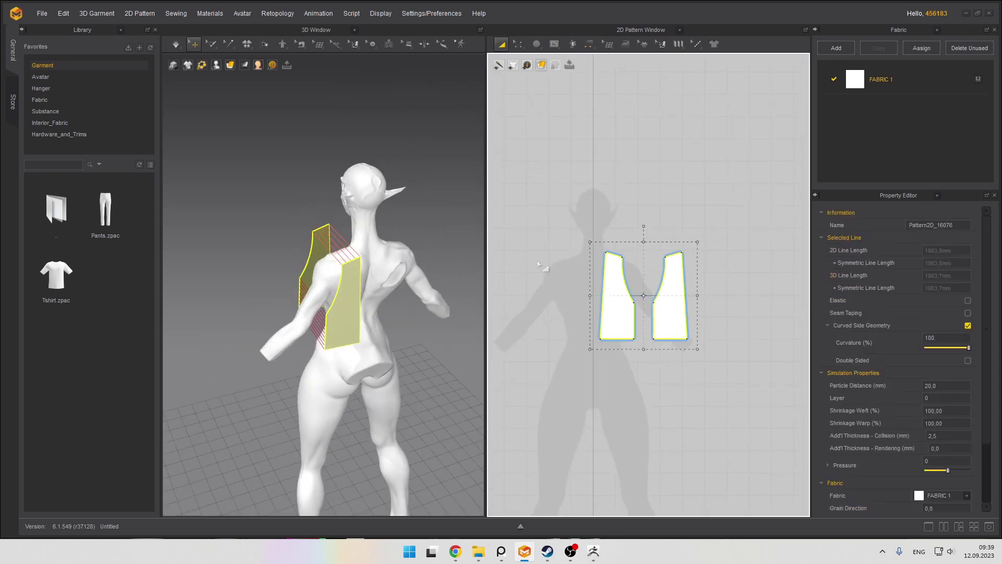
right_click(629, 281)
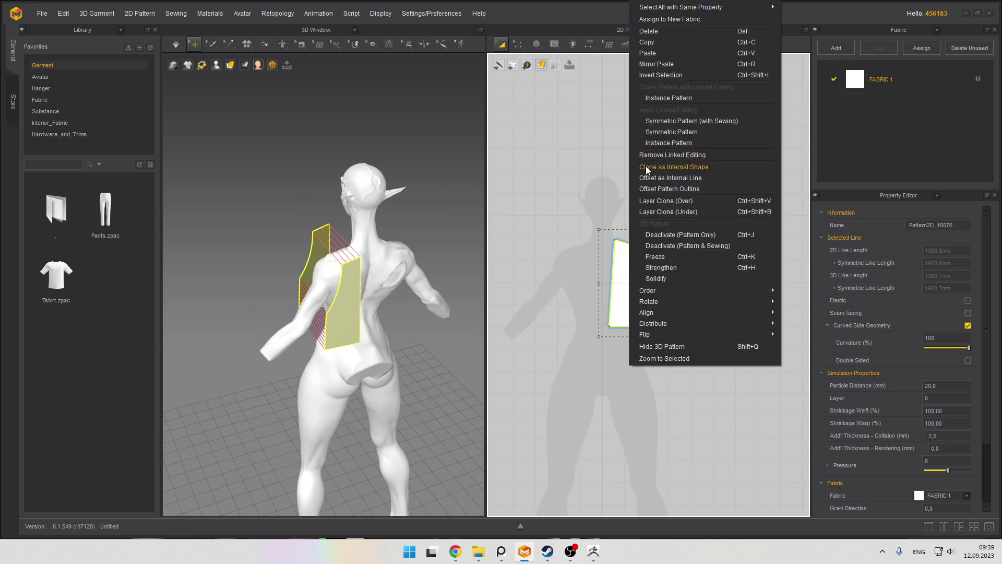
left_click(677, 123)
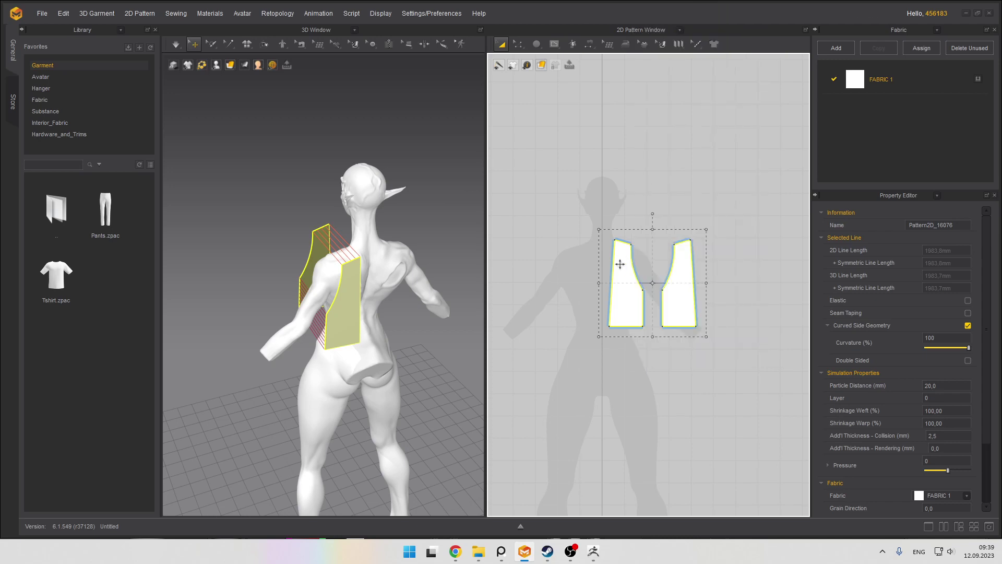
Try moving the front and back pattern pair to the other side of the avatar silhouette
scroll(616, 283, "up", 2)
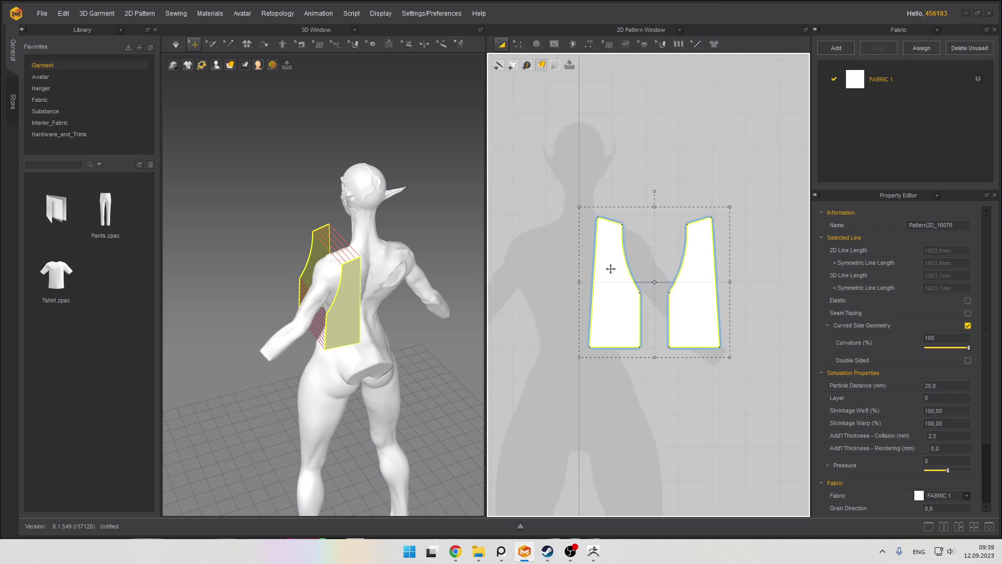
left_click_drag(611, 269, 459, 269)
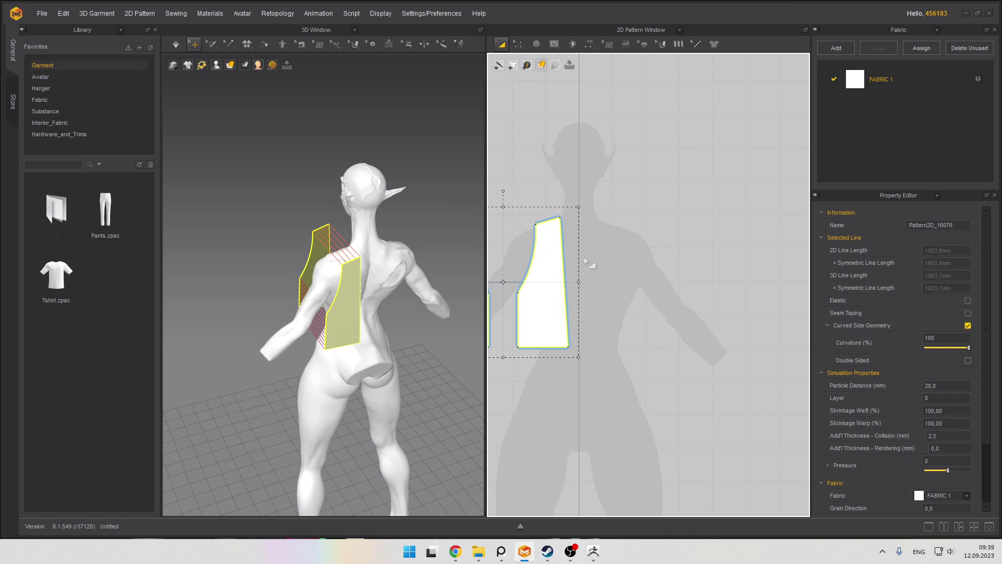
key("ctrl+z")
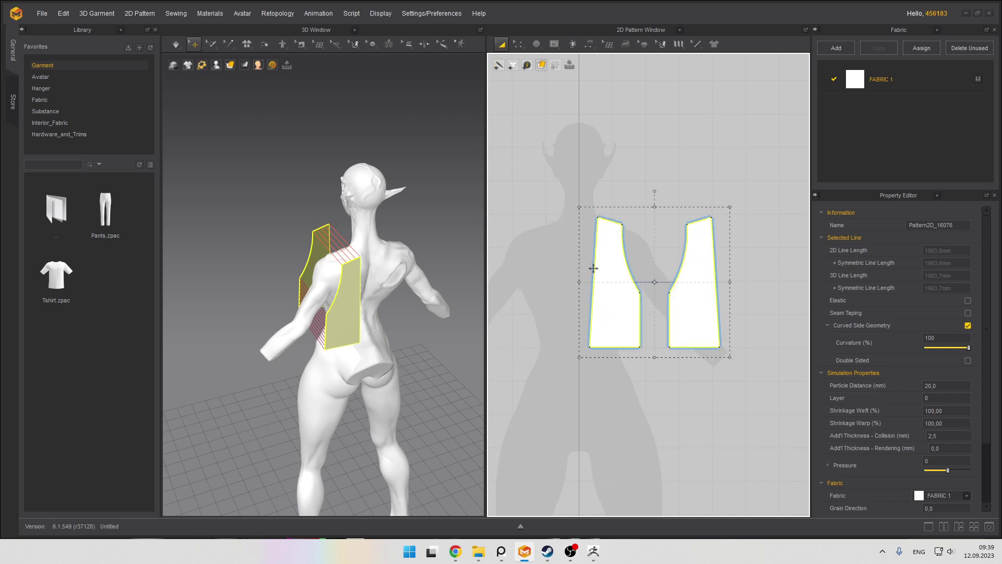
Place the symmetric copies beside the originals in 2D and shift them across to the avatar's other side in 3D
left_click_drag(593, 269, 506, 277)
left_click(507, 276, "shift")
right_click_drag(392, 257, 365, 277)
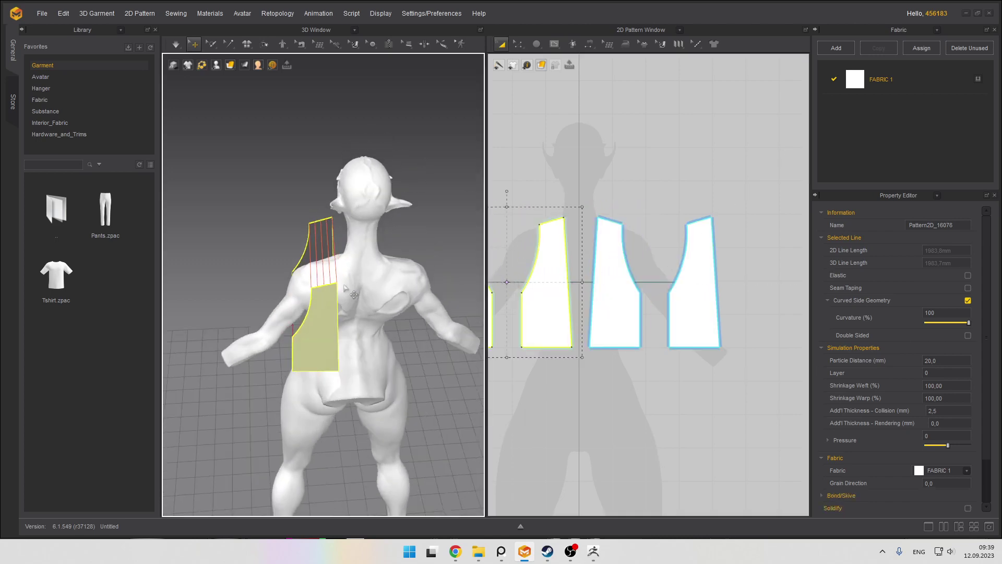
scroll(320, 310, "down", 2)
left_click(320, 312)
left_click_drag(336, 311, 397, 311)
scroll(397, 312, "up", 2)
right_click_drag(401, 308, 417, 319)
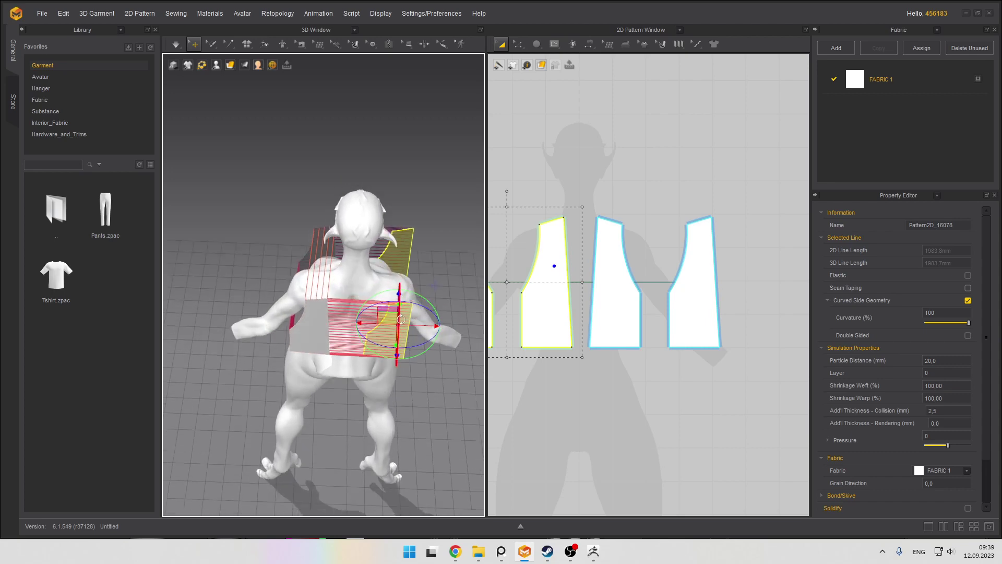
Try Flip Normal on the copied back pattern in 3D and undo it
scroll(432, 331, "up", 2)
scroll(349, 360, "up", 4)
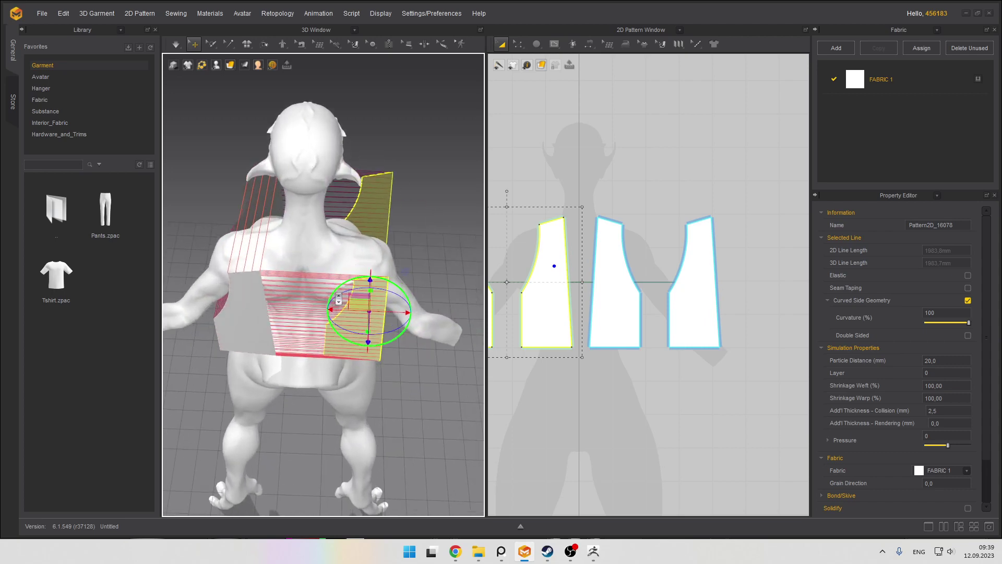
right_click(342, 362)
left_click(430, 458)
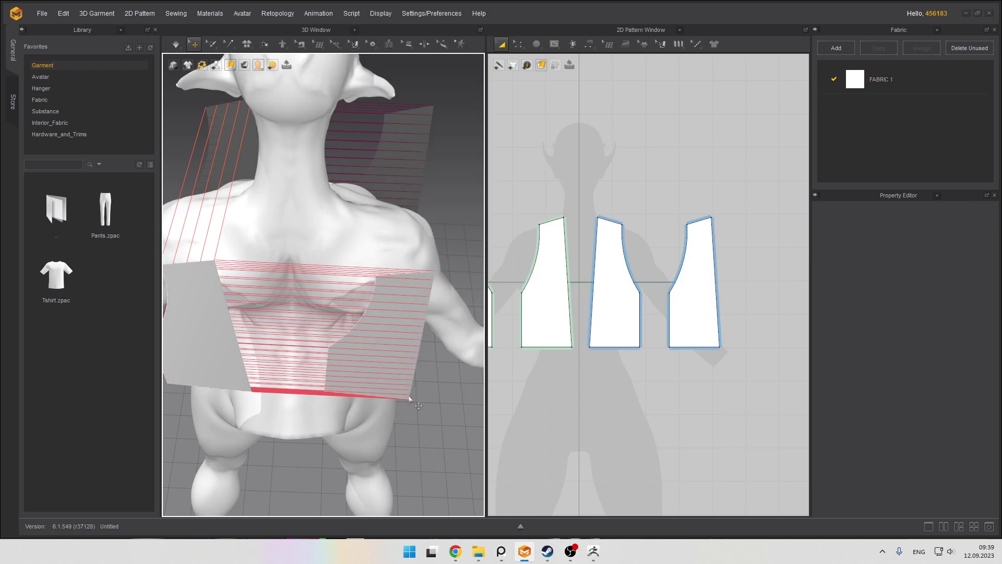
left_click(394, 330)
right_click(395, 330)
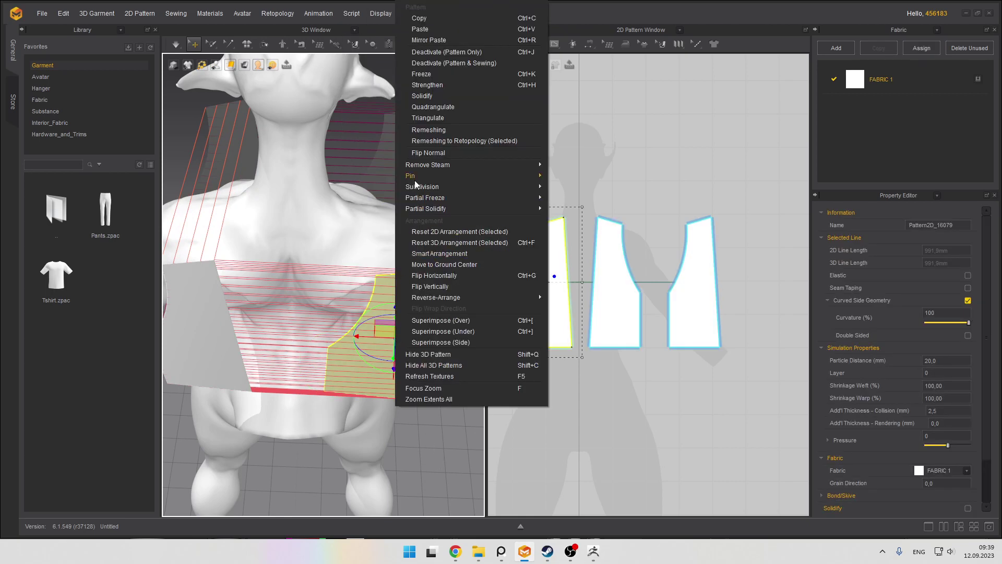
left_click(428, 152)
scroll(391, 201, "down", 2)
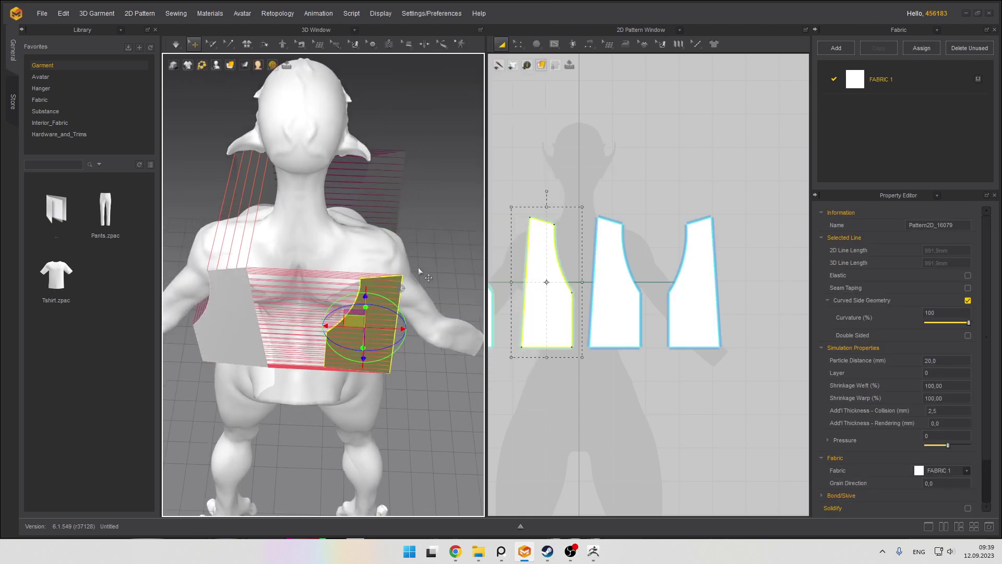
key("ctrl+z")
Try rotating the copied back pattern with its 3D gizmo and undo the change
left_click(375, 325)
mouse_move(392, 345)
left_mouse_down()
mouse_move(461, 299)
mouse_move(381, 344)
mouse_move(433, 339)
mouse_move(378, 359)
left_mouse_up()
key("ctrl+z")
left_click(370, 337)
key("ctrl+z")
Delete the symmetric copies of the front and back patterns from the avatar's other side
right_click_drag(379, 359, 334, 340)
left_click_drag(359, 356, 187, 308)
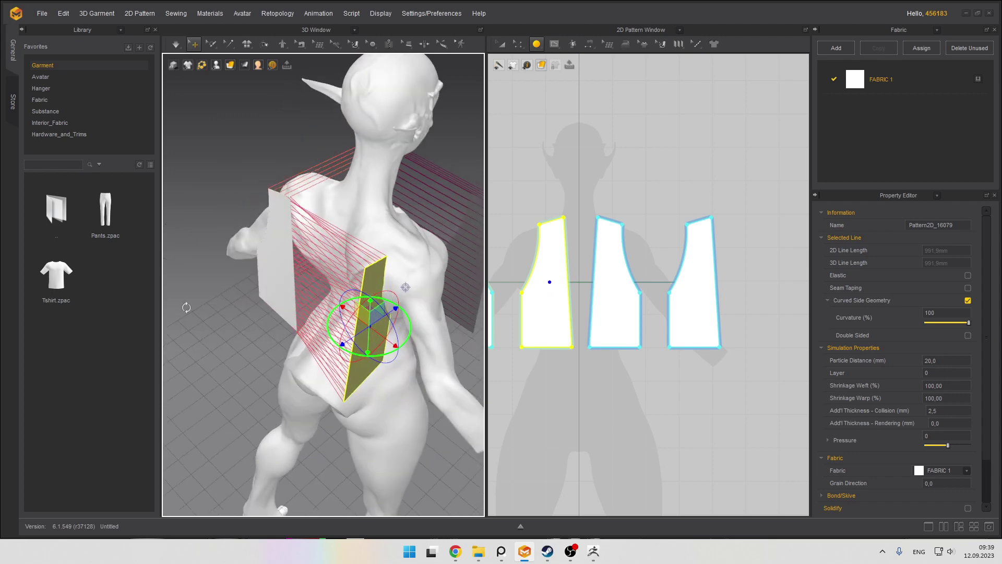
right_click_drag(356, 308, 431, 230)
left_click(431, 225)
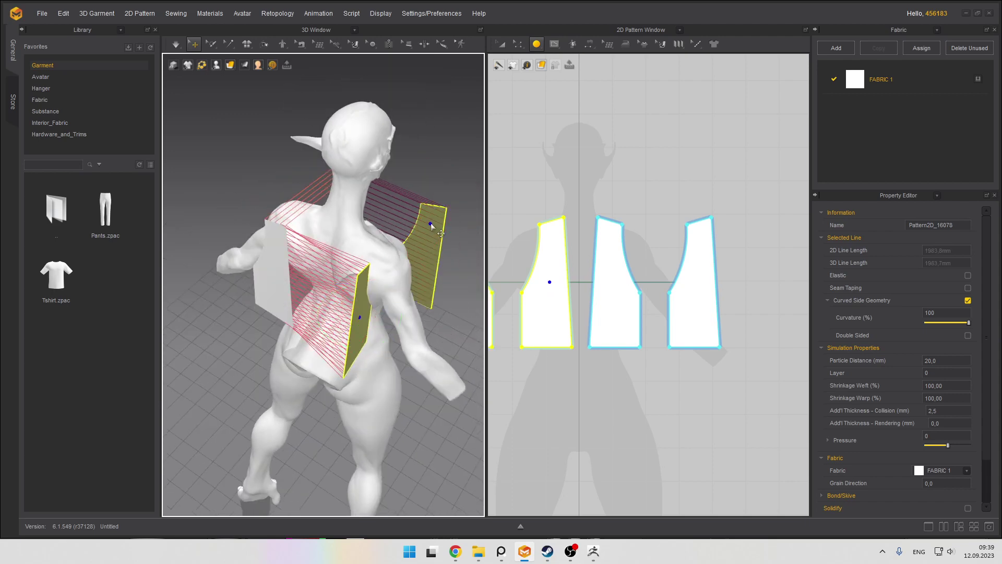
key("Delete")
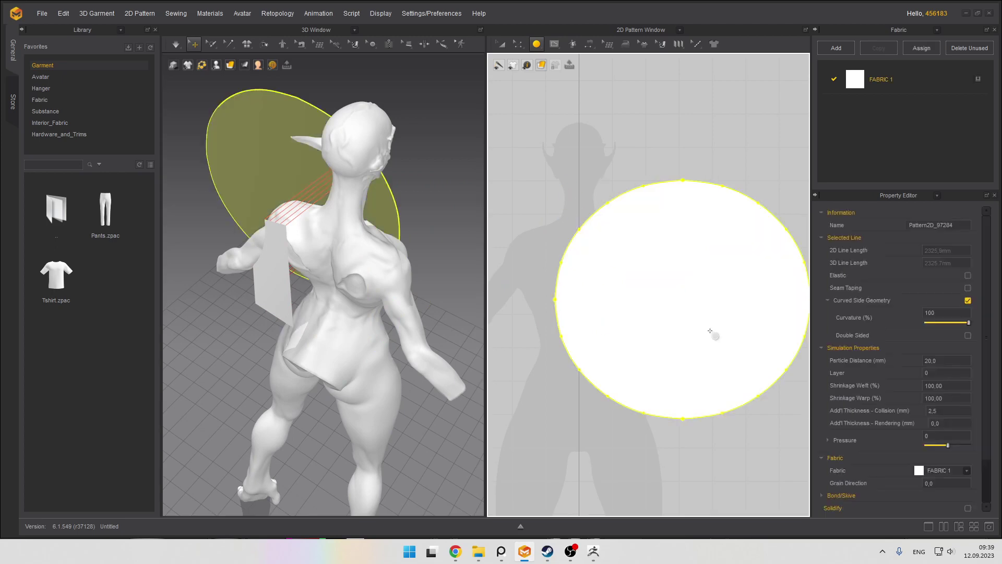
Copy the original front and back patterns together in the 2D window
left_click(500, 45)
left_click_drag(586, 206, 701, 350)
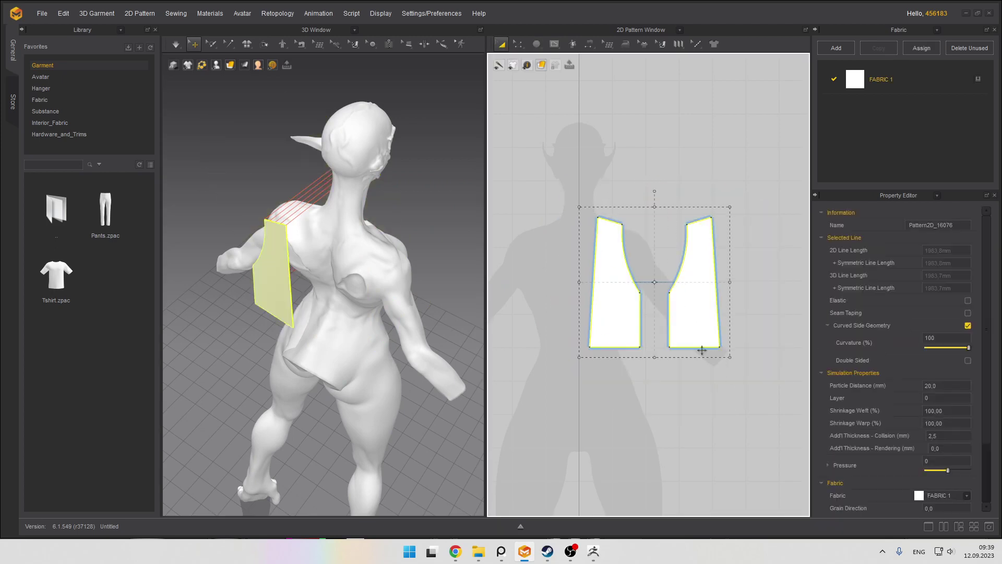
right_click(614, 279)
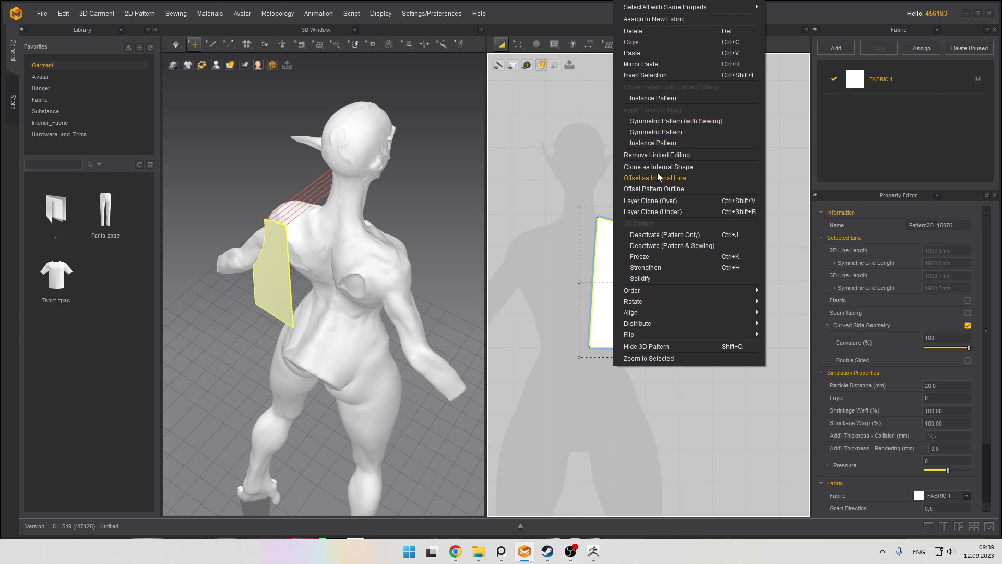
left_click(702, 133)
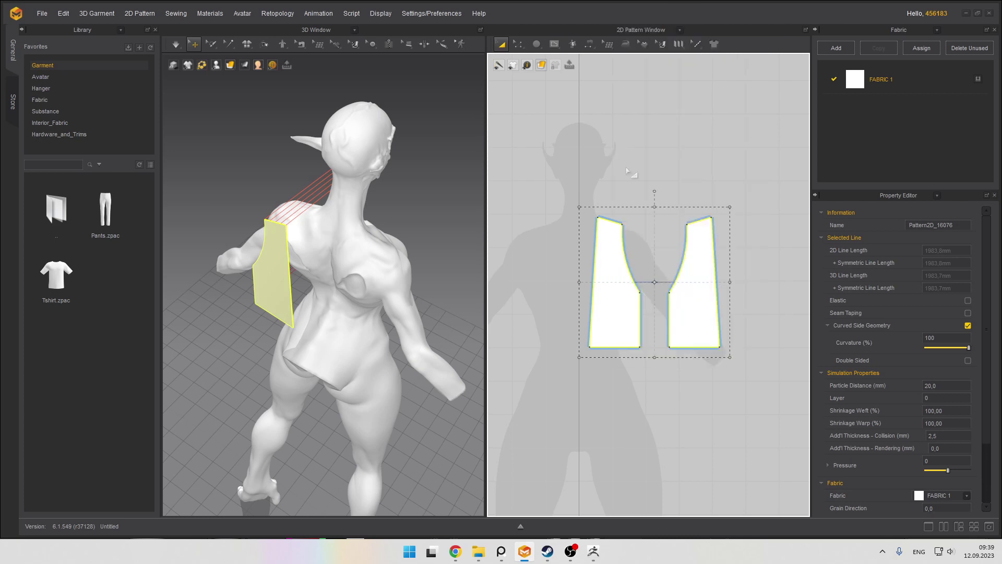
right_click(609, 252)
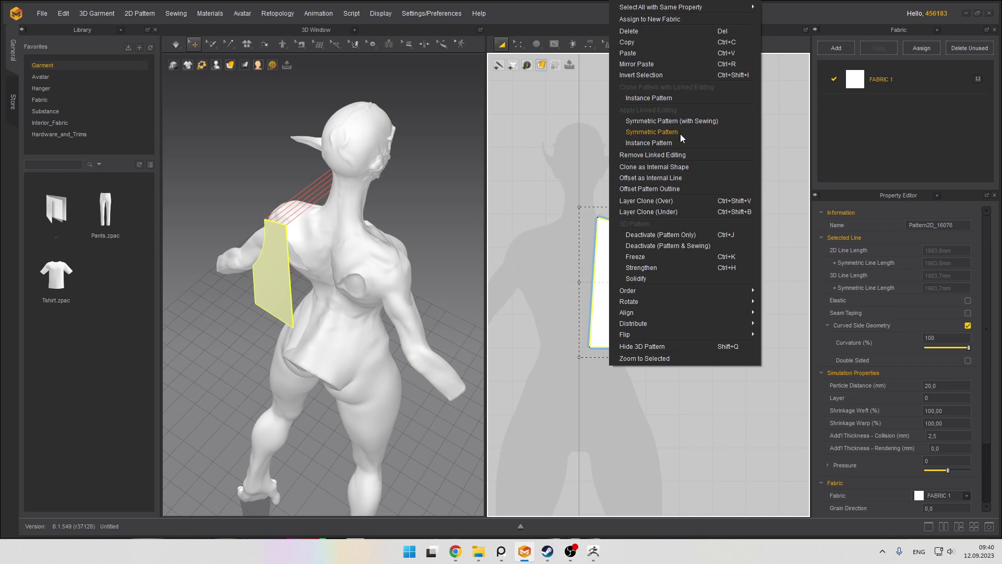
left_click(649, 43)
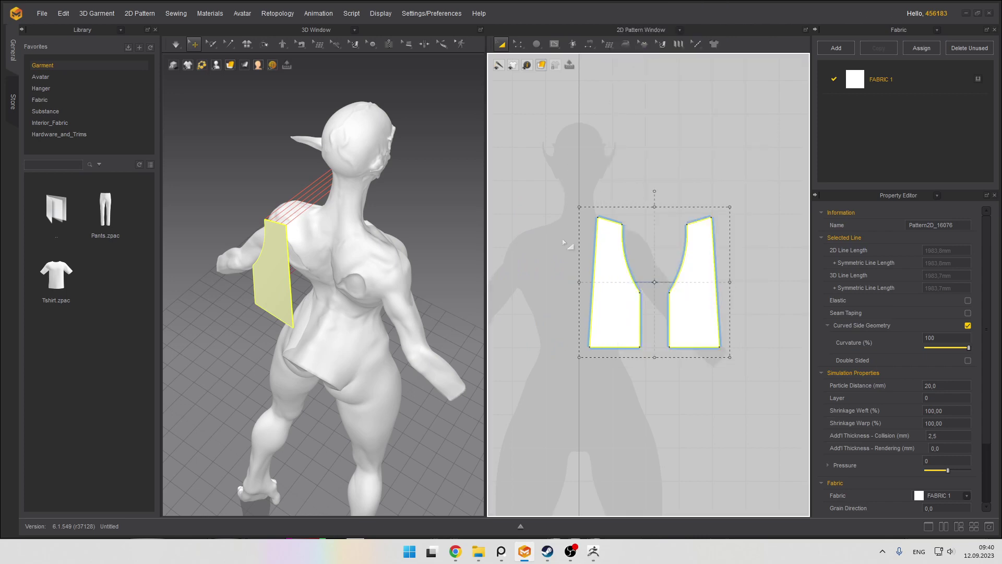
left_click(565, 177)
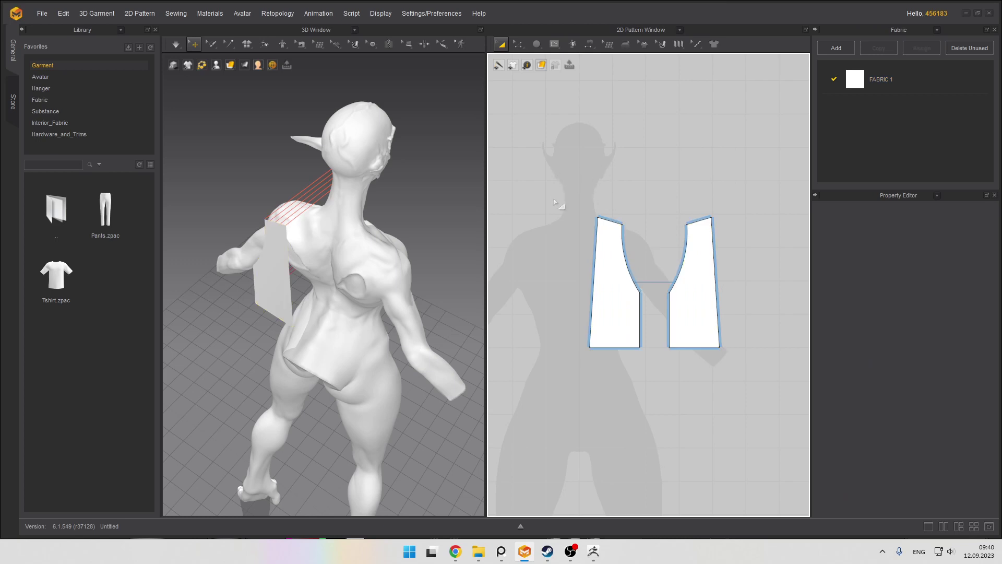
Paste the copied pattern pair level with the originals, on the other side of the avatar silhouette's centre line
left_click(668, 294)
middle_click_drag(521, 165, 624, 150)
left_click(594, 229)
key("ctrl+v")
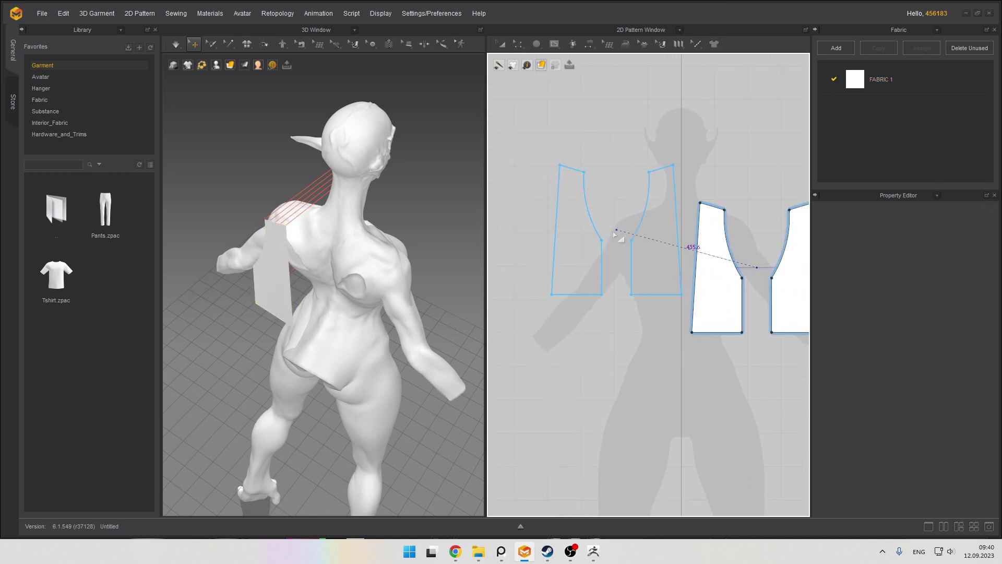
left_click(608, 277)
Shift the pasted back pattern in 3D towards the spine, behind the uncovered half of the avatar's back
right_click_drag(396, 277, 485, 306)
left_click(409, 318)
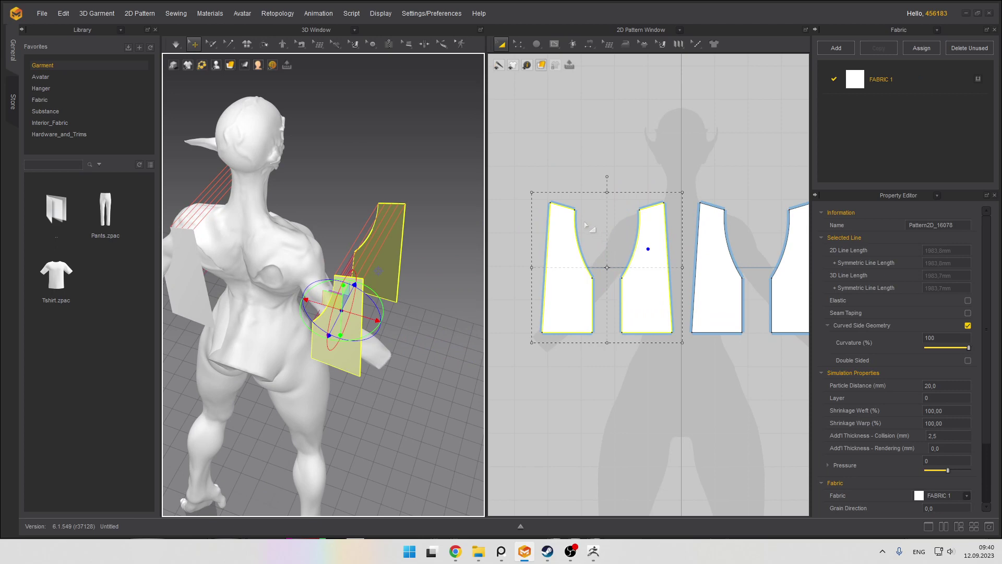
left_click_drag(525, 171, 645, 348)
scroll(344, 304, "up", 2)
left_click(353, 320)
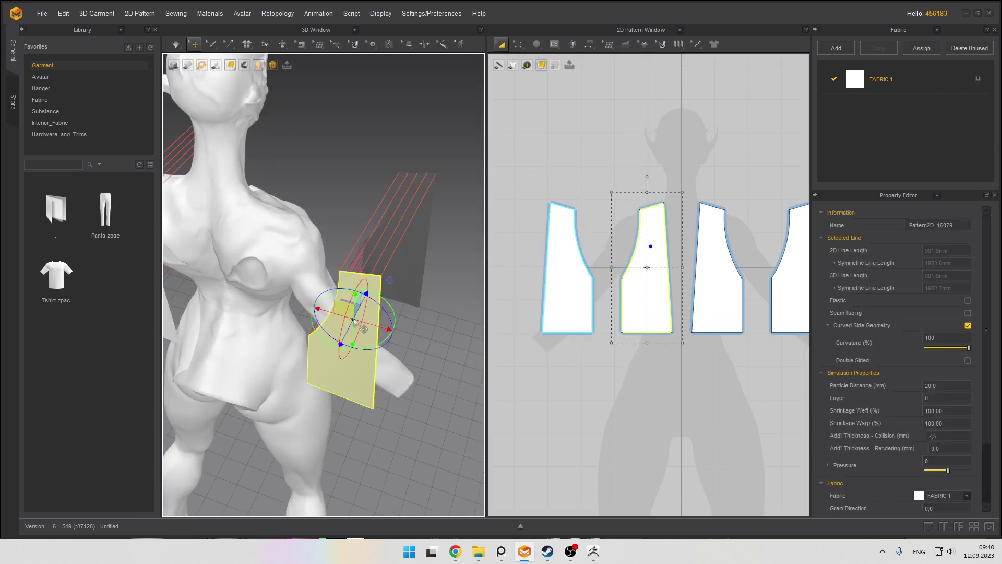
scroll(354, 319, "down", 3)
right_click_drag(354, 319, 319, 337)
left_click_drag(360, 307, 285, 308)
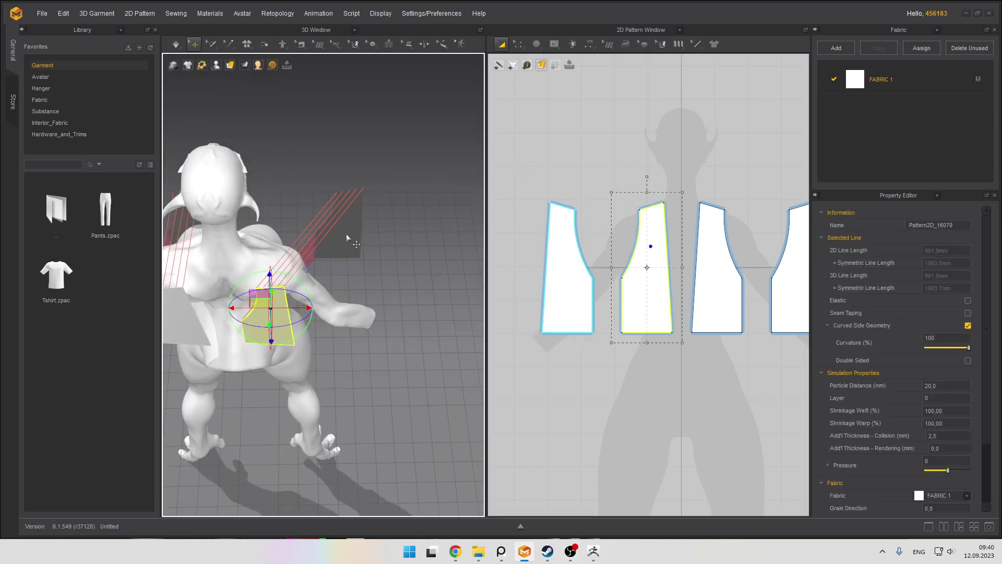
Shift the pasted front pattern sideways in 3D so it lines up with the pasted back pattern
left_click(346, 233)
left_click_drag(368, 225, 303, 235)
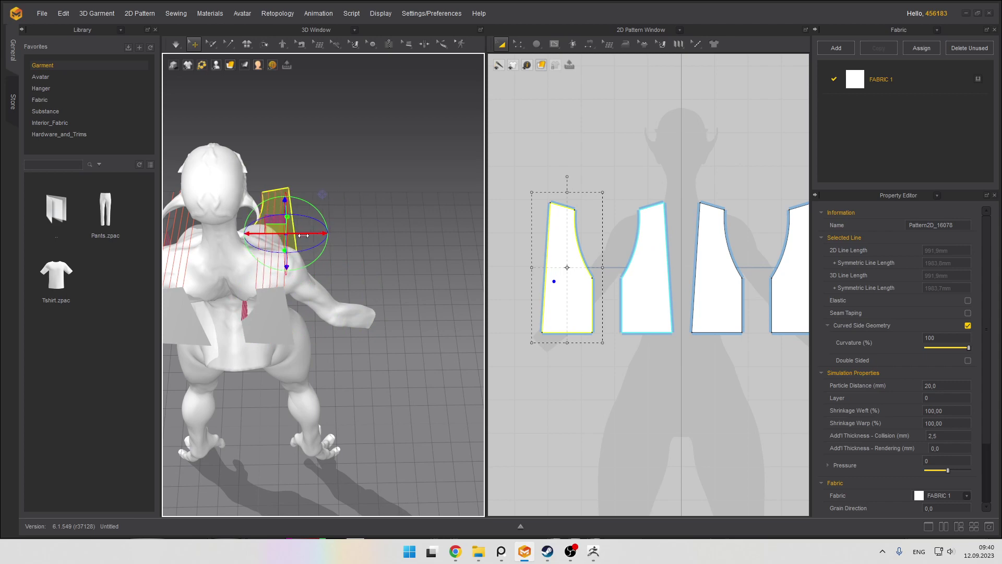
right_click_drag(303, 235, 377, 245)
scroll(377, 249, "down", 2)
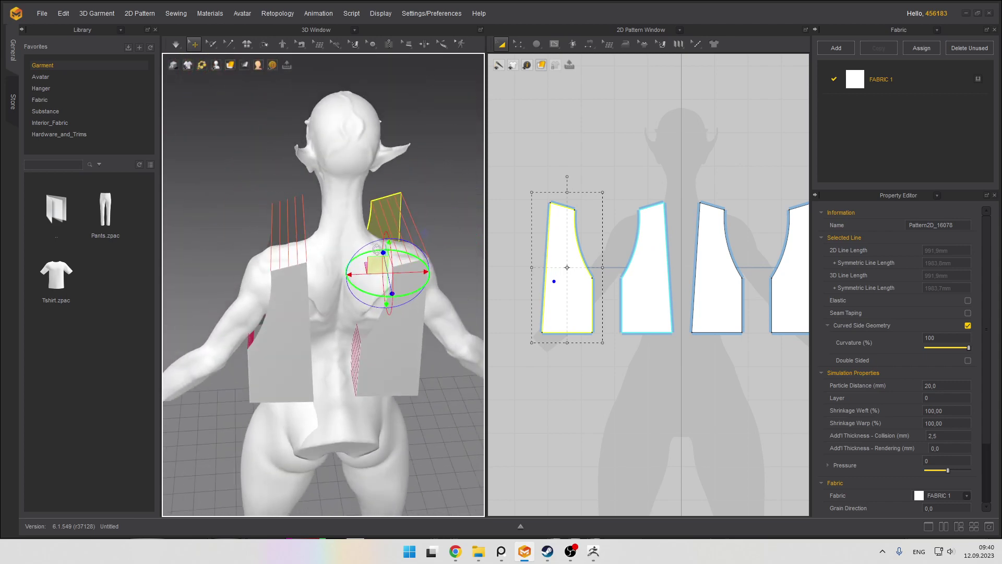
Turn the pasted back pattern around in 3D with the rotation gizmo and apply Flip Normal to it
left_click(385, 363)
right_click_drag(395, 371, 390, 387)
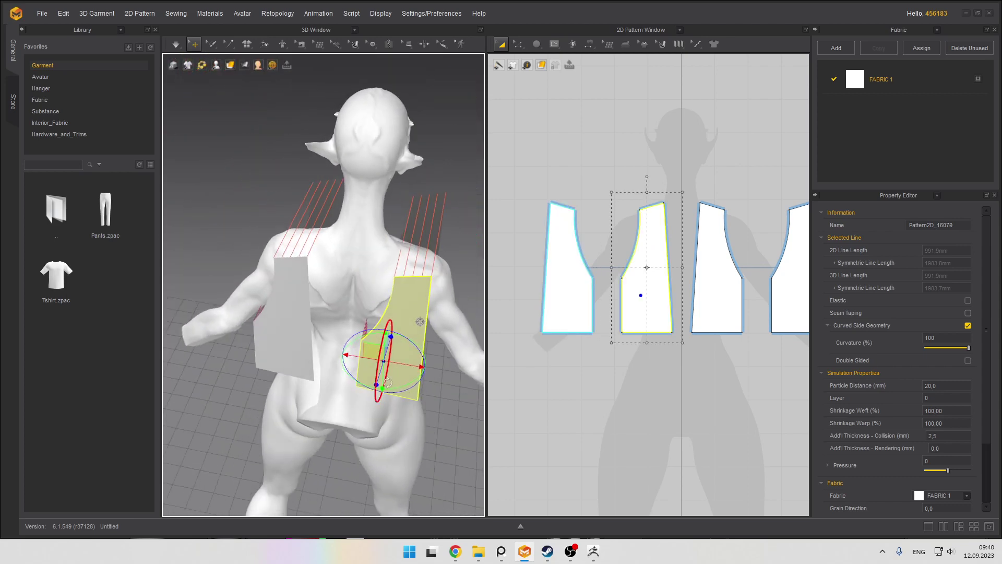
left_click_drag(390, 388, 390, 311)
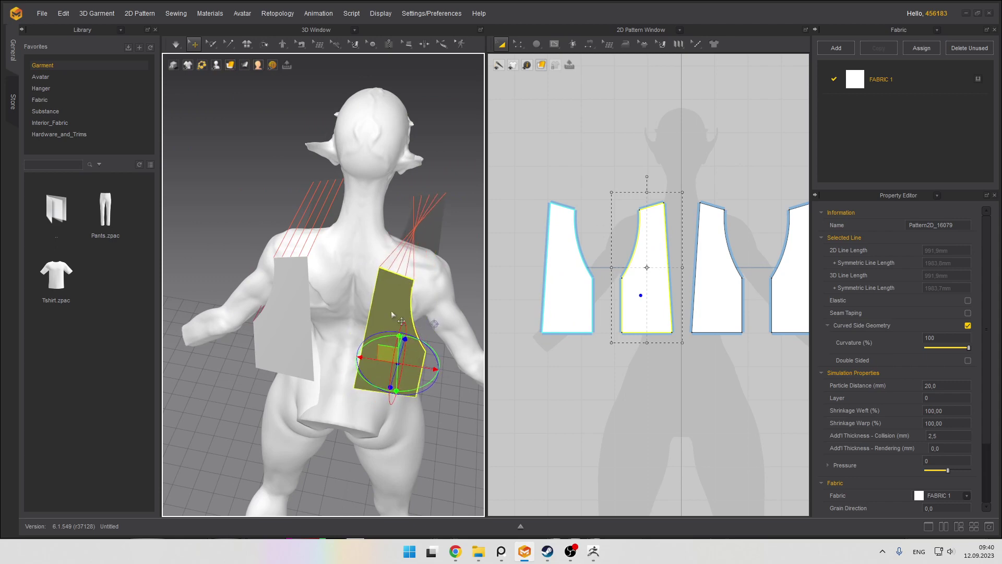
right_click(391, 312)
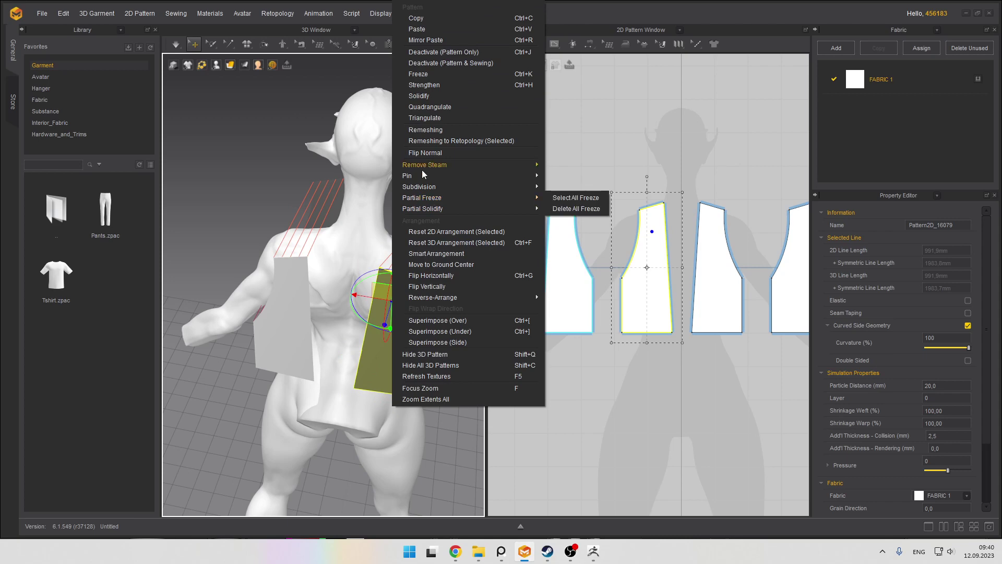
left_click(425, 152)
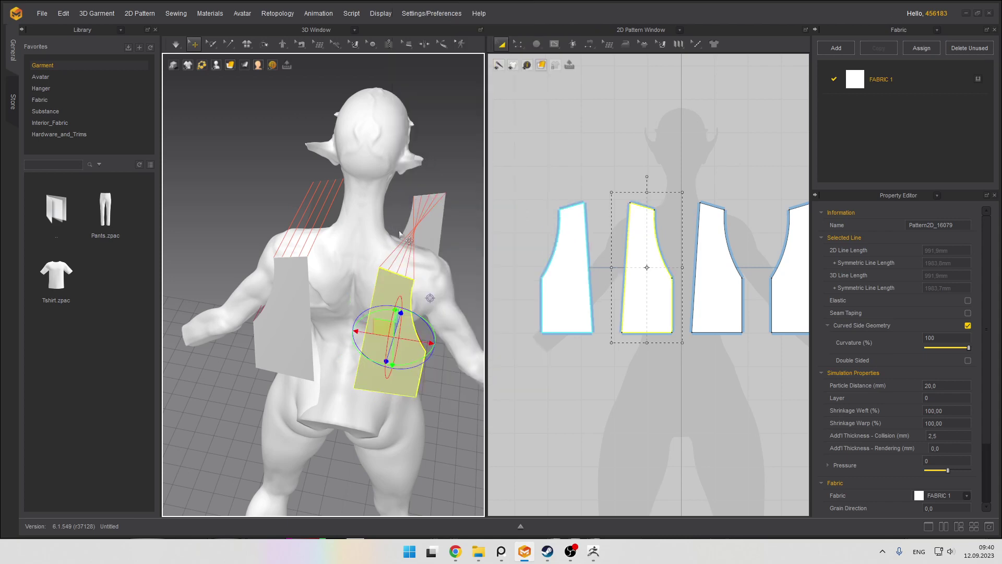
Apply Flip Normal to the pasted front pattern on the avatar's chest
right_click_drag(400, 233, 313, 292)
left_click(355, 360)
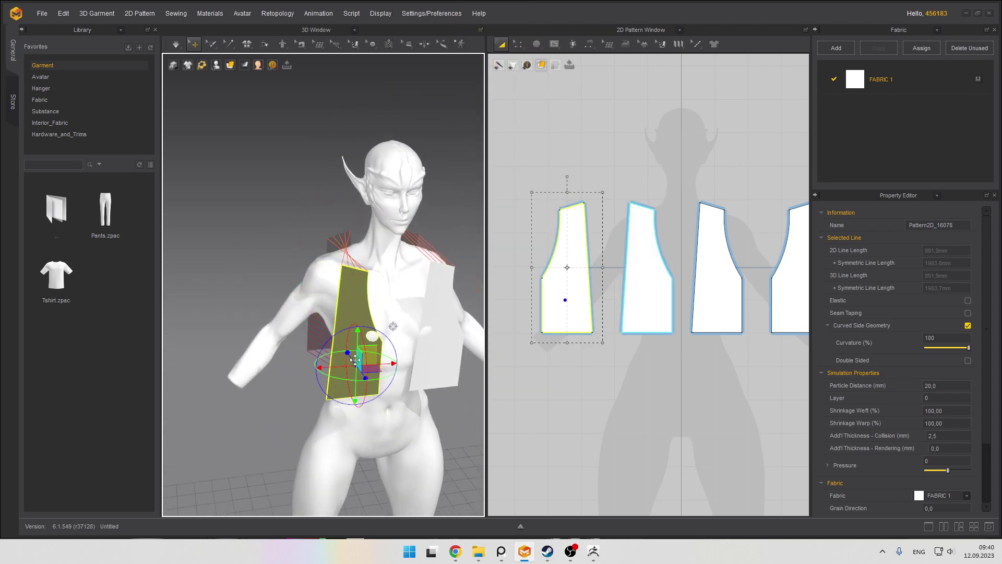
right_click(355, 361)
left_click(402, 152)
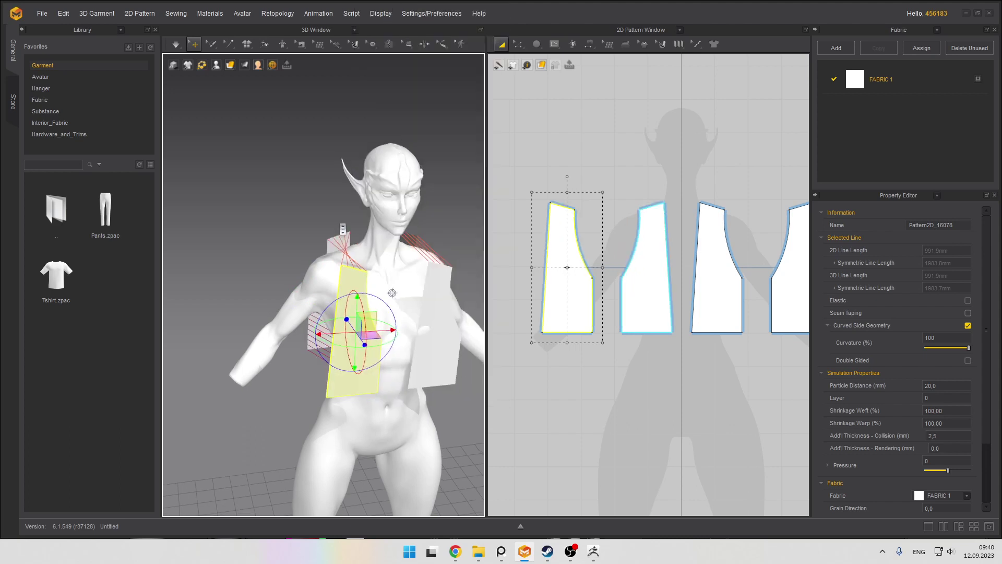
Turn the pasted front pattern around in 3D to mirror the original front, and flip its normal again
right_click_drag(366, 209, 341, 334)
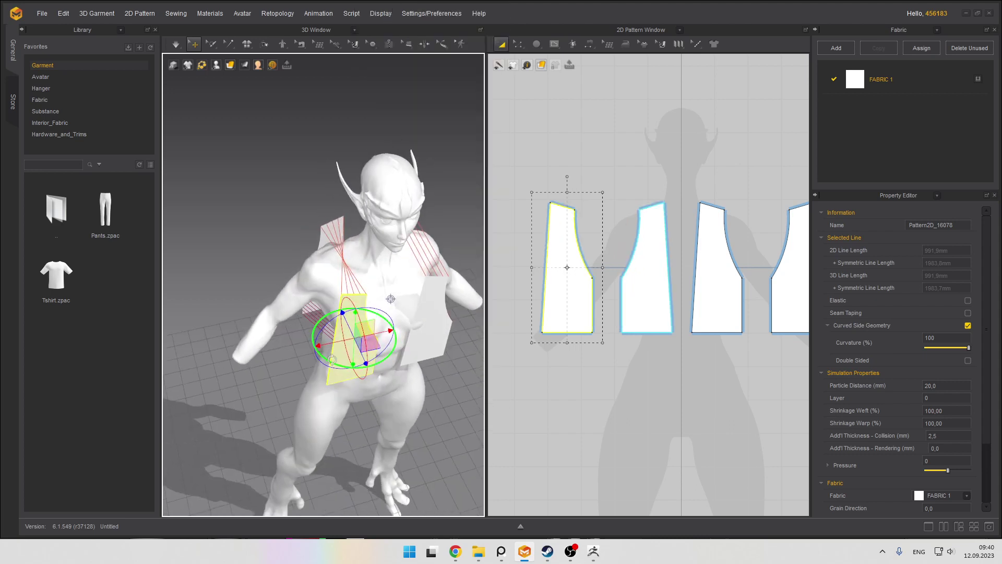
left_click_drag(333, 360, 409, 339)
left_click_drag(334, 360, 359, 367)
right_click(359, 372)
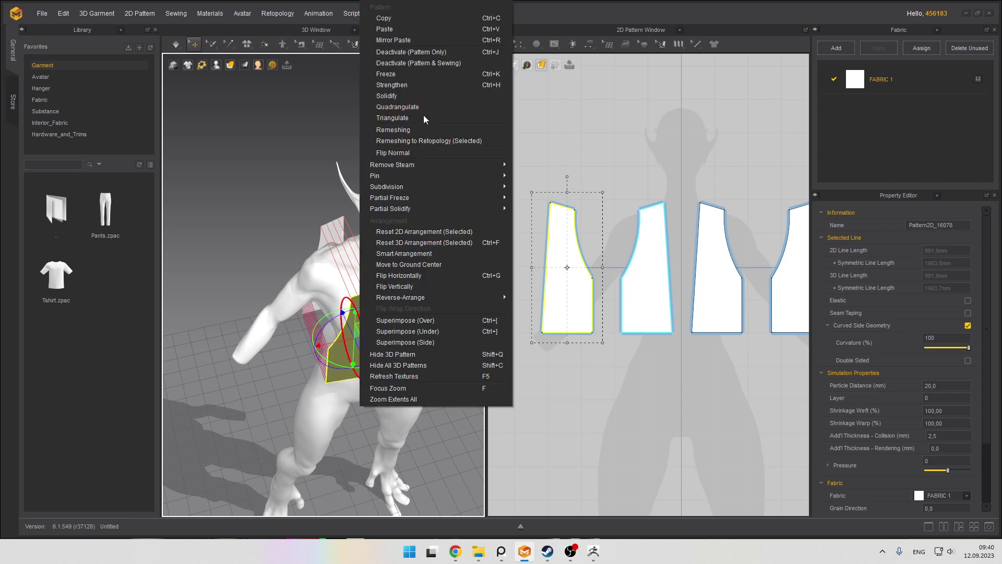
left_click(402, 152)
right_click_drag(368, 243, 248, 280)
left_click(383, 242)
scroll(247, 280, "up", 3)
middle_click_drag(327, 306, 324, 280)
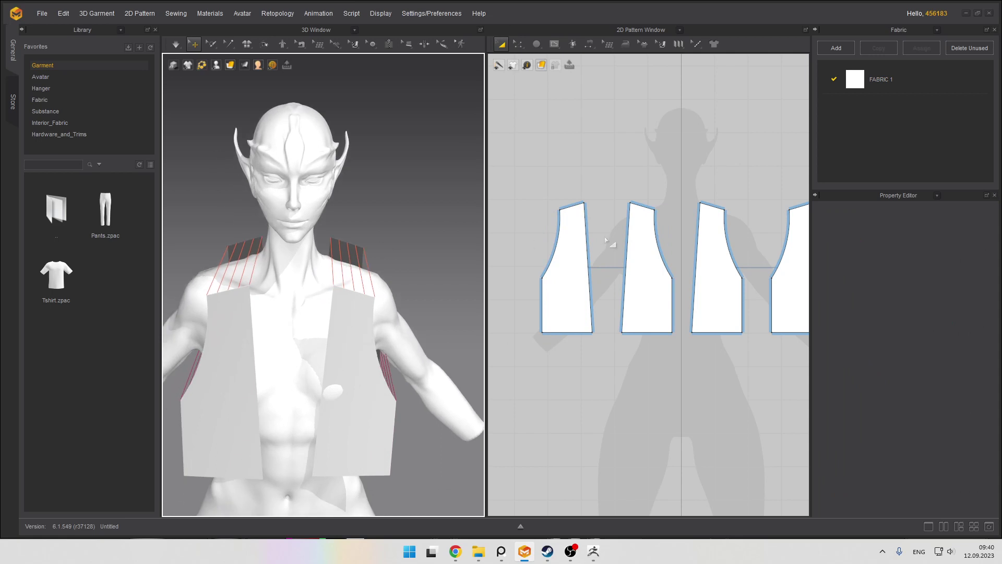
Start Segment Sewing and check which 2D edges match the centre edges of the two back patterns in 3D
scroll(605, 240, "up", 1)
middle_click_drag(606, 240, 591, 239)
mouse_move(556, 46)
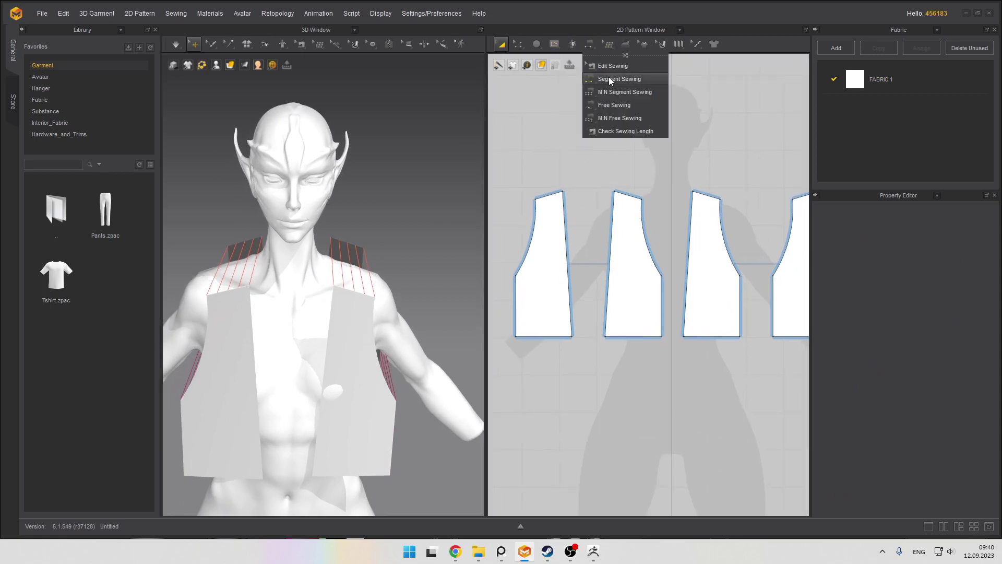
left_click(609, 78)
scroll(287, 319, "down", 3)
right_click_drag(286, 319, 535, 275)
middle_click_drag(646, 271, 611, 275)
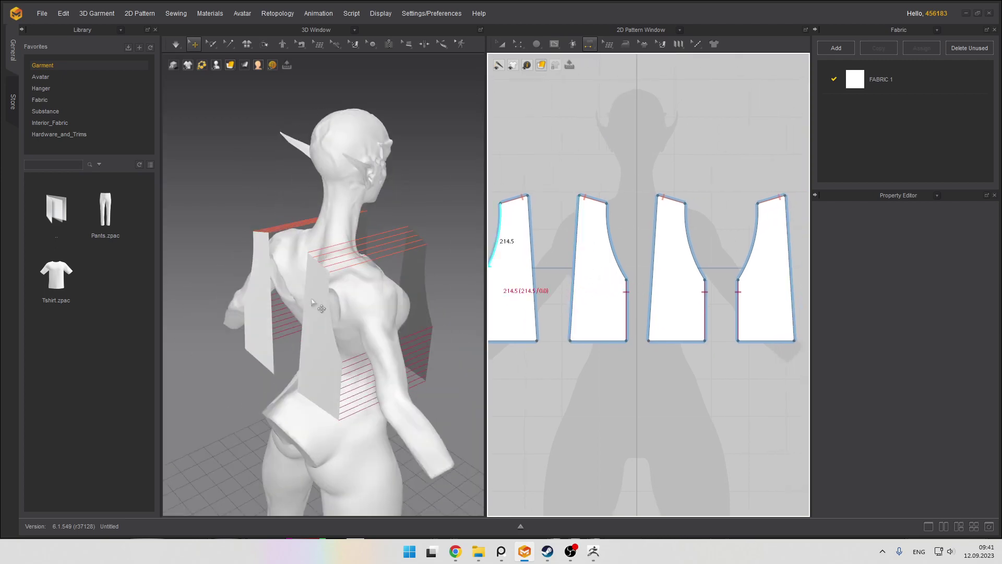
right_click_drag(311, 301, 365, 319)
scroll(323, 317, "up", 3)
left_click(370, 320)
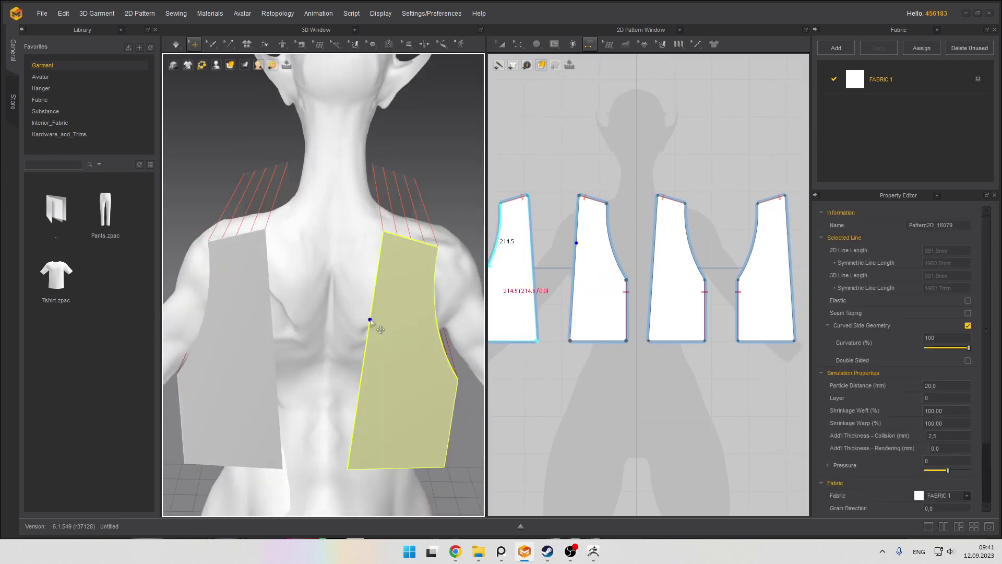
left_click(270, 363)
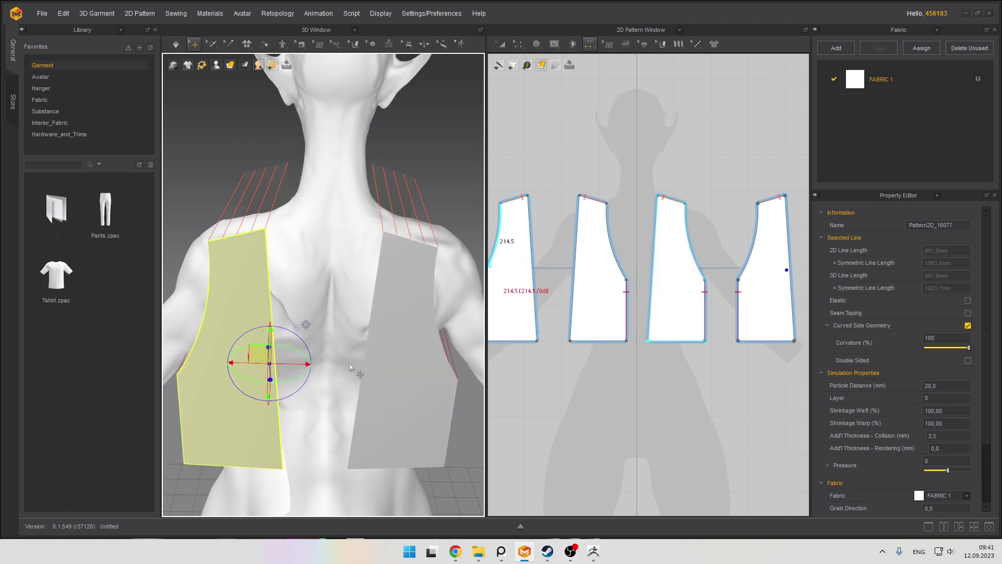
left_click(364, 369)
left_click(264, 367)
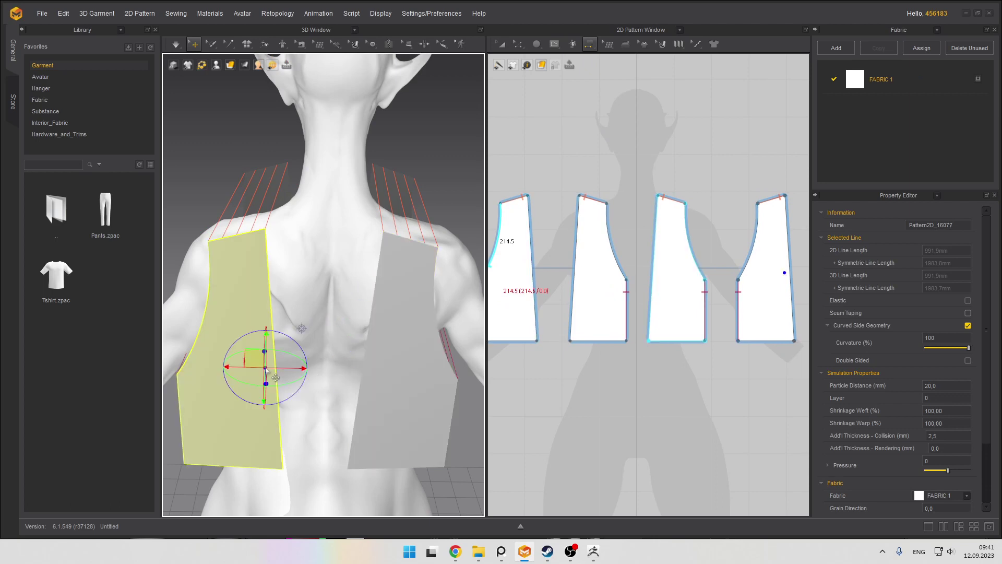
Try Segment Sewing between the centre edges of the two back patterns, inspect it in 3D and undo it
middle_click_drag(645, 252, 590, 258)
left_click(587, 44)
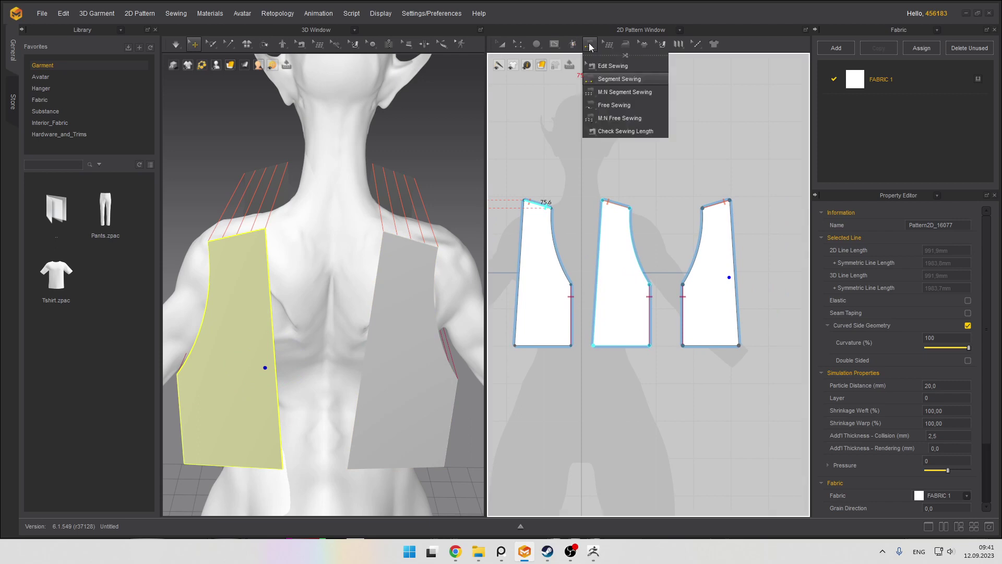
left_click(595, 80)
left_click(516, 262)
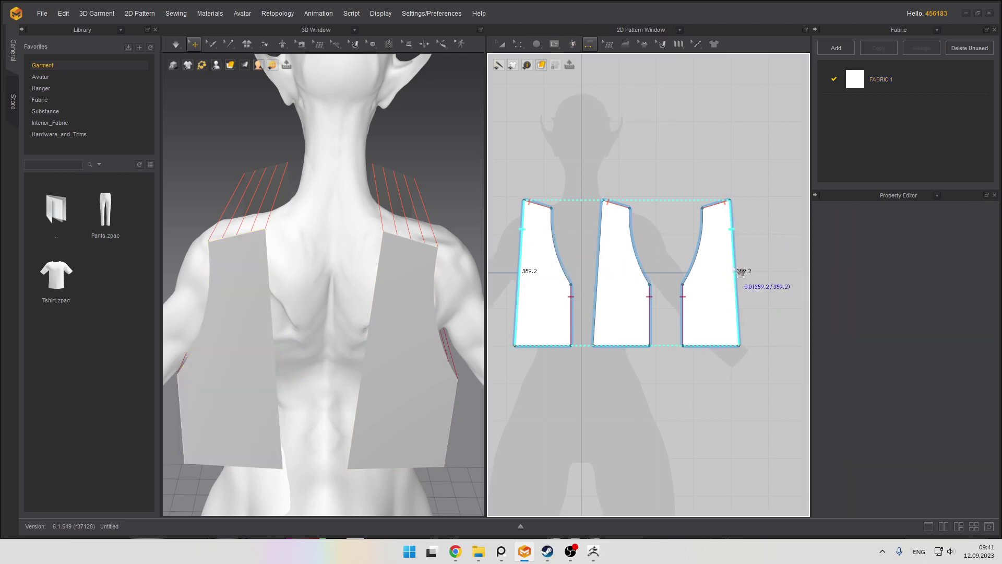
left_click(737, 271)
scroll(317, 271, "down", 3)
right_click_drag(284, 263, 470, 253)
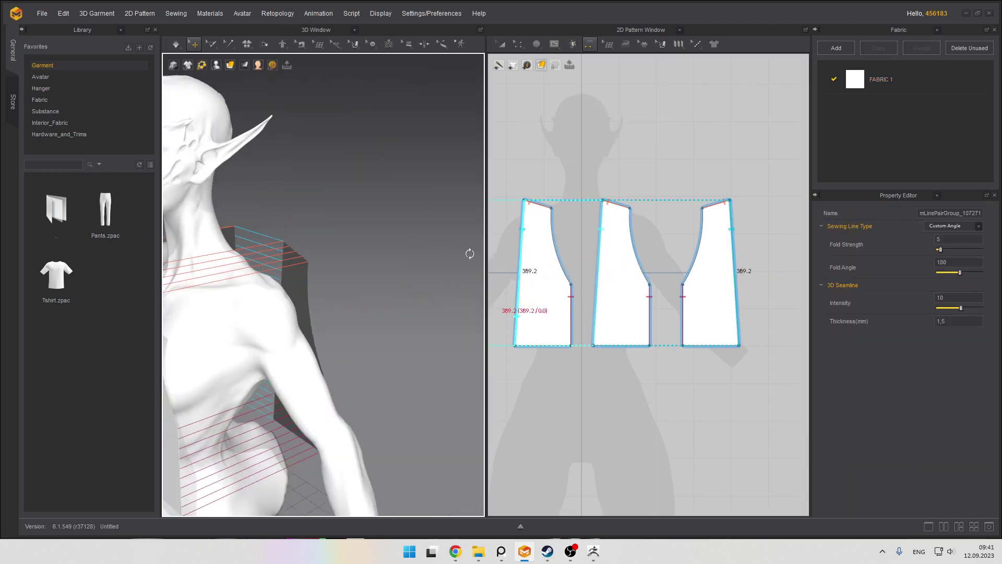
scroll(338, 261, "down", 4)
middle_click_drag(327, 295, 417, 281)
scroll(417, 282, "up", 2)
middle_click_drag(535, 240, 622, 223)
key("ctrl+z")
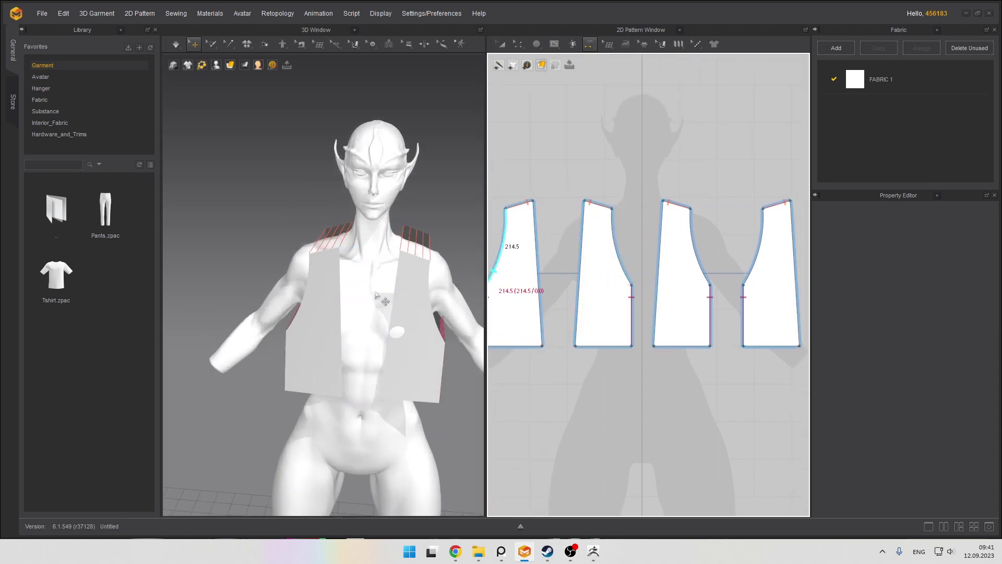
Sew the centre edge of the pasted back pattern to the centre edge of the original back pattern with Segment Sewing
right_click_drag(381, 299, 376, 342)
left_click(373, 338)
left_click(302, 338)
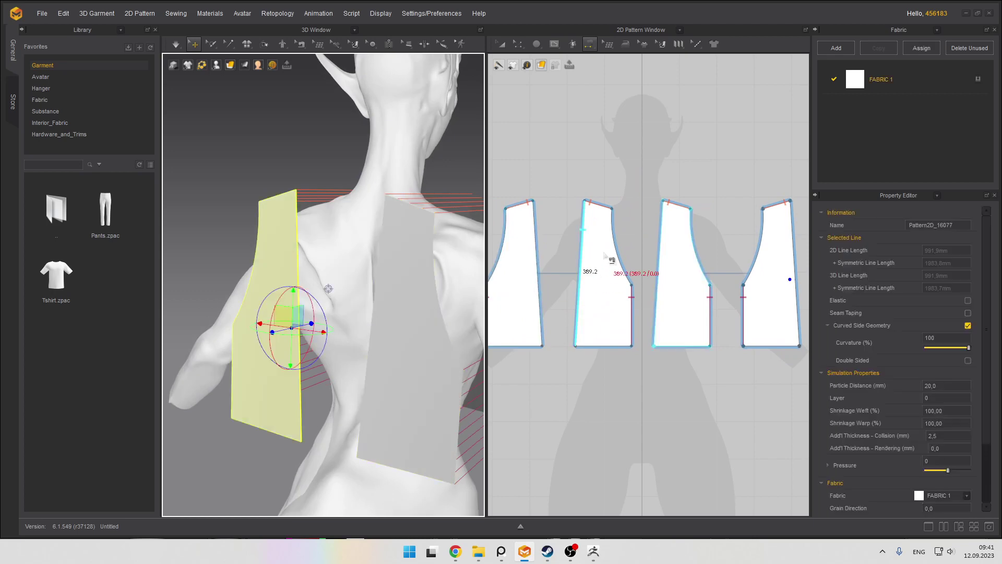
left_click(580, 277)
left_click(791, 275)
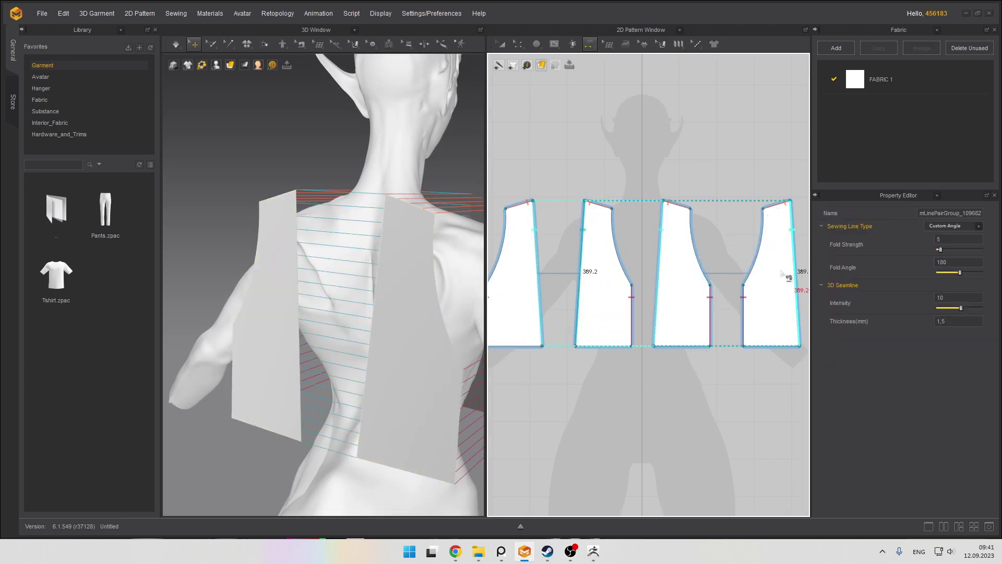
Inspect the seam between the two front patterns in 3D and undo the last centre sewing
right_click_drag(323, 261, 270, 275)
scroll(250, 264, "up", 3)
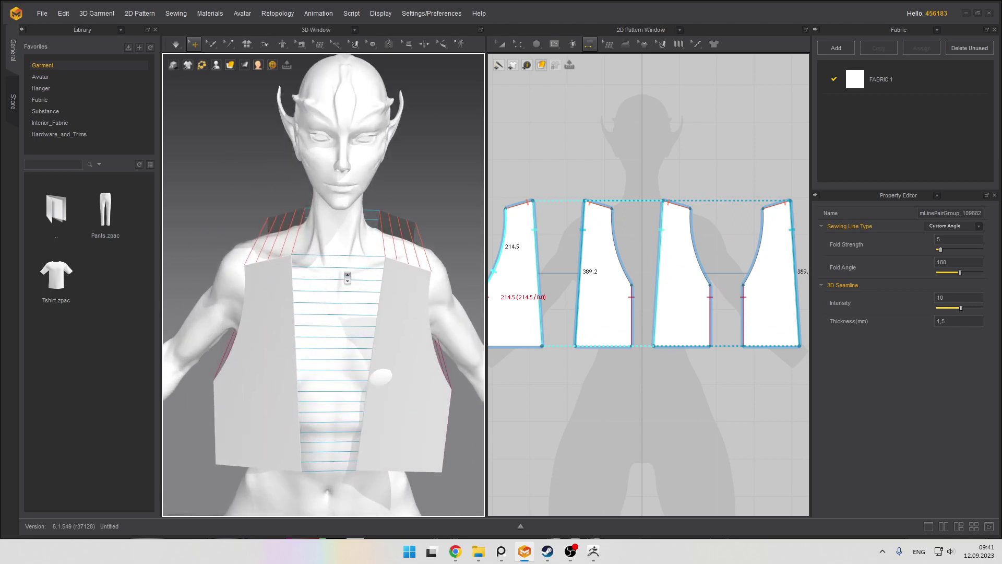
scroll(574, 264, "down", 2)
scroll(579, 265, "up", 2)
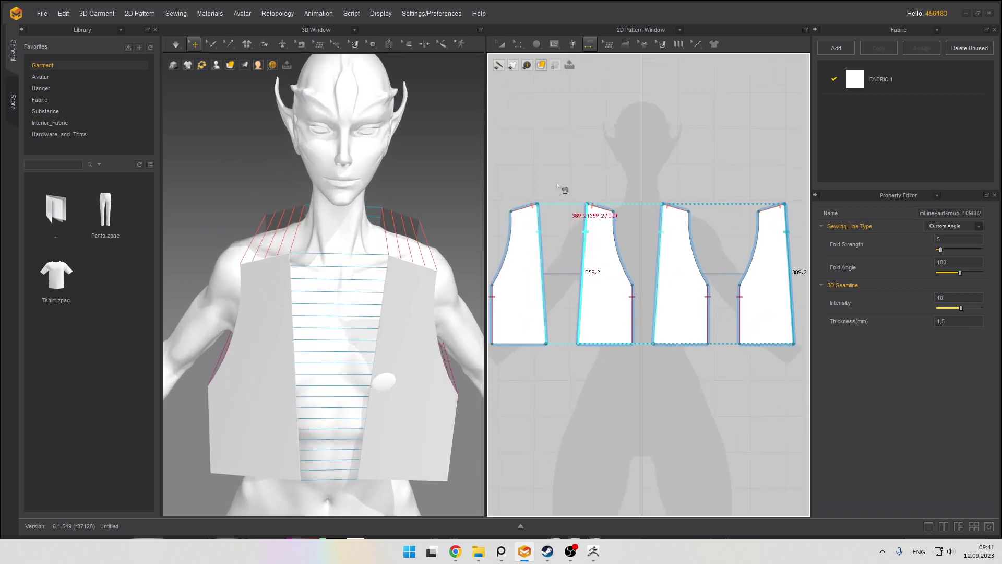
left_click(586, 48)
right_click(523, 250)
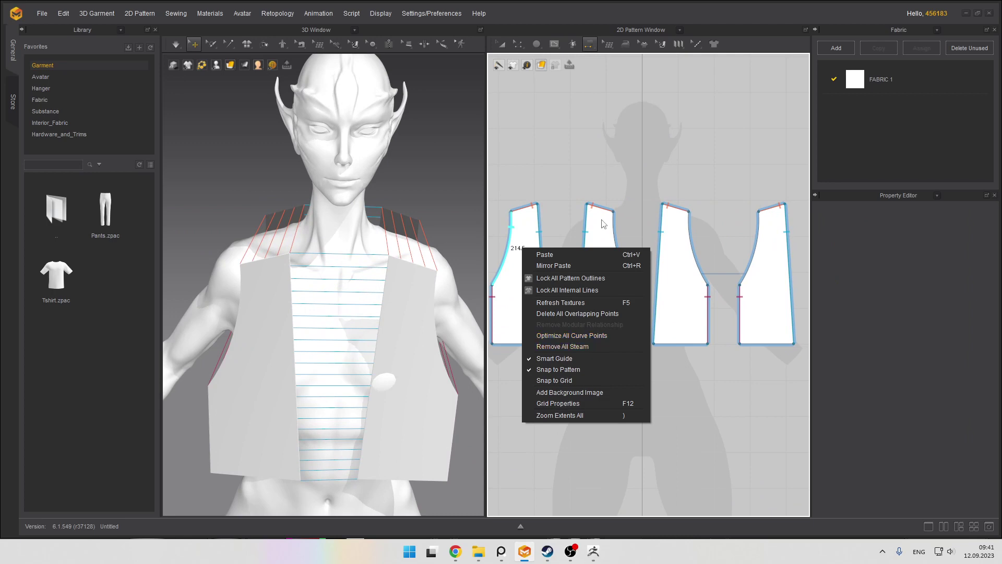
left_click(600, 201)
Delete the pasted front and back patterns on the avatar's right side
key("a")
scroll(542, 199, "down", 2)
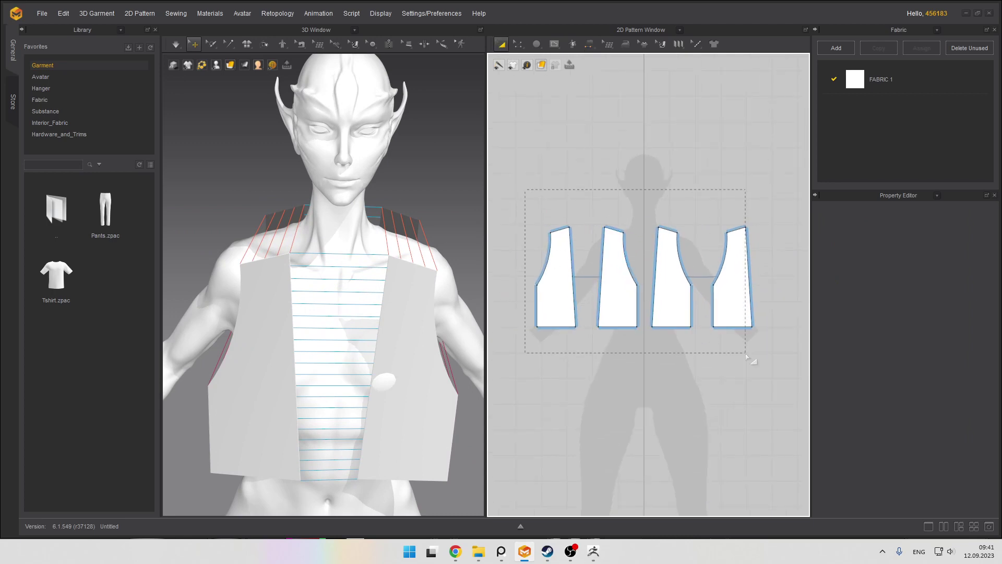
left_click_drag(746, 353, 745, 354)
scroll(587, 305, "up", 3)
scroll(548, 287, "down", 3)
left_click_drag(527, 185, 640, 365)
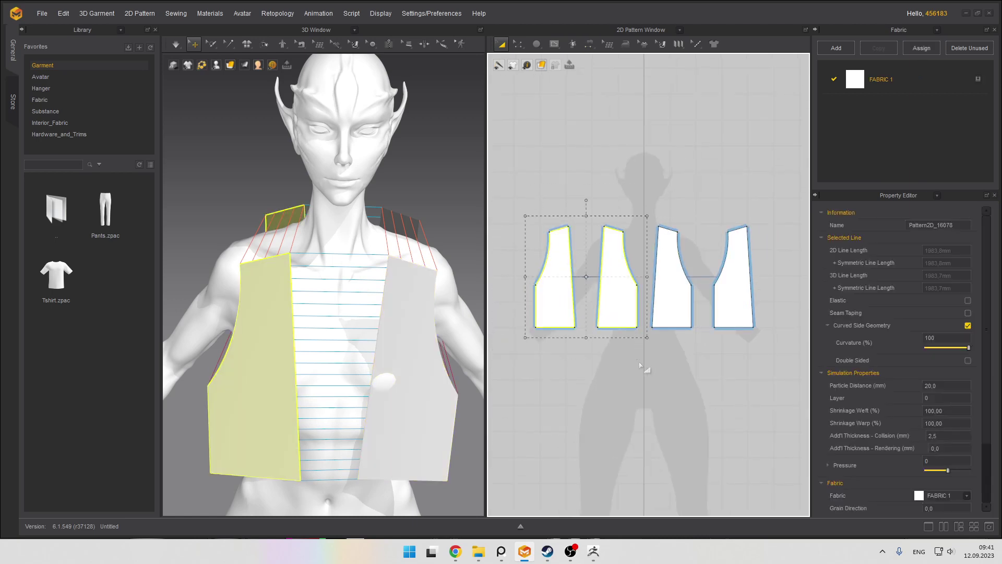
key("Delete")
Mirror Paste the remaining front and back patterns and place the copies on the other side of the 2D centre line
left_click_drag(810, 322, 809, 322)
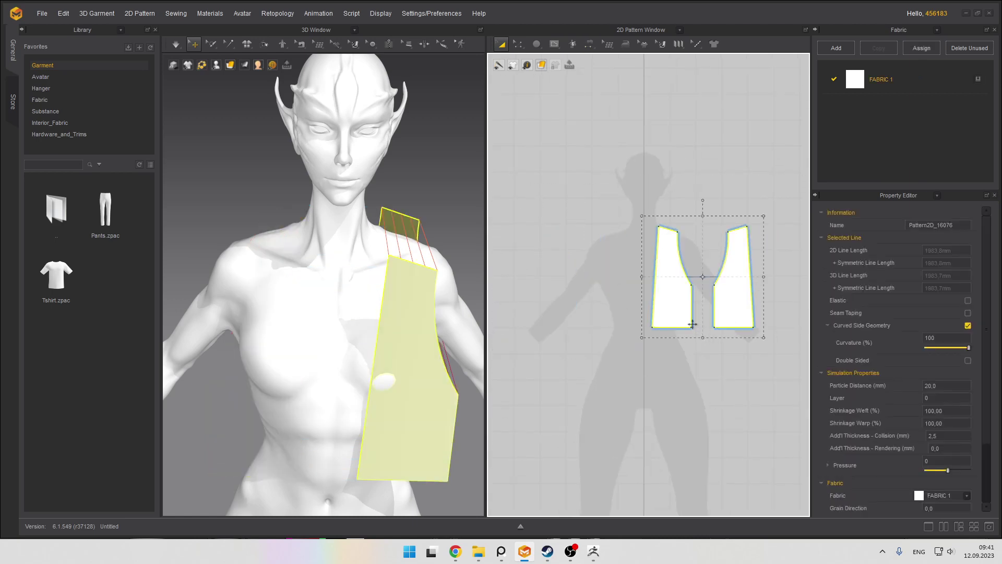
middle_click_drag(674, 279, 624, 273)
scroll(624, 273, "down", 2)
scroll(626, 276, "up", 3)
right_click(593, 280)
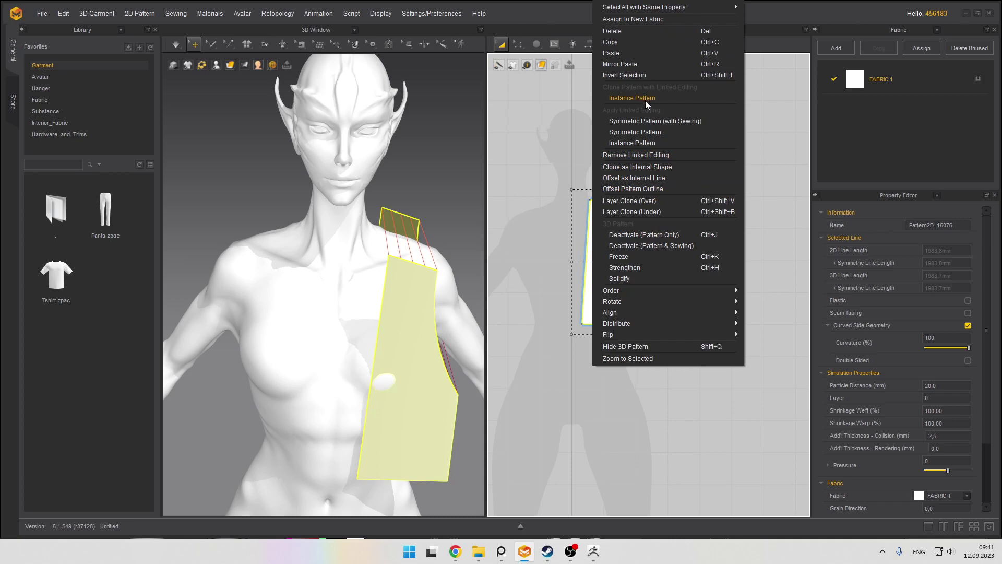
left_click(635, 65)
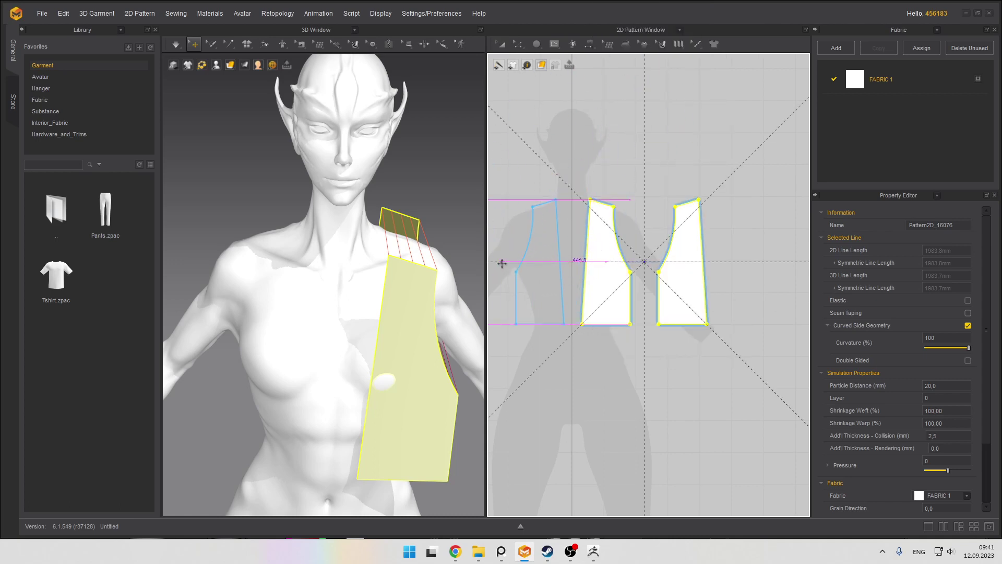
left_click(502, 264)
Try sewing the centre edges of the two back patterns together with Segment Sewing
right_click_drag(420, 245, 263, 240)
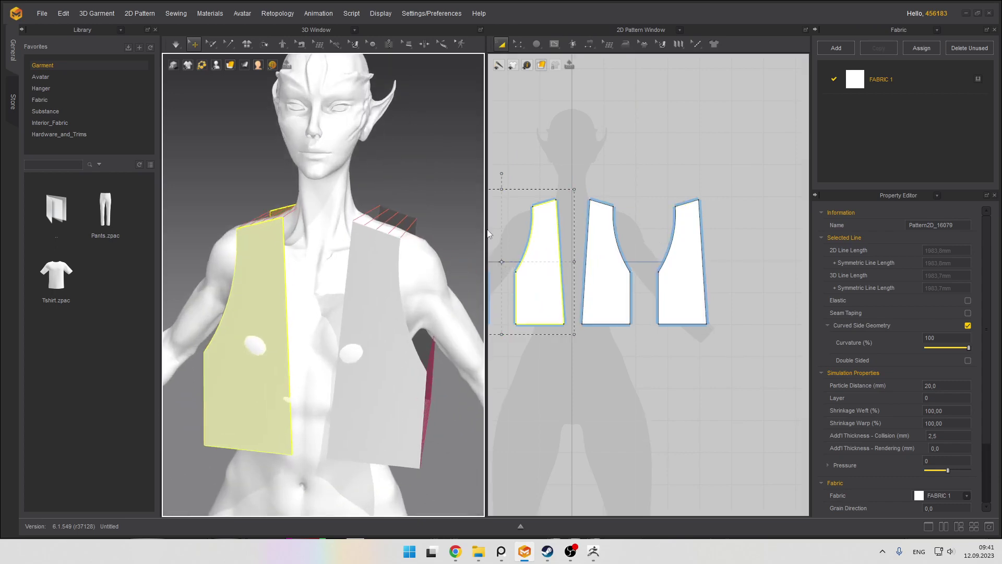
scroll(351, 214, "down", 3)
right_click_drag(352, 214, 438, 300)
scroll(425, 306, "up", 3)
scroll(416, 291, "up", 1)
middle_click_drag(415, 291, 339, 263)
scroll(340, 263, "up", 1)
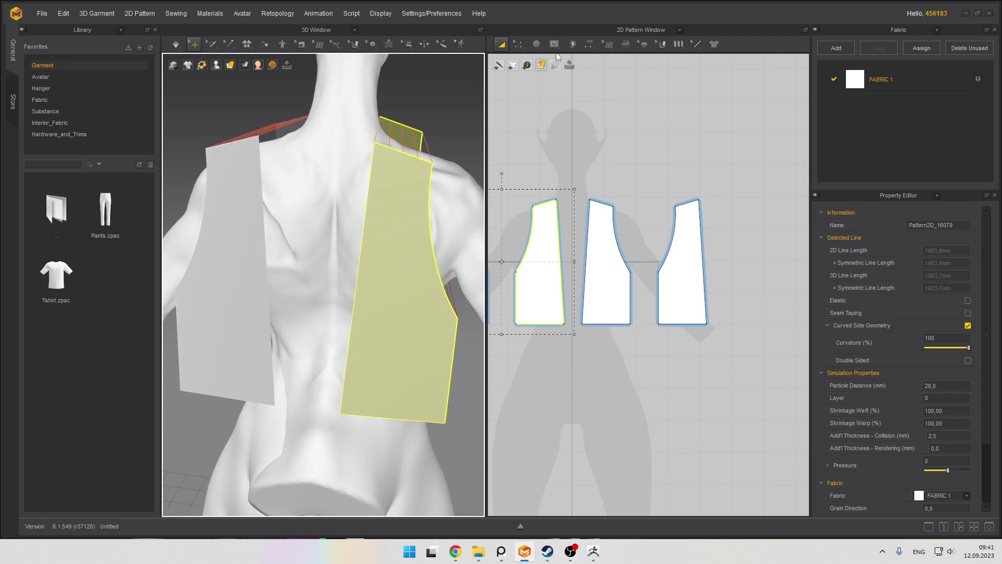
right_click_drag(552, 153, 600, 168)
left_click(590, 49)
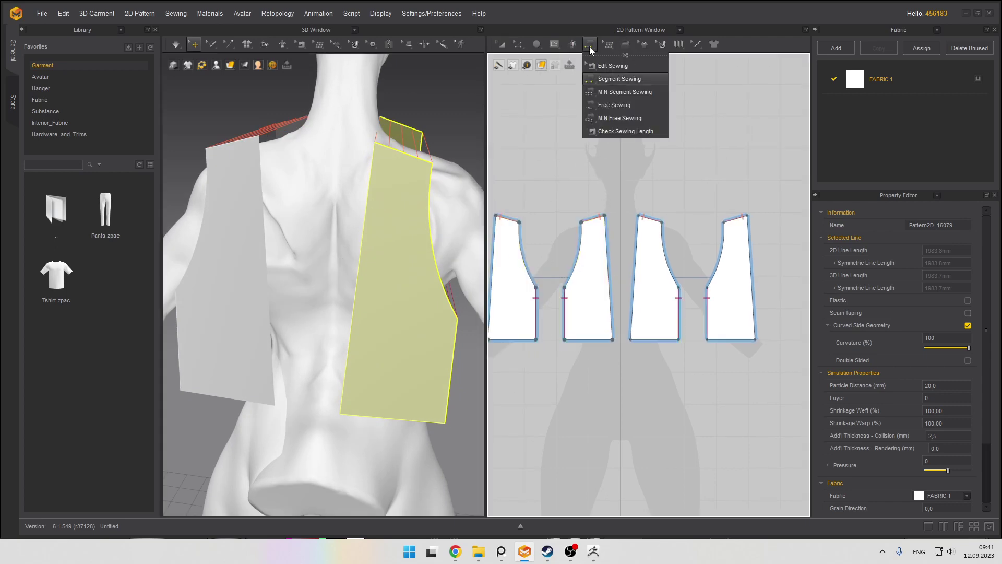
left_click(604, 81)
left_click(249, 268)
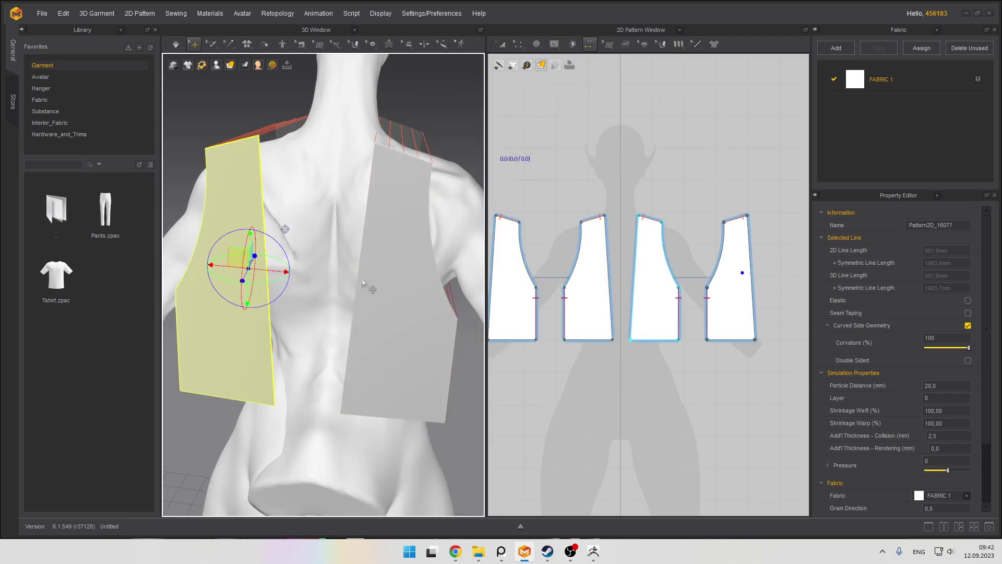
left_click(367, 283)
left_click(493, 272)
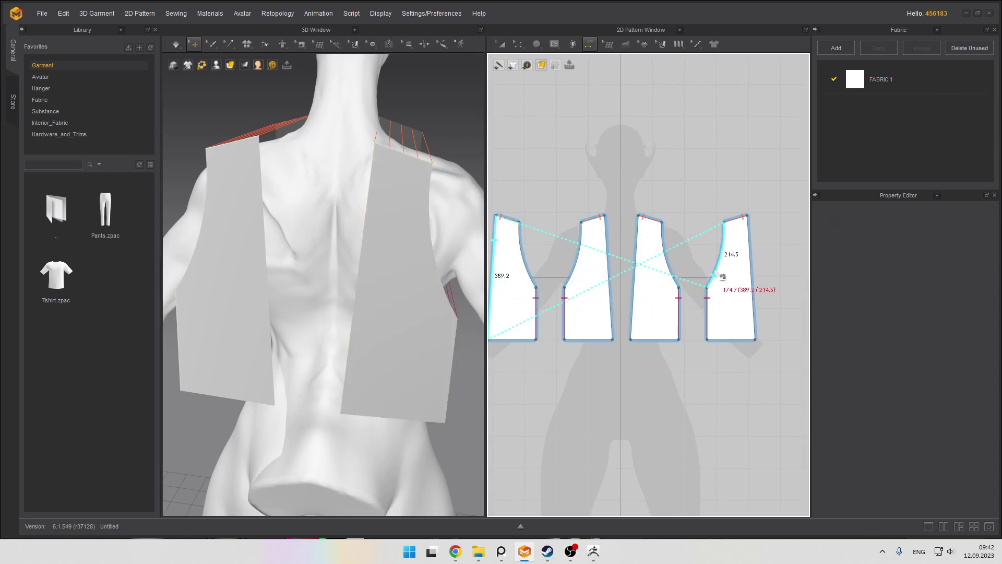
left_click(751, 261)
Check in 3D and 2D which front pattern edges got joined, and undo the centre sewing
right_click_drag(282, 219, 479, 201)
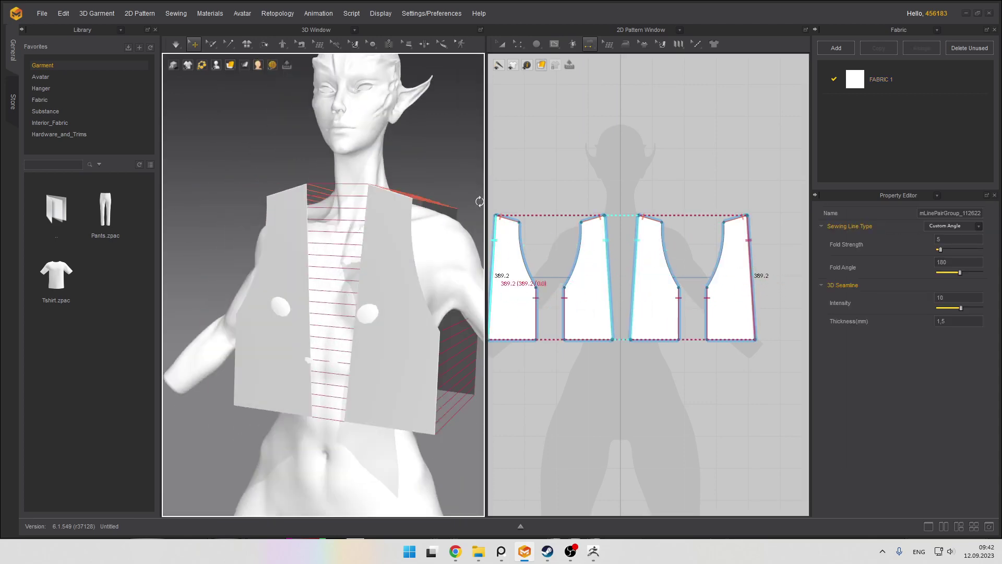
scroll(357, 237, "down", 3)
left_click(525, 251)
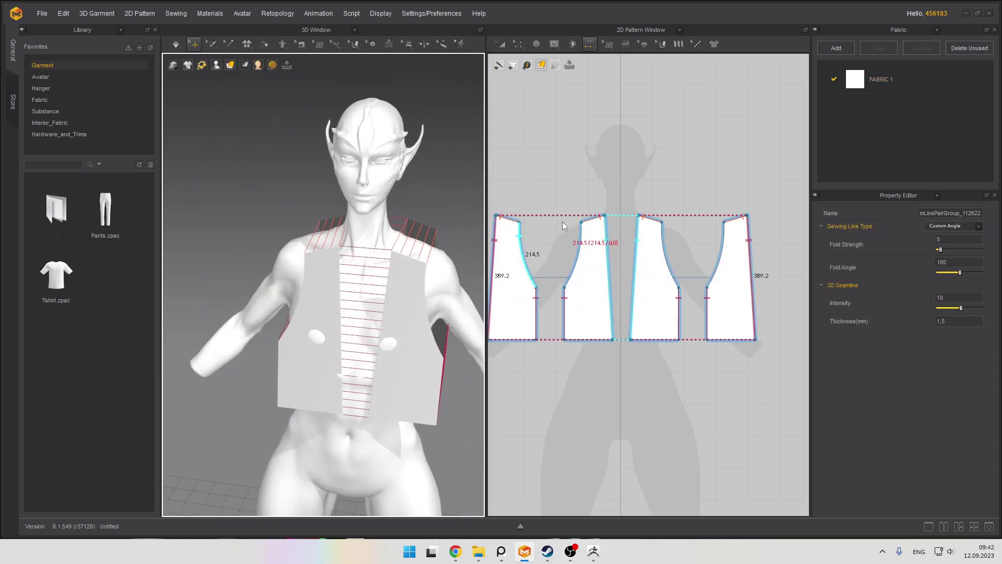
scroll(570, 225, "up", 2)
middle_click_drag(605, 261, 645, 234)
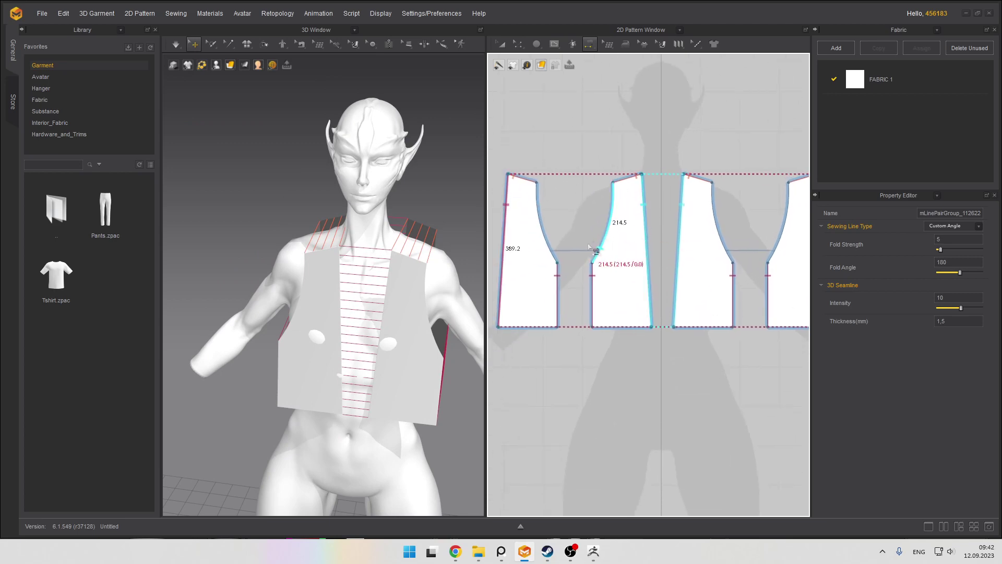
scroll(590, 245, "up", 1)
left_click(387, 312)
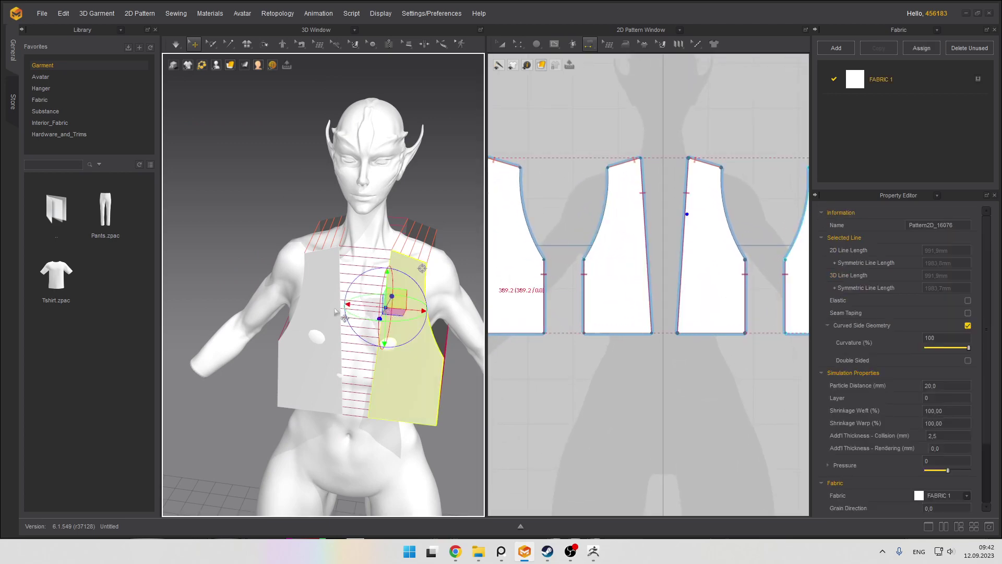
left_click(344, 298)
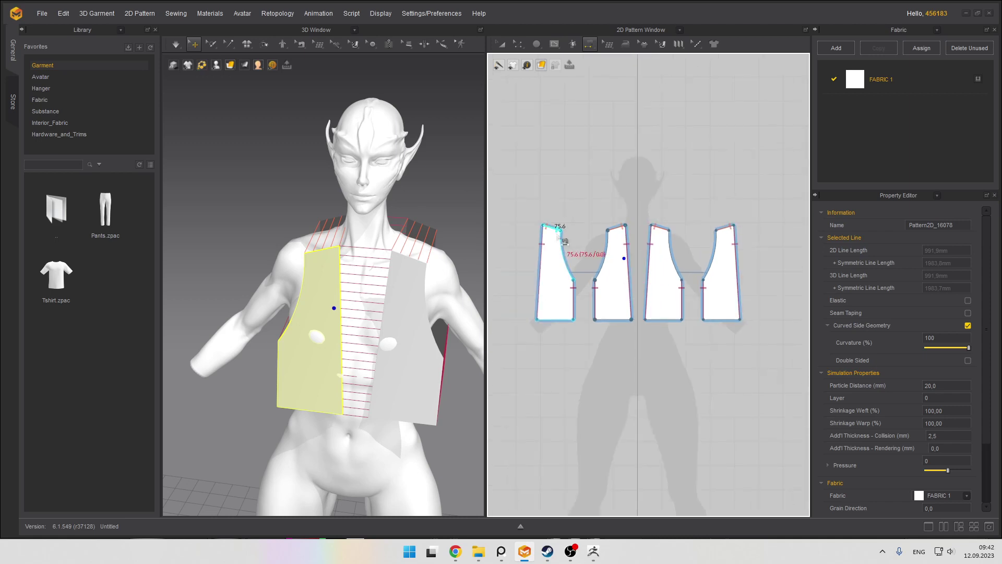
scroll(647, 251, "down", 3)
scroll(608, 256, "up", 3)
left_click(397, 318)
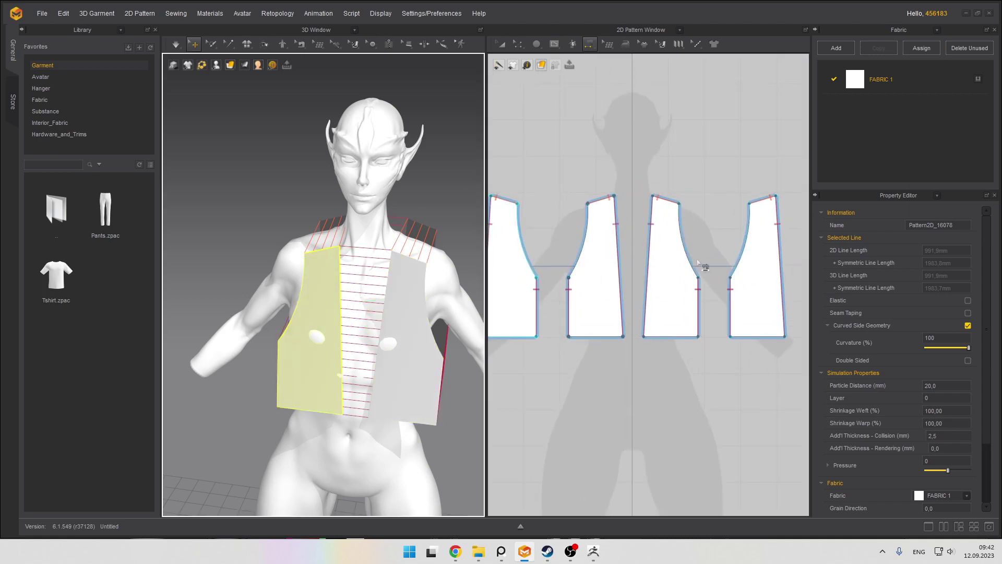
scroll(649, 285, "down", 2)
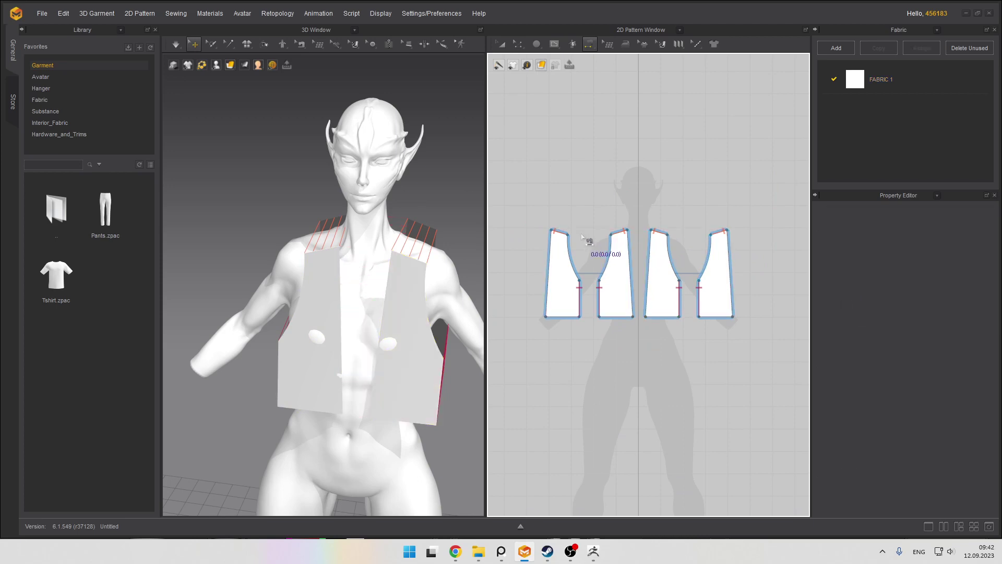
Select all four patterns and remove their linked editing
key("a")
key("ctrl+a")
right_click(600, 269)
left_click(541, 206)
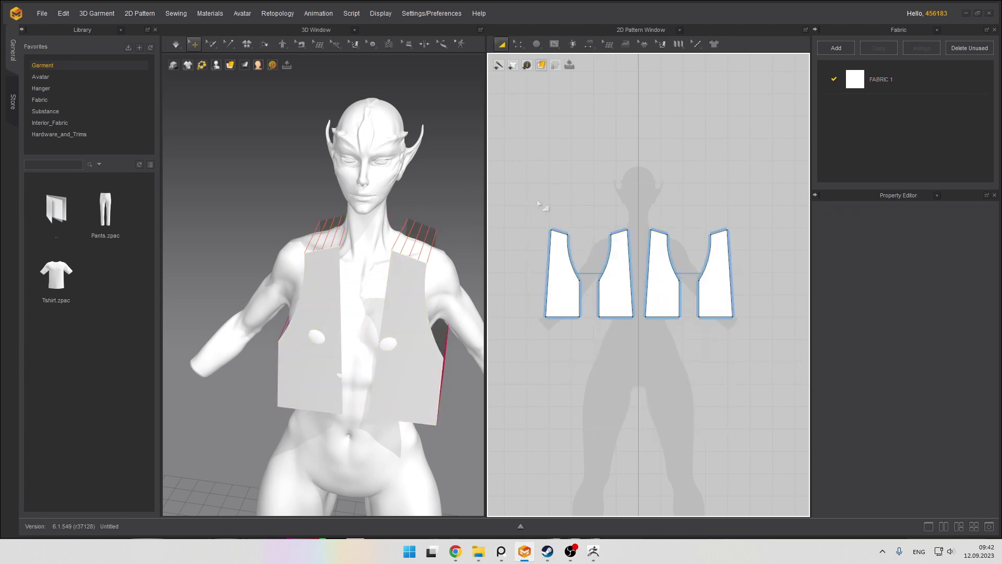
key("ctrl+a")
right_click(613, 293)
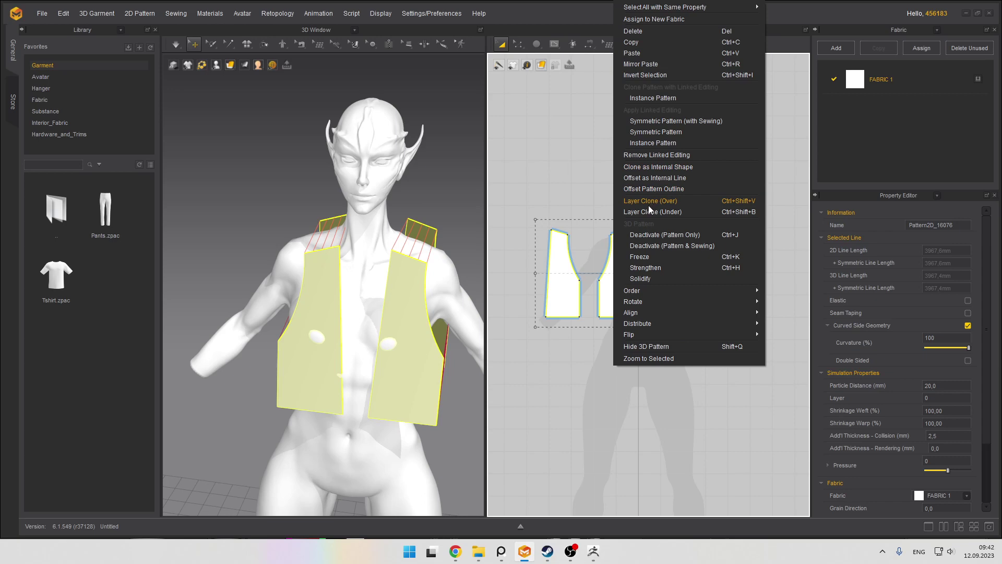
left_click(669, 156)
left_click(626, 195)
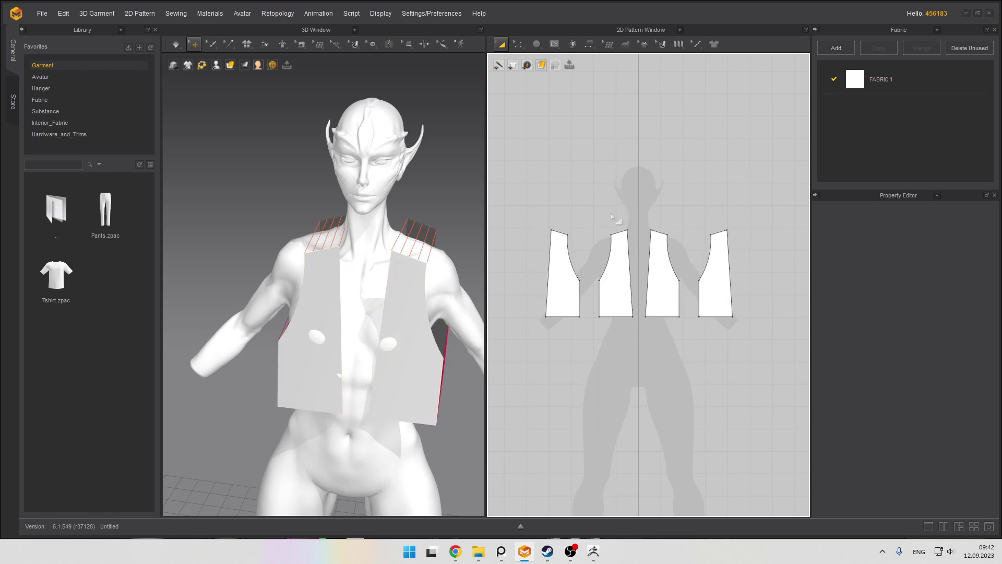
Identify the two back patterns in 3D and sew their centre edges together with Segment Sewing
scroll(593, 253, "down", 3)
right_click_drag(345, 290, 376, 324)
left_click(376, 324)
left_click(300, 327)
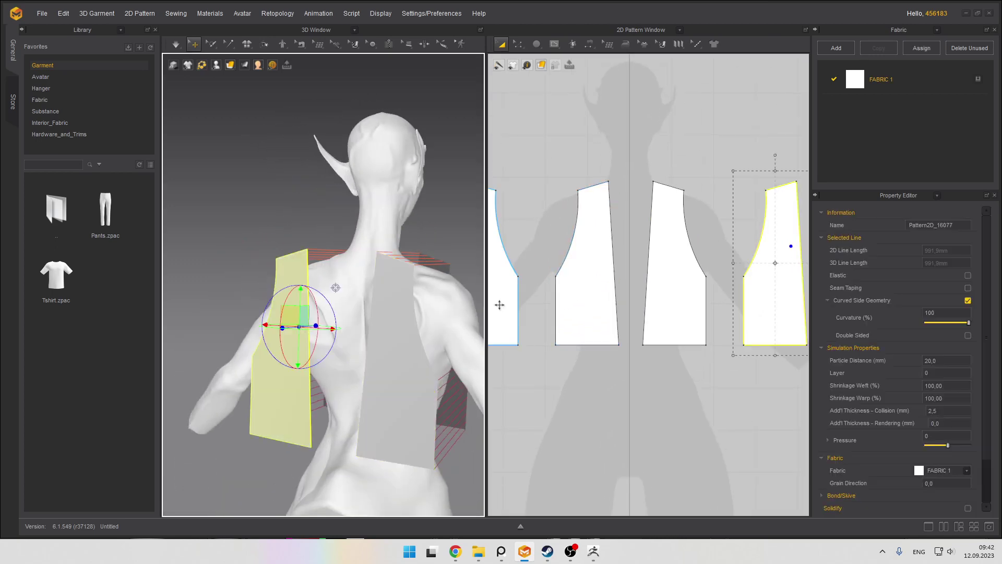
scroll(542, 282, "up", 4)
left_click(372, 341)
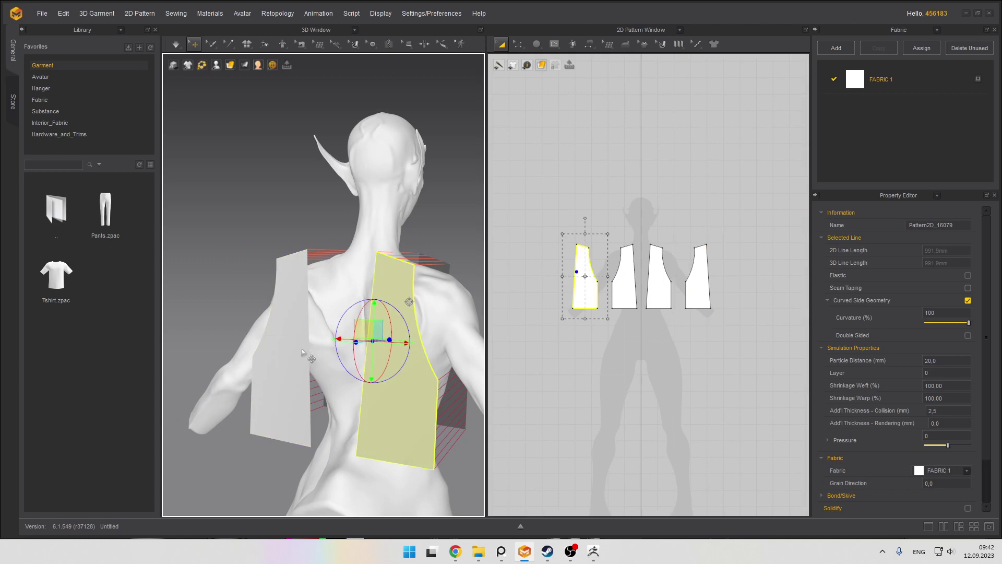
left_click(302, 351)
scroll(648, 282, "down", 1)
left_click(591, 44)
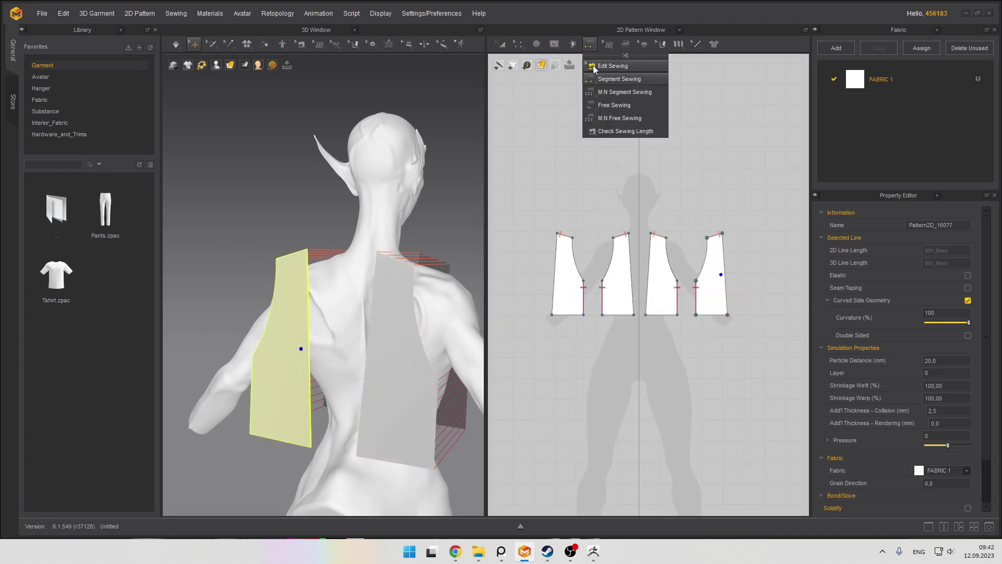
left_click(555, 264)
left_click(724, 276)
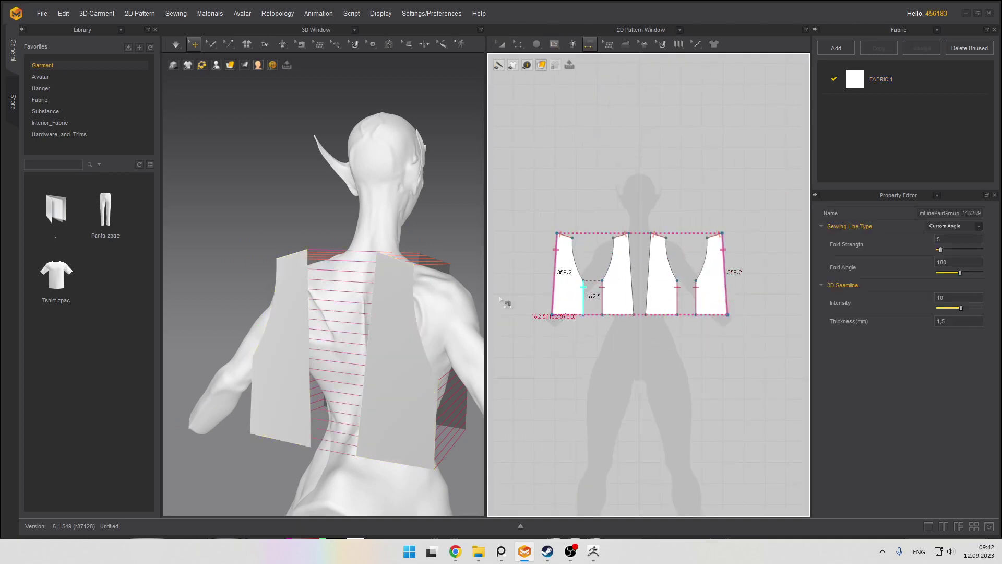
Simulate the sewn garment so it drapes on the avatar, and examine the fit across the back
right_click_drag(459, 294, 94, 297)
scroll(297, 292, "up", 3)
key("space")
key("space")
scroll(240, 325, "up", 2)
scroll(290, 263, "up", 3)
left_click(317, 260)
middle_click_drag(357, 232, 298, 228)
scroll(735, 226, "up", 4)
middle_click_drag(736, 226, 599, 262)
scroll(599, 262, "up", 2)
key("space")
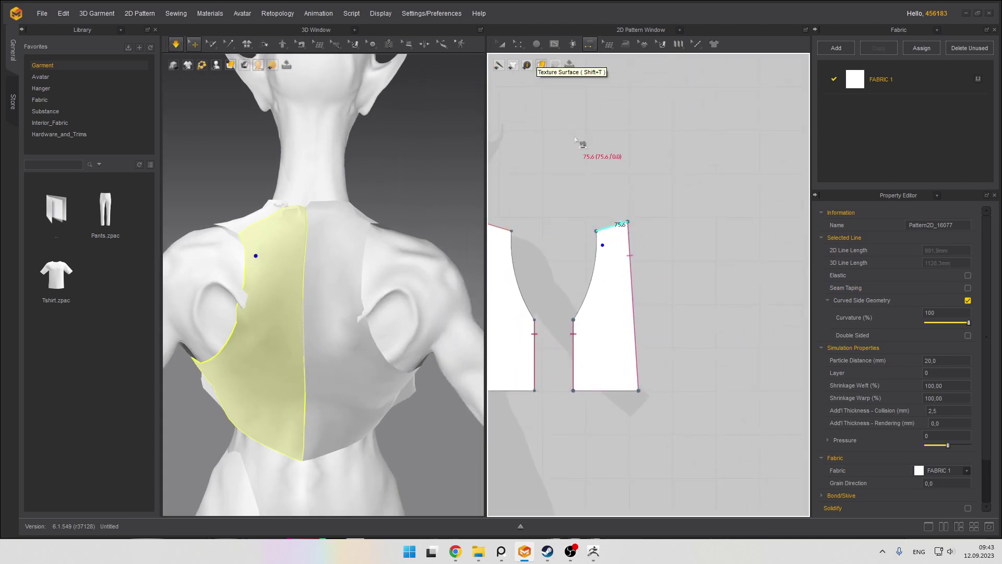
Try moving the outer shoulder corner of one back pattern with Edit Pattern
middle_click_drag(574, 138, 691, 145)
key("z")
left_click_drag(705, 228, 725, 253)
scroll(649, 283, "down", 3)
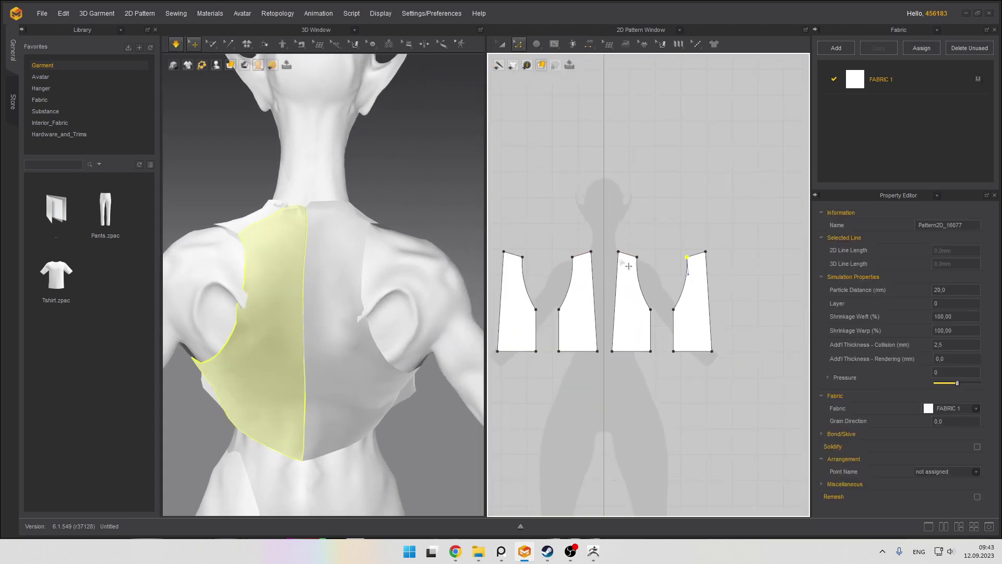
Link the two back patterns for editing as a Symmetric Pattern
key("a")
left_click(519, 307)
left_click(692, 305, "shift")
right_click(692, 300)
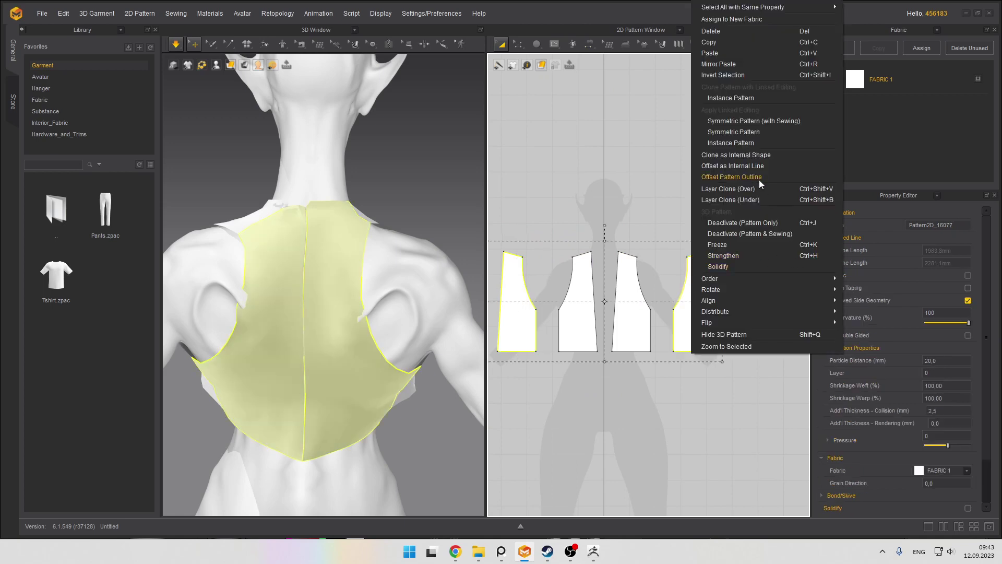
left_click(774, 134)
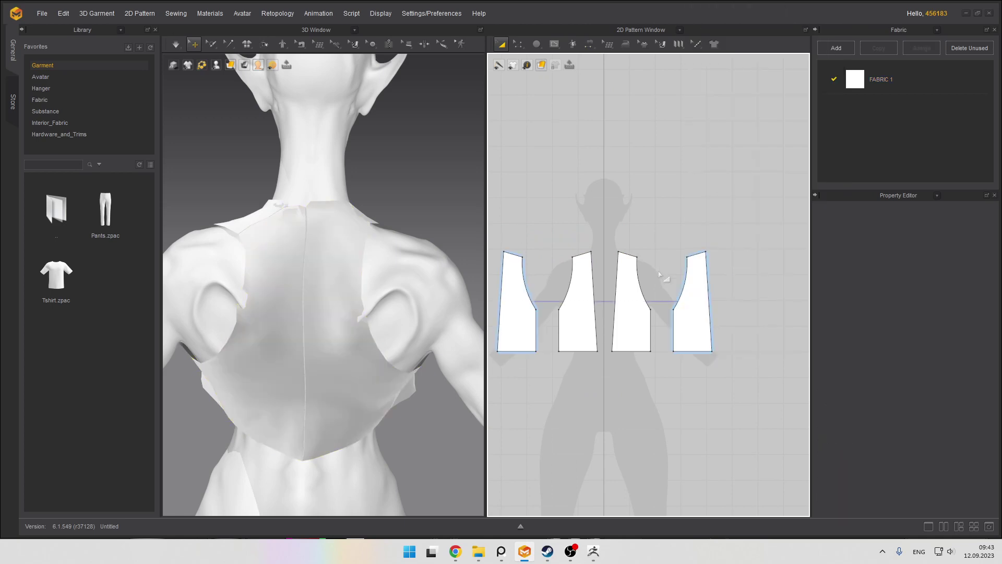
Widen the back pattern's shoulder by moving its outer shoulder corner outward, in line with the side edge
scroll(691, 235, "up", 2)
key("z")
left_click_drag(718, 234, 693, 235)
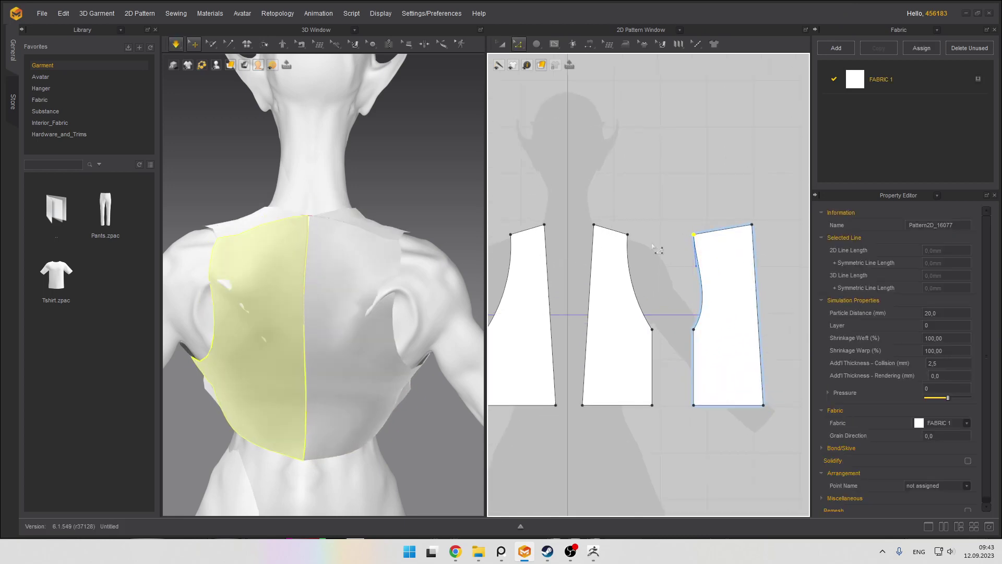
scroll(313, 222, "down", 1)
Stop the simulation and move the outer shoulder corner of the adjacent front pattern outward, almost above its side edge
right_click_drag(313, 221, 433, 264)
key("space")
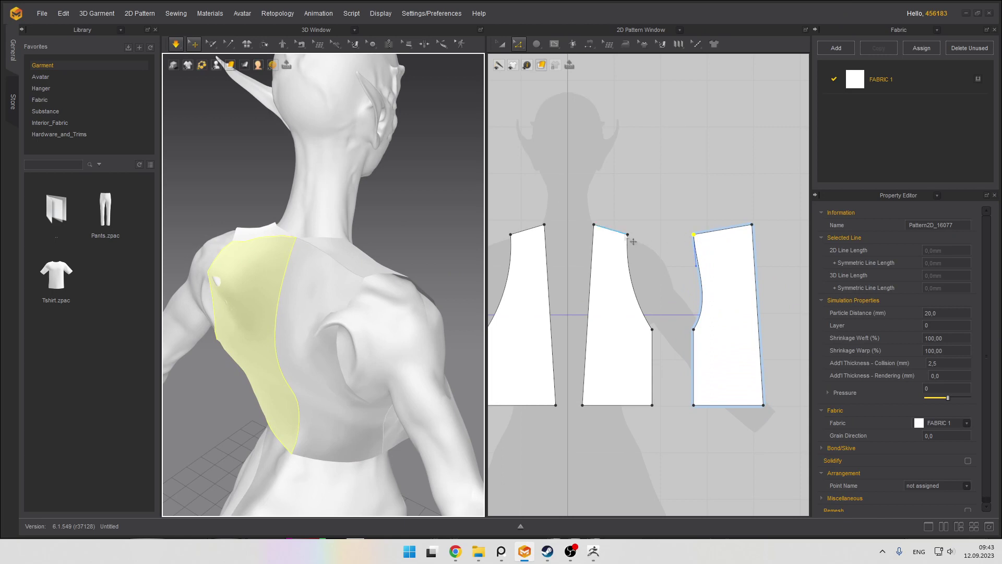
left_click_drag(628, 235, 653, 245)
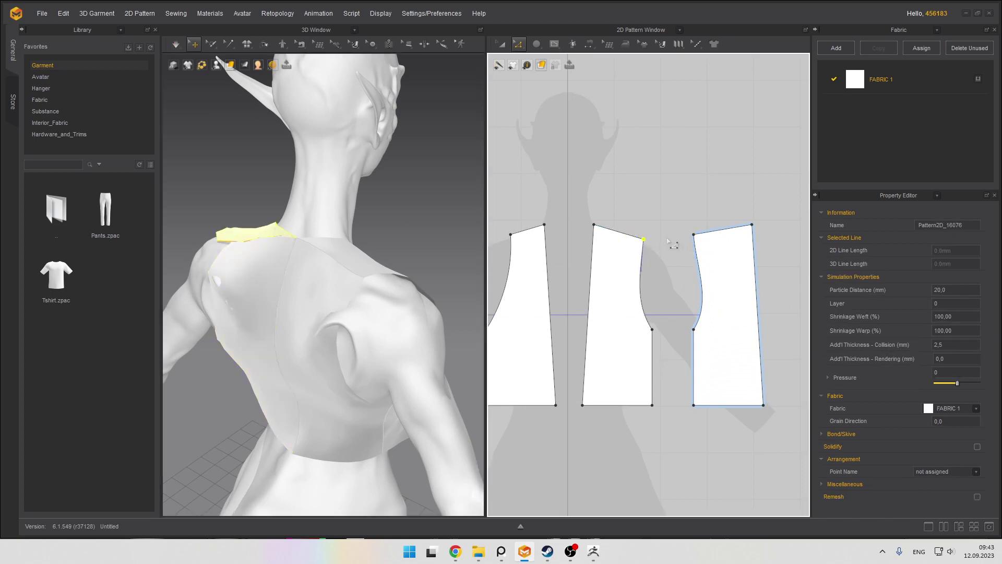
mouse_move(425, 243)
right_mouse_down()
mouse_move(399, 237)
mouse_move(419, 238)
right_mouse_up()
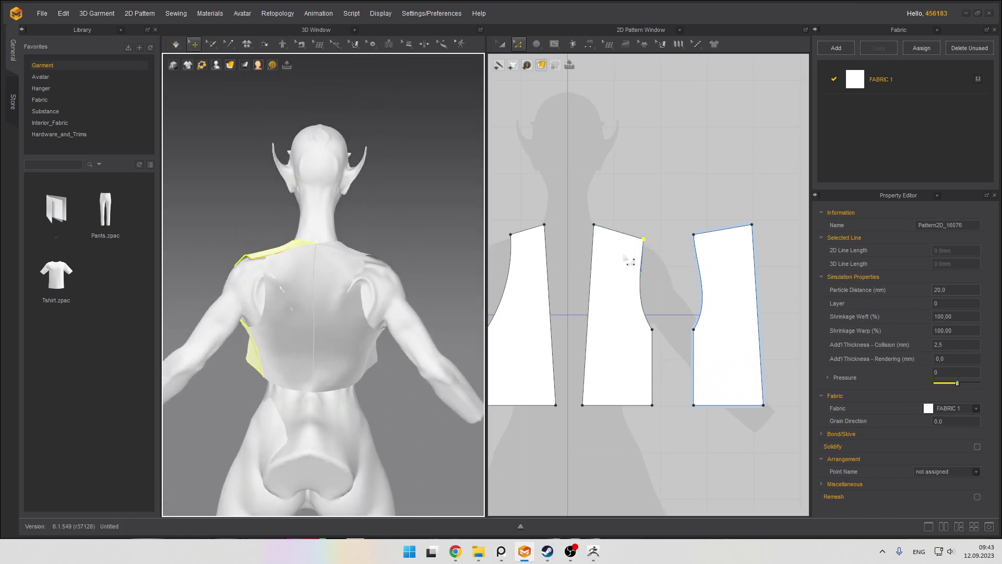
Undo the last shoulder corner move and link the two front patterns for editing as a Symmetric Pattern
key("ctrl+z")
key("a")
left_click(606, 251)
left_click(528, 270, "shift")
right_click(528, 270)
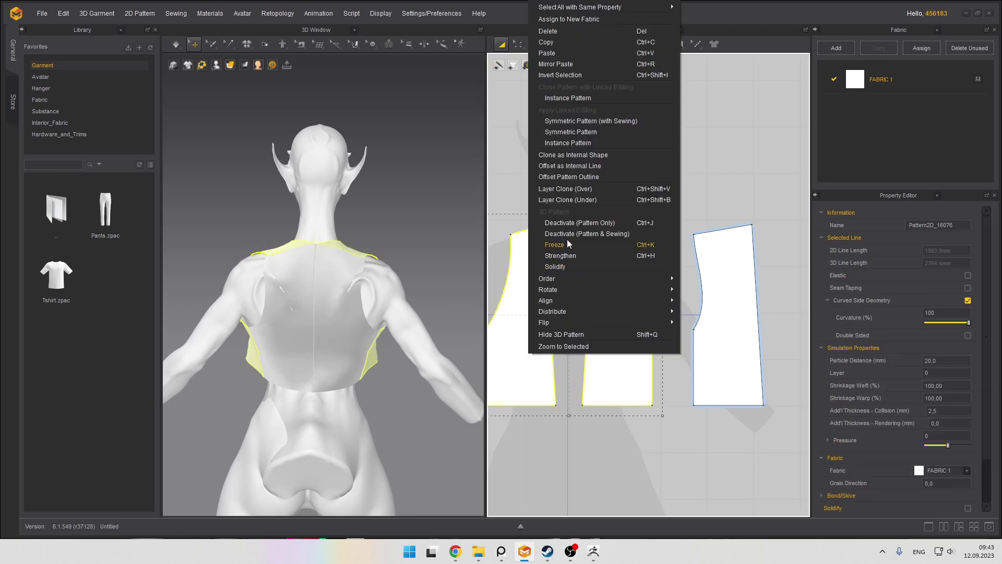
left_click(564, 140)
Widen the shoulders of the linked front patterns by moving the outer shoulder corner outward, almost above the side edge
key("z")
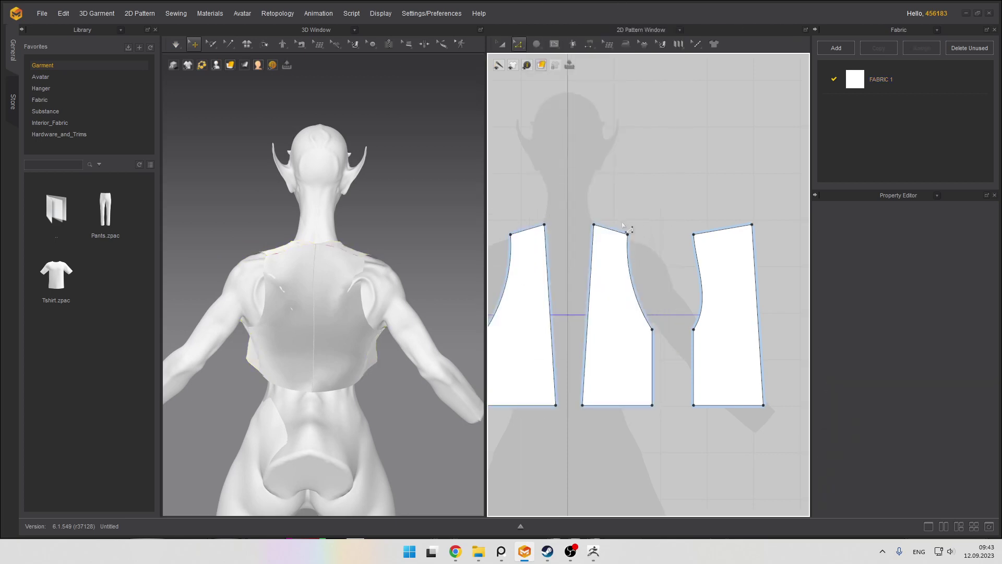
left_click_drag(627, 235, 693, 243)
key("ctrl+z")
left_click(627, 234)
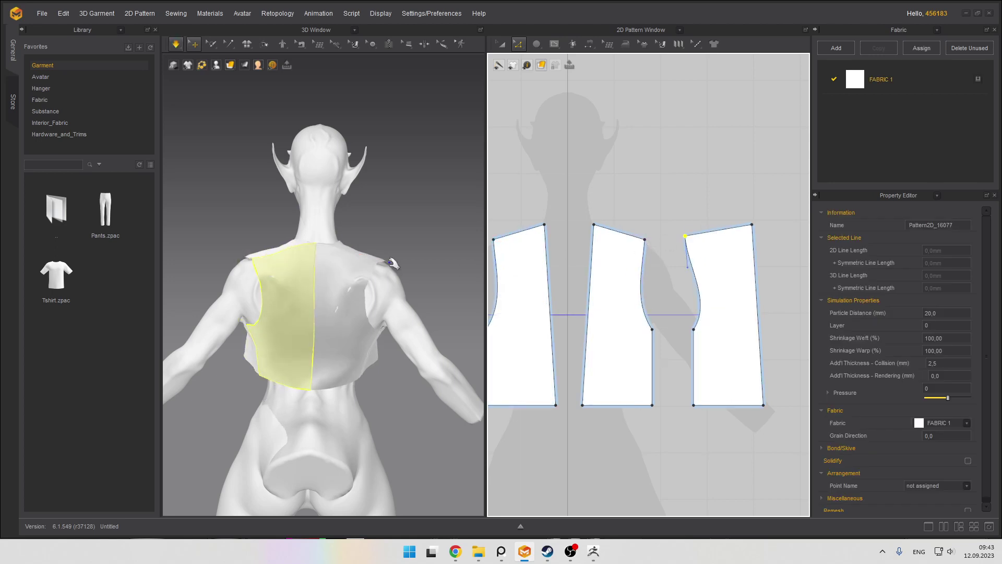
Simulate the garment and examine how the widened shoulders drape on the avatar from the front and side
right_click_drag(393, 261, 339, 347)
key("space")
scroll(340, 347, "down", 3)
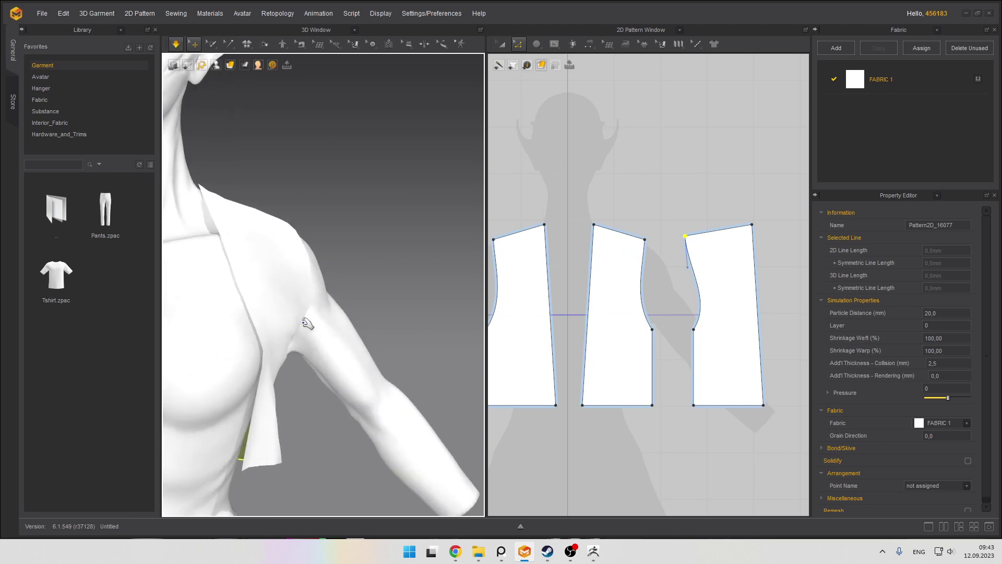
scroll(260, 300, "up", 2)
right_click_drag(260, 299, 354, 297)
scroll(311, 298, "down", 3)
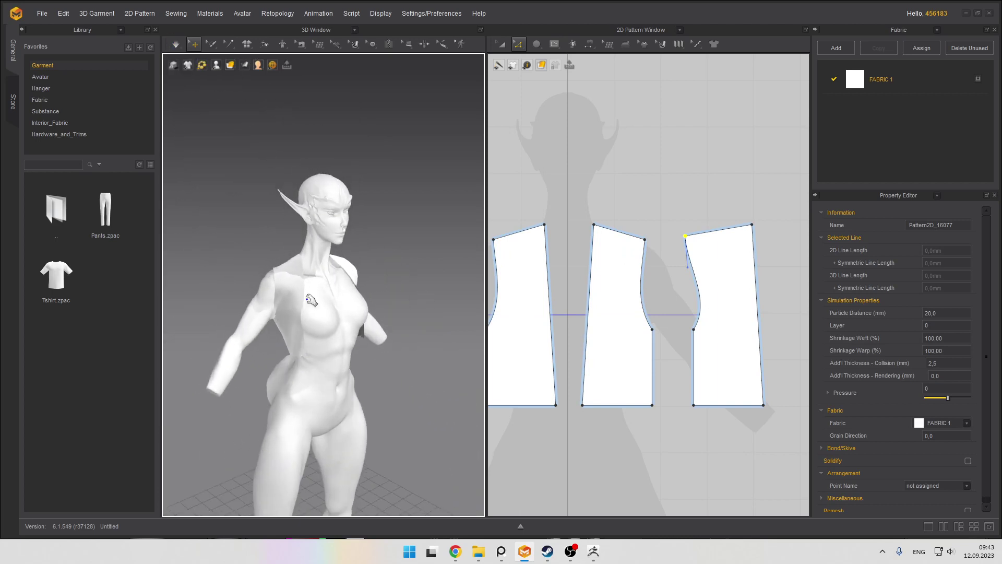
scroll(311, 297, "up", 1)
scroll(600, 369, "down", 5)
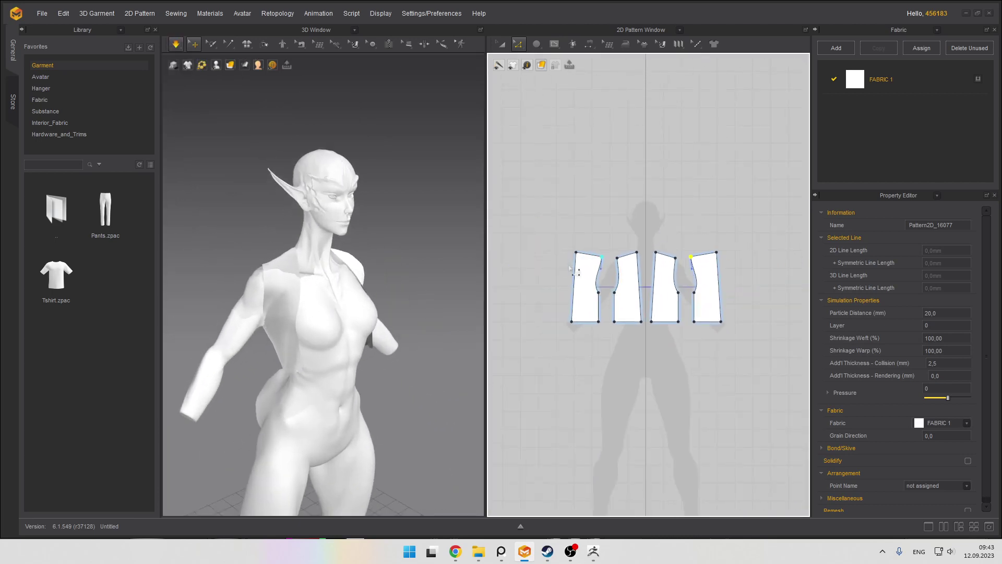
Move the two back patterns outward in the 2D pattern layout, away from the front patterns
key("a")
left_click_drag(544, 237, 606, 355)
left_click_drag(578, 284, 544, 287)
left_click_drag(704, 269, 747, 272)
scroll(627, 287, "up", 3)
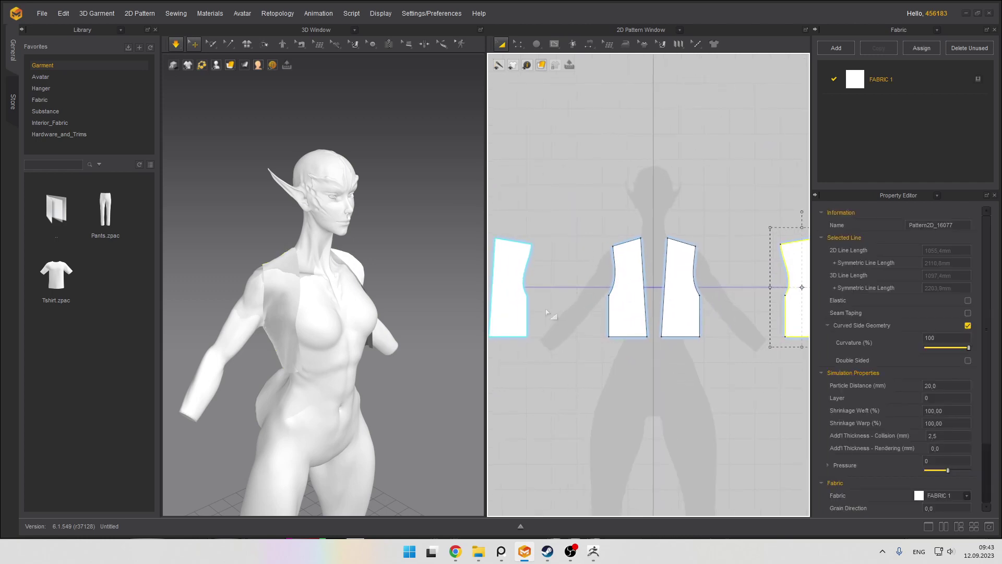
left_click_drag(539, 325, 515, 356)
key("z")
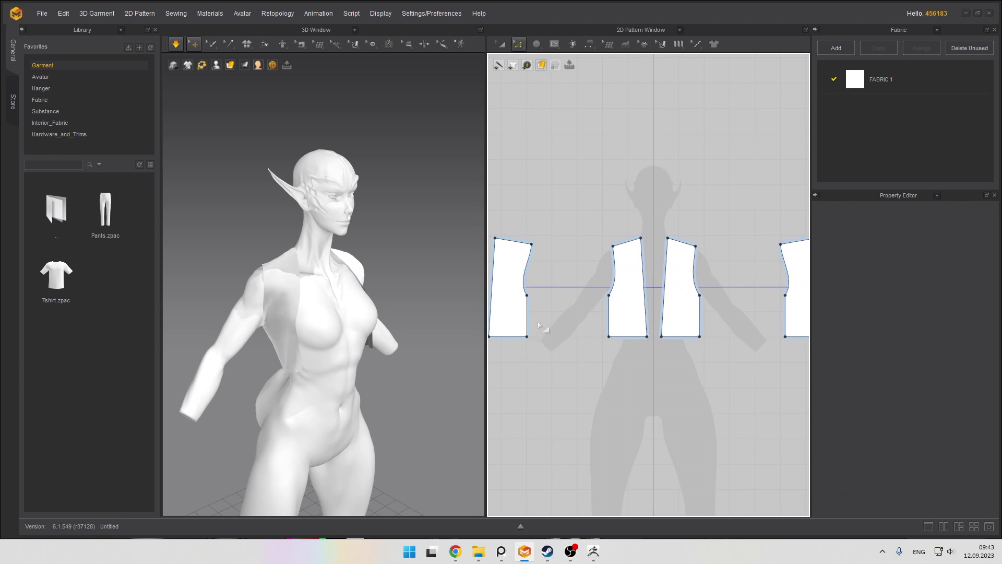
left_click(526, 337)
scroll(533, 347, "up", 2)
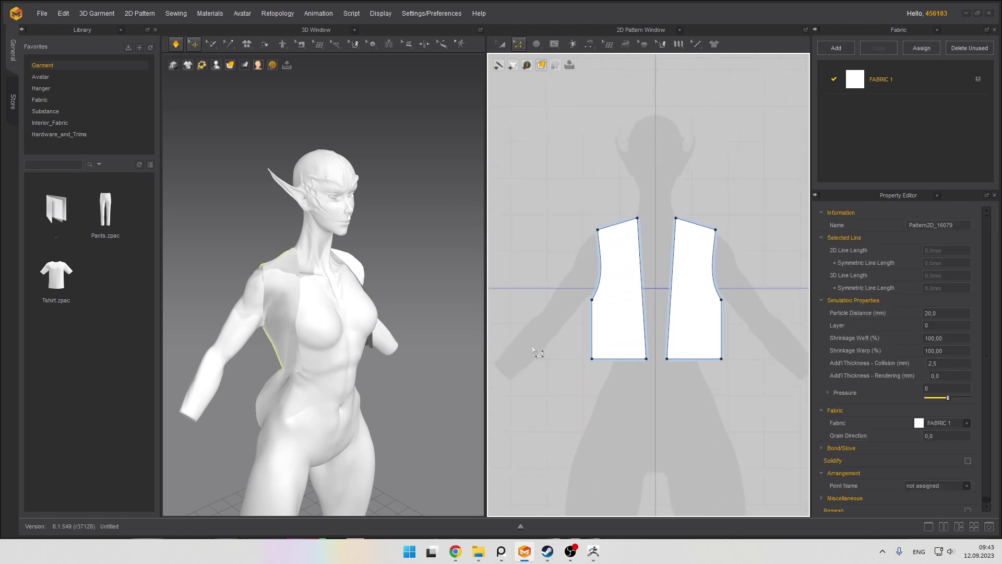
Spread the two front patterns apart to leave a wide gap around the centre line of the layout
left_click(296, 368)
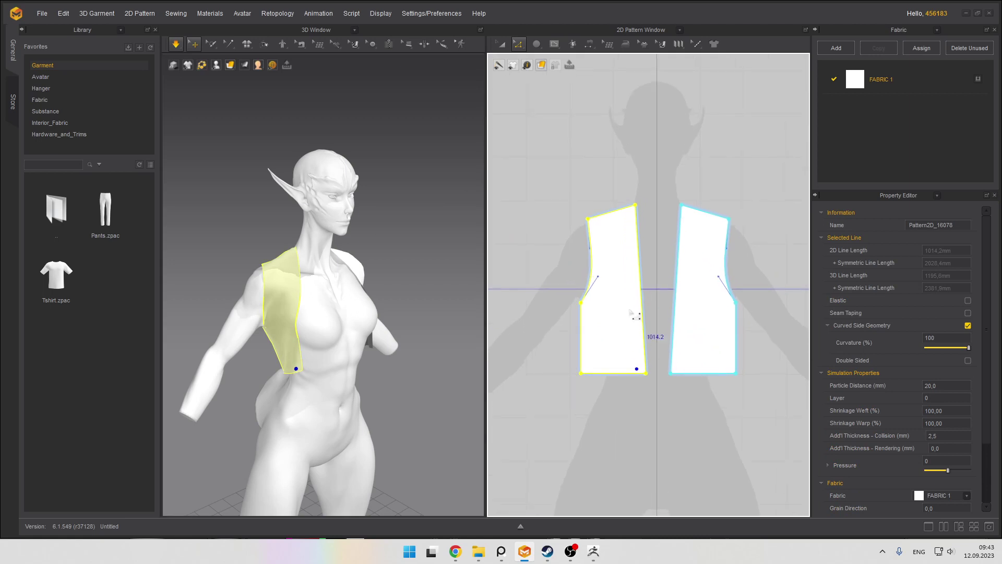
key("a")
left_click_drag(625, 279, 575, 278)
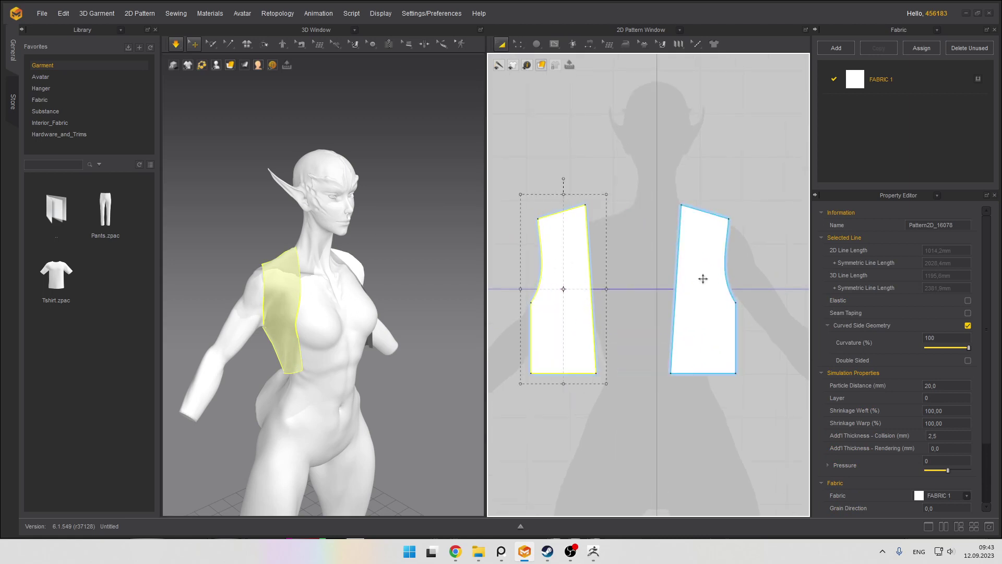
left_click(708, 271)
left_click_drag(707, 272, 754, 267)
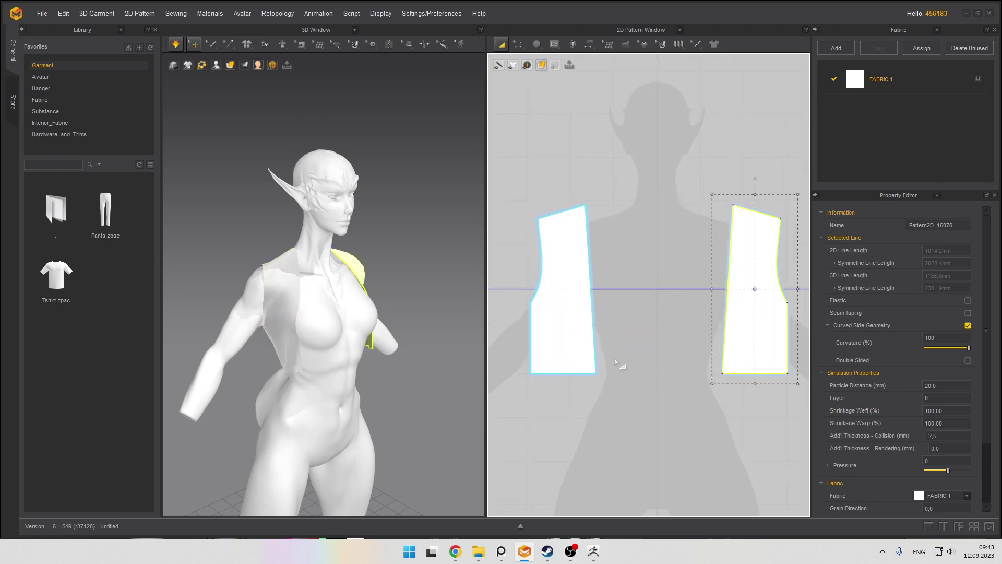
left_click(627, 366)
Extend the linked front patterns toward the centre, moving the bottom inner corner far inward and the neck corner slightly inward
key("z")
left_click_drag(595, 373, 632, 374)
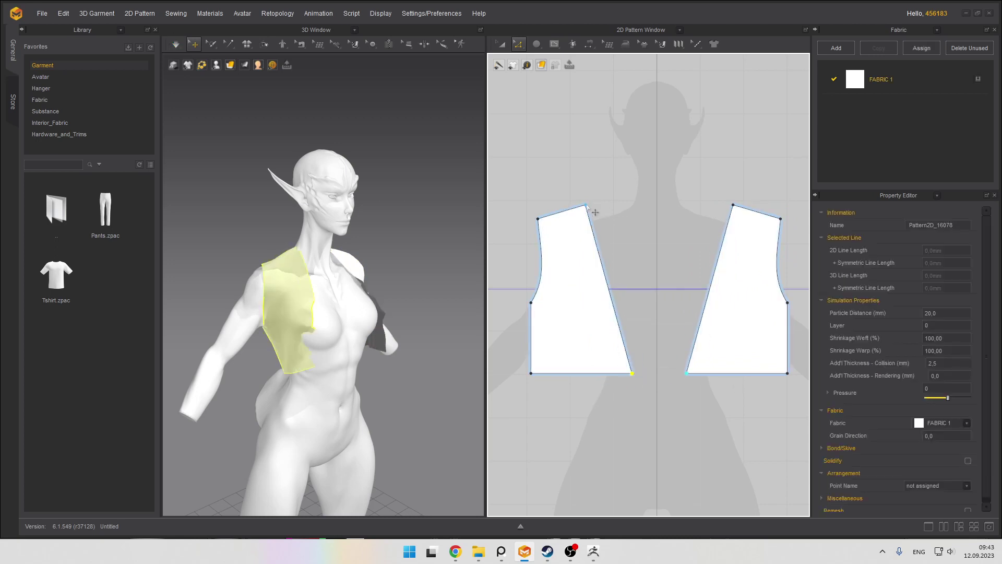
left_click_drag(586, 205, 603, 205)
Simulate the garment and inspect how the widened front patterns drape over the chest
right_click_drag(405, 256, 252, 268)
scroll(359, 291, "up", 4)
scroll(296, 286, "down", 2)
key("space")
scroll(294, 250, "down", 2)
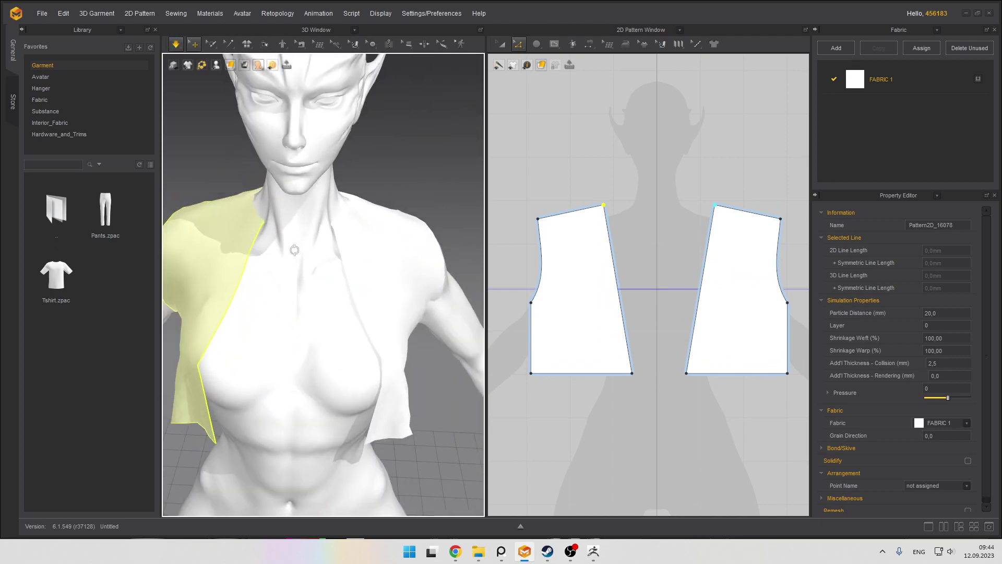
scroll(295, 250, "down", 4)
Switch to ZBrush to examine the full character sculpt's shoulders and chest as reference, and return to Marvelous Designer
left_click(599, 556)
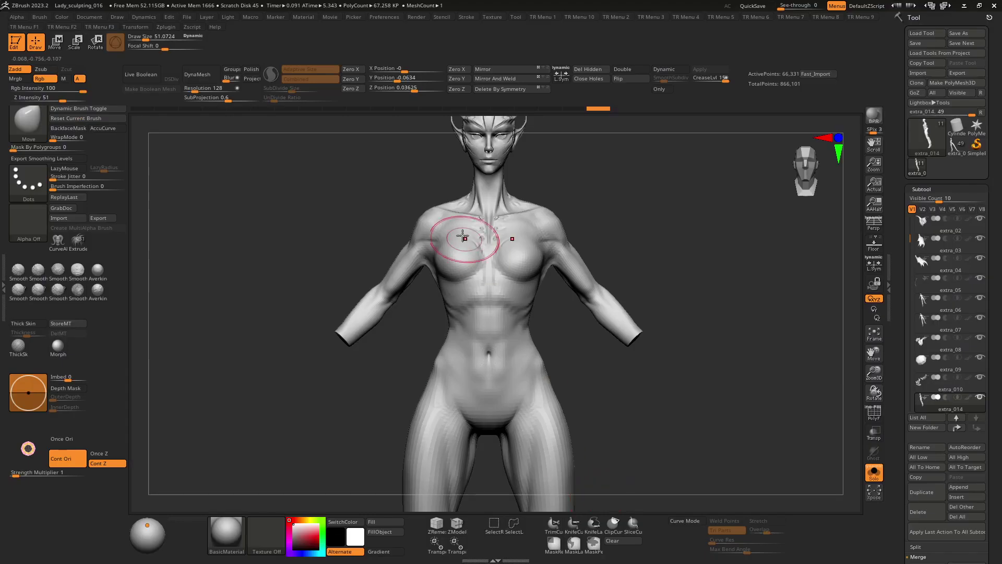
key("shift+s")
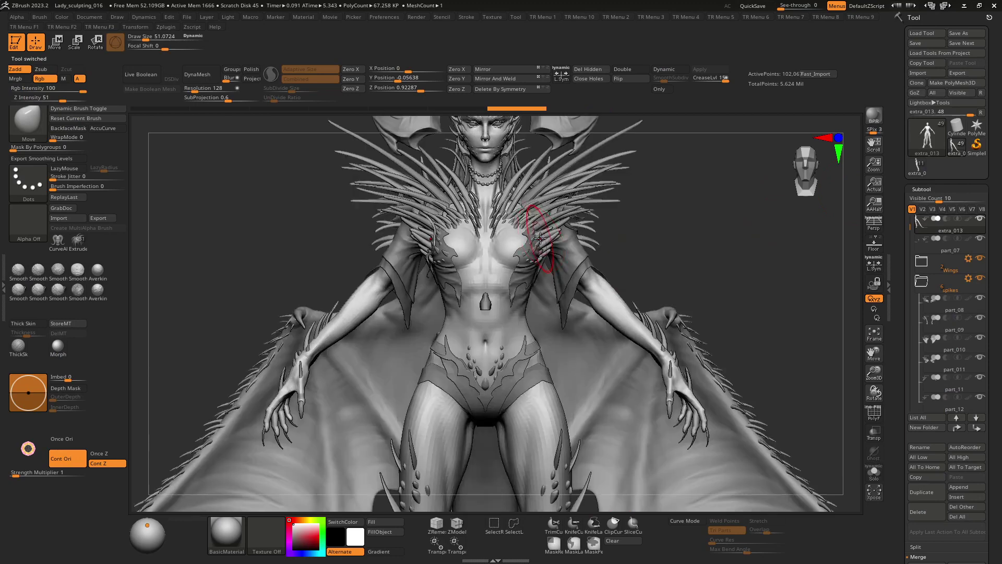
right_click_drag(535, 228, 460, 313, "alt")
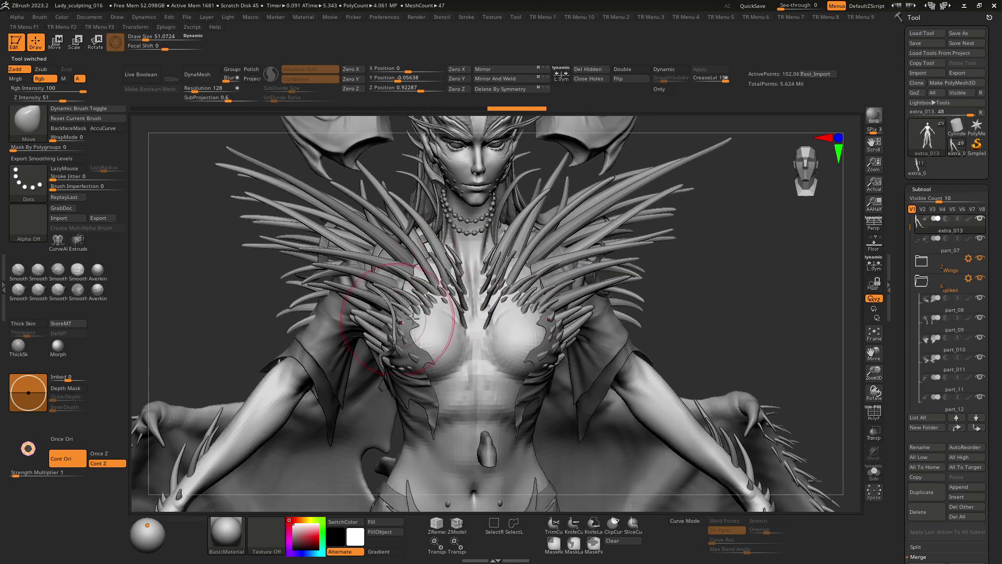
key("shift+s")
key("shift+s")
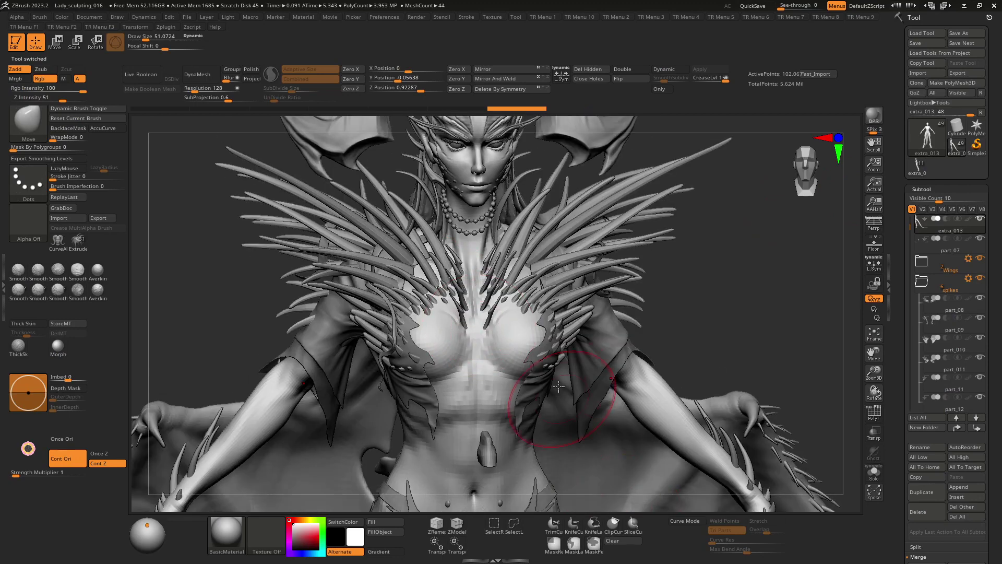
key("super")
left_click(526, 553)
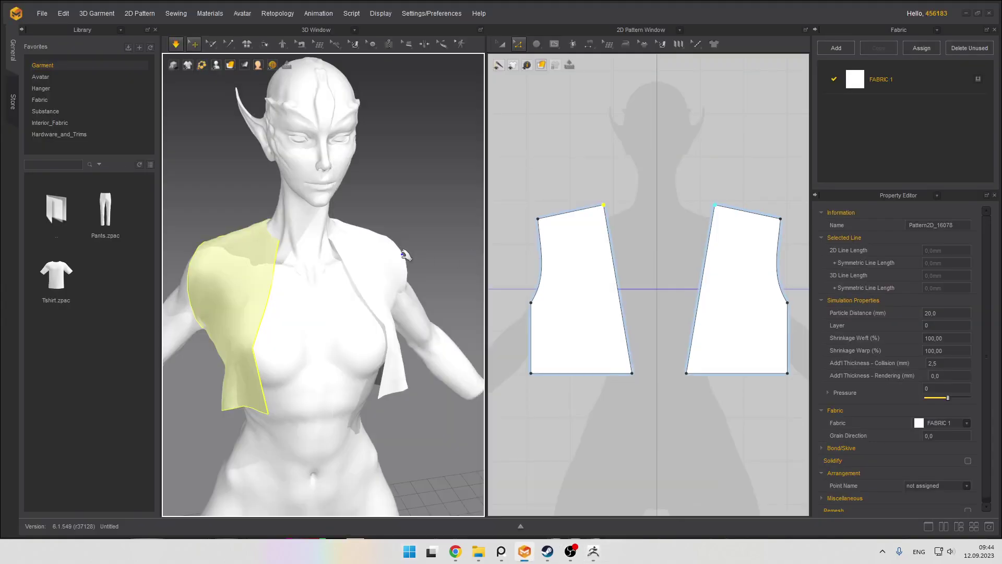
Try to split the centre edge of the front pattern
scroll(577, 277, "up", 5)
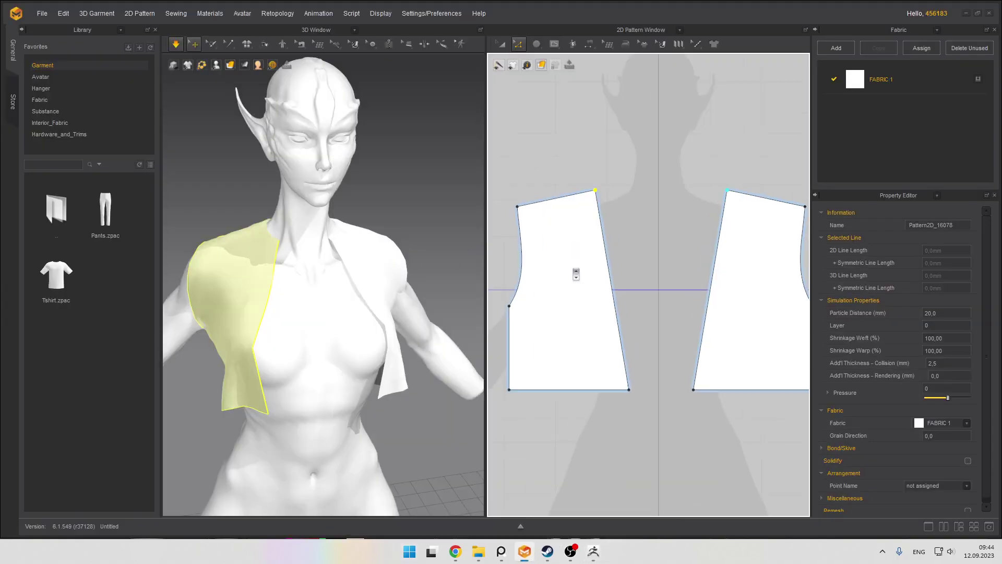
right_click(602, 279)
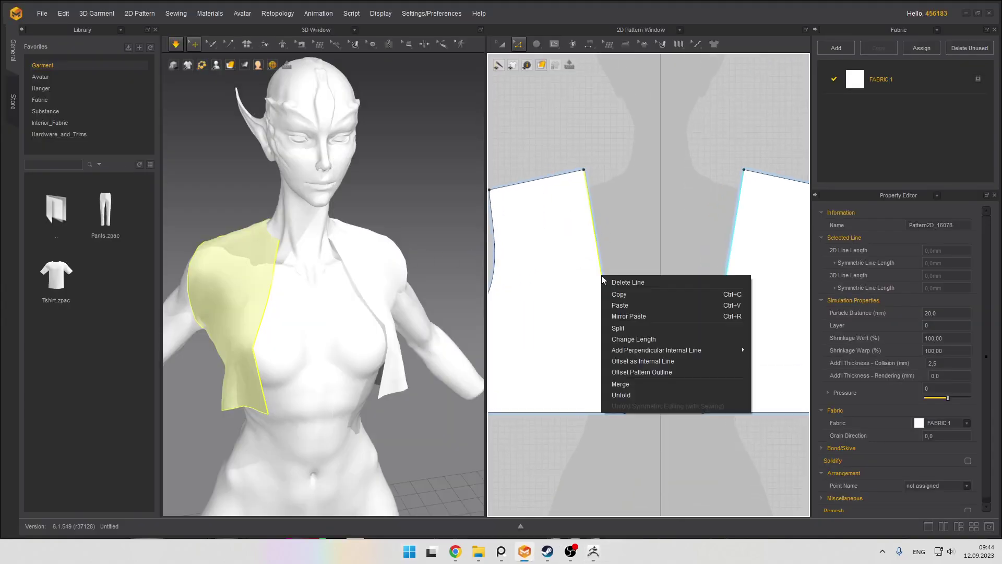
left_click(632, 327)
left_click(474, 353)
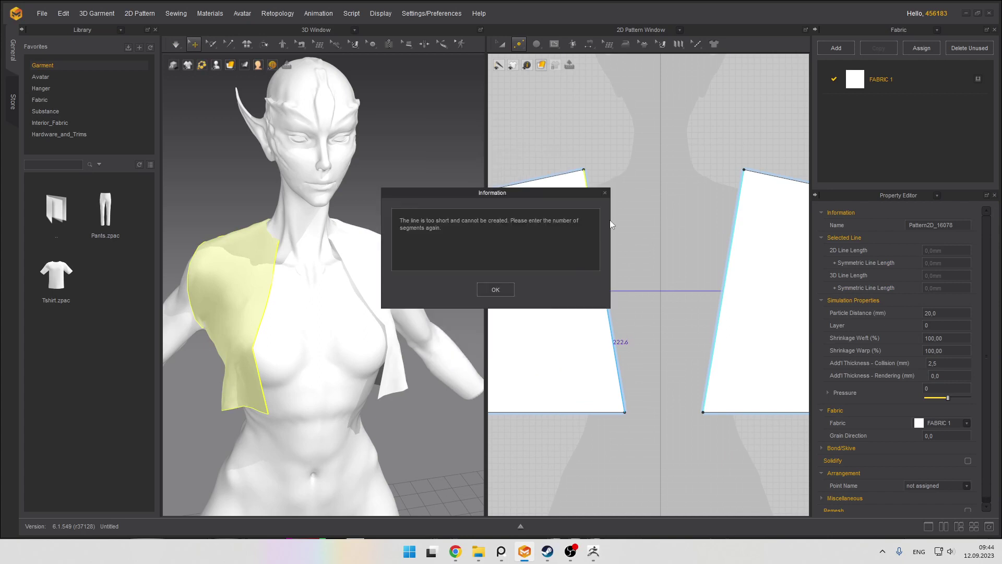
left_click(514, 290)
right_click(600, 281)
left_click(623, 293)
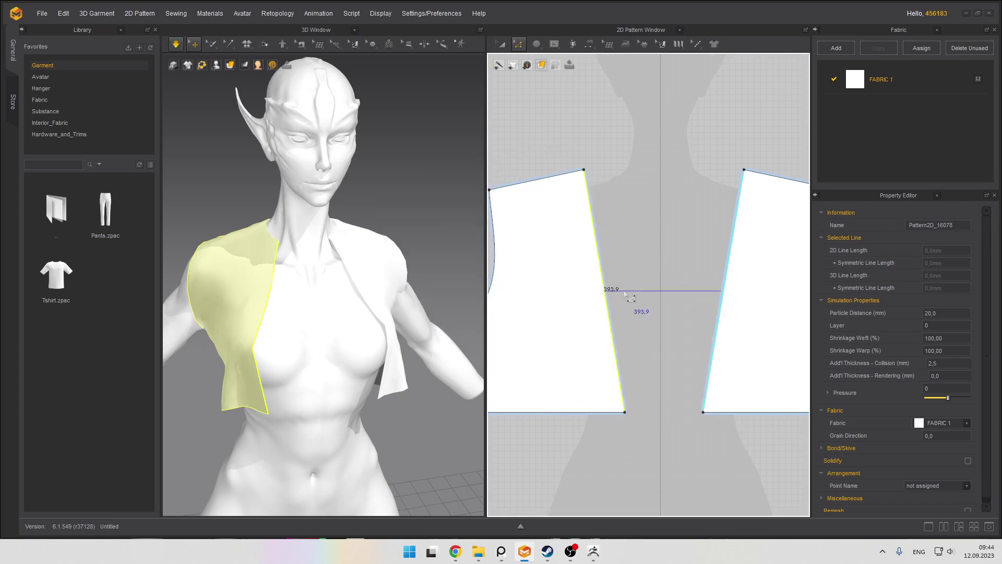
left_click(571, 279)
left_click(603, 281)
right_click(603, 280)
left_click(634, 226)
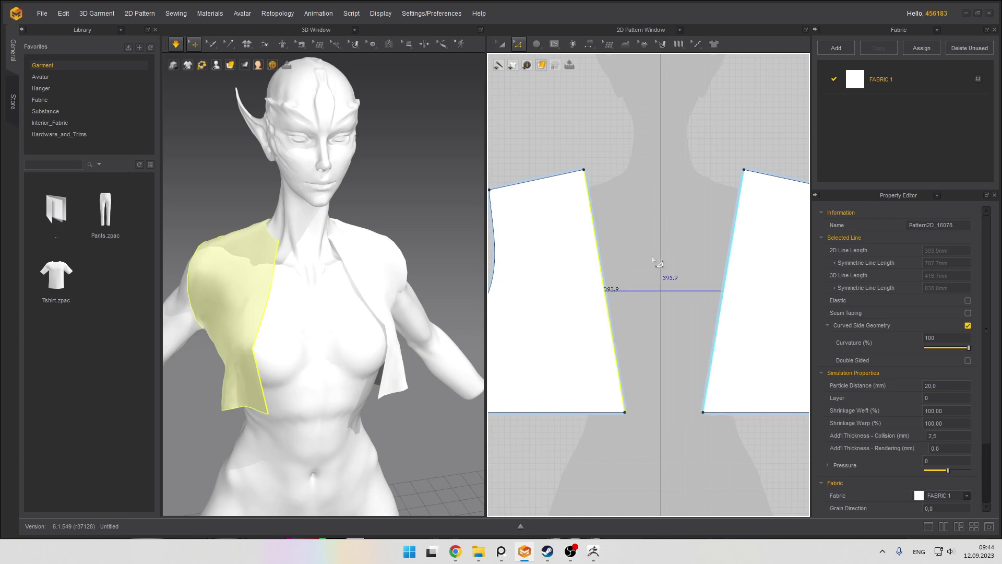
scroll(644, 287, "up", 4)
scroll(642, 287, "down", 2)
left_click(682, 281)
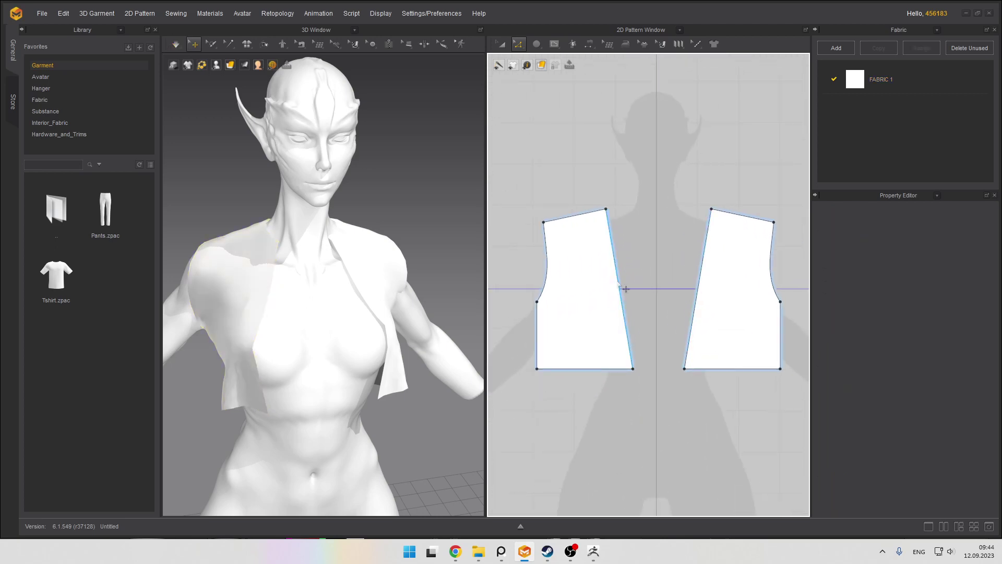
Split the front pattern's centre edge by length, using a 168.4 mm segment length and 2 segments
left_click(618, 283)
scroll(610, 240, "up", 1)
right_click(606, 277)
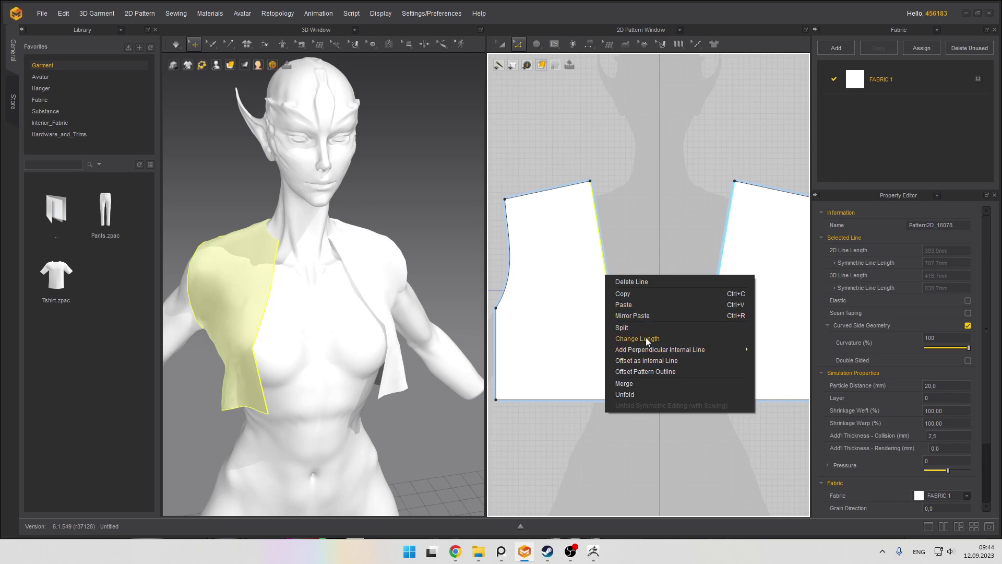
left_click(634, 327)
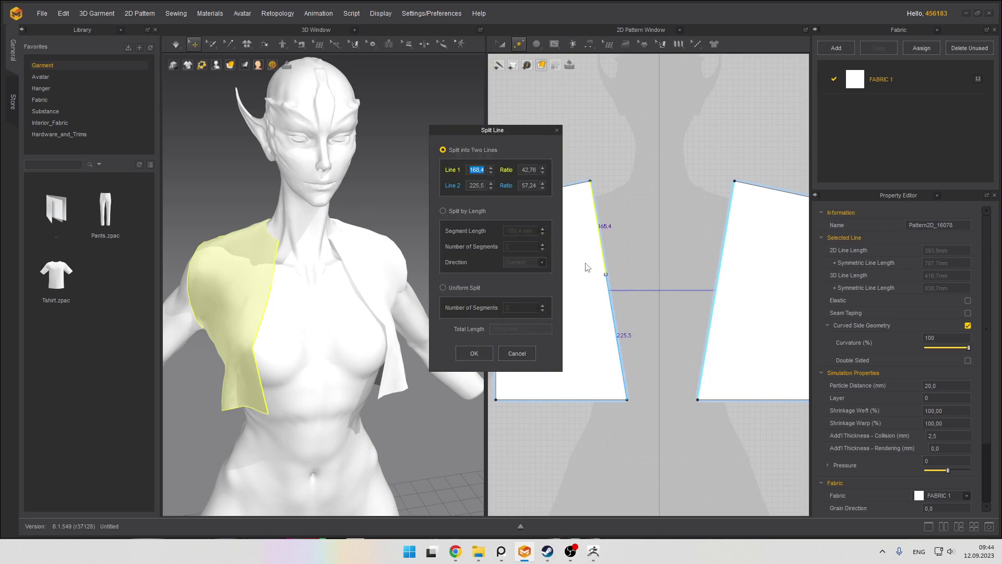
left_click(443, 211)
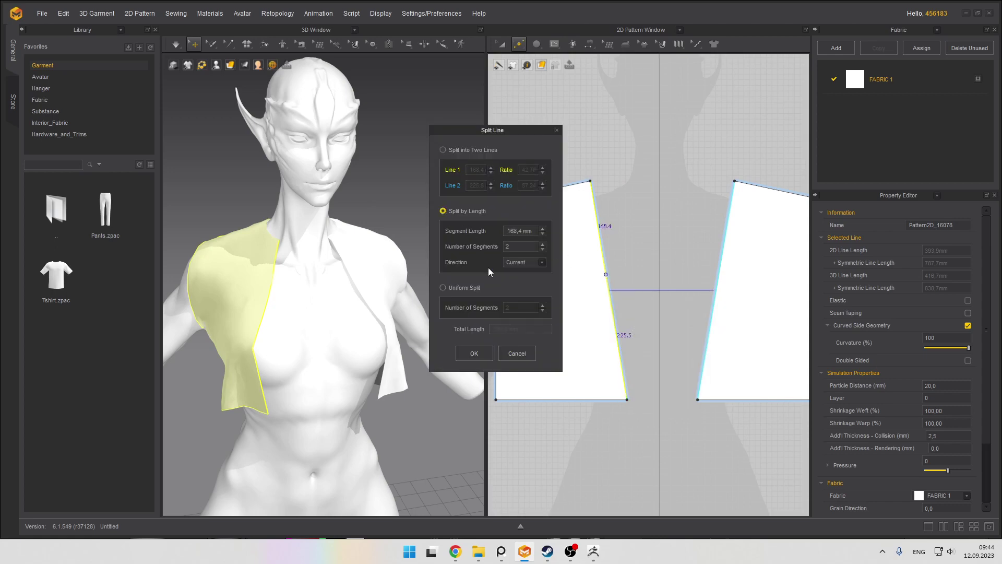
left_click(473, 351)
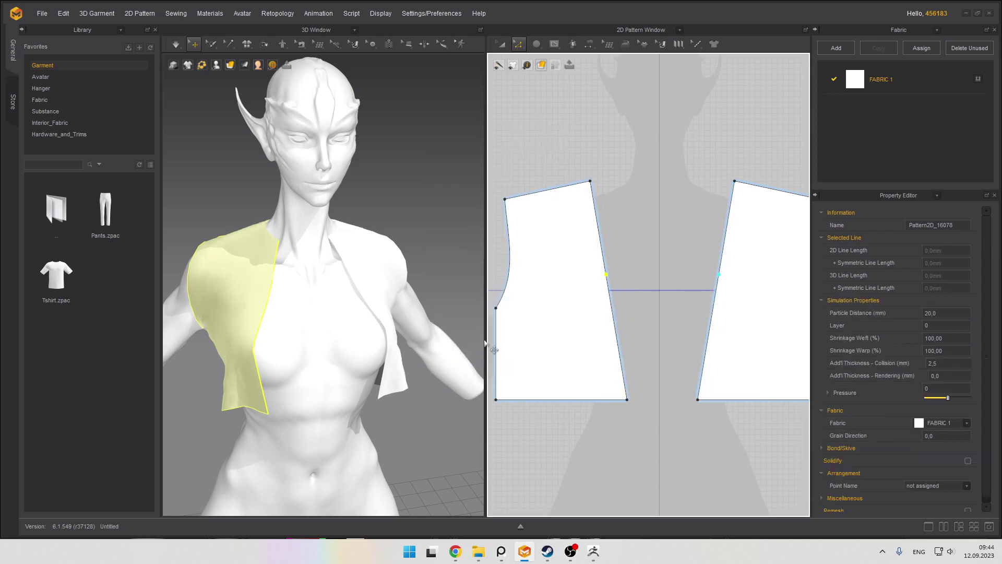
Move the new point on the front pattern's centre edge slightly down along the edge
left_click(593, 268)
left_click(273, 307)
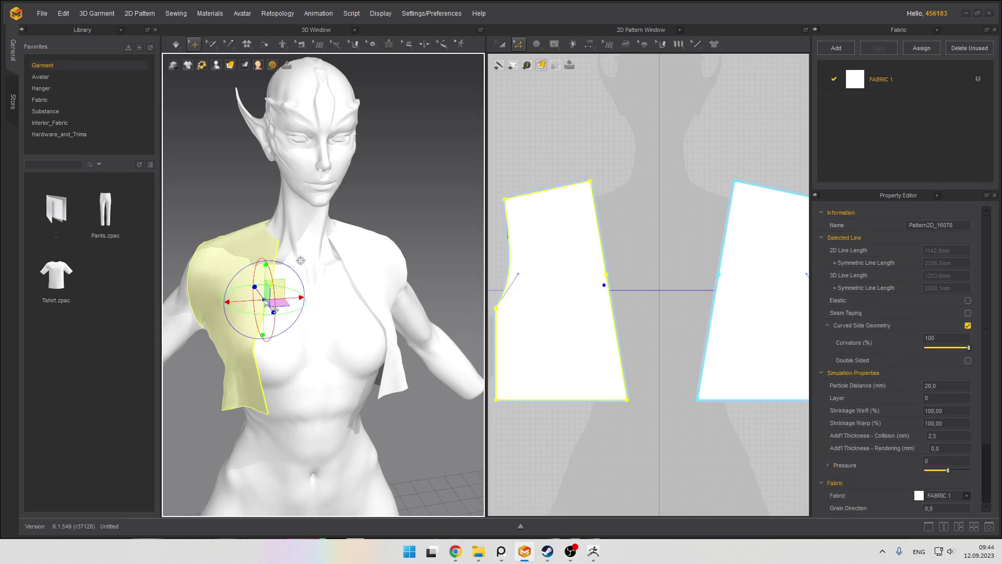
left_click_drag(606, 275, 608, 283)
Bend the upper part of the front centre edge into the pattern with Edit Curvature, forming a rounded neckline about 211 mm long
left_click(588, 45)
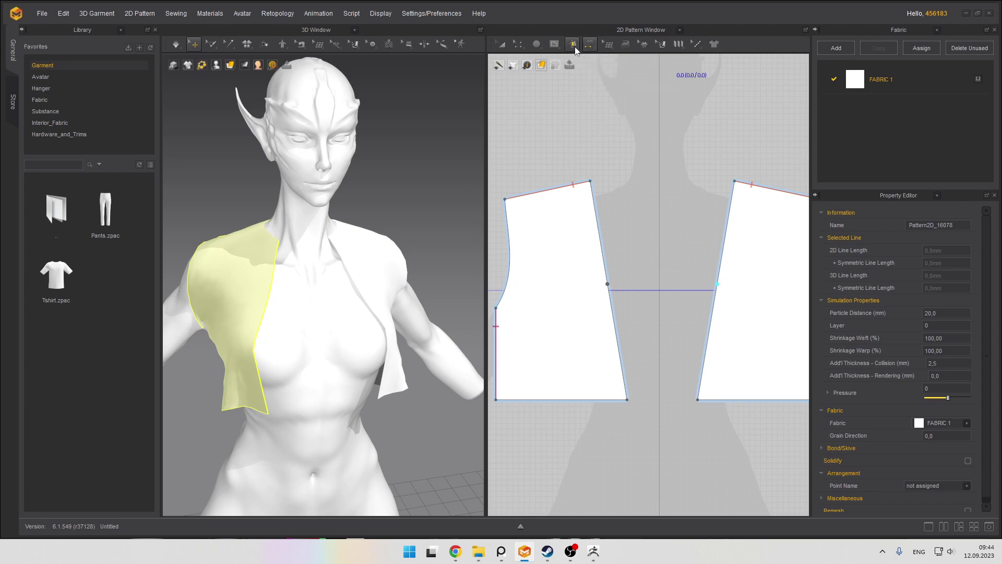
mouse_move(593, 48)
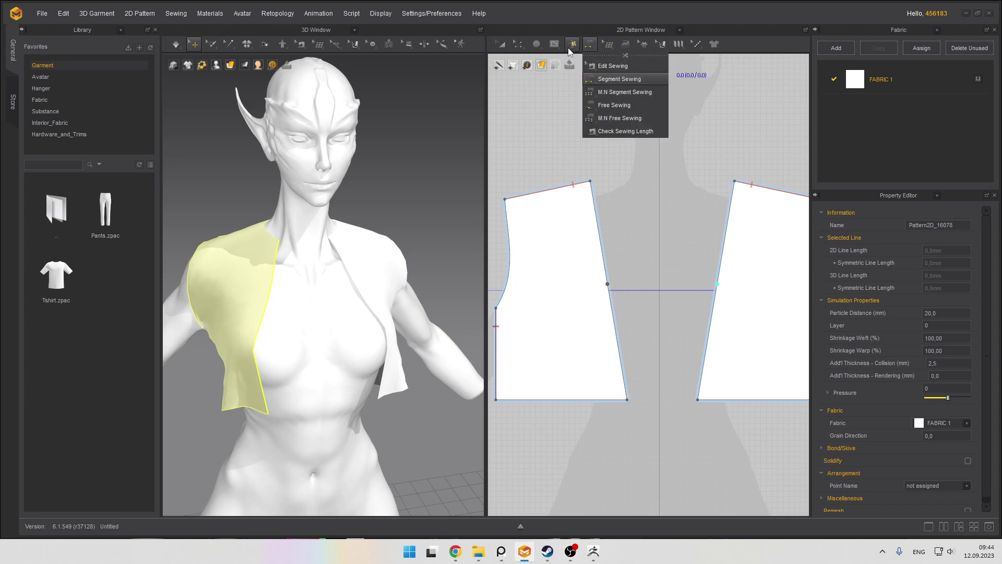
left_click(514, 46)
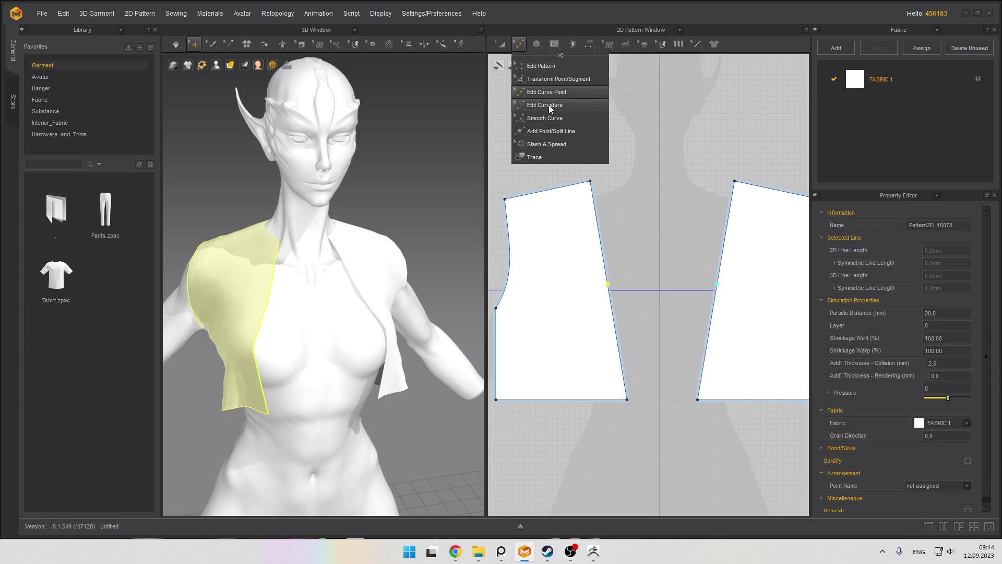
left_click(544, 105)
left_click_drag(598, 232, 581, 241)
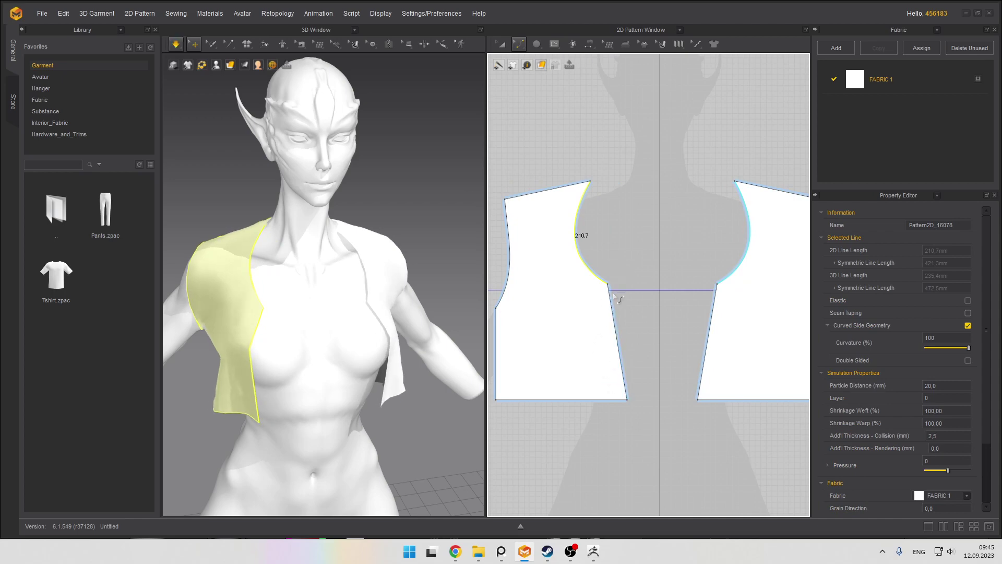
Inspect the draped curved neckline on the avatar and switch to ZBrush to compare it with the character sculpt
scroll(311, 325, "down", 2)
right_click_drag(311, 325, 345, 330)
scroll(311, 317, "up", 1)
key("space")
left_click(594, 552)
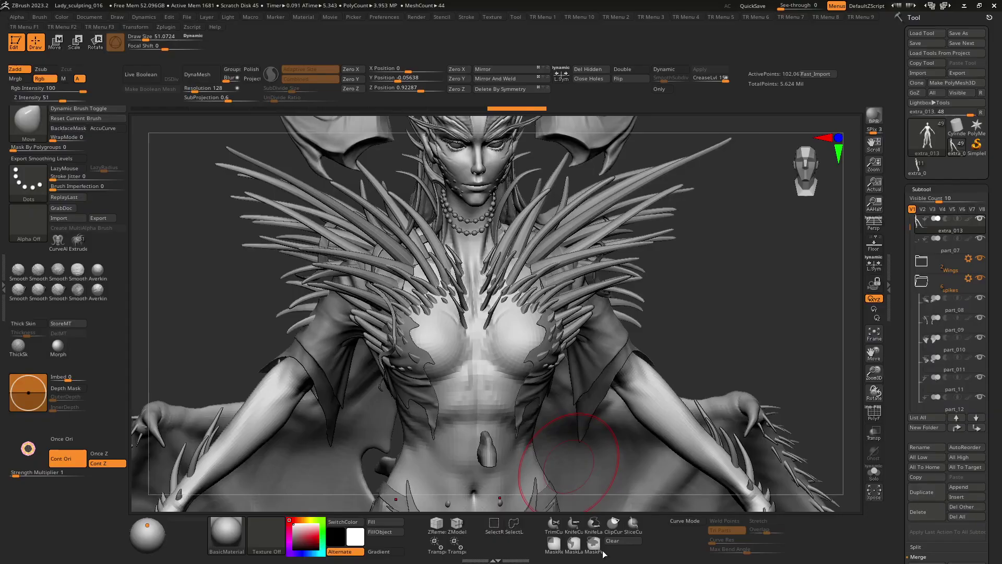
Switch back to Marvelous Designer and move the front pattern's lower centre corner down so the hem slants toward the centre
key("alt+Tab")
middle_click_drag(595, 323, 580, 264)
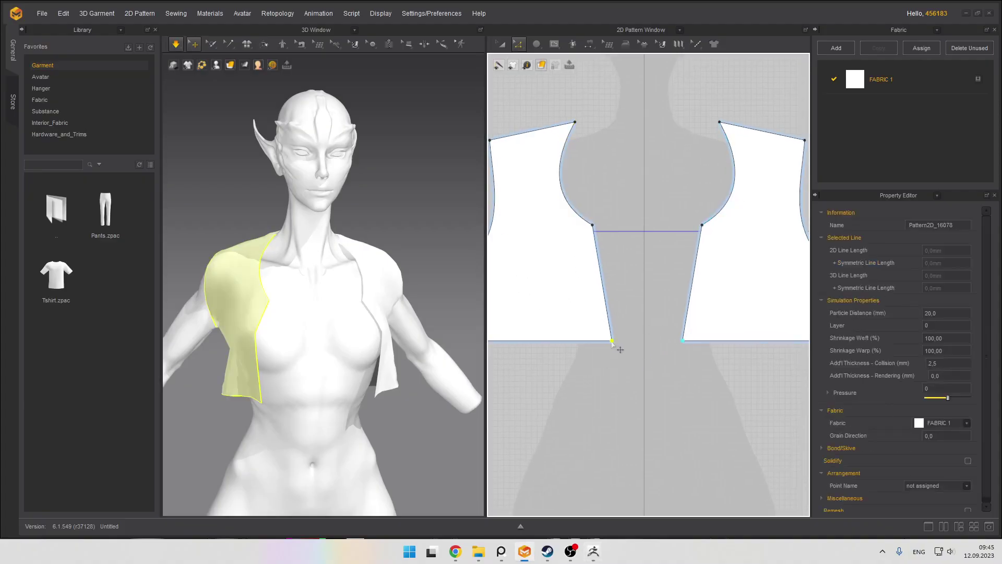
left_click_drag(612, 341, 617, 386)
middle_click_drag(556, 321, 600, 325)
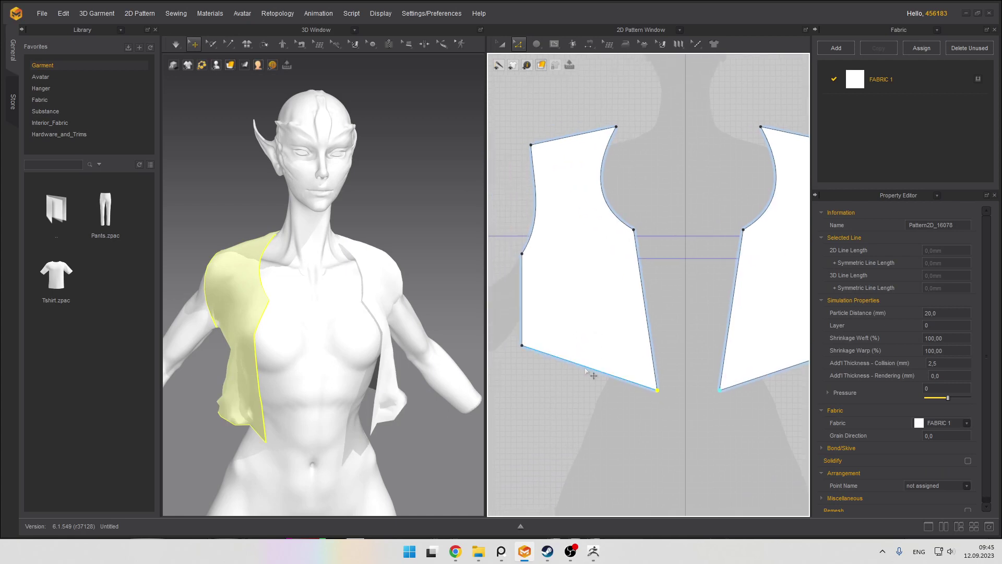
right_click(585, 369)
left_click(605, 420)
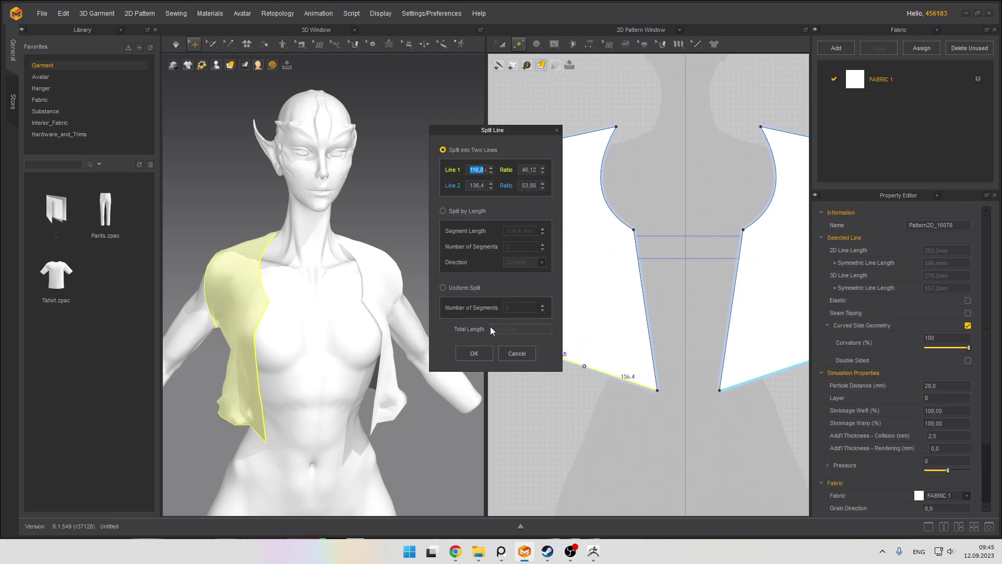
left_click(483, 352)
key("Return")
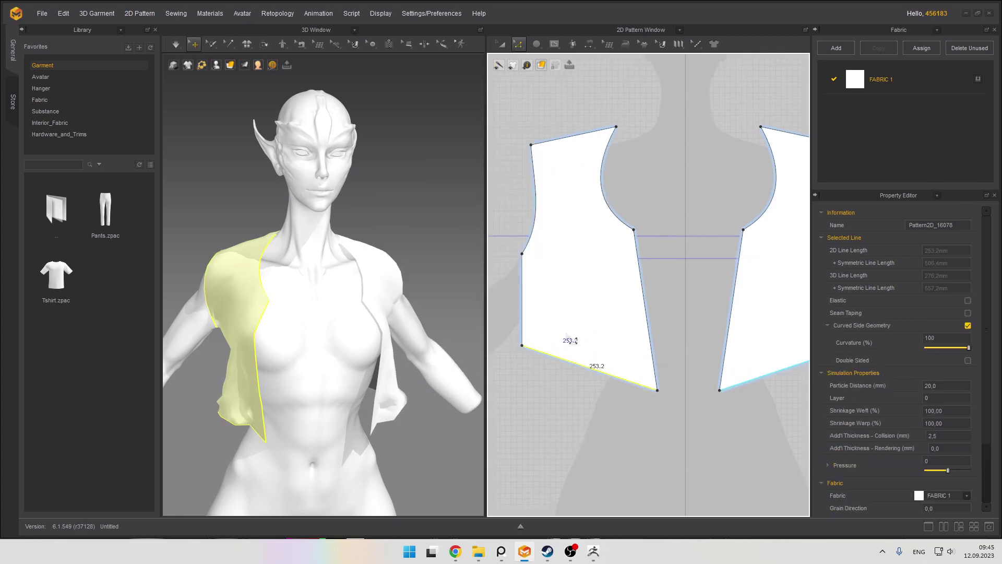
right_click(589, 364)
key("Escape")
Split the front pattern's slanted hem into lines of 103.6 mm and 149.6 mm, and move the new point slightly outward from the side and up
right_click(587, 368)
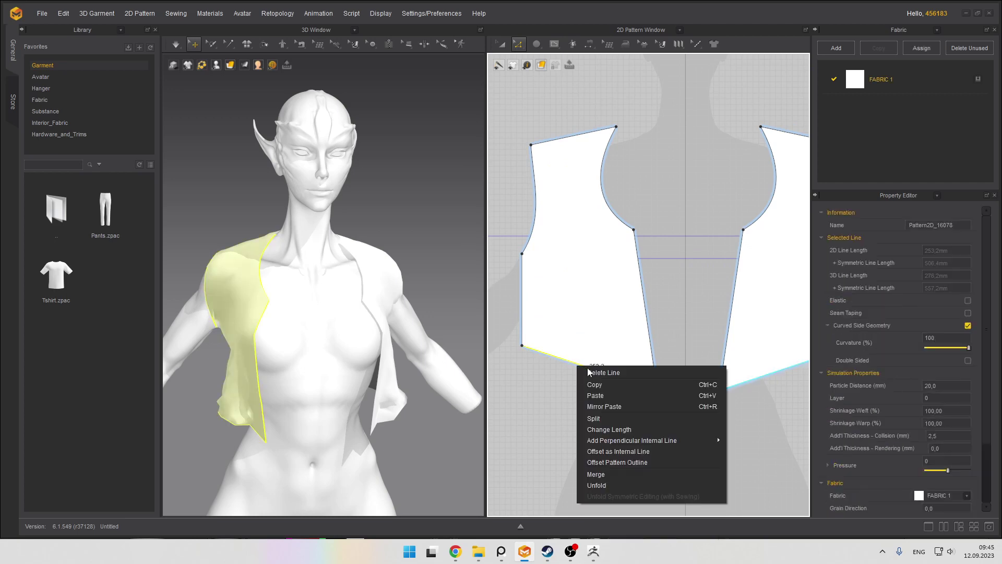
left_click(594, 417)
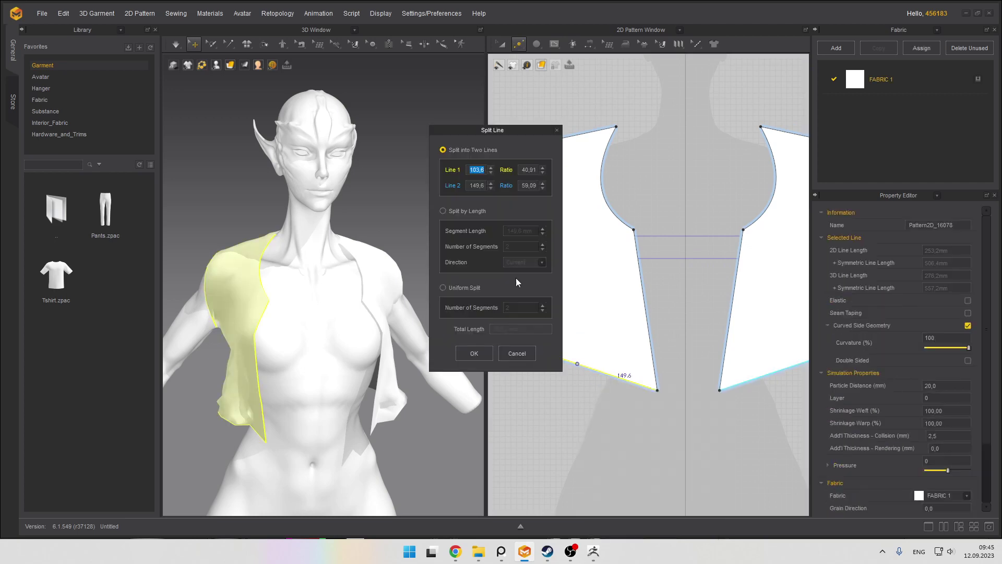
left_click(484, 353)
left_click_drag(577, 364, 582, 361)
scroll(335, 379, "up", 3)
right_click_drag(334, 379, 406, 338)
scroll(406, 338, "down", 5)
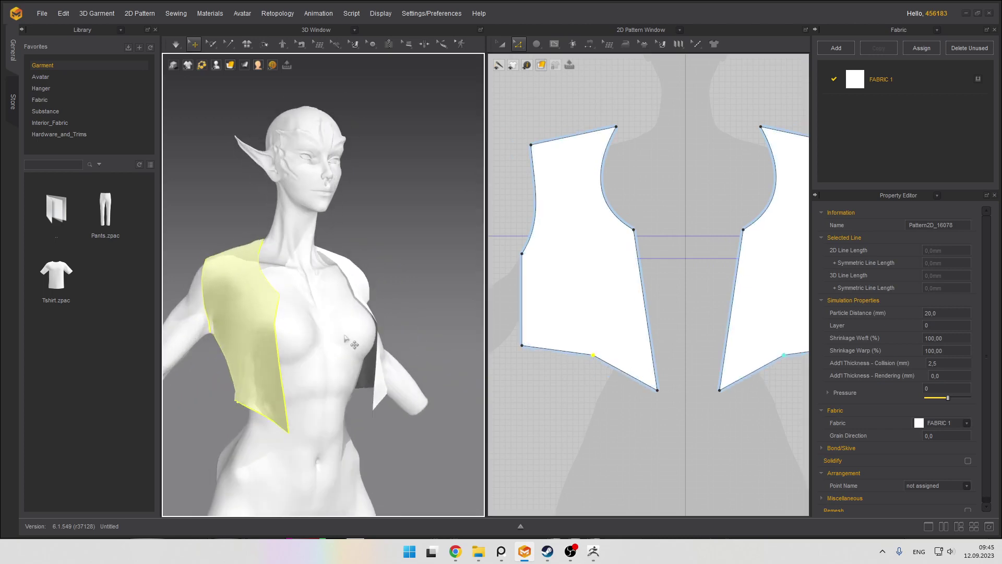
Split the inner hem segment by length with 75.6 mm and 2 segments, and pull the new point up to form a deep notch
left_click(623, 365)
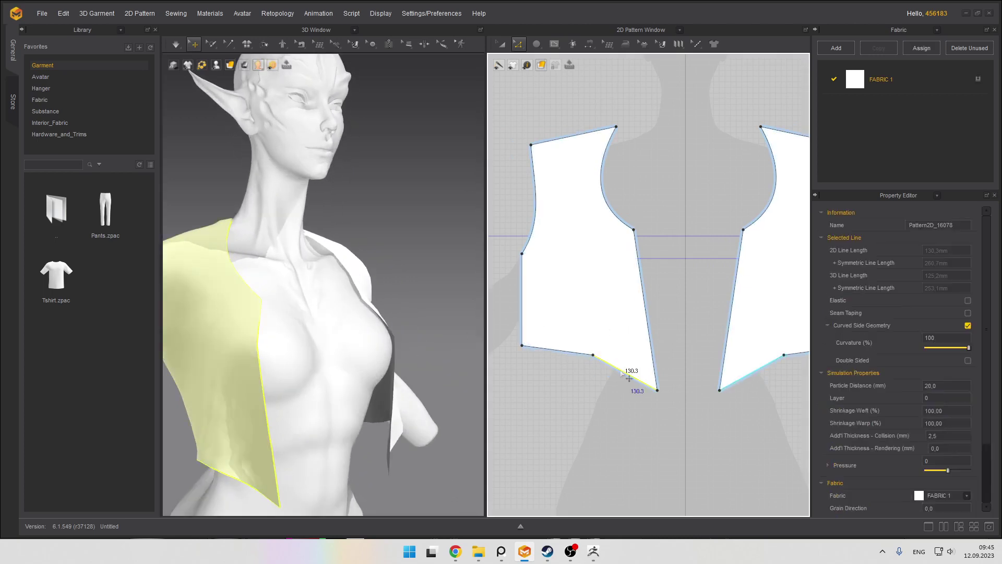
right_click(621, 369)
left_click(637, 421)
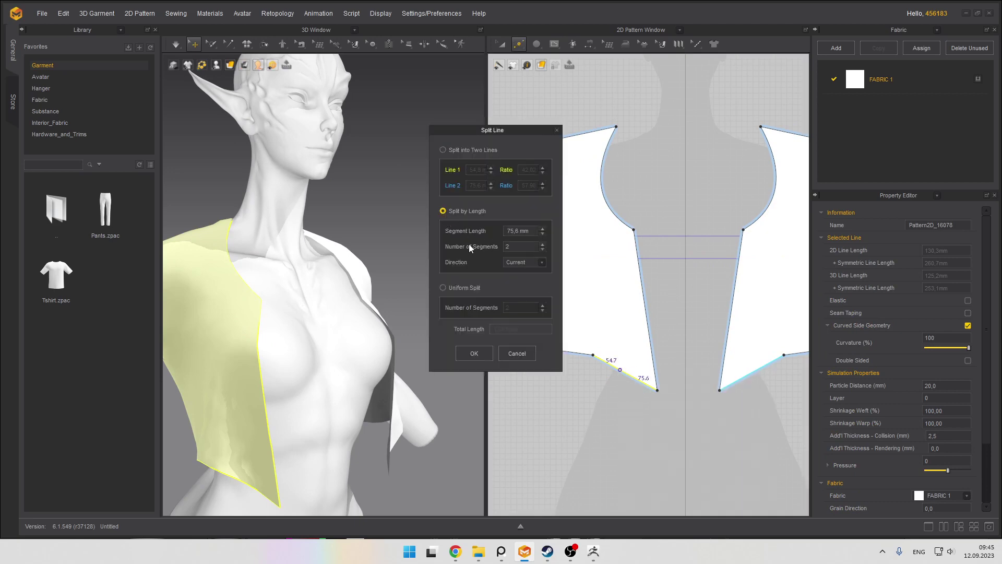
left_click(473, 353)
left_click_drag(620, 370, 622, 315)
Simulate the garment and check how the notched hem drapes on the avatar
scroll(574, 326, "down", 3)
key("space")
scroll(337, 340, "down", 2)
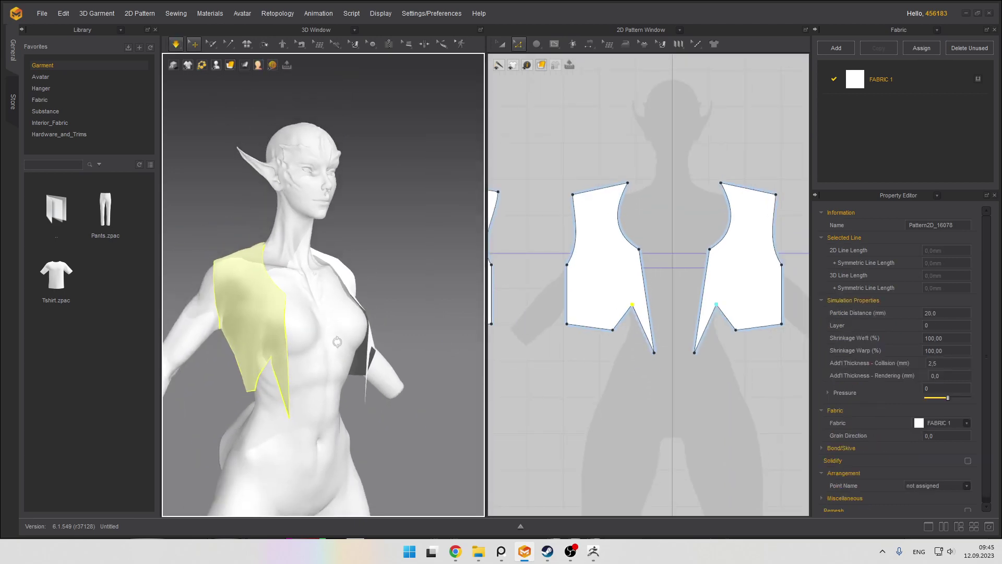
right_click_drag(319, 336, 242, 305)
scroll(243, 295, "up", 2)
scroll(647, 287, "up", 4)
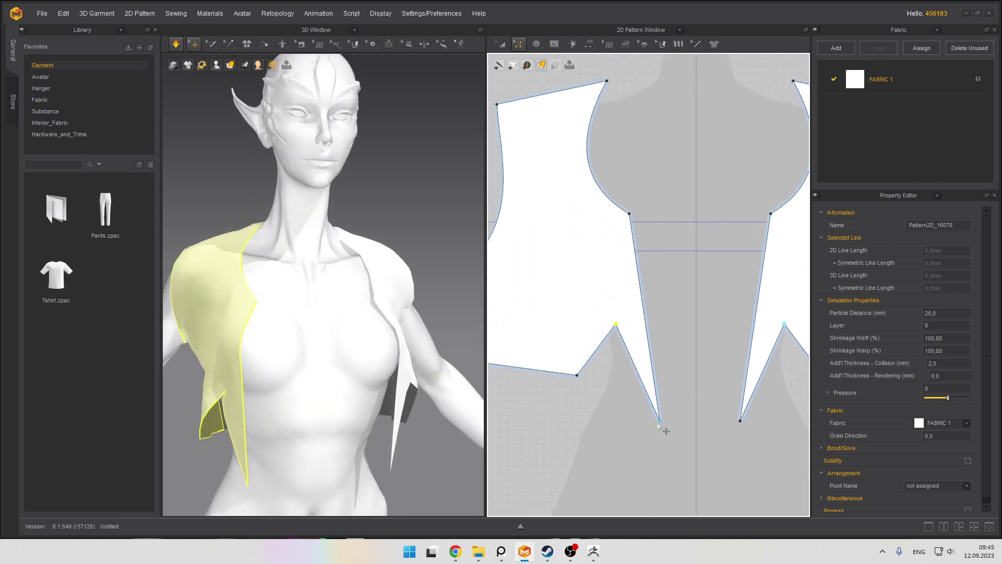
Lower the tip of the front hem strip slightly and split the strip's outer edge into two segments
left_click_drag(659, 422, 660, 430)
left_click(625, 356)
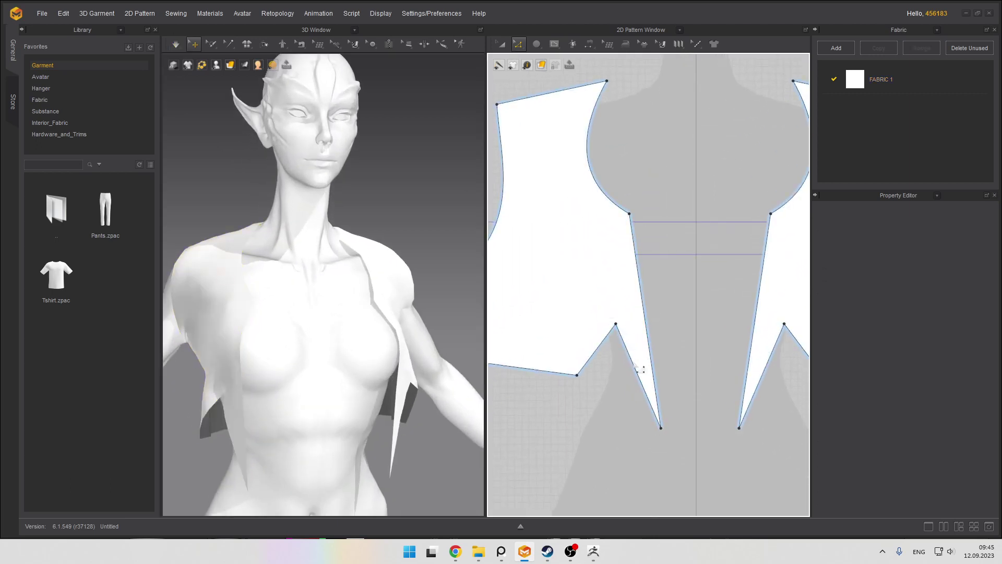
right_click(633, 361)
left_click(631, 358)
right_click(630, 354)
left_click(647, 406)
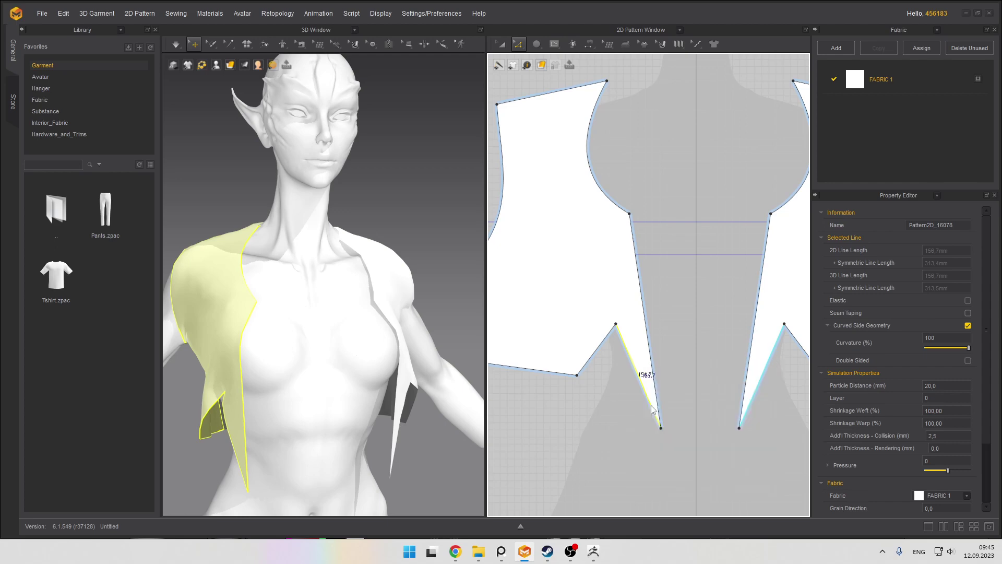
left_click(479, 353)
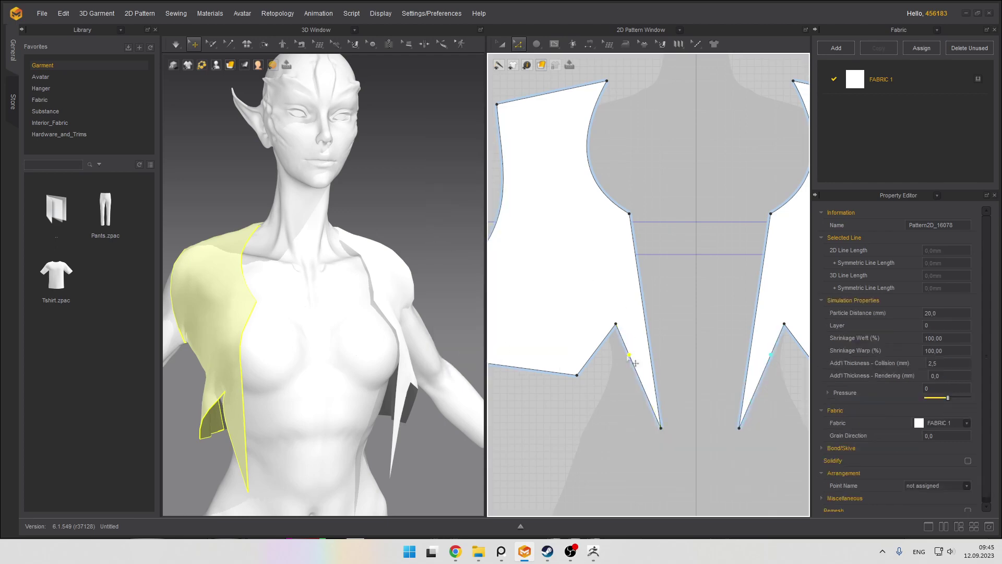
Pull the new point down past the strip's tip to form an angled end, and simulate the drape
left_click_drag(637, 363, 660, 469)
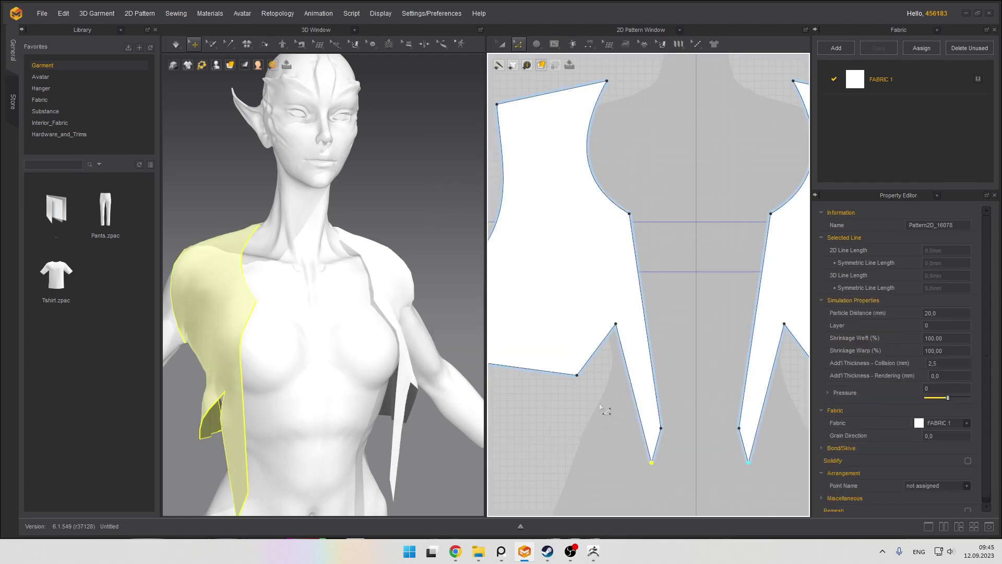
scroll(371, 343, "down", 5)
scroll(372, 342, "up", 1)
key("space")
right_click_drag(292, 318, 302, 342)
scroll(320, 367, "up", 4)
scroll(320, 367, "up", 2)
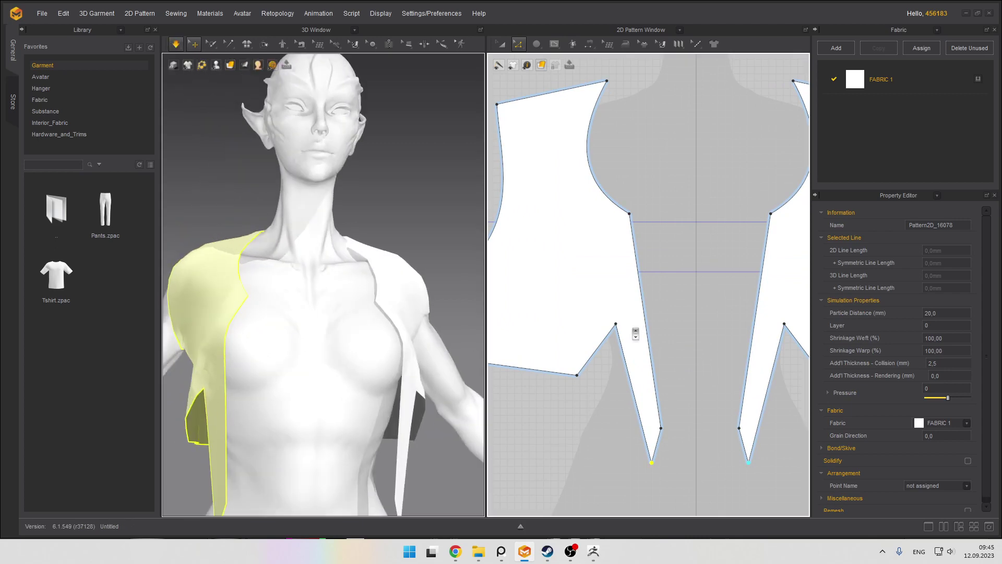
Shift both end points of the hem strip down and away from the centre line, and simulate the garment on the avatar
scroll(642, 308, "up", 3)
scroll(591, 238, "down", 3)
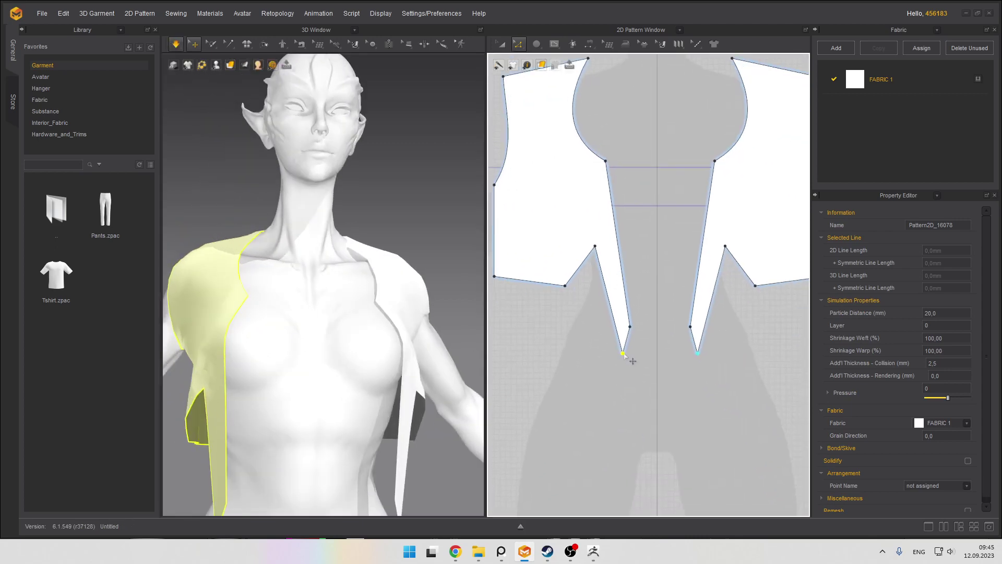
left_click_drag(624, 353, 610, 361)
left_click_drag(630, 327, 624, 337)
scroll(427, 342, "down", 4)
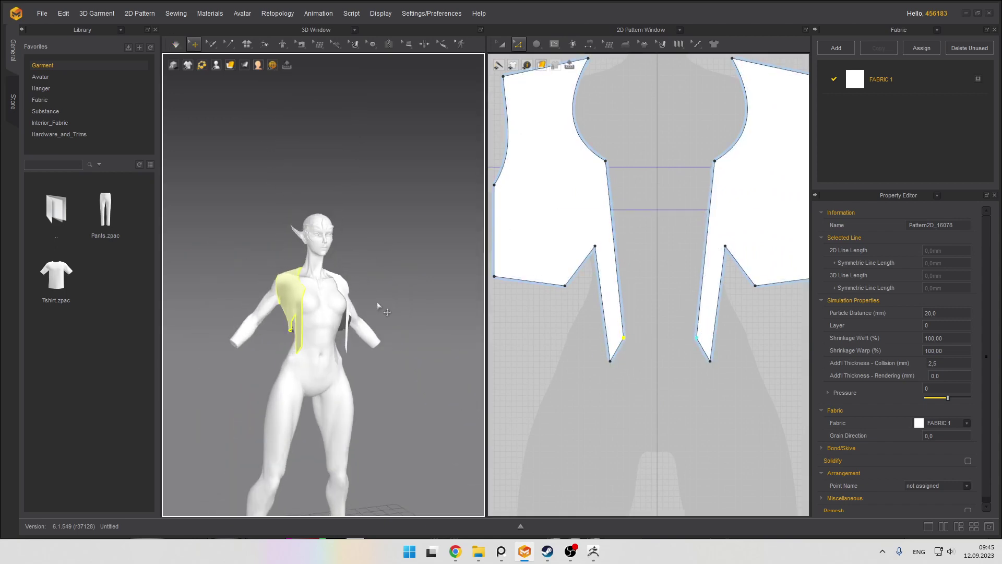
key("space")
key("space")
scroll(368, 313, "up", 1)
key("space")
mouse_move(358, 322)
right_mouse_down()
mouse_move(296, 283)
mouse_move(360, 310)
right_mouse_up()
scroll(295, 283, "up", 2)
scroll(360, 310, "up", 1)
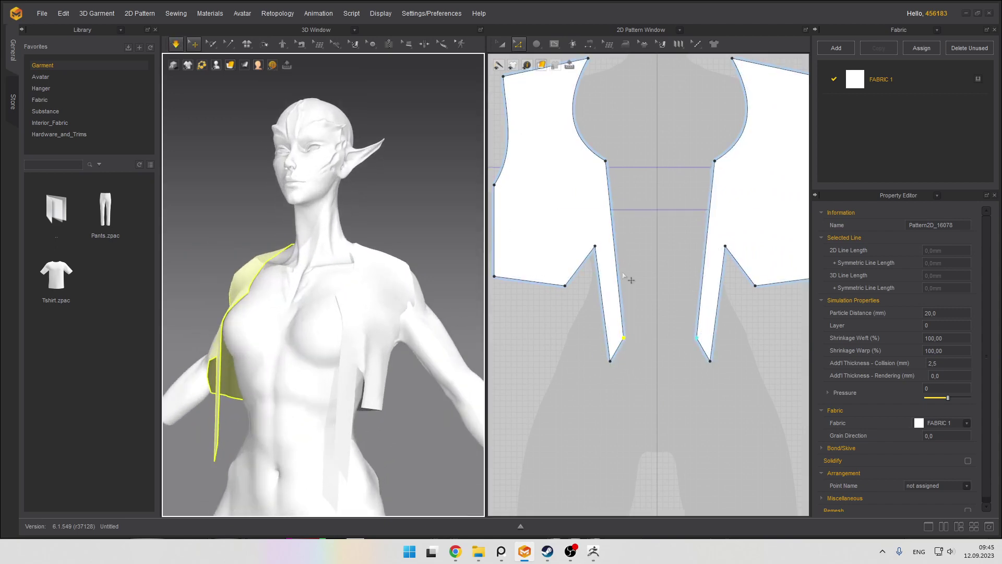
Bend the long front centre edge with Edit Curvature to about 317 mm and move the neckline's lower point toward the centre line
scroll(604, 255, "up", 2)
scroll(658, 224, "down", 2)
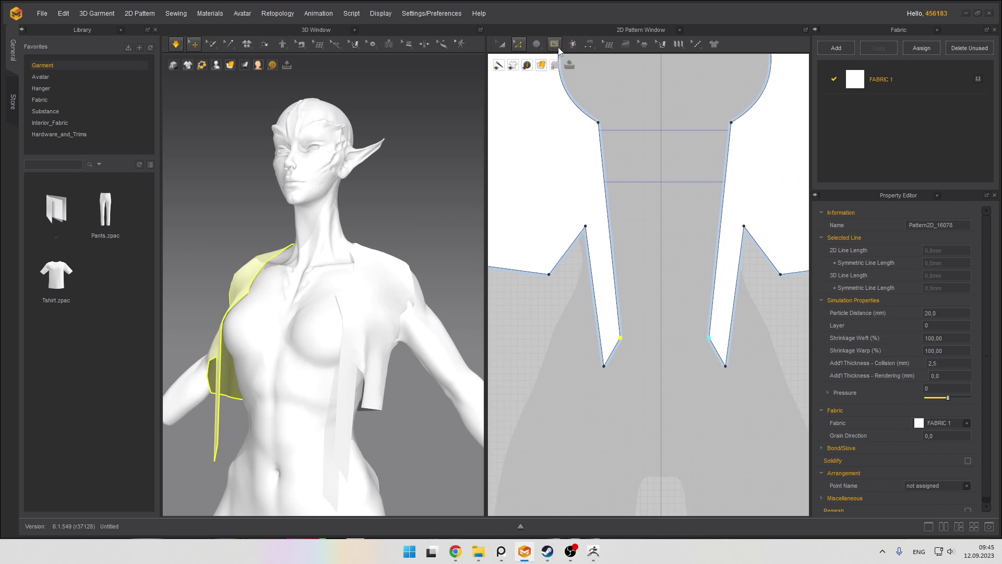
left_click(541, 65)
left_click(518, 44)
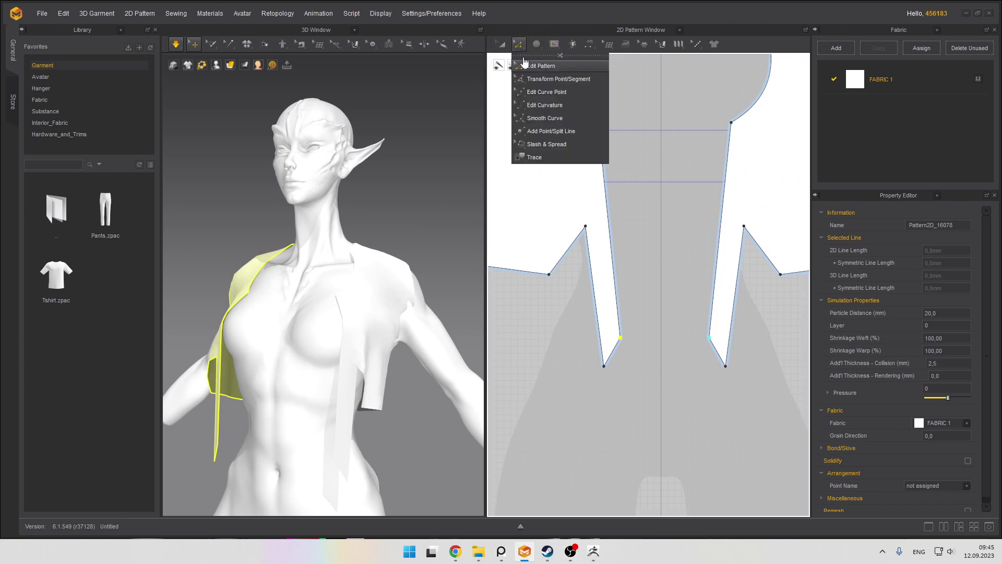
left_click(545, 92)
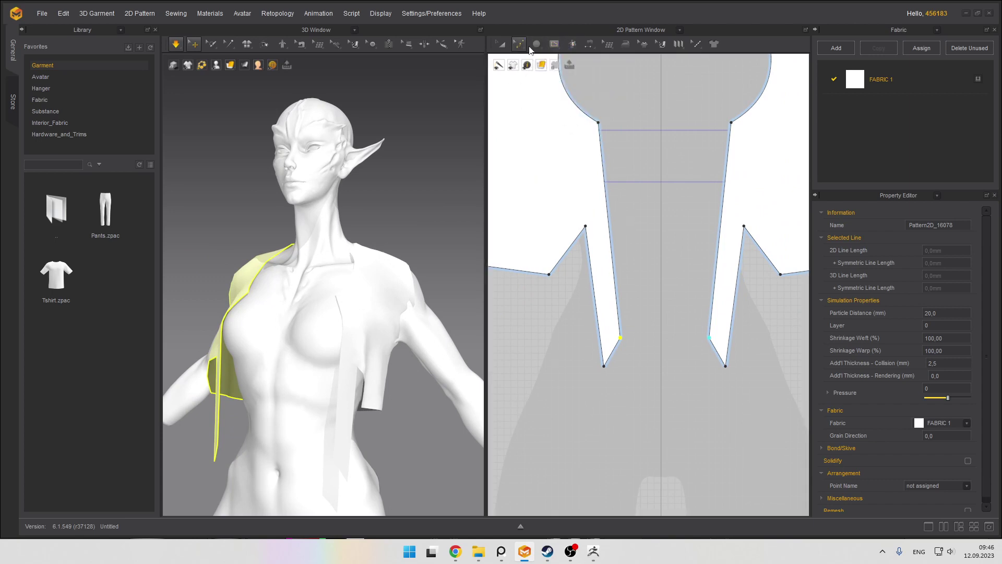
left_click(521, 45)
left_click(553, 103)
left_click(603, 196)
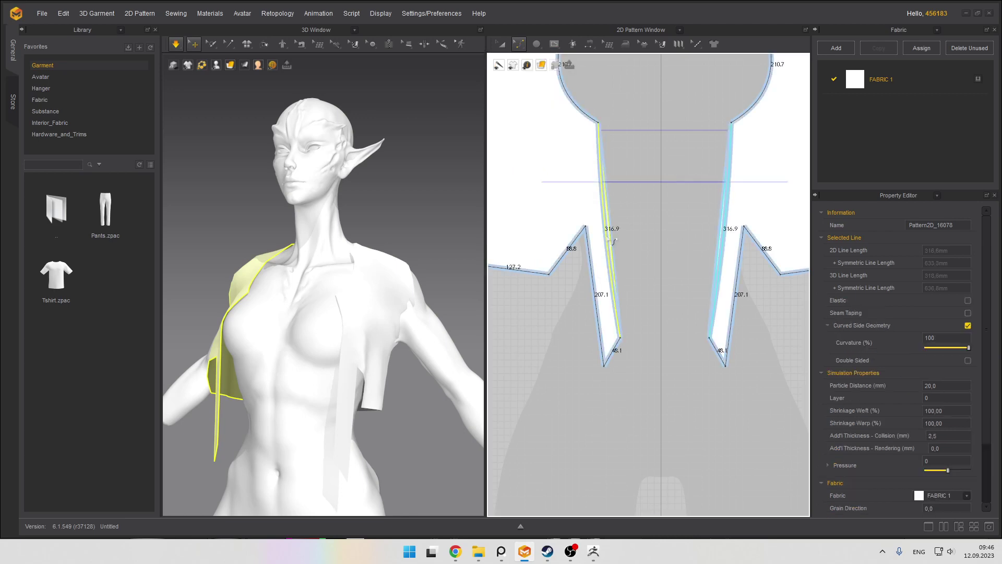
left_click_drag(598, 122, 603, 122)
scroll(623, 185, "down", 2)
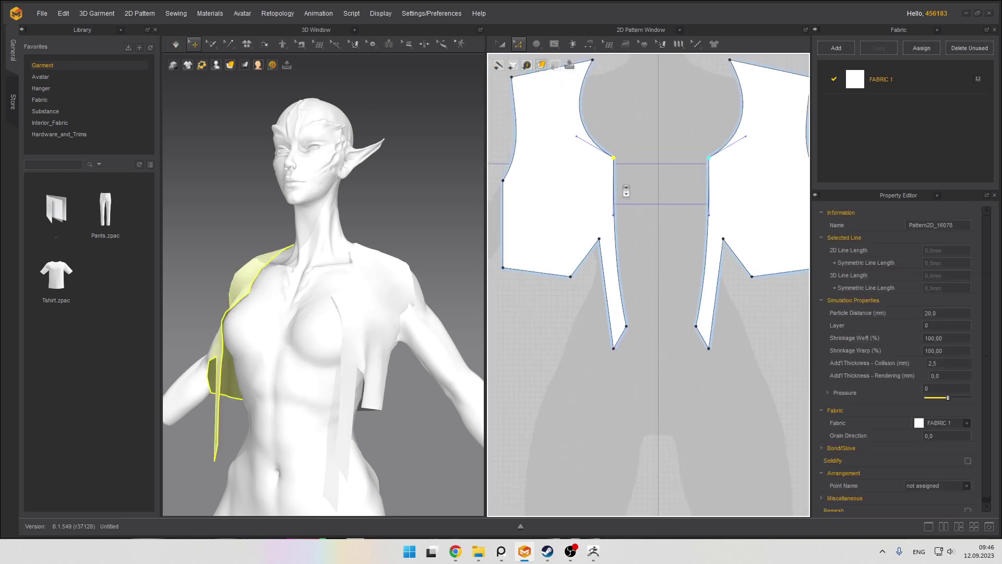
Start saving the project as a new file and browse from the desktop to the Dragon_Lady folder
left_click(40, 13)
mouse_move(65, 75)
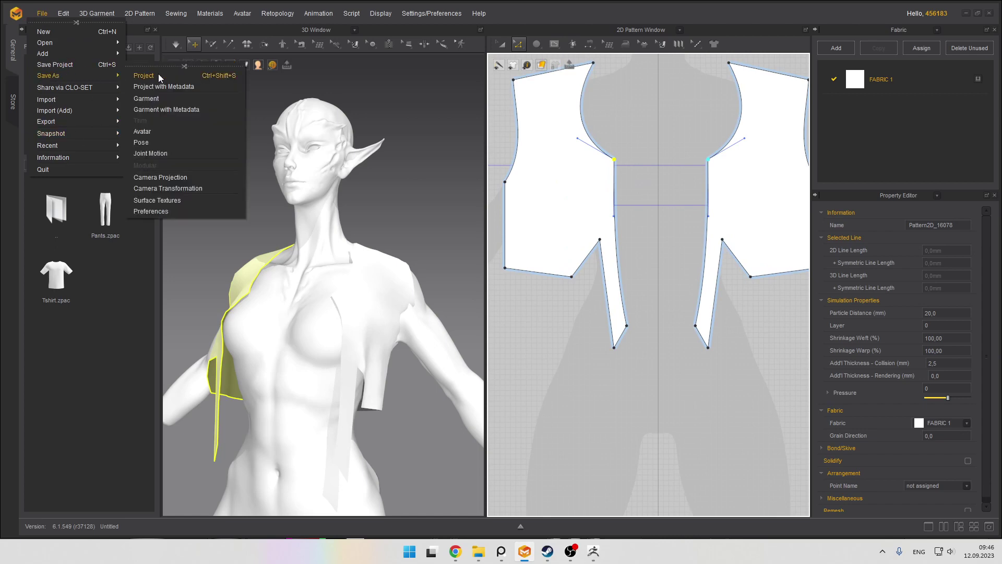
left_click(158, 77)
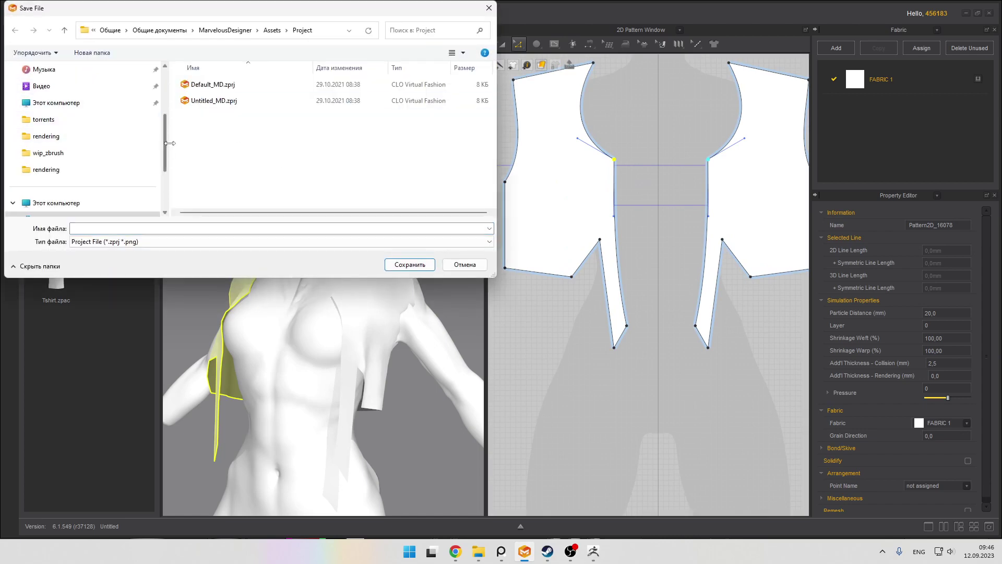
scroll(83, 131, "up", 3)
left_click(77, 121)
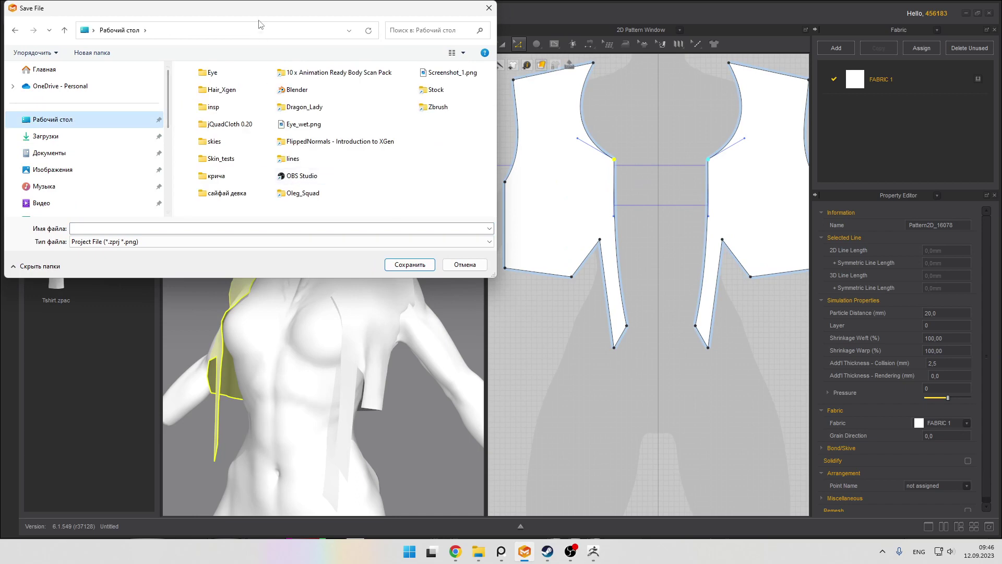
left_click_drag(256, 21, 293, 50)
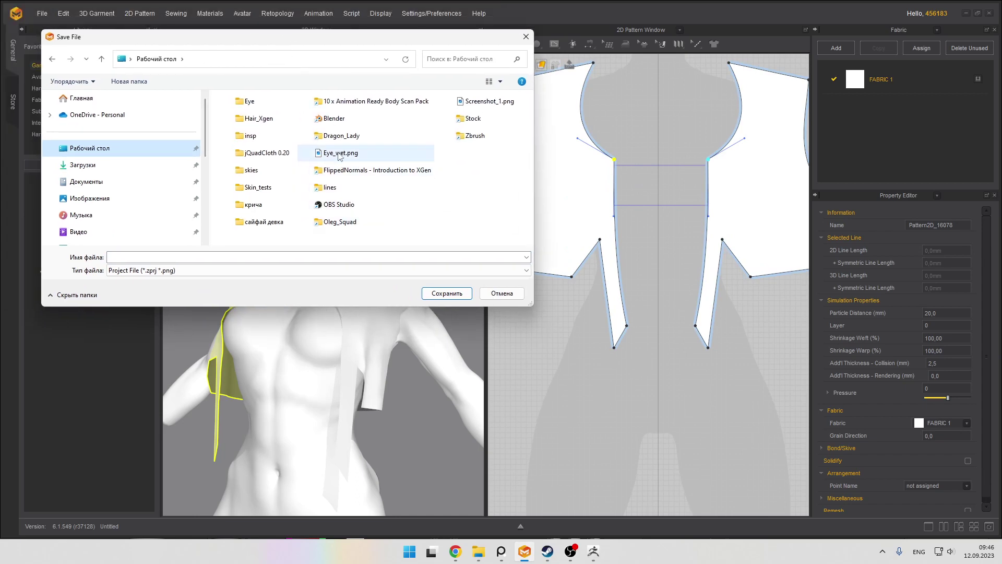
double_click(340, 135)
Create a wip_MD folder inside Dragon_Lady and save the project in it as Cloth_001
right_click(303, 187)
mouse_move(386, 261)
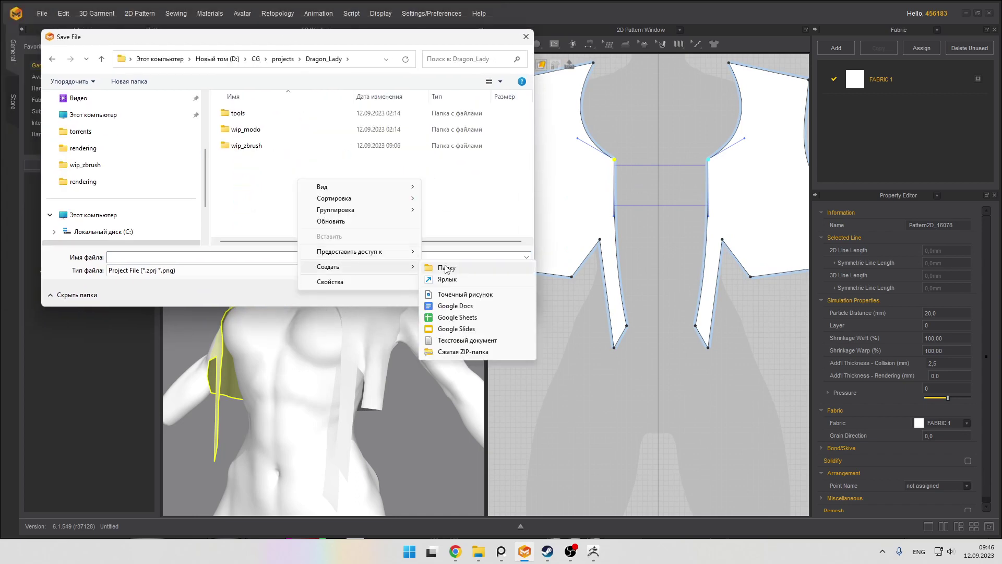
left_click(445, 267)
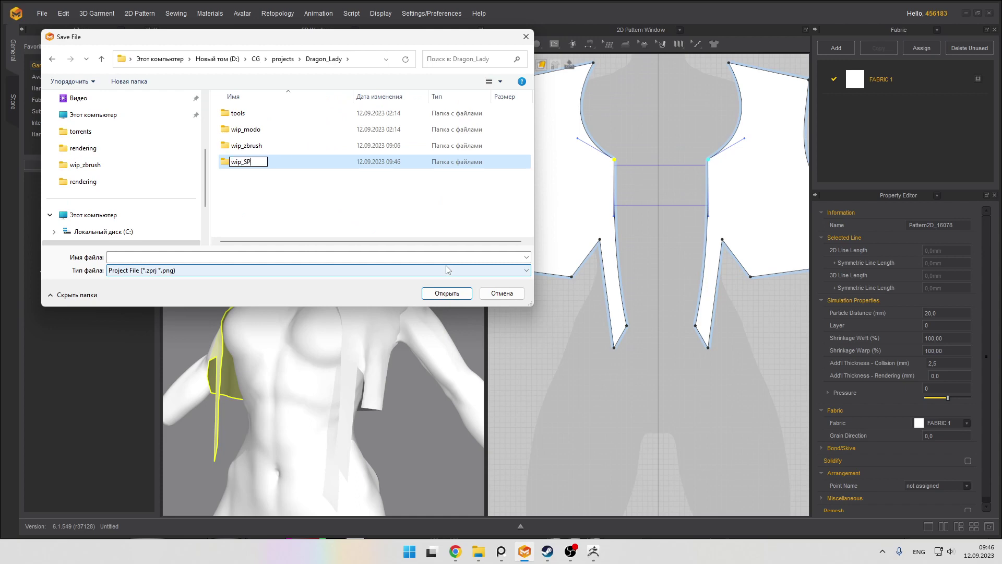
type("wip_MD")
key("Return")
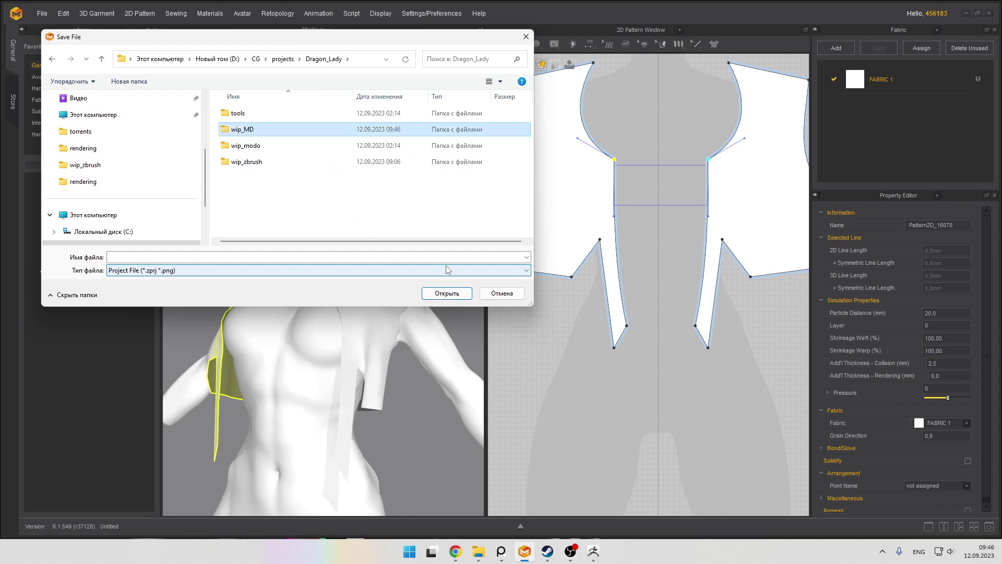
double_click(253, 130)
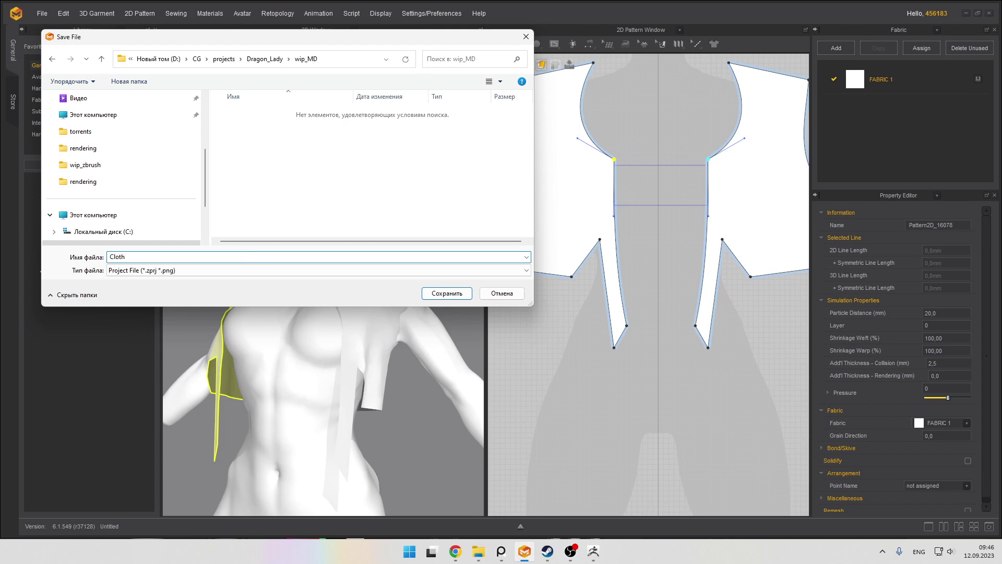
key("Return")
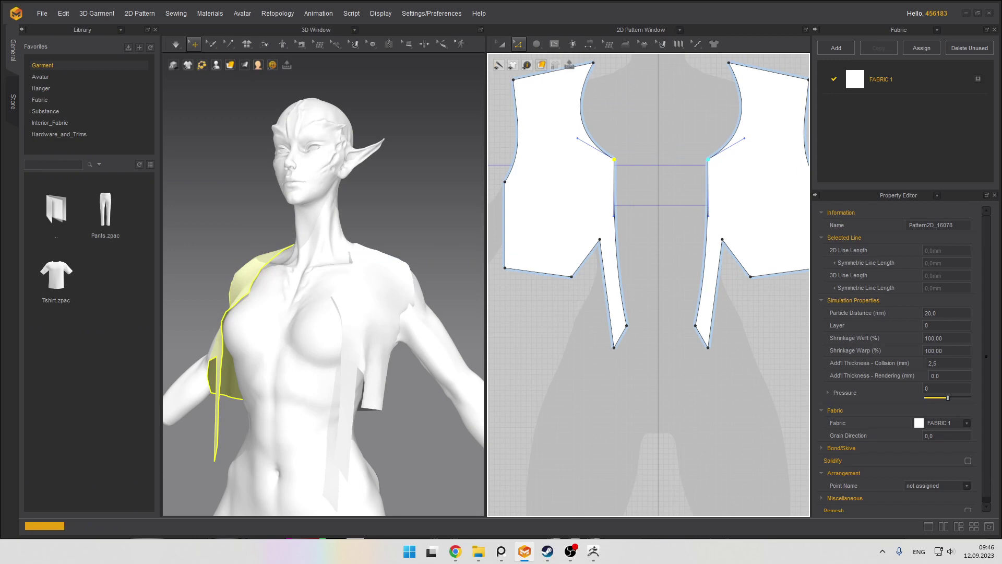
Move the front hem corner beside the notch slightly down, making the outer hem segment about 134 mm long
scroll(615, 218, "down", 4)
scroll(568, 240, "up", 6)
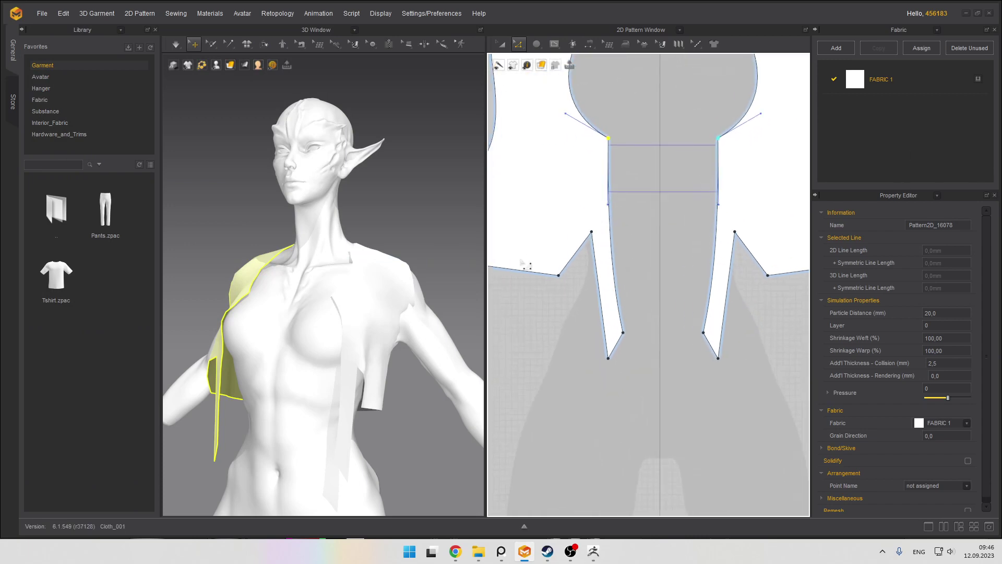
scroll(574, 254, "down", 2)
left_click_drag(593, 285, 596, 301)
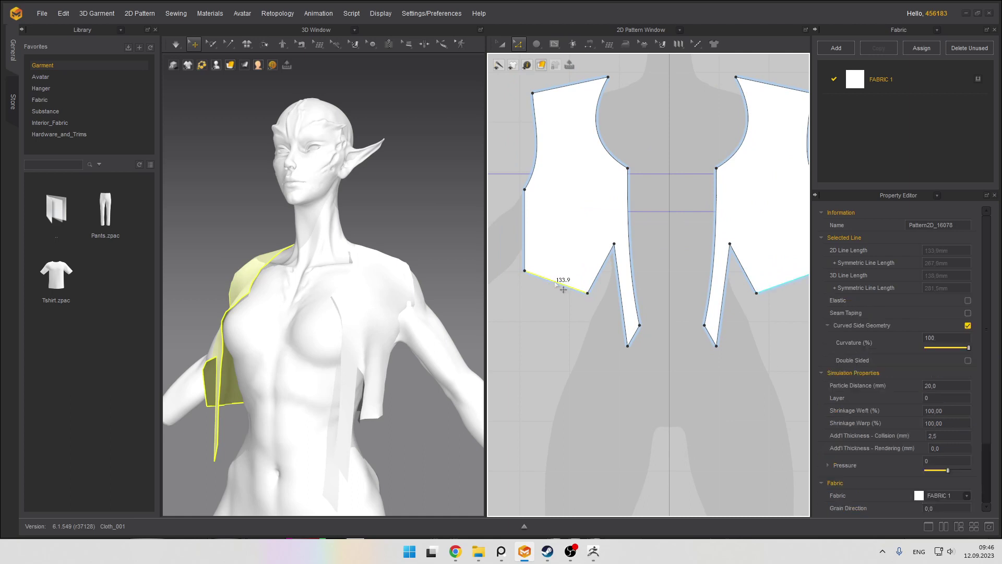
Split the front pattern's outer hem segment in two and raise the new point into a notch with sides about 88 and 91 mm long
right_click(555, 281)
left_click(574, 334)
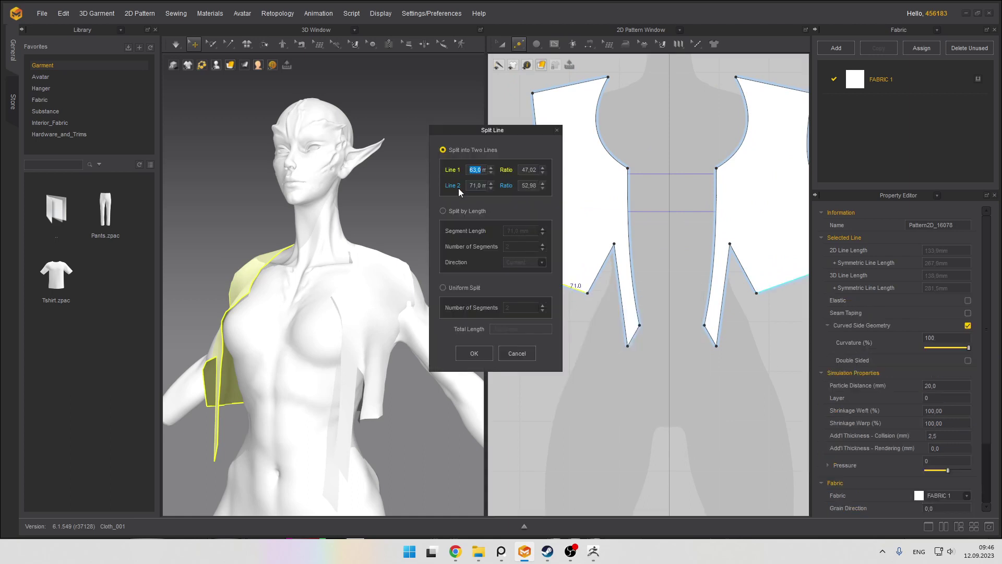
left_click(443, 211)
left_click(474, 353)
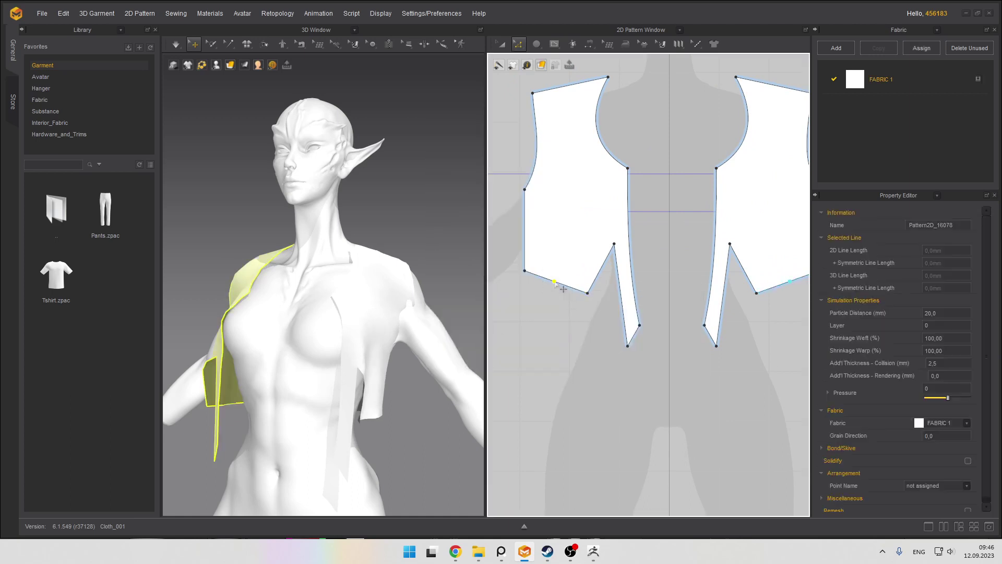
left_click_drag(555, 282, 565, 254)
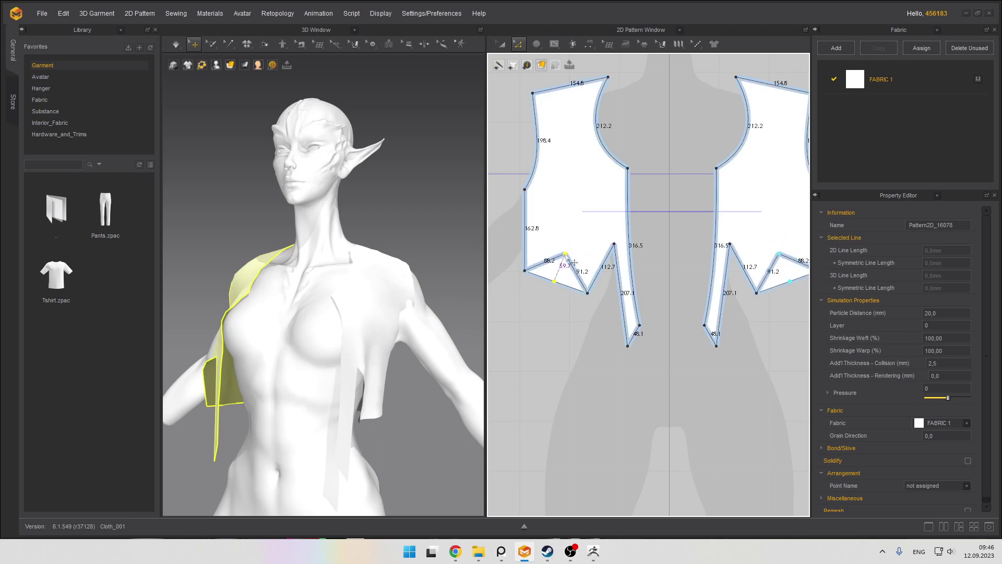
scroll(573, 262, "up", 2)
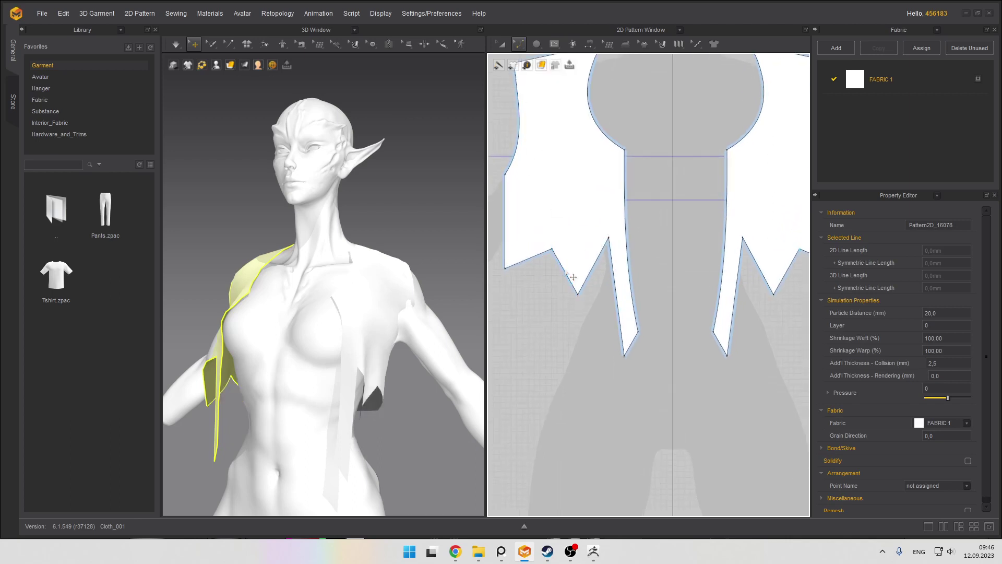
Move the side edge's lower corner outward, curve both notch segments of the hem, and bend the side edge to about 166 mm
left_click_drag(565, 271, 496, 268)
left_click(505, 268)
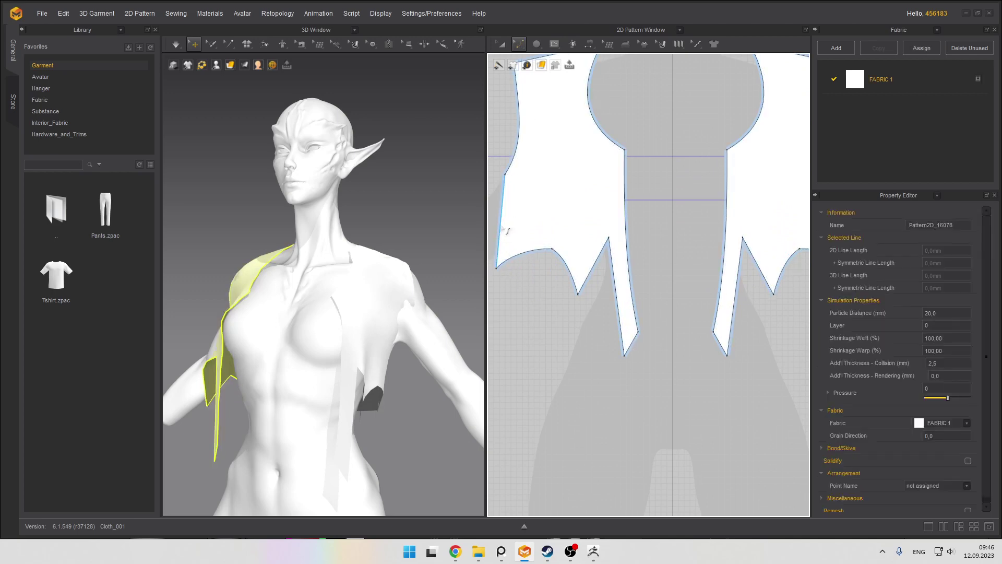
left_click_drag(502, 228, 519, 215)
scroll(520, 215, "down", 3)
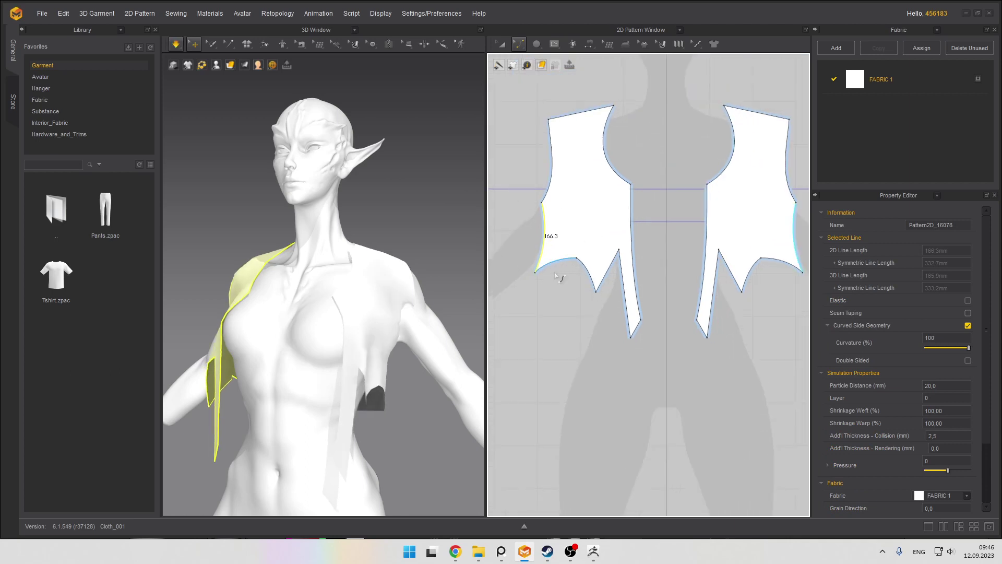
Examine the reshaped front hem on the avatar and compare it with the garment on the ZBrush sculpt
scroll(313, 292, "down", 4)
mouse_move(235, 308)
right_mouse_down()
mouse_move(305, 329)
mouse_move(324, 318)
right_mouse_up()
scroll(282, 316, "up", 3)
scroll(305, 329, "down", 3)
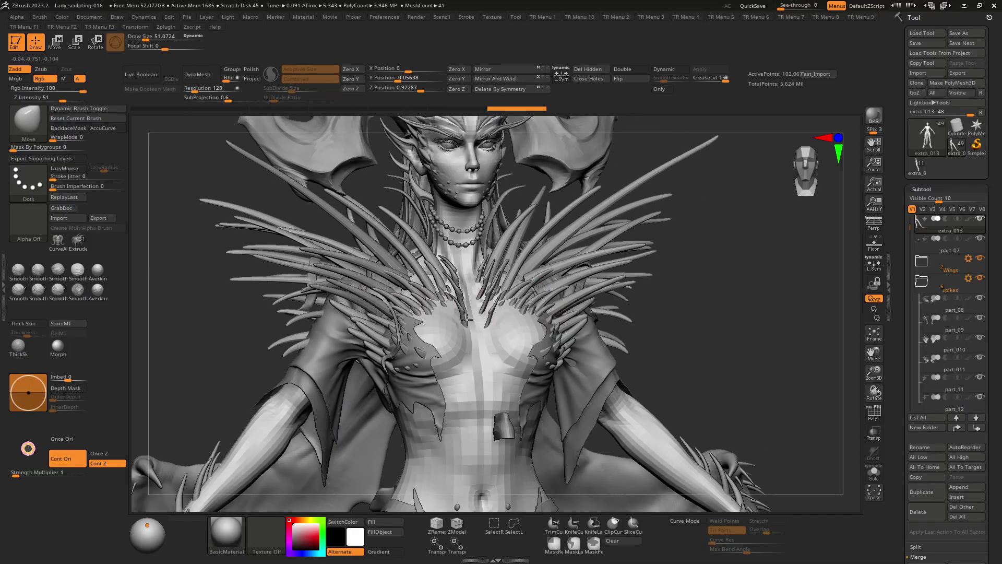
right_click_drag(466, 319, 512, 307)
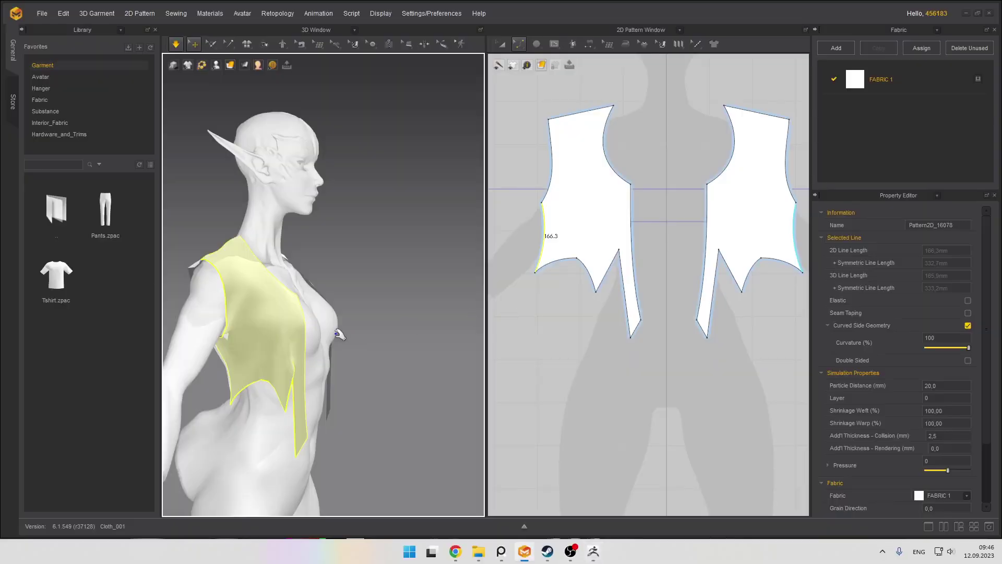
right_click_drag(339, 334, 322, 322)
scroll(277, 285, "down", 1)
Toggle the simulation and tug the back panel near its lower outer corner to settle it on the avatar
key("space")
left_click(251, 268)
left_click(319, 257)
key("space")
left_click(253, 377)
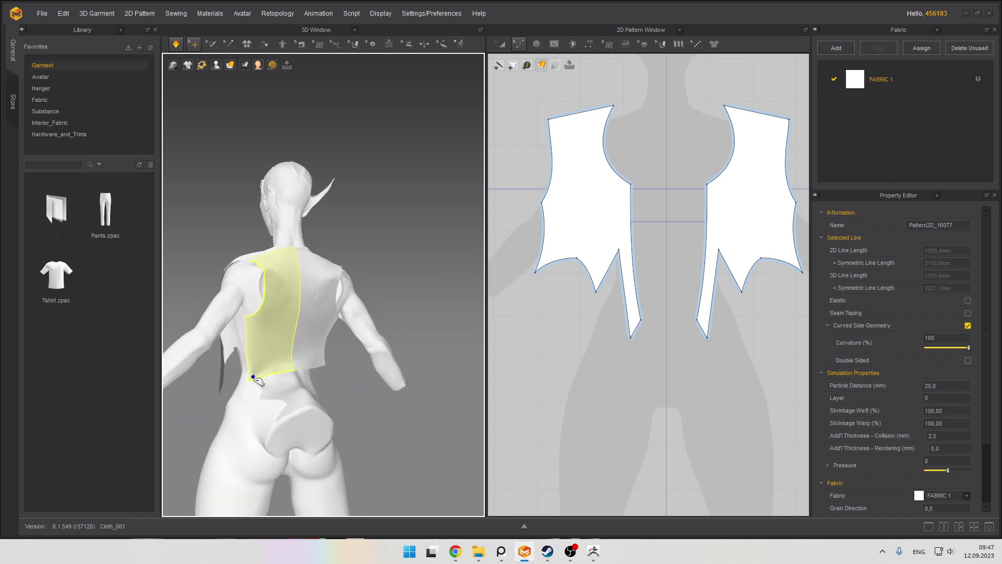
Compare the back panel's fit around the shoulders and armholes with the side and back of the ZBrush sculpt
mouse_move(302, 360)
right_mouse_down()
mouse_move(332, 346)
mouse_move(335, 316)
mouse_move(302, 334)
right_mouse_up()
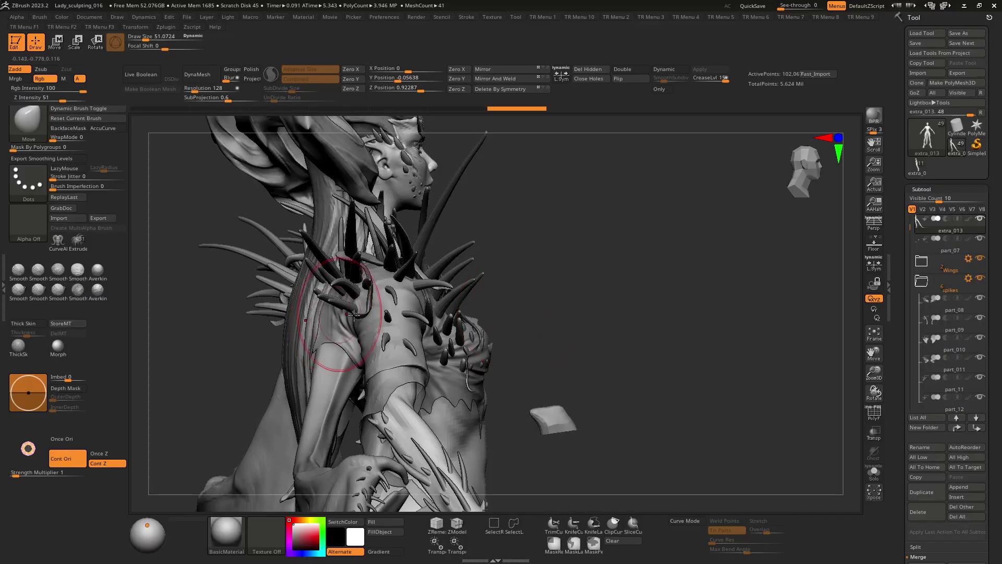
right_click_drag(353, 314, 410, 271)
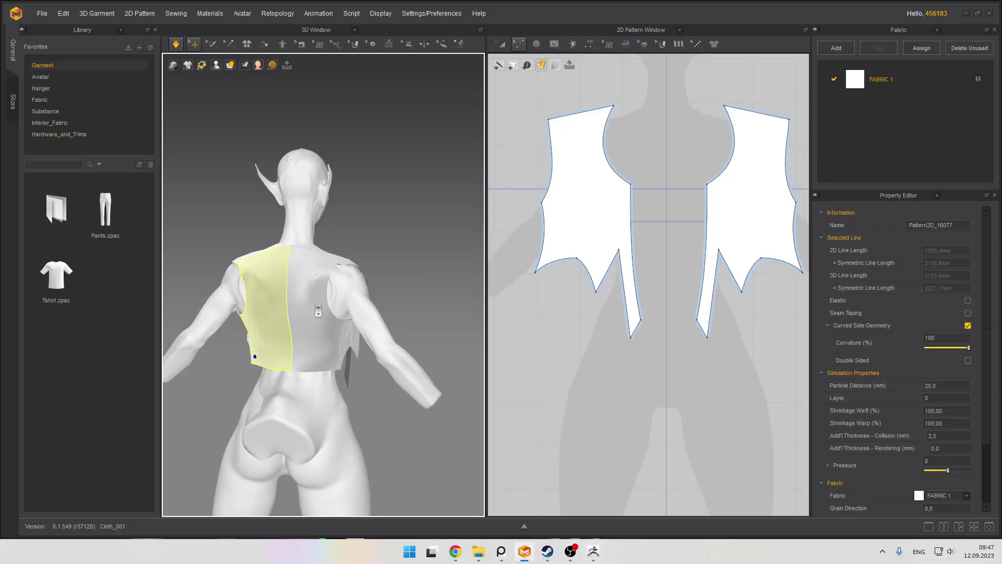
right_click_drag(316, 306, 213, 263)
scroll(330, 291, "up", 3)
key("space")
scroll(523, 270, "down", 1)
key("space")
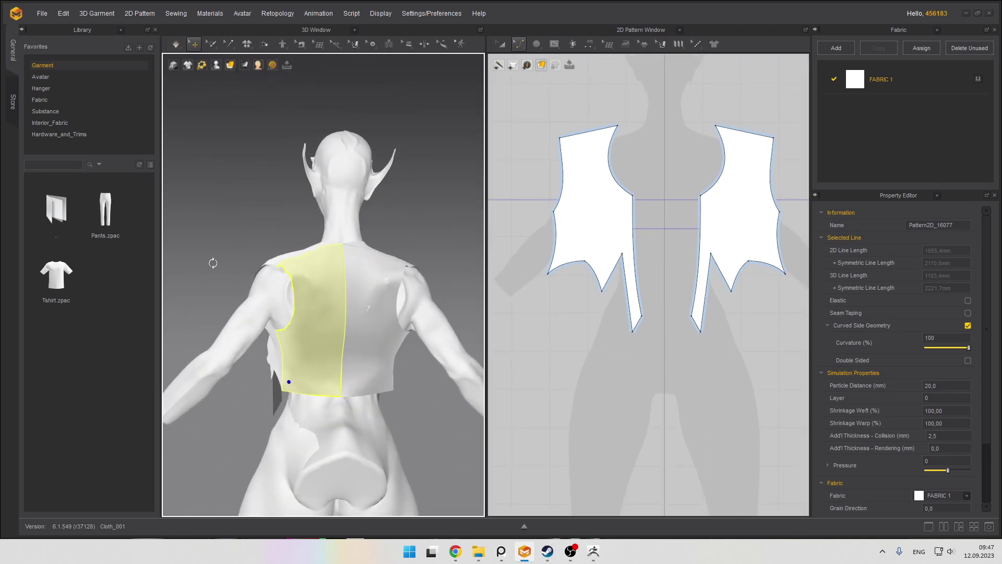
scroll(349, 308, "up", 2)
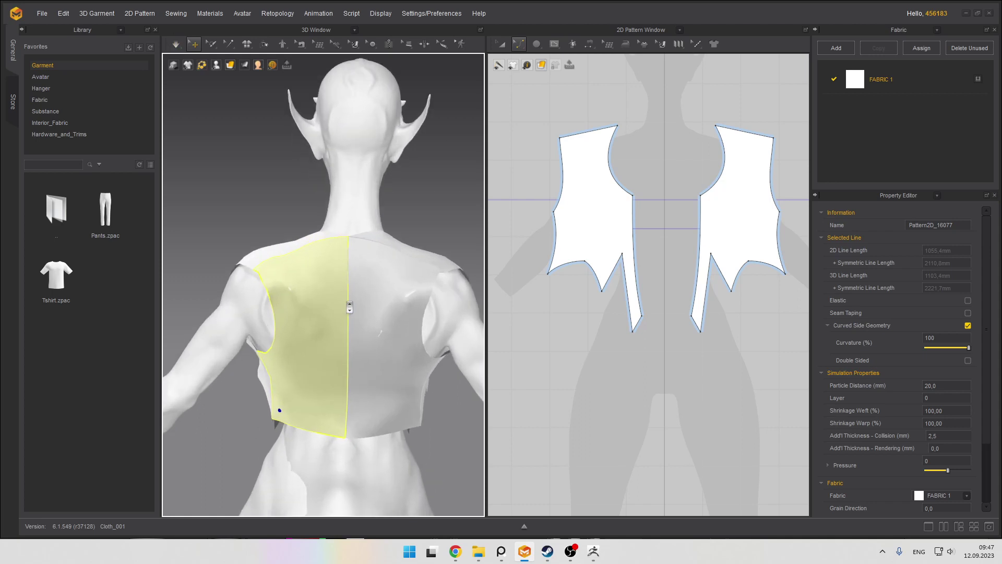
right_click_drag(343, 297, 315, 255)
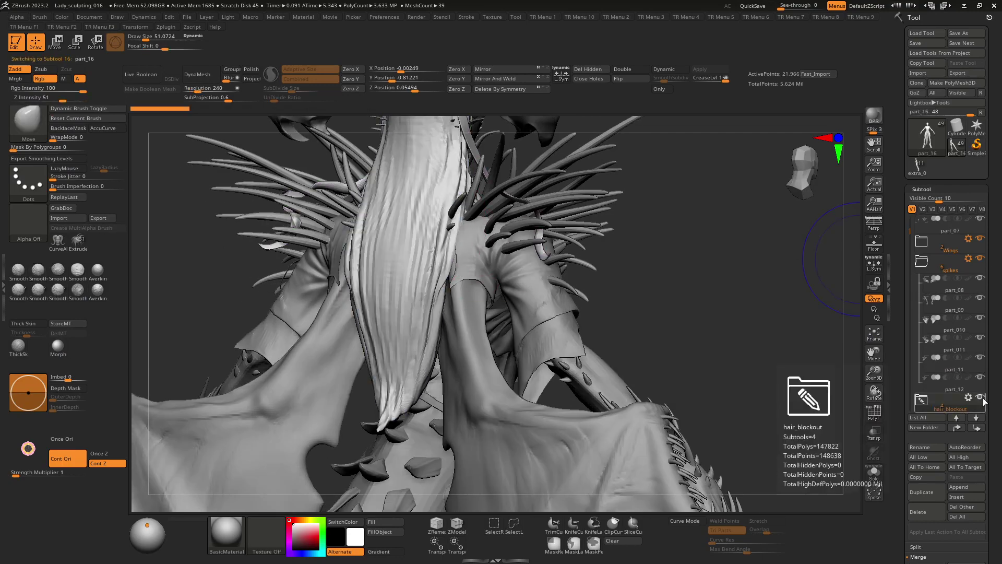
In ZBrush, hide the hair_blockout folder and examine how the sleeved garment sits on the sculpt's back
left_click(931, 289)
mouse_move(429, 219)
right_mouse_down("alt")
mouse_move(422, 293)
mouse_move(443, 295)
mouse_move(459, 267)
mouse_move(450, 263)
mouse_move(452, 315)
mouse_move(398, 328)
right_mouse_up("alt")
key("shift+f")
key("shift+f")
left_click(460, 298, "alt")
right_click_drag(538, 281, 483, 276, "alt")
mouse_move(484, 276)
right_mouse_down("ctrl")
mouse_move(485, 288)
mouse_move(517, 296)
mouse_move(524, 284)
mouse_move(522, 292)
right_mouse_up("ctrl")
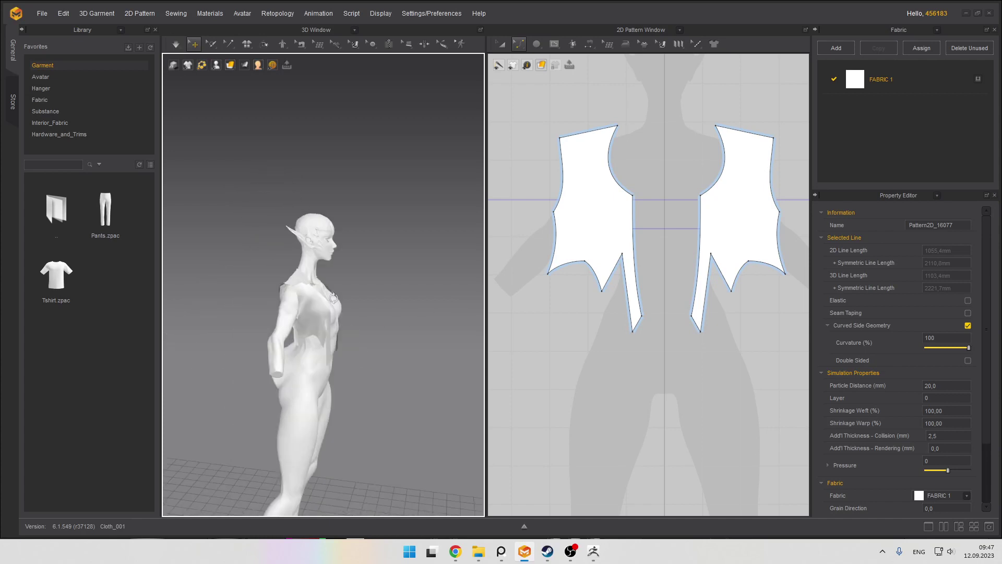
Back in Marvelous Designer, run the simulation and select the front panel at its long hanging strip
scroll(398, 334, "up", 3)
right_click_drag(334, 298, 277, 344)
key("space")
middle_click_drag(277, 344, 326, 333)
scroll(327, 333, "up", 3)
left_click(313, 349)
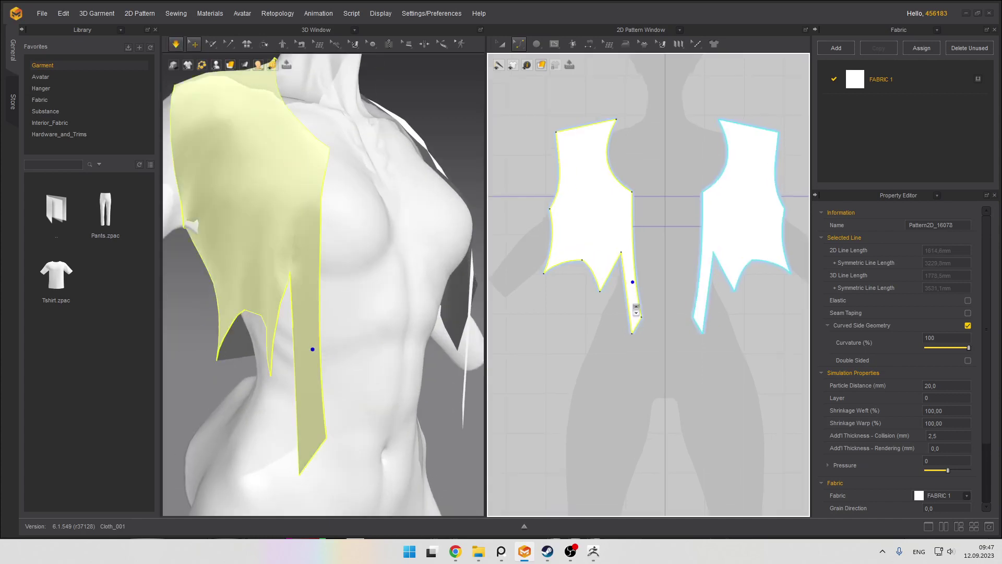
Nudge the tip of the front panel's long strip and curve its slanted end edge inward to about 52 mm
scroll(631, 284, "up", 4)
left_click(596, 439)
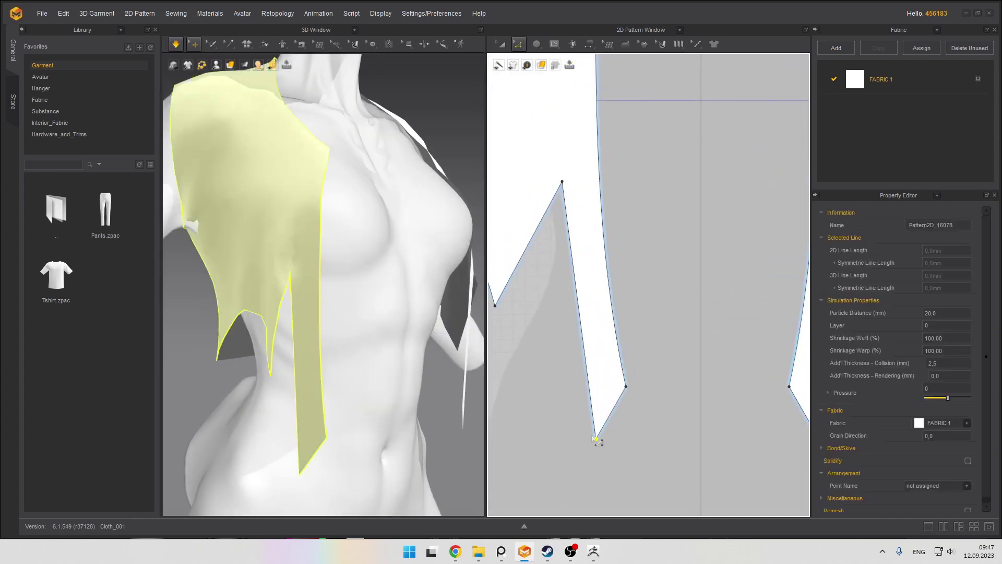
left_click_drag(597, 439, 612, 426)
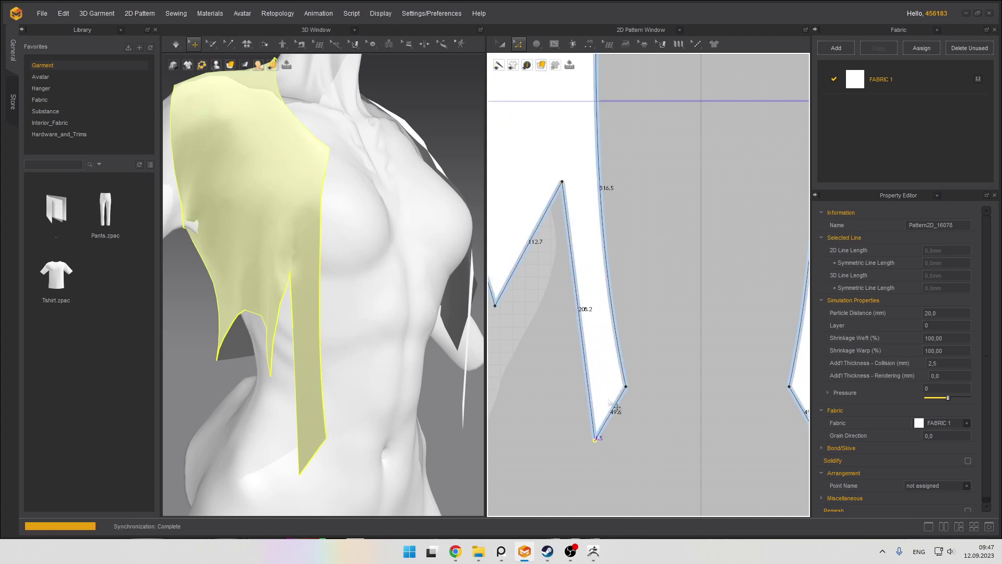
left_click(615, 408)
scroll(621, 400, "down", 2)
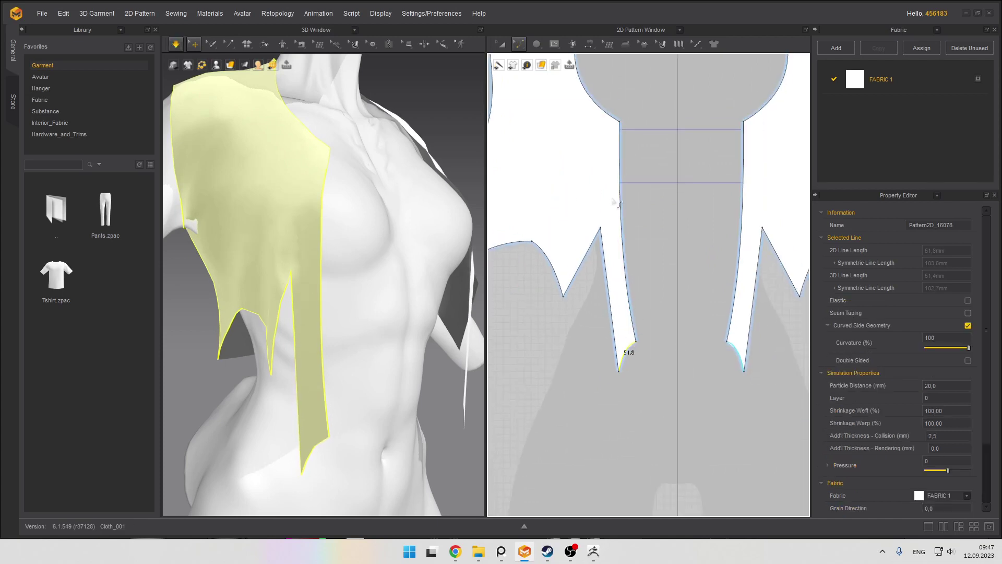
scroll(565, 63, "up", 1)
scroll(324, 287, "down", 2)
Examine the simulated front panel from the side and the back panel and shoulder seam from behind
right_click_drag(281, 297, 356, 299)
scroll(293, 298, "up", 2)
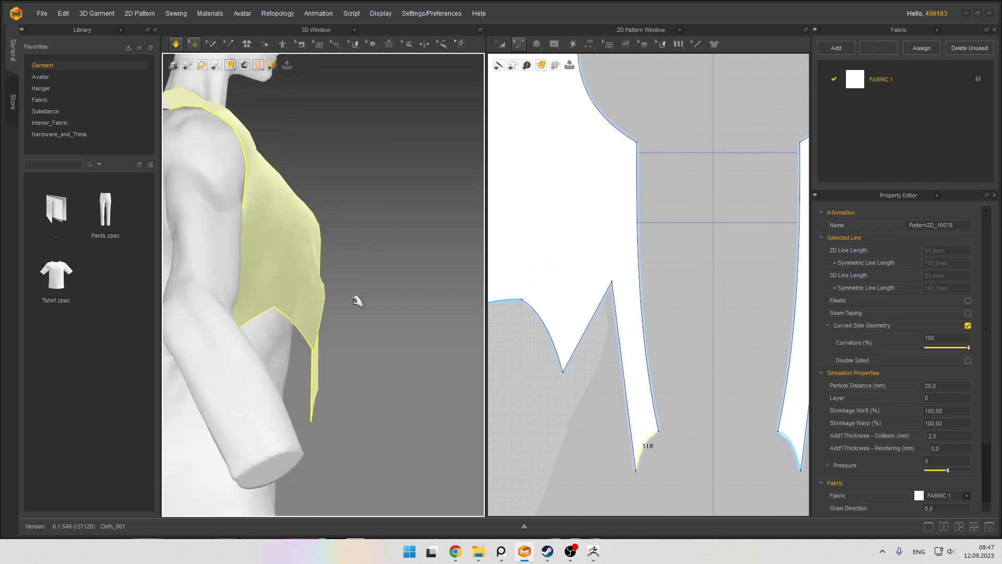
scroll(559, 288, "down", 1)
key("space")
middle_click_drag(558, 289, 715, 339)
scroll(643, 307, "down", 1)
scroll(642, 307, "down", 1)
middle_click_drag(642, 308, 618, 322)
scroll(389, 318, "down", 2)
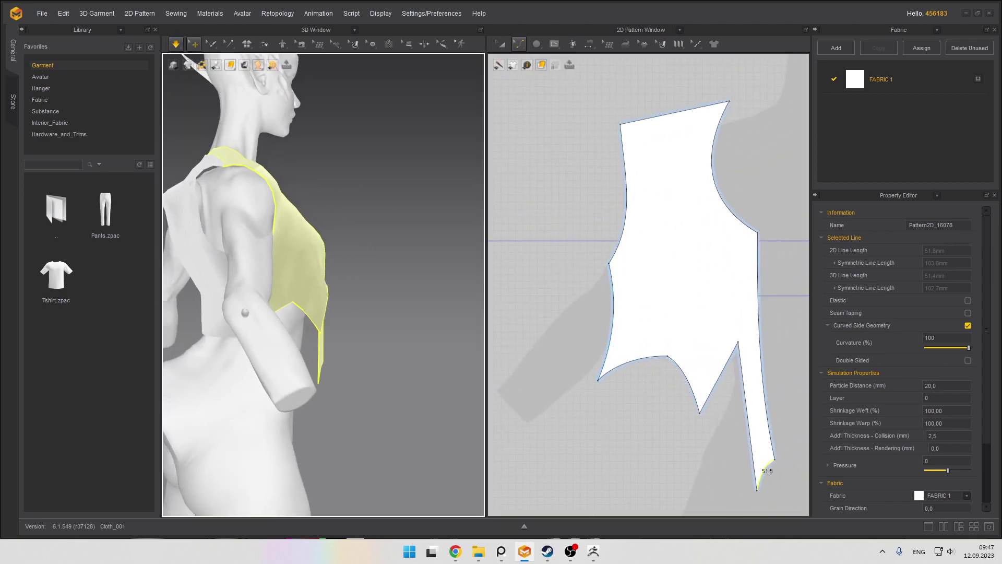
right_click_drag(246, 313, 355, 300)
scroll(308, 288, "down", 1)
scroll(308, 287, "down", 1)
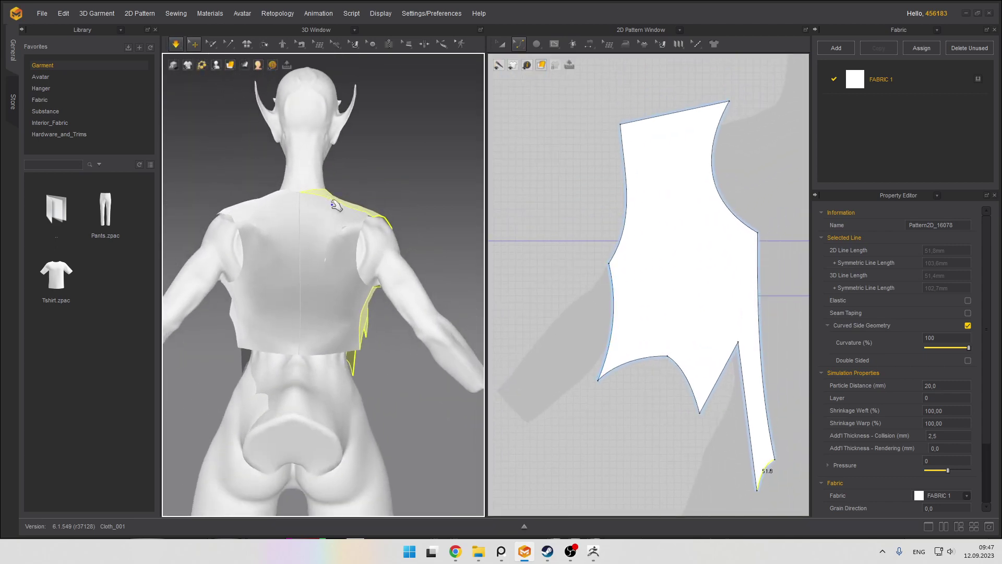
scroll(305, 221, "up", 2)
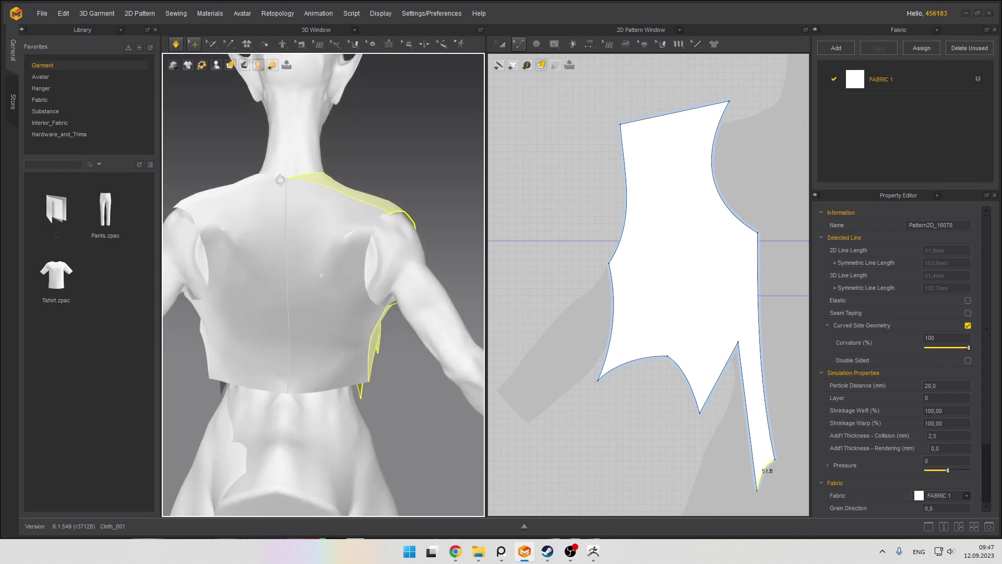
right_click_drag(281, 180, 374, 157)
Try drawing a Line (3D Pattern) from the back panel's hem up over the shoulder and onto the front panel
right_click(368, 158)
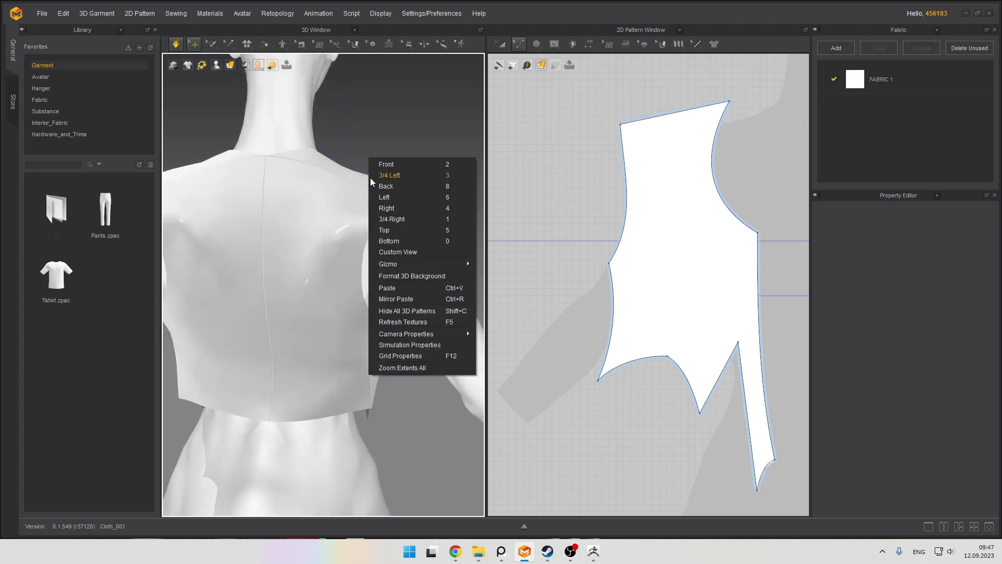
left_click(334, 44)
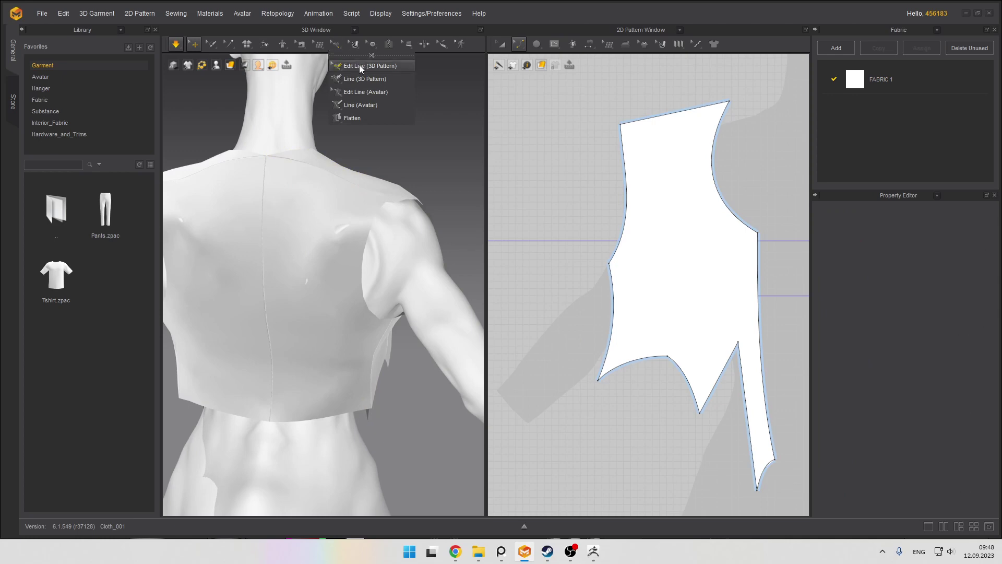
left_click(351, 81)
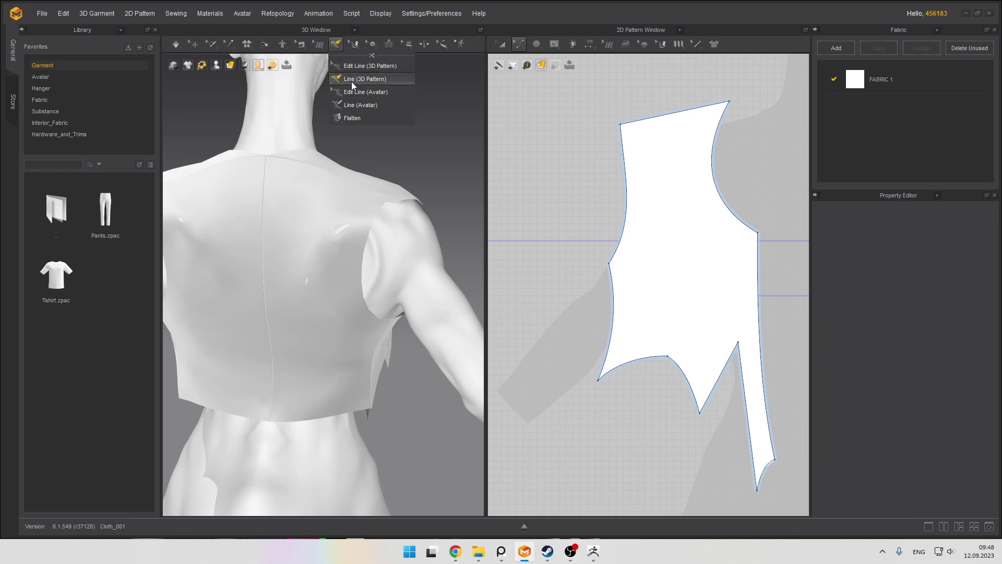
left_click(335, 415)
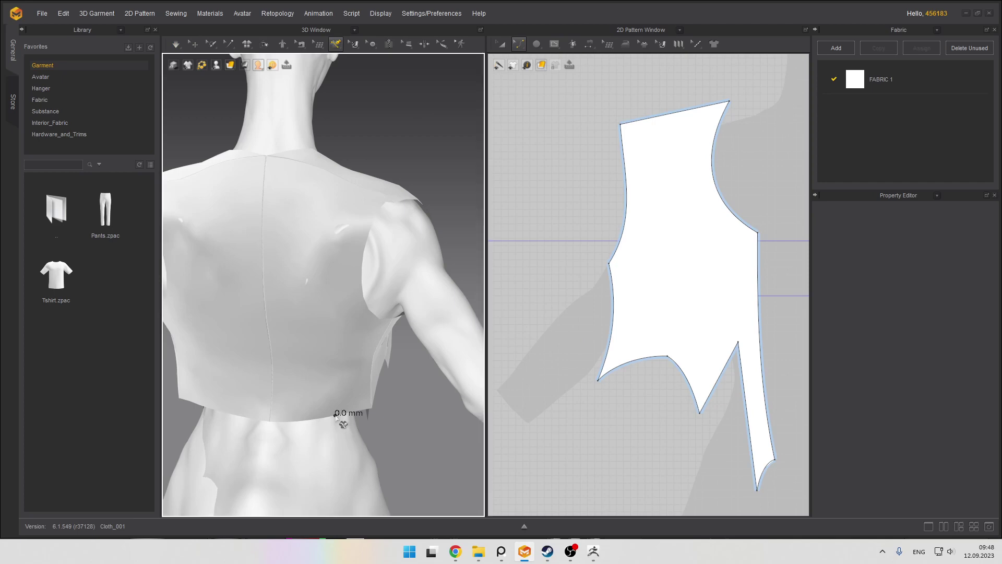
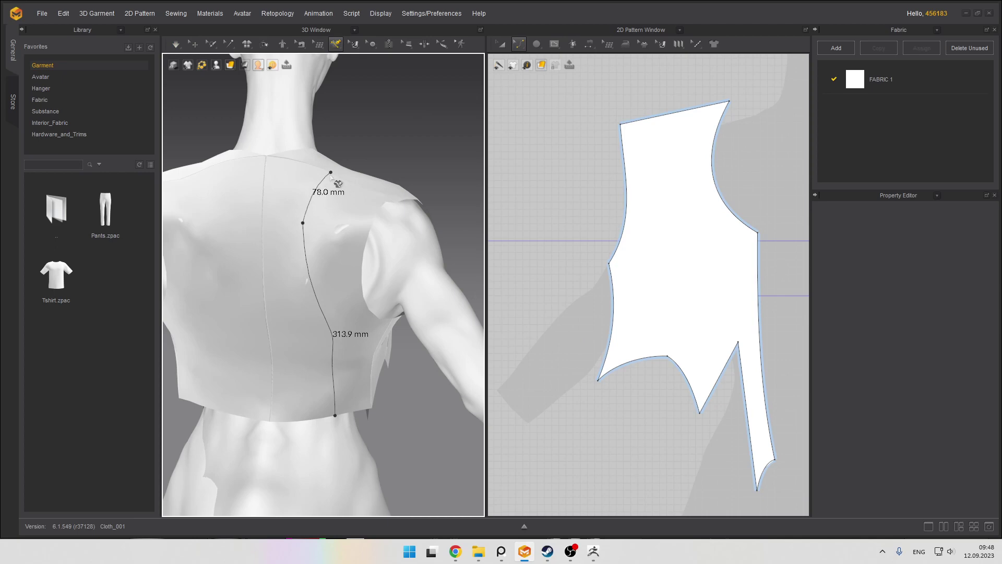
right_click_drag(347, 151, 210, 229)
middle_click_drag(246, 323, 288, 269)
left_click(291, 317)
scroll(302, 273, "down", 5)
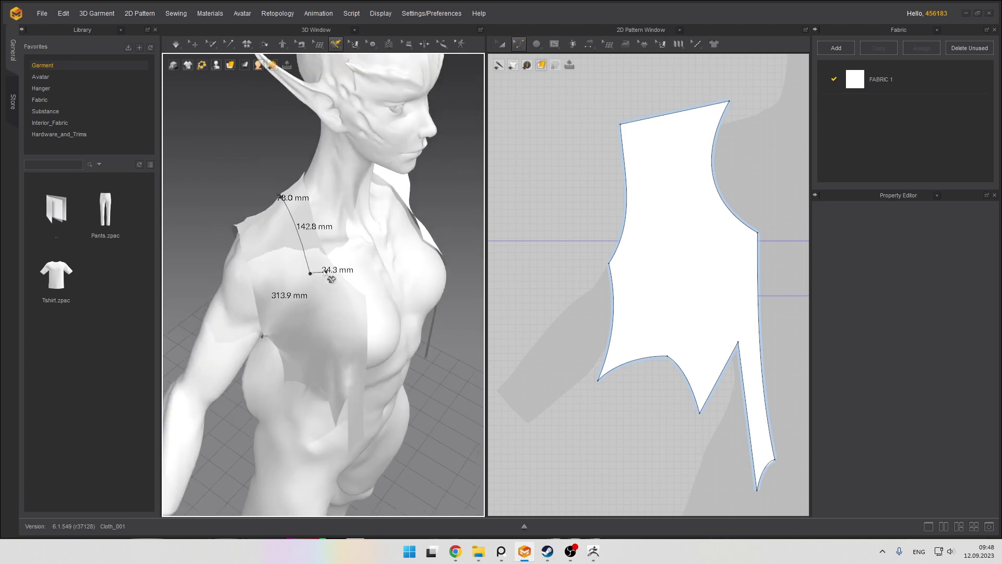
right_click_drag(301, 242, 334, 300)
Draw a shorter 3D pattern line down the lower back panel with segments of about 19 mm and 125 mm
scroll(333, 299, "up", 5)
left_click(309, 394)
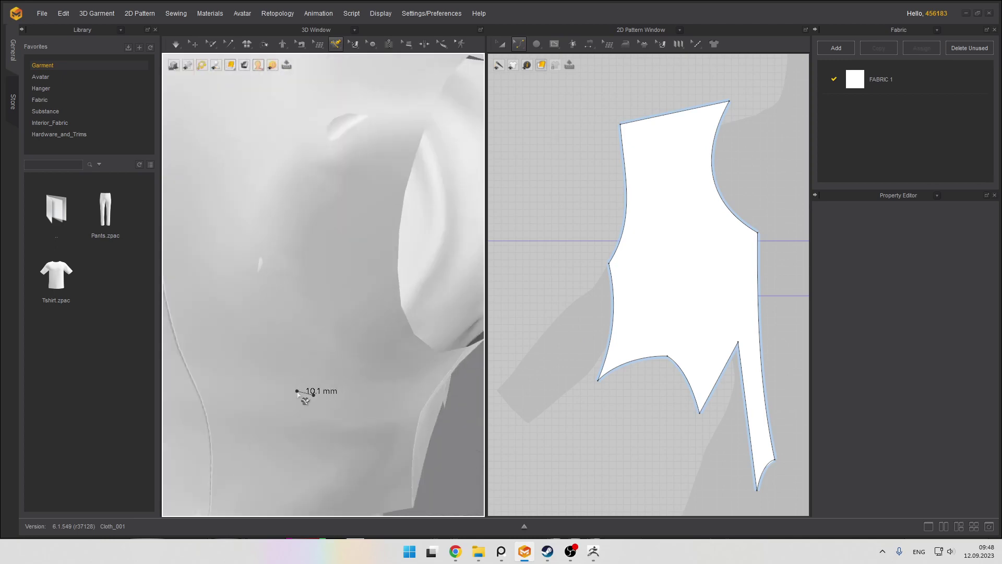
left_click(311, 417)
scroll(313, 419, "down", 3)
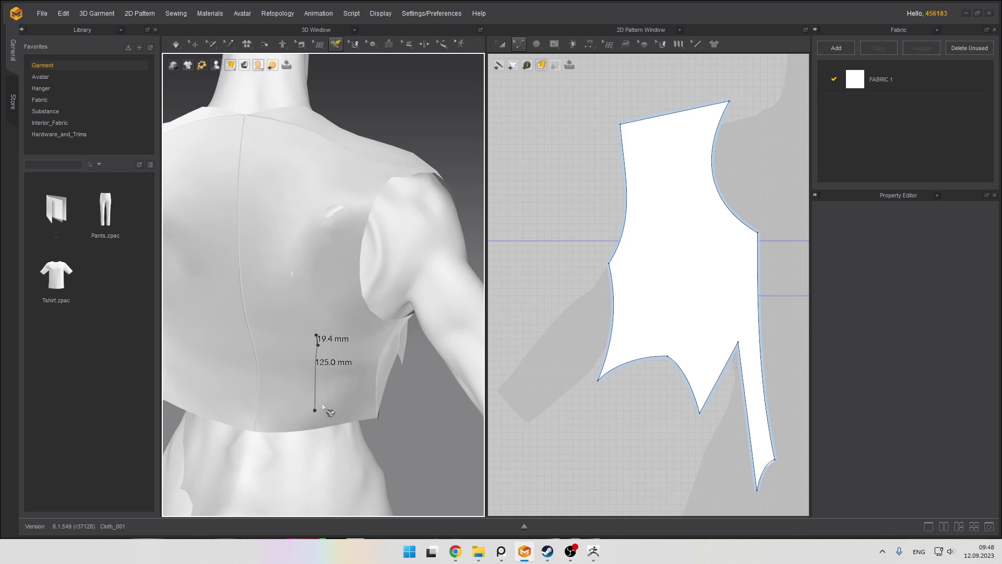
left_click(376, 361)
scroll(374, 345, "down", 3)
Switch to ZBrush, examine the sleeved garment and straps across the sculpt's back, and select the wings
left_click(593, 552)
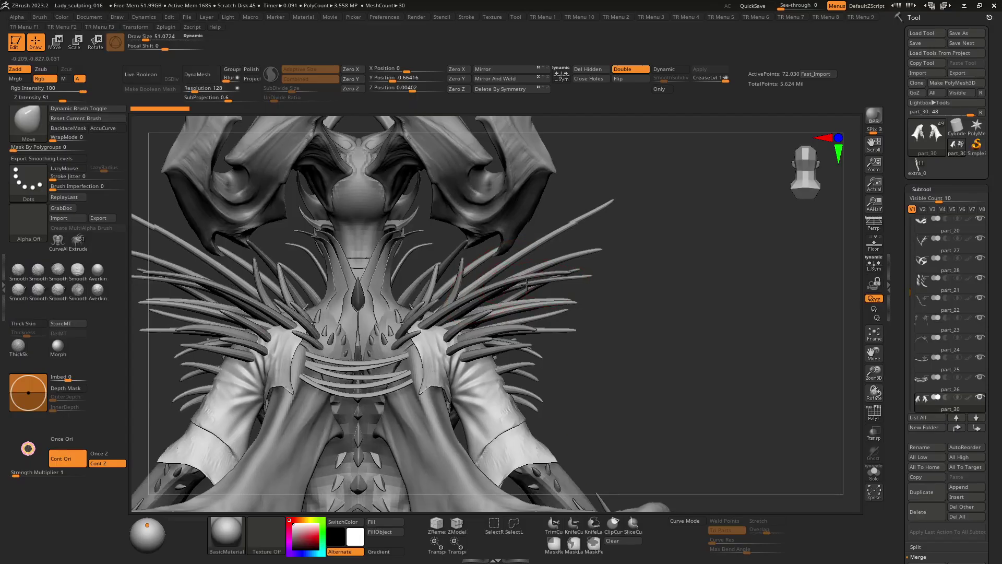
right_click_drag(593, 313, 425, 286, "shift")
right_click_drag(558, 320, 689, 327)
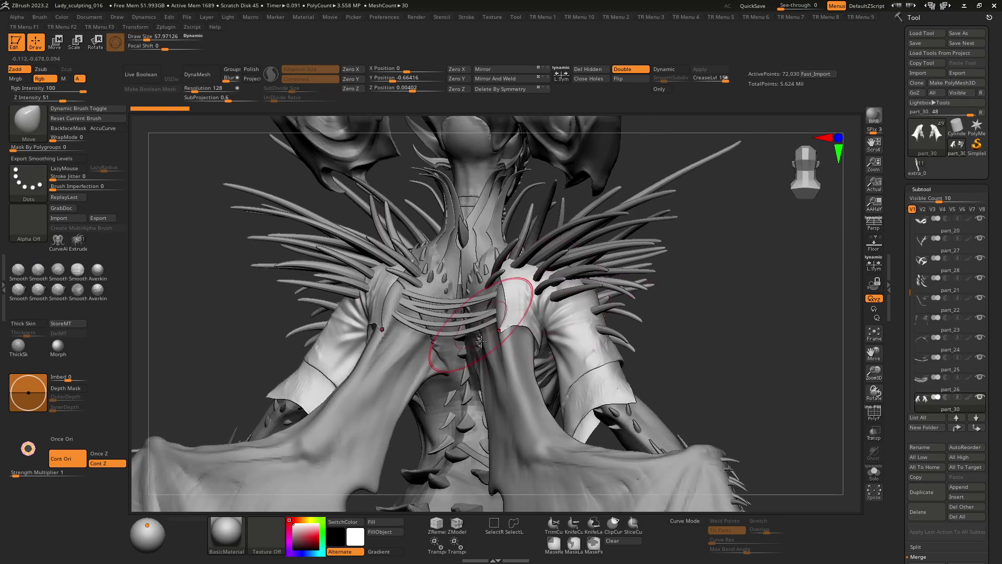
left_click(508, 355, "alt")
right_click_drag(671, 366, 743, 255, "alt")
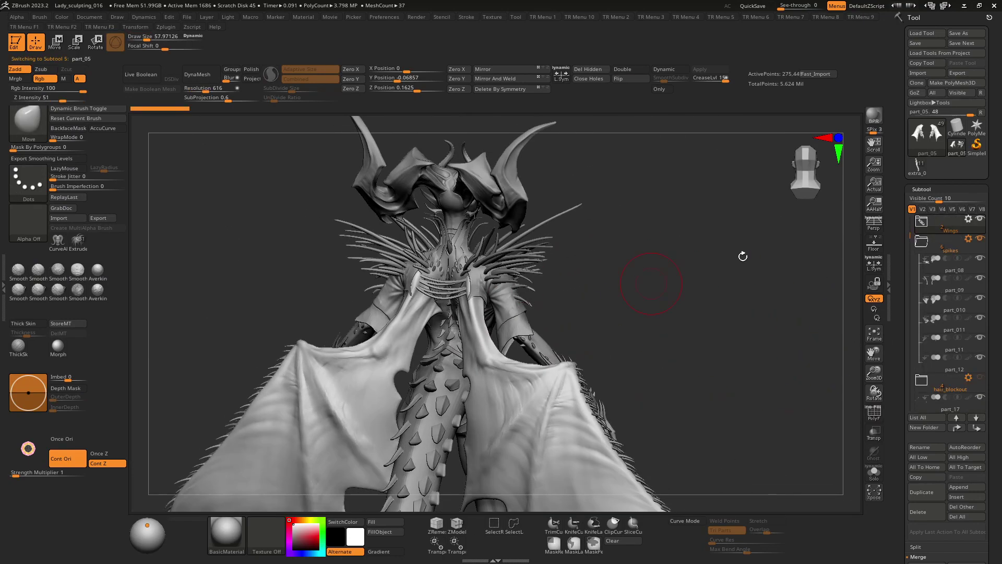
Switch to the extra_014 tool containing the body and separate extra parts, toggling the polyframe display on and off
left_click(917, 166)
left_click_drag(897, 174, 897, 151)
key("shift+f")
key("shift+f")
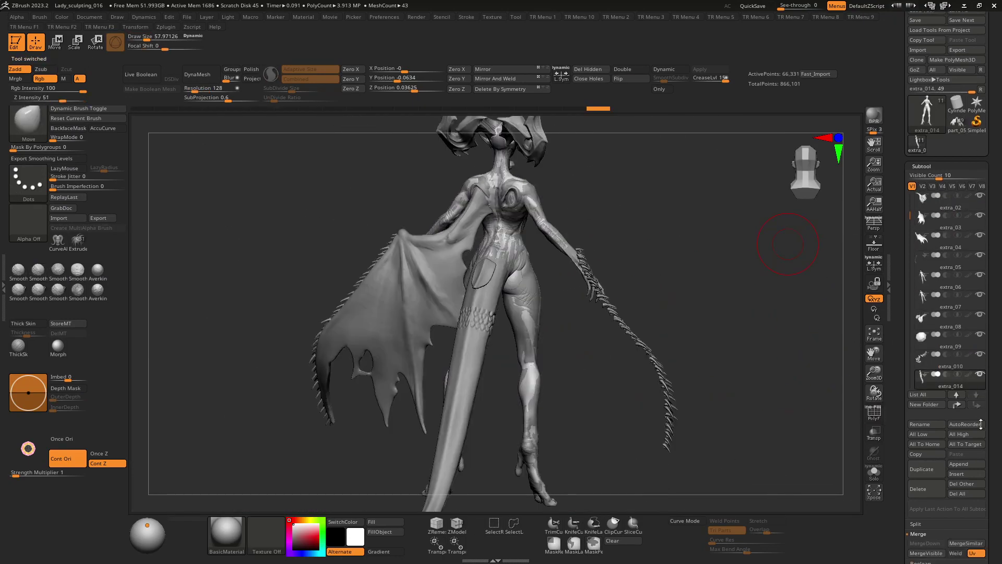
Insert the wings mesh part_06 into the tool as a new subtool and isolate it in the viewport
left_click(951, 477)
left_click(875, 437)
key("shift+s")
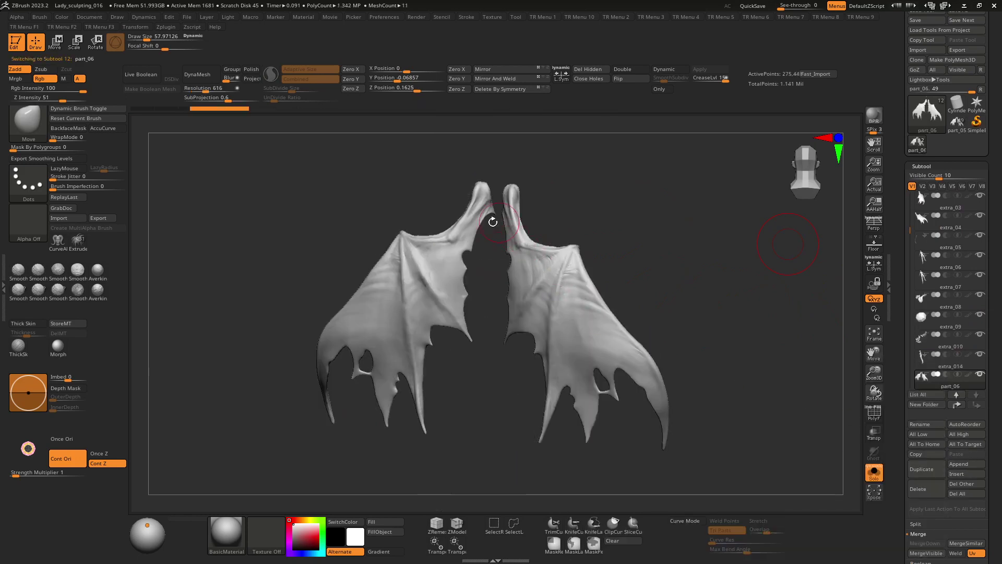
Remove one of the two wings with Delete By Symmetry and show the remaining wing's polyframe
right_click_drag(492, 222, 482, 269, "alt")
left_click(504, 89)
right_click_drag(548, 219, 574, 277, "ctrl")
key("shift+f")
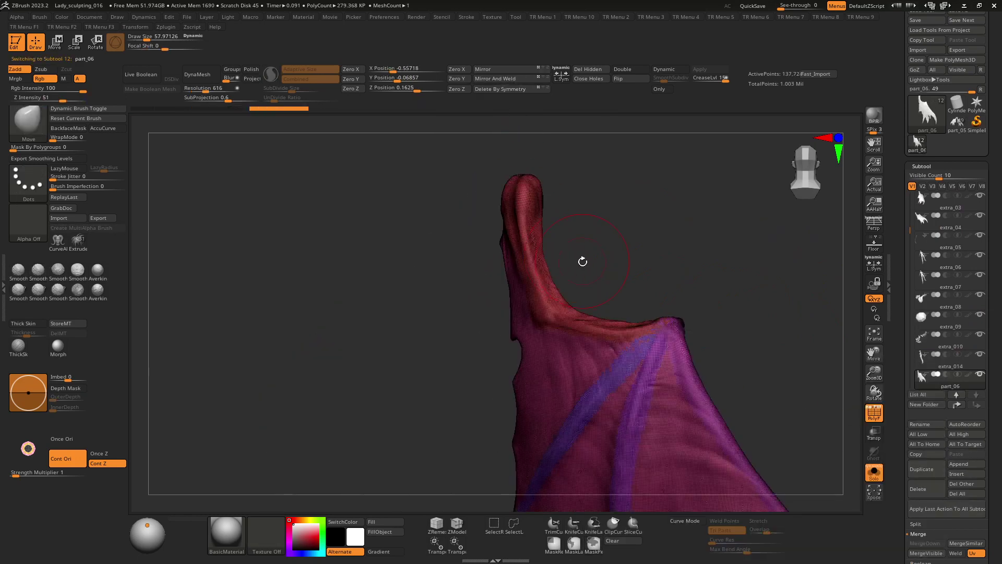
Pre-process the single wing and reduce its polygon count with Decimate Current, with the polyframe hidden
key("7")
left_click(557, 334)
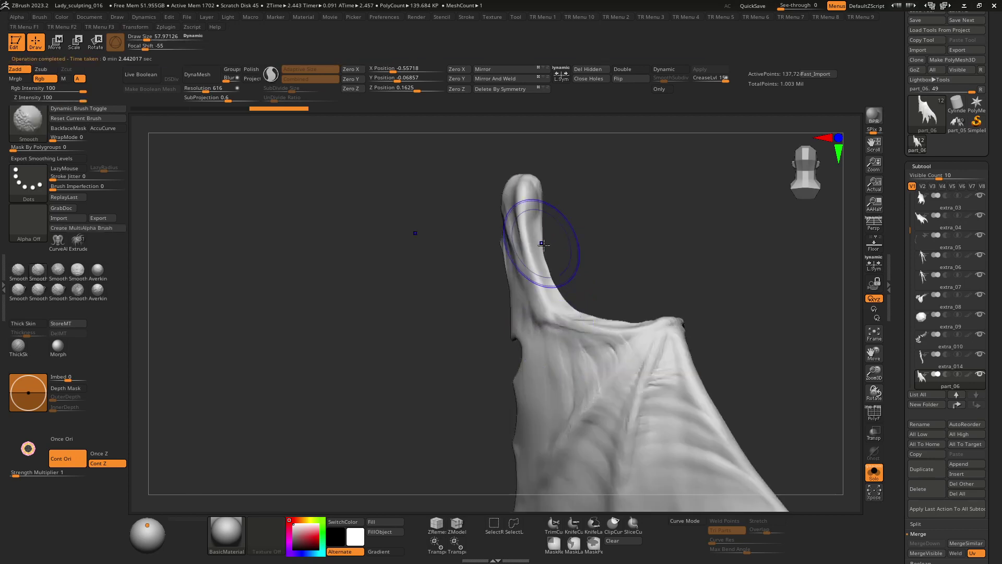
key("7")
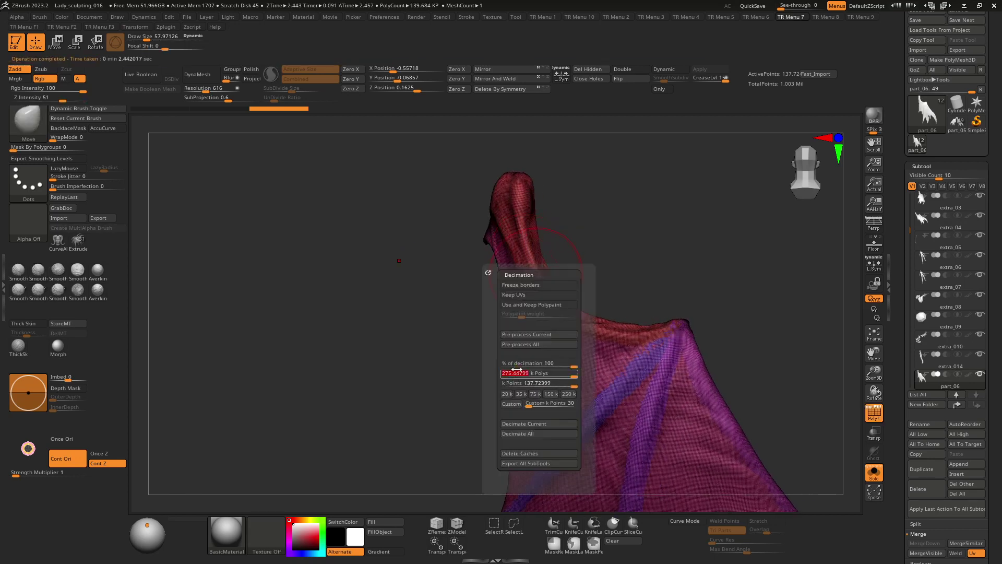
left_click(509, 423)
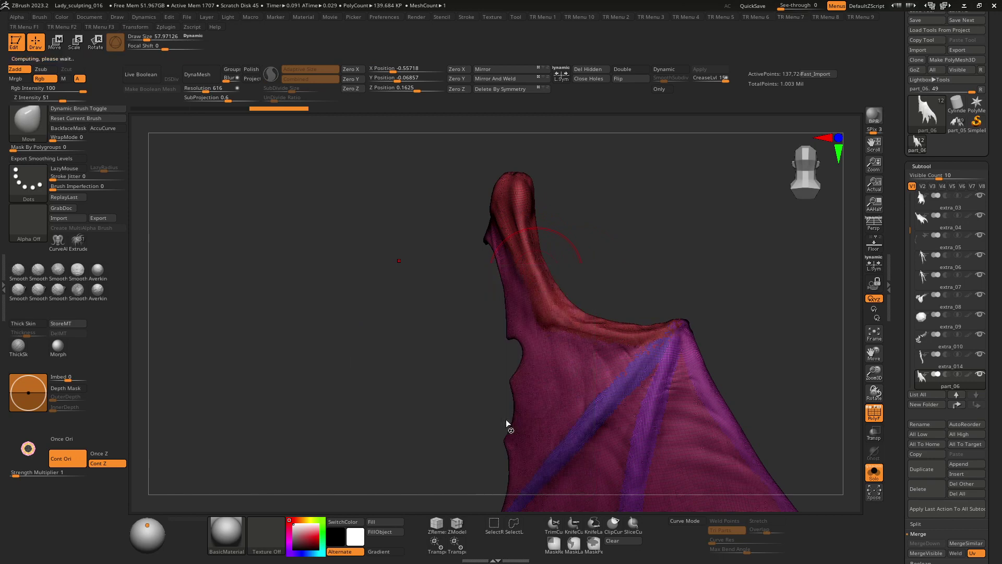
key("shift+f")
Hide all of the wing except its upper base with SelectLasso, delete the hidden part and close the holes
left_click(513, 525, "ctrl+shift")
right_click_drag(587, 397, 579, 284, "ctrl")
mouse_move(565, 291)
left_mouse_down("ctrl+alt+shift")
mouse_move(714, 514)
mouse_move(616, 295)
left_mouse_up("ctrl+alt+shift")
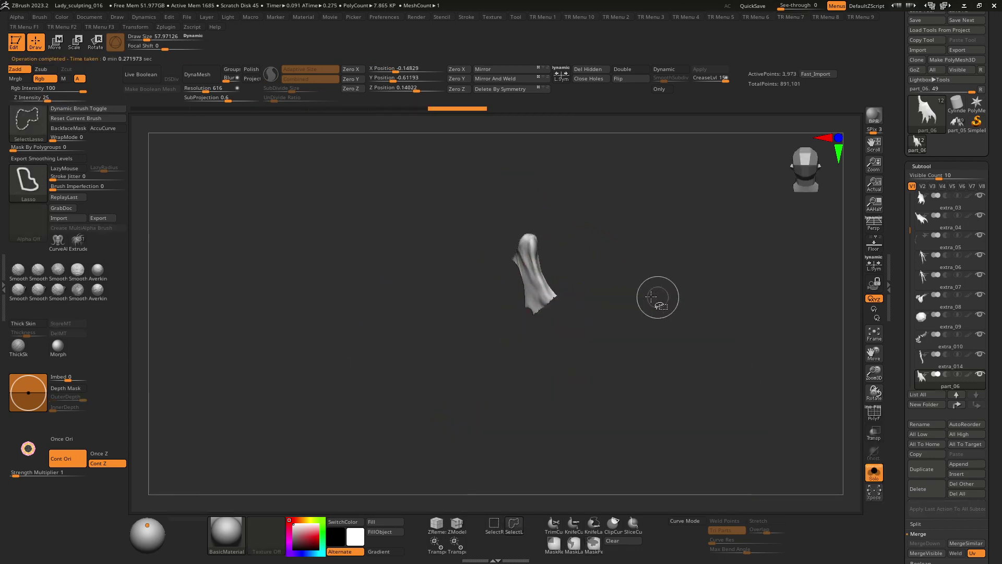
left_click(595, 69)
left_click(592, 79)
mouse_move(537, 320)
right_mouse_down("ctrl")
mouse_move(571, 327)
mouse_move(579, 307)
right_mouse_up("ctrl")
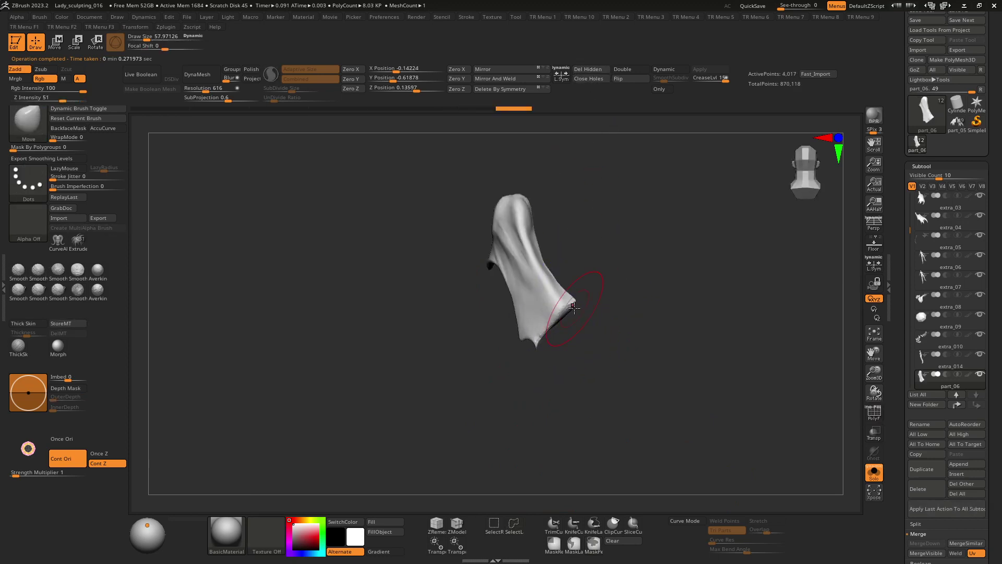
Mirror and weld the wing base to the other side, and check both bases against the full sculpt
left_click(519, 79)
key("alt+s")
right_click_drag(528, 229, 626, 284, "alt")
key("shift+f")
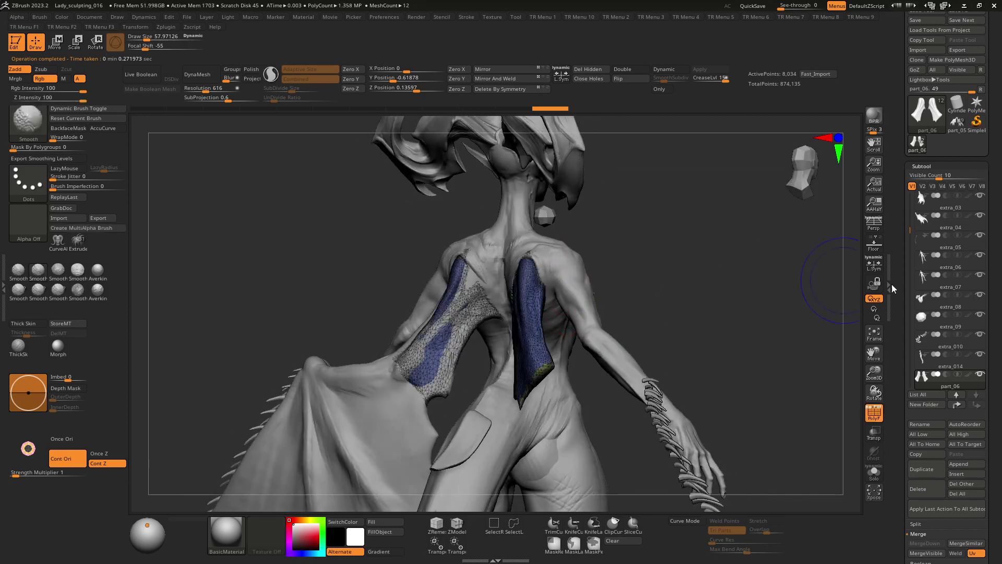
key("shift+f")
Isolate the extra_014 body subtool and merge the wing bases into it with MergeDown
left_click(930, 359)
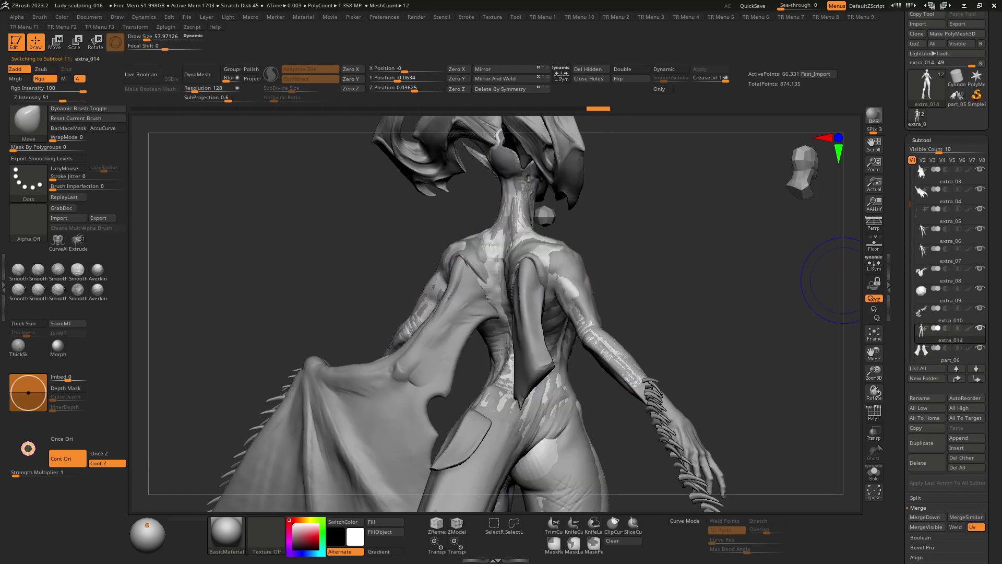
left_click(874, 473)
left_click(923, 516)
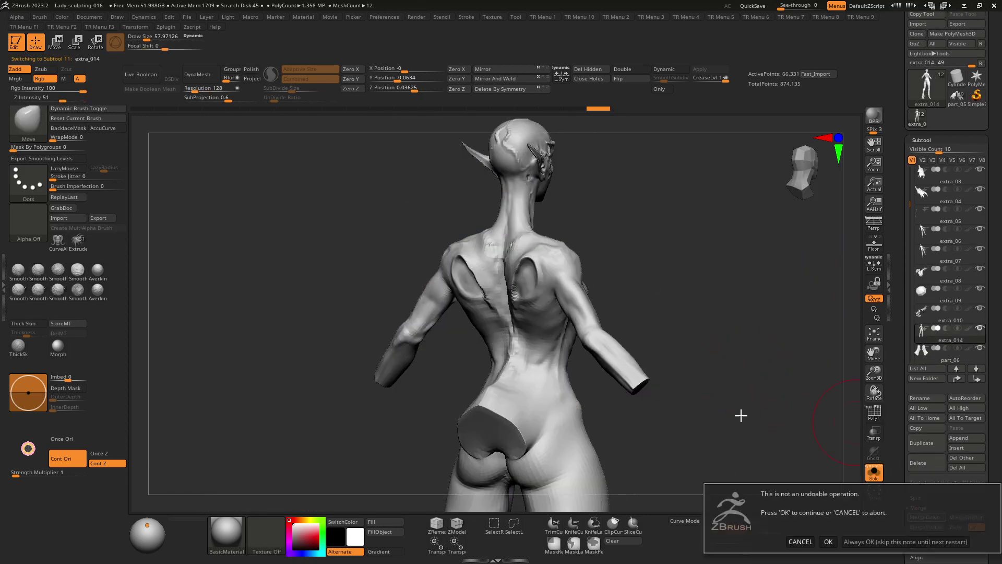
left_click(828, 541)
Activate the Move brush and try smoothing the merged body's upper back around the wing bases
key("shift+f")
key("shift+f")
right_click_drag(527, 219, 594, 296, "shift")
key("shift+f")
key("b")
key("m")
key("v")
key("shift+f")
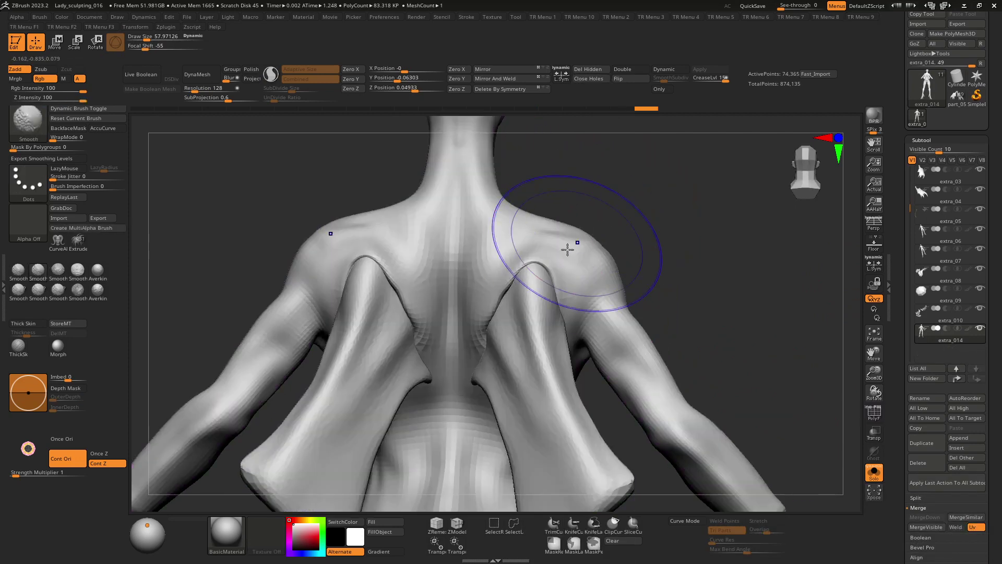
right_click_drag(454, 207, 448, 137, "ctrl")
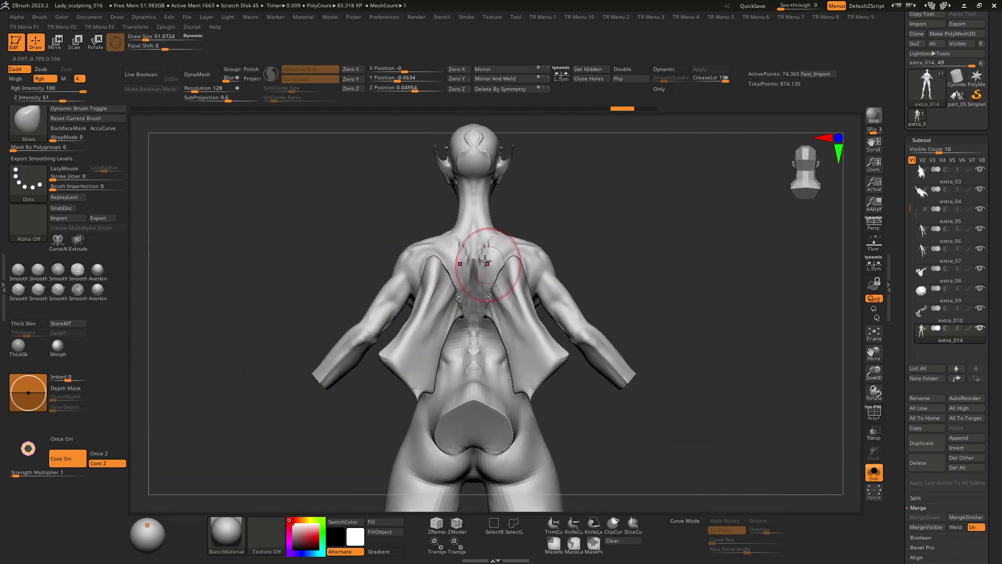
Examine the merged body from the front, side and back, checking the face, torso and attached wing bases
key("shift+f")
key("shift+f")
right_click_drag(390, 168, 496, 172, "shift")
right_click_drag(449, 120, 447, 174, "ctrl")
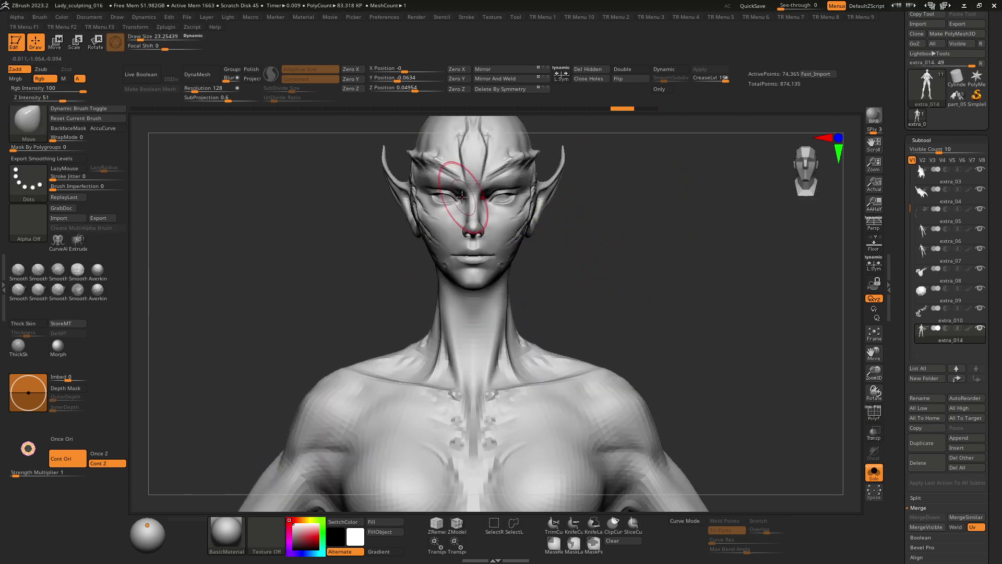
right_click_drag(441, 261, 439, 222, "ctrl")
right_click_drag(438, 230, 491, 237)
mouse_move(447, 317)
right_mouse_down("alt")
mouse_move(467, 264)
mouse_move(447, 244)
right_mouse_up("alt")
key("shift+f")
key("shift+f")
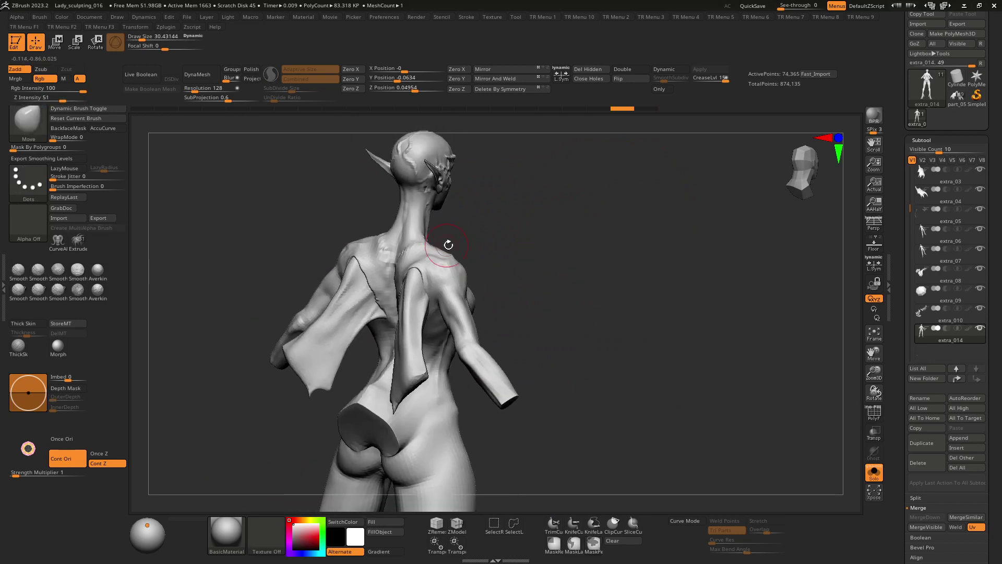
key("ctrl+shift+z")
mouse_move(516, 248)
right_mouse_down()
mouse_move(465, 254)
mouse_move(525, 254)
right_mouse_up()
key("shift+f")
key("shift+f")
Export the merged body to the desktop in OBJ format as avatar_2.obj
left_click_drag(991, 42, 991, 86)
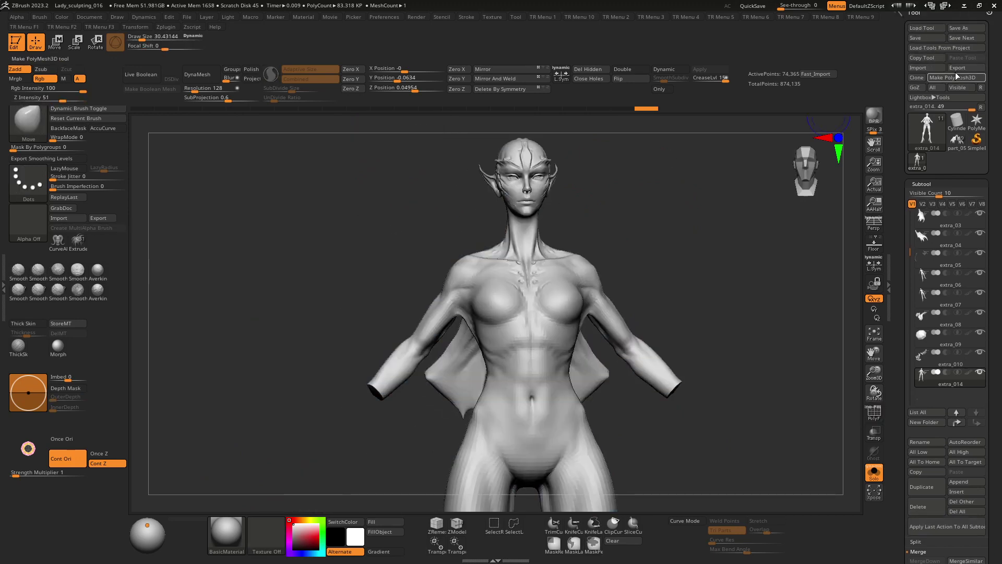
scroll(342, 223, "up", 3)
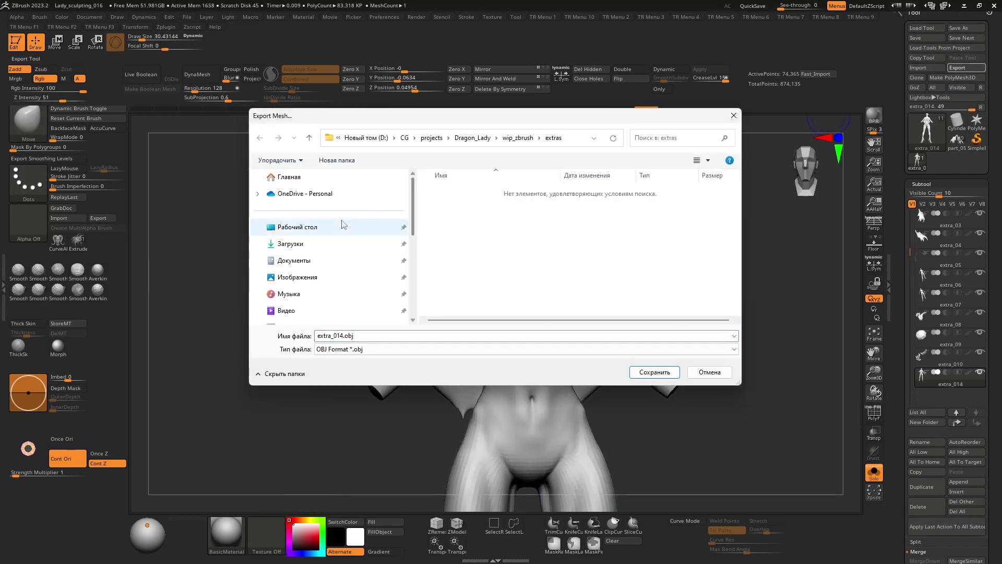
left_click(341, 225)
left_click(412, 335)
type("avatar_")
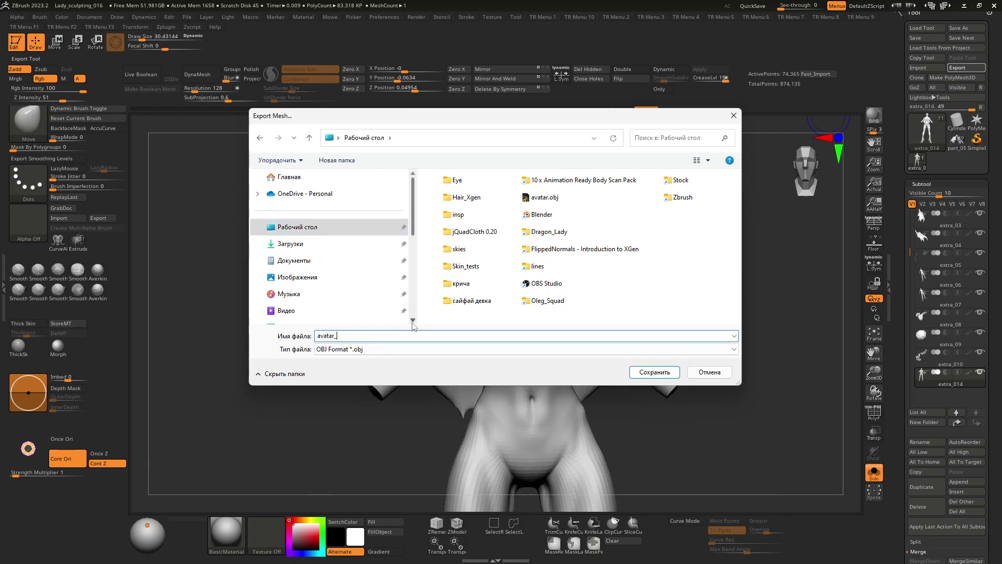
key("Return")
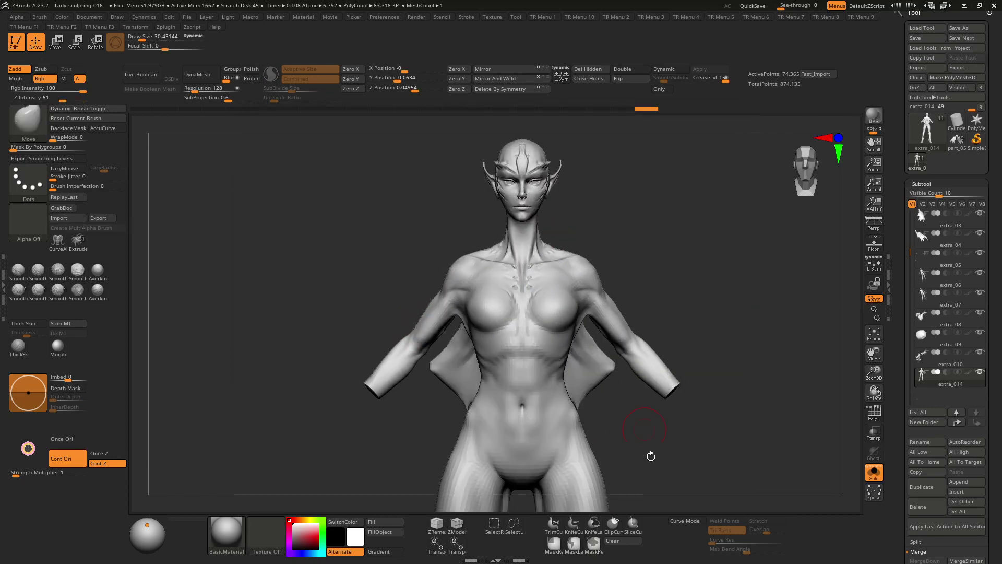
Switch to Marvelous Designer and import avatar_2.obj as the avatar with load type Open, scale m and 100%
key("super")
left_click(524, 551)
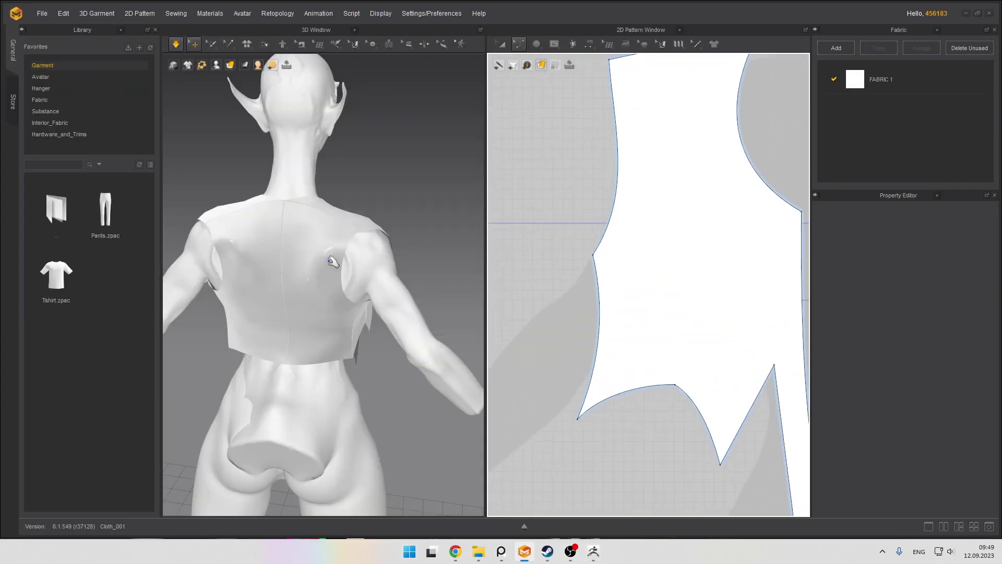
left_click(41, 13)
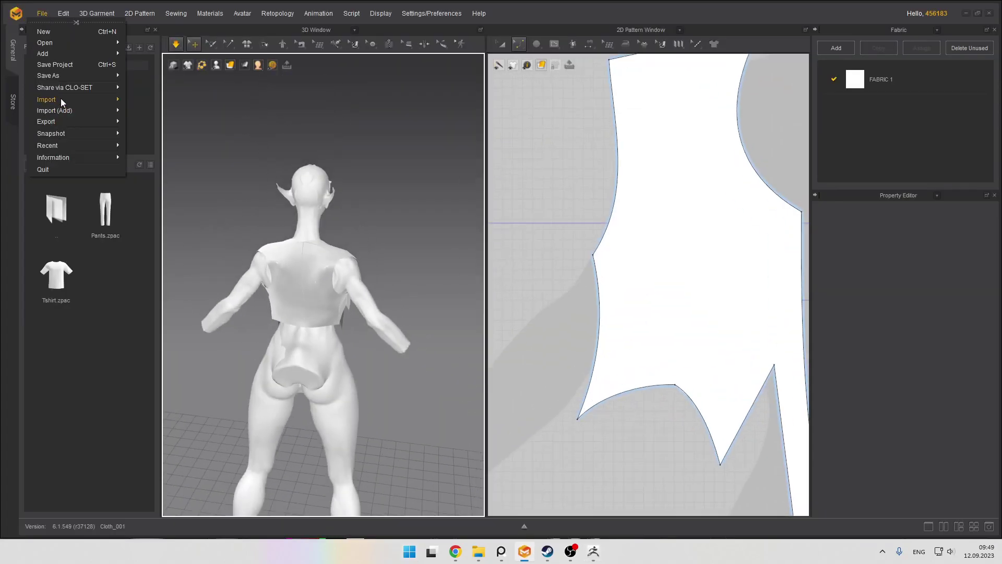
mouse_move(60, 99)
left_click(137, 105)
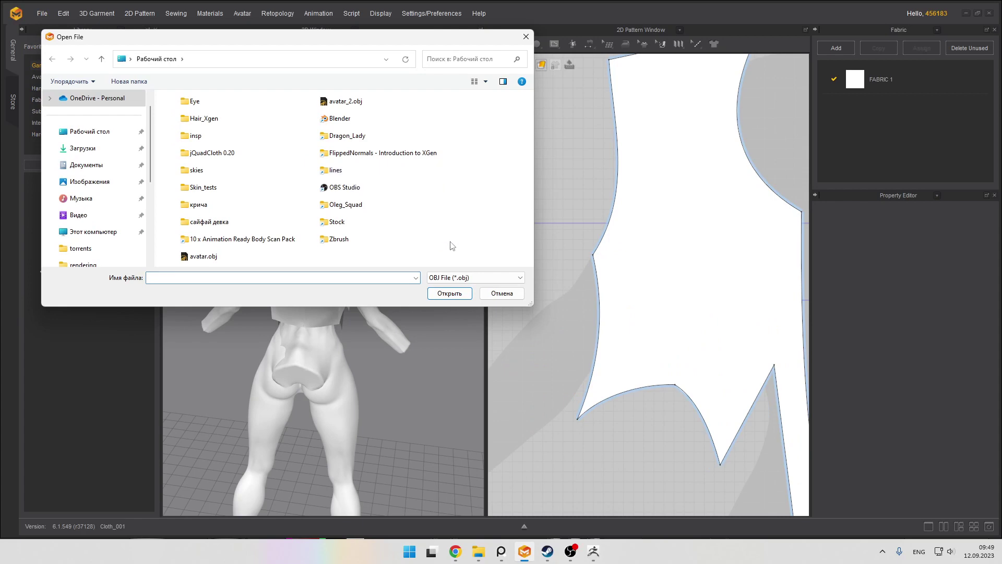
double_click(347, 102)
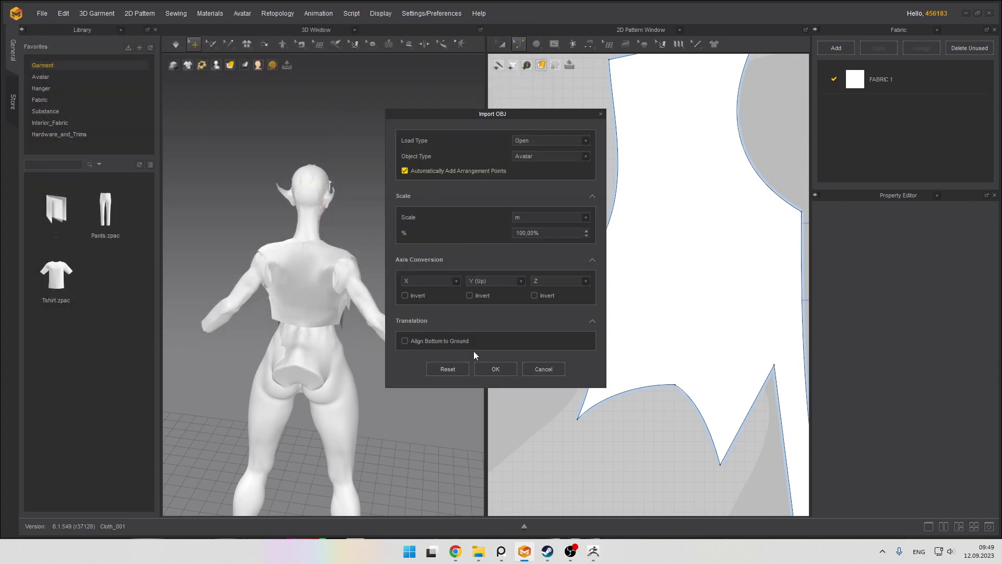
left_click(497, 369)
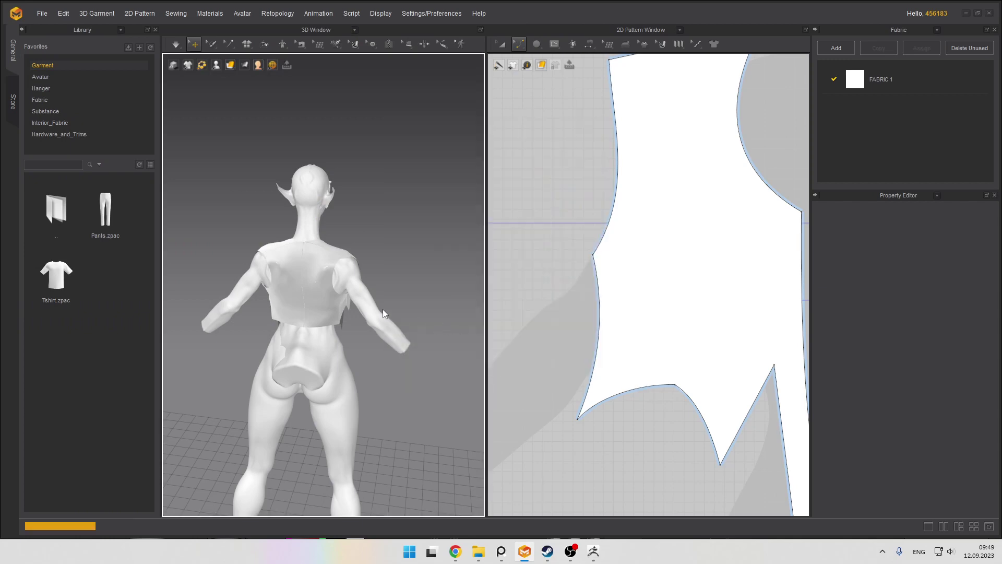
Select a back panel of the garment and examine how it fits around the new avatar's wing bases
scroll(342, 194, "up", 5)
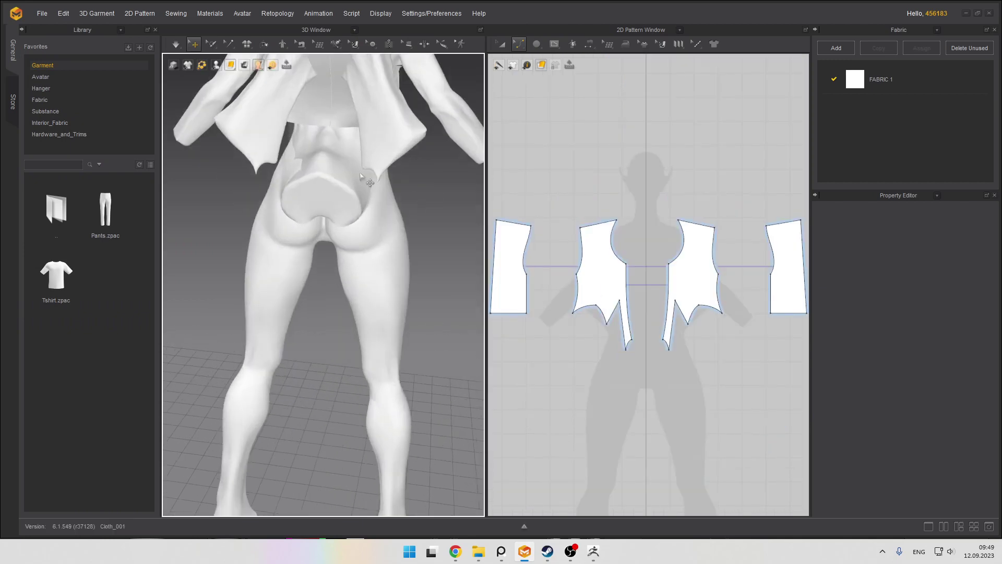
middle_click_drag(344, 262, 344, 274)
left_click(327, 174)
scroll(324, 282, "up", 3)
right_click_drag(282, 219, 329, 214)
middle_click_drag(276, 149, 285, 226)
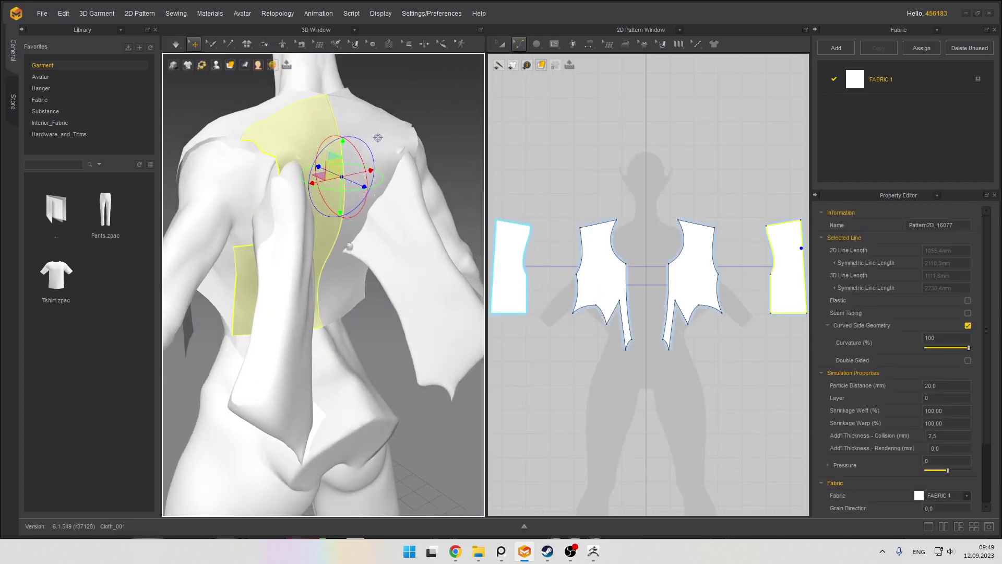
right_click_drag(286, 226, 313, 250)
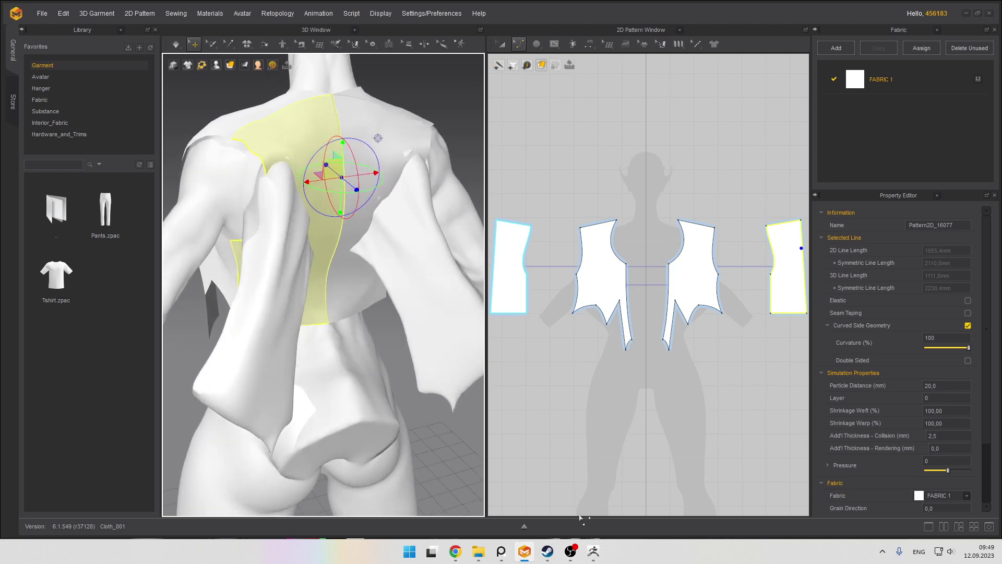
middle_click_drag(296, 228, 395, 280)
right_click_drag(396, 280, 346, 252)
scroll(369, 249, "up", 2)
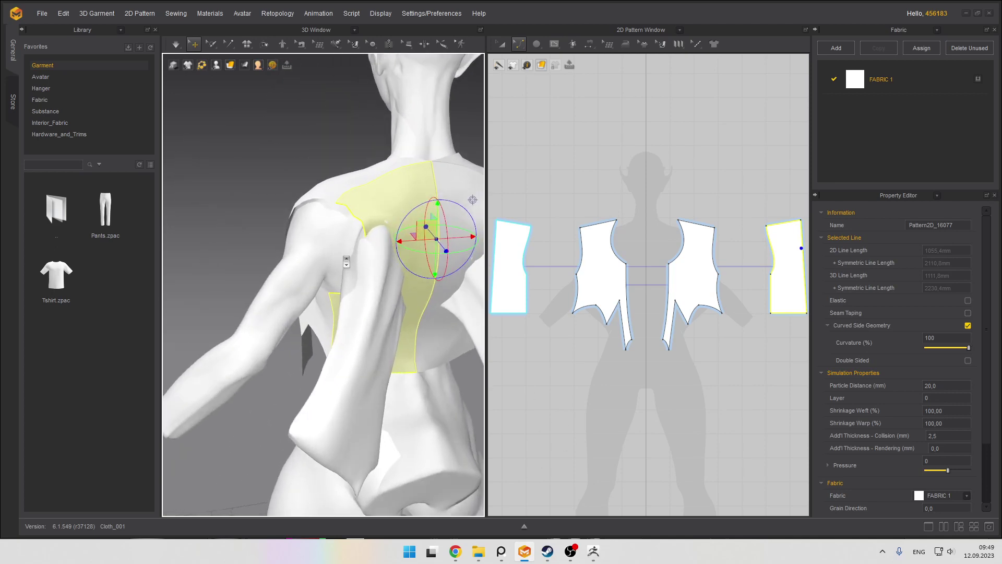
Check the back panel's armhole edge beside the wing base and locate the panel's outline in the 2D pattern view
left_click(374, 208)
scroll(648, 277, "down", 1)
right_click_drag(443, 235, 424, 237)
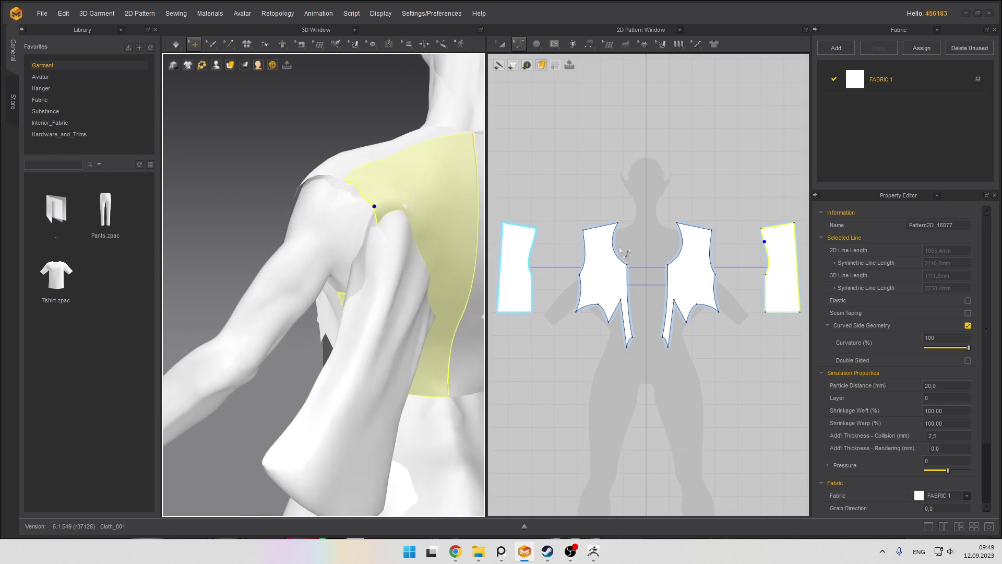
middle_click_drag(757, 247, 604, 282)
left_click(596, 240)
left_click(609, 283)
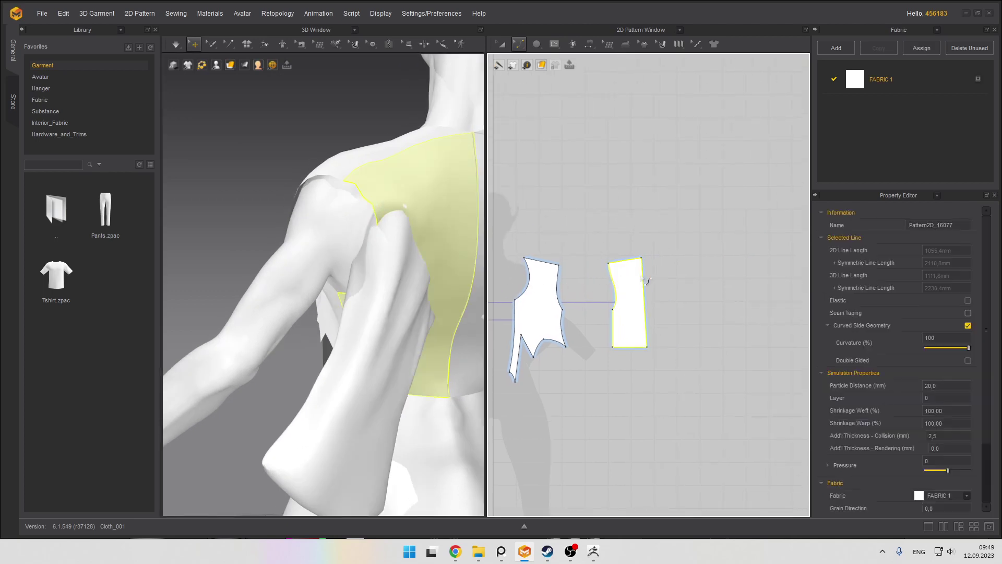
scroll(646, 287, "up", 2)
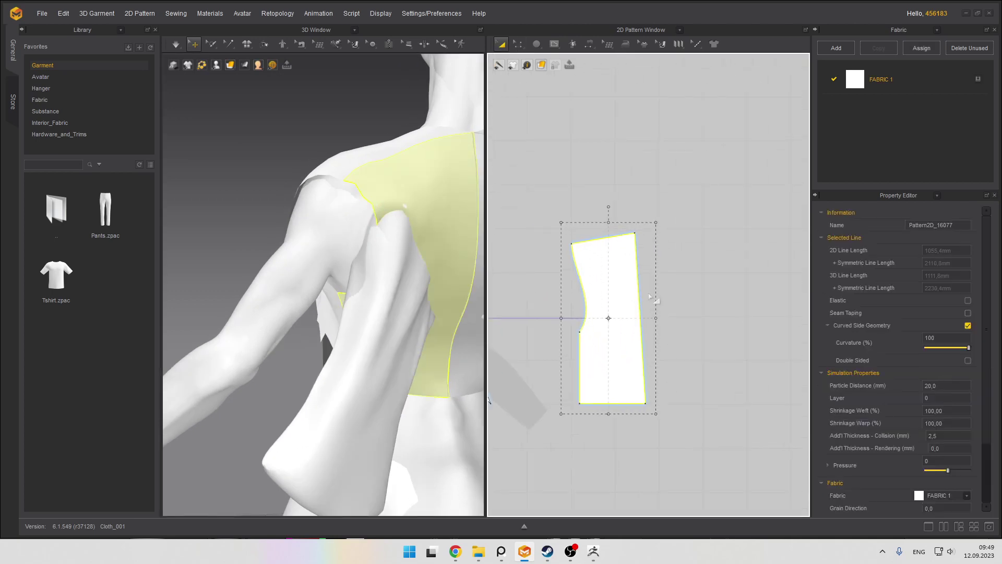
scroll(603, 116, "up", 3)
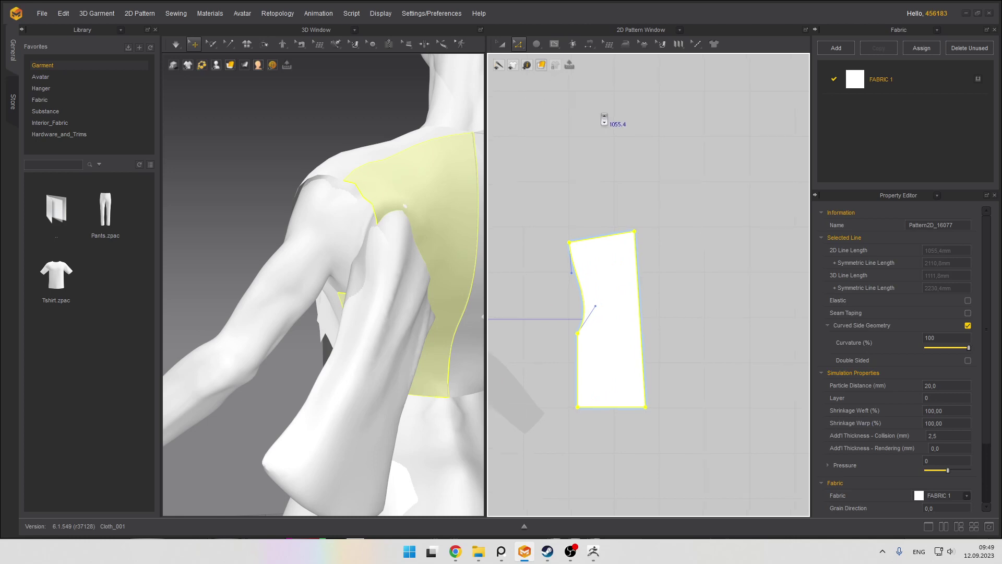
Try to shift the back panel's long straight edge inward in the 2D pattern, and undo the change
left_click(647, 278)
left_click_drag(638, 287, 631, 296)
key("ctrl+z")
left_click(668, 258)
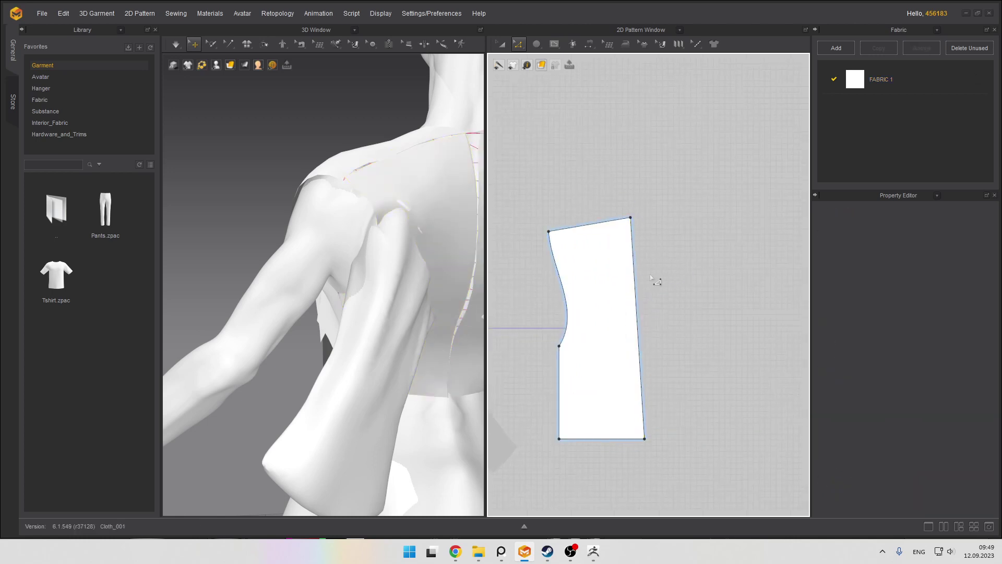
right_click(636, 282)
left_click(571, 91)
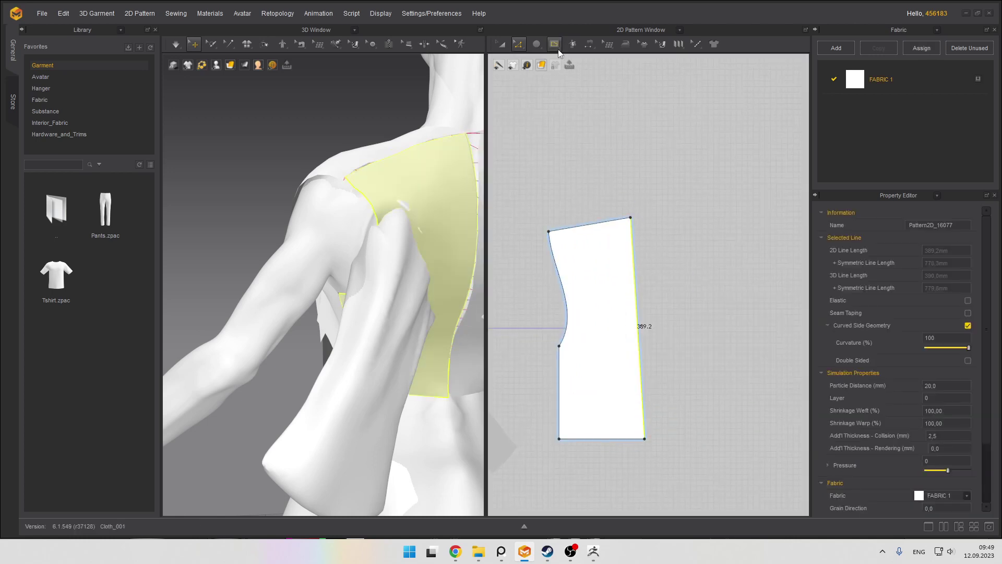
left_click(536, 44)
left_click(553, 50)
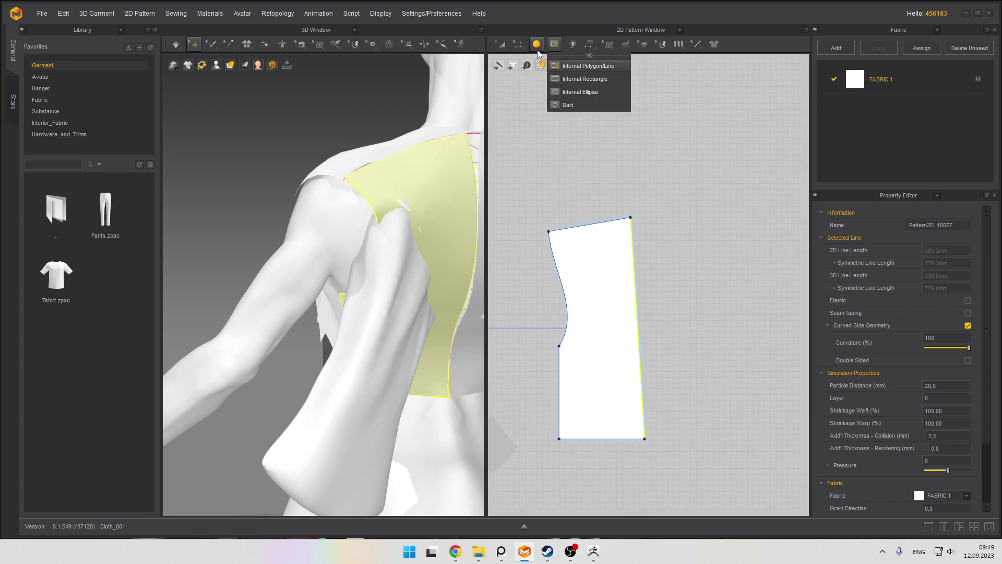
left_click(587, 50)
left_click(608, 65)
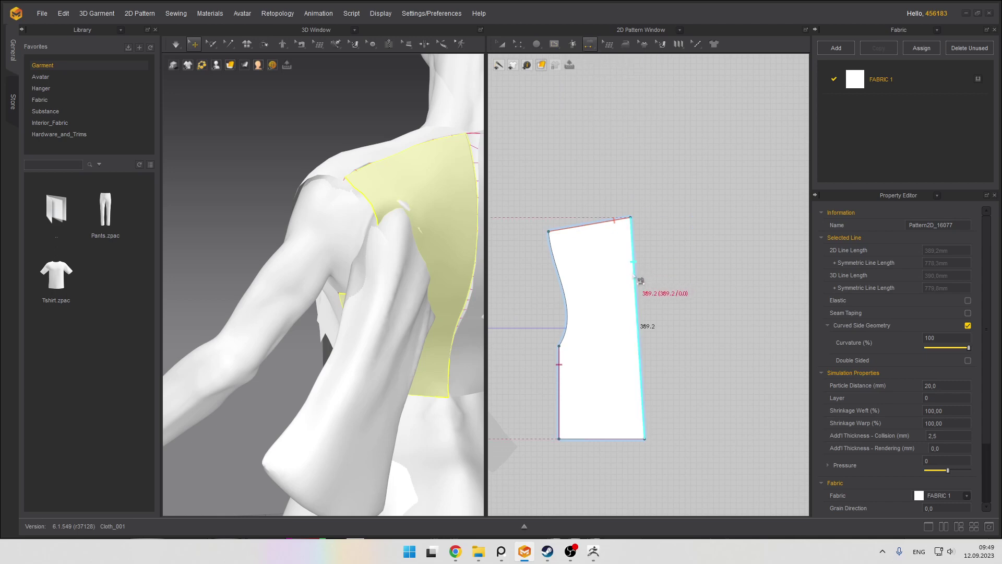
right_click(636, 269)
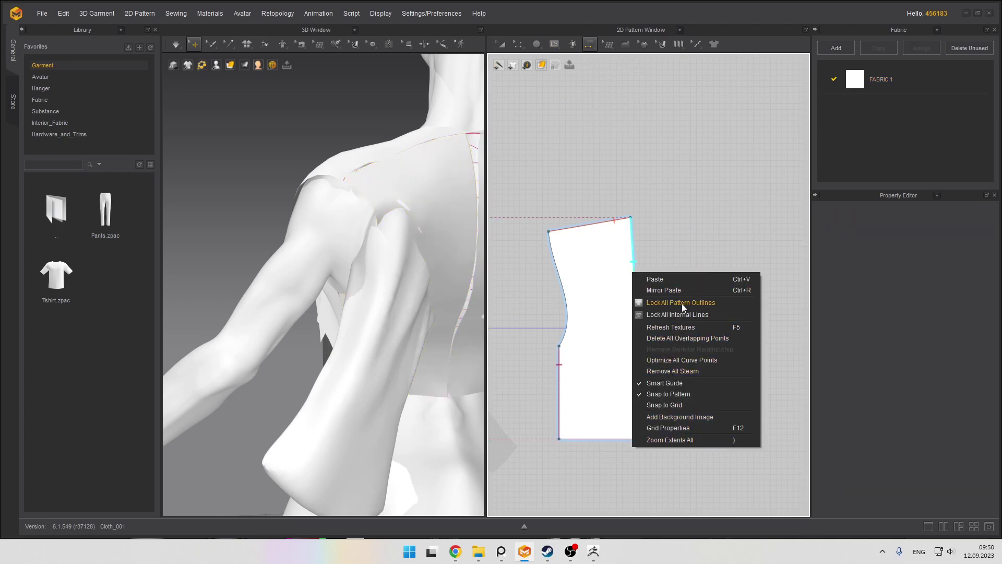
left_click(641, 302)
right_click(636, 302)
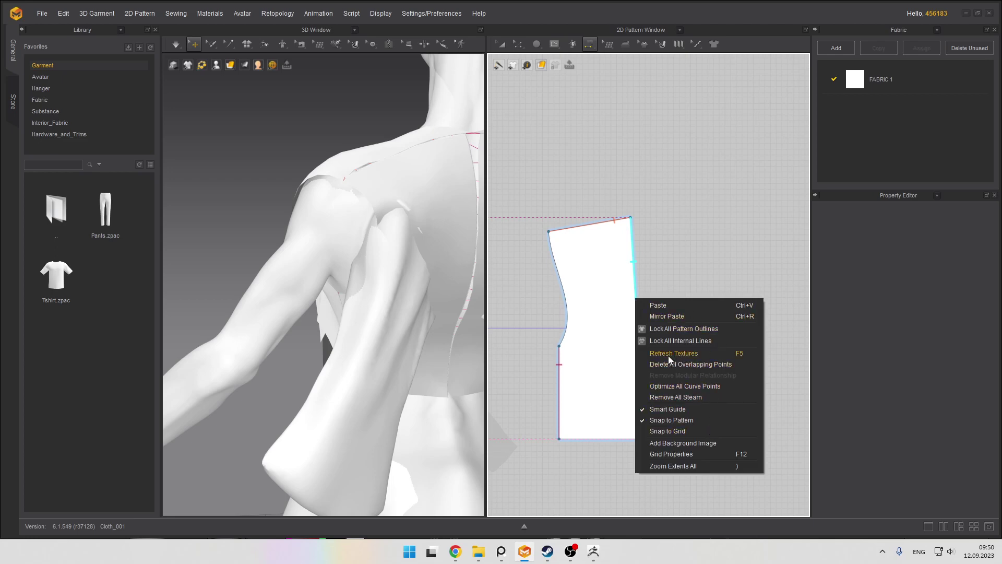
left_click(642, 290)
Delete the sewing along the back panel's long straight edge in the 2D pattern
left_click(590, 45)
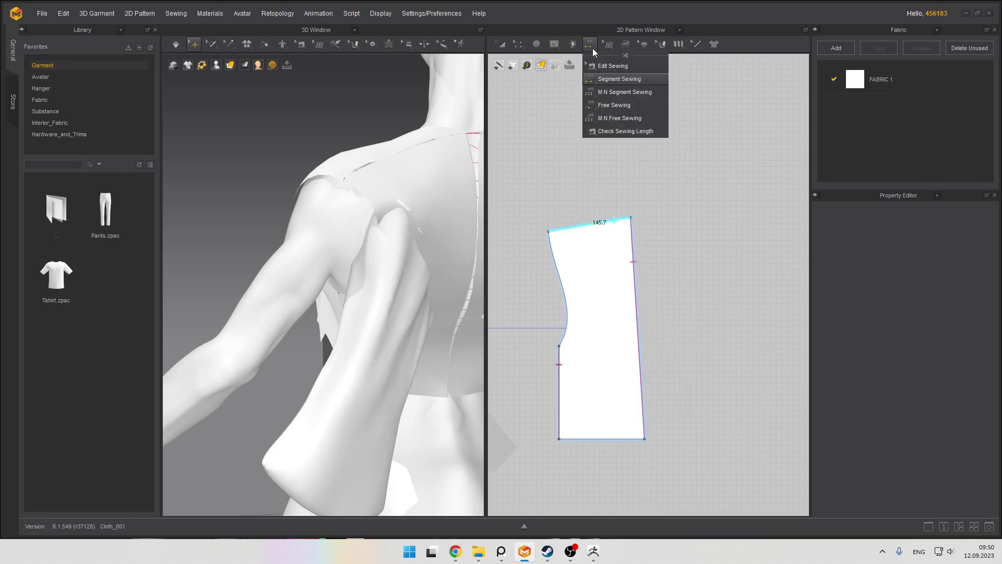
left_click(606, 66)
right_click(635, 269)
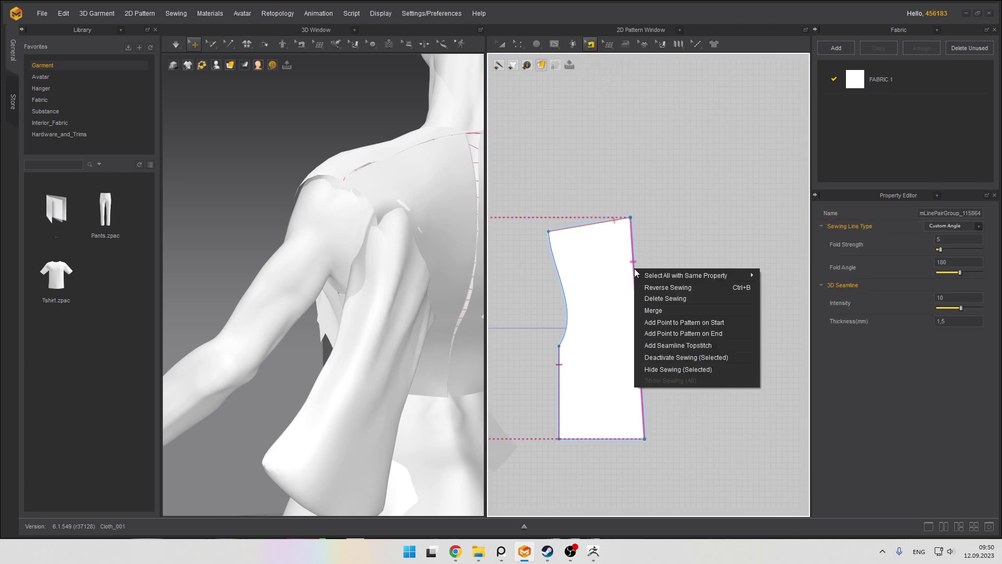
left_click(681, 299)
Simulate the unsewn garment and pull the back panel's loose lower corner outward past the wing base
scroll(548, 292, "down", 3)
middle_click_drag(503, 269, 536, 282)
key("space")
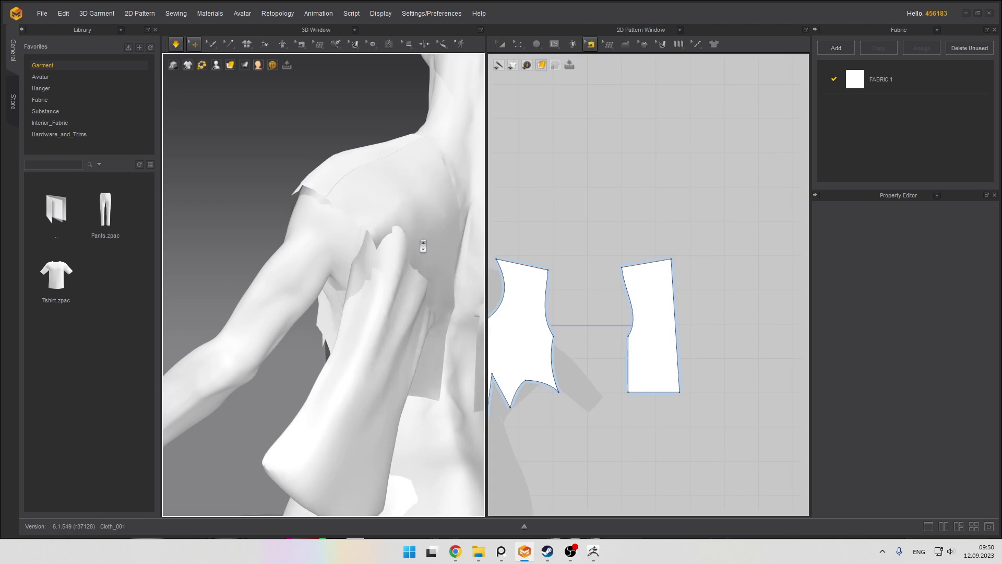
scroll(424, 245, "down", 2)
scroll(371, 265, "up", 2)
key("space")
right_click_drag(371, 265, 413, 308)
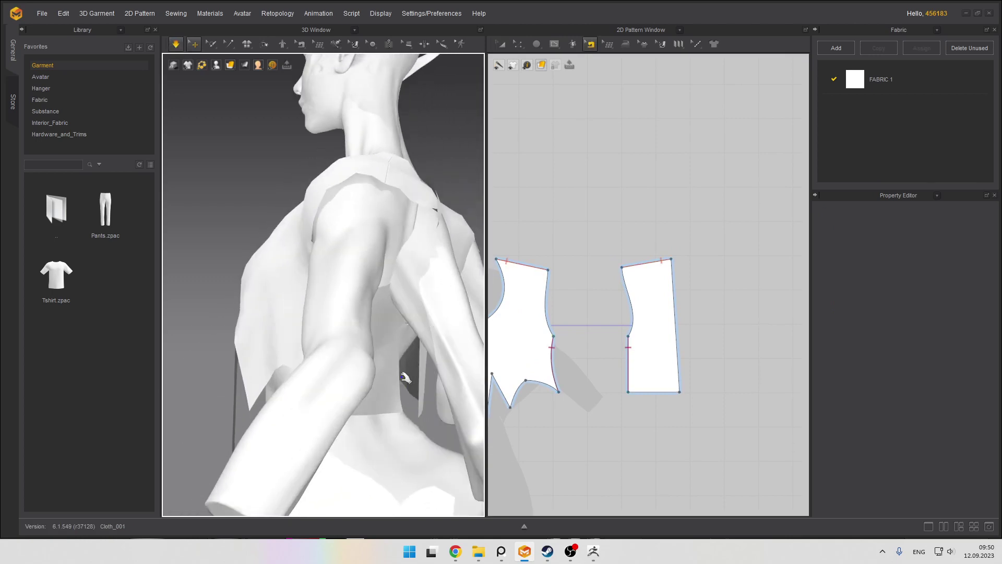
scroll(406, 377, "down", 5)
left_click(357, 345)
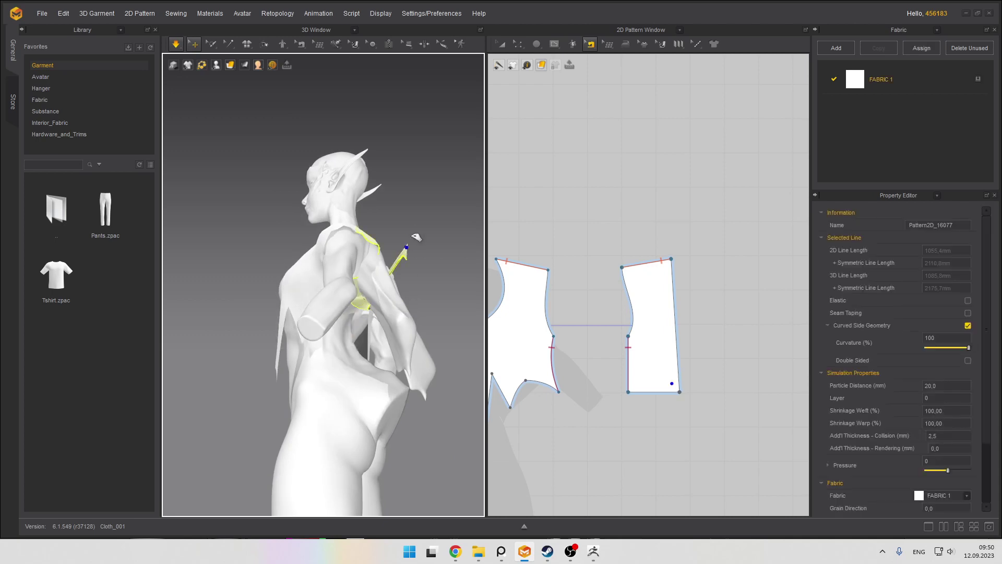
left_click_drag(365, 312, 417, 257)
left_click(395, 282)
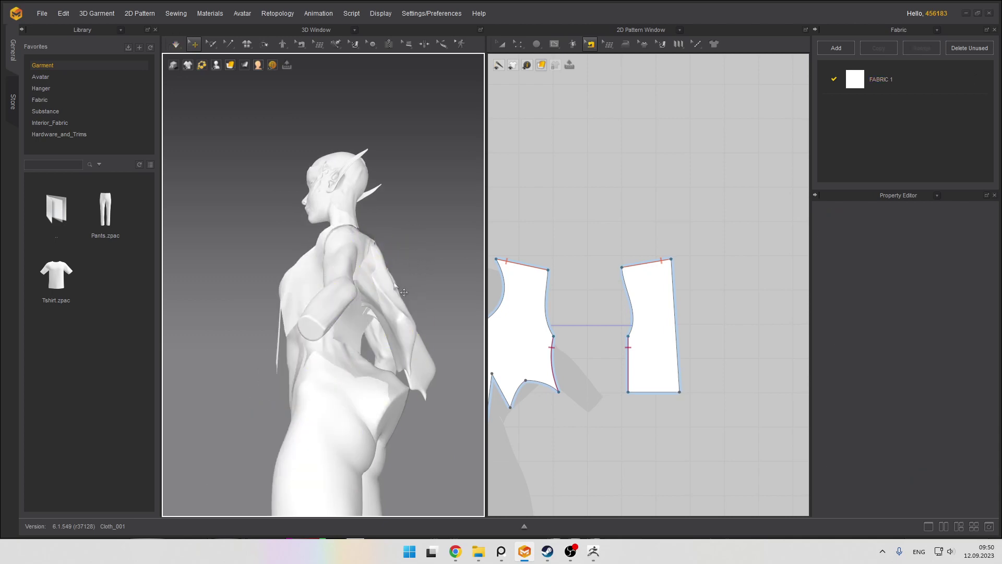
Pull the back panel's armhole edge and lower part around the wing base while simulating
right_click_drag(404, 292, 376, 290)
scroll(369, 268, "up", 3)
scroll(376, 291, "up", 3)
key("space")
left_click_drag(365, 242, 330, 252)
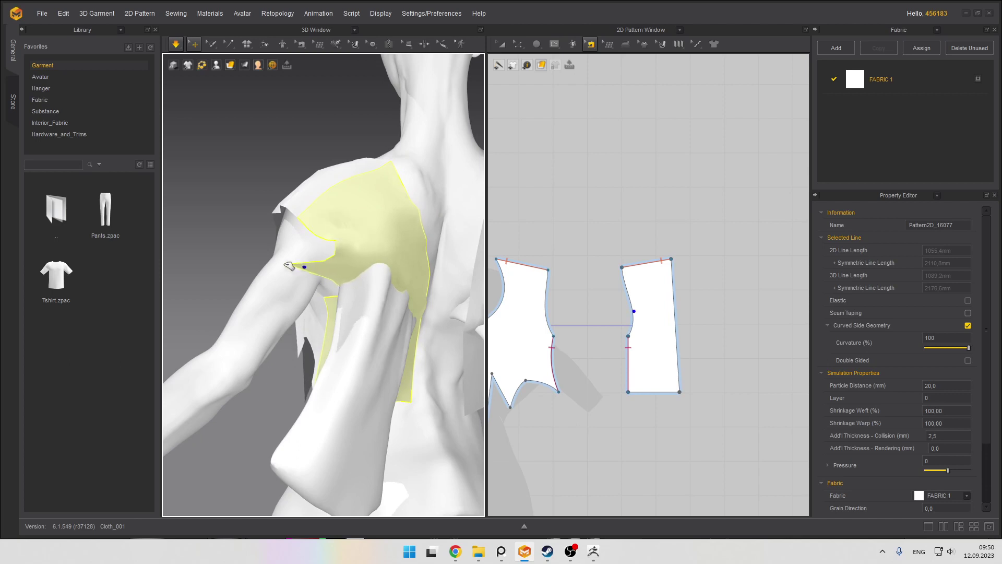
right_click_drag(380, 287, 432, 340)
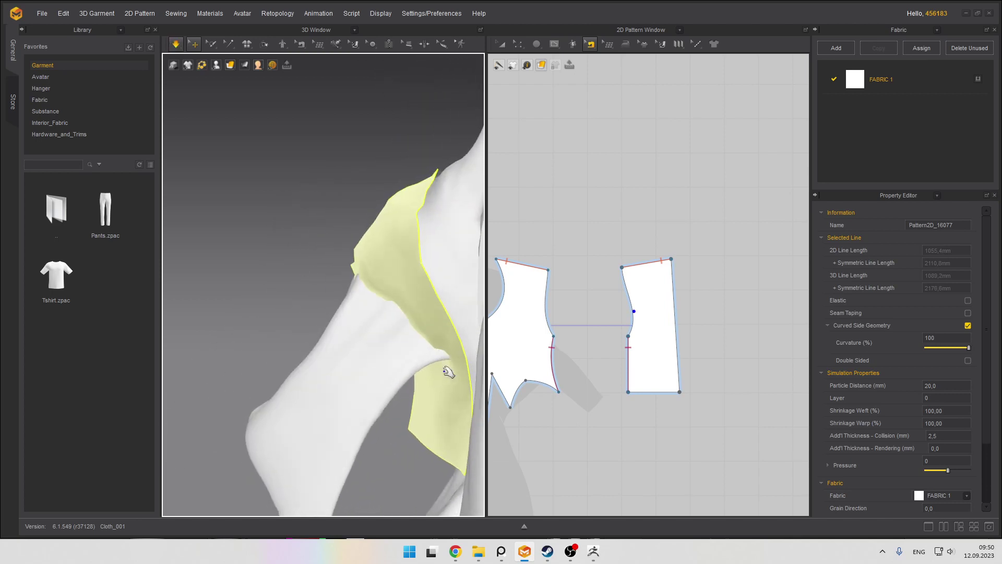
left_click_drag(457, 419, 382, 293)
right_click_drag(383, 293, 327, 247)
scroll(349, 273, "up", 3)
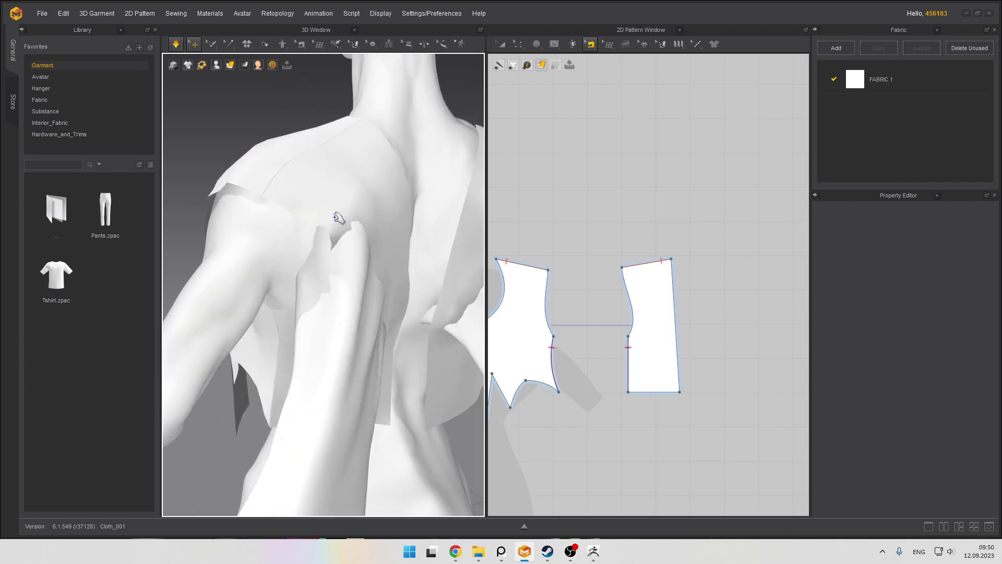
Widen the back panel by moving its outer shoulder corner and underarm point outward, and simulate the garment
left_click(335, 217)
scroll(647, 285, "up", 2)
scroll(630, 292, "up", 3)
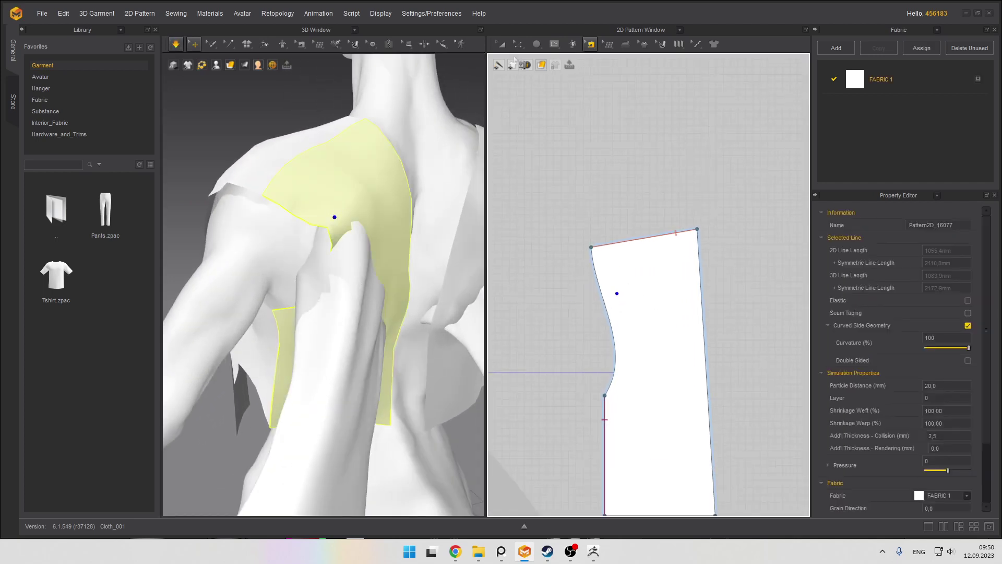
key("z")
left_click_drag(591, 247, 555, 247)
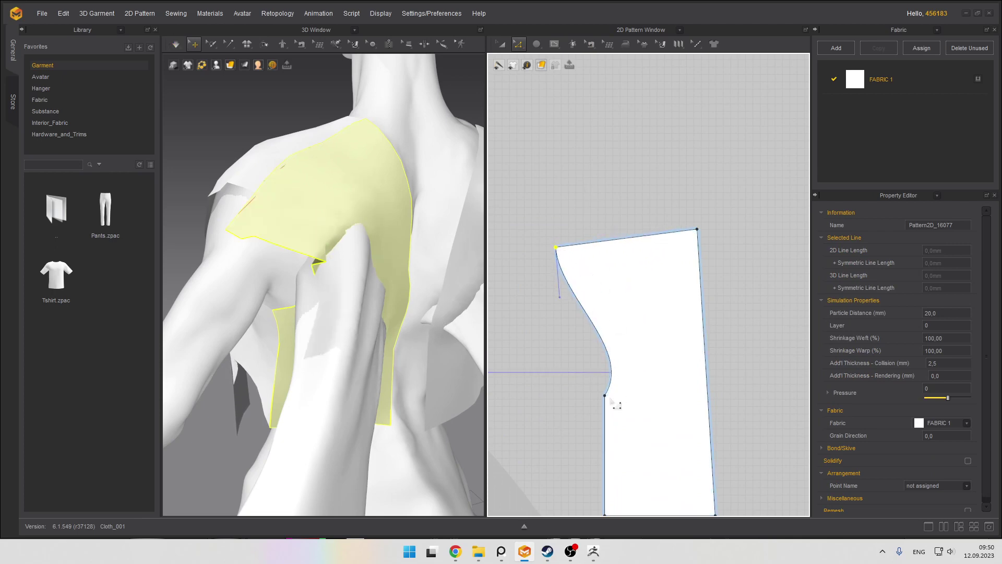
left_click_drag(614, 404, 571, 411)
key("space")
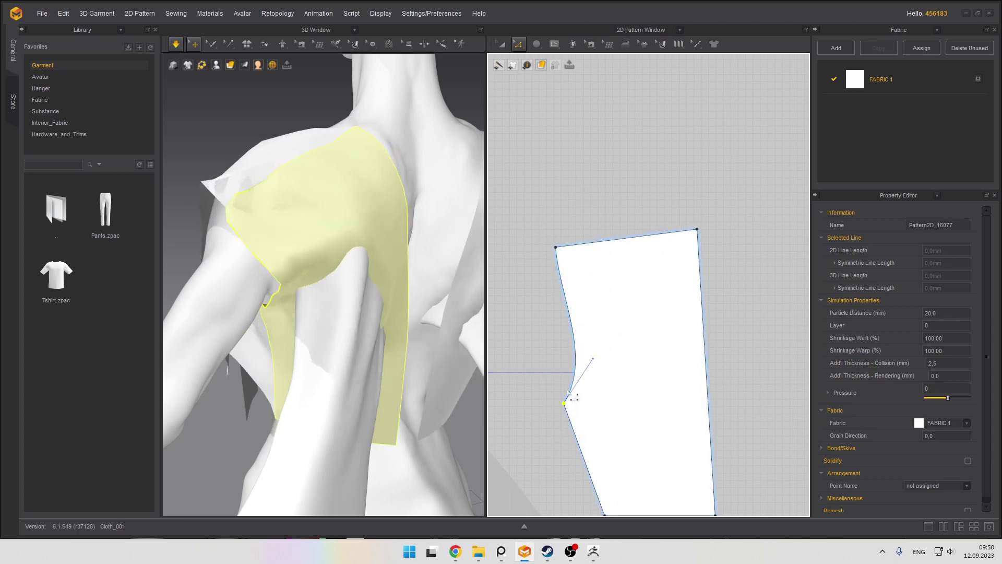
Move the back panel's lower centre-back corner up and inward to the armhole's height, and simulate the tapered panel
scroll(308, 282, "down", 2)
scroll(347, 246, "up", 1)
right_click_drag(346, 246, 312, 367)
scroll(321, 244, "up", 1)
scroll(304, 316, "down", 1)
left_click(312, 368)
scroll(642, 308, "down", 2)
scroll(678, 407, "up", 2)
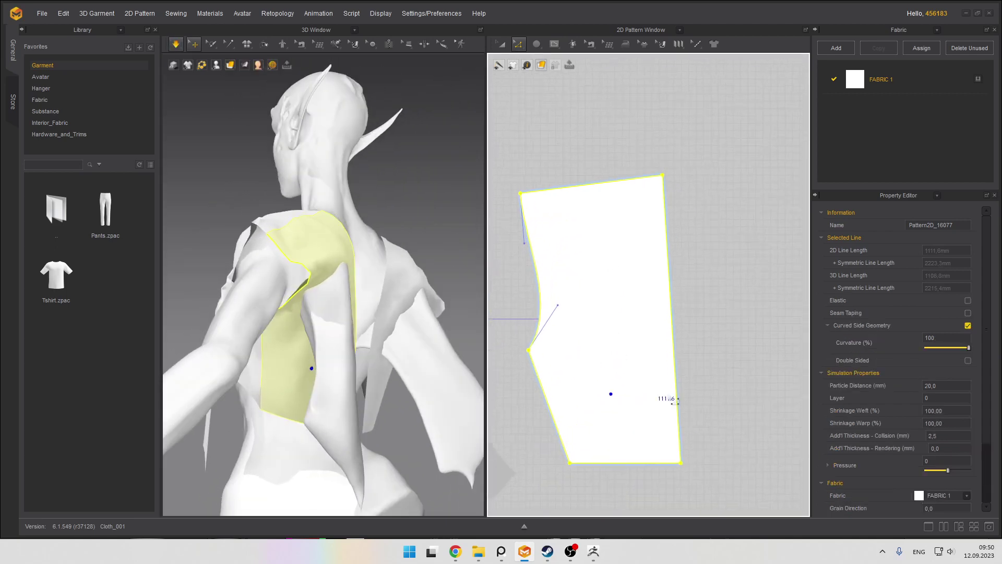
left_click(696, 418)
left_click_drag(681, 463, 596, 307)
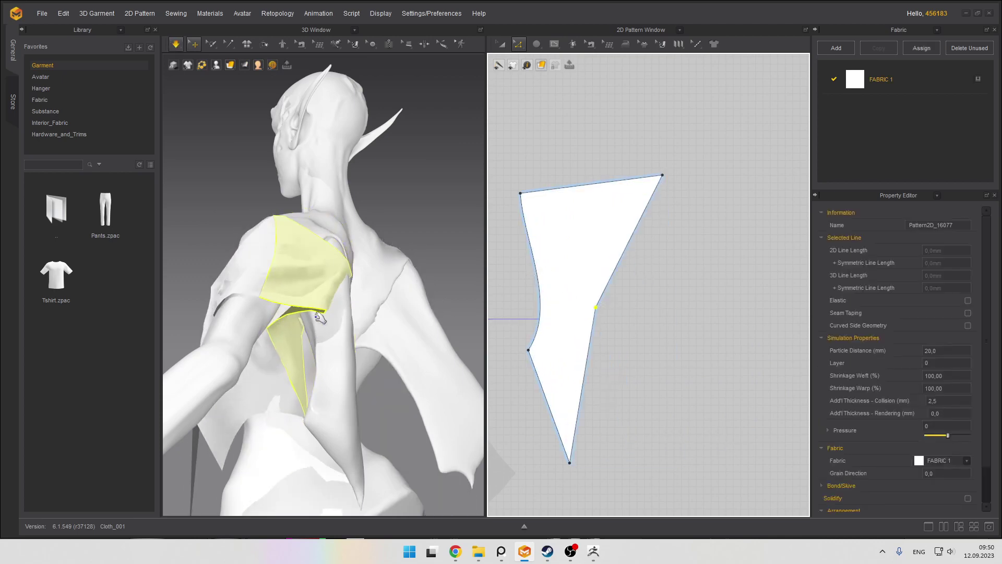
scroll(305, 298, "down", 1)
right_click_drag(305, 297, 358, 290)
key("space")
Select the garment's front panel on the avatar's chest and attach all its pins to the avatar
scroll(312, 266, "up", 2)
right_click_drag(313, 267, 342, 291)
left_click(286, 292)
scroll(293, 282, "up", 3)
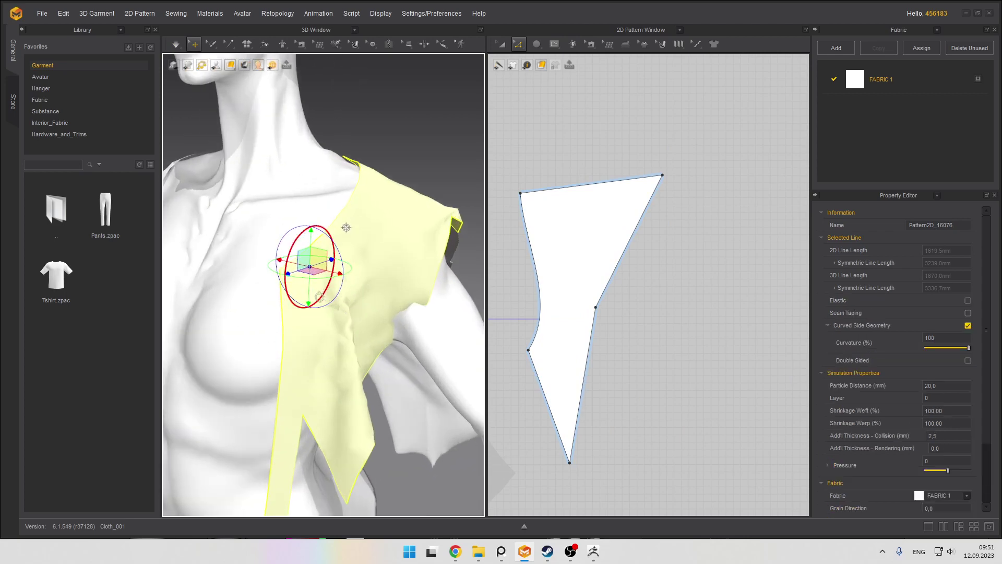
right_click(320, 282)
mouse_move(353, 173)
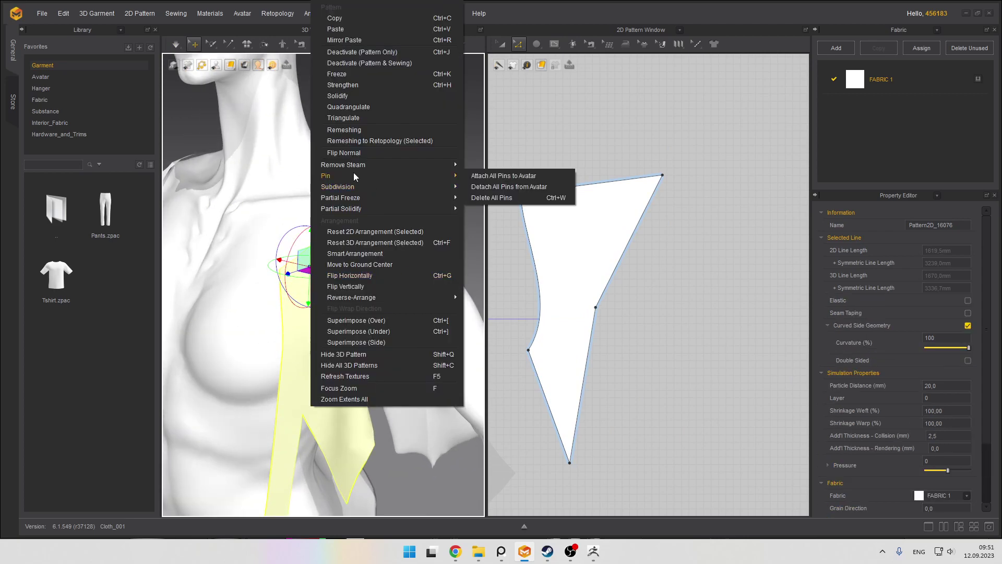
left_click(535, 175)
Start tacking the front panel to the avatar's chest
right_click_drag(300, 143, 305, 121)
left_click(229, 44)
left_click(259, 93)
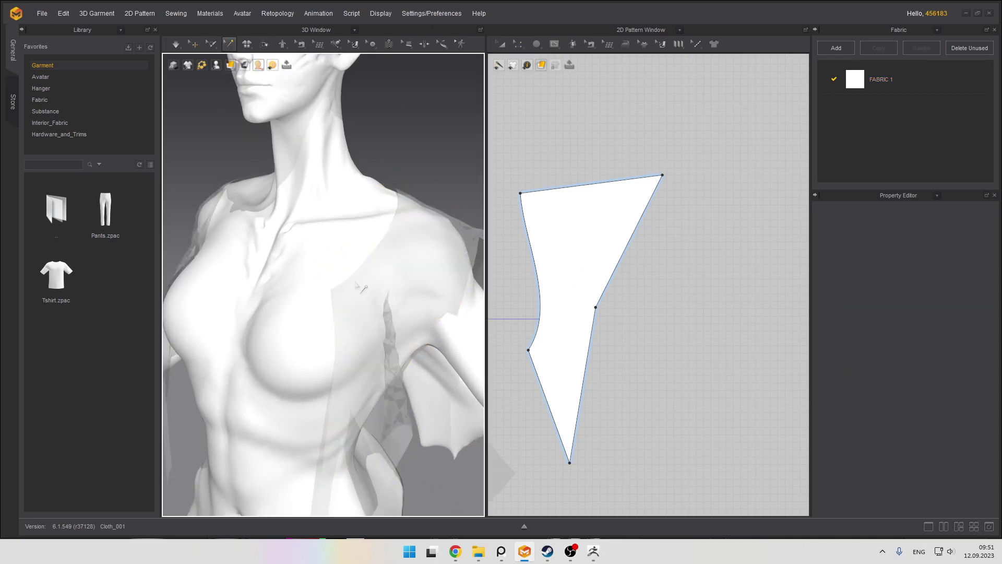
right_click_drag(350, 295, 369, 278)
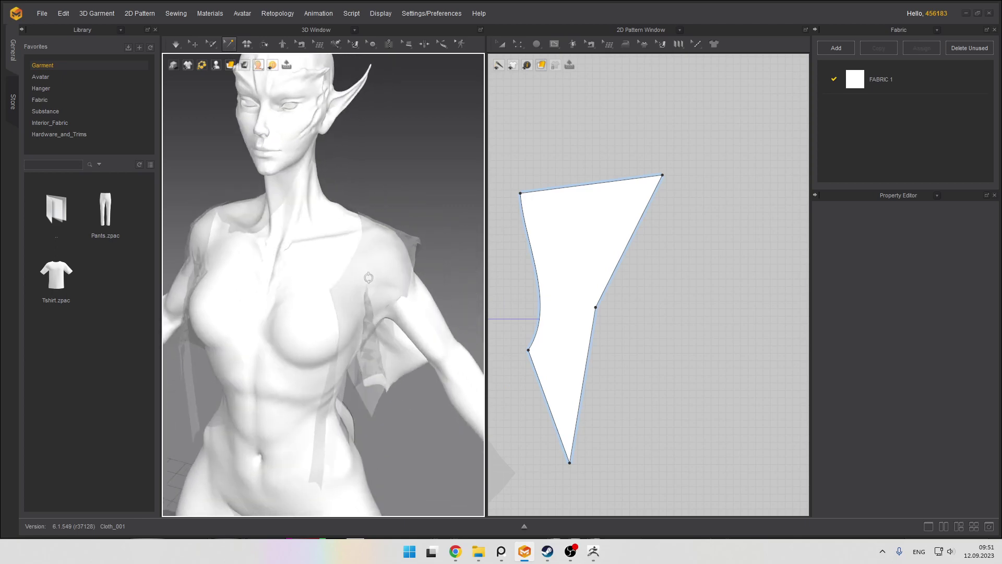
scroll(346, 295, "up", 5)
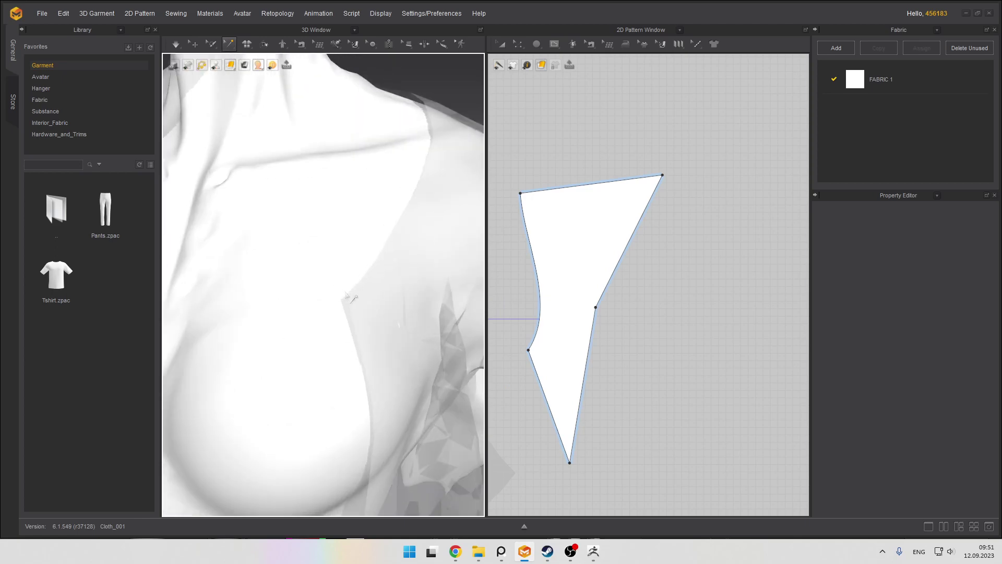
right_click(370, 301)
left_click(375, 304)
scroll(381, 300, "down", 5)
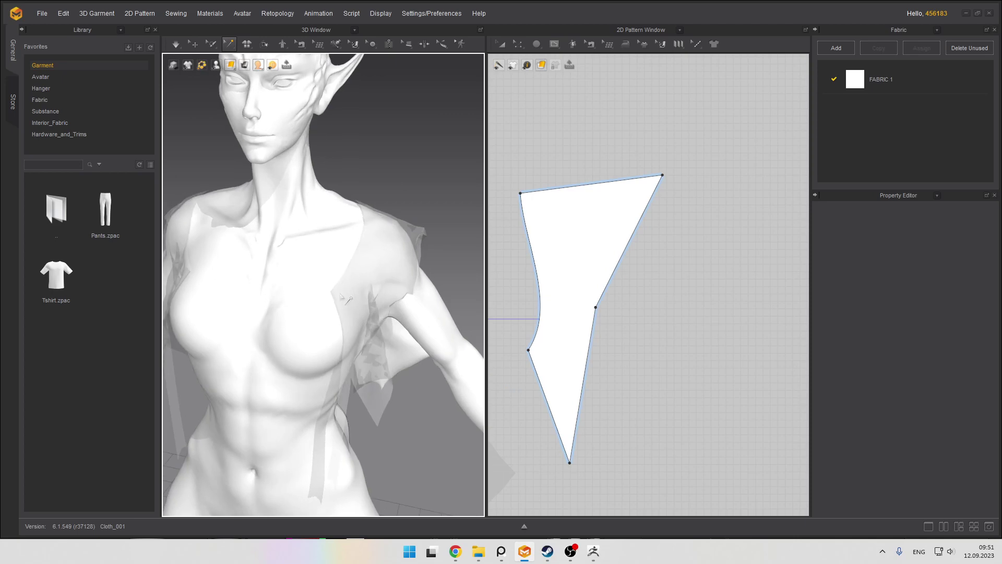
Place tacks on the front shoulder piece around its pointed chest corner with the Tack tool
scroll(341, 295, "up", 5)
left_click(228, 43)
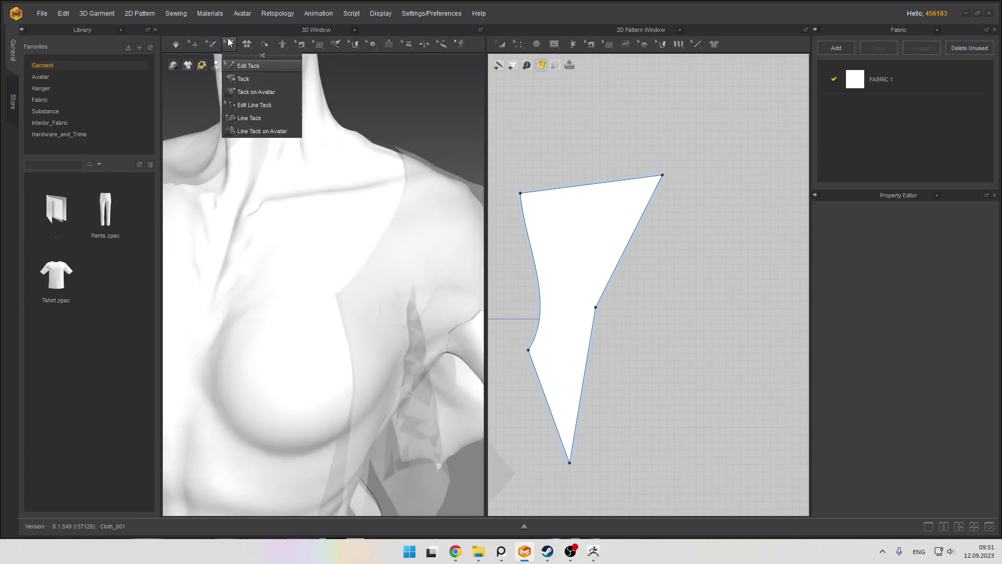
left_click(264, 79)
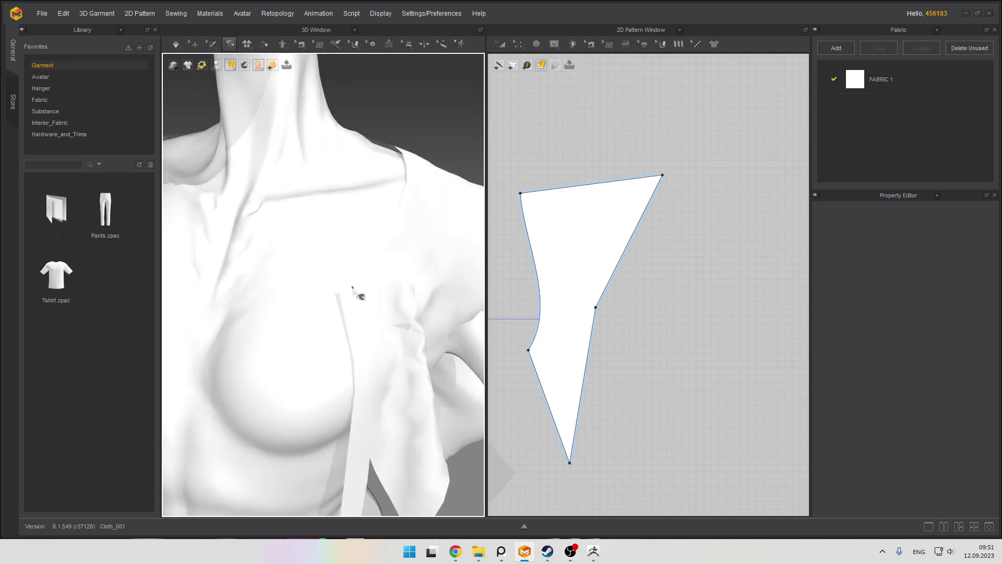
scroll(337, 262, "down", 4)
right_click_drag(337, 261, 389, 257)
scroll(370, 263, "up", 4)
key("q")
left_click(430, 344)
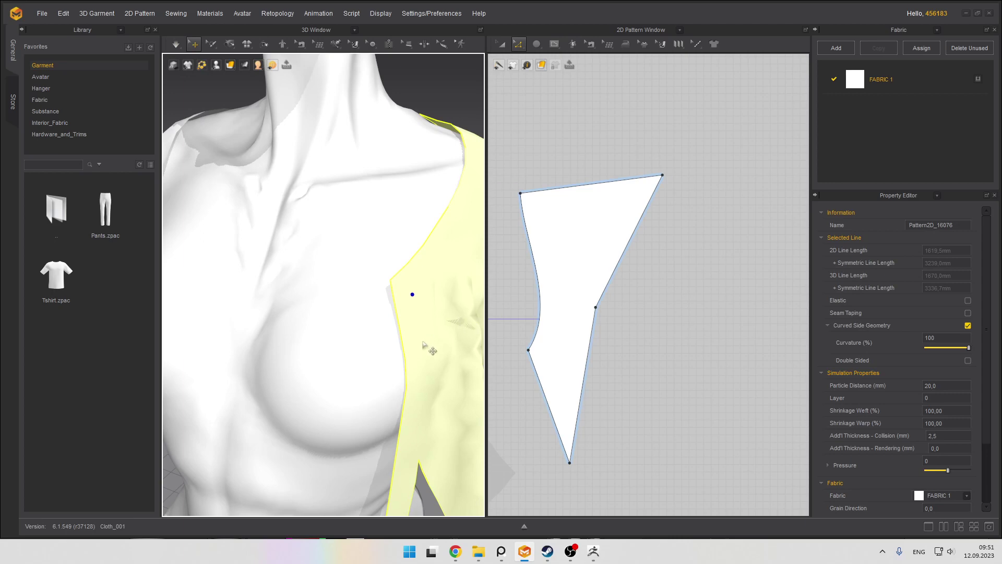
left_click(422, 340)
left_click(227, 44)
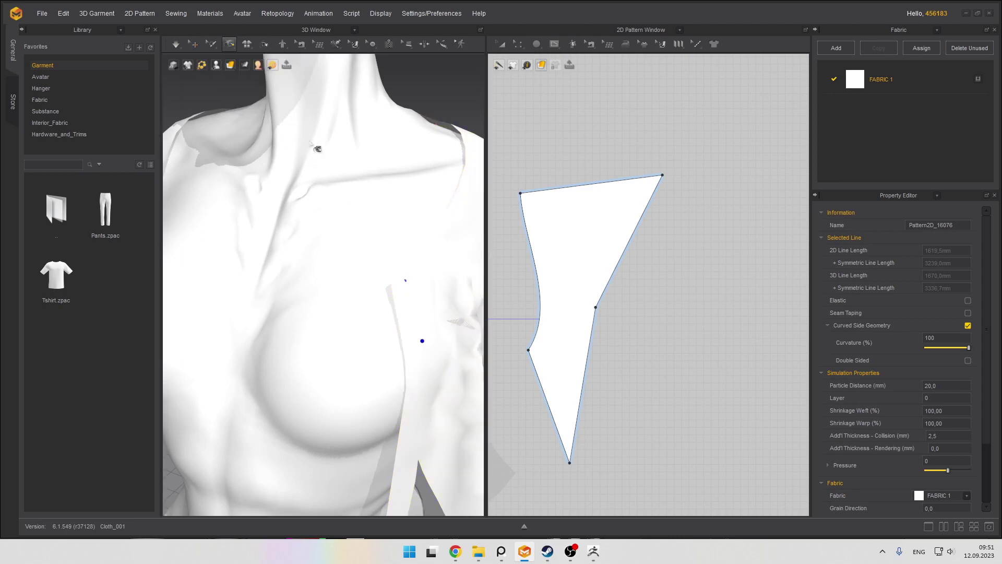
middle_click_drag(379, 205, 354, 204)
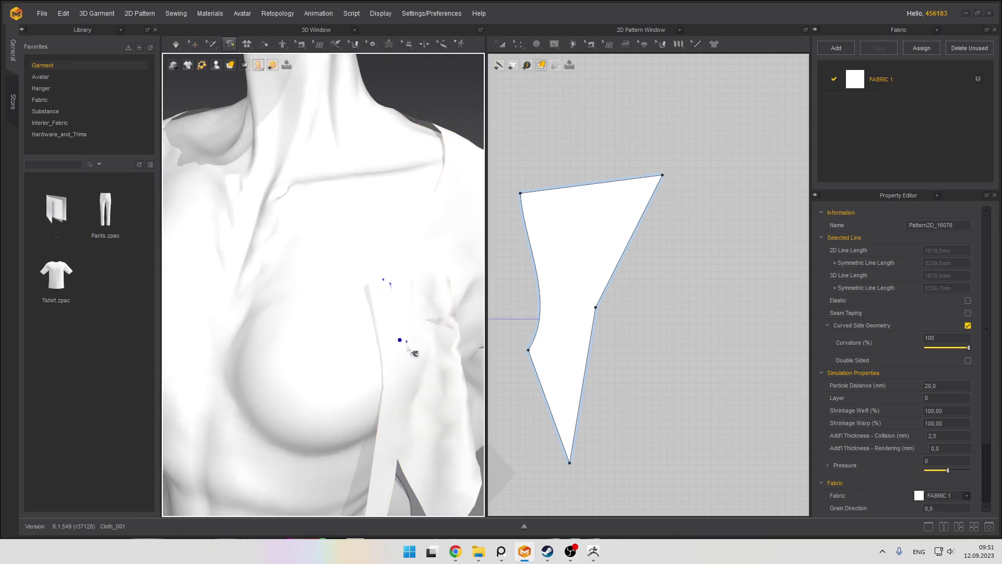
left_click(402, 378)
left_click(431, 327)
scroll(373, 241, "down", 3)
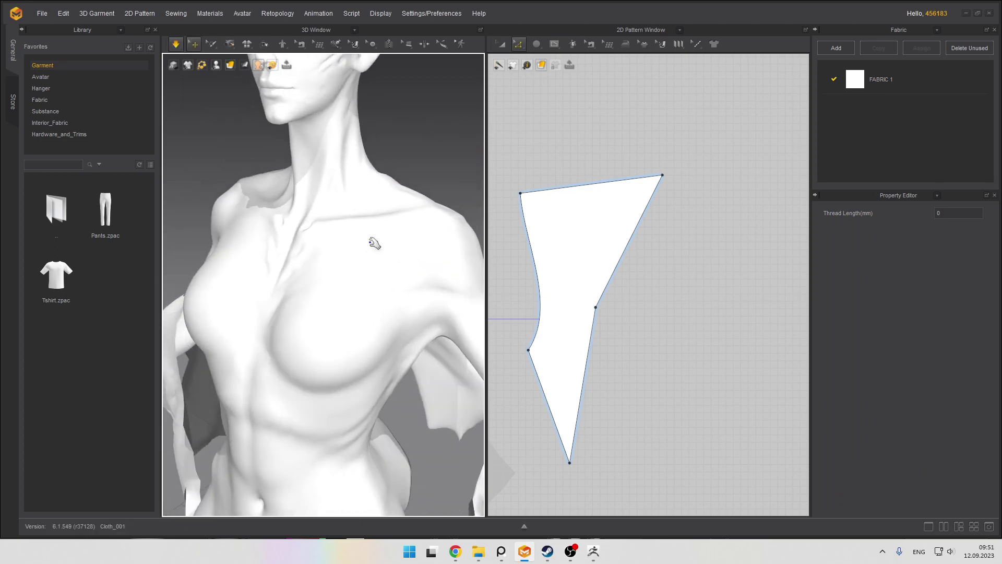
key("q")
left_click(404, 261)
right_click_drag(382, 266, 363, 226)
right_click(351, 266)
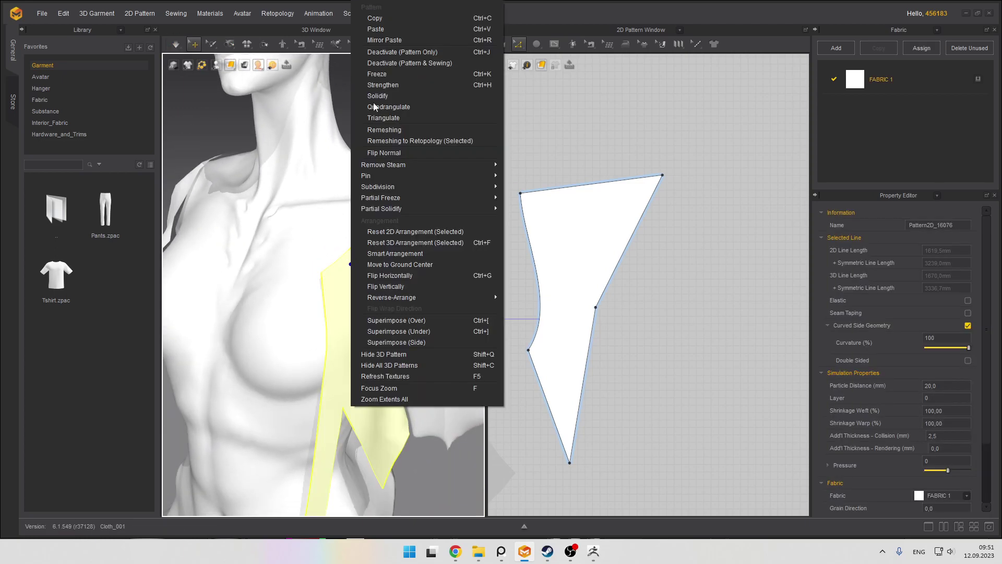
left_click(374, 40)
left_click(340, 257)
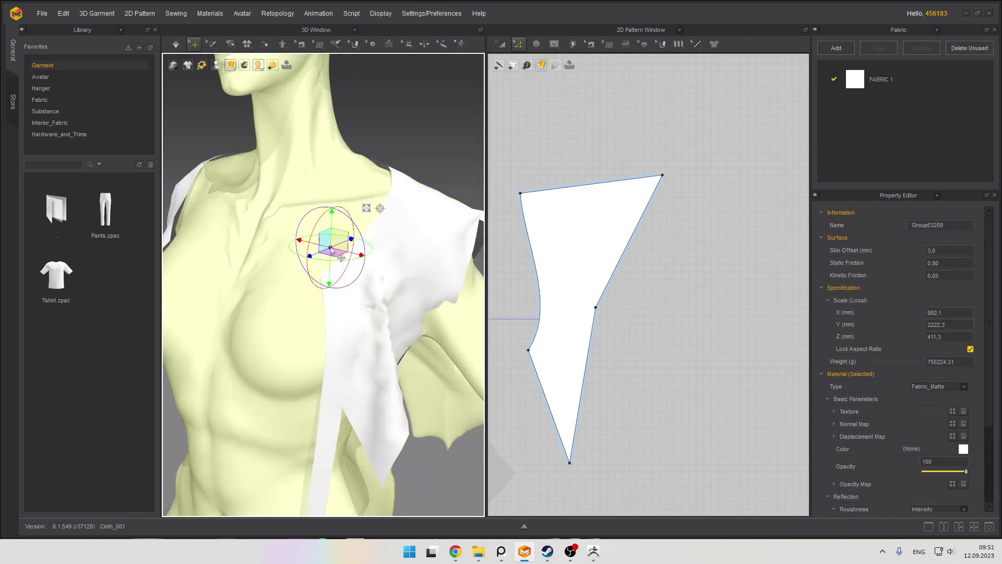
left_click(364, 296)
Tack the front piece's pointed chest corner to the body with Tack on Avatar and run the simulation
left_click(371, 257)
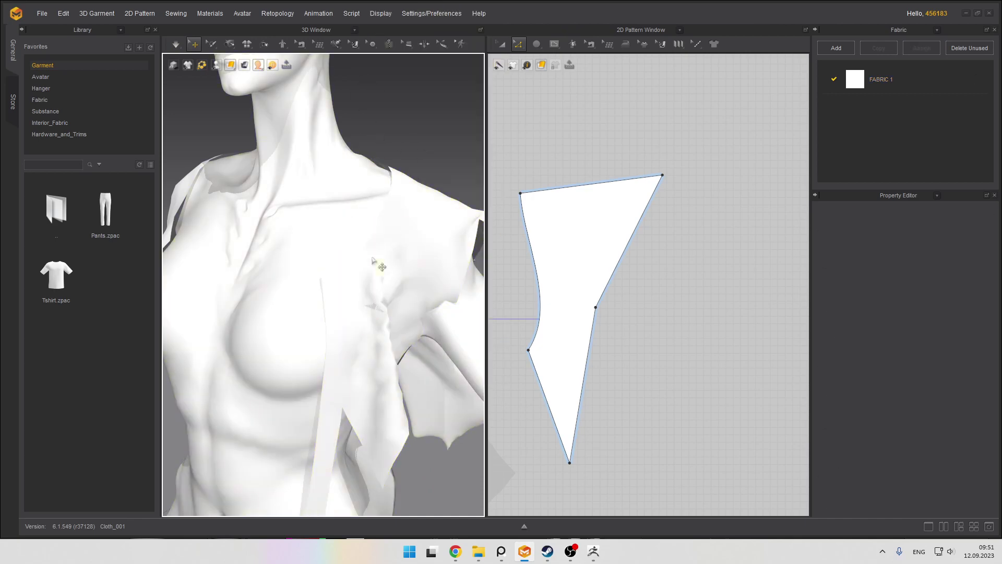
left_click(277, 46)
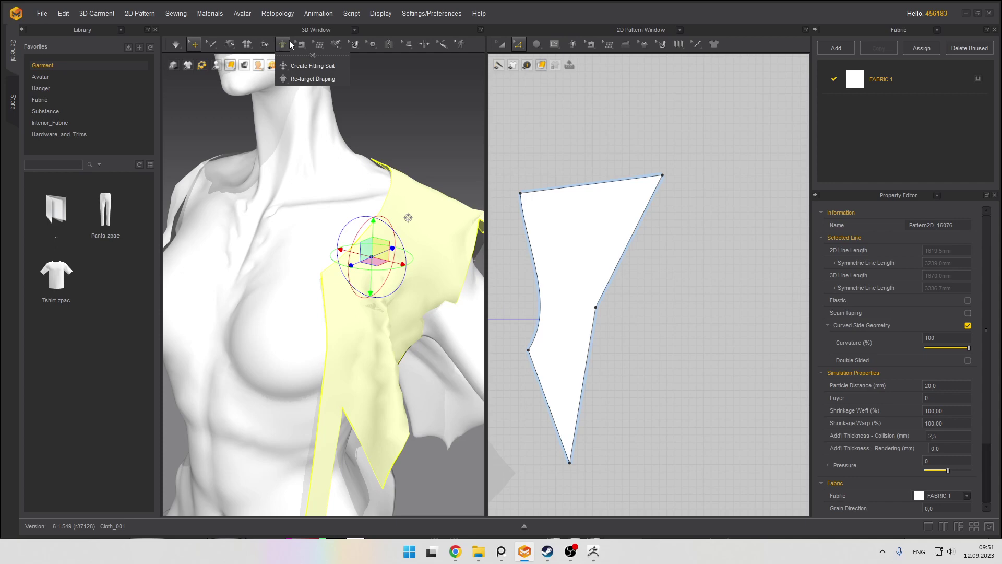
mouse_move(373, 46)
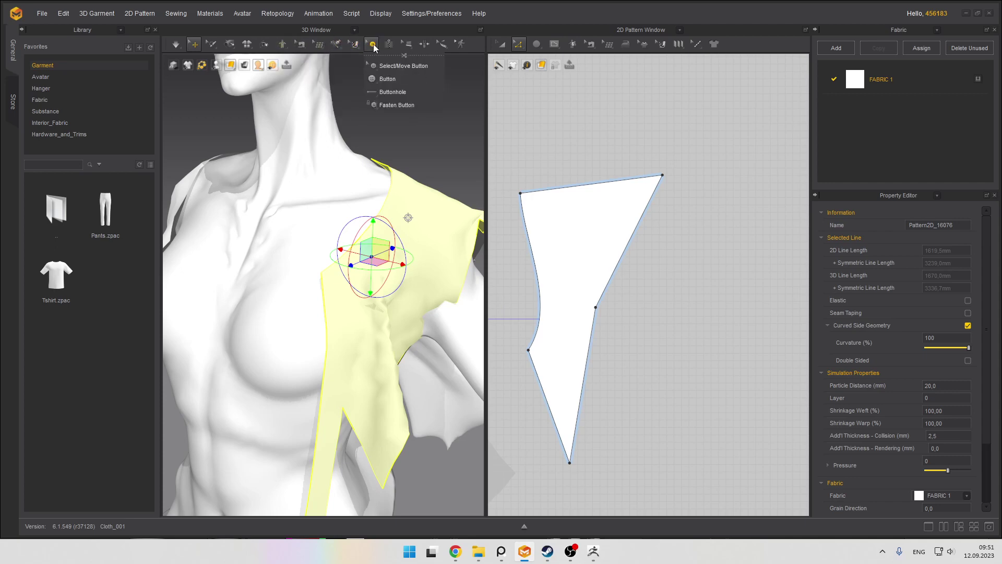
mouse_move(233, 51)
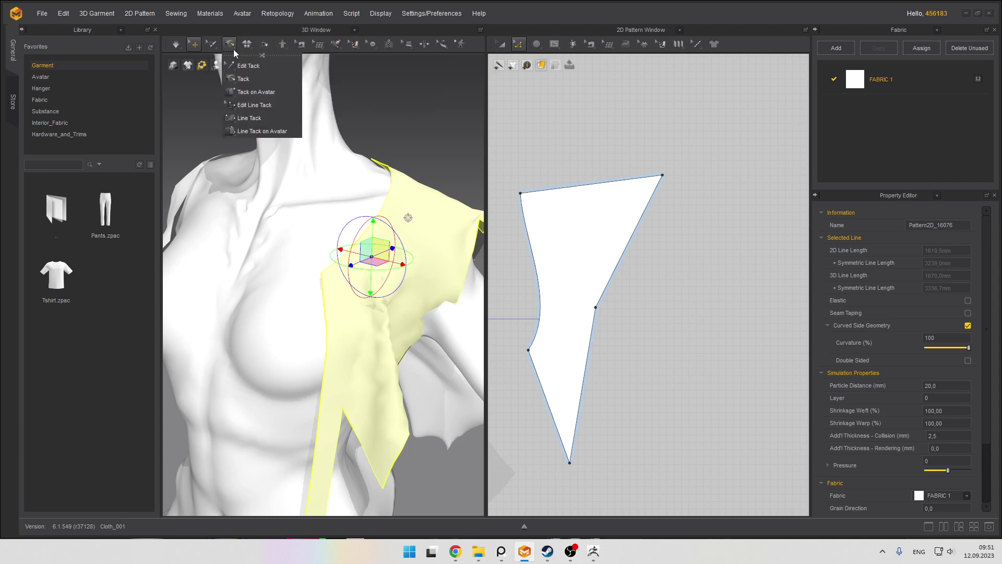
left_click(257, 93)
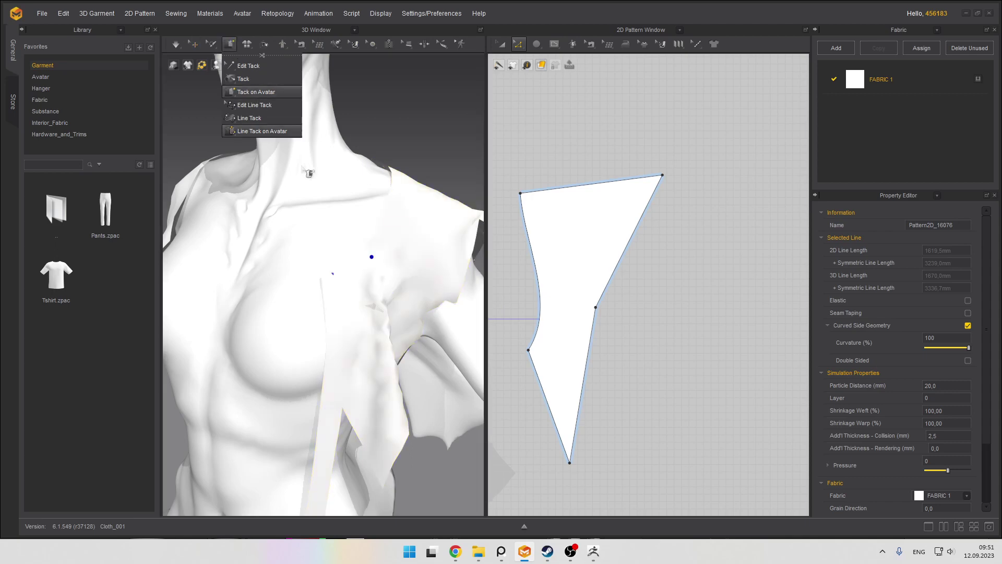
left_click(333, 282)
left_click(325, 268)
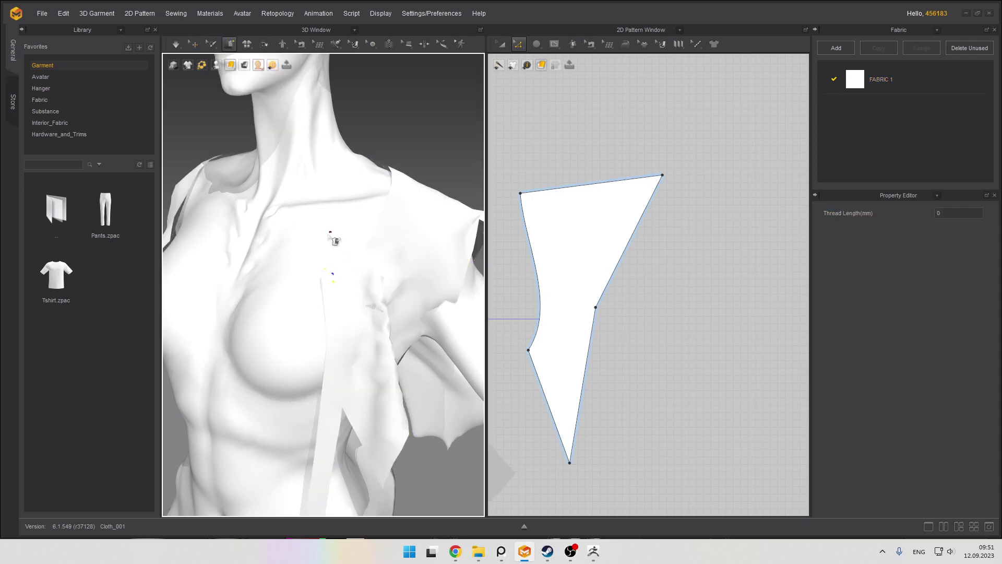
key("space")
scroll(320, 226, "up", 3)
right_click_drag(320, 229, 365, 249)
scroll(342, 237, "down", 3)
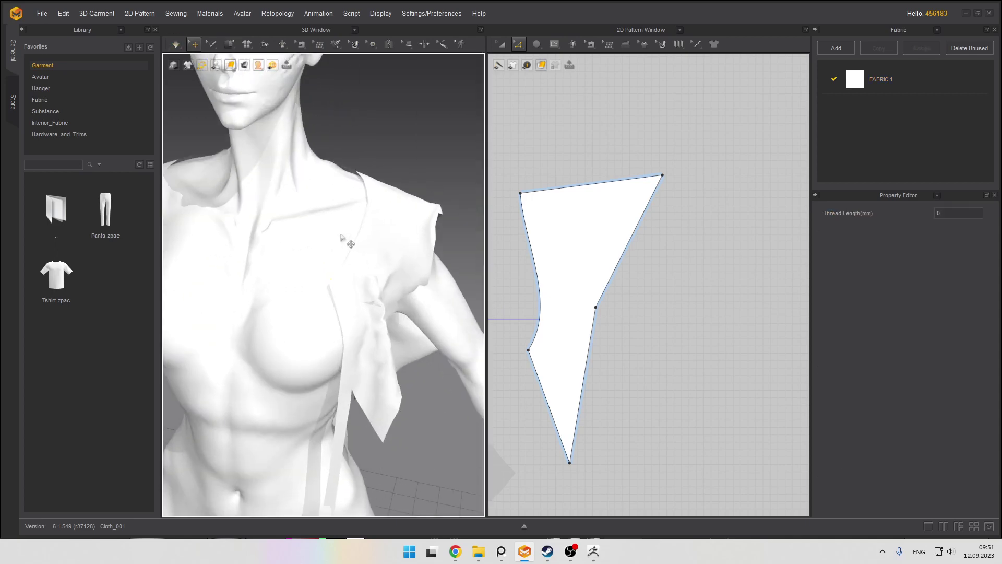
Add a second avatar tack on the front piece's inner edge, midway between the chest corner and the shoulder
left_click(359, 227)
scroll(305, 131, "down", 2)
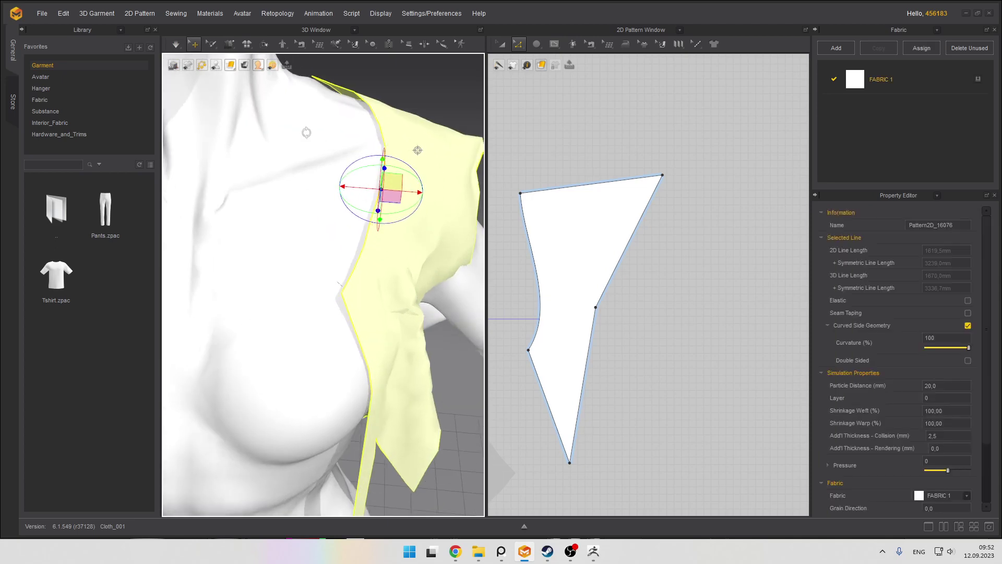
left_click(229, 44)
left_click(251, 92)
left_click(229, 44)
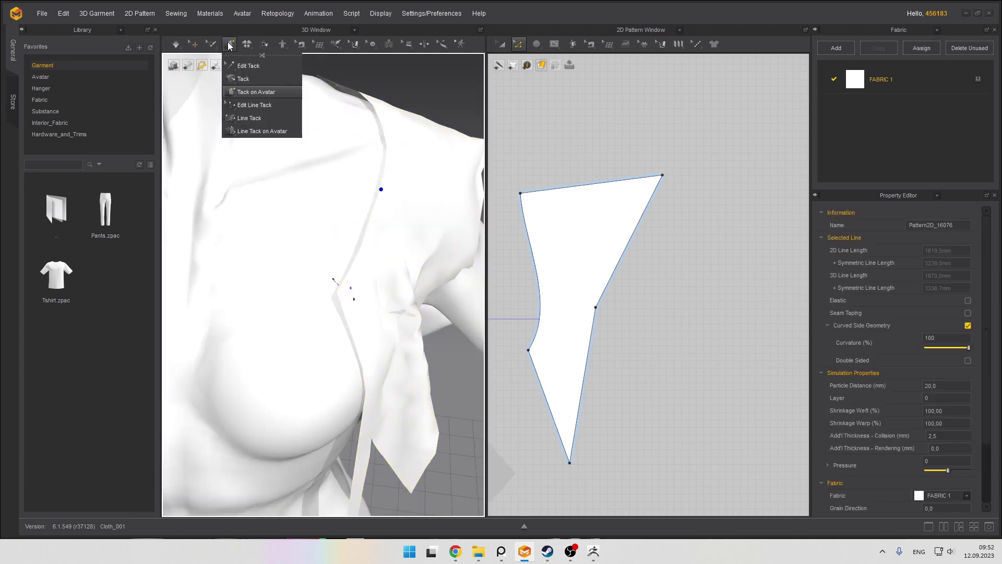
left_click(256, 94)
left_click(381, 201)
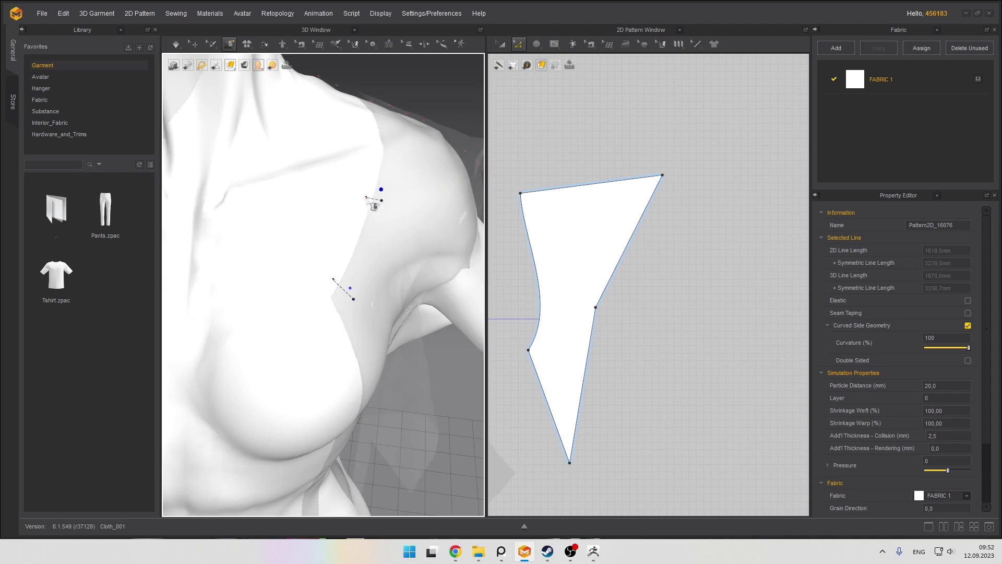
Tack the opposite front piece to the avatar at three points along its inner edge, from the chest corner up towards the shoulder
right_click_drag(379, 204, 328, 225)
left_click(325, 279)
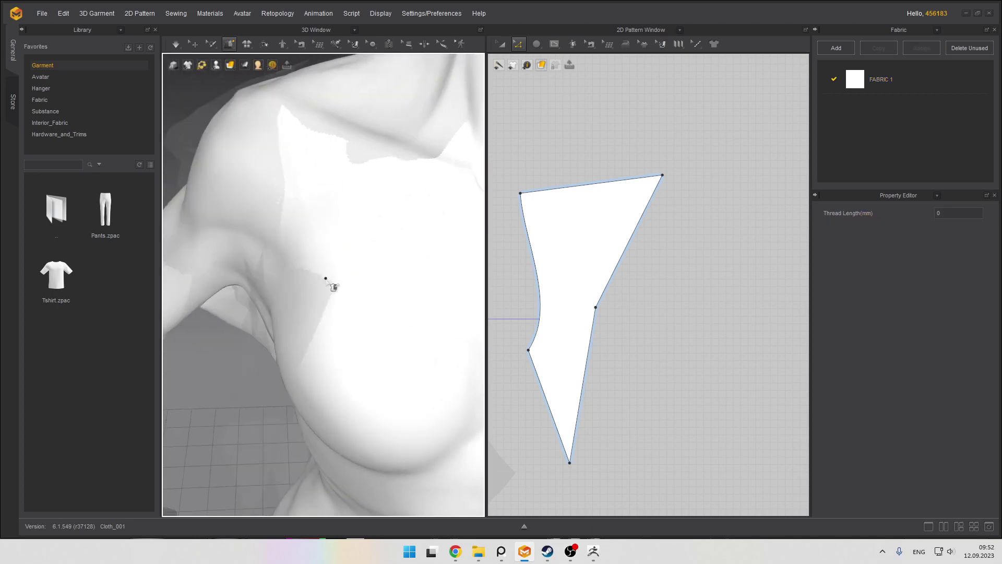
left_click(348, 269)
left_click(287, 180)
left_click(312, 171)
right_click_drag(282, 110, 284, 141)
left_click(277, 155)
left_click(307, 175)
Tack the upper inner edge of the first front piece to the avatar near the shoulder and simulate the garment
scroll(306, 174, "up", 4)
middle_click_drag(407, 165, 304, 197)
scroll(304, 197, "down", 3)
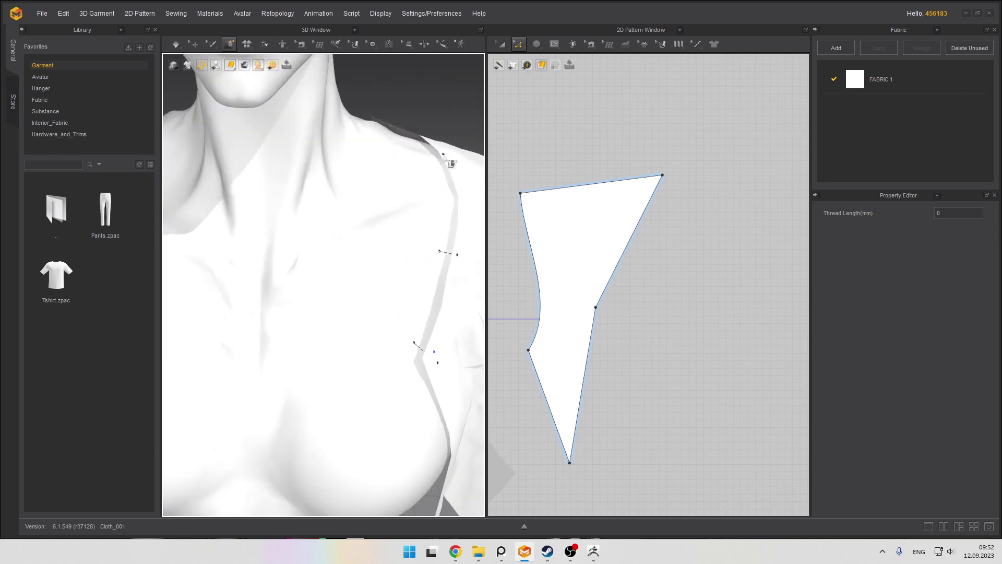
left_click(443, 155)
left_click(418, 169)
scroll(360, 152, "up", 4)
right_click_drag(357, 148, 374, 174)
right_click_drag(315, 242, 299, 231)
key("space")
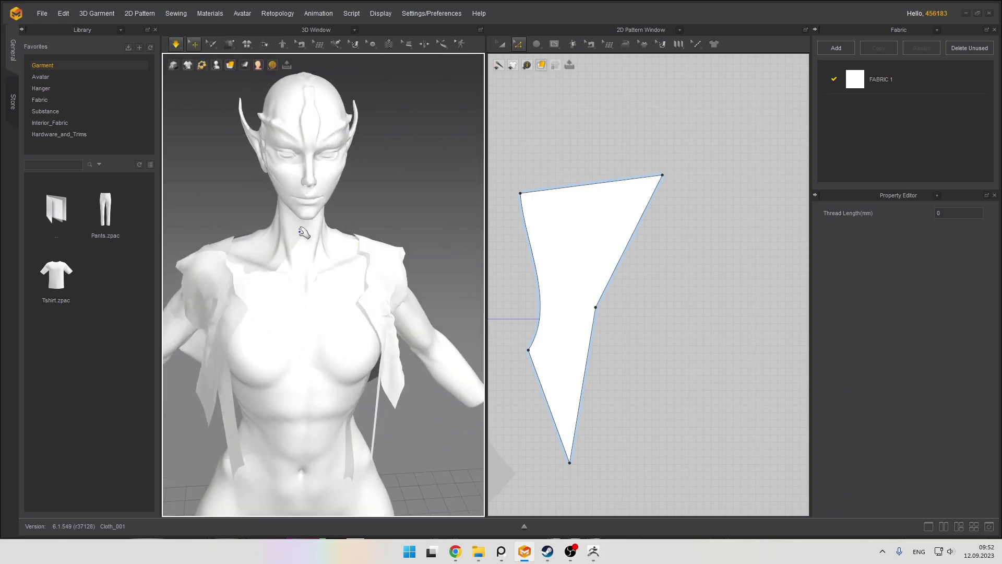
Examine how the simulated shoulder pieces drape over the avatar's shoulders and back
key("space")
scroll(353, 248, "up", 3)
right_click_drag(353, 248, 280, 264)
scroll(360, 276, "down", 3)
right_click_drag(360, 277, 317, 292)
scroll(402, 282, "down", 2)
scroll(290, 278, "up", 3)
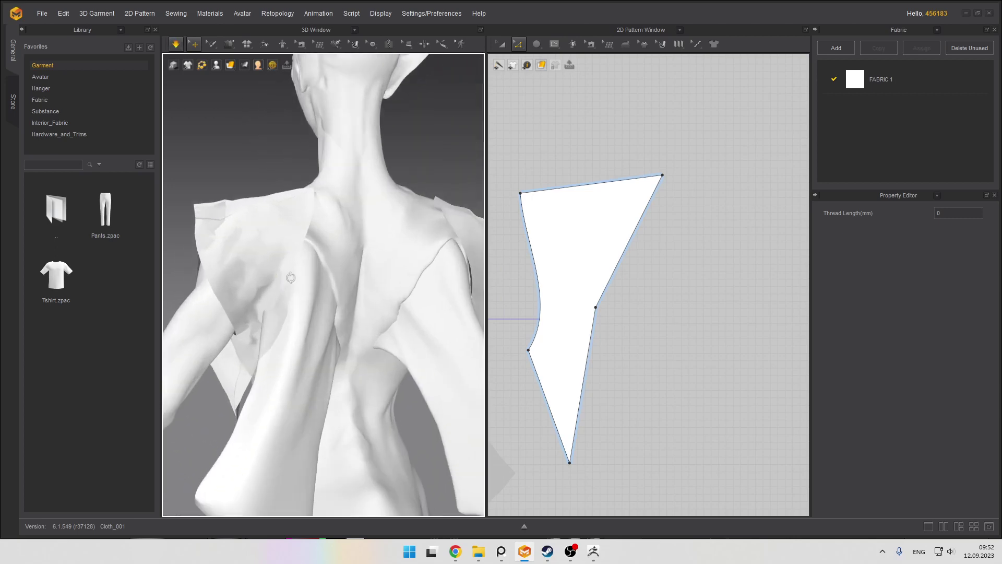
left_click(315, 255)
right_click_drag(315, 255, 311, 259)
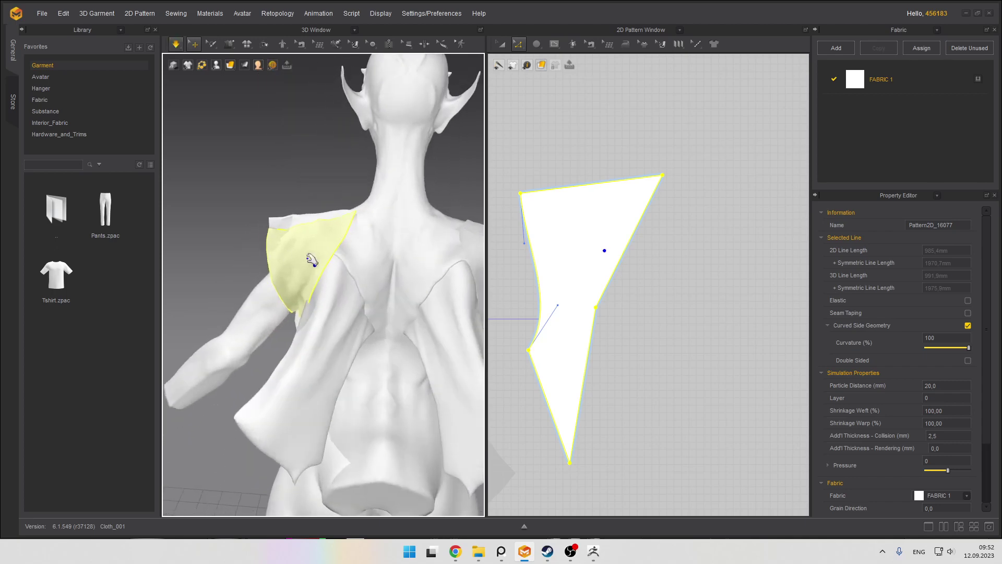
middle_click_drag(312, 259, 229, 256)
scroll(314, 266, "up", 2)
right_click_drag(313, 266, 209, 274)
left_click(338, 321)
right_click_drag(290, 308, 342, 273)
scroll(342, 273, "down", 1)
left_click(308, 284)
scroll(323, 293, "up", 1)
Move the middle point of the back piece's inner edge outward and down to widen the piece towards the spine
left_click(590, 306)
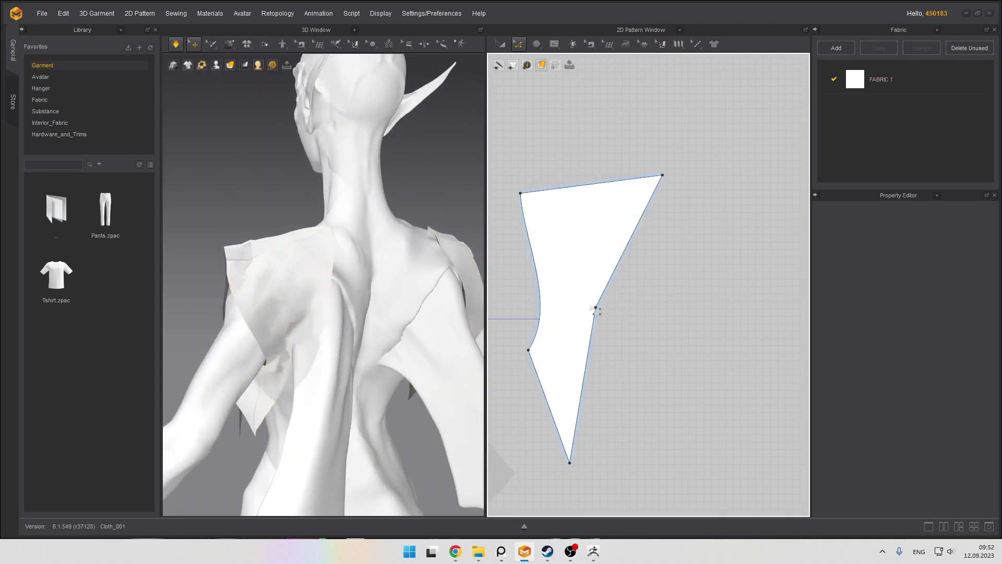
left_click_drag(596, 307, 657, 279)
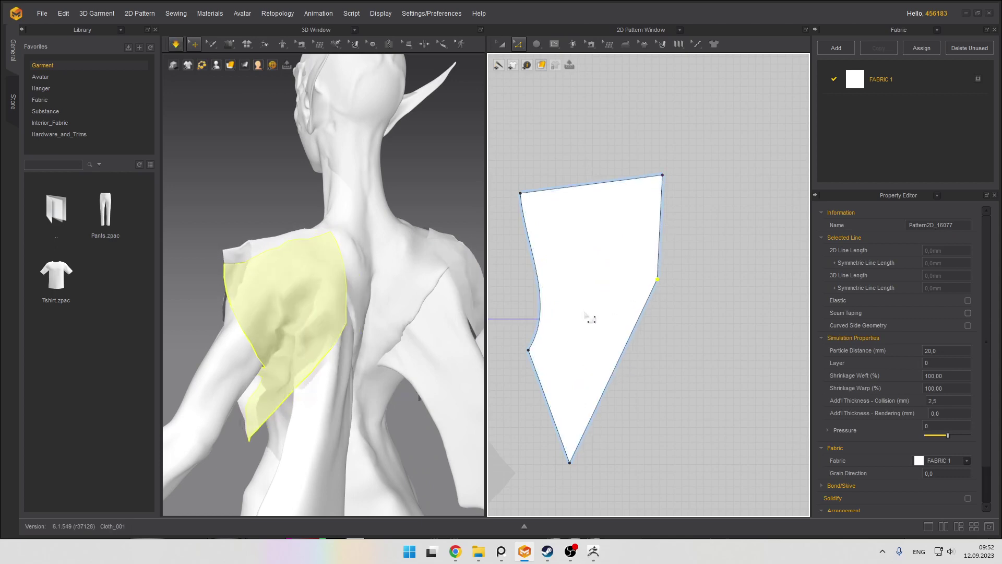
right_click_drag(353, 315, 335, 322)
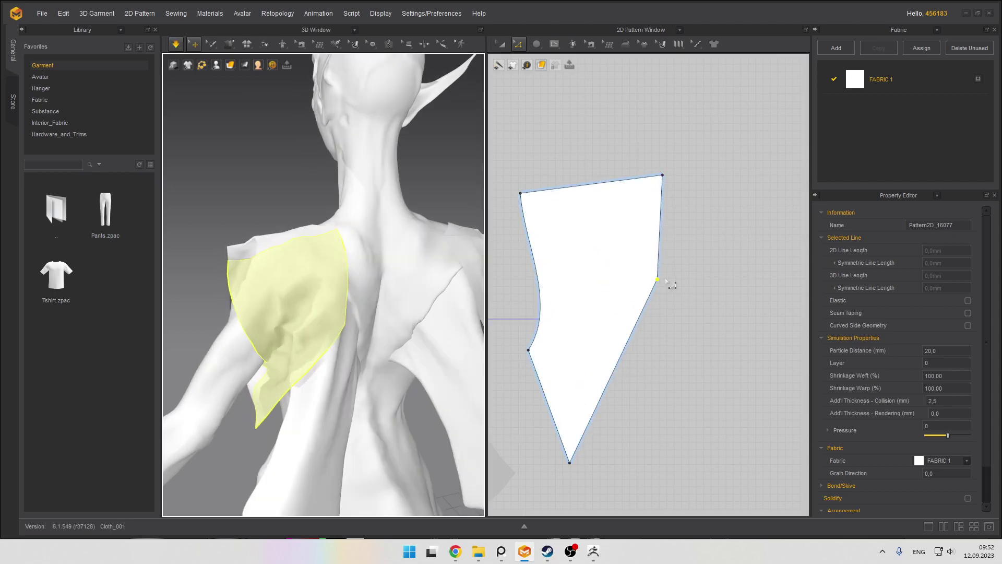
left_click_drag(667, 286, 694, 335)
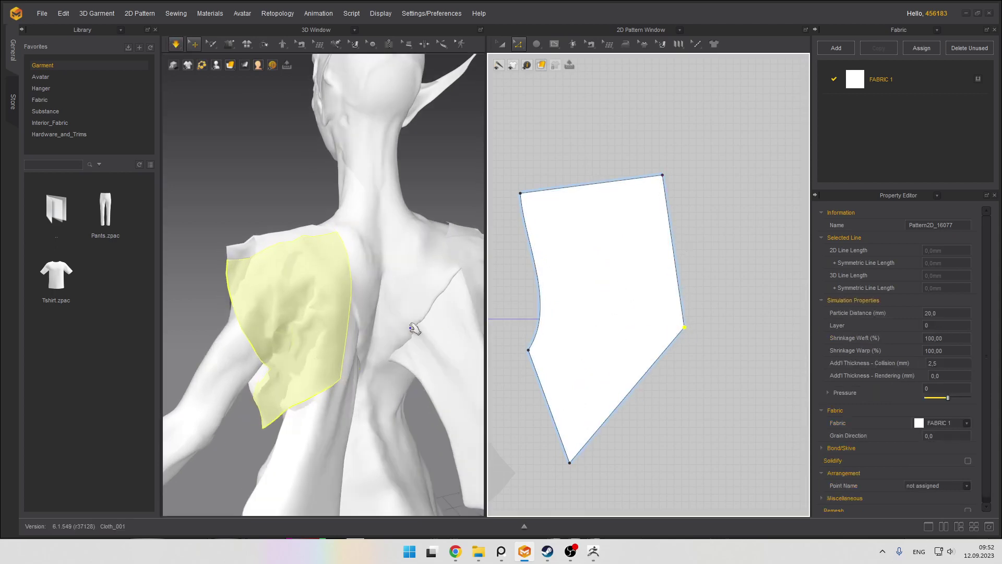
right_click_drag(355, 323, 374, 327)
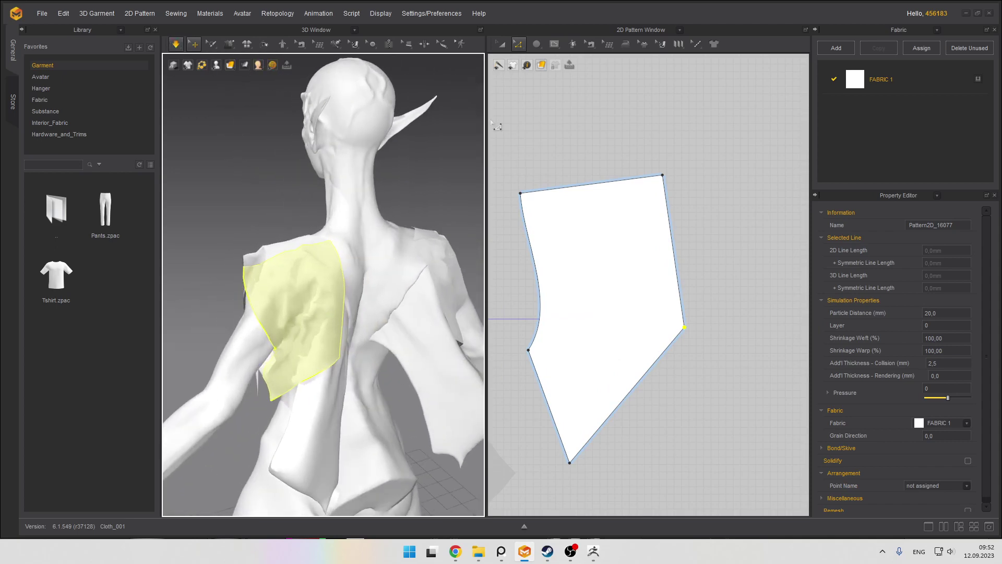
Curve the back piece's lower edge inward to about 266 mm long and simulate the new shape
left_click_drag(648, 373, 635, 349)
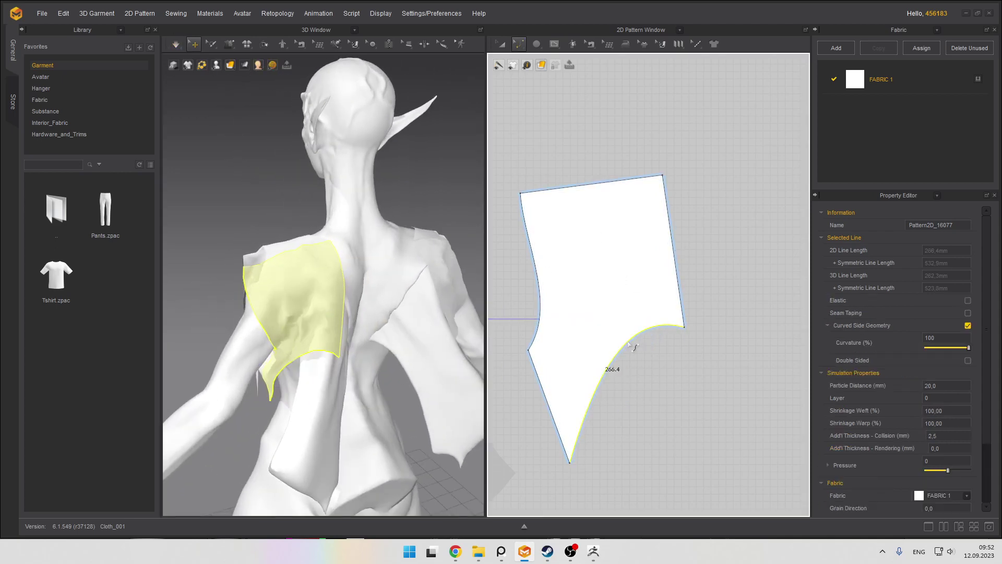
key("space")
right_click_drag(376, 317, 347, 288)
scroll(342, 287, "down", 2)
Lower the front piece's outer shoulder corner slightly, bow its top edge outward to about 151 mm long, and simulate
left_click(332, 281)
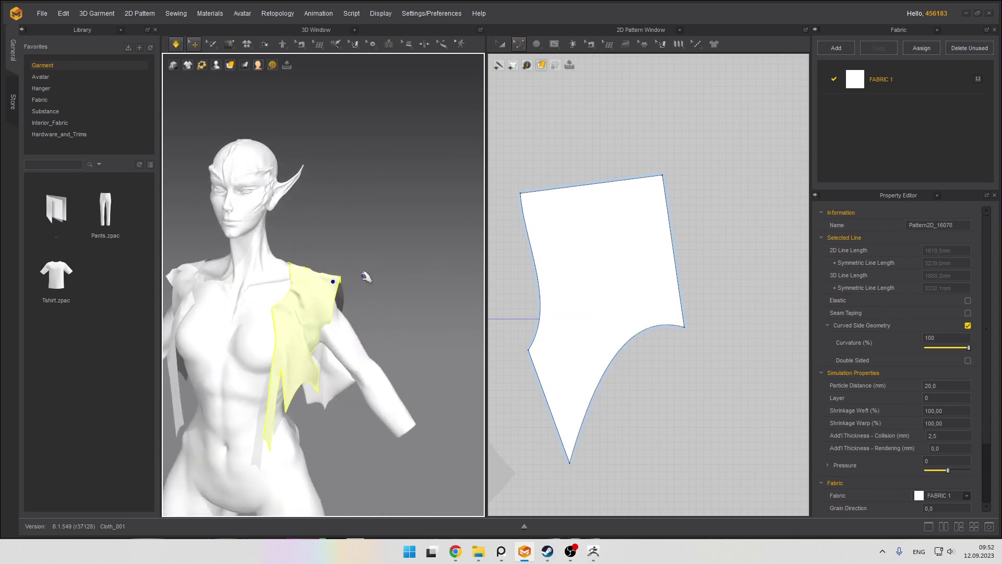
scroll(556, 233, "down", 1)
scroll(557, 233, "up", 10)
middle_click_drag(557, 232, 599, 244)
scroll(647, 279, "up", 8)
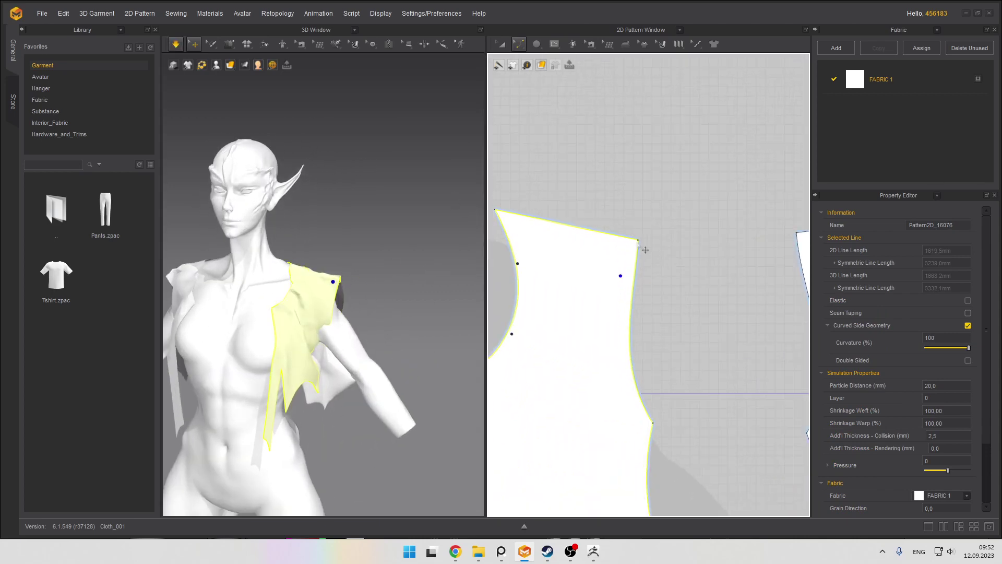
key("z")
left_click_drag(638, 241, 590, 229)
key("ctrl+z")
left_click(658, 228)
key("c")
key("space")
scroll(327, 282, "up", 2)
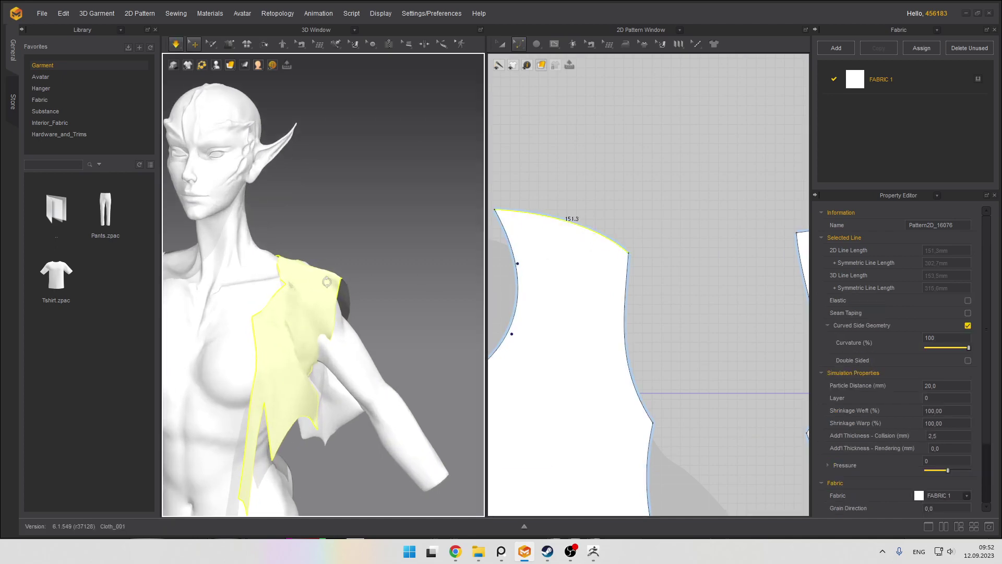
Bow the back piece's top edge outward to about 195 mm long so it mirrors on both back pieces
right_click_drag(326, 281, 305, 271)
scroll(308, 273, "up", 1)
left_click(381, 277)
scroll(525, 233, "down", 4)
middle_click_drag(677, 254, 609, 272)
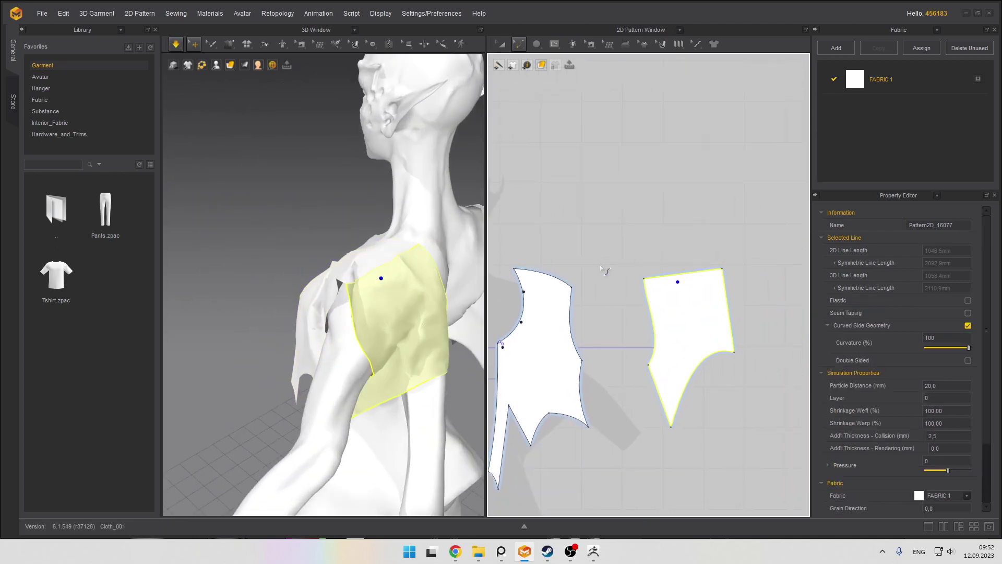
scroll(652, 274, "up", 2)
left_click(692, 269)
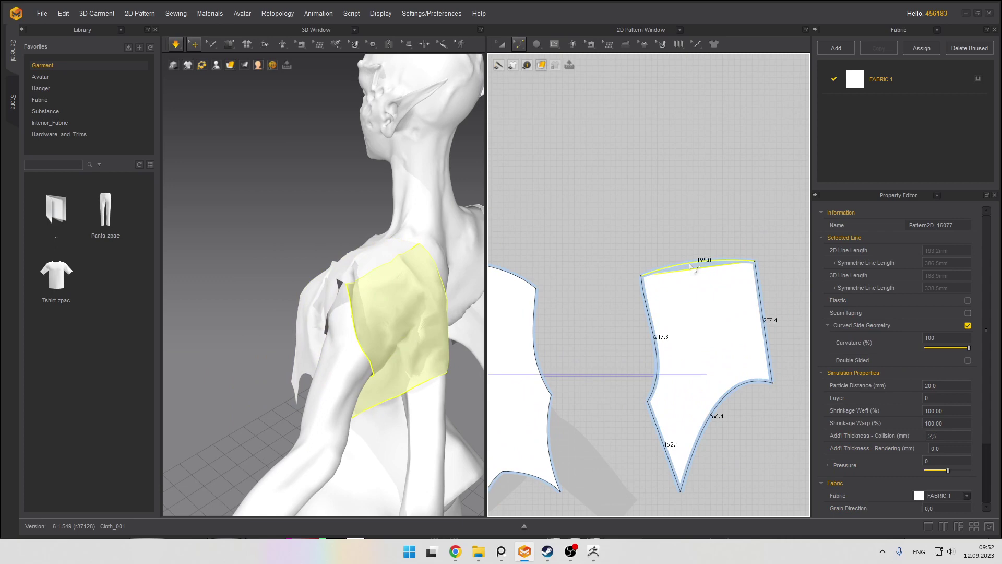
right_click_drag(272, 266, 284, 323)
scroll(449, 330, "down", 2)
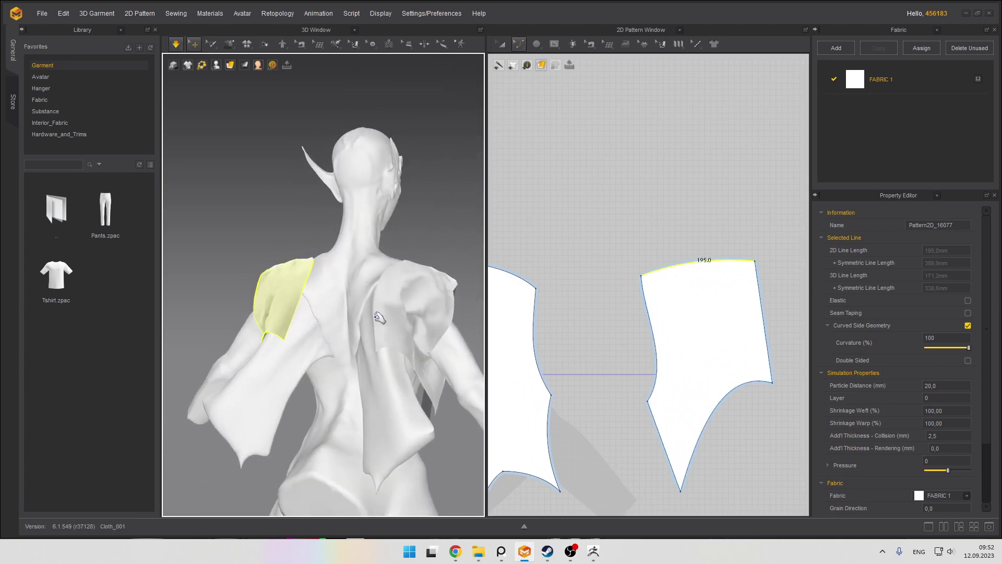
Tug the avatar's right back piece and the right front piece's shoulder edge during simulation to settle their drape
scroll(375, 317, "up", 2)
left_click(405, 365)
middle_click_drag(404, 367, 315, 314)
right_click_drag(314, 314, 364, 350)
scroll(348, 349, "down", 1)
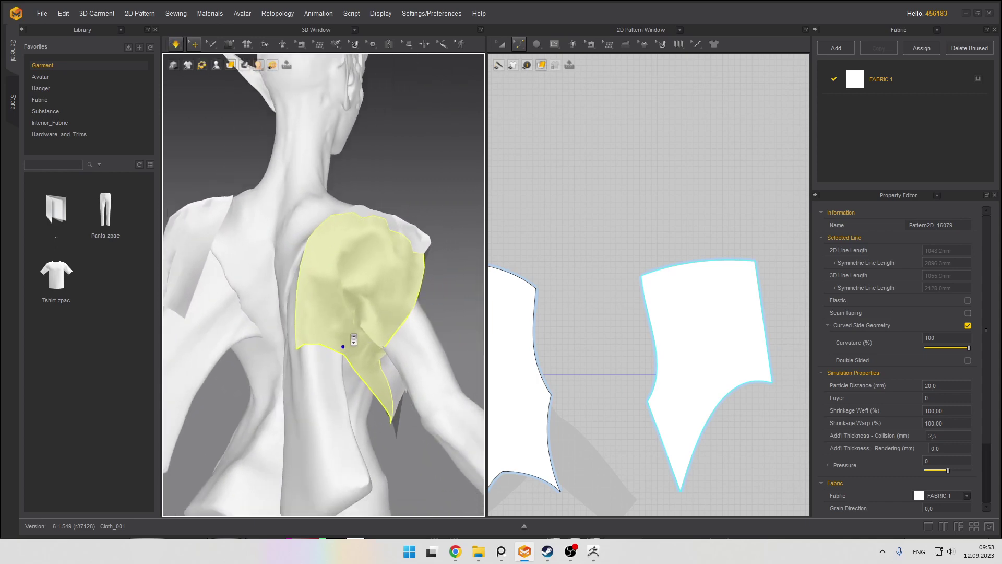
scroll(354, 339, "down", 3)
right_click_drag(444, 308, 376, 264)
left_click_drag(368, 237, 384, 224)
key("space")
right_click_drag(383, 224, 291, 240)
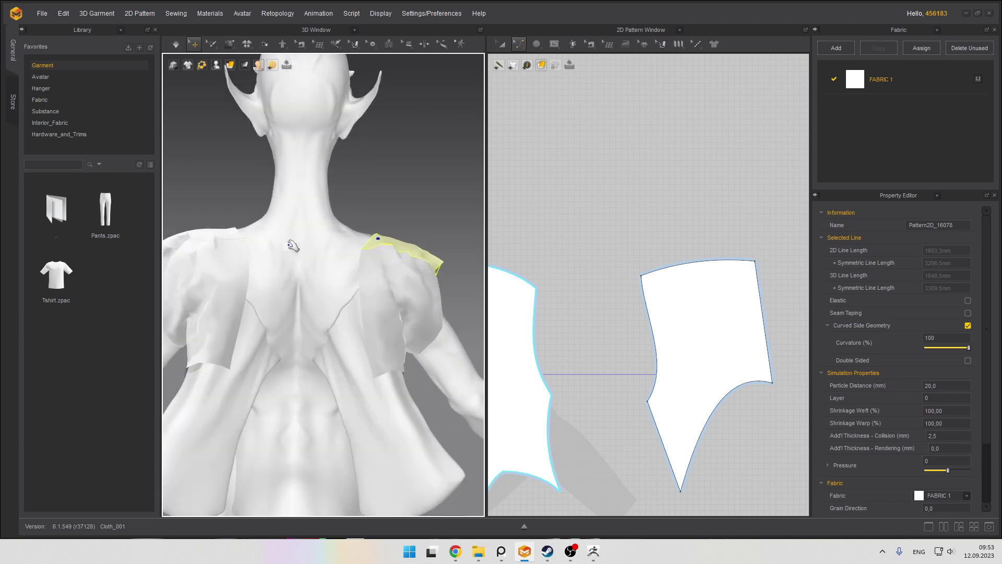
Pull the left back piece's inner edge towards the spine and try to attach all its pins to the avatar
left_click(302, 269)
left_click_drag(303, 270, 216, 265)
right_click_drag(215, 265, 254, 263)
left_click(285, 265)
left_click(241, 265)
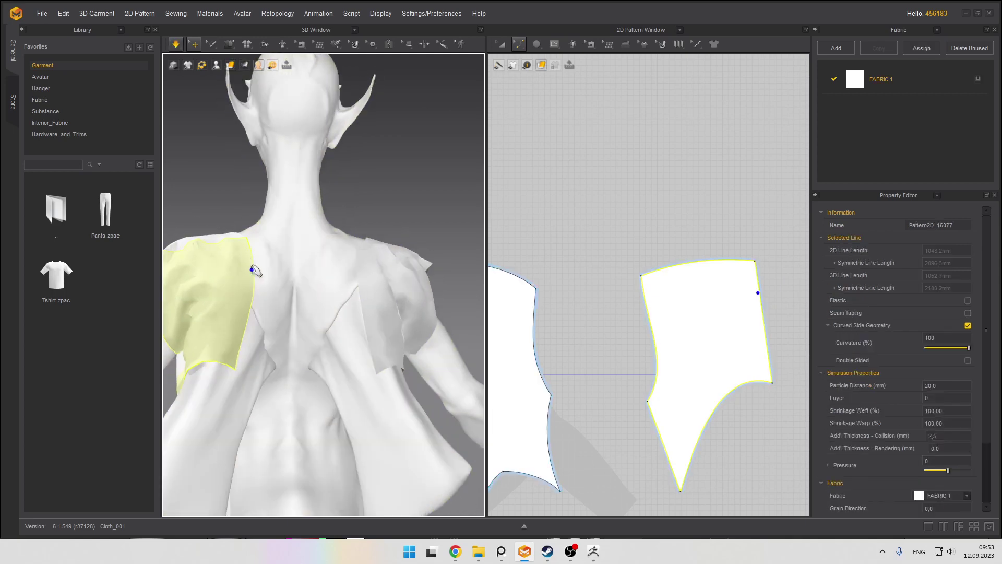
mouse_move(276, 272)
left_mouse_down()
mouse_move(285, 270)
mouse_move(254, 269)
mouse_move(282, 268)
left_mouse_up()
right_click(279, 270)
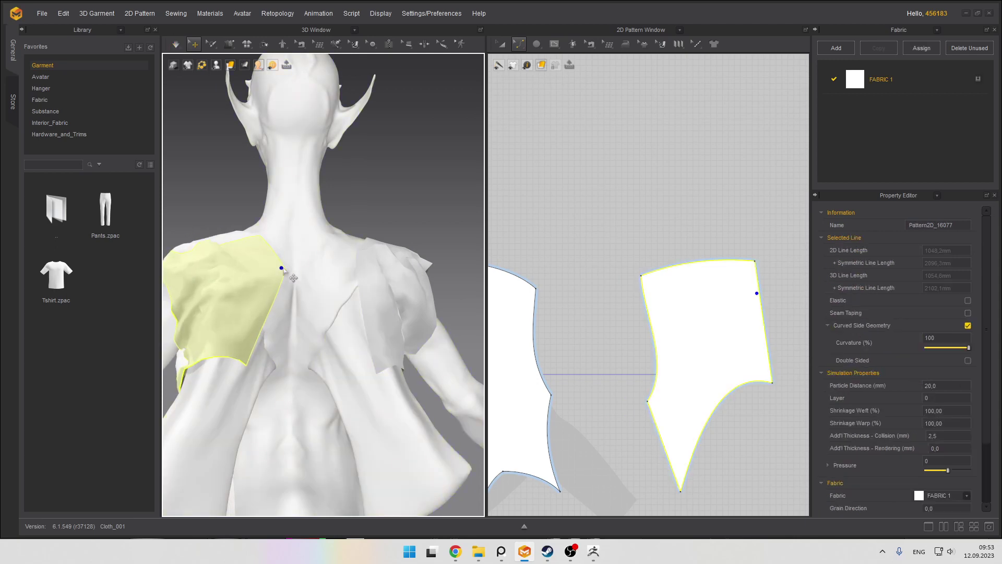
right_click(283, 272)
mouse_move(301, 175)
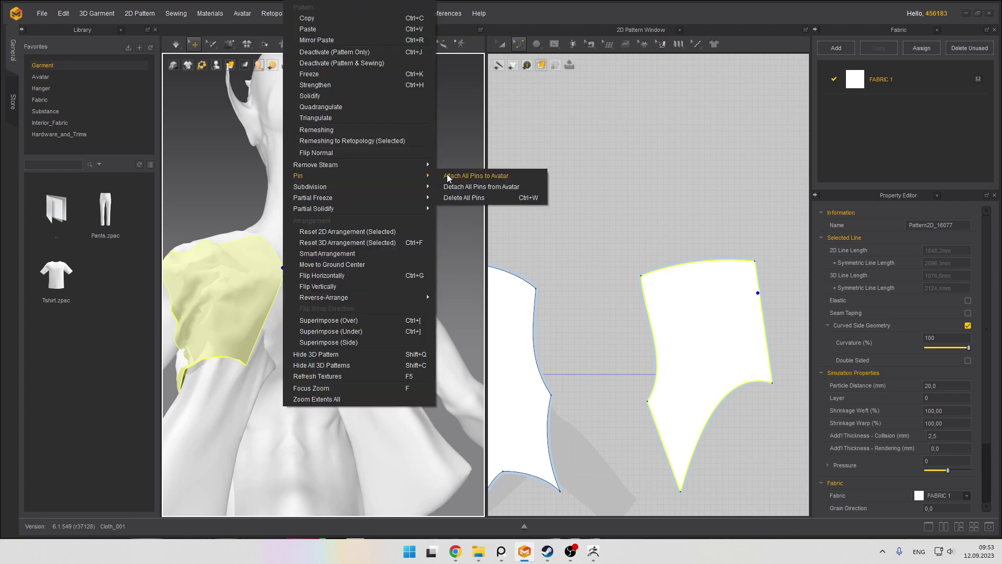
left_click(510, 176)
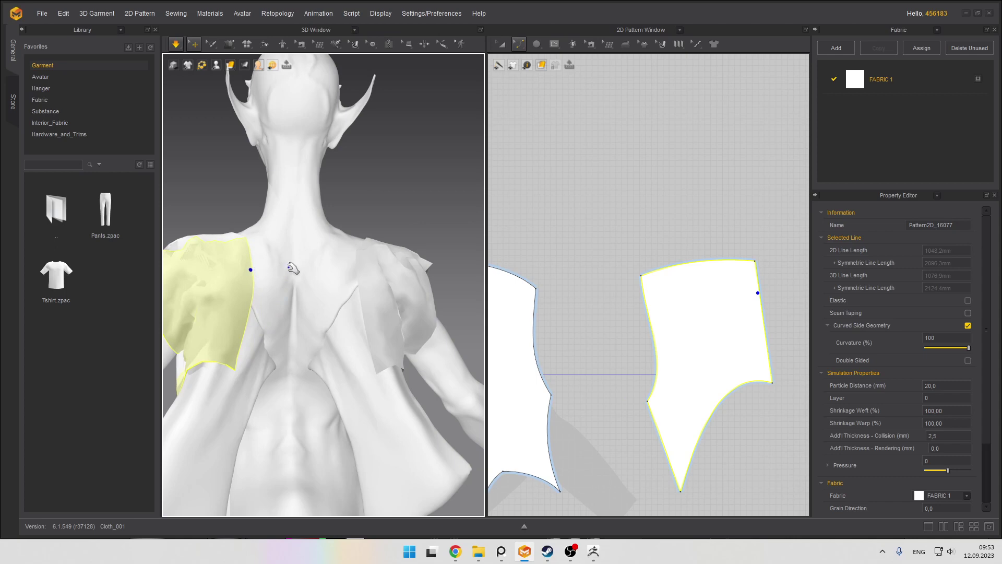
Pull the left back piece's inner edge to the spine again, tack it to the avatar there, and simulate
left_click_drag(293, 268, 315, 268)
scroll(282, 267, "down", 3)
right_click(236, 250)
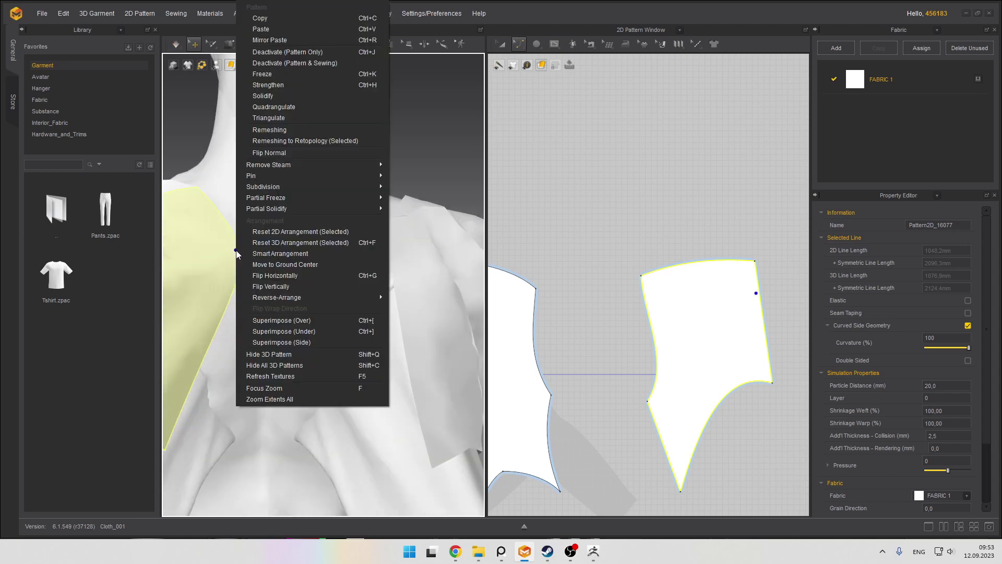
left_click(236, 100)
left_click(230, 44)
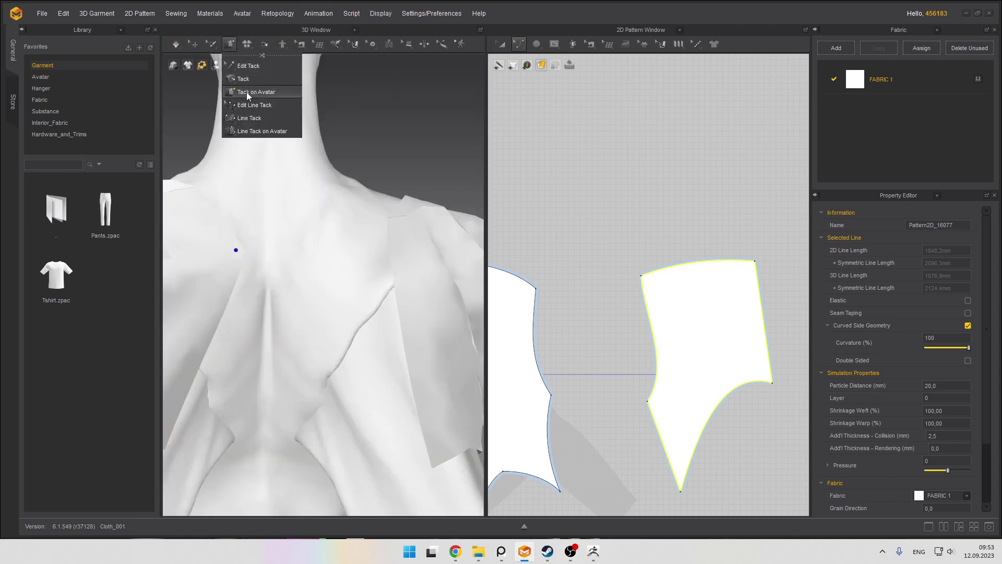
left_click(251, 96)
left_click(251, 250)
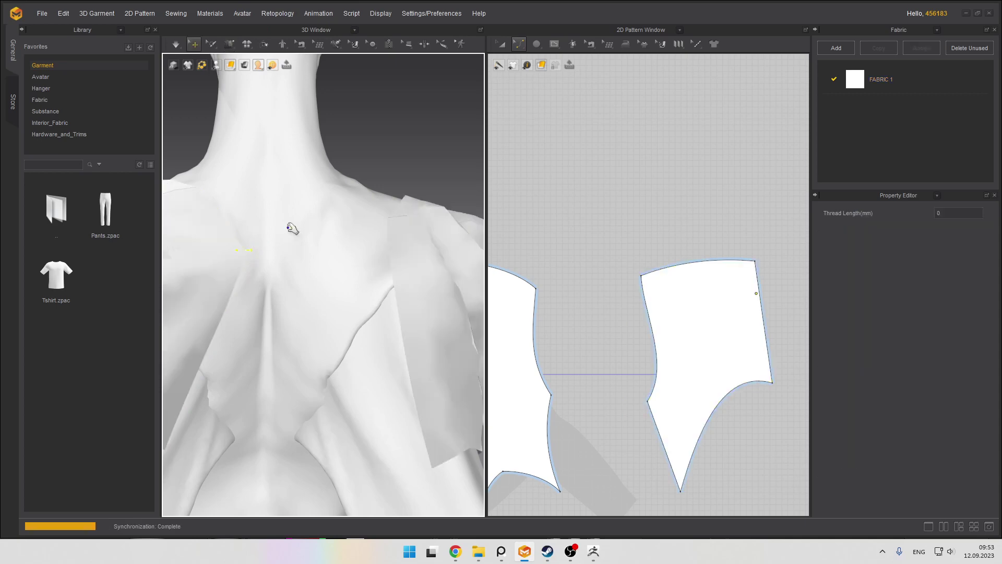
scroll(241, 230, "up", 3)
middle_click_drag(271, 232, 322, 246)
right_click_drag(322, 246, 328, 227)
scroll(334, 232, "up", 6)
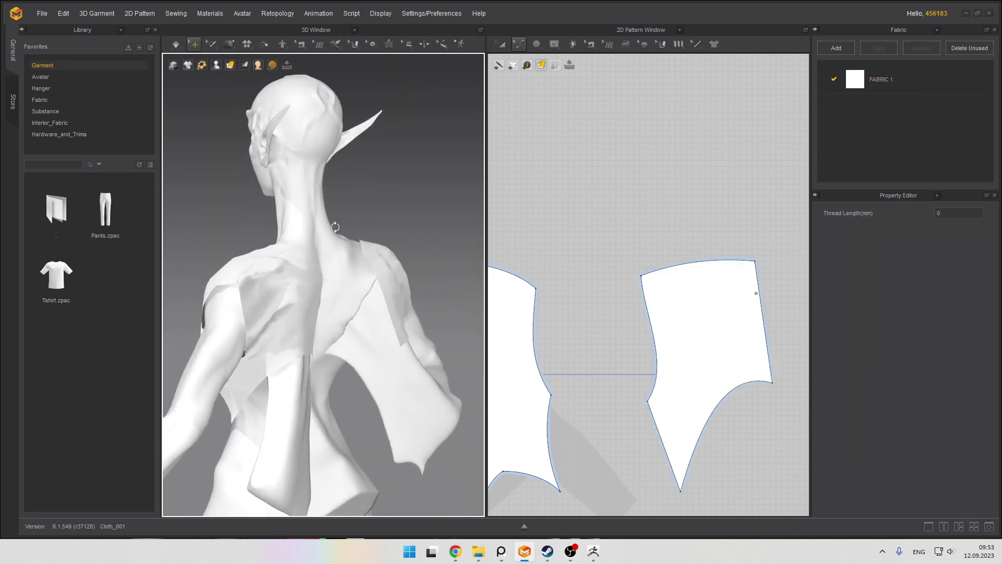
Pull the right back piece's upper inner corner towards the spine, tack it to the avatar, and simulate
left_click(387, 227)
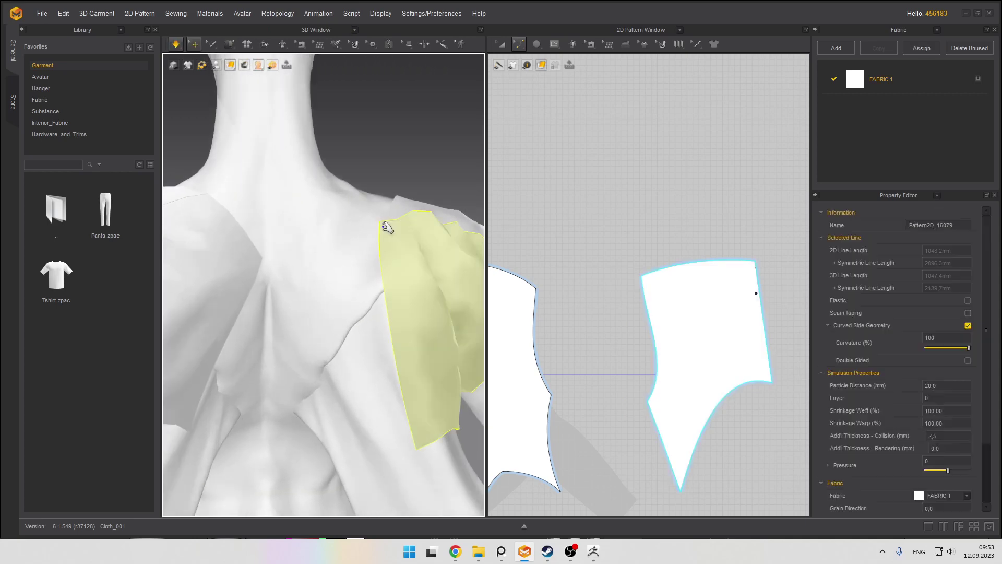
left_click_drag(351, 228, 307, 257)
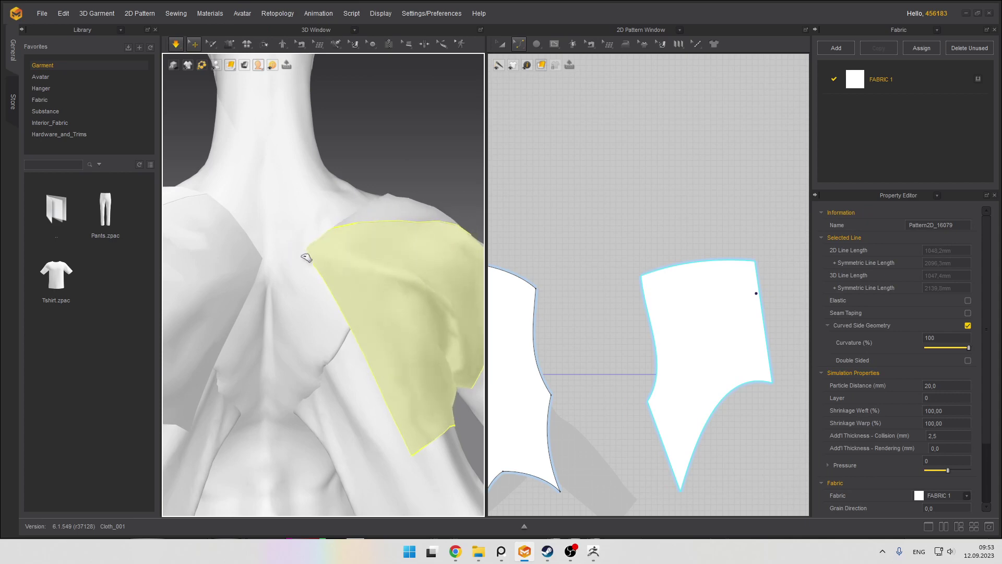
right_click(326, 256)
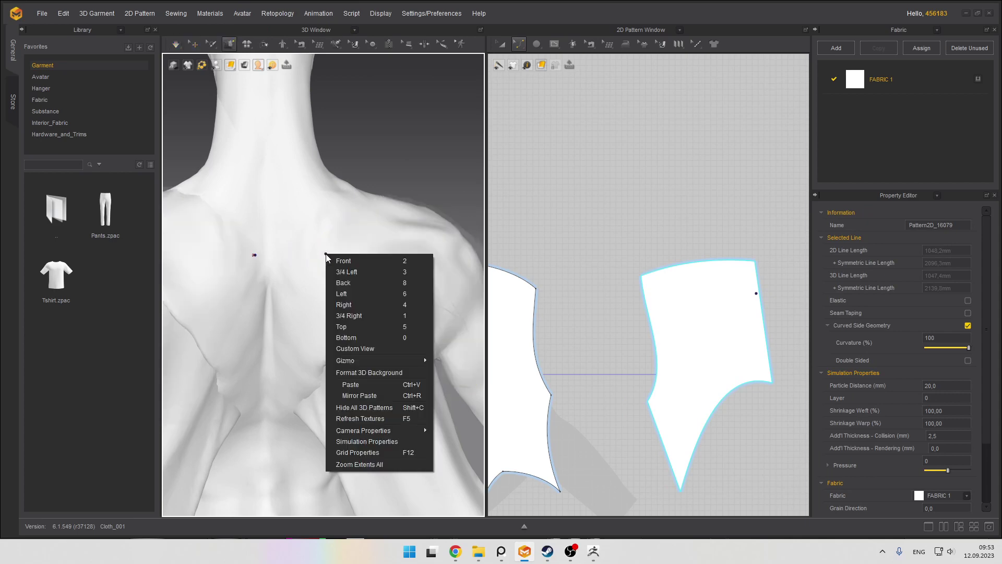
left_click(321, 237)
right_click_drag(320, 245, 345, 278)
scroll(331, 233, "up", 3)
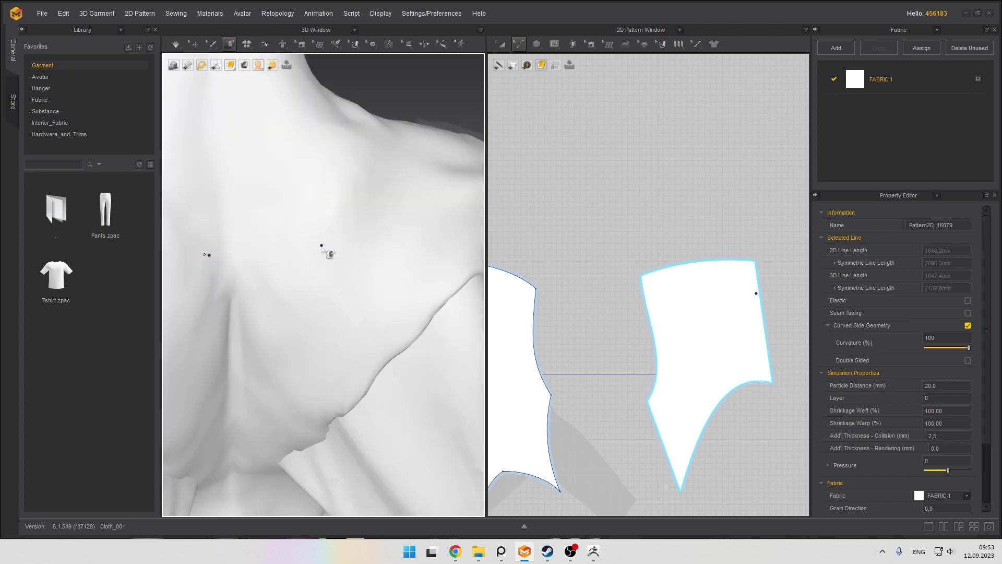
left_click(296, 245)
key("space")
scroll(277, 204, "down", 5)
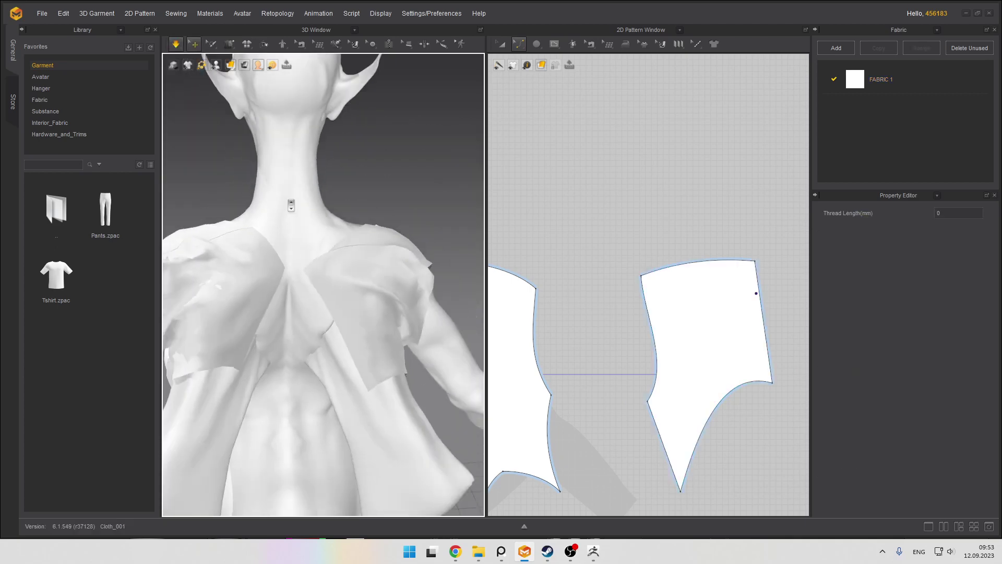
Tug the right front piece's shoulder edge slightly towards the neck and smooth the cloth below it during simulation
right_click_drag(291, 203, 360, 231)
scroll(379, 236, "up", 3)
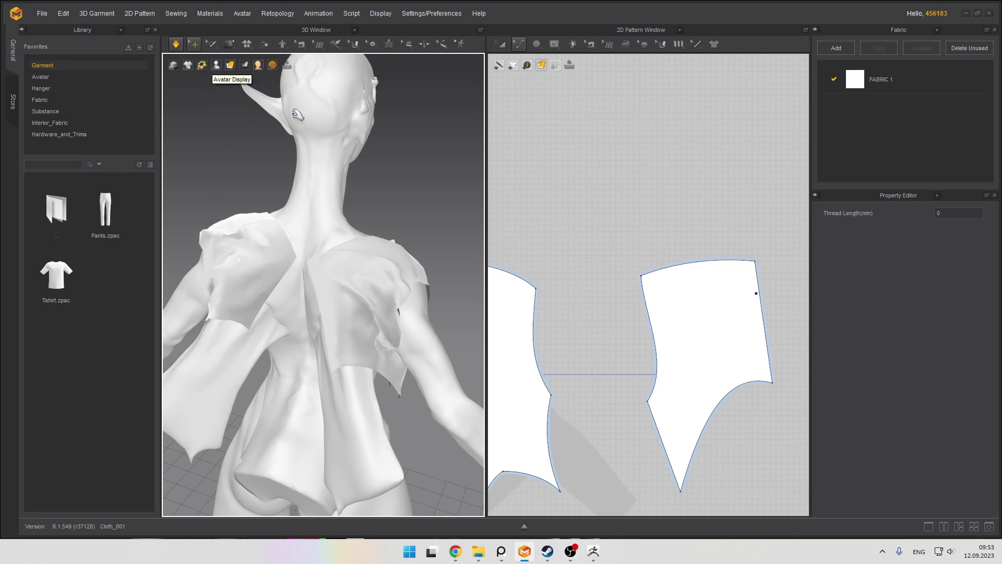
scroll(336, 157, "down", 2)
right_click_drag(337, 156, 372, 163)
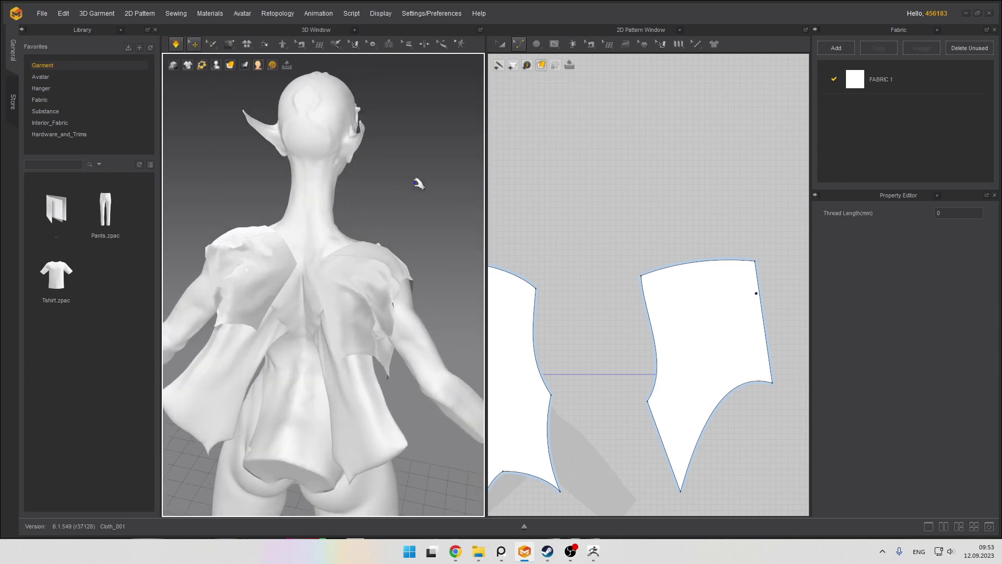
right_click(416, 182)
left_click(406, 212)
mouse_move(378, 255)
left_mouse_down()
mouse_move(368, 212)
mouse_move(368, 251)
left_mouse_up()
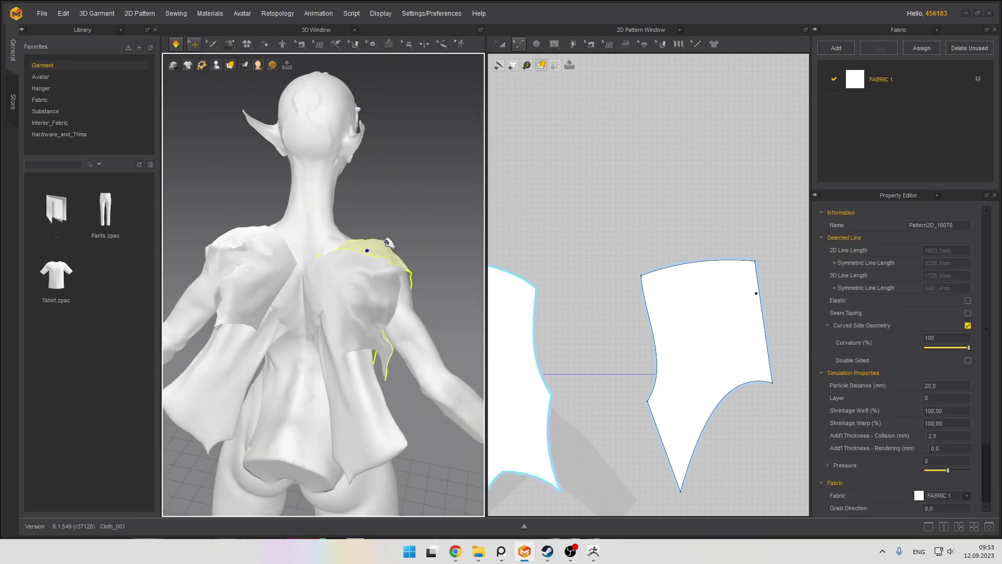
right_click_drag(388, 243, 334, 253)
left_click_drag(346, 316, 340, 321)
right_click_drag(340, 321, 321, 406)
Pull the right front piece's inner edge towards the middle of the chest to settle its folds
left_click(362, 434)
right_click_drag(360, 434, 312, 334)
left_click_drag(341, 267, 359, 253)
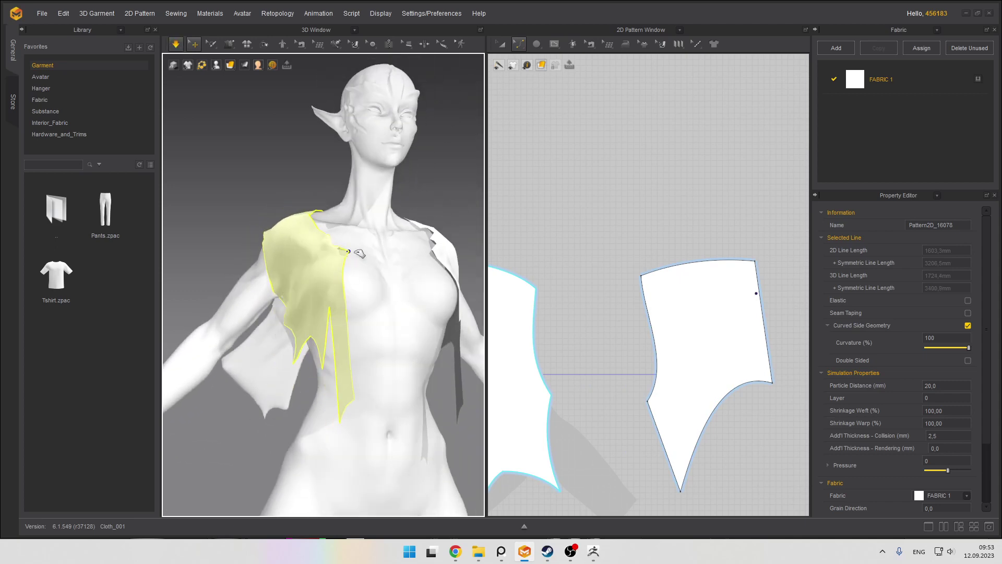
right_click_drag(338, 252, 348, 282)
left_click(343, 239)
left_click(328, 248)
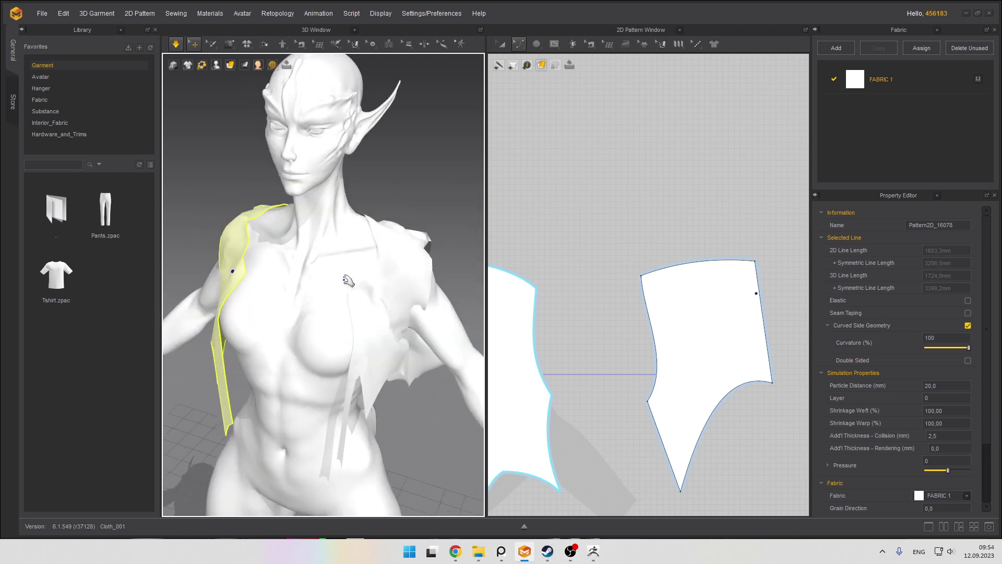
Tug the left front piece at the chest, pausing and resuming the simulation, to settle its drape
left_click(341, 302)
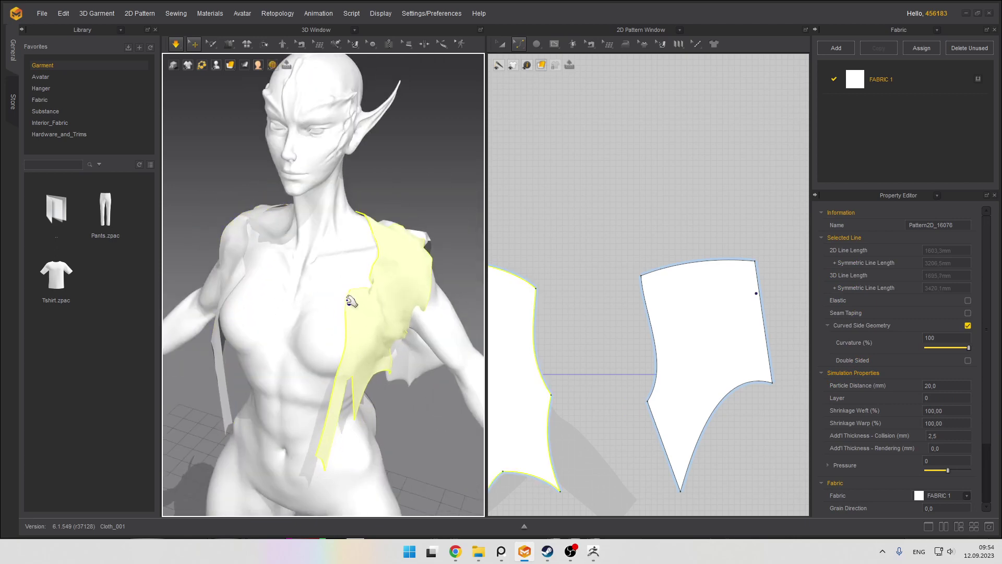
right_click_drag(351, 301, 327, 282)
scroll(281, 287, "down", 2)
scroll(358, 297, "up", 4)
key("space")
left_click_drag(358, 304, 356, 284)
key("space")
right_click_drag(405, 282, 369, 293)
key("space")
left_click_drag(369, 293, 349, 297)
key("space")
Examine how the simulated front pieces drape over the avatar's chest and shoulders
right_click_drag(416, 286, 349, 302)
scroll(349, 301, "down", 2)
key("space")
scroll(400, 213, "down", 3)
right_click_drag(357, 264, 417, 251)
scroll(376, 246, "up", 1)
scroll(347, 257, "down", 2)
scroll(355, 271, "up", 4)
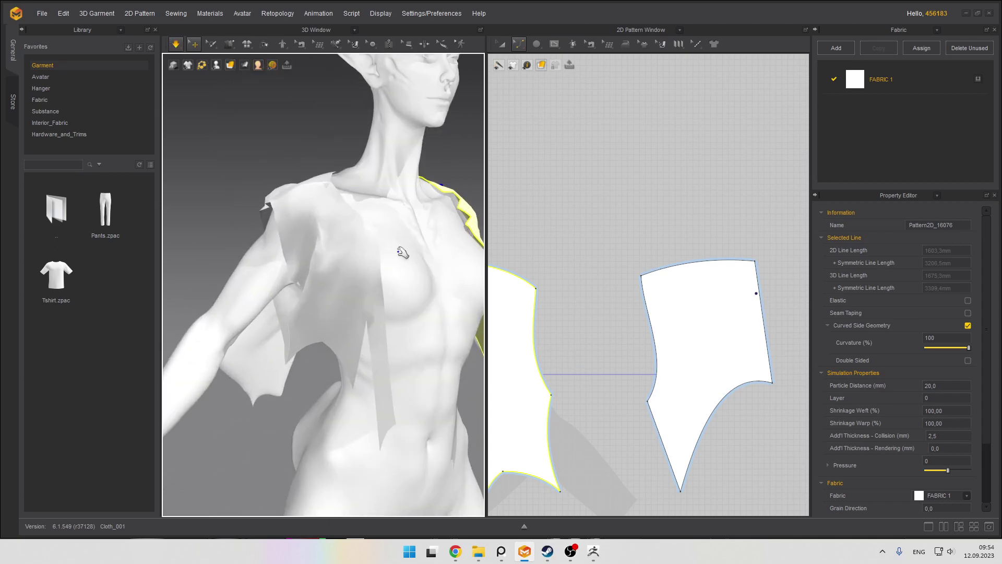
Colour Fabric 1 grey (8C8C8C) and set its reflection intensity to 58 and roughness intensity to 25
scroll(494, 234, "down", 2)
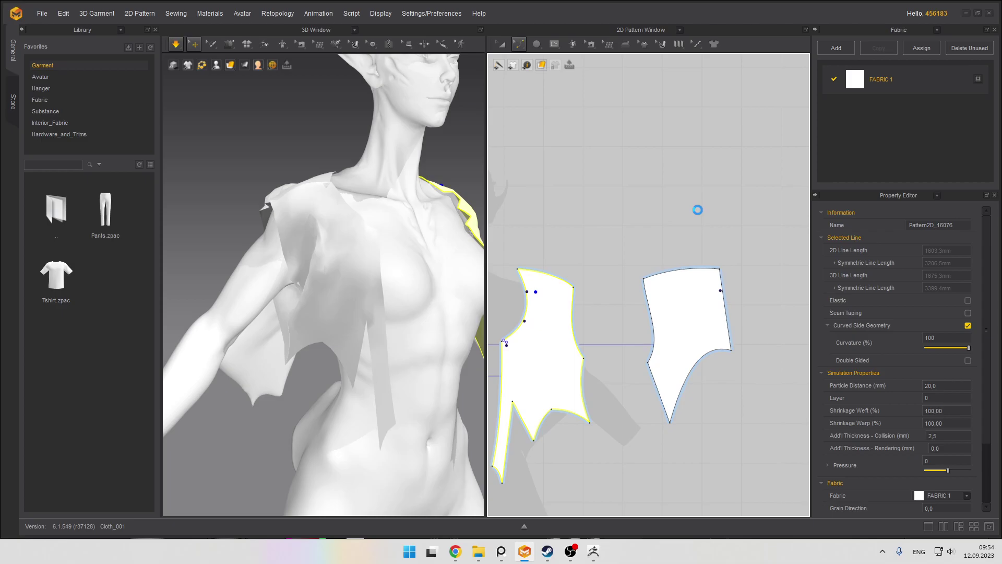
left_click(872, 79)
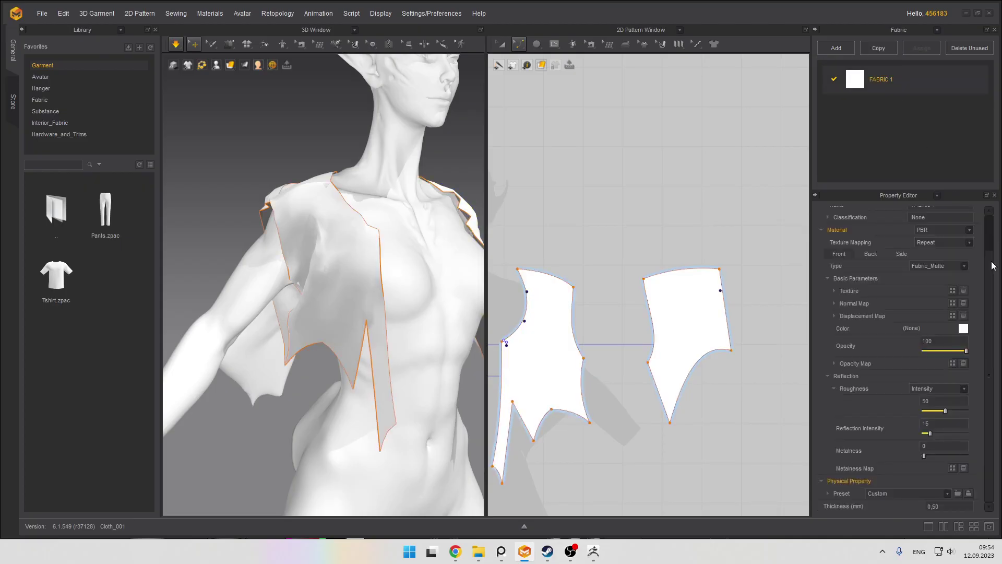
left_click(963, 329)
left_click_drag(333, 155, 283, 134)
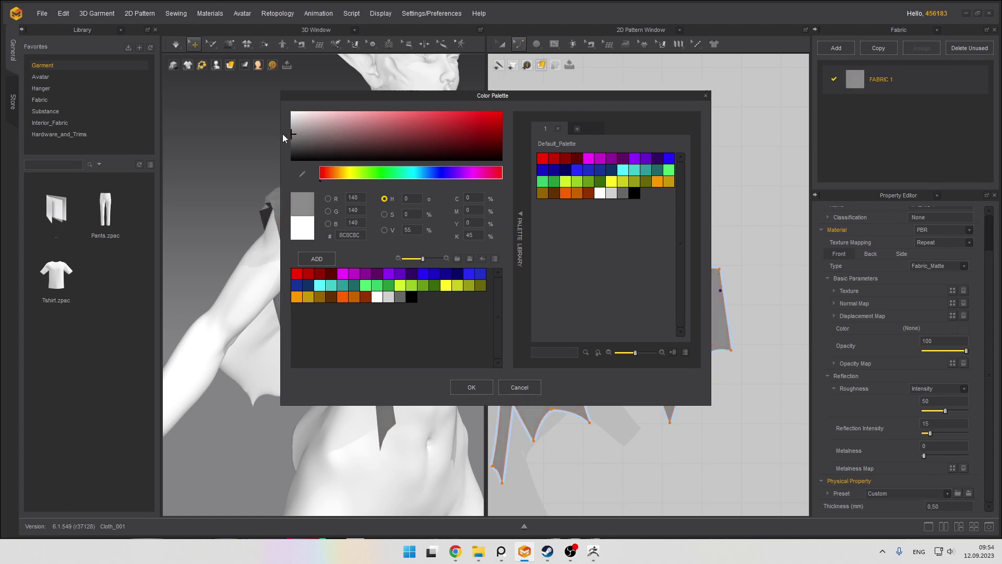
left_click(472, 387)
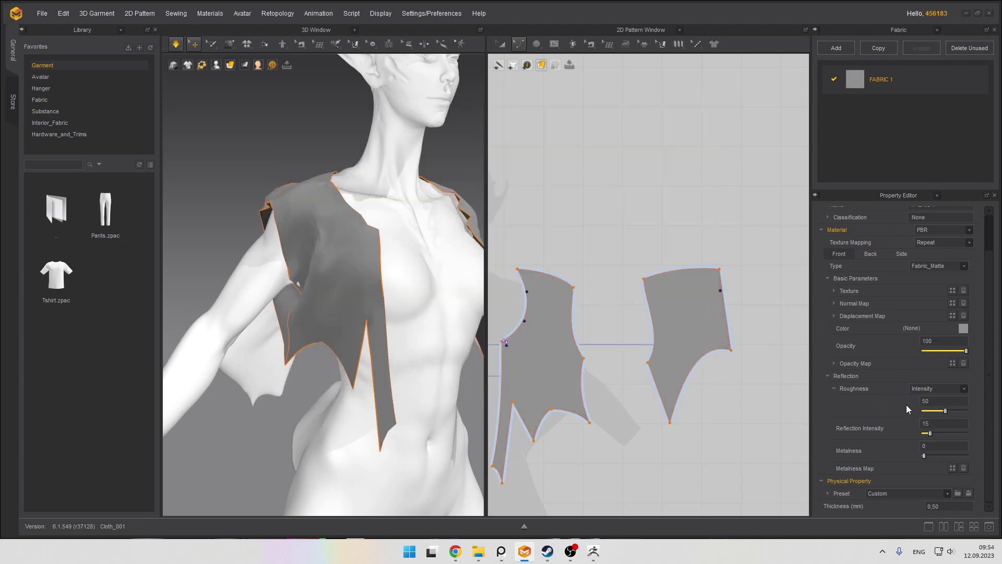
mouse_move(955, 433)
left_mouse_down()
mouse_move(923, 427)
mouse_move(966, 428)
mouse_move(924, 412)
left_mouse_up()
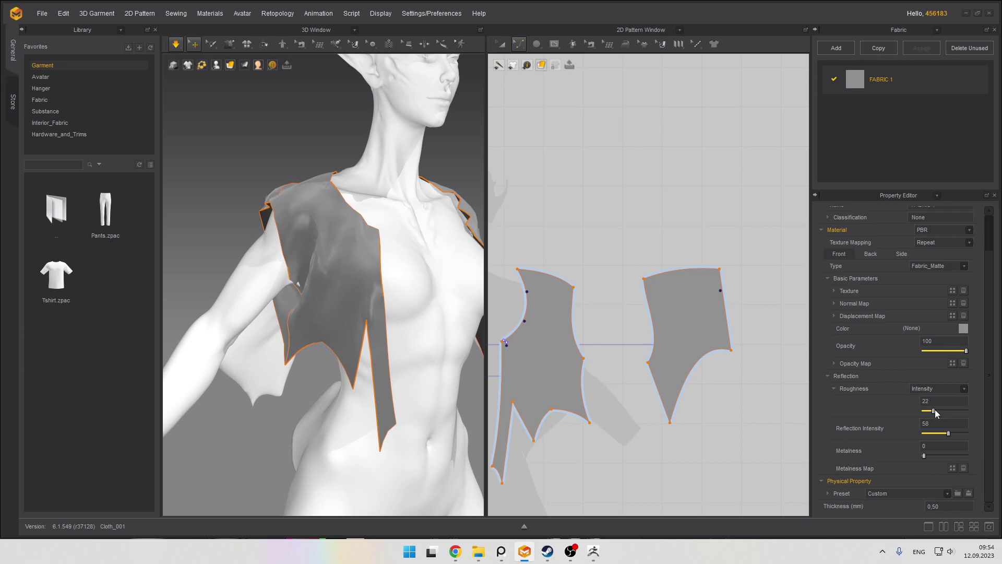
Tug the left back piece's lower inner corner towards the spine during simulation to smooth its wrinkles
right_click_drag(389, 315, 436, 230)
middle_click_drag(436, 230, 315, 235)
scroll(400, 223, "up", 3)
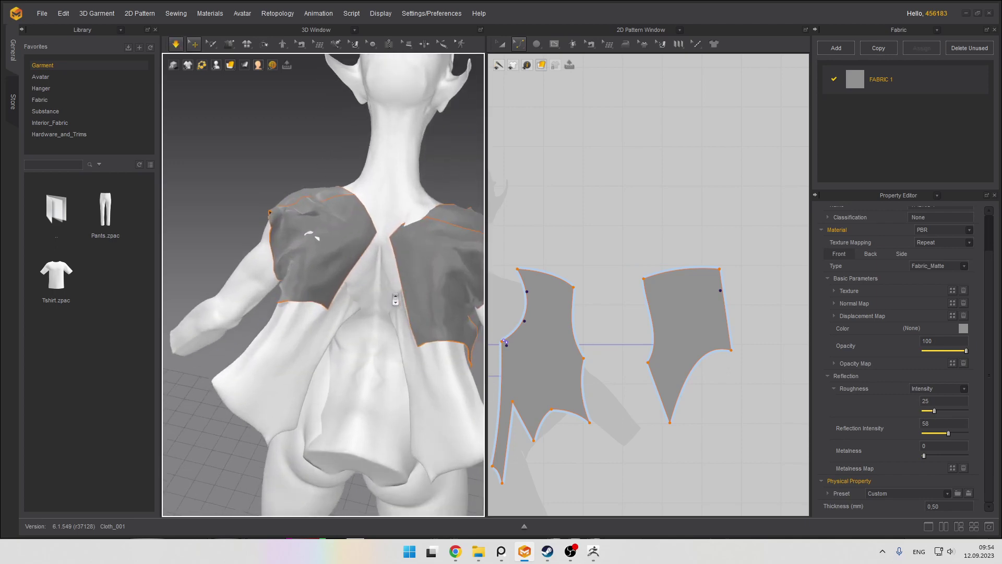
left_click(341, 265)
right_click_drag(361, 262, 362, 327)
left_click(343, 313)
left_click_drag(266, 337, 286, 315)
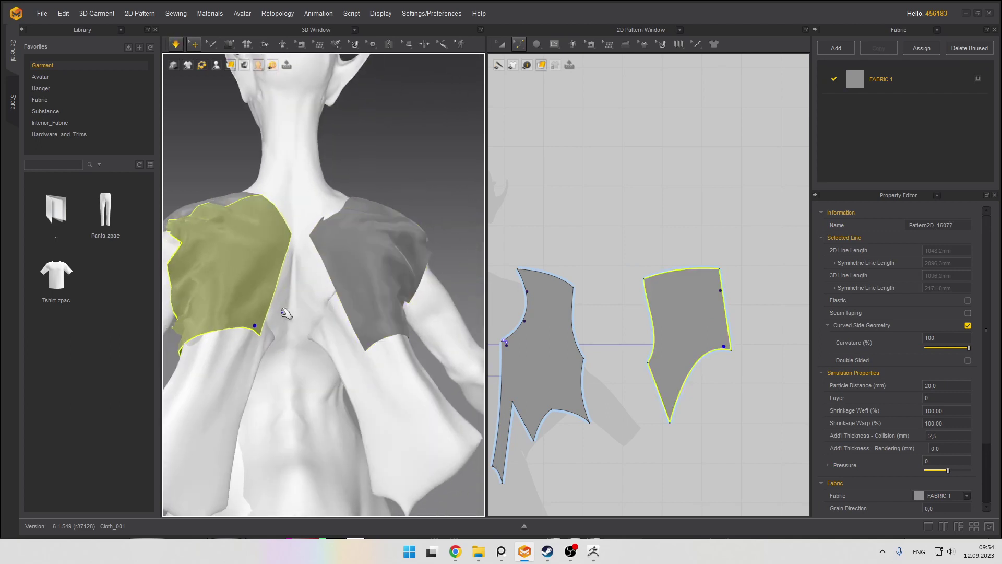
right_click_drag(287, 315, 251, 386)
Tug the left front piece near the armhole and the right front piece at the shoulder to settle them
left_click(269, 310)
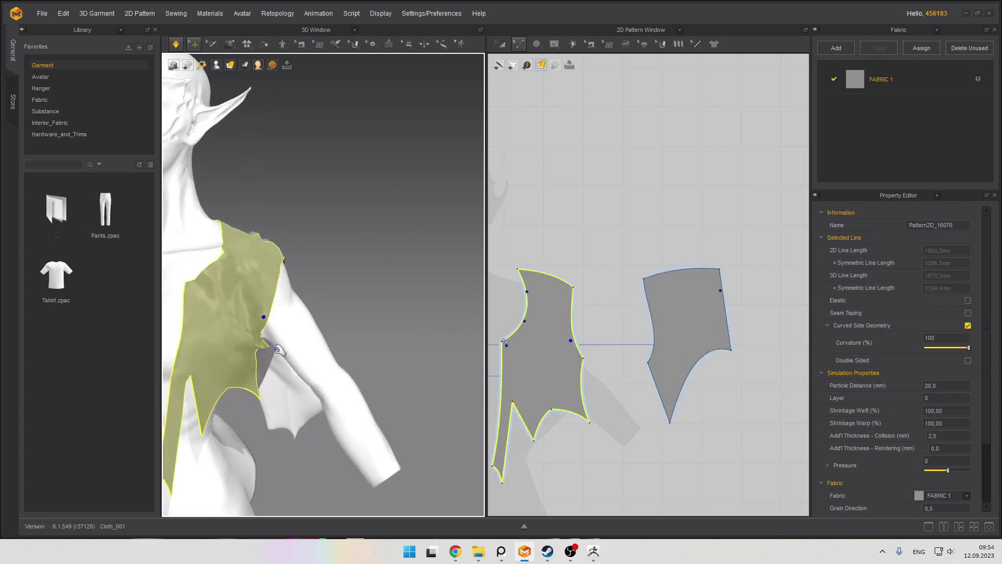
right_click_drag(263, 351, 313, 317)
scroll(313, 317, "down", 3)
left_click(333, 312)
scroll(622, 293, "down", 5)
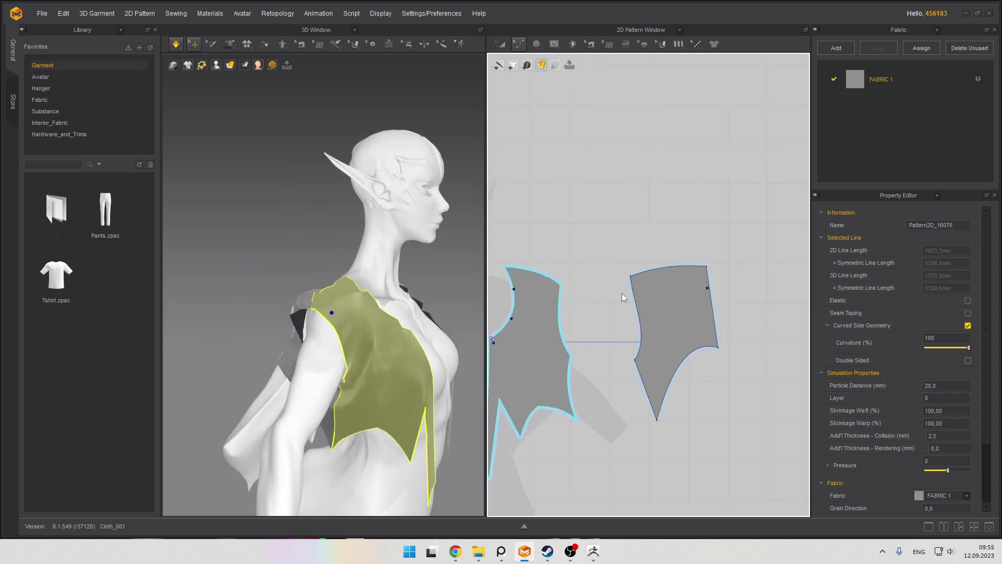
scroll(635, 280, "up", 2)
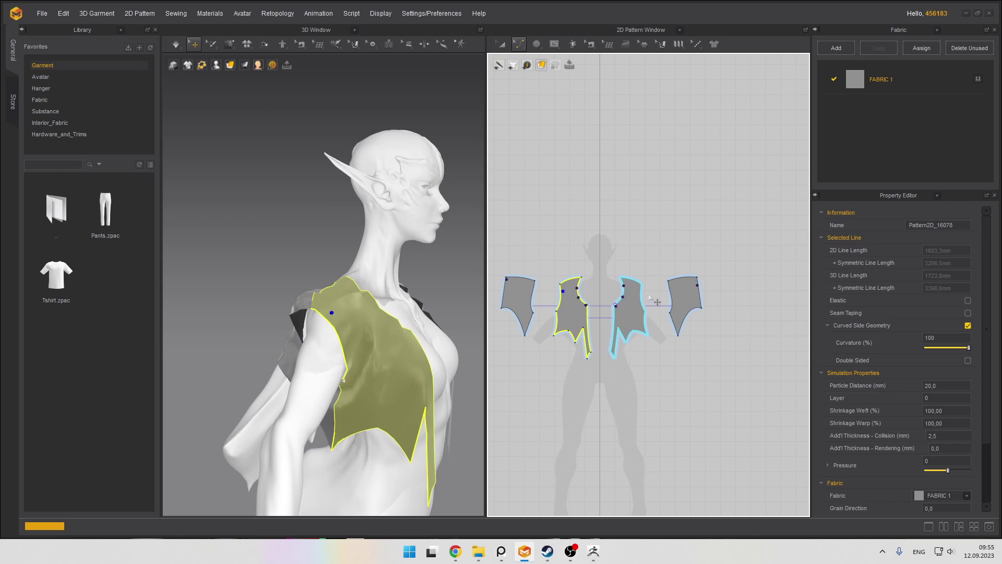
Create a 500 by 500 mm rectangle pattern beside the left back piece
scroll(659, 282, "up", 5)
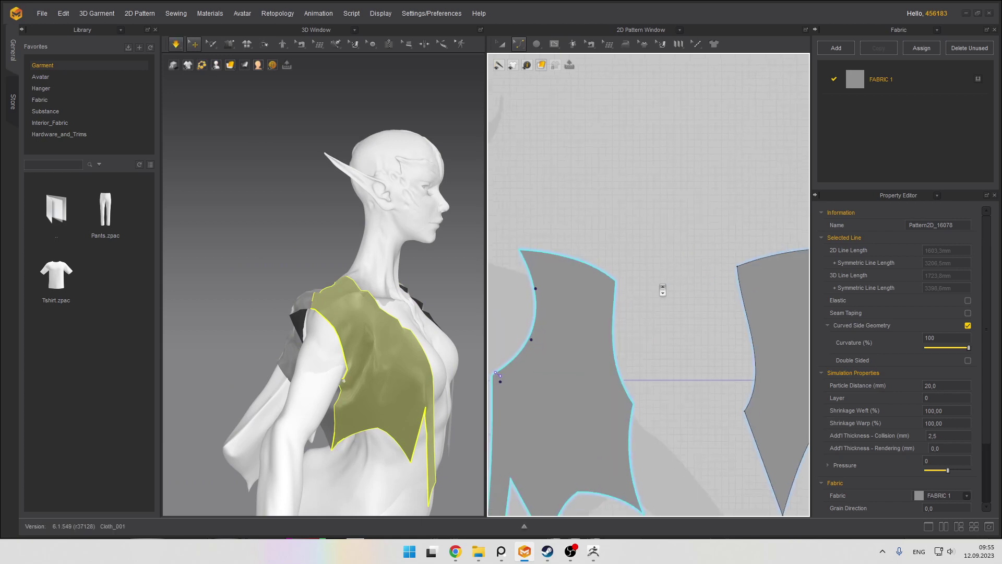
scroll(662, 283, "down", 3)
scroll(715, 278, "up", 1)
middle_click_drag(715, 278, 597, 270)
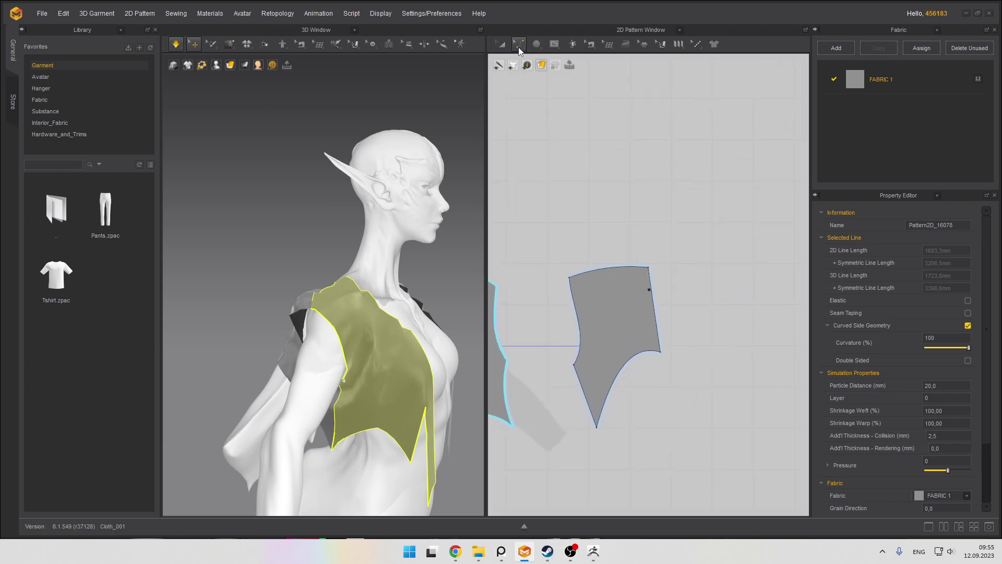
left_click(519, 44)
left_click(539, 45)
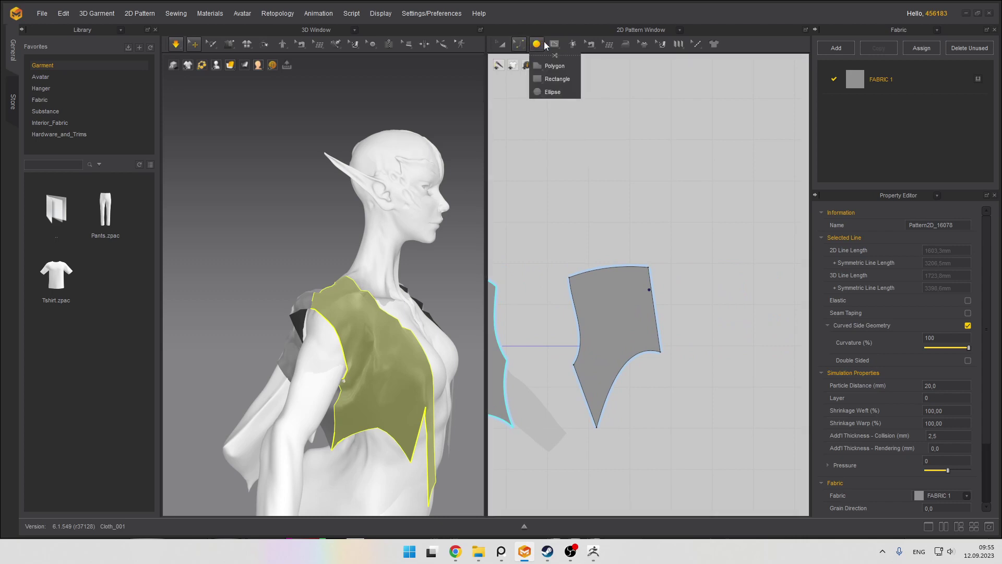
left_click(537, 46)
left_click(537, 46)
left_click(547, 79)
middle_click_drag(672, 269, 600, 264)
scroll(648, 284, "down", 4)
scroll(636, 300, "up", 3)
scroll(665, 261, "down", 2)
left_click(601, 252)
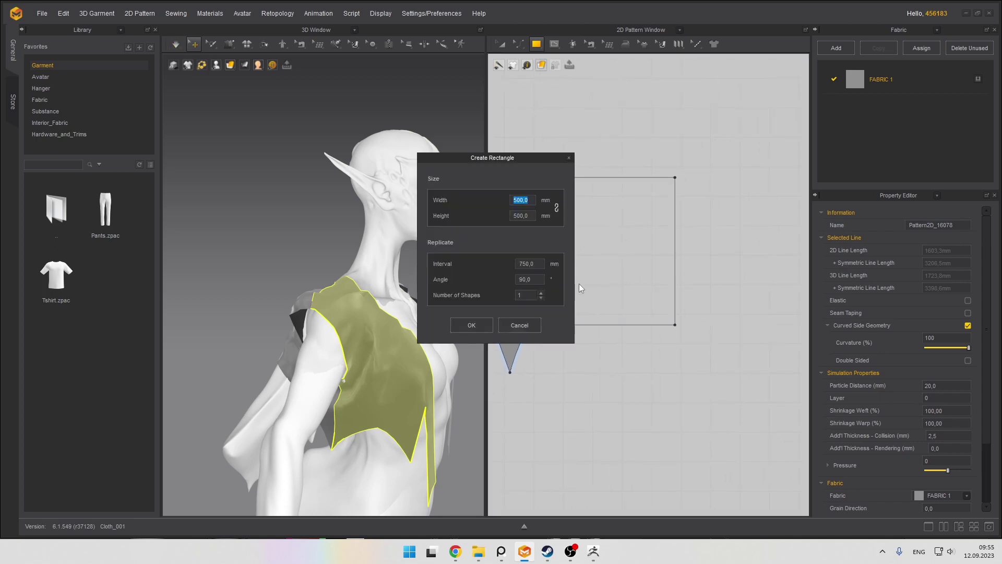
left_click(475, 325)
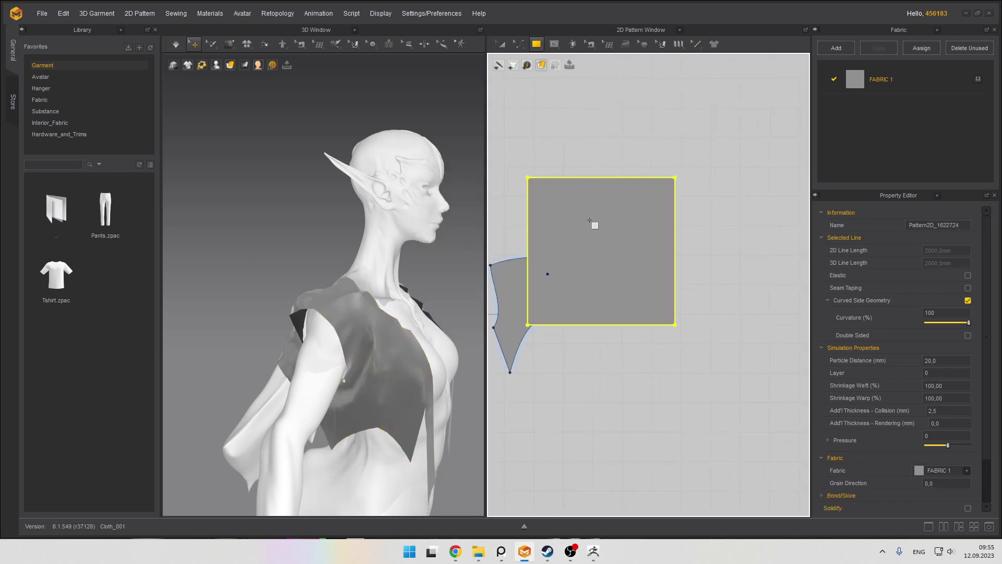
Move the rectangle clear of the left back piece and lower its upper edge to make it about 275 mm high
left_click_drag(596, 218, 655, 235)
key("z")
left_click_drag(696, 196, 698, 262)
scroll(647, 290, "up", 1)
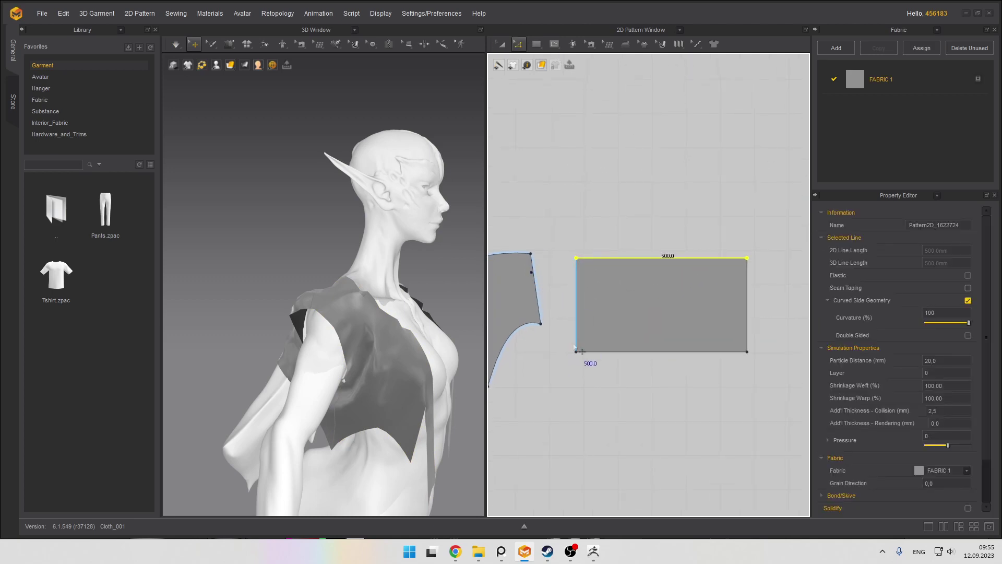
Taper the rectangle towards the back piece and pull in its wide end, leaving slanted edges about 254 mm long
left_click_drag(576, 352, 576, 330)
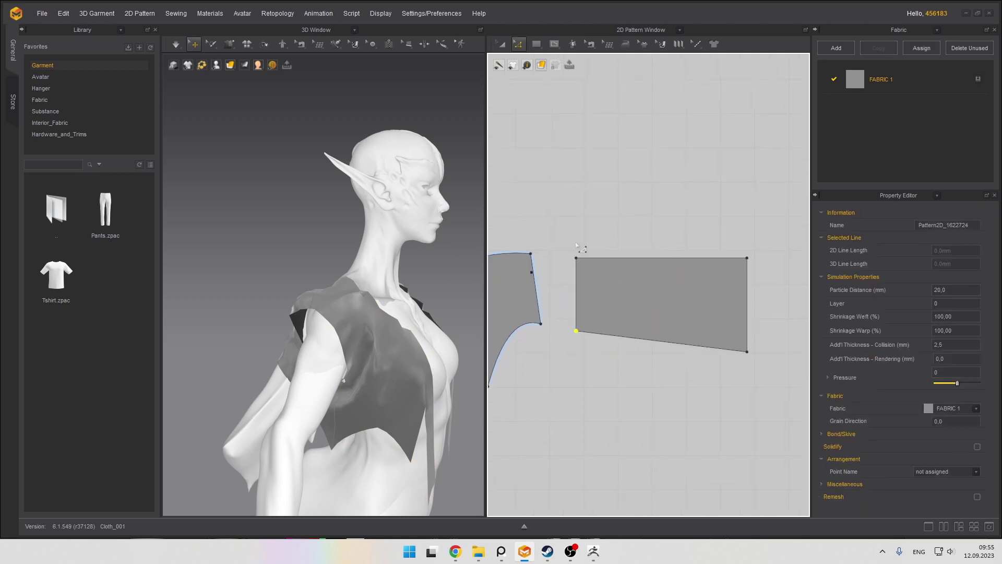
left_click_drag(575, 258, 576, 269)
left_click(747, 316)
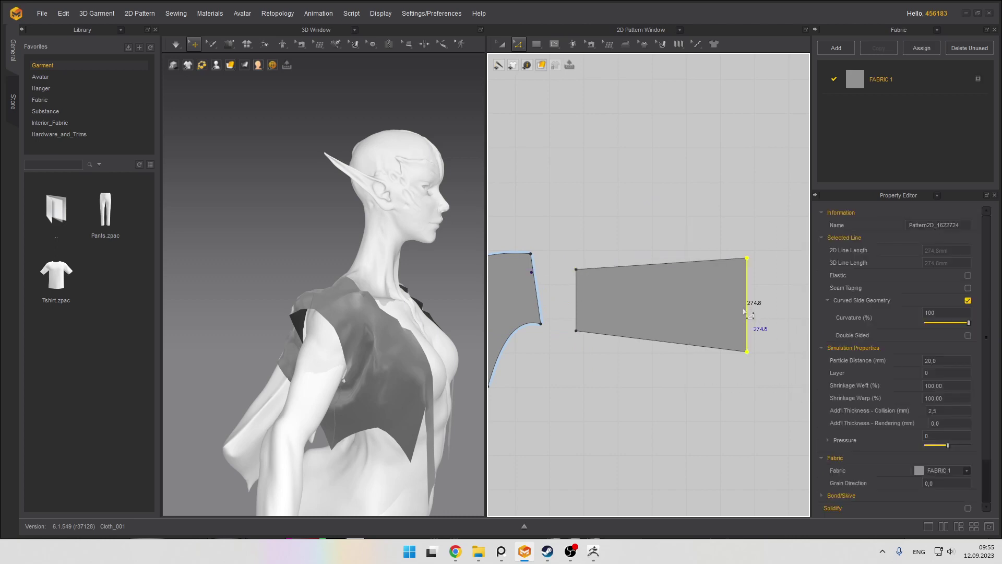
left_click_drag(744, 311, 661, 312)
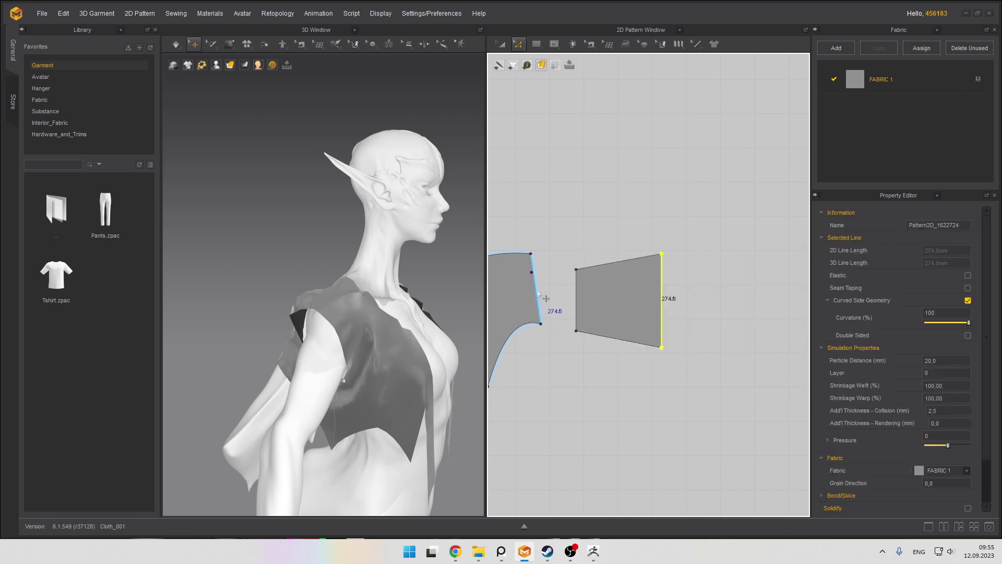
Raise the trapezoid's upper slanted edge so that its narrow end is about 282 mm long
right_click_drag(410, 290, 255, 292)
left_click(364, 293)
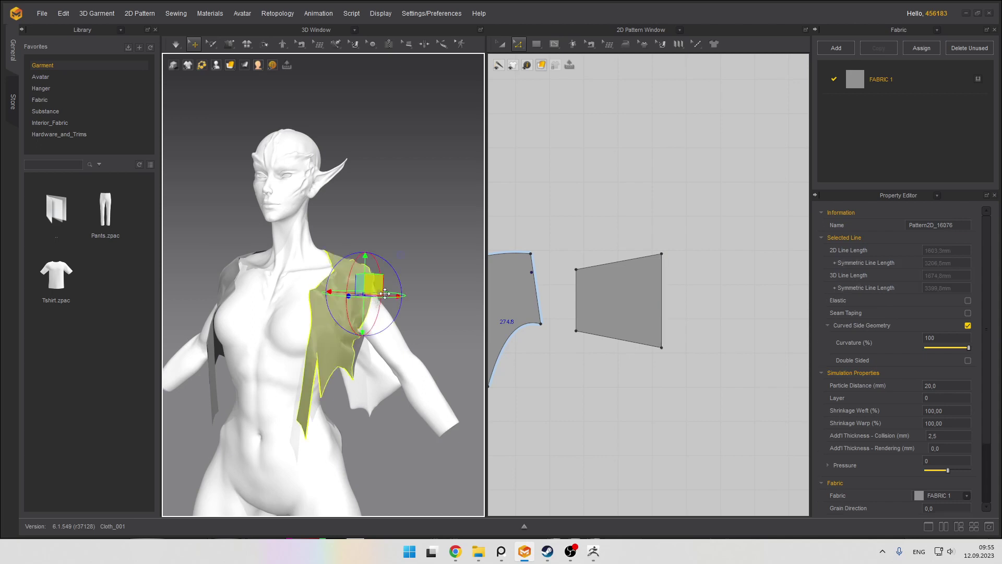
left_click(583, 299)
scroll(542, 285, "down", 4)
middle_click_drag(628, 288, 656, 288)
scroll(665, 285, "up", 2)
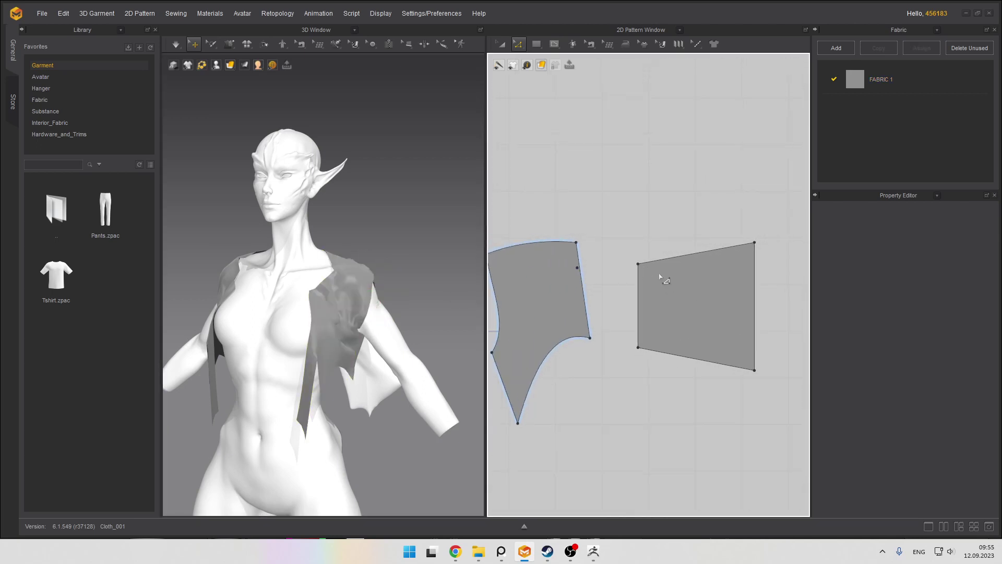
left_click_drag(816, 313, 815, 312)
left_click(657, 260)
left_click(702, 252)
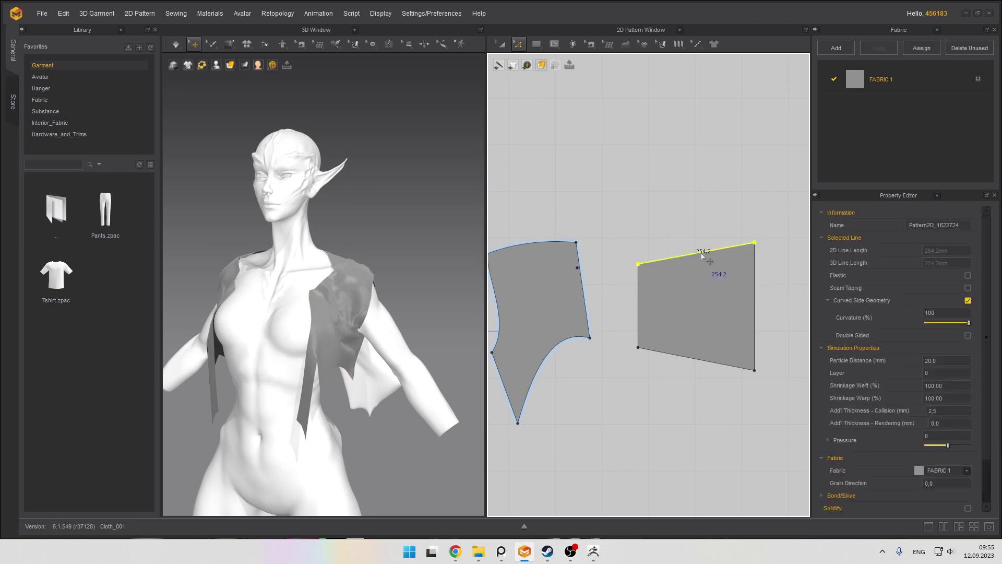
left_click_drag(703, 254, 703, 207)
scroll(592, 245, "down", 3)
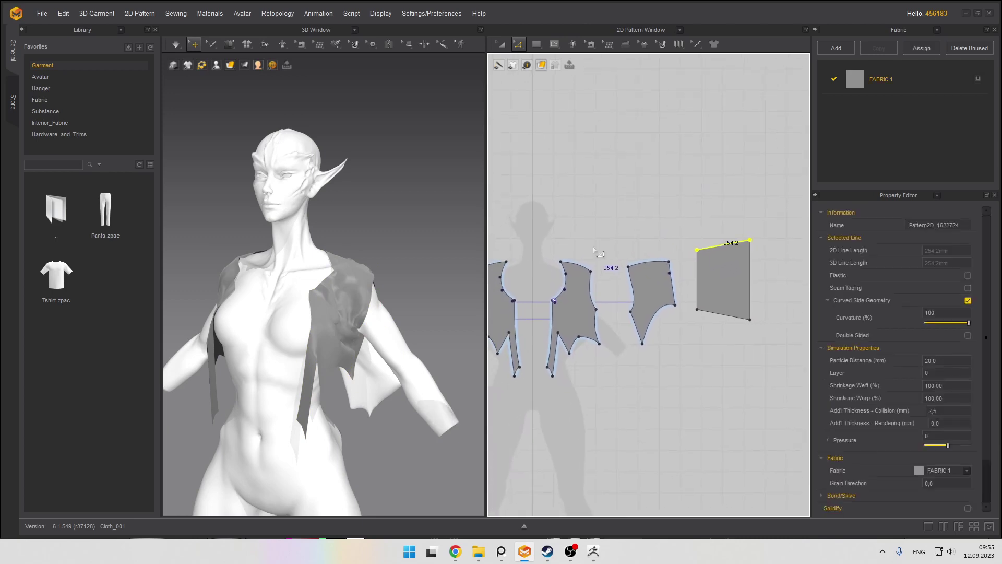
Examine the left armhole on the avatar and match its front and back pieces to their 2D patterns
scroll(608, 301, "up", 2)
scroll(567, 305, "down", 1)
scroll(362, 295, "up", 5)
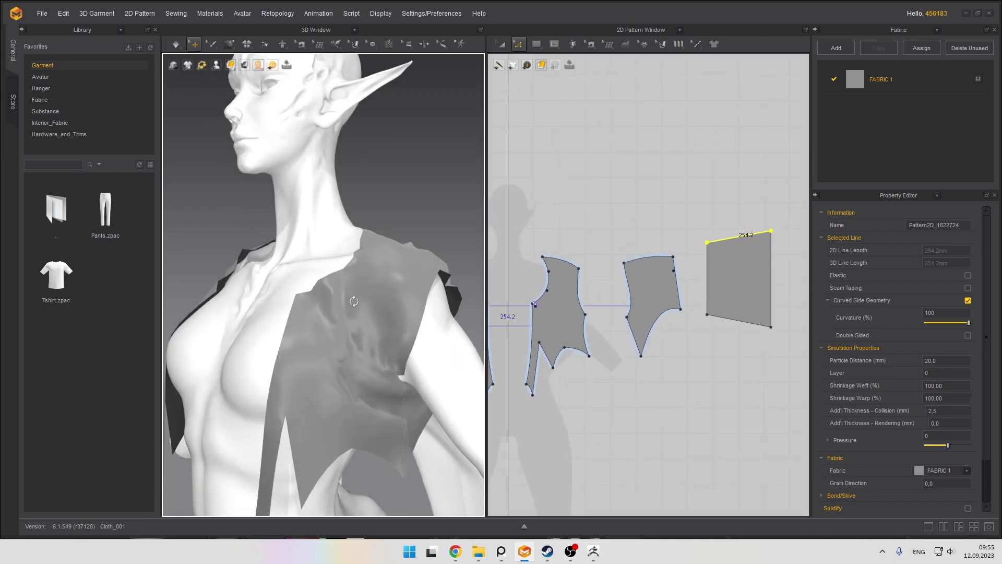
left_click(406, 314)
right_click_drag(406, 314, 469, 313)
left_click(428, 323)
scroll(719, 313, "up", 2)
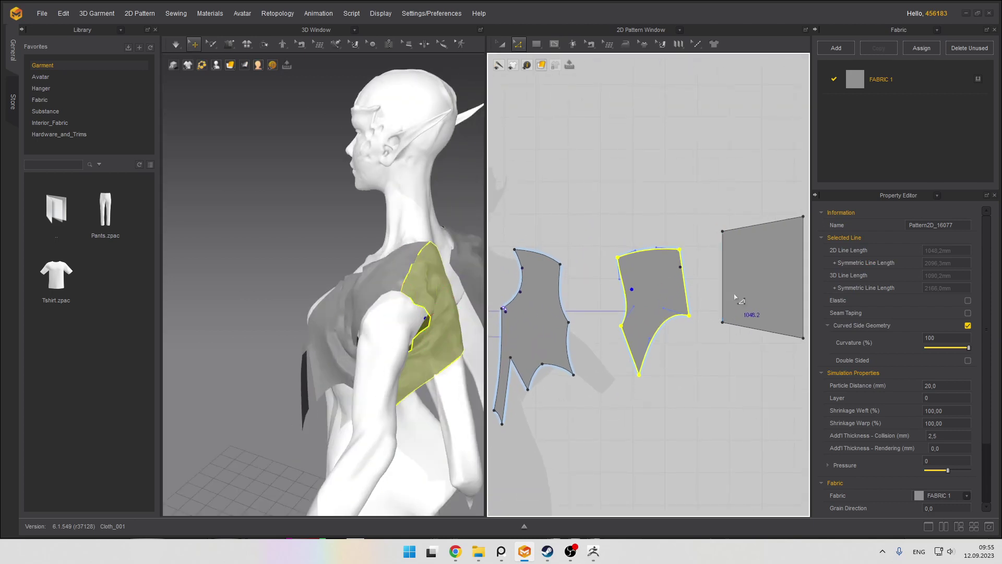
Try to sew the trapezoid's narrow edge to the left front piece's armhole edge from the shoulder down with Free Sewing
key("a")
middle_click_drag(736, 268, 715, 268)
left_click(713, 261)
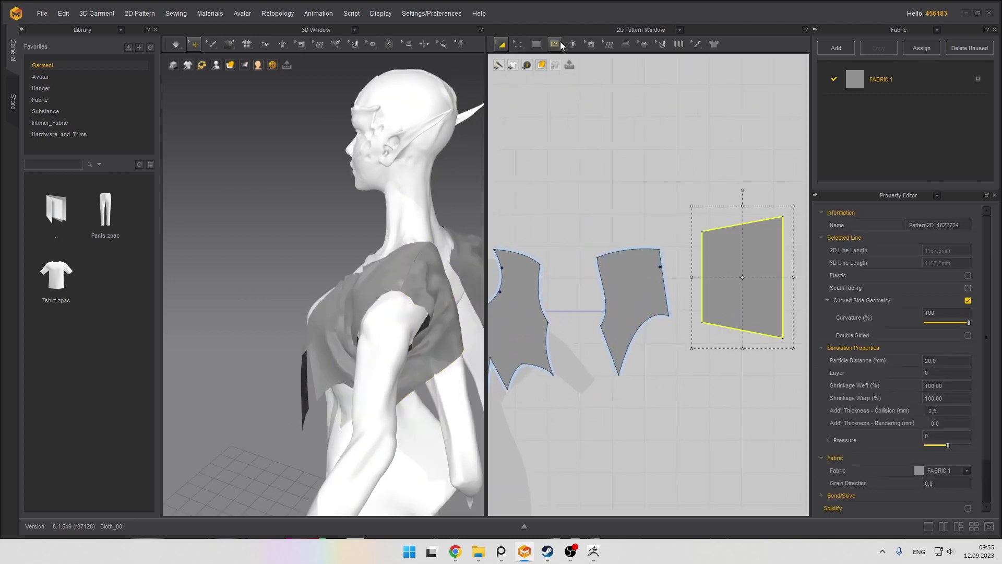
left_click(554, 44)
left_click(579, 62)
left_click(590, 44)
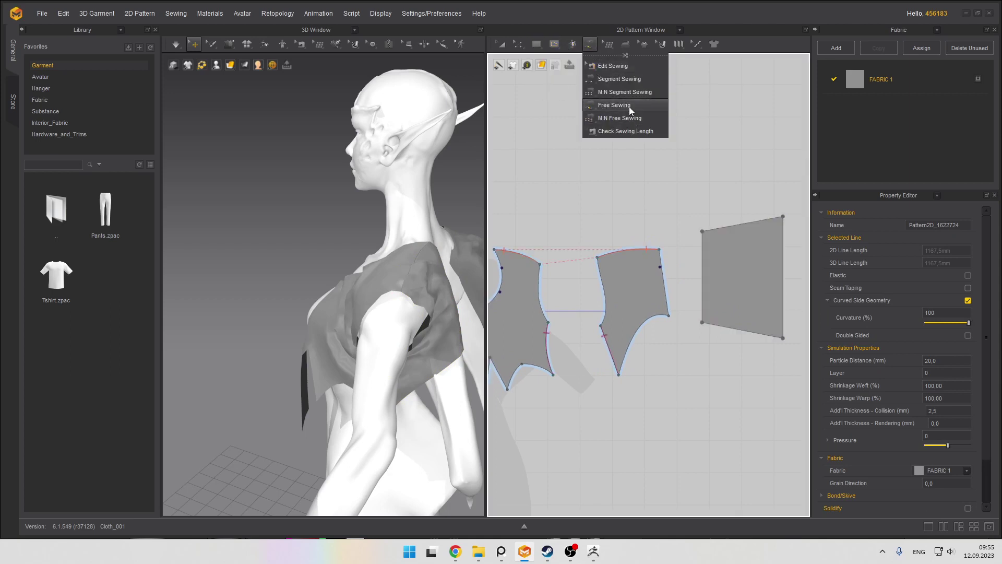
left_click(616, 105)
left_click(702, 323)
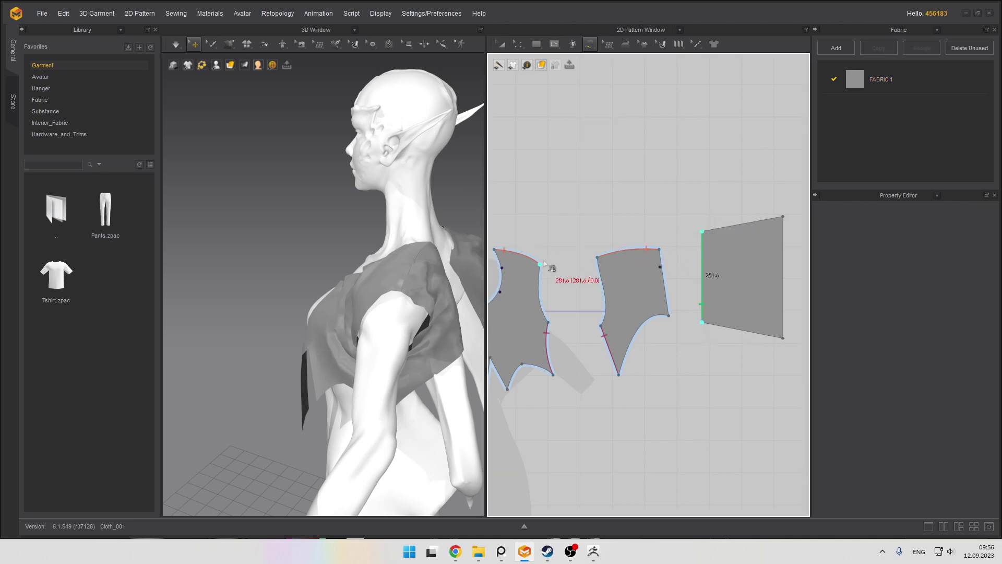
left_click(548, 322)
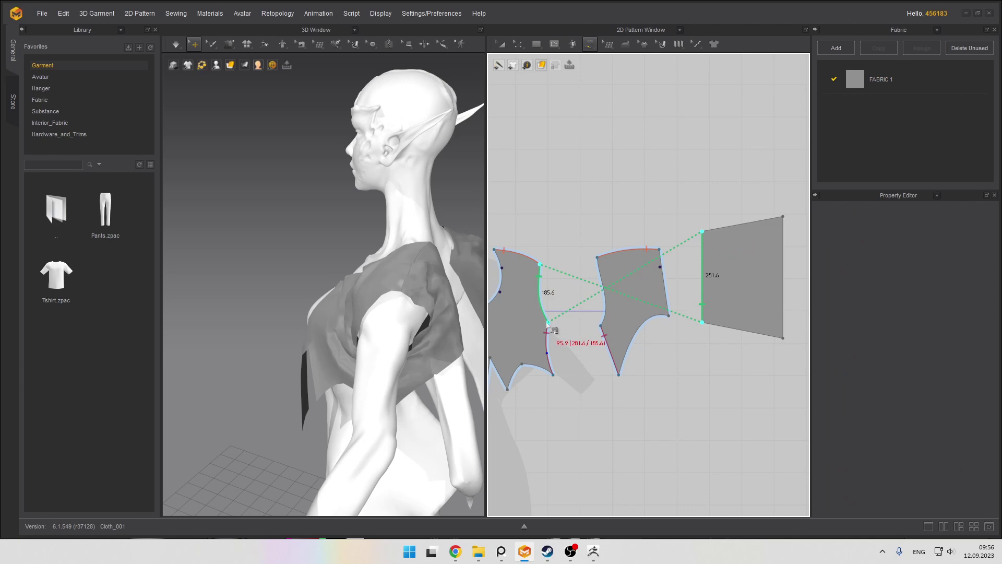
left_click(601, 326)
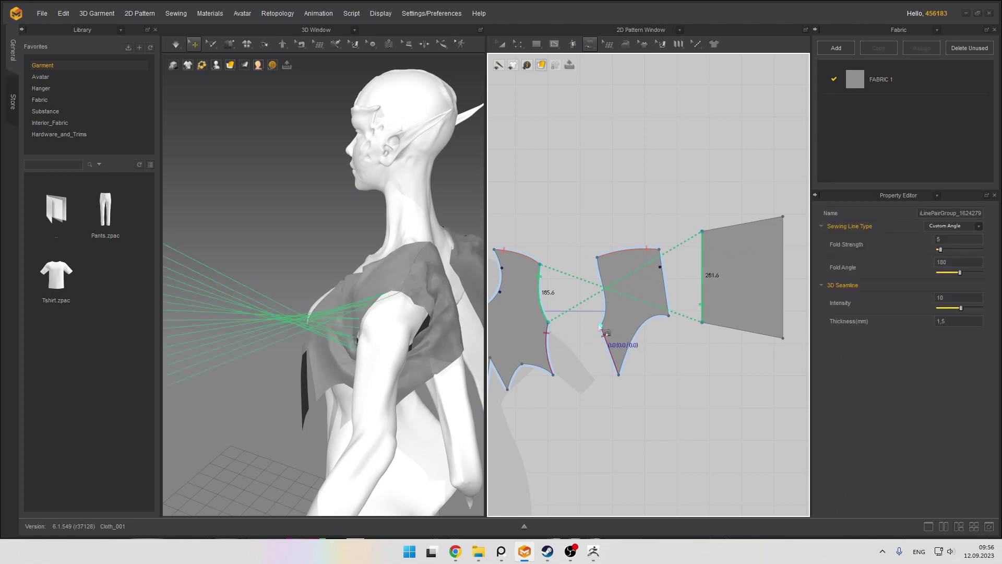
key("ctrl+z")
Sew the trapezoid's narrow edge to the left back piece's armhole edge and begin a seam along the front armhole
left_click(702, 322)
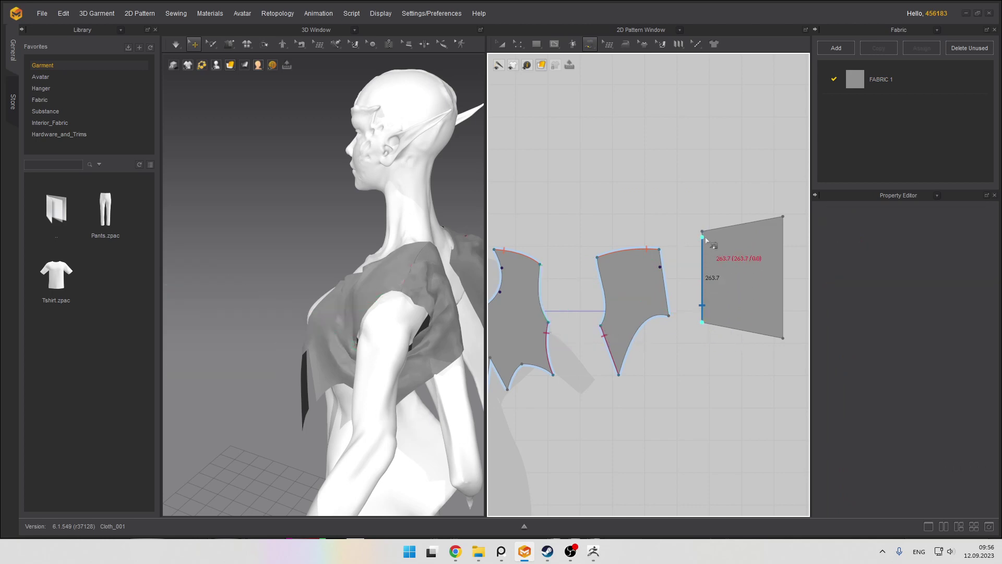
left_click(601, 325)
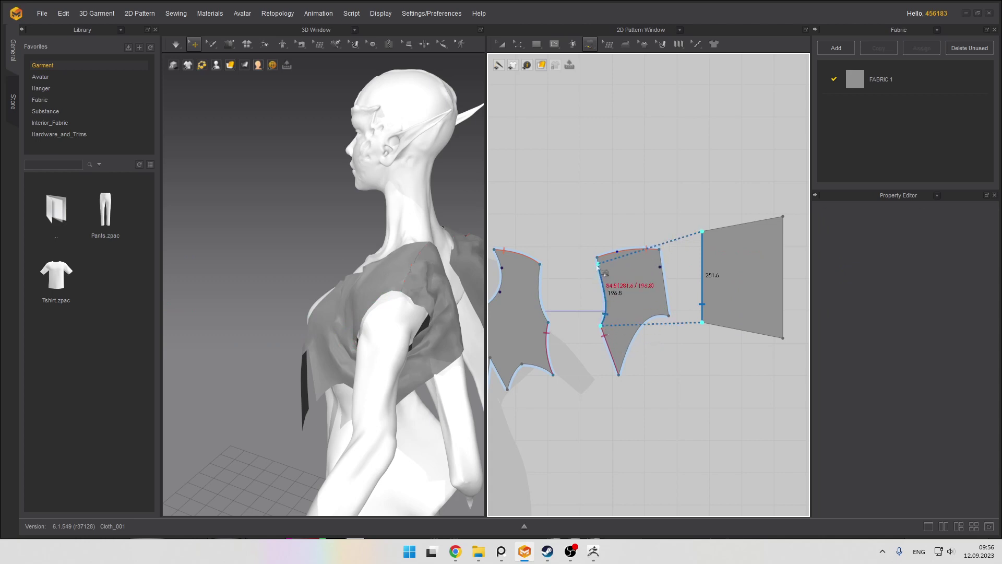
left_click(596, 258)
left_click(539, 266)
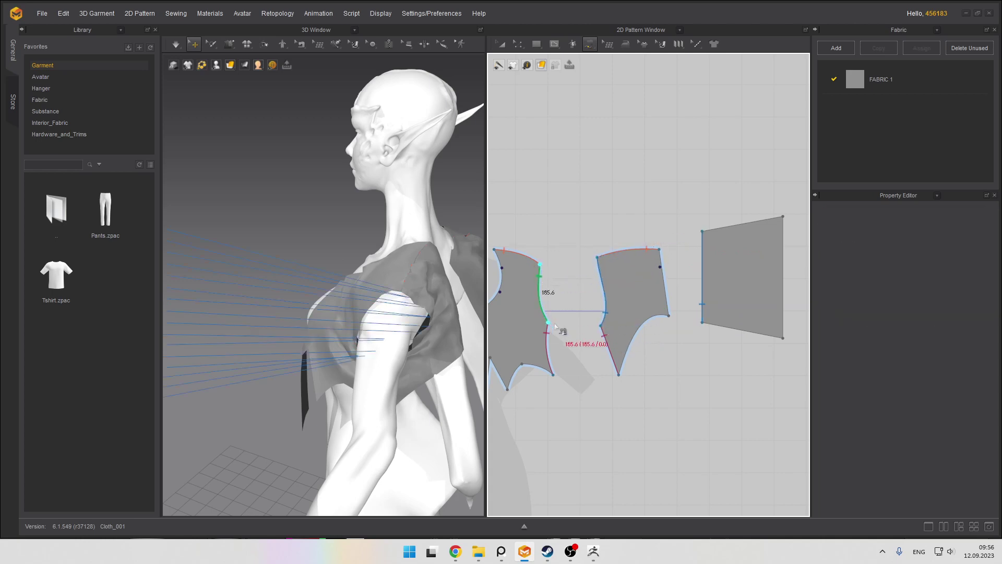
Test the back armhole seam in simulation, check it from behind the shoulder, and undo the seam
key("space")
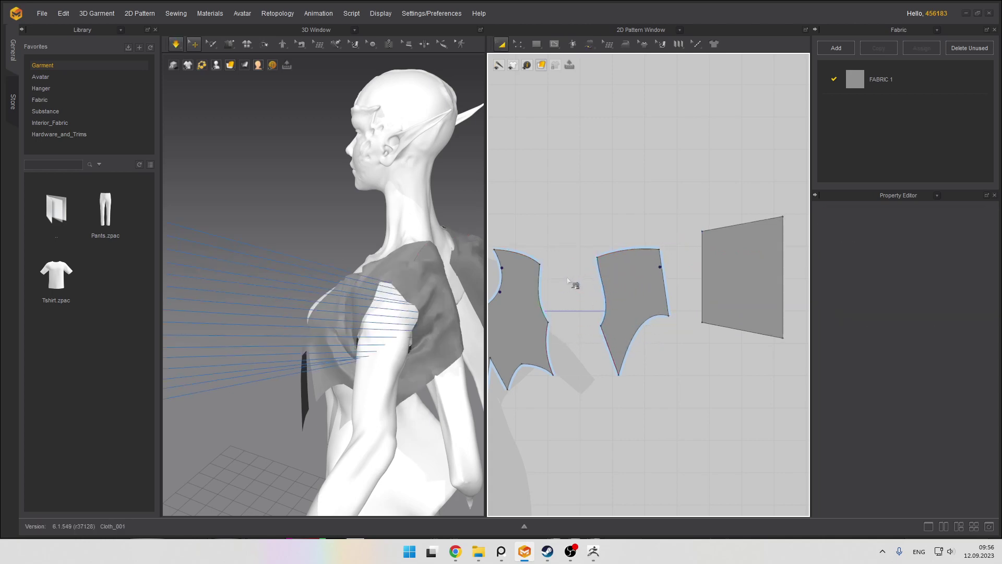
right_click_drag(417, 287, 311, 258)
key("ctrl+z")
scroll(412, 319, "up", 5)
middle_click_drag(412, 319, 369, 266)
scroll(370, 266, "down", 3)
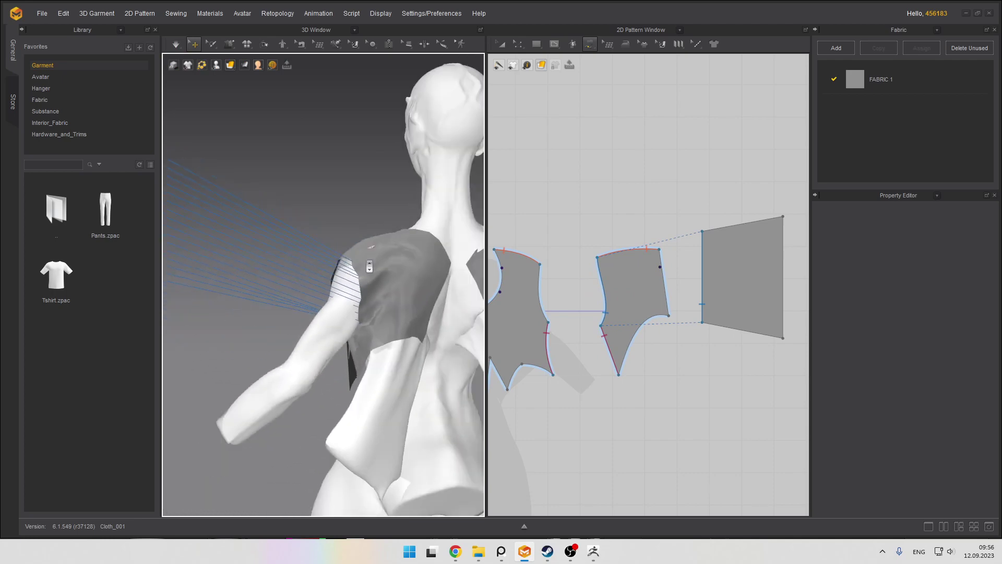
scroll(370, 266, "down", 1)
scroll(418, 278, "up", 4)
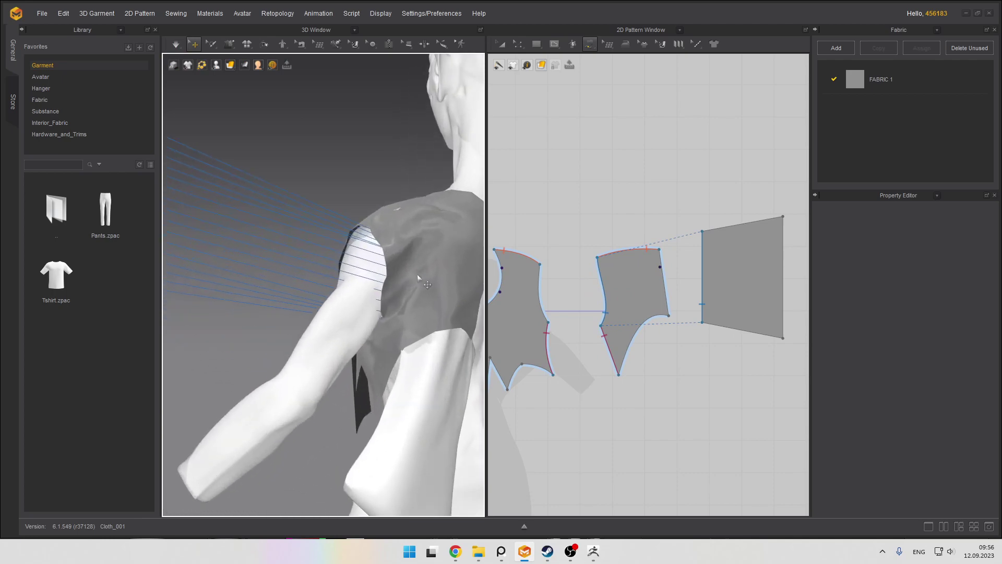
left_click(699, 301)
key("ctrl+z")
Sew the trapezoid's narrow edge to the left back piece's armhole edge from the underarm up and simulate it
left_click(703, 324)
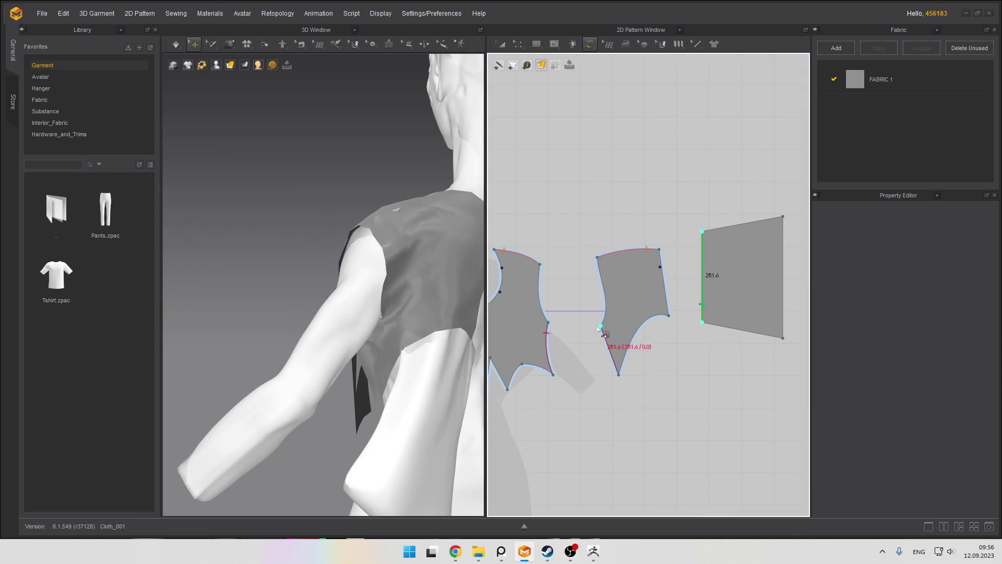
left_click(597, 258)
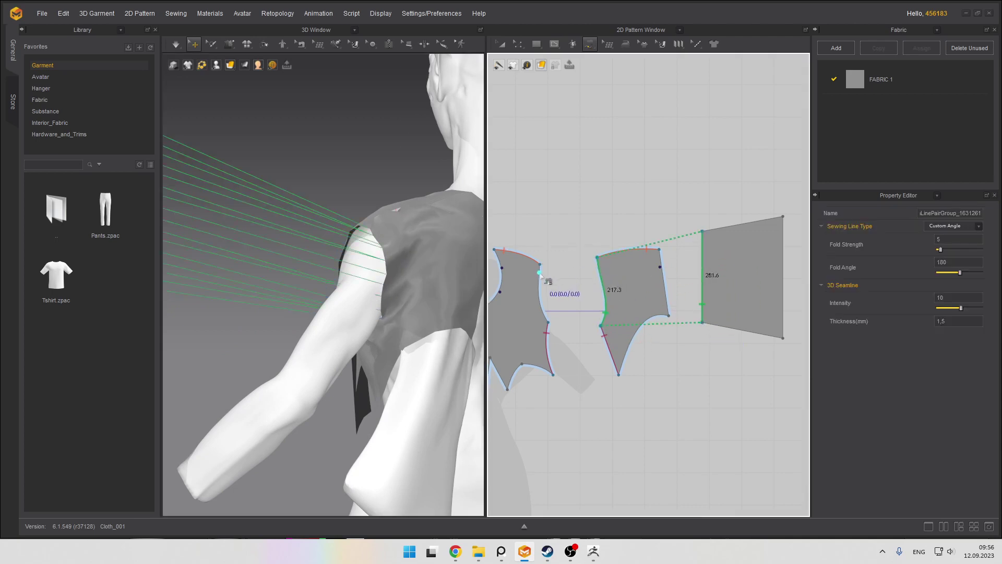
key("space")
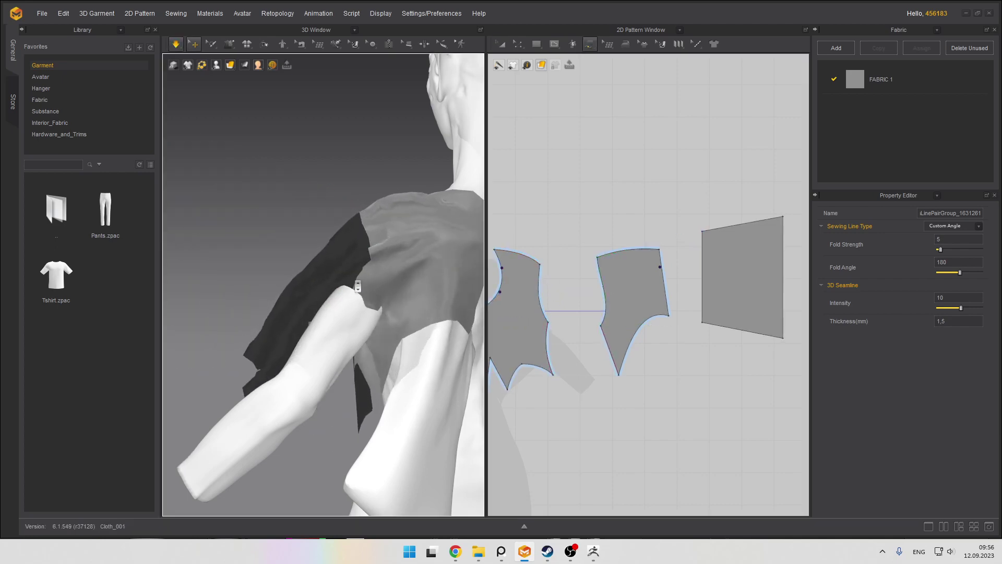
scroll(358, 286, "down", 3)
right_click_drag(358, 286, 337, 280)
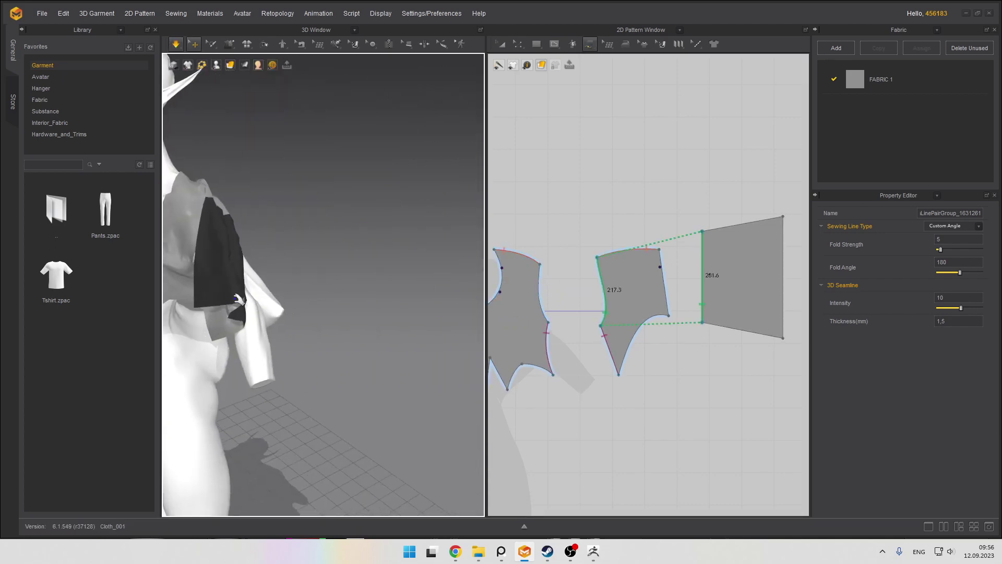
Tug the simulated sleeve piece outward from the arm, stop the simulation, and undo the result with its back armhole seam
left_click_drag(236, 298, 315, 264)
left_click_drag(242, 255, 311, 232)
key("space")
key("ctrl+z")
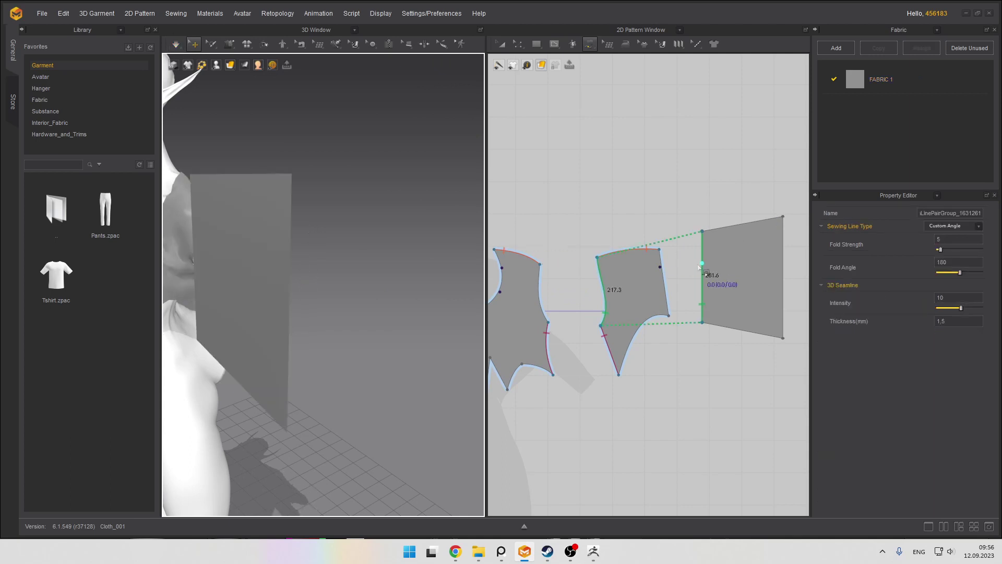
Sew the trapezoid's narrow edge to the left front piece's armhole edge from the underarm up to the shoulder
left_click(703, 322)
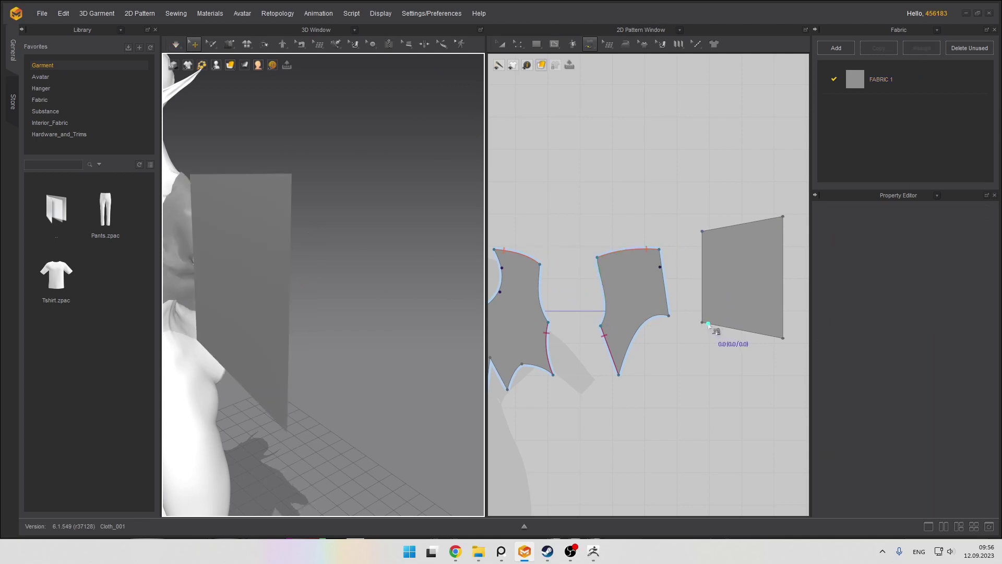
left_click(540, 264)
key("ctrl+z")
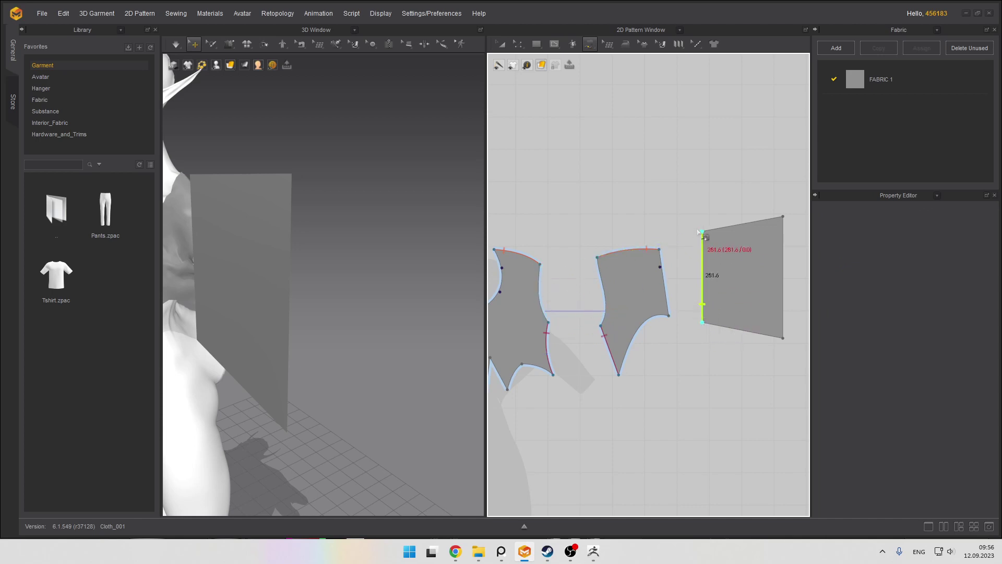
left_click(548, 322)
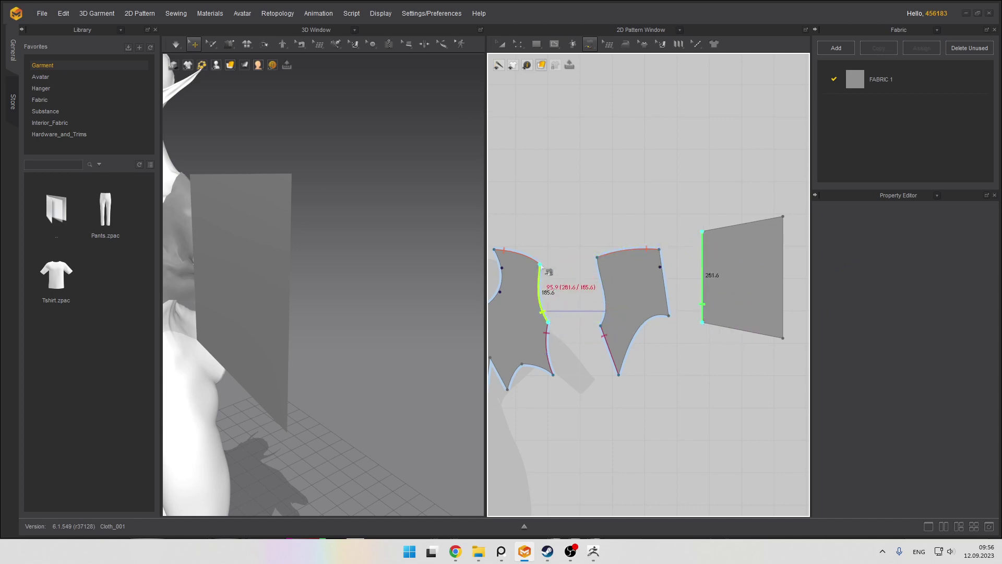
left_click(541, 265)
Try to sew the trapezoid's separate front and back armhole seams, and undo both seams
left_click(600, 262)
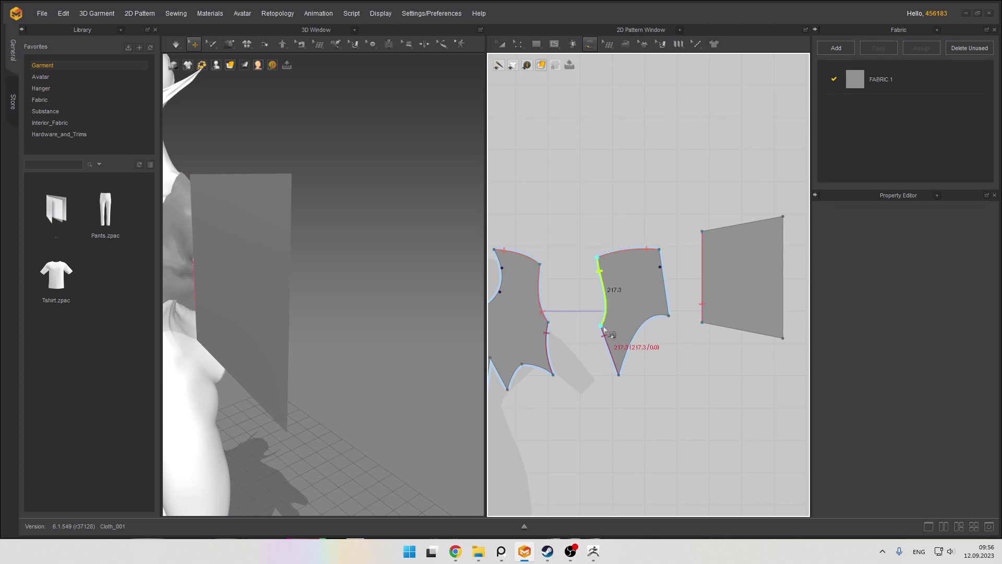
left_click(603, 327)
key("ctrl+z")
key("ctrl+z")
key("ctrl+z")
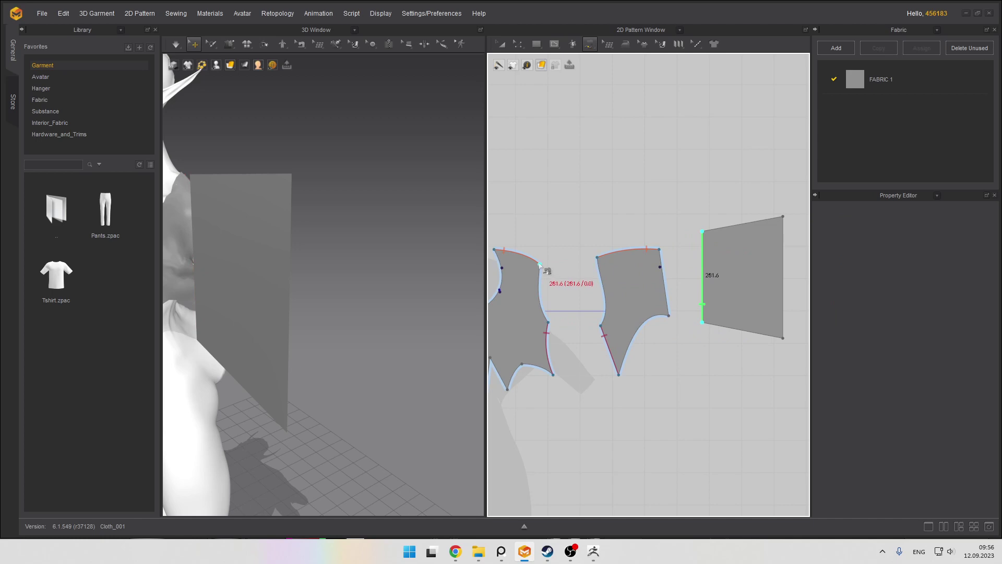
key("ctrl+z")
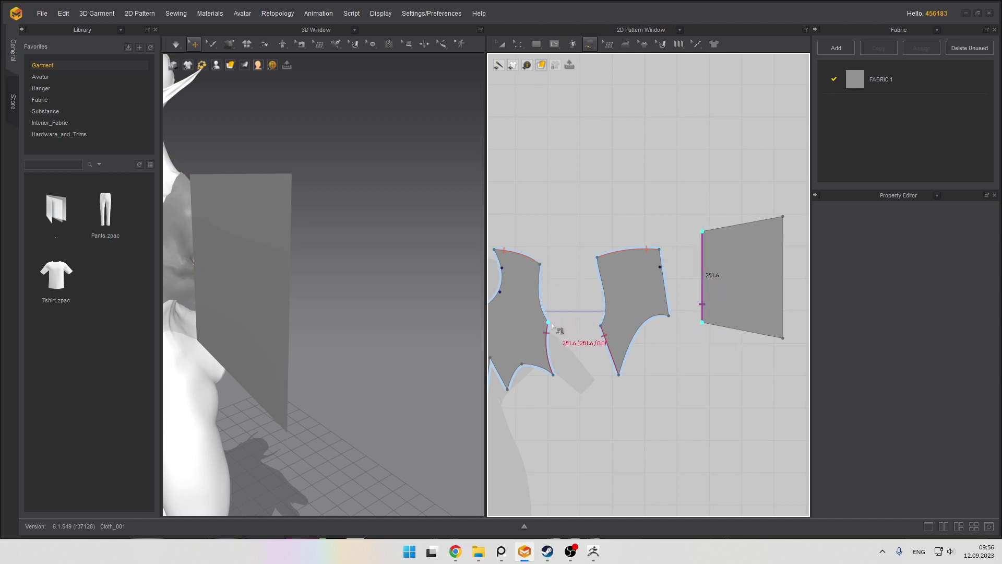
Try to sew the trapezoid's narrow edge to the front armhole from the underarm up and the back armhole from the shoulder down
left_click(702, 231)
left_click(547, 323)
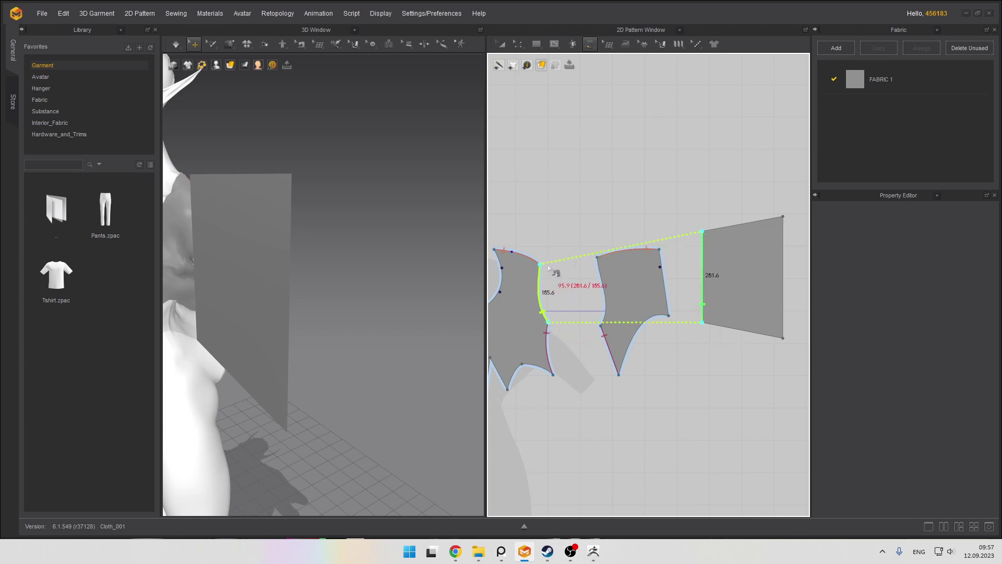
left_click(598, 258)
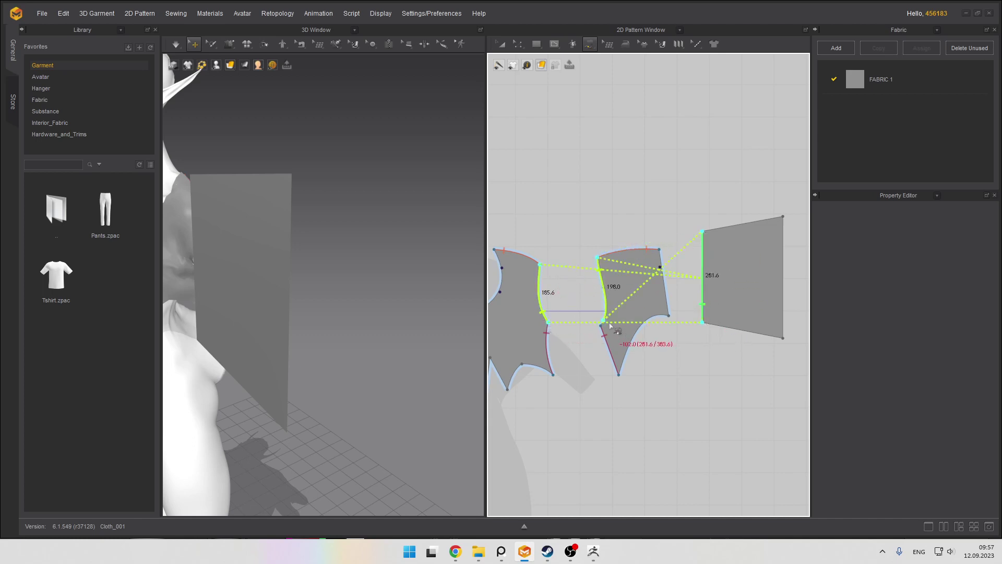
left_click(584, 309)
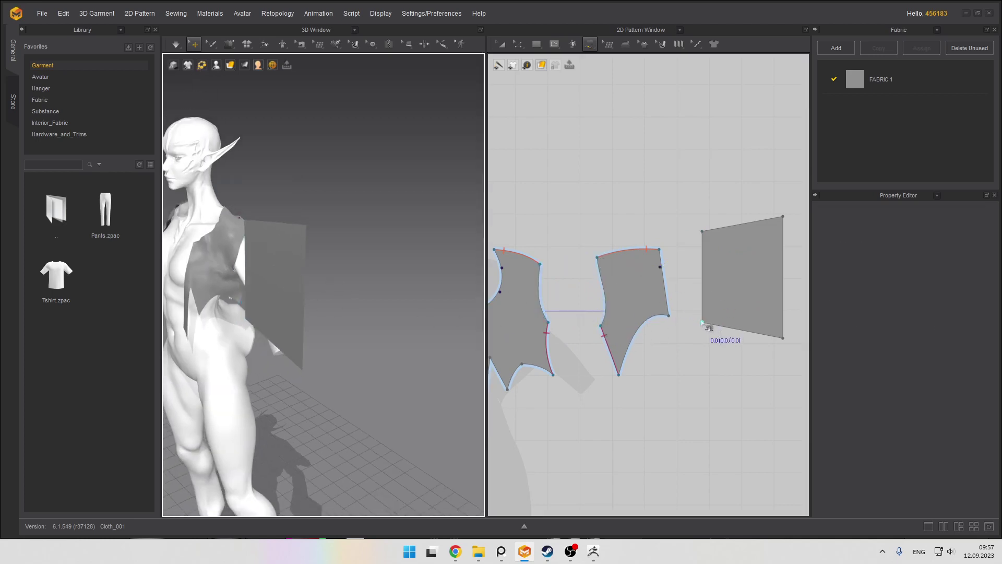
Sew the trapezoid's narrow edge to the front and back armhole edges together, both from the underarm up, and test the seam in simulation
left_click(703, 323)
left_click(548, 322)
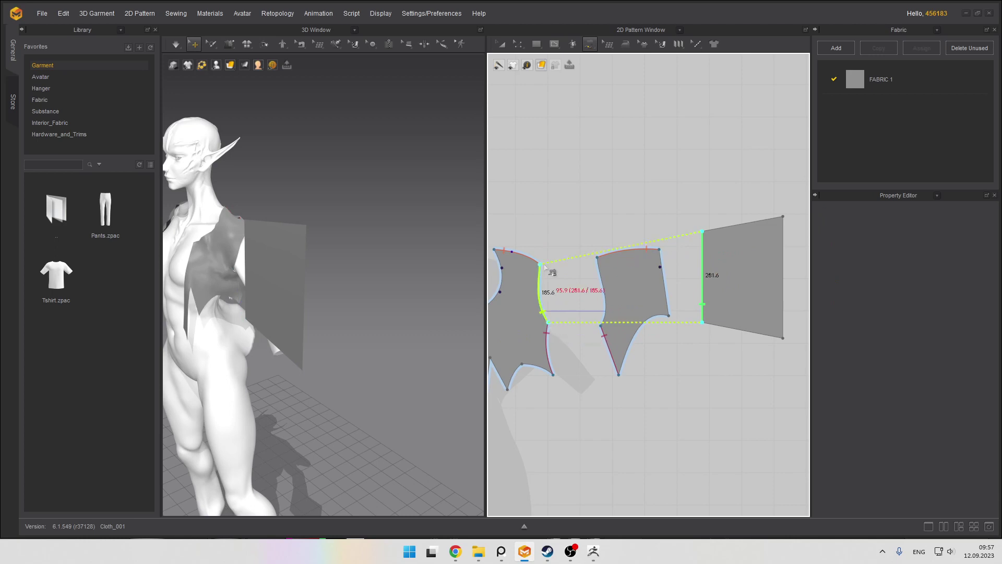
left_click(601, 326)
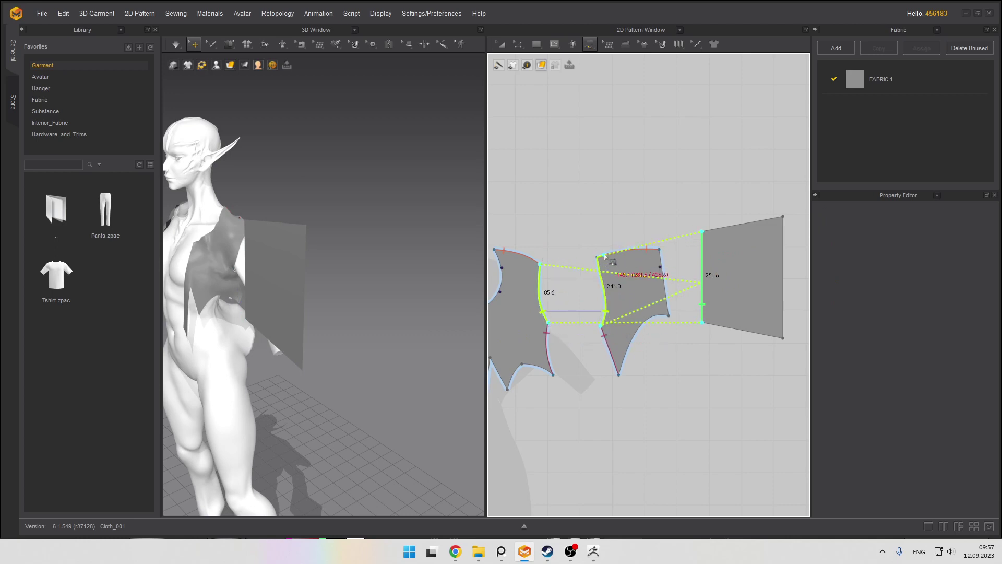
left_click(604, 256)
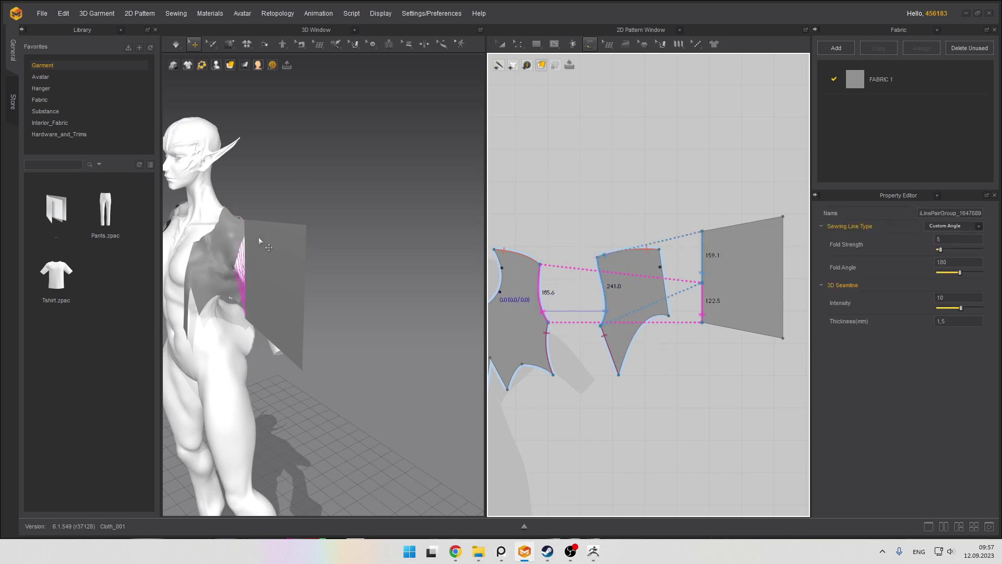
key("space")
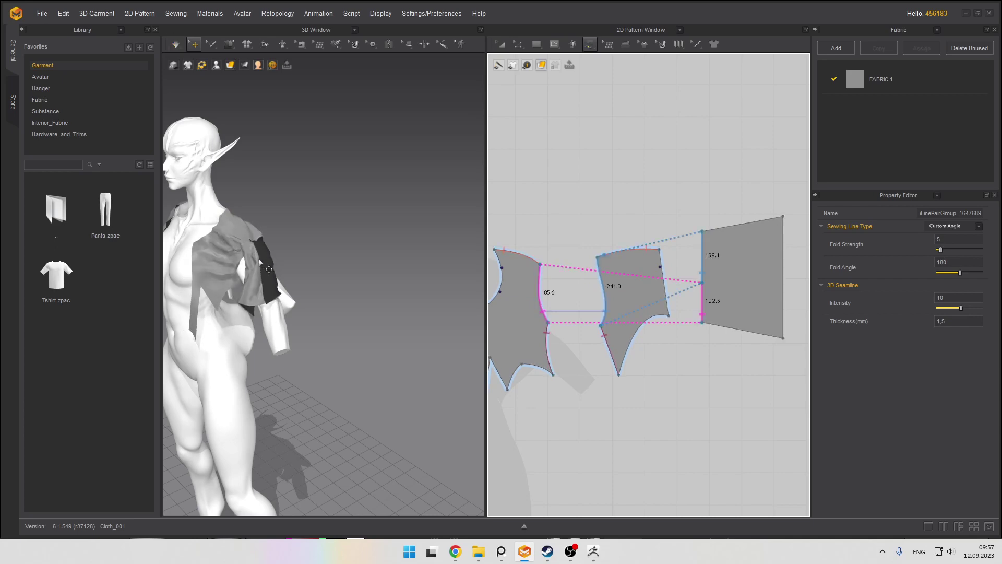
key("ctrl+z")
Reposition the trapezoid sleeve piece beside the avatar's left arm
right_click_drag(259, 261, 174, 250)
middle_click_drag(282, 204, 373, 249)
scroll(373, 249, "down", 3)
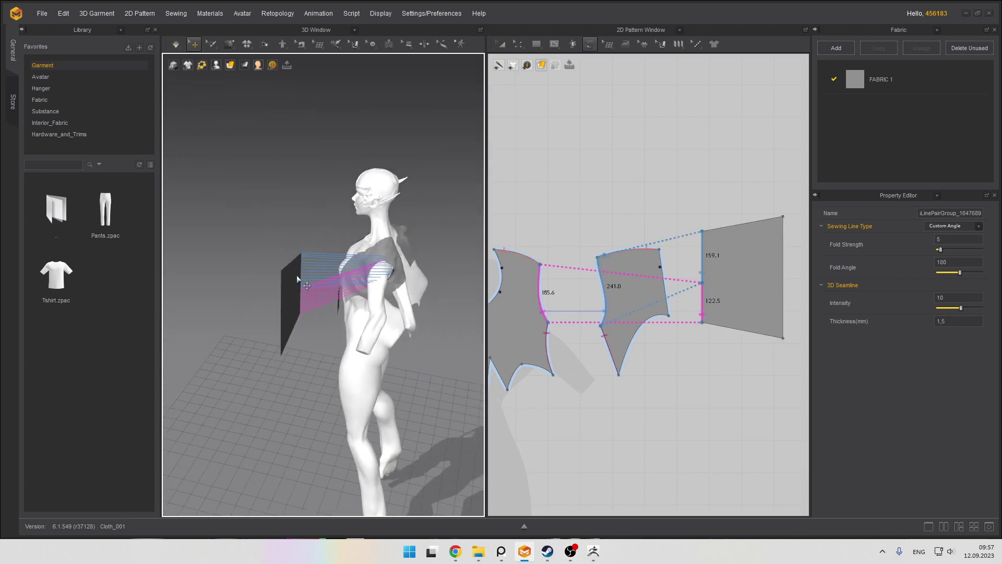
left_click(297, 274)
left_click_drag(320, 266, 415, 297)
Examine the seam lines between the trapezoid and the left armhole from the front, behind and above
scroll(425, 322, "up", 3)
right_click_drag(308, 224, 362, 261)
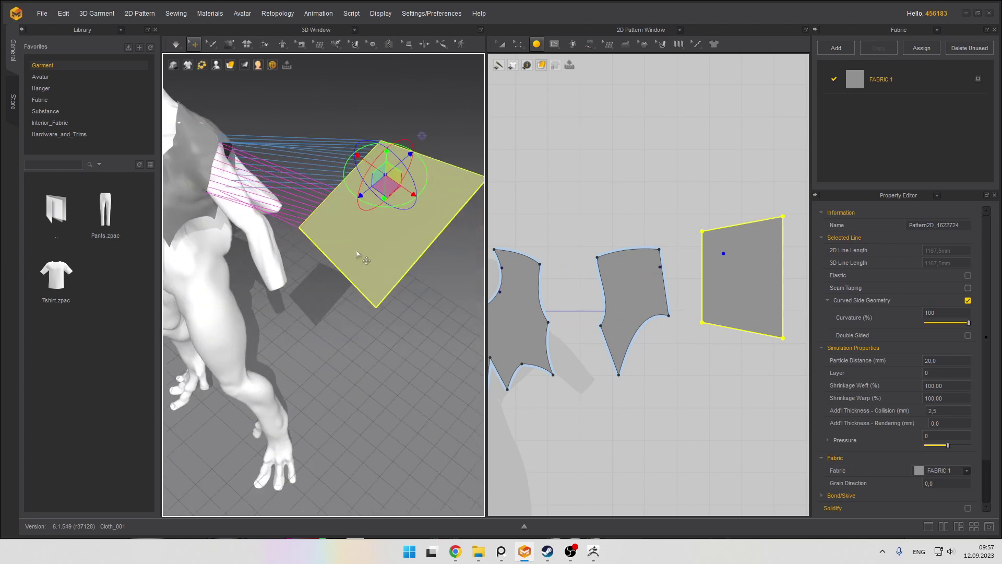
middle_click_drag(251, 199, 324, 271)
scroll(324, 270, "up", 1)
right_click_drag(323, 270, 218, 209)
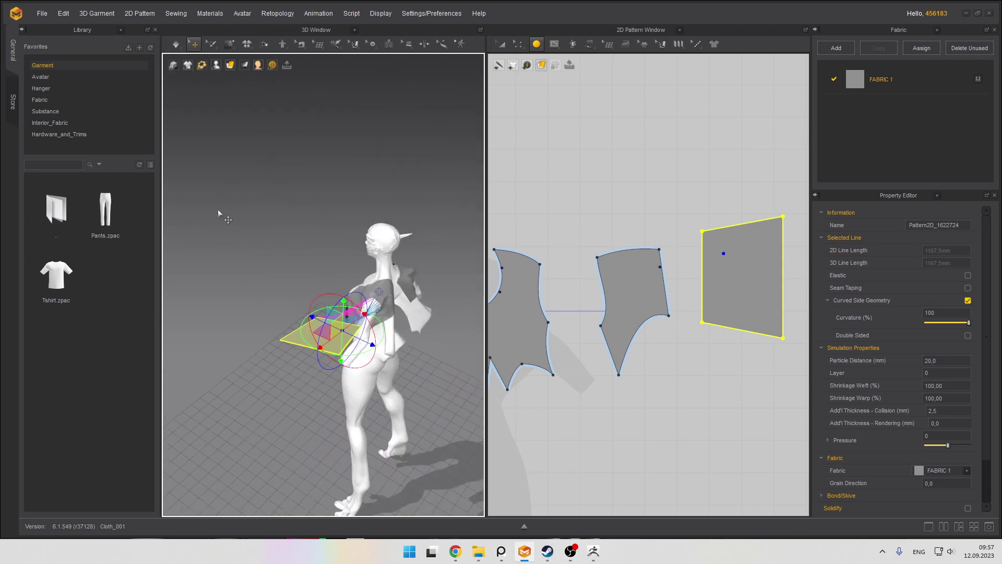
right_click_drag(360, 284, 320, 269)
scroll(320, 269, "up", 3)
right_click_drag(364, 357, 330, 362)
middle_click_drag(331, 362, 344, 354)
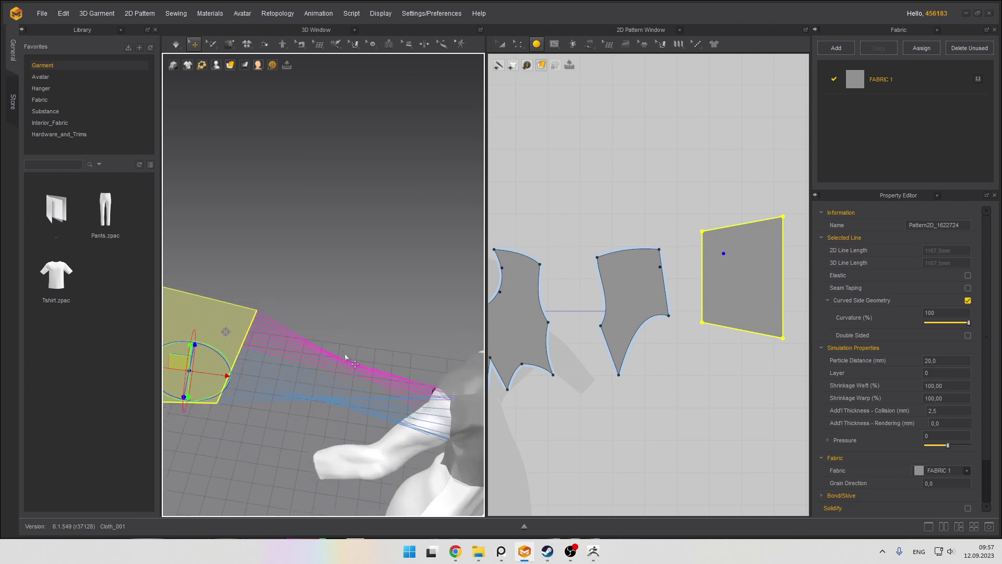
Reverse the sewing direction between the trapezoid's narrow edge and the left back piece's armhole edge
left_click(554, 45)
left_click(578, 62)
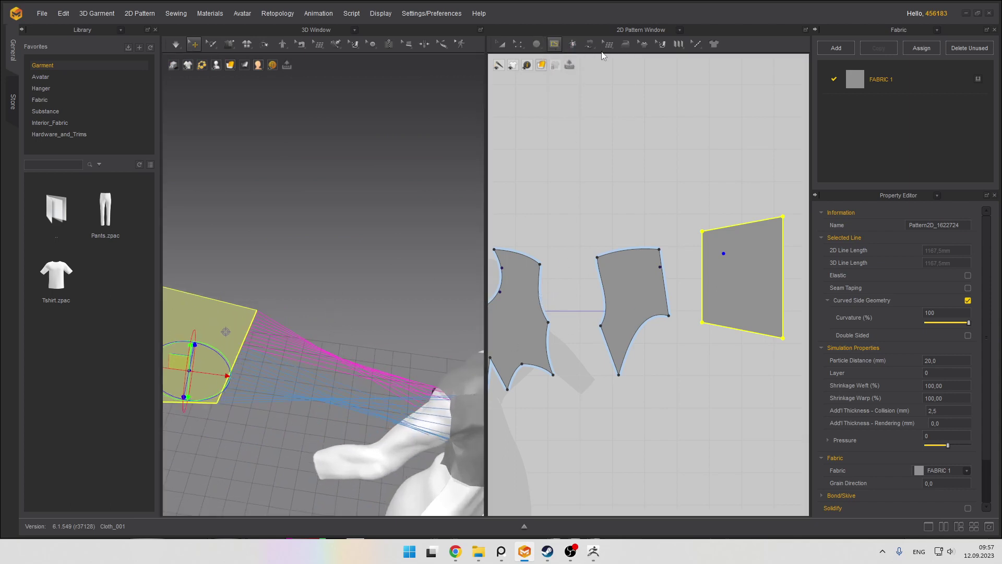
left_click(590, 46)
left_click(613, 67)
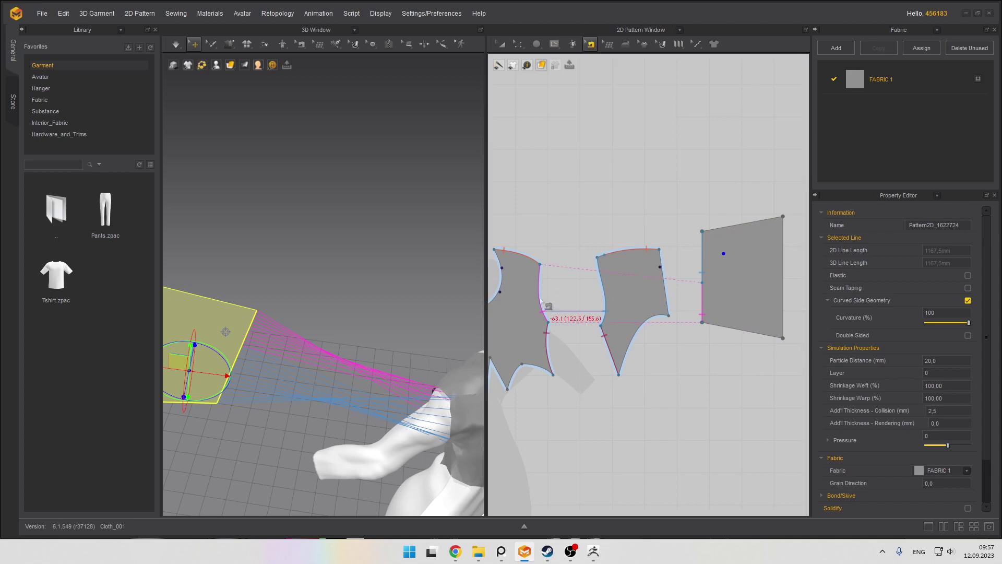
left_click(699, 280)
right_click(700, 260)
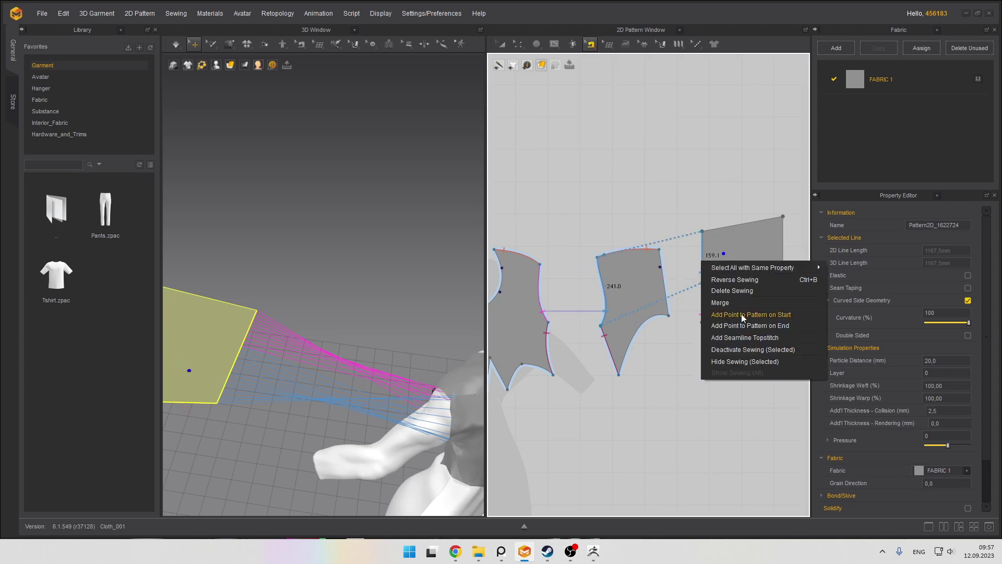
left_click(749, 280)
Simulate the trapezoid onto the left arm and tug the front piece's fabric down around the armhole
key("space")
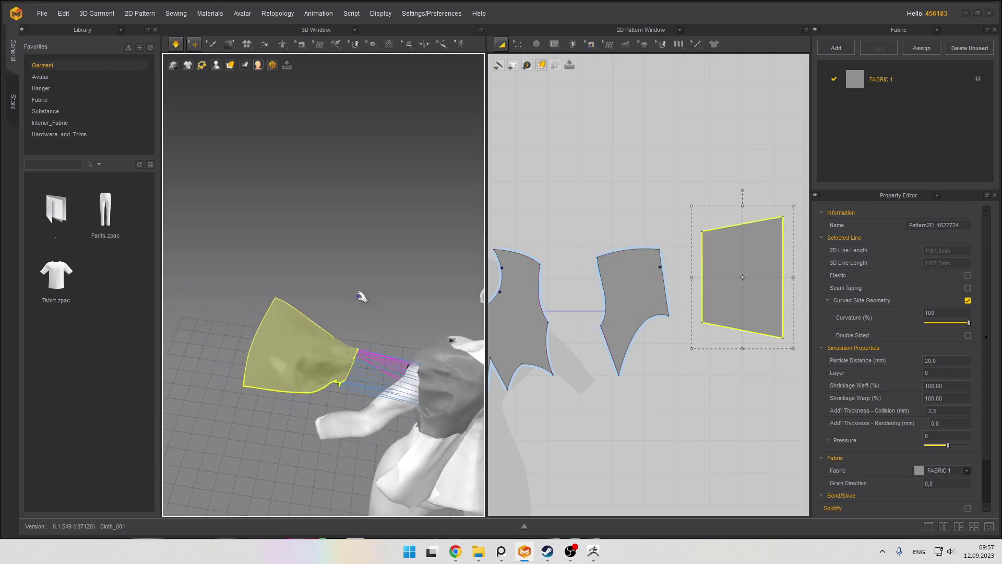
key("space")
right_click_drag(360, 297, 351, 277)
key("space")
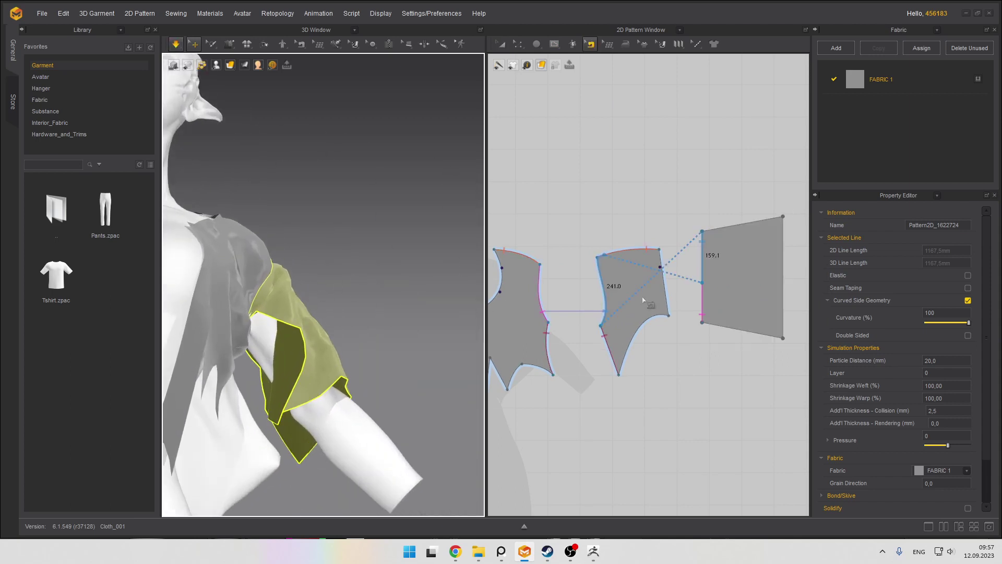
left_click_drag(235, 334, 265, 319)
right_click_drag(265, 318, 227, 337)
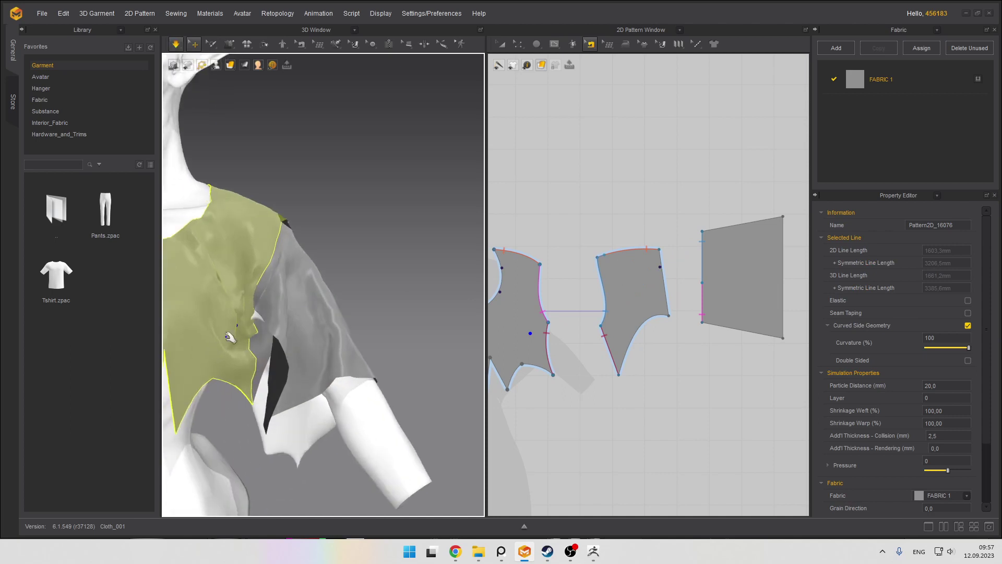
left_click_drag(237, 360, 175, 501)
right_click_drag(235, 382, 305, 311)
key("space")
key("space")
left_click(300, 309)
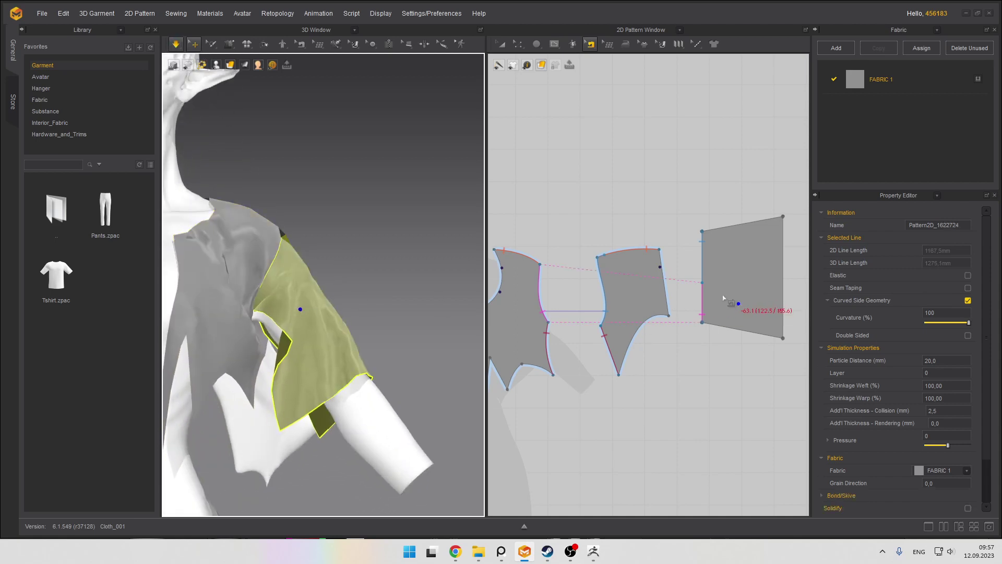
Sew the trapezoid's two slanted edges to each other with Segment Sewing to close the sleeve
middle_click_drag(758, 341, 696, 338)
key("a")
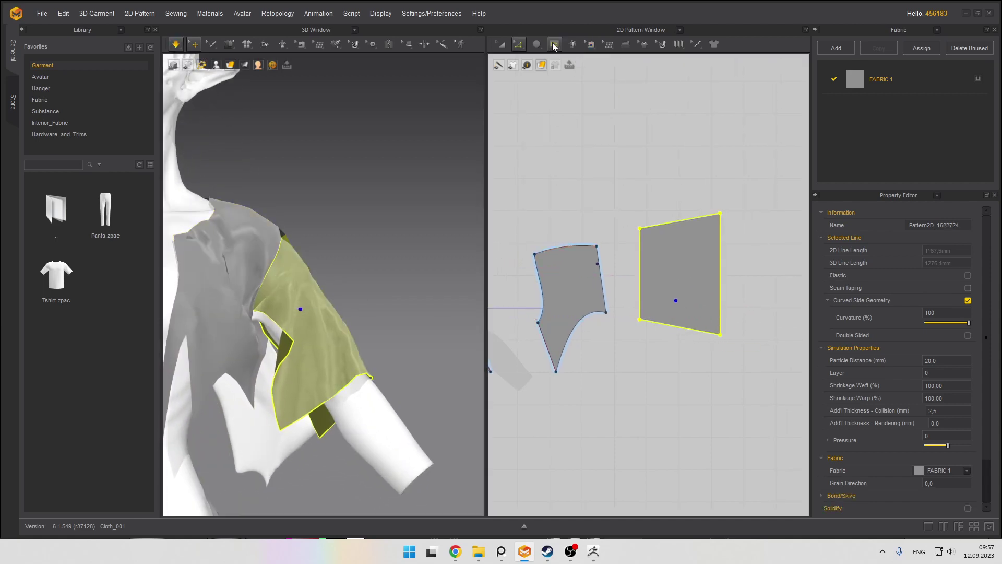
left_click(589, 46)
left_click(588, 46)
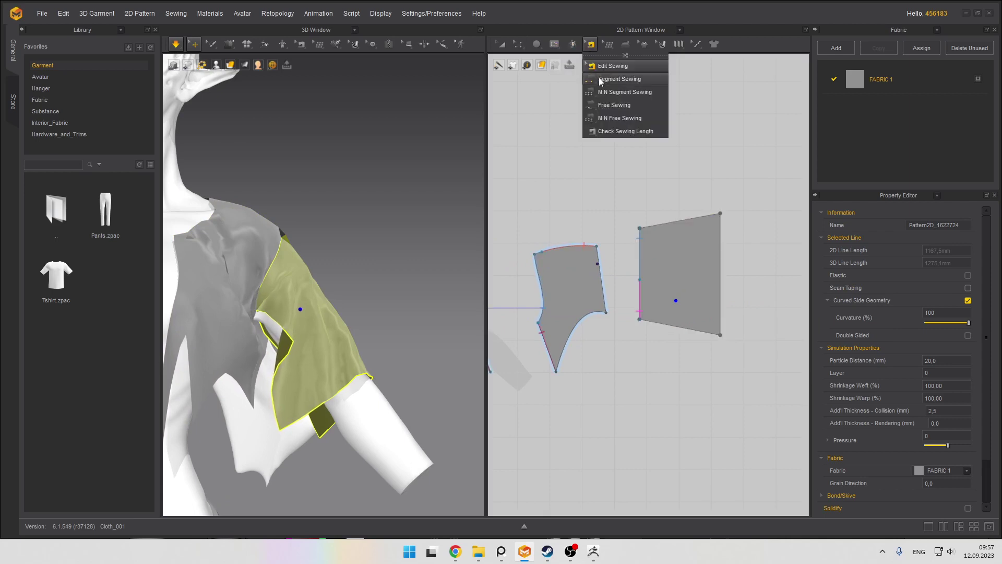
left_click(630, 78)
left_click(681, 327)
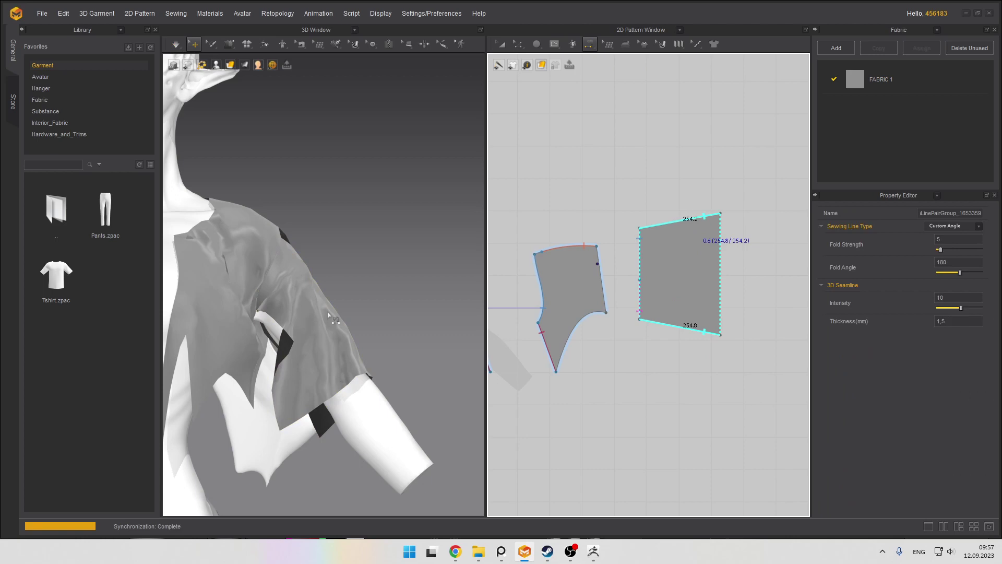
Simulate the closed sleeve and tug its fabric into place around the left upper arm
right_click_drag(329, 316, 287, 325)
key("space")
left_click_drag(281, 385, 321, 432)
right_click_drag(293, 354, 323, 293)
left_click_drag(319, 291, 307, 323)
left_click_drag(354, 369, 295, 424)
right_click_drag(324, 315, 344, 318)
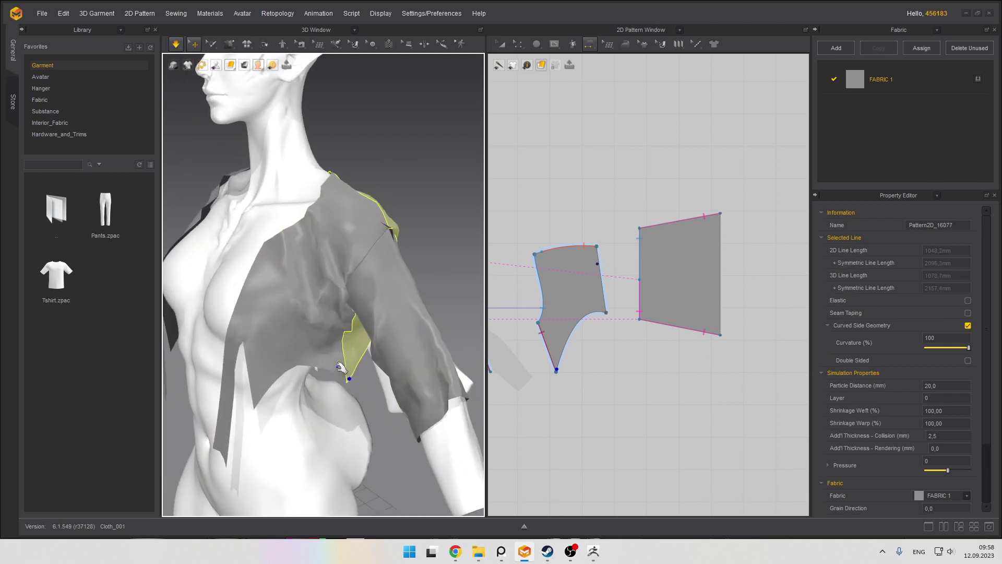
Pull down the back piece's pointed tip under the arm and adjust the front piece's drape on the chest
left_click_drag(345, 372, 331, 424)
right_click_drag(222, 272, 254, 275)
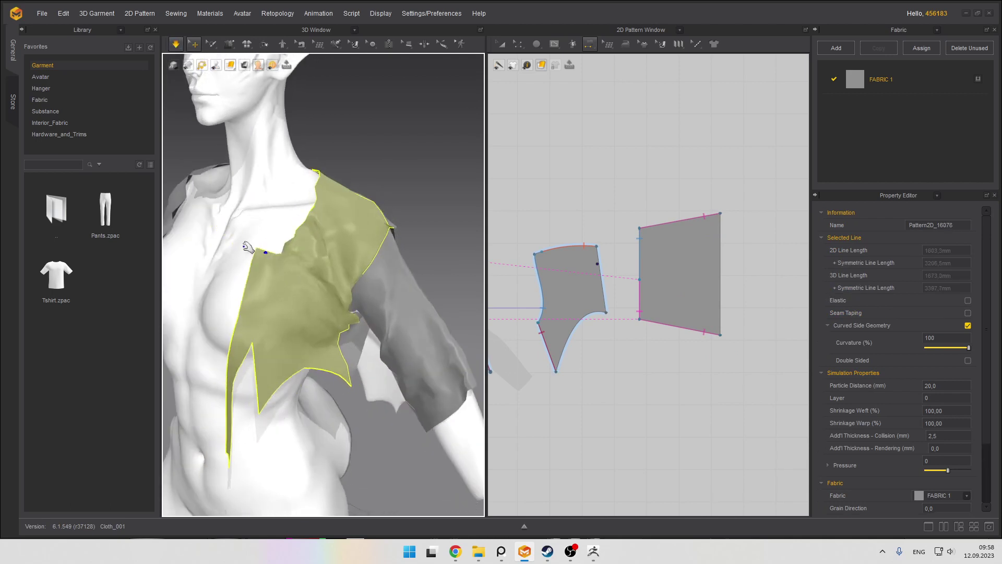
scroll(302, 235, "down", 3)
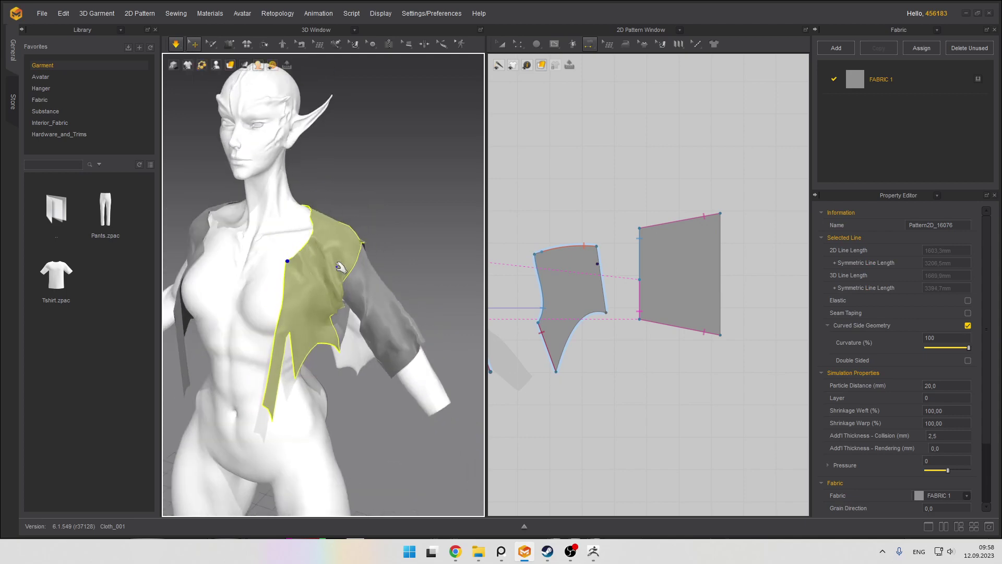
scroll(334, 290, "up", 3)
right_click_drag(333, 291, 324, 286)
Tug the simulated fabric at the top of the left armhole where the sleeve meets the shoulder pieces
right_click_drag(396, 271, 287, 261)
scroll(302, 235, "down", 1)
scroll(302, 235, "up", 2)
key("space")
mouse_move(287, 260)
left_mouse_down()
mouse_move(275, 256)
mouse_move(309, 262)
mouse_move(298, 262)
left_mouse_up()
mouse_move(298, 261)
right_mouse_down()
mouse_move(308, 263)
mouse_move(291, 280)
right_mouse_up()
scroll(298, 279, "up", 2)
mouse_move(291, 280)
left_mouse_down()
mouse_move(322, 277)
mouse_move(286, 280)
left_mouse_up()
right_click_drag(287, 279, 398, 270)
scroll(399, 270, "up", 2)
left_click_drag(291, 250, 264, 253)
right_click_drag(264, 253, 297, 252)
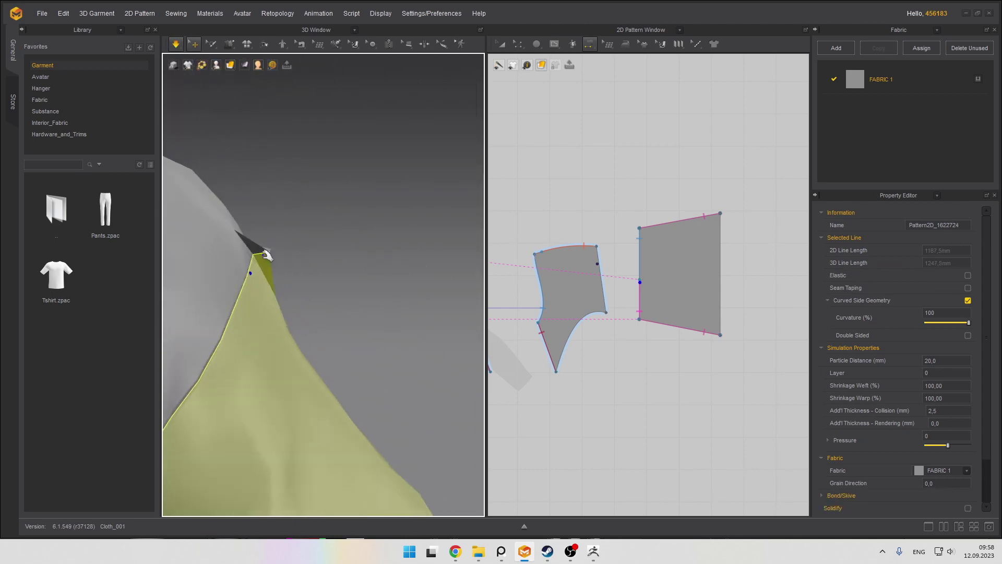
left_click_drag(264, 253, 273, 253)
Compare the armhole sewing on the 2D pieces with the shoulder point where the sleeve, front and back pieces meet
scroll(641, 282, "up", 5)
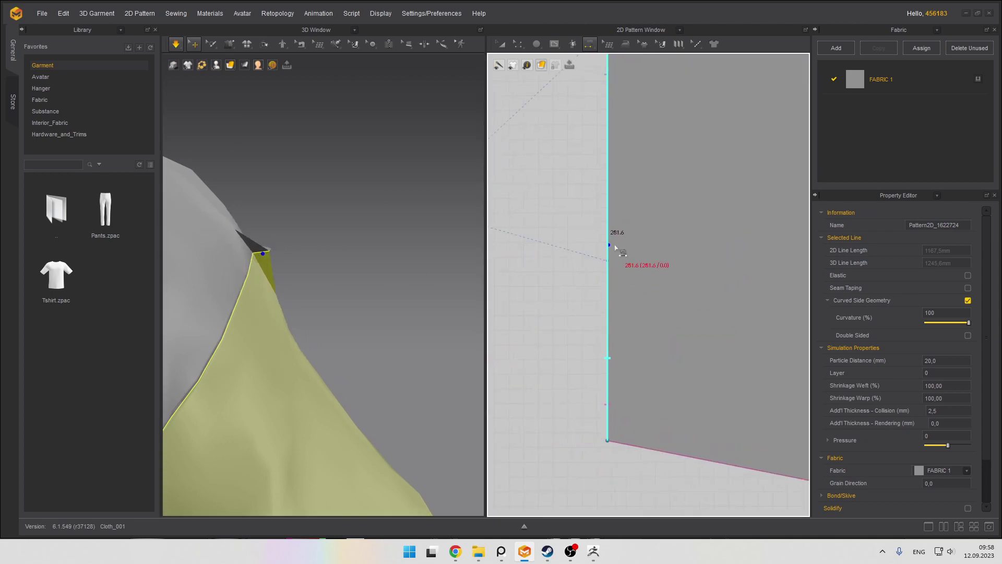
scroll(554, 246, "down", 5)
scroll(657, 292, "up", 4)
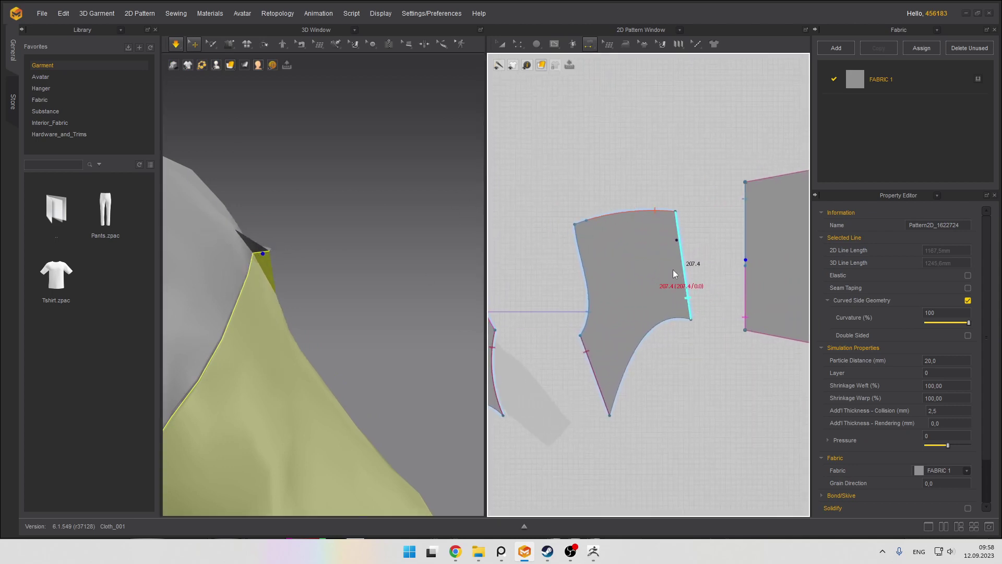
middle_click_drag(673, 274, 789, 279)
middle_click_drag(725, 277, 654, 290)
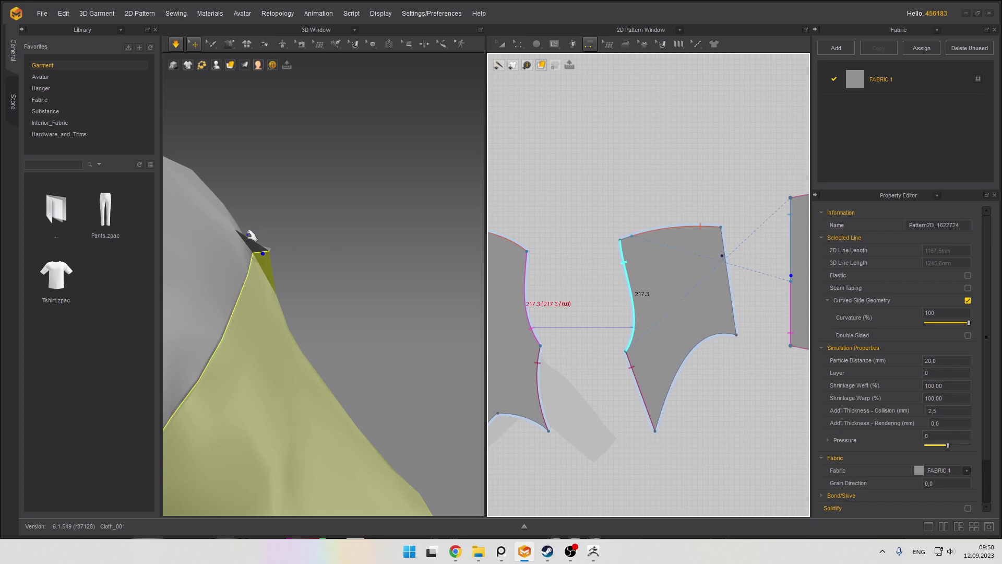
scroll(251, 236, "down", 5)
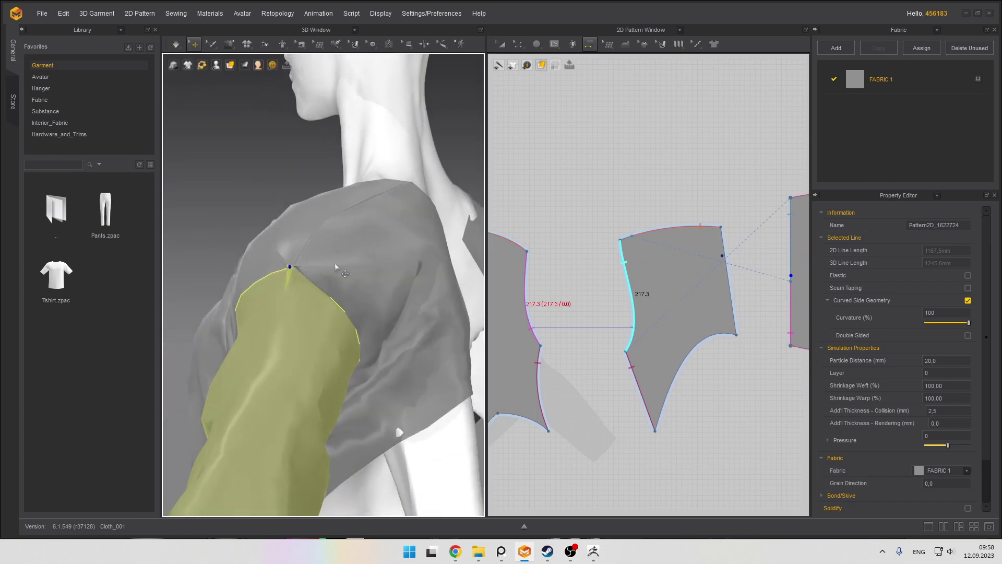
scroll(304, 266, "up", 4)
scroll(304, 266, "down", 3)
right_click_drag(271, 250, 183, 255)
scroll(228, 233, "down", 1)
Resume the simulation and tug the front piece's outer shoulder corner over the top of the sleeve
key("space")
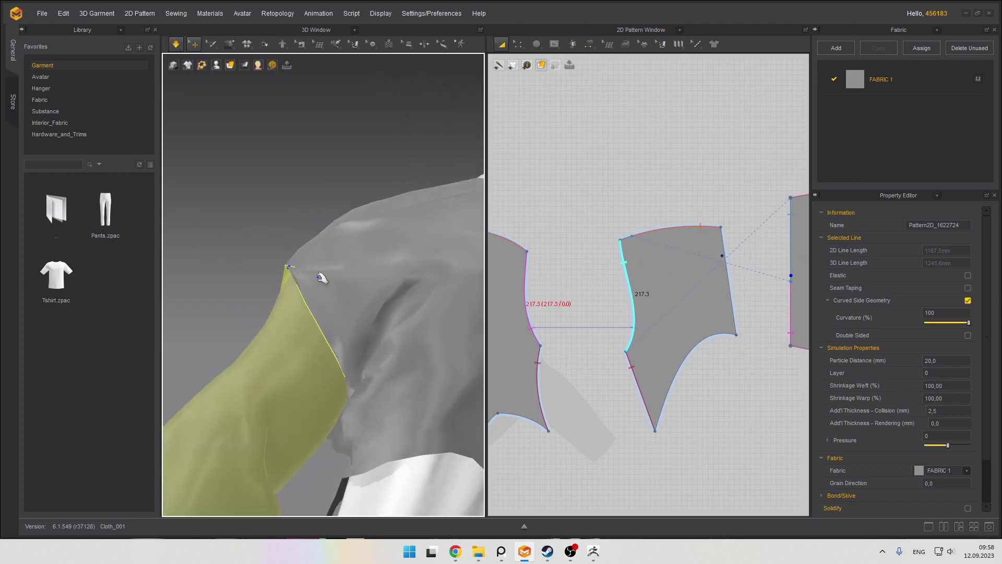
scroll(341, 290, "down", 3)
right_click_drag(320, 281, 293, 269)
left_click_drag(255, 281, 312, 276)
left_click(264, 279)
right_click_drag(261, 279, 287, 280)
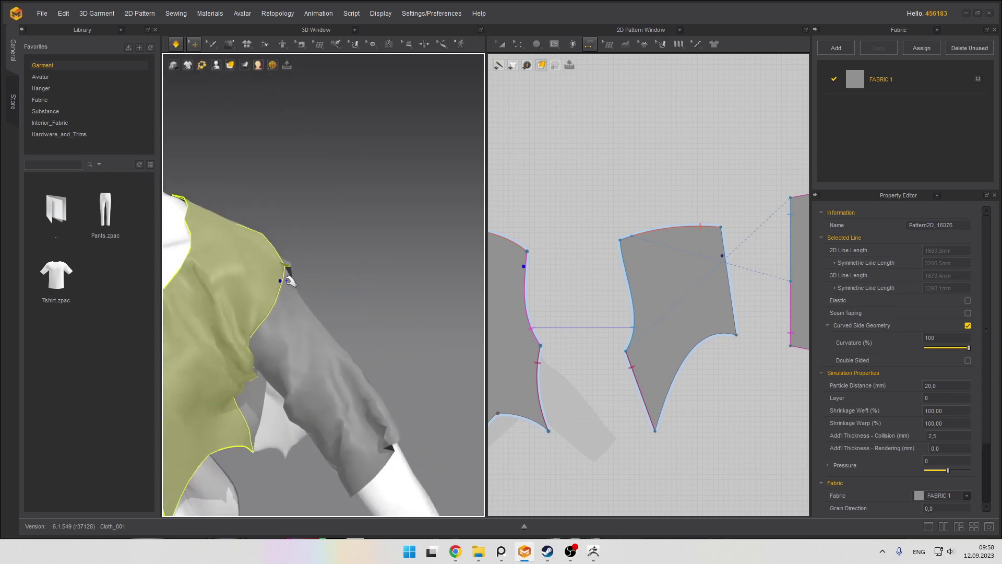
left_click_drag(286, 280, 254, 282)
right_click_drag(254, 282, 261, 287)
left_click_drag(255, 283, 285, 240)
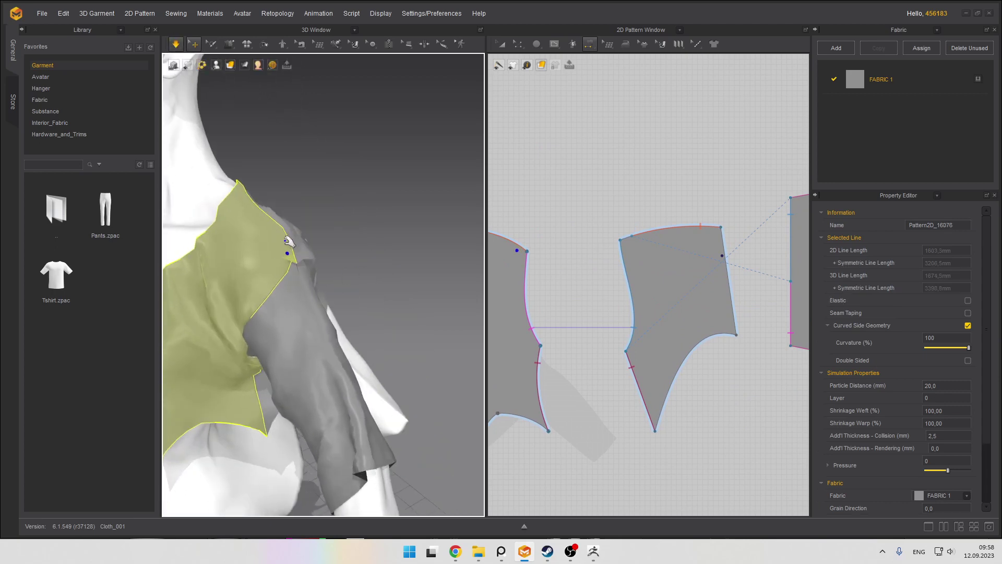
Pull the back piece's pointed tip down below the arm and tug its lower edge behind the armpit
scroll(303, 266, "down", 3)
right_click_drag(261, 296, 296, 309)
left_click(286, 380)
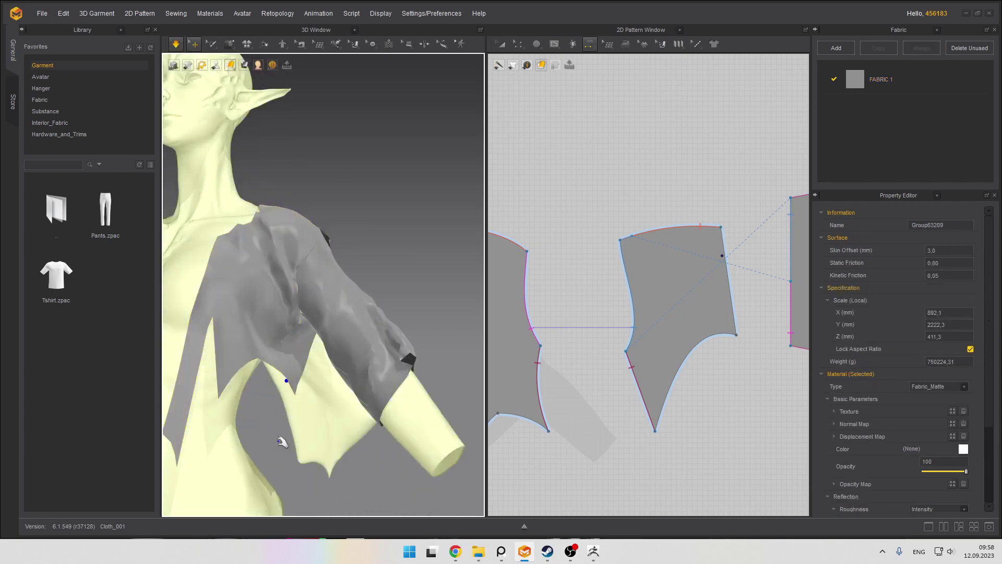
left_click_drag(291, 375, 285, 418)
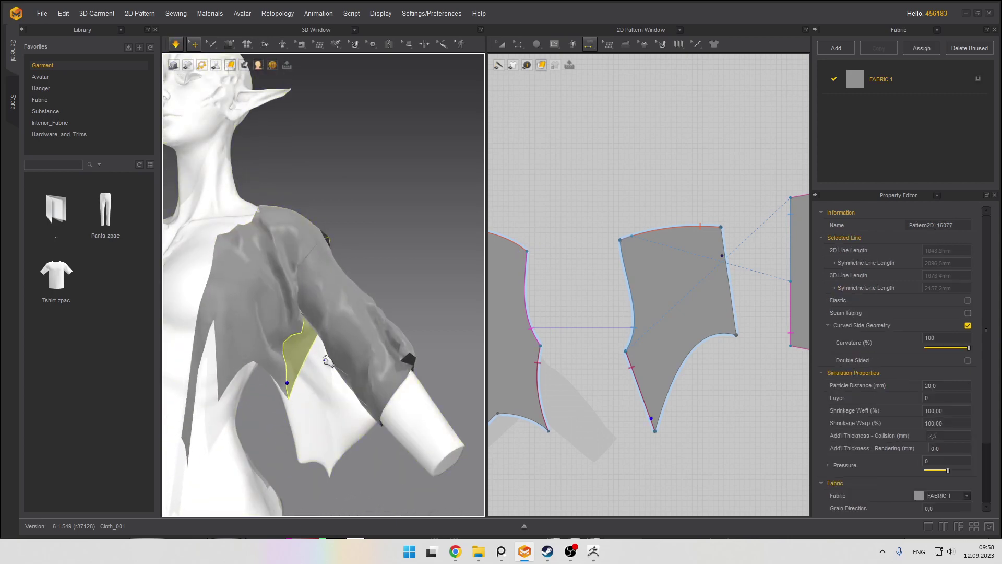
right_click_drag(328, 360, 324, 319)
left_click_drag(324, 318, 299, 311)
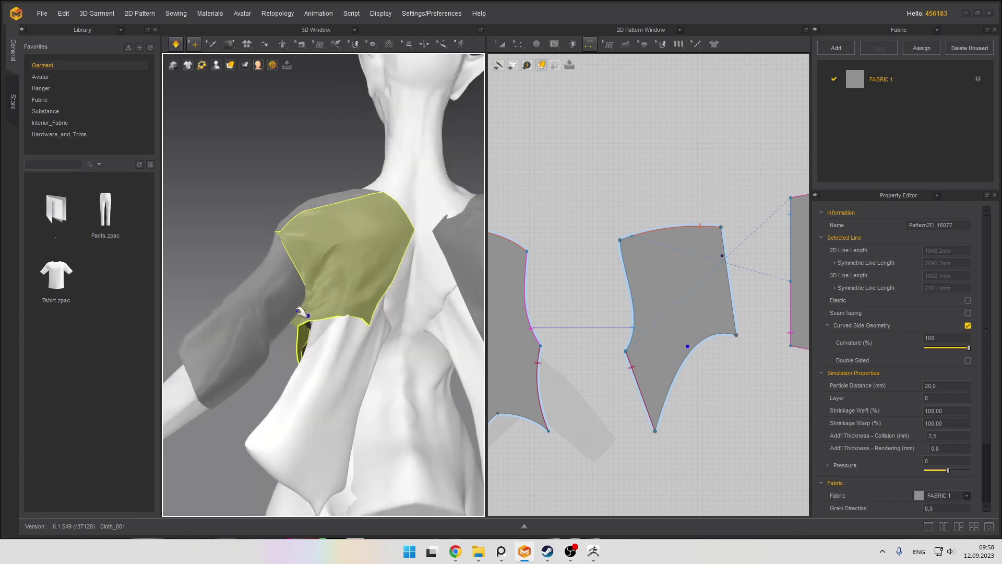
Tug the back piece across the shoulder blade and adjust the sleeve's drape around the upper arm
right_click_drag(301, 312, 343, 327)
left_click_drag(346, 328, 390, 319)
right_click_drag(384, 304, 328, 339)
left_click(354, 299)
left_click(336, 343)
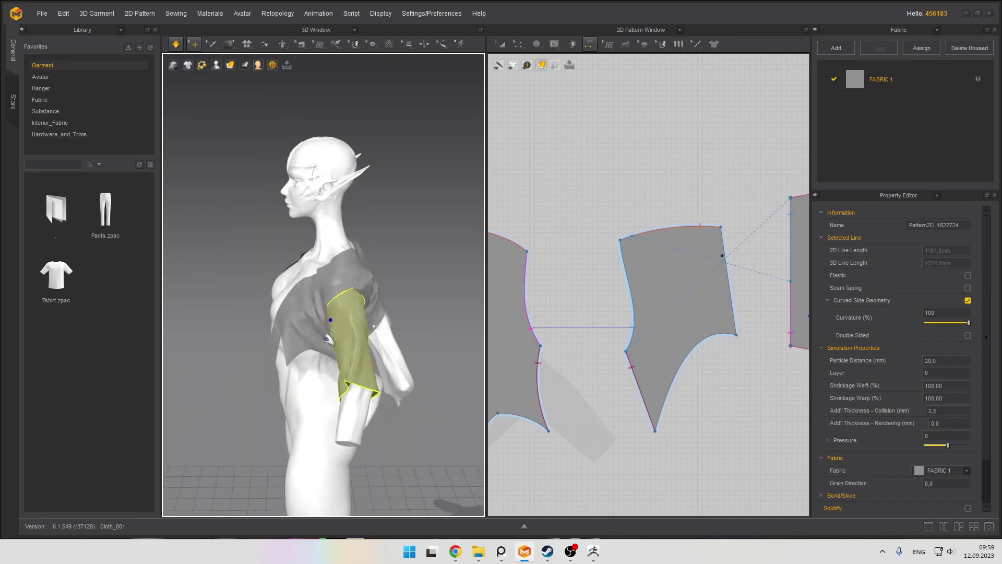
Select all the 2D pattern pieces and set their particle distance to 10 mm
right_click_drag(395, 343, 324, 302)
scroll(368, 275, "up", 3)
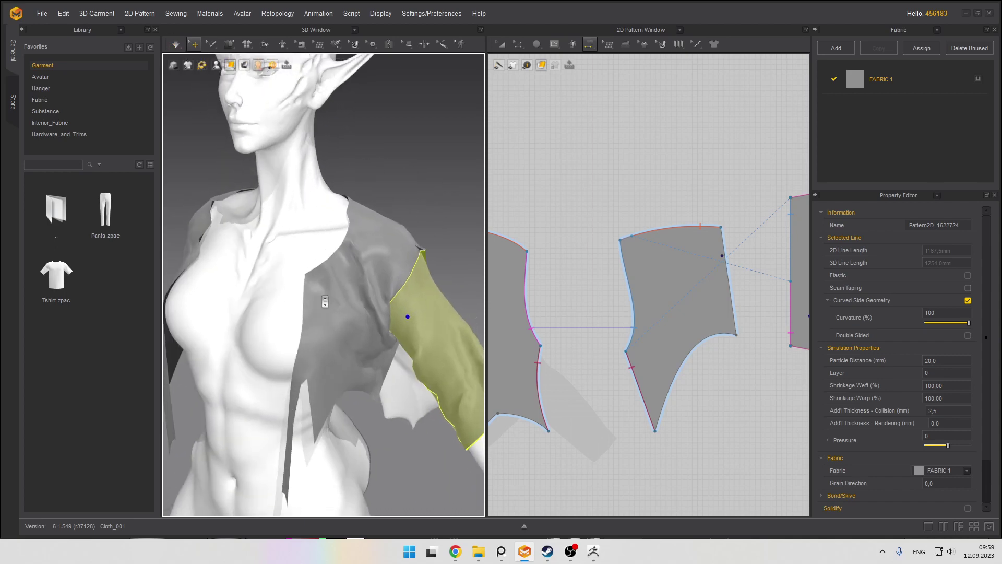
scroll(324, 302, "down", 1)
scroll(587, 326, "down", 6)
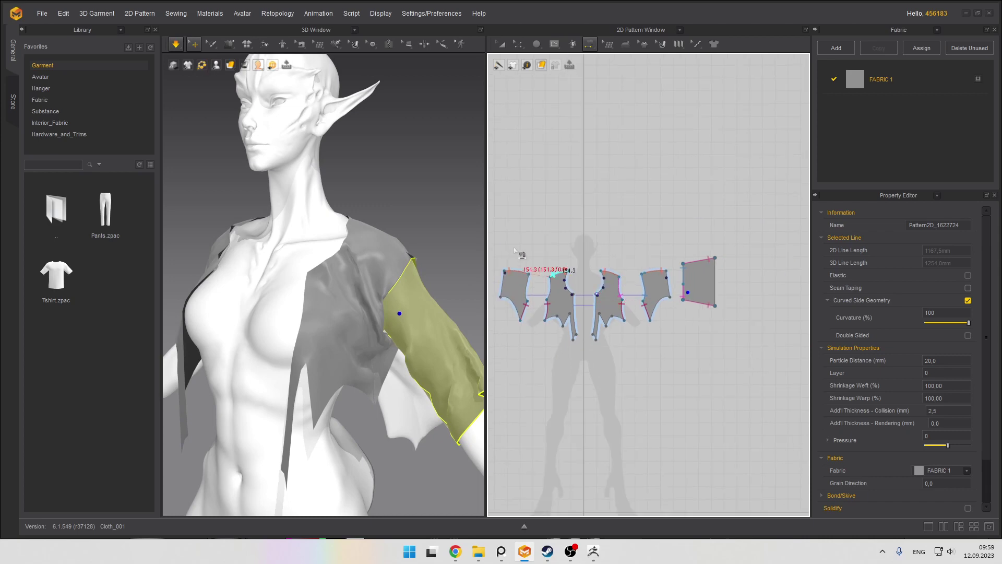
key("z")
left_click_drag(520, 229, 793, 409)
scroll(648, 287, "up", 2)
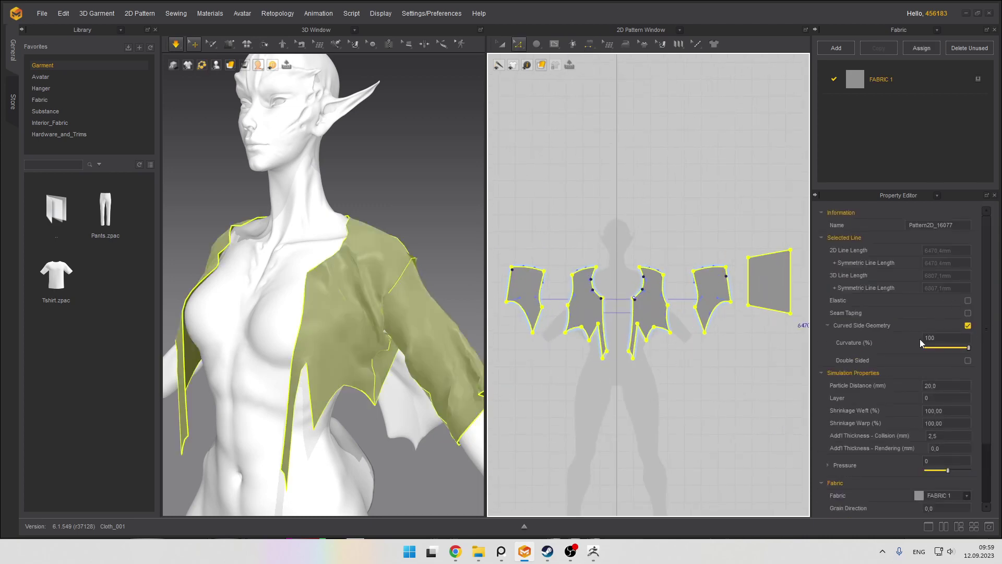
left_click_drag(947, 385, 912, 386)
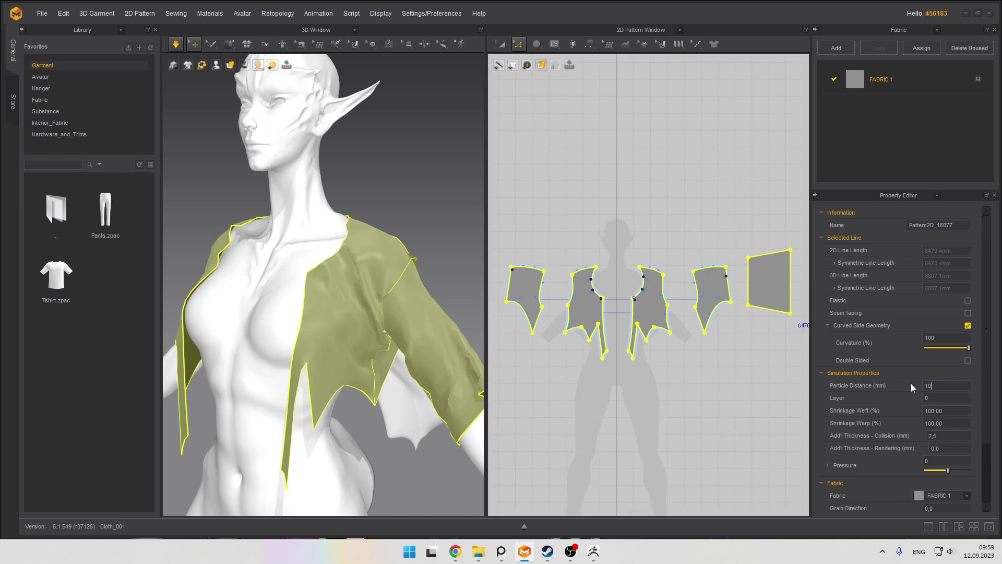
type("10")
key("Return")
scroll(398, 287, "down", 3)
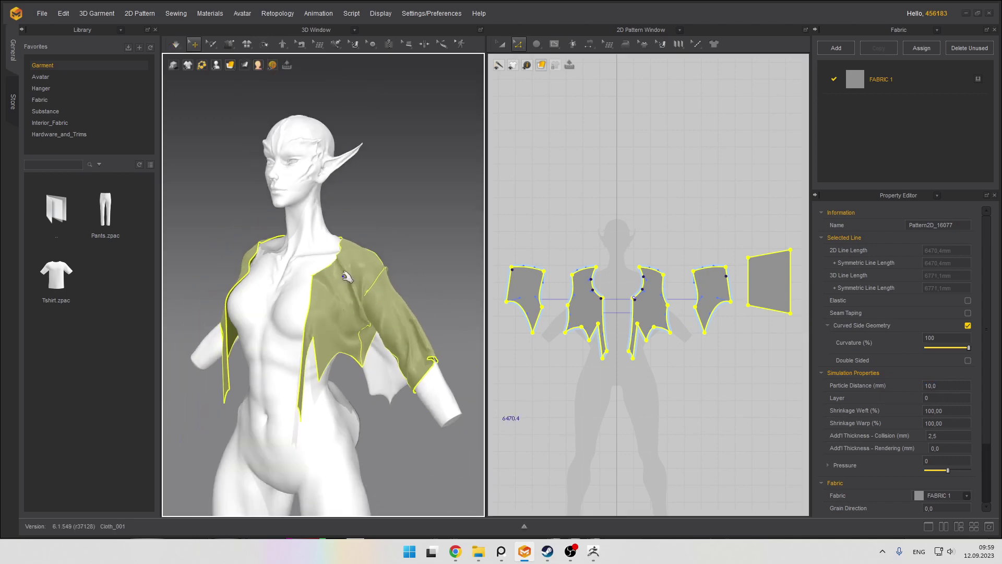
Run the simulation on the refined mesh and tug the sleeve fabric on the upper arm
right_click_drag(347, 277, 561, 394)
left_click(385, 443)
left_click(380, 378)
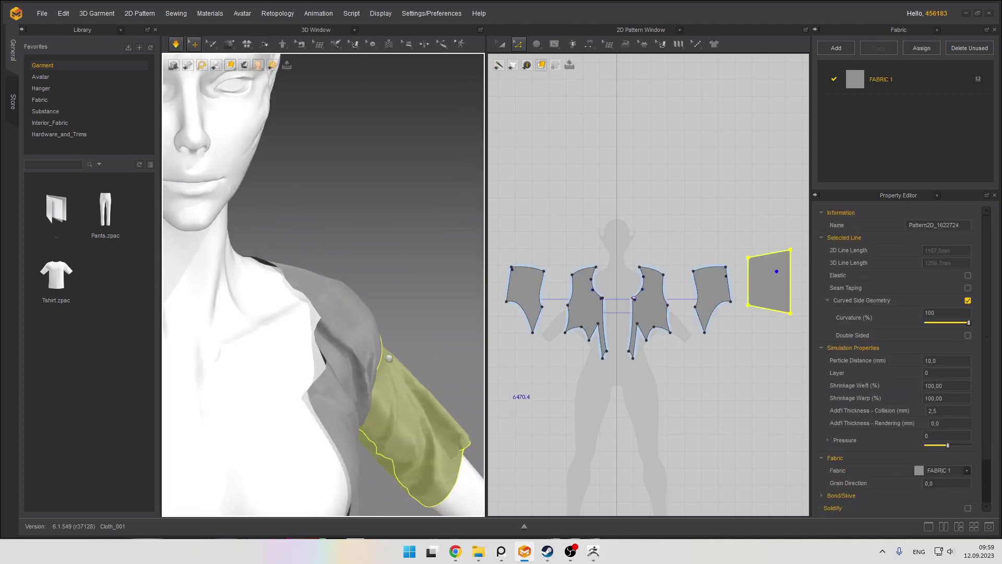
right_click_drag(389, 358, 365, 309)
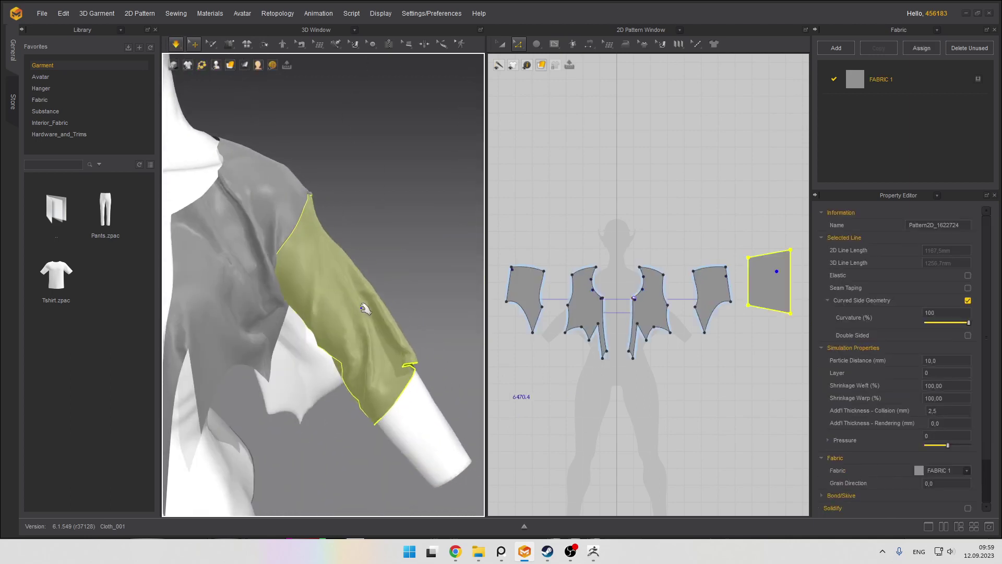
Shorten the sleeve by moving its hem edge in toward the armhole edge, and resimulate it
middle_click_drag(761, 271, 697, 271)
left_click_drag(712, 224, 716, 287)
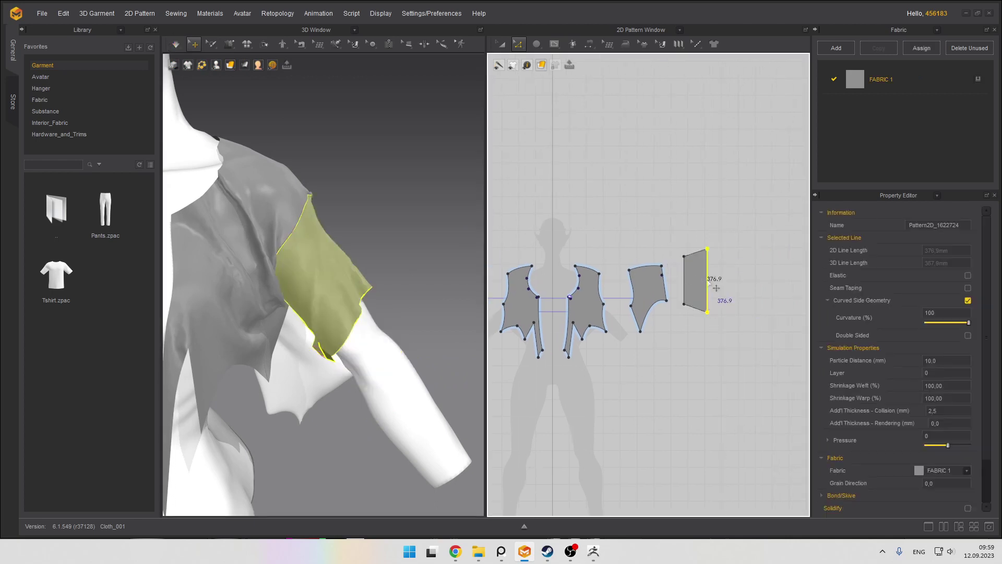
key("space")
scroll(334, 304, "down", 3)
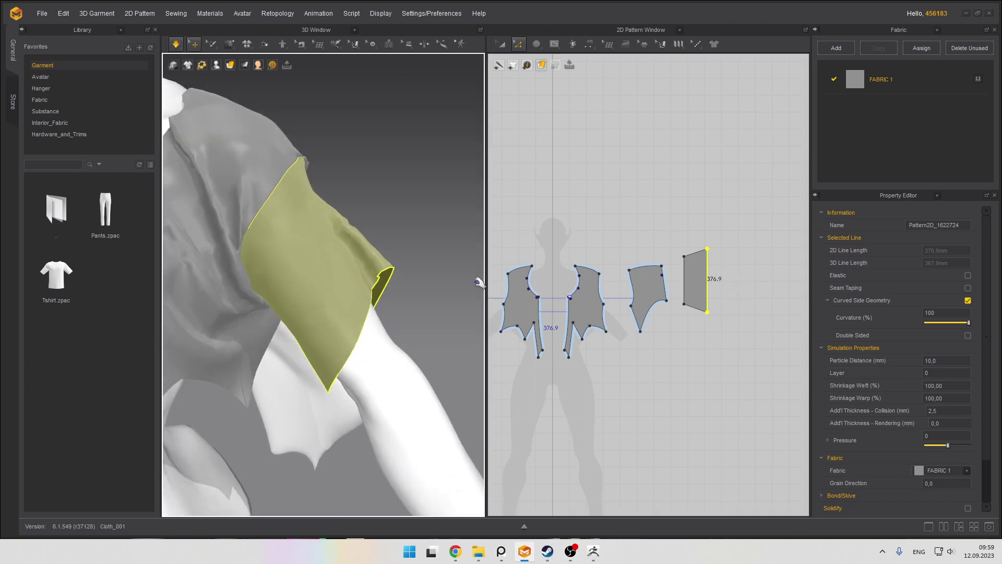
Duplicate the shortened sleeve piece and place the copy right beside its hem edge in the 2D layout
middle_click_drag(531, 257, 473, 274)
scroll(639, 310, "up", 3)
key("a")
left_click(595, 290)
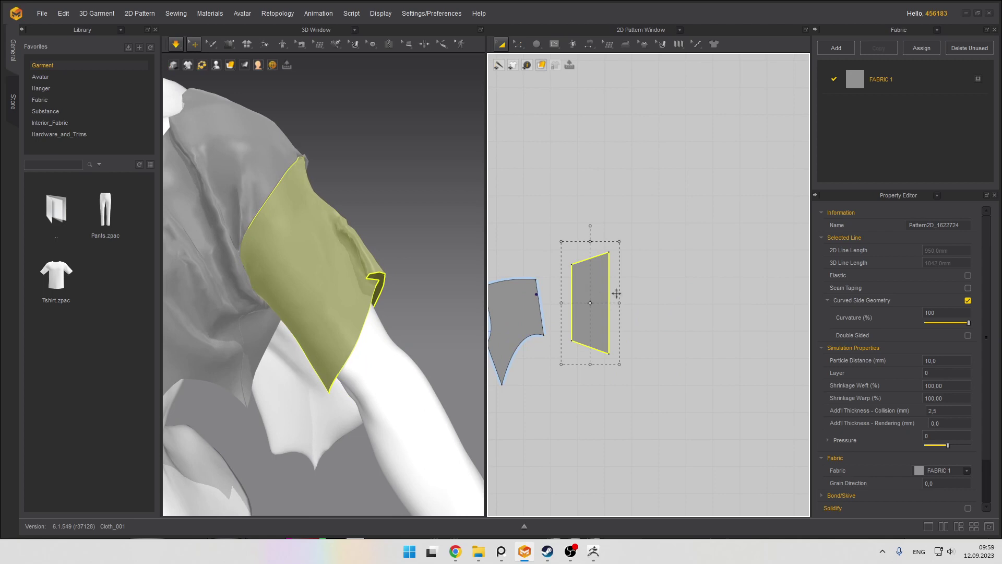
key("ctrl+c")
key("ctrl+v")
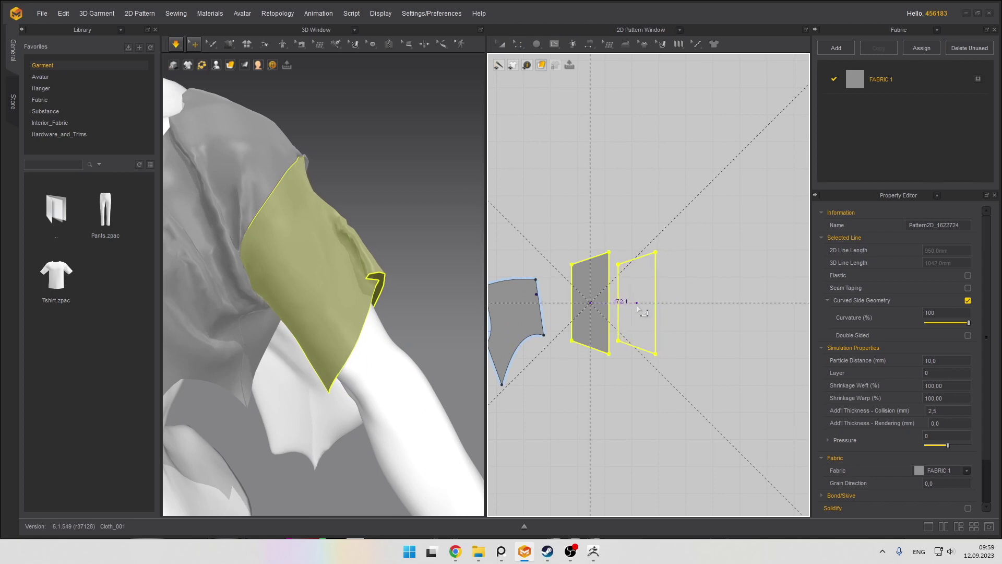
left_click(638, 309)
Move the copied sleeve piece onto the arm in 3D, lowering it so it sits just below the first sleeve
scroll(346, 241, "down", 5)
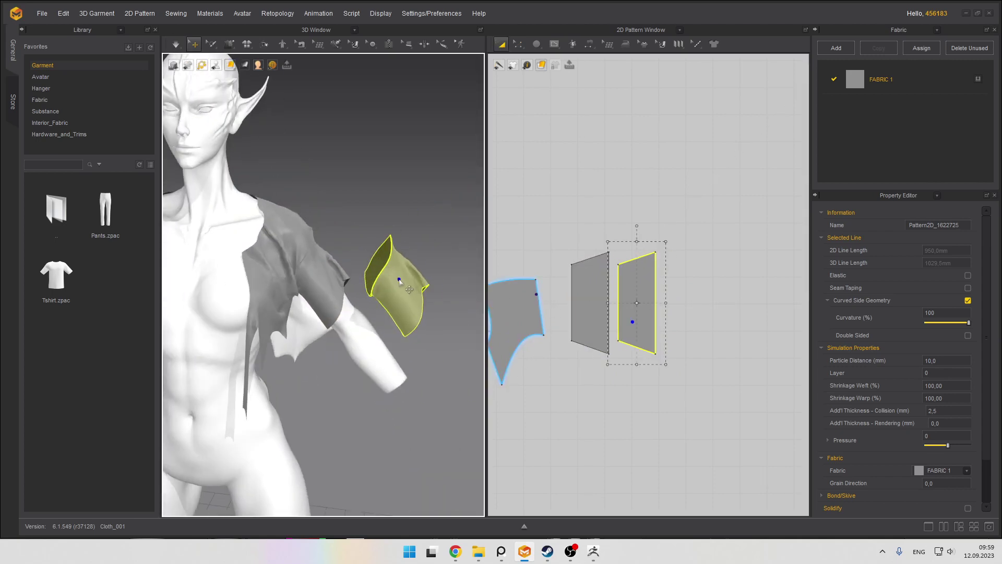
left_click(399, 280)
mouse_move(388, 279)
right_mouse_down()
mouse_move(365, 313)
mouse_move(369, 279)
right_mouse_up()
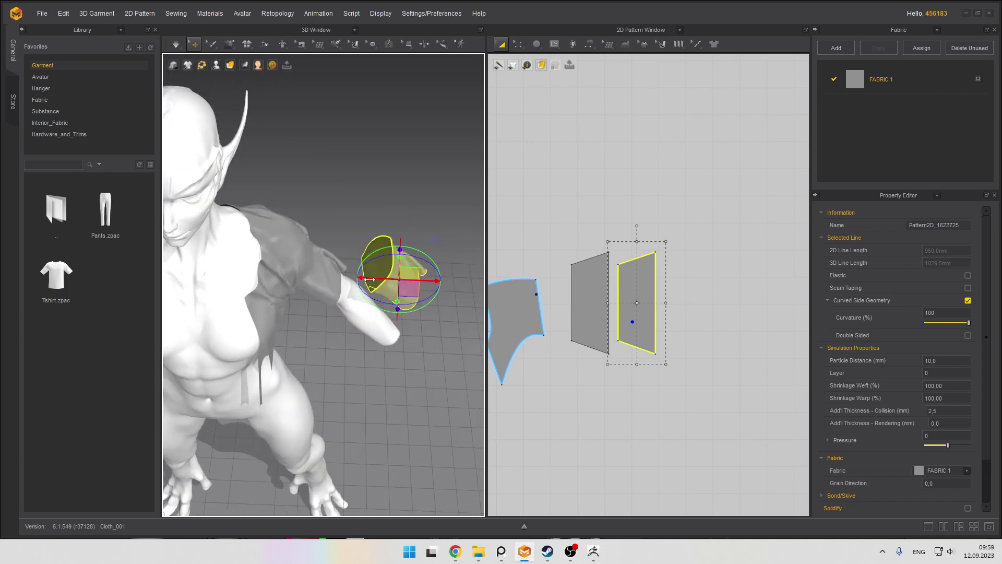
left_click_drag(369, 279, 305, 275)
scroll(329, 282, "up", 2)
right_click_drag(353, 292, 396, 230)
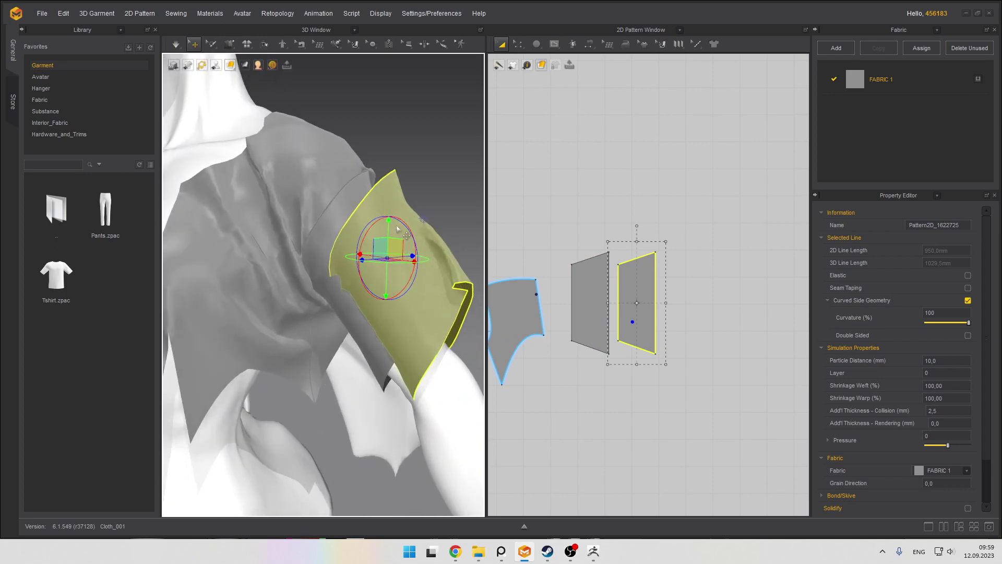
left_click_drag(396, 229, 404, 293)
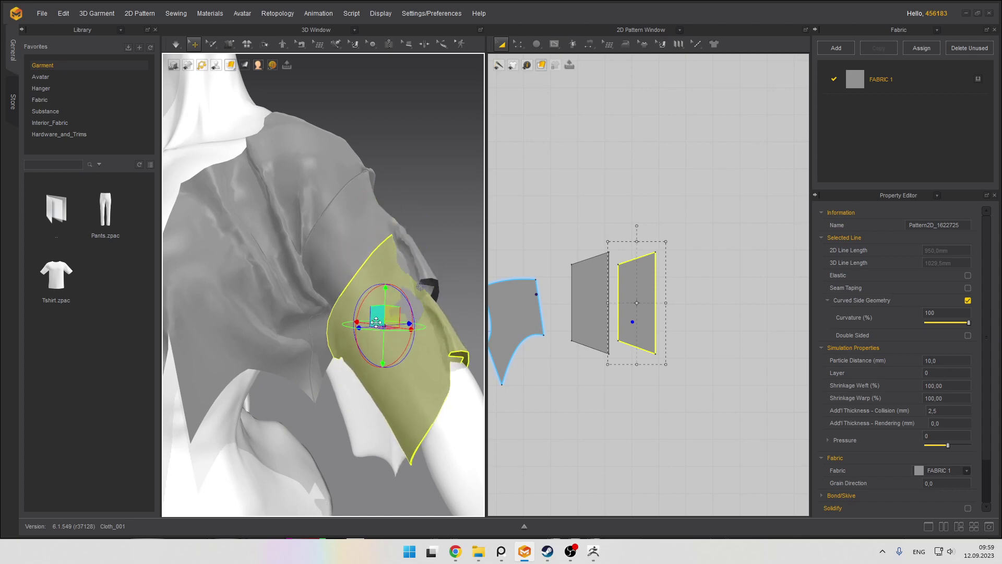
Deselect the copied piece and activate the Internal Polygon/Line tool for the sleeve
right_click_drag(375, 322, 321, 277)
scroll(321, 277, "down", 2)
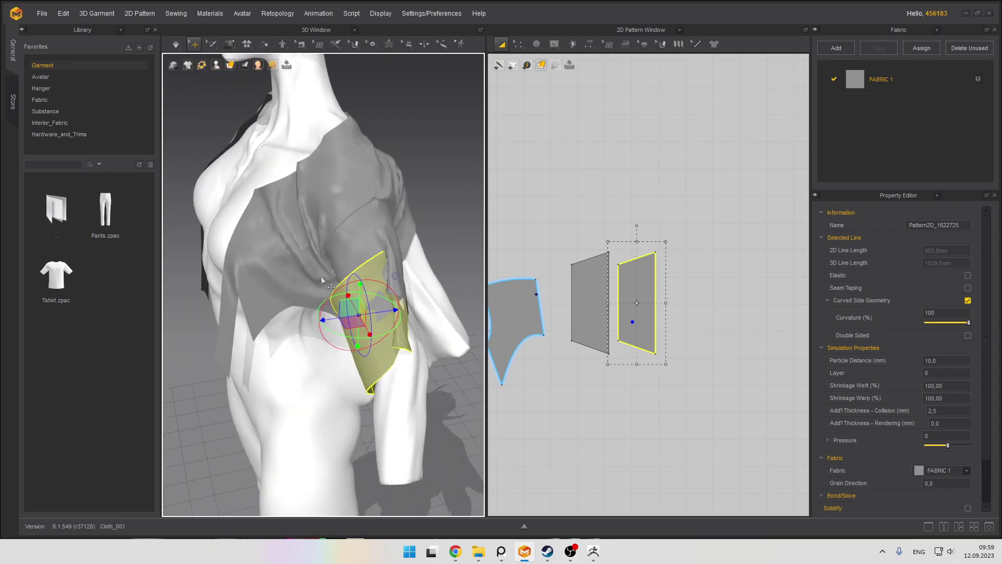
scroll(394, 312, "up", 5)
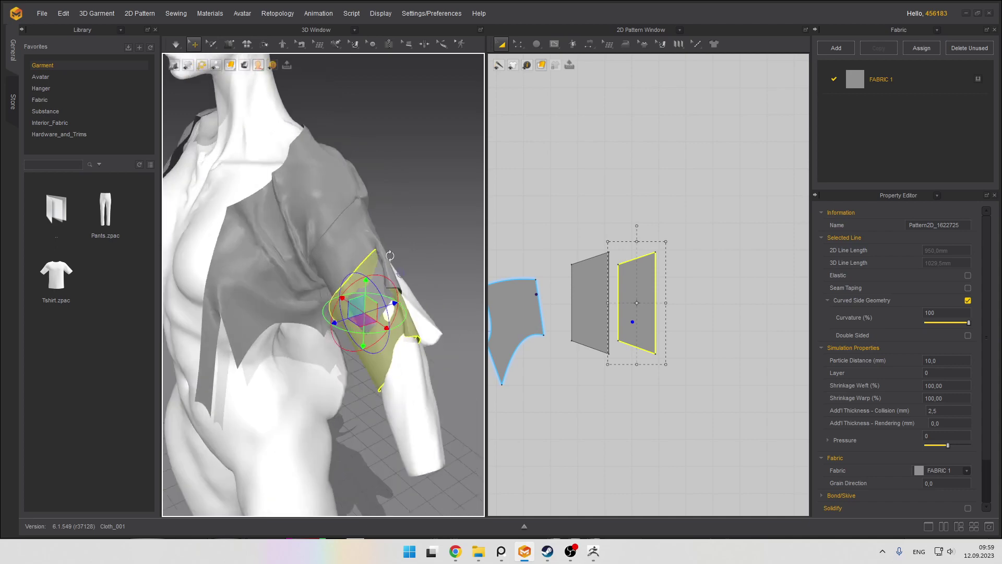
scroll(400, 275, "up", 2)
scroll(574, 207, "up", 5)
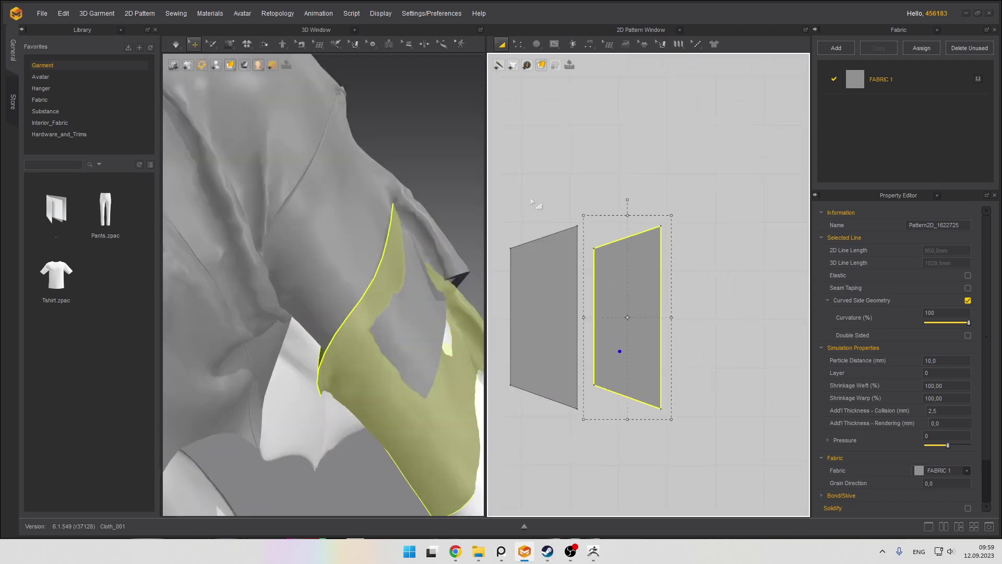
left_click(606, 197)
left_click(554, 44)
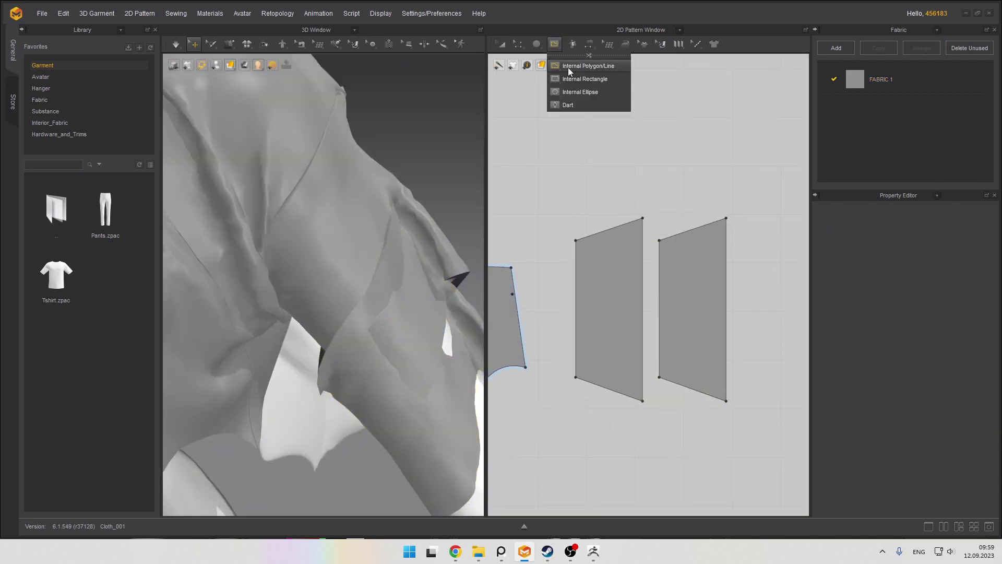
left_click(594, 66)
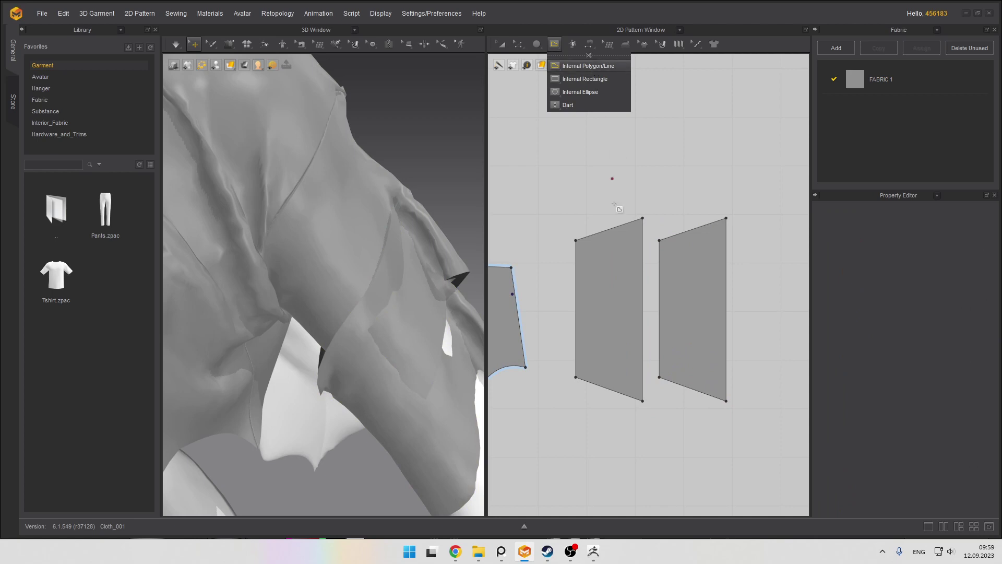
left_click(619, 393)
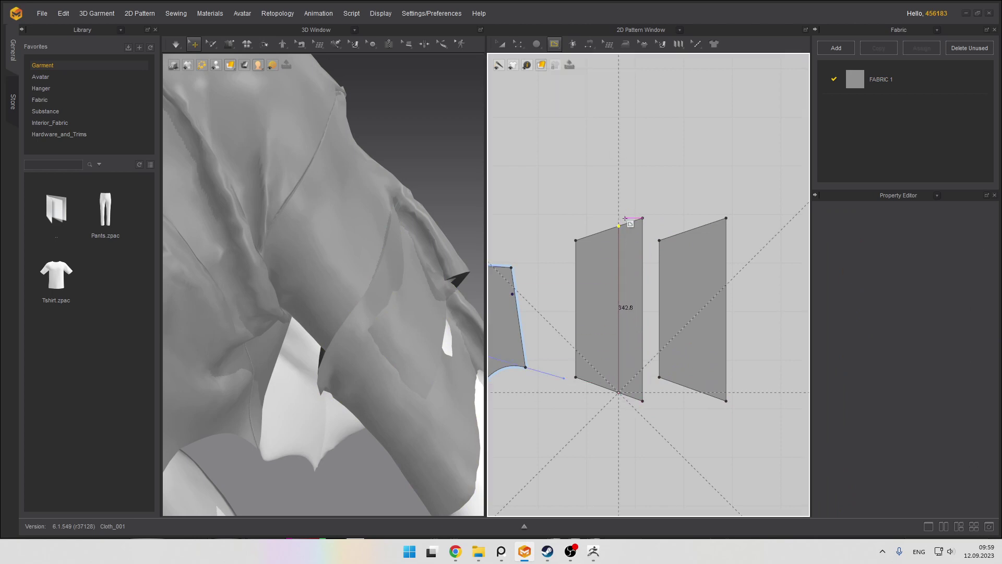
left_click(619, 225)
right_click(619, 204)
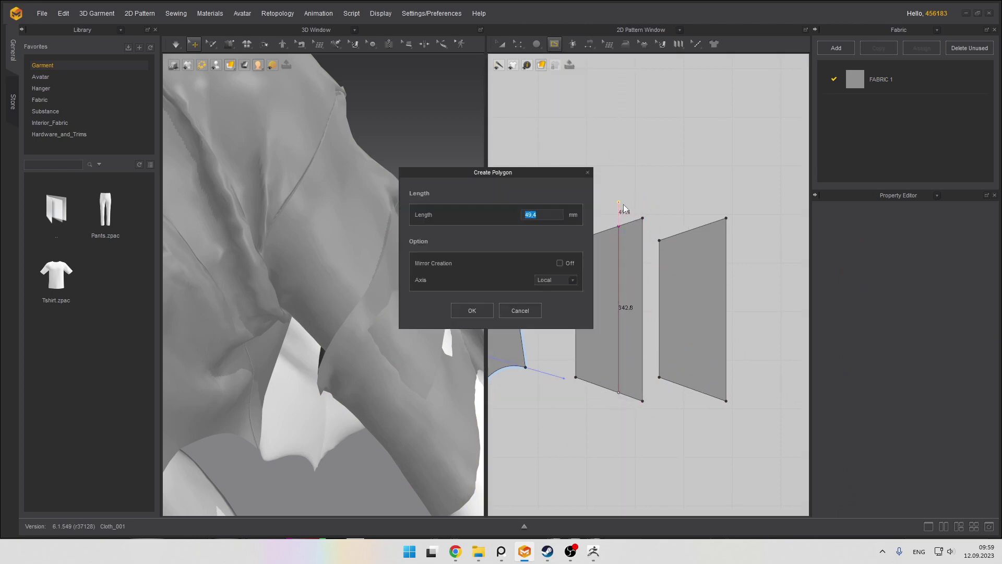
key("Escape")
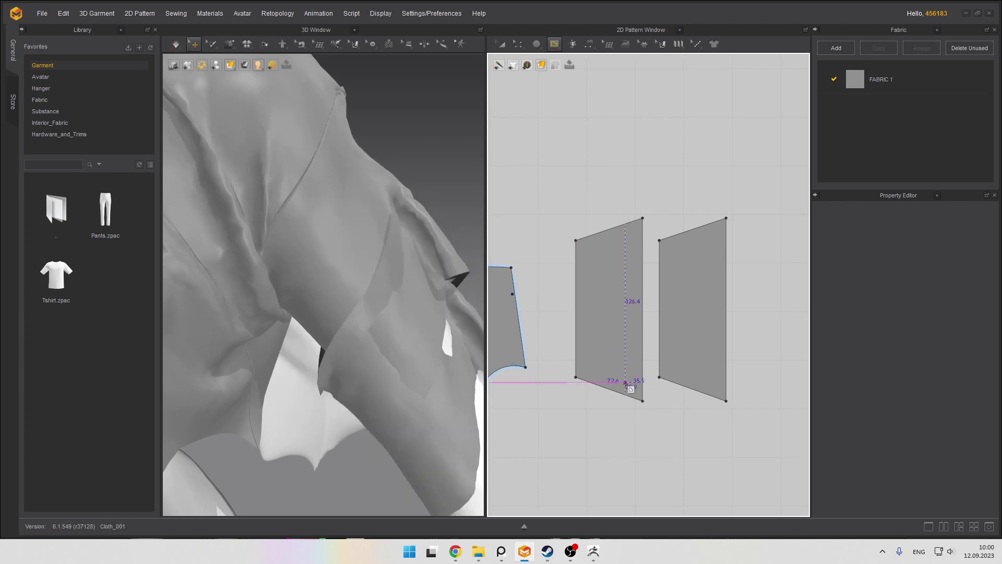
Draw a vertical internal line about 348 mm long across the first sleeve piece, close to its hem edge
left_click(621, 396)
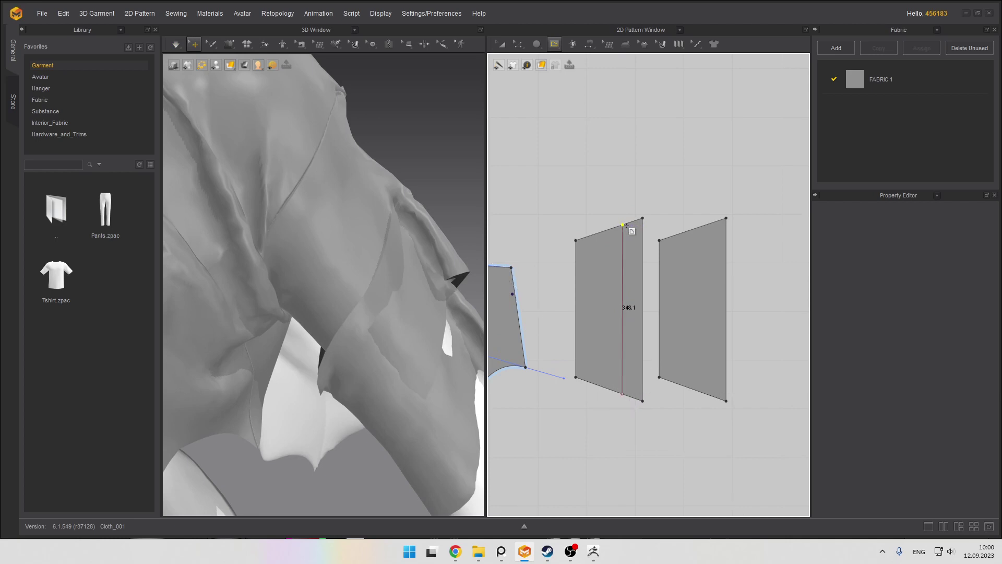
left_click(622, 270)
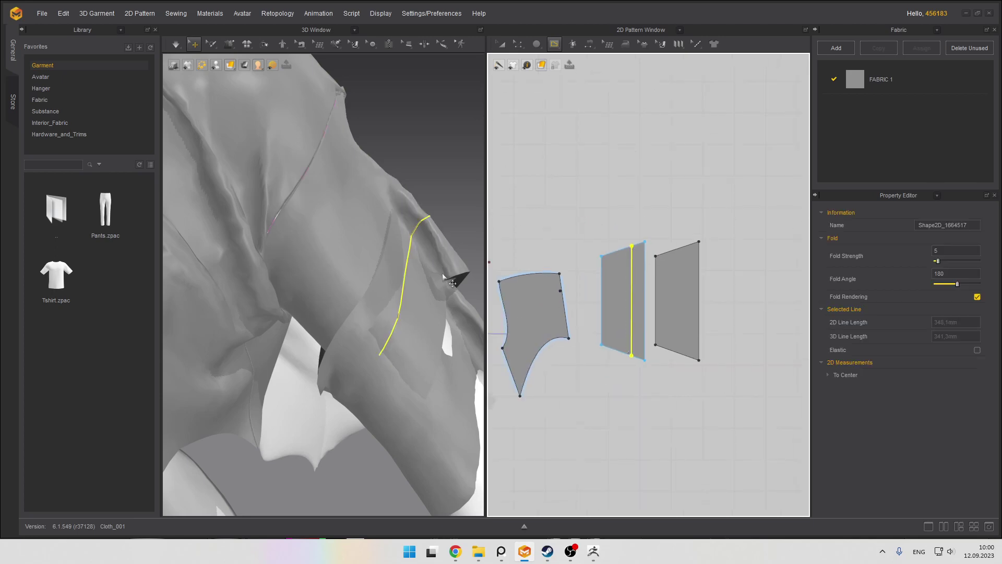
scroll(376, 228, "down", 3)
Examine how the copied piece's upper edge sits against the internal line on the first sleeve piece
key("z")
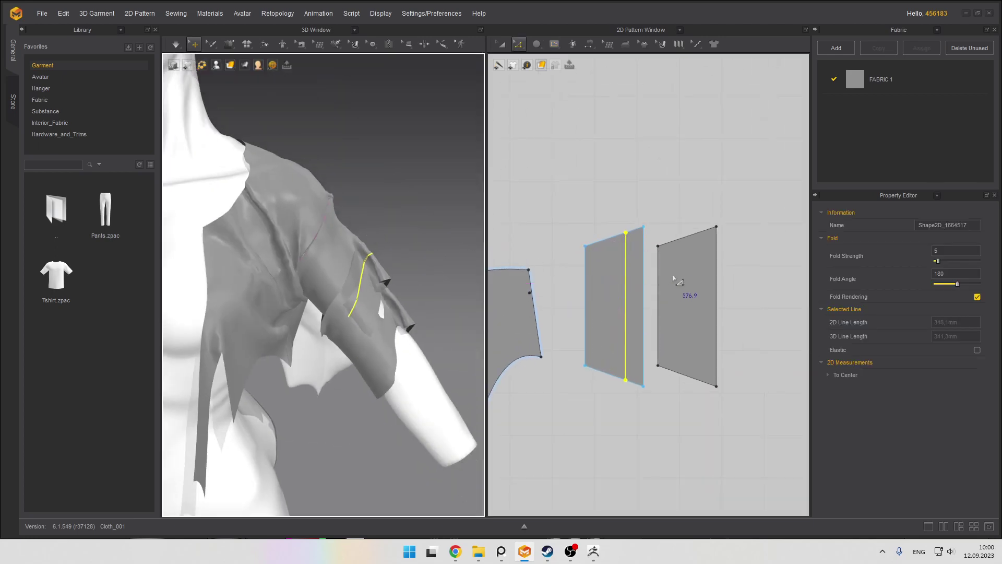
left_click(672, 277)
key("a")
left_click(665, 261)
scroll(391, 283, "up", 3)
left_click(343, 238)
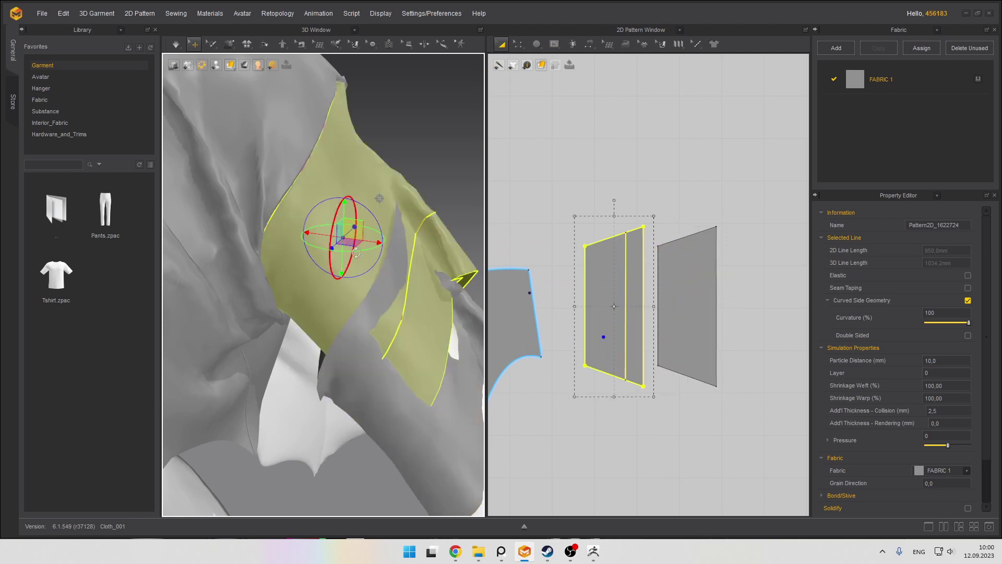
scroll(424, 309, "down", 3)
left_click(337, 352)
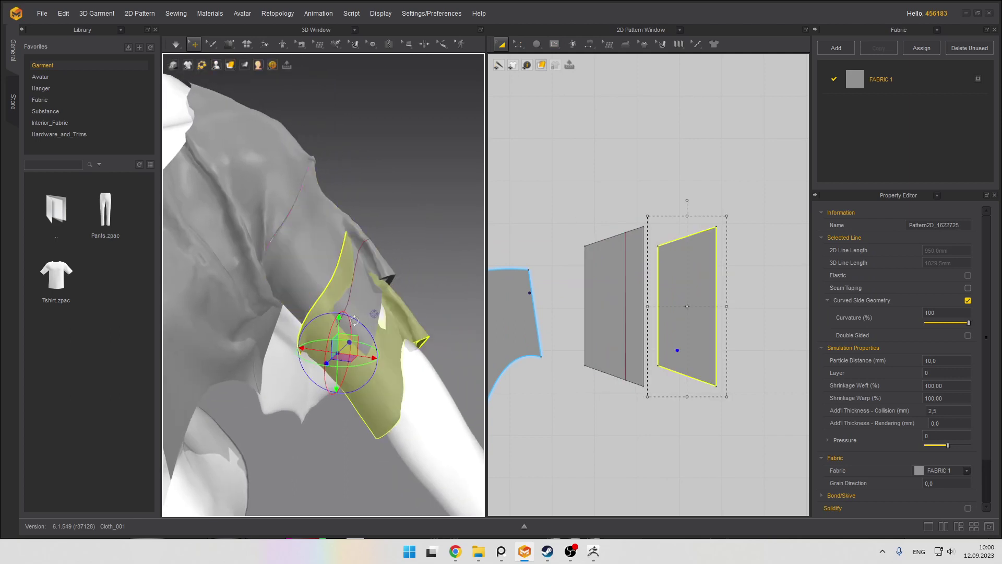
right_click_drag(362, 344, 355, 313)
scroll(332, 284, "down", 3)
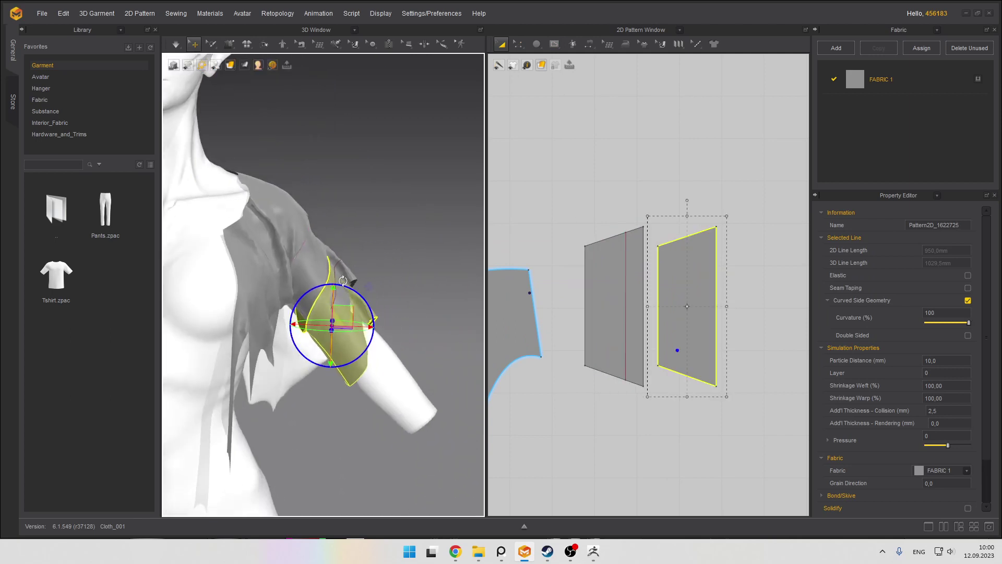
Save the garment project
scroll(375, 294, "up", 5)
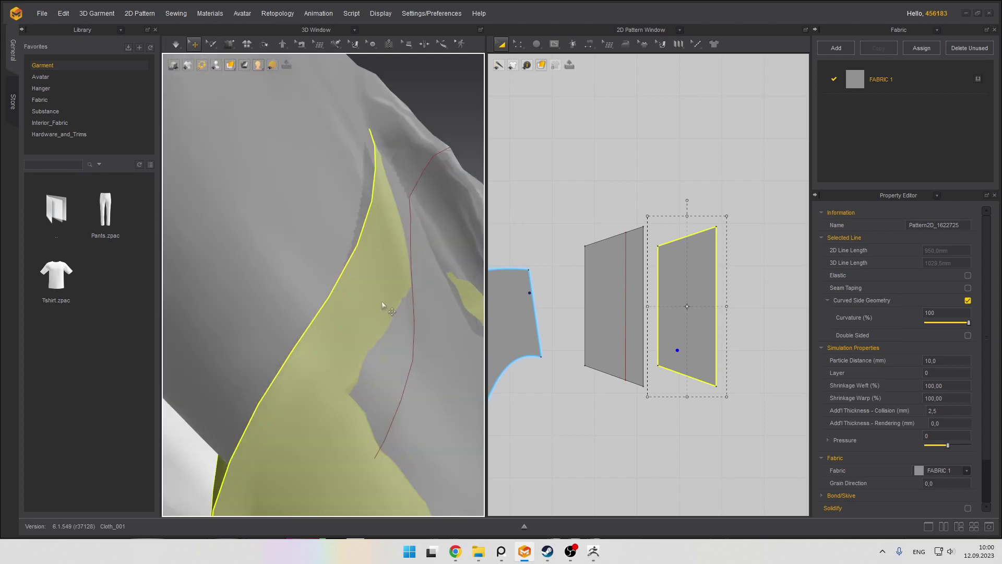
scroll(388, 309, "down", 3)
key("ctrl+s")
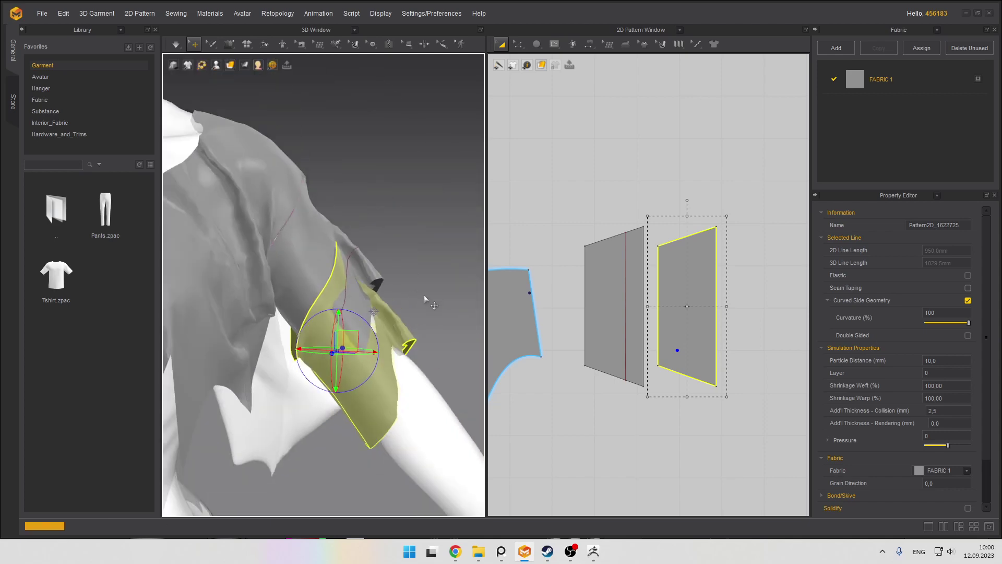
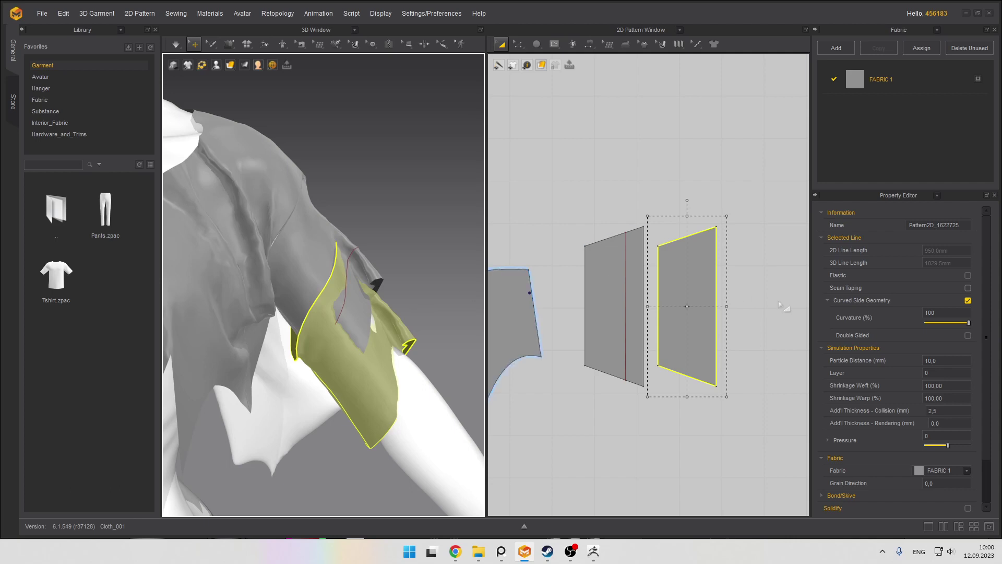
Sew the copied sleeve piece's shorter vertical edge to the internal line on the first sleeve piece using Segment Sewing
scroll(647, 288, "up", 1)
left_click(674, 211)
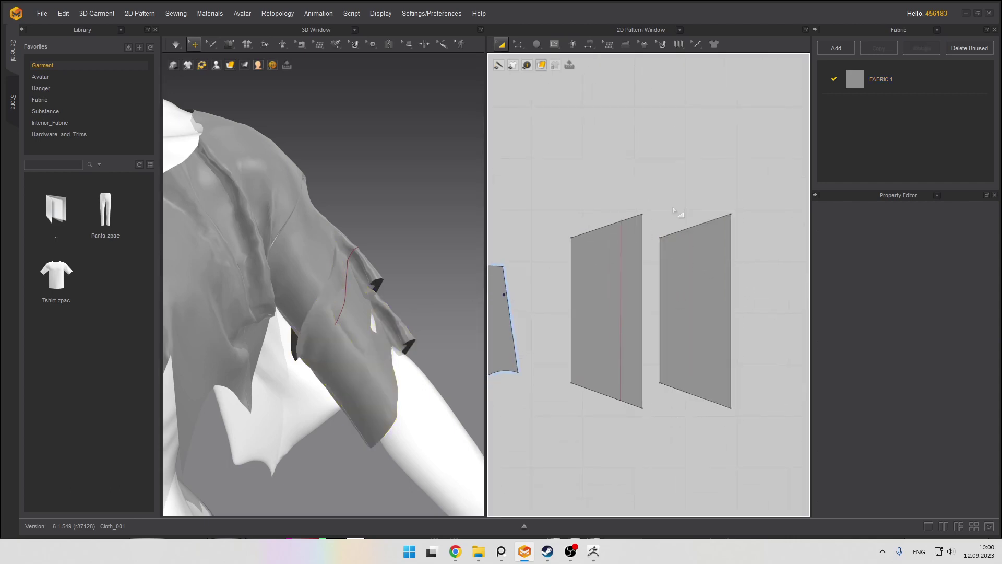
left_click(658, 292)
scroll(661, 286, "up", 1)
left_click(596, 138)
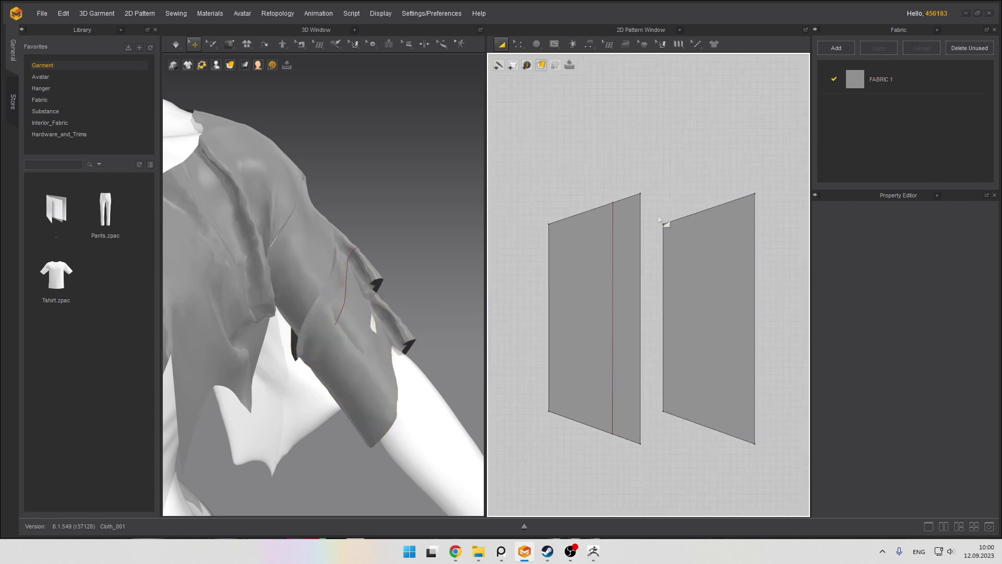
left_click(588, 44)
left_click(615, 69)
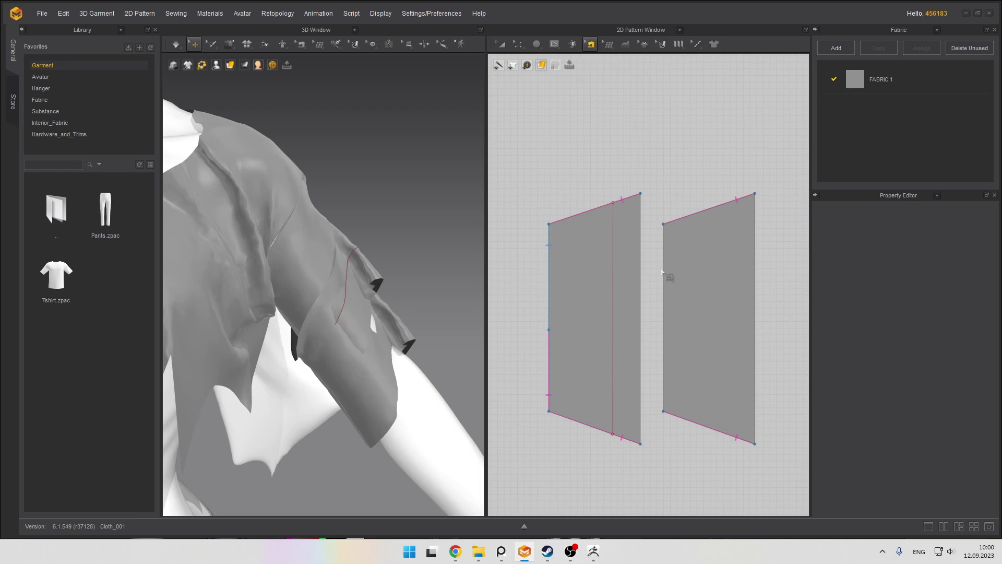
left_click(589, 48)
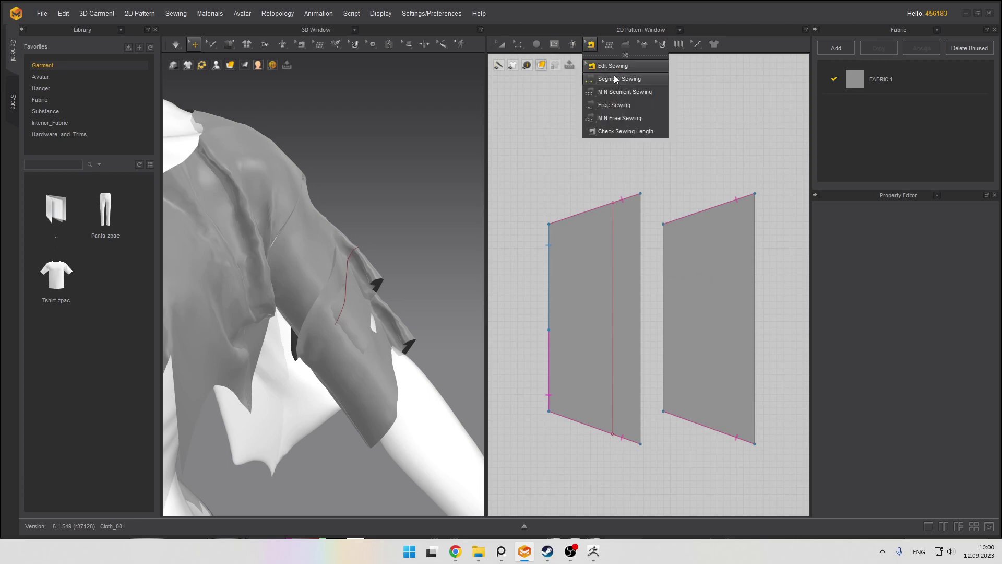
left_click(608, 78)
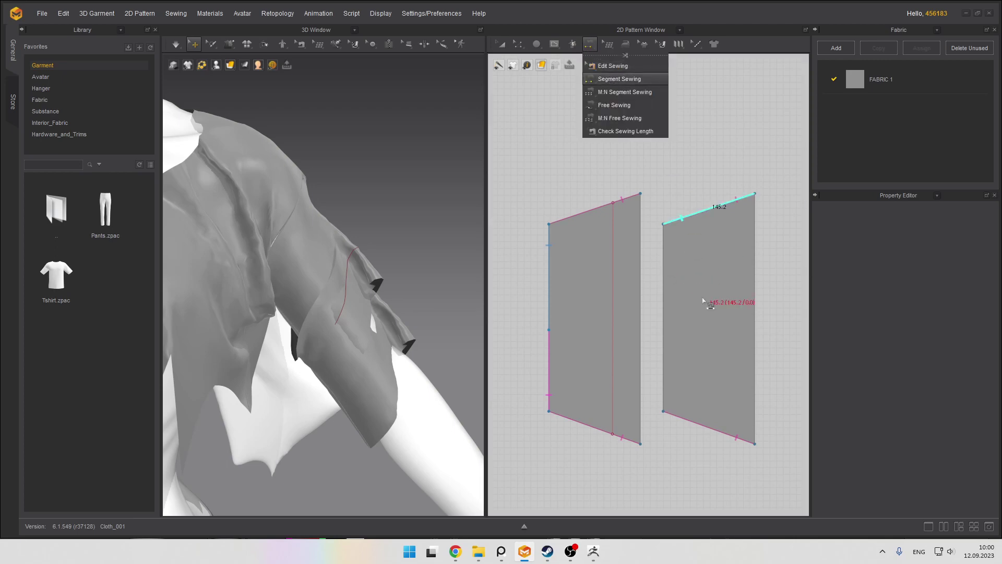
left_click(663, 296)
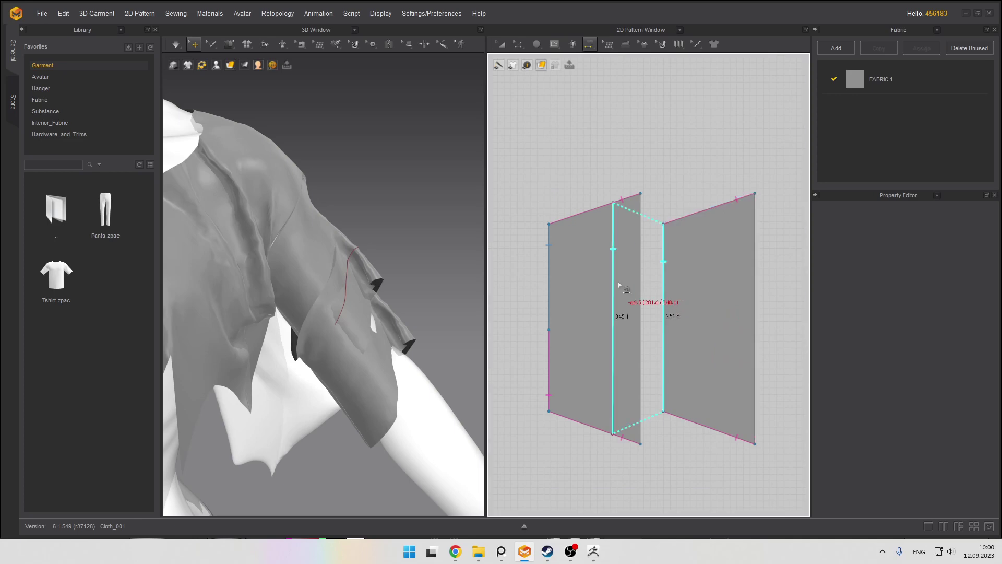
left_click(619, 285)
Set the copied sleeve piece's simulation layer to 1 and simulate briefly
key("a")
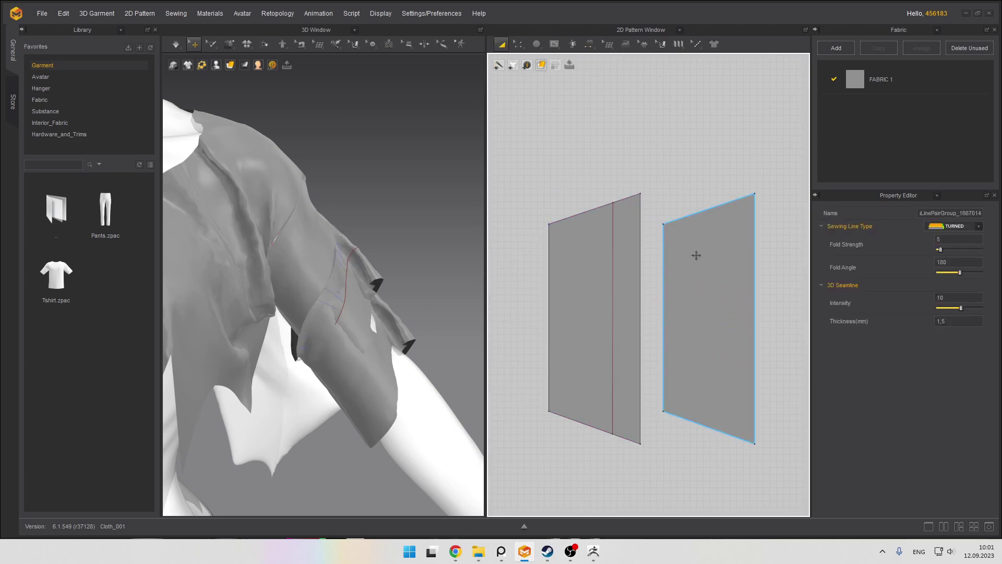
left_click(696, 255)
scroll(675, 294, "down", 1)
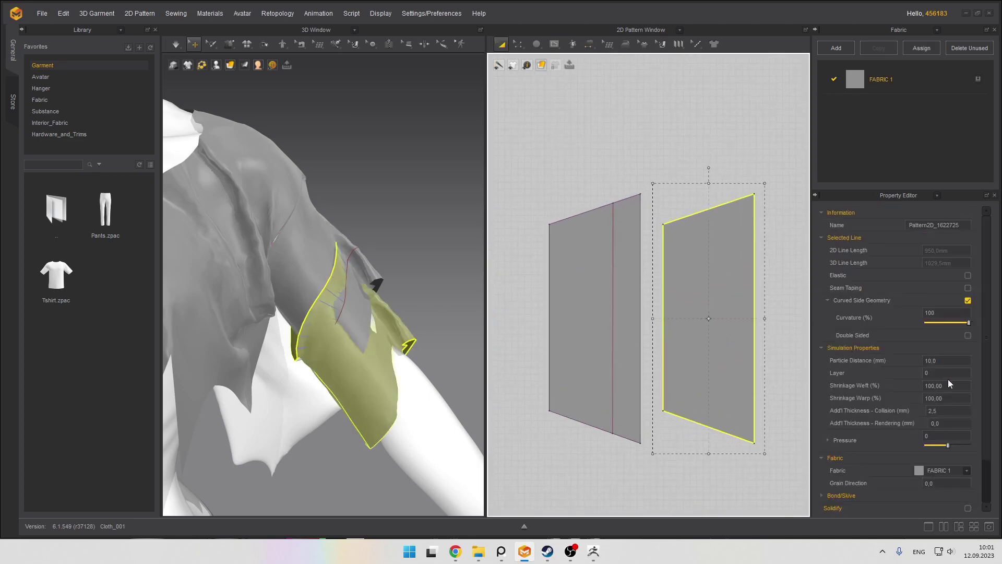
left_click(935, 370)
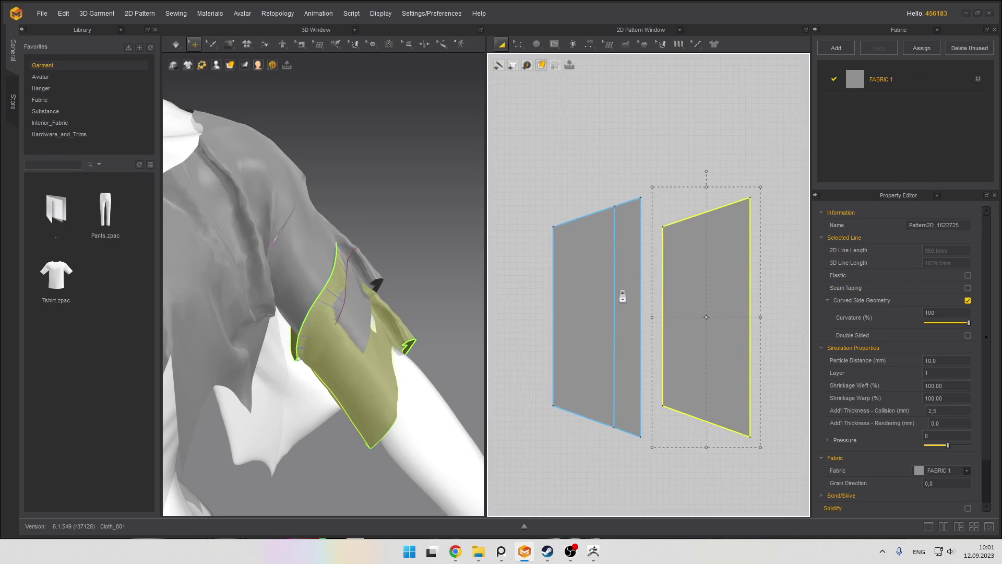
key("space")
scroll(623, 292, "down", 1)
scroll(346, 314, "up", 3)
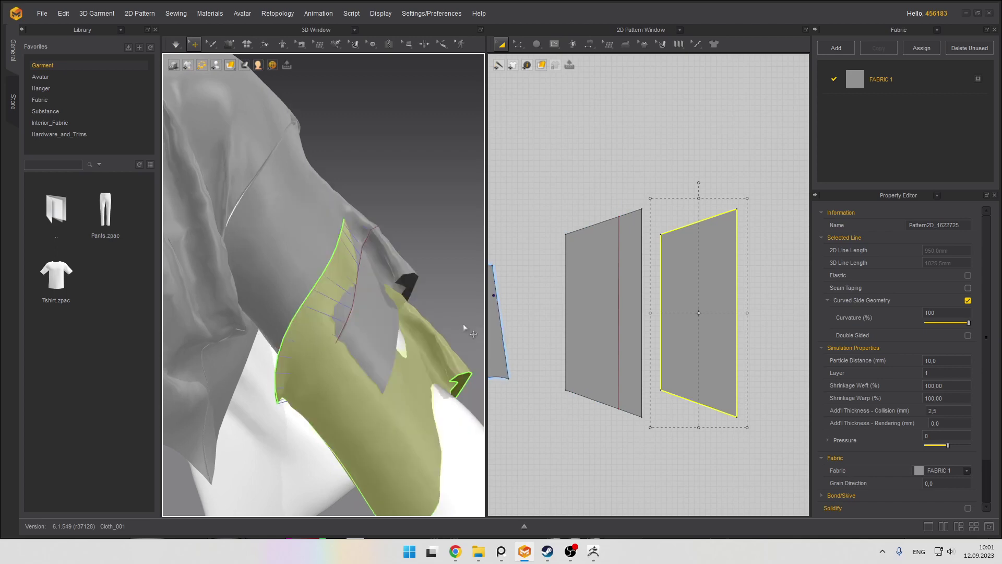
Set the simulation layer of all garment pieces except the copied sleeve to 2 and simulate the garment
left_click(607, 286)
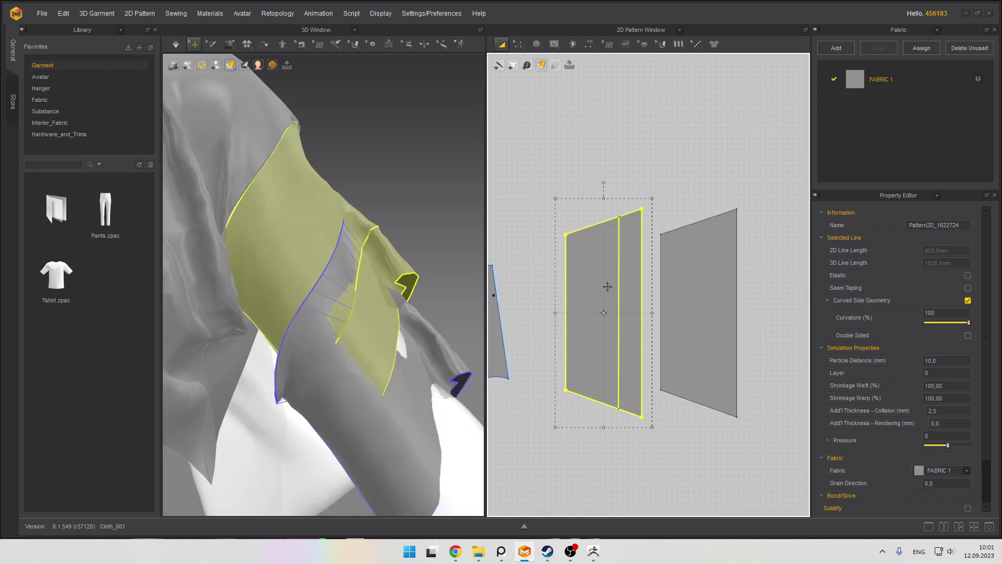
left_click(728, 274)
scroll(743, 338, "down", 6)
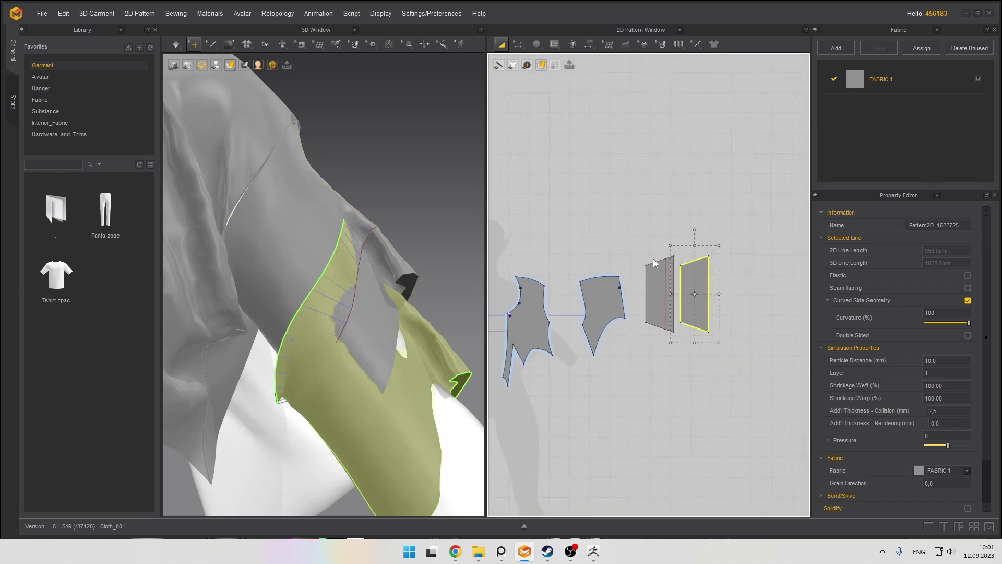
left_click_drag(522, 227, 707, 369)
scroll(710, 292, "up", 2)
left_click(935, 398)
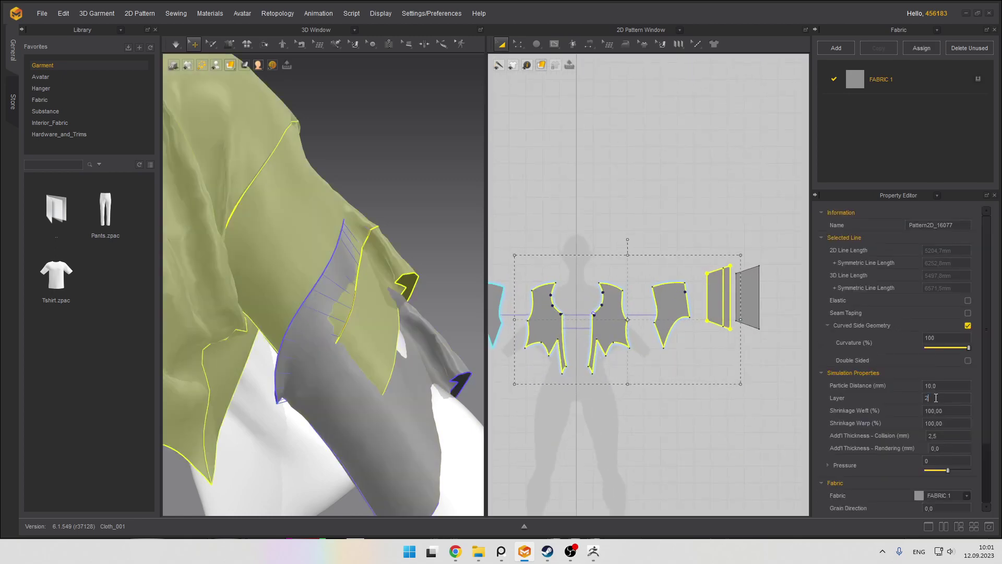
scroll(752, 341, "up", 2)
key("space")
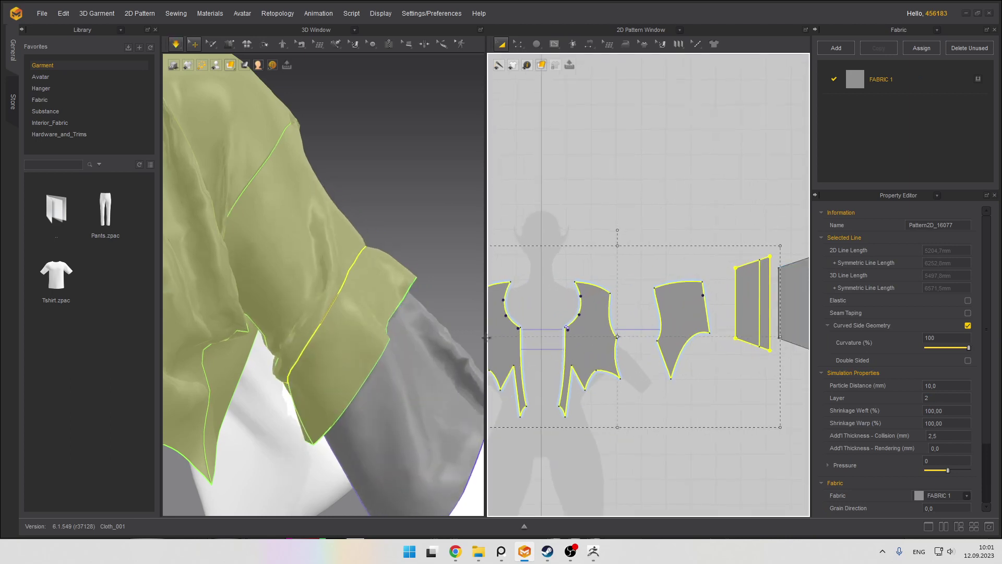
Undo the last 3D changes to the second sleeve piece and inspect the sleeve layers from several angles
scroll(366, 277, "down", 2)
scroll(384, 244, "down", 2)
left_click(385, 244)
right_click_drag(395, 304, 267, 319)
left_click(267, 320)
mouse_move(313, 306)
right_mouse_down()
mouse_move(321, 289)
mouse_move(320, 306)
right_mouse_up()
key("ctrl+z")
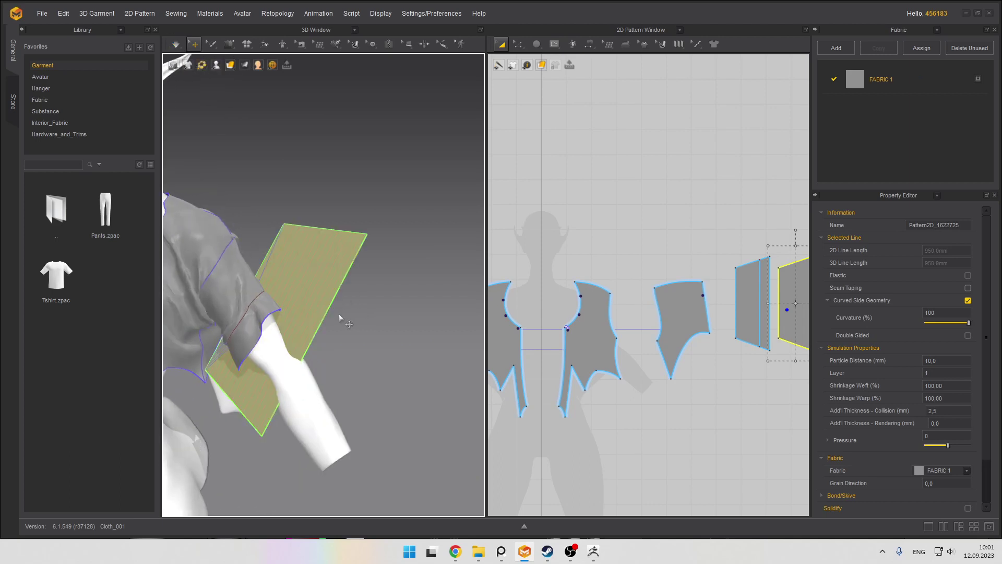
key("ctrl+z")
middle_click_drag(330, 315, 371, 321)
scroll(371, 322, "up", 3)
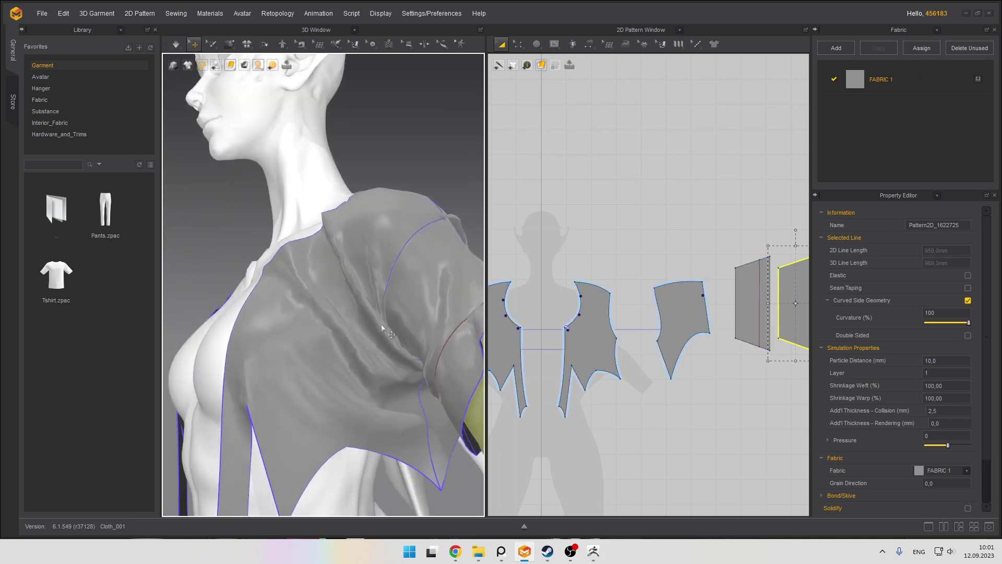
right_click_drag(381, 324, 370, 303)
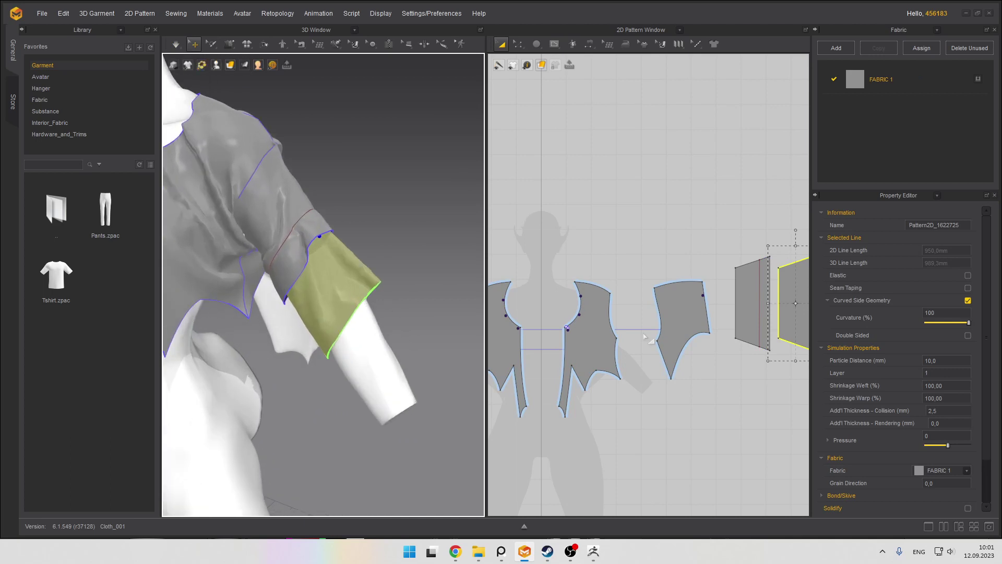
Examine the second sleeve piece's drape on the arm alongside its 2D pattern
scroll(680, 301, "up", 1)
middle_click_drag(788, 287, 616, 312)
scroll(616, 311, "up", 4)
left_click(605, 192)
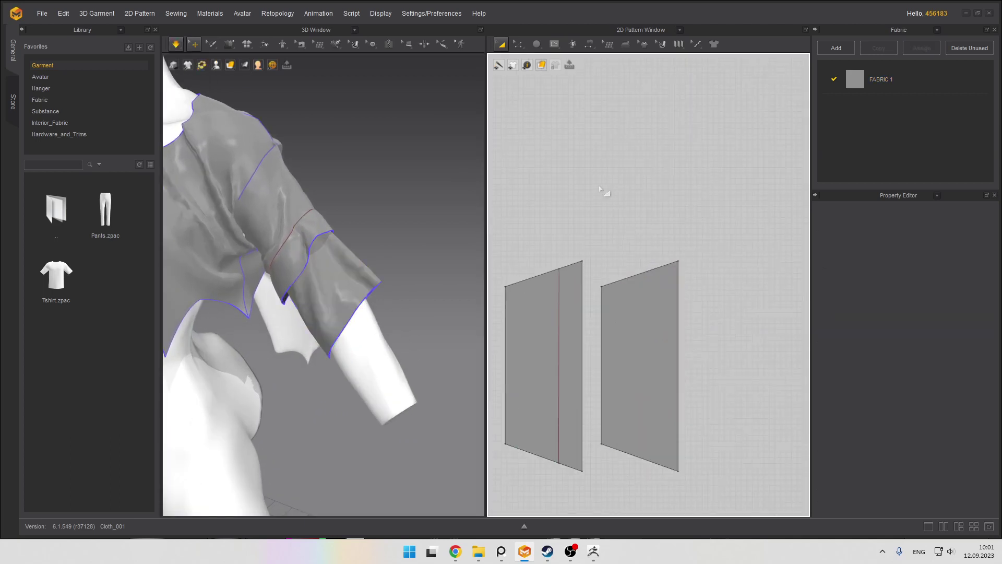
scroll(331, 252, "up", 1)
right_click_drag(331, 253, 347, 349)
left_click(323, 363)
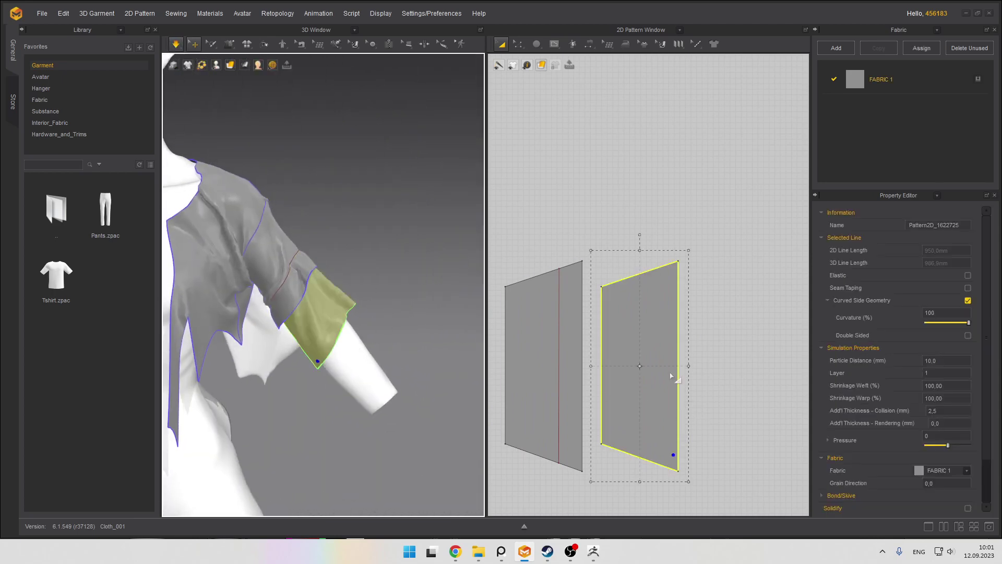
Try pulling the second sleeve piece's lower hem corner downward and simulating the longer point
scroll(678, 383, "up", 3)
key("z")
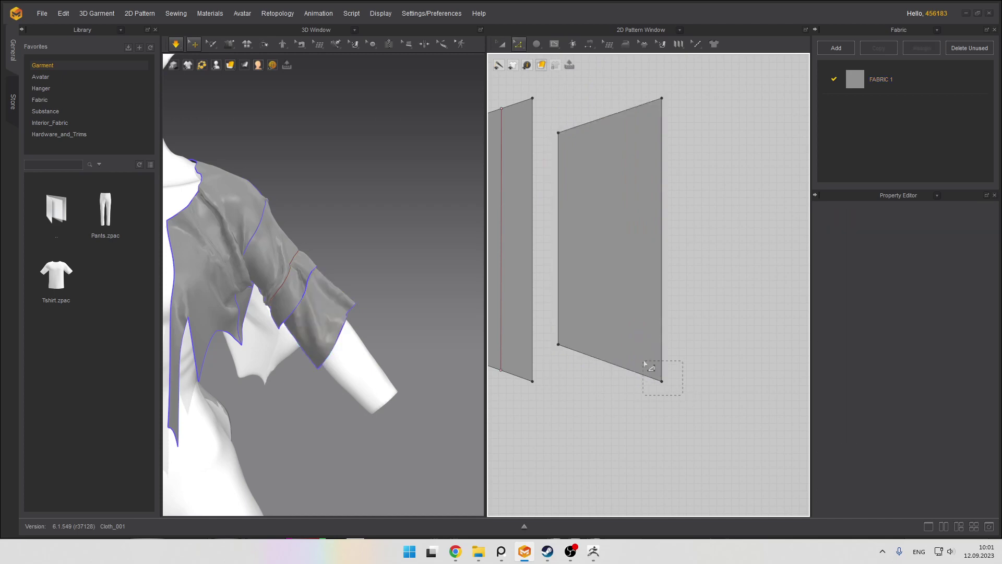
left_click(662, 381)
left_click_drag(666, 392, 673, 497)
key("space")
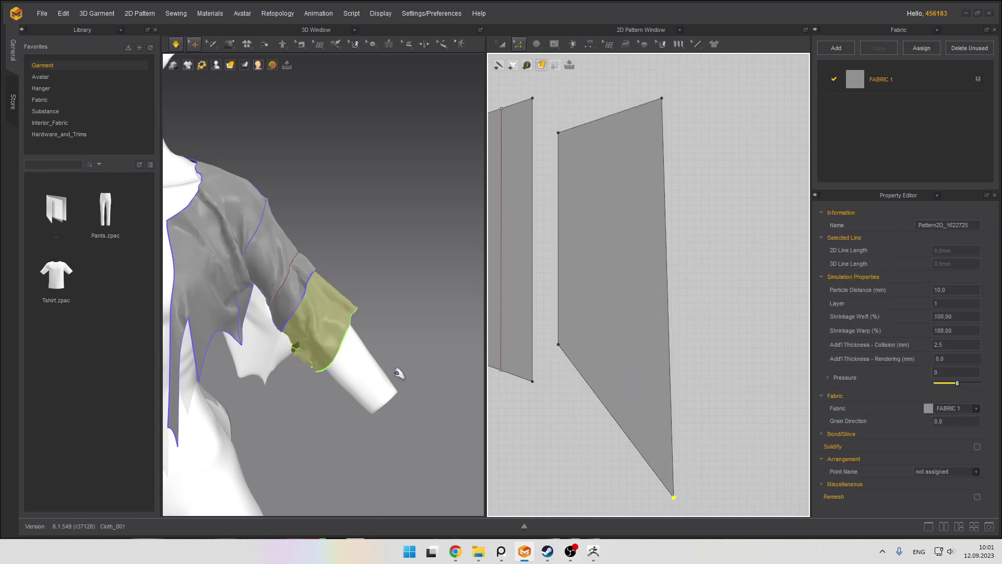
key("space")
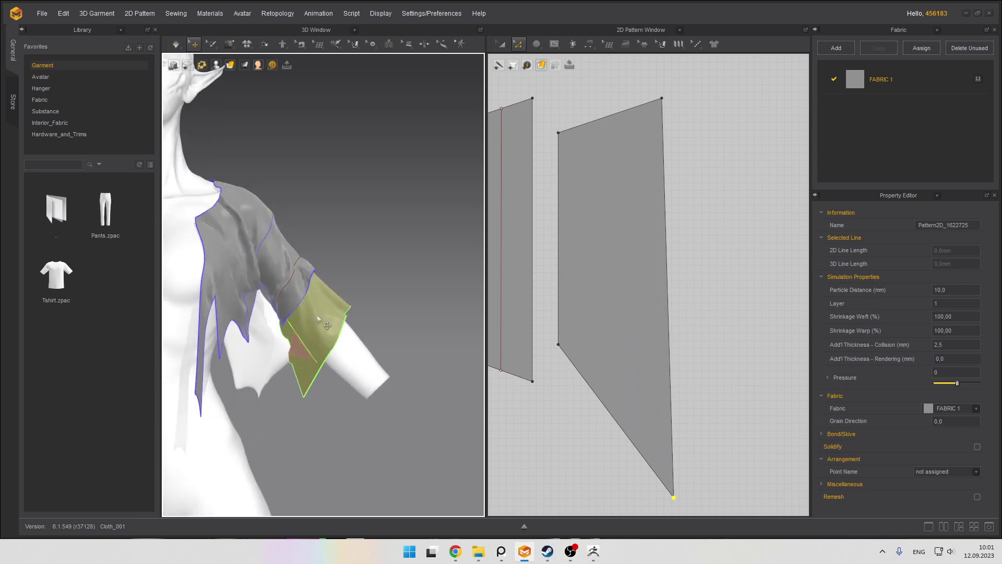
key("ctrl+z")
key("ctrl+z")
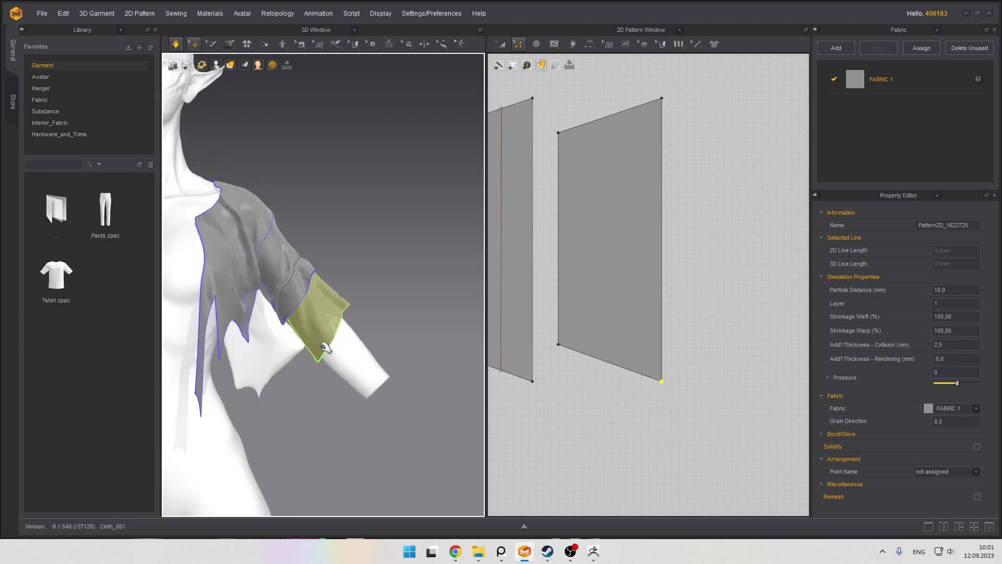
Extend the second sleeve's lower hem corner straight down, curve its lower edge inward and bow the hem outward to about 541 mm
mouse_move(322, 345)
right_mouse_down()
mouse_move(358, 324)
mouse_move(319, 364)
mouse_move(309, 357)
right_mouse_up()
key("space")
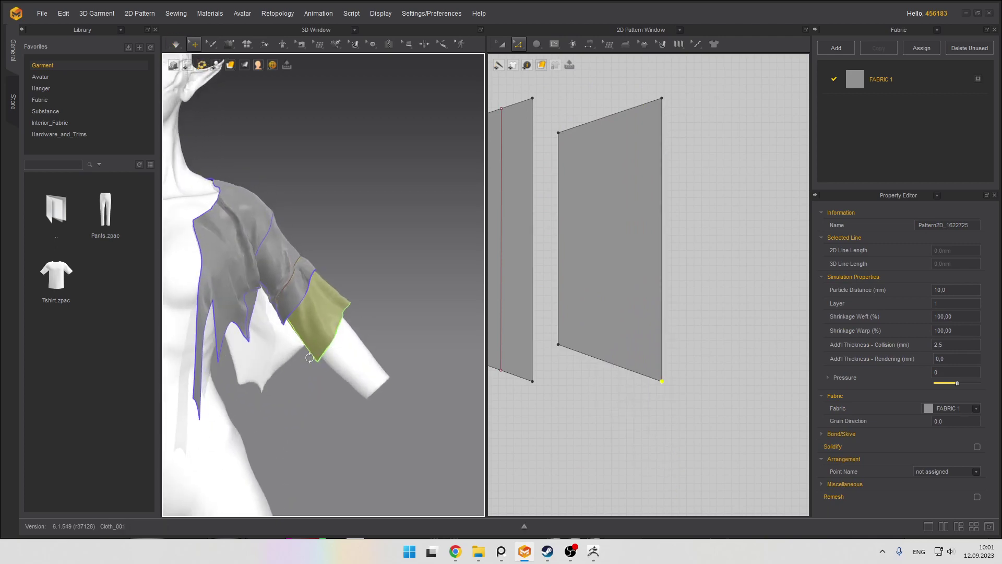
left_click_drag(661, 381, 662, 500)
left_click_drag(605, 414, 612, 387)
left_click_drag(660, 307, 687, 308)
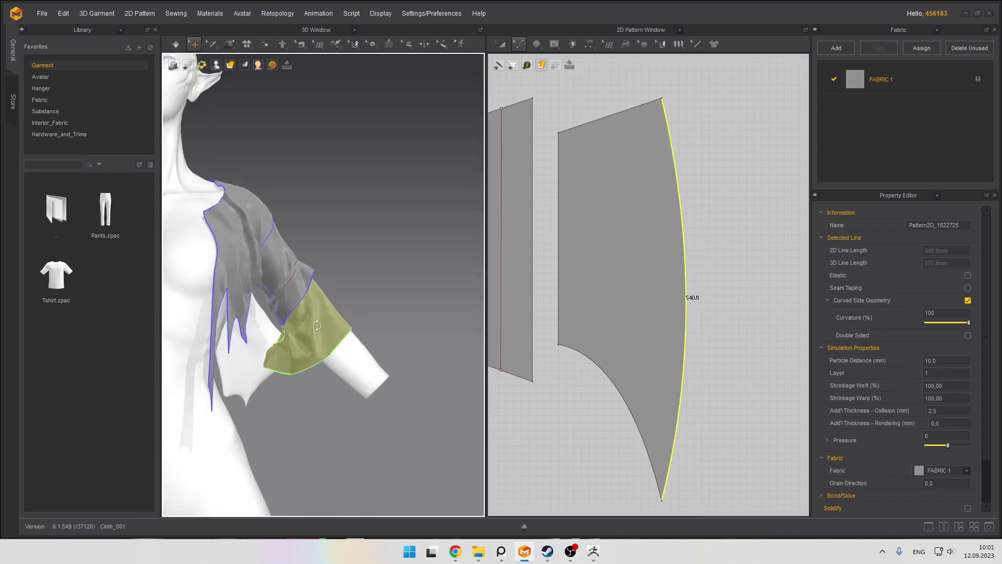
Pull the second sleeve's lower hem corner farther out and down into a long point, and check it on the avatar
scroll(659, 376, "down", 3)
key("z")
left_click_drag(637, 378, 712, 396)
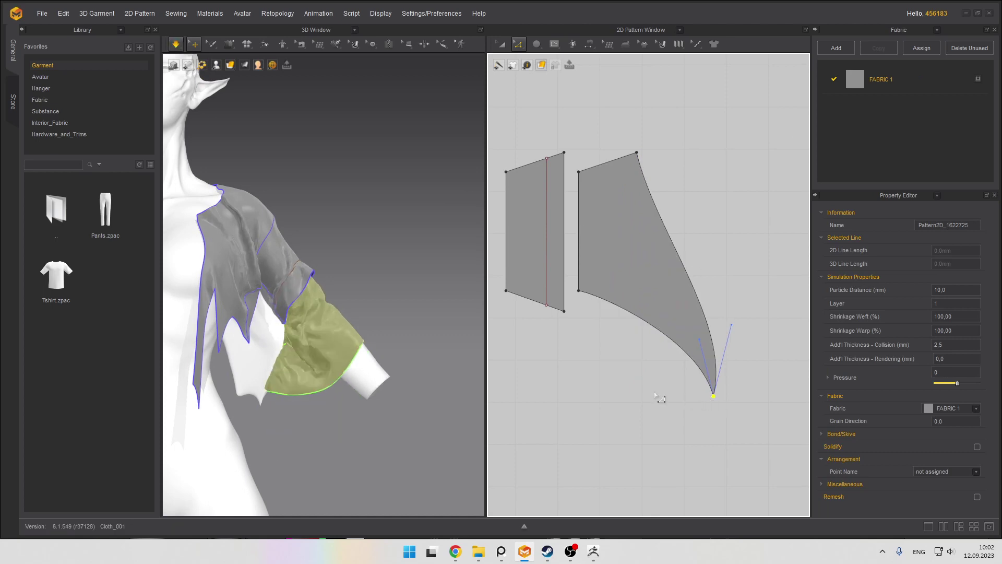
scroll(335, 311, "down", 3)
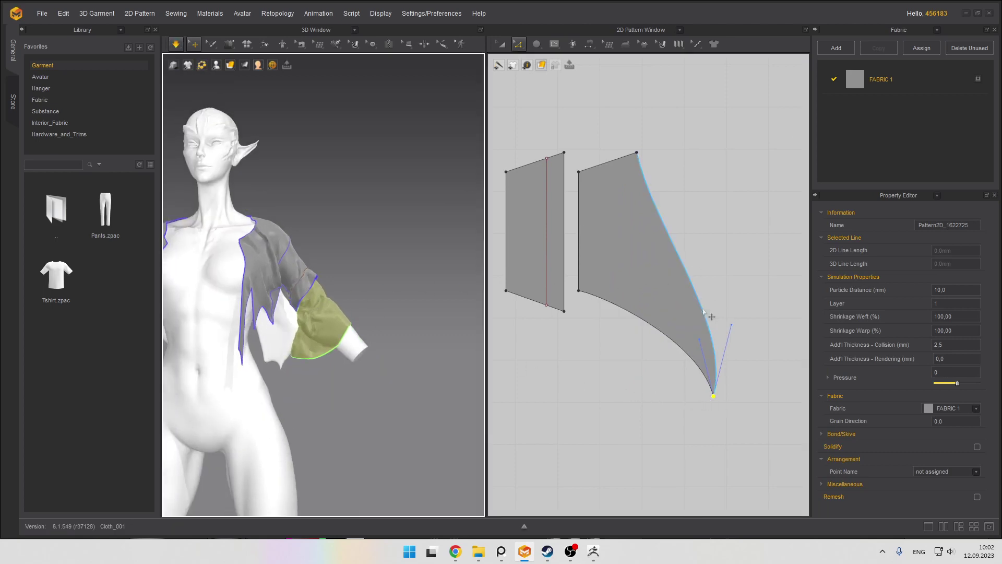
Adjust the second sleeve's hem to about 614 mm and bow its lower edge outward to about 420 mm
left_click_drag(703, 312, 660, 356)
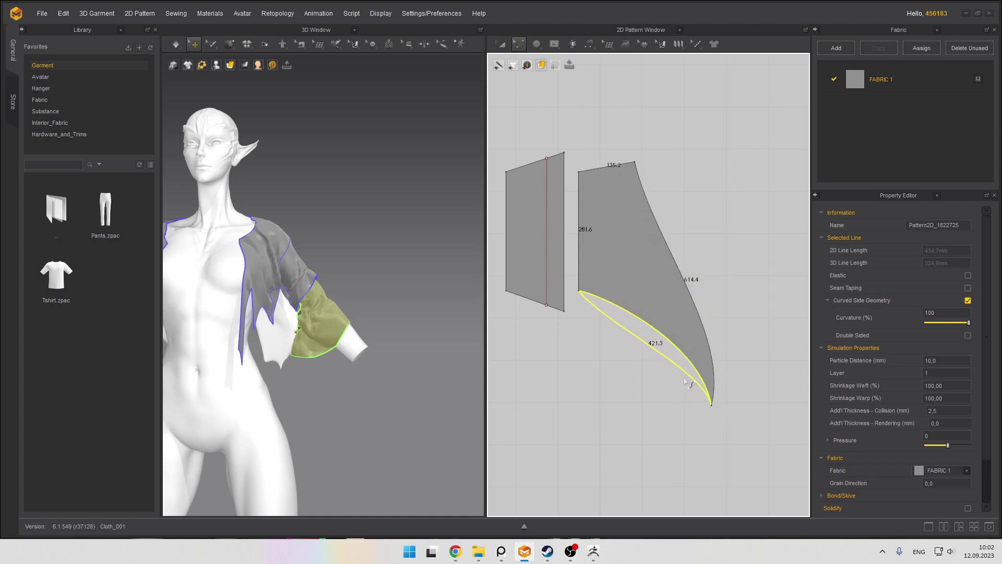
left_click_drag(680, 392, 679, 393)
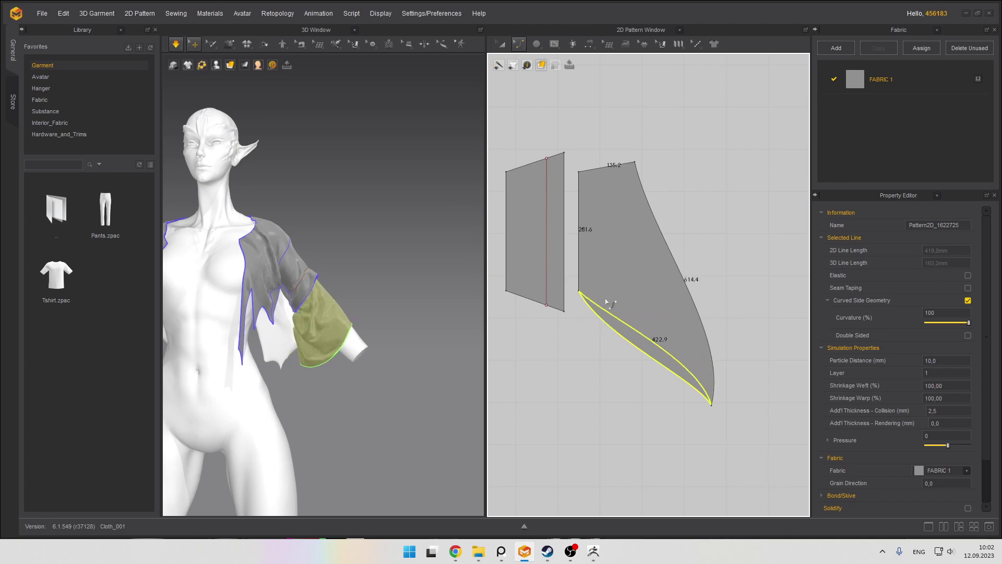
left_click_drag(606, 299, 606, 300)
Try bowing the second sleeve's hem outward to about 654 mm and simulating it
left_click_drag(677, 262, 713, 269)
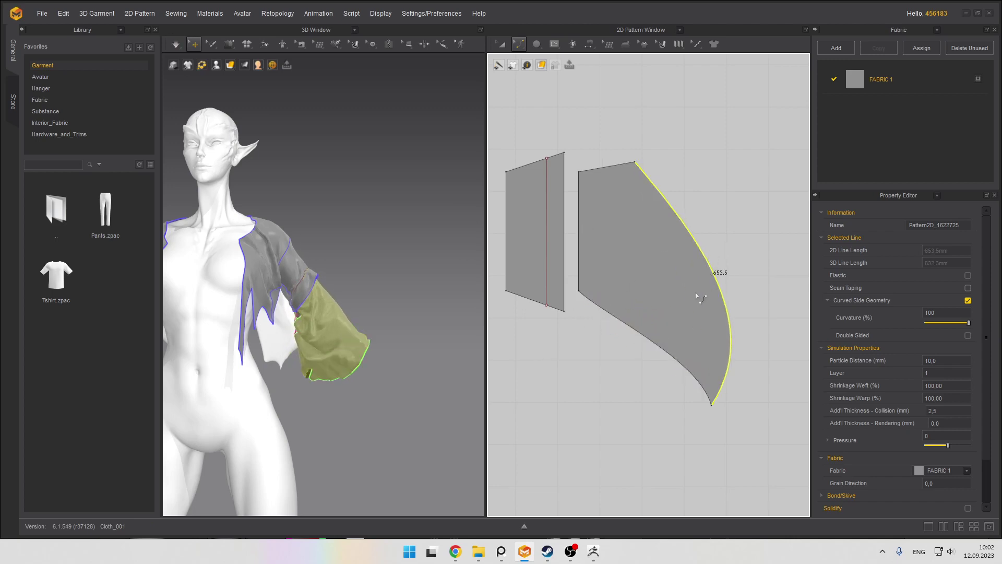
mouse_move(363, 299)
right_mouse_down()
mouse_move(378, 296)
mouse_move(361, 312)
right_mouse_up()
key("space")
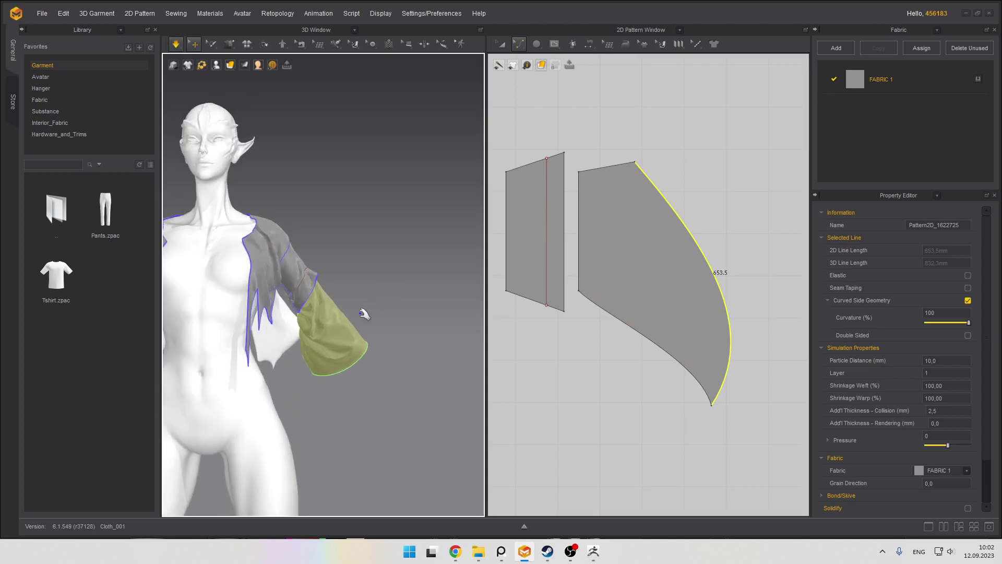
key("ctrl+z")
key("ctrl+z")
key("ctrl+z")
Curve the second sleeve's hem inward to a length of about 632 mm
scroll(310, 312, "up", 3)
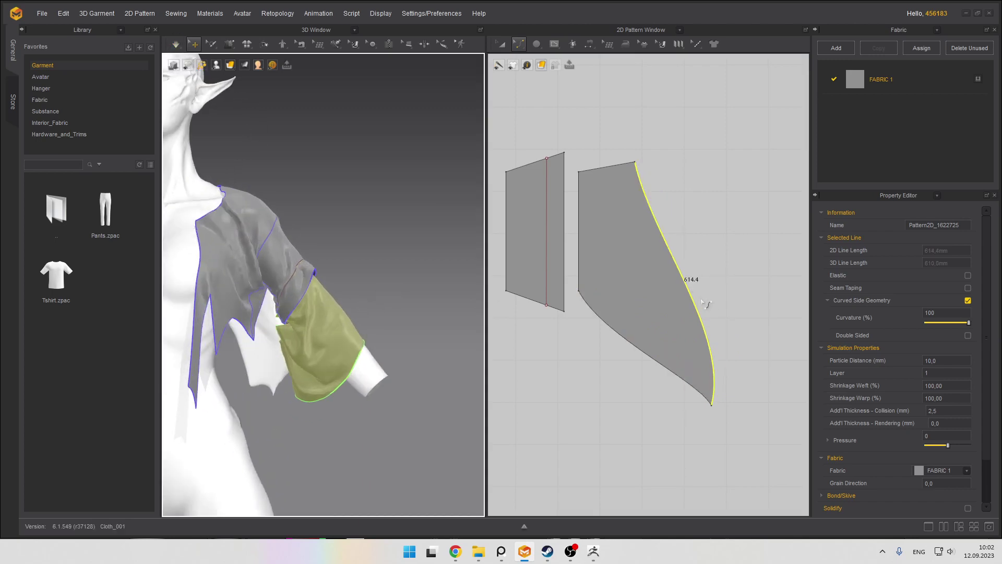
left_click_drag(702, 318, 616, 322)
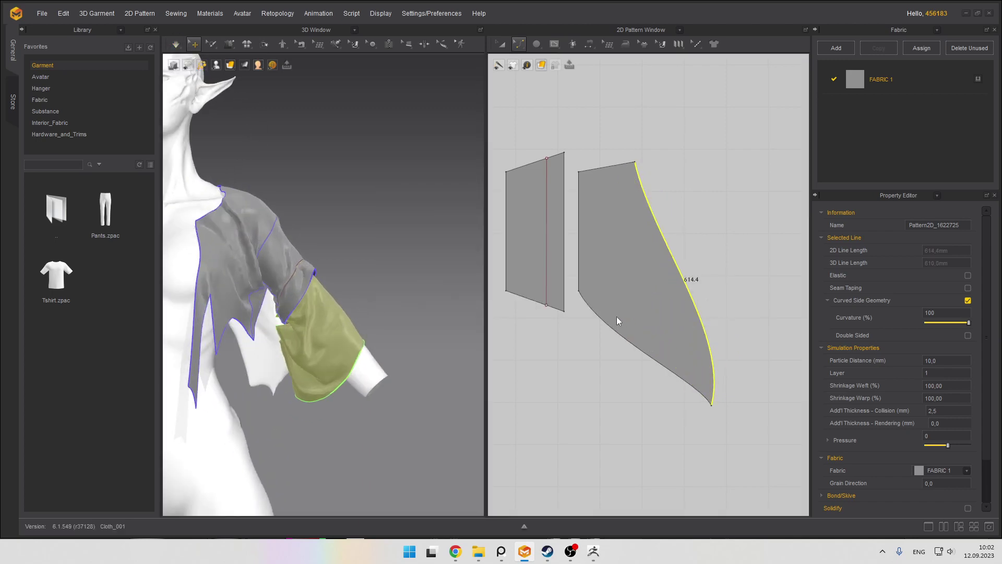
left_click_drag(694, 312, 647, 313)
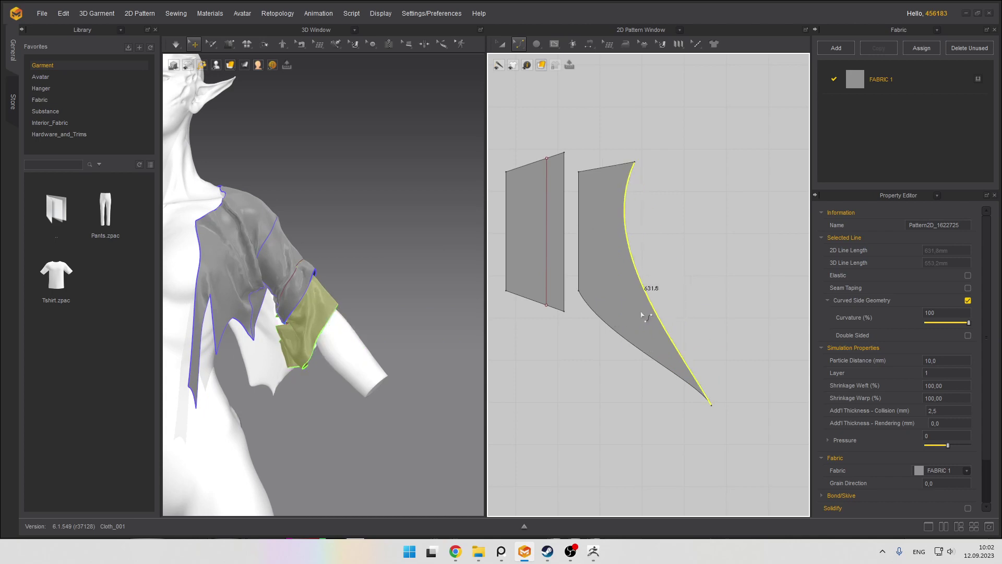
Simulate the second sleeve and try to pull its lower hem corner farther down into a longer point
key("space")
right_click_drag(299, 336, 266, 353)
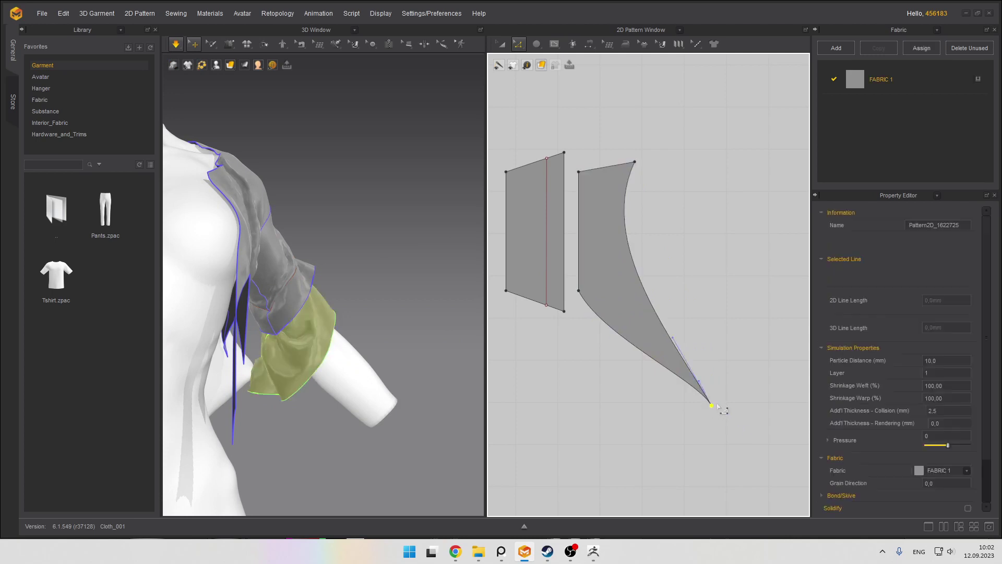
mouse_move(719, 411)
left_mouse_down()
mouse_move(694, 480)
mouse_move(680, 467)
left_mouse_up()
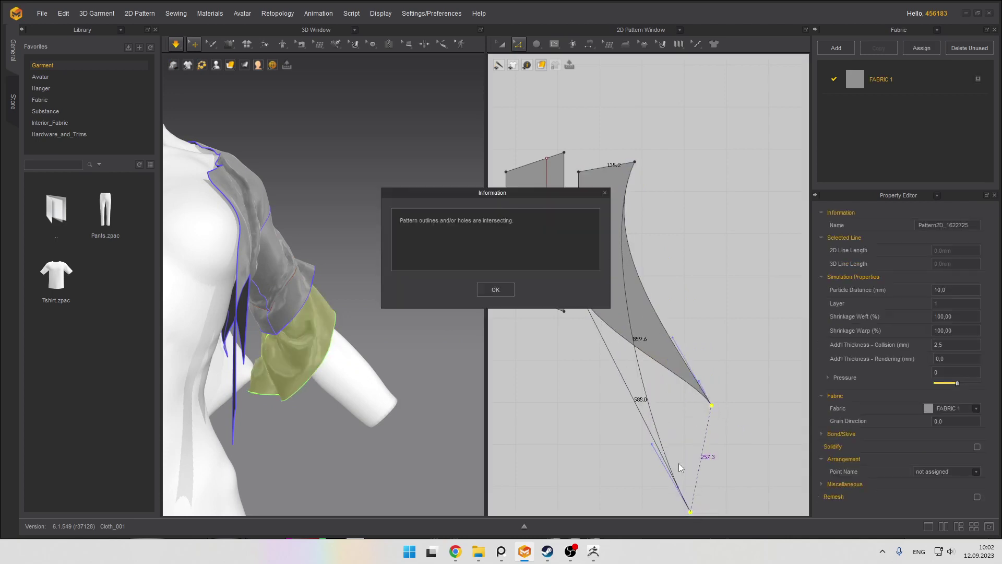
left_click(494, 289)
scroll(679, 307, "down", 2)
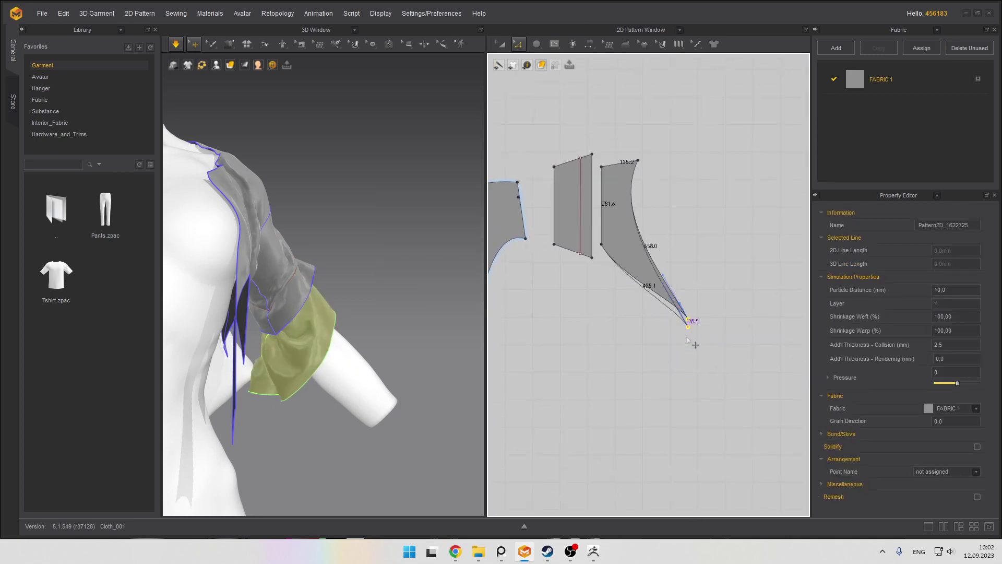
left_click_drag(687, 339, 684, 345)
Try bowing the lower part of the second sleeve's hem outward to about 712 mm, then simulate it and tug the cloth on the arm
left_click_drag(661, 304, 685, 289)
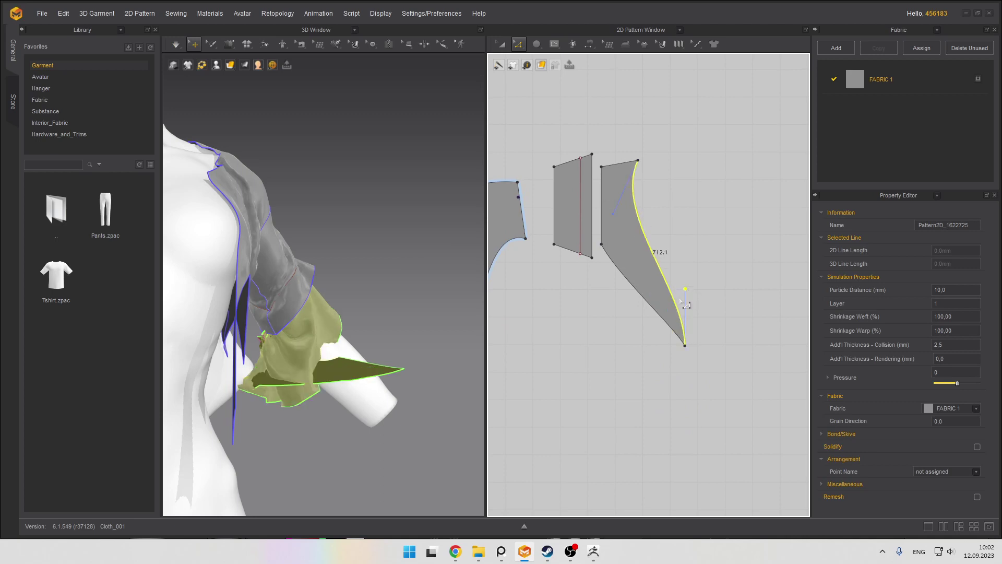
key("space")
right_click_drag(335, 357, 259, 361)
middle_click_drag(259, 360, 302, 366)
mouse_move(307, 366)
right_mouse_down()
mouse_move(371, 342)
mouse_move(275, 363)
mouse_move(303, 360)
right_mouse_up()
key("space")
left_click_drag(296, 355, 303, 354)
left_click_drag(305, 405, 263, 409)
right_click_drag(297, 365, 277, 362)
key("space")
Undo the second sleeve's corner and curve edits back to its plain straight-sided trapezoid
key("ctrl+z")
key("ctrl+z")
key("ctrl+z")
key("ctrl+z")
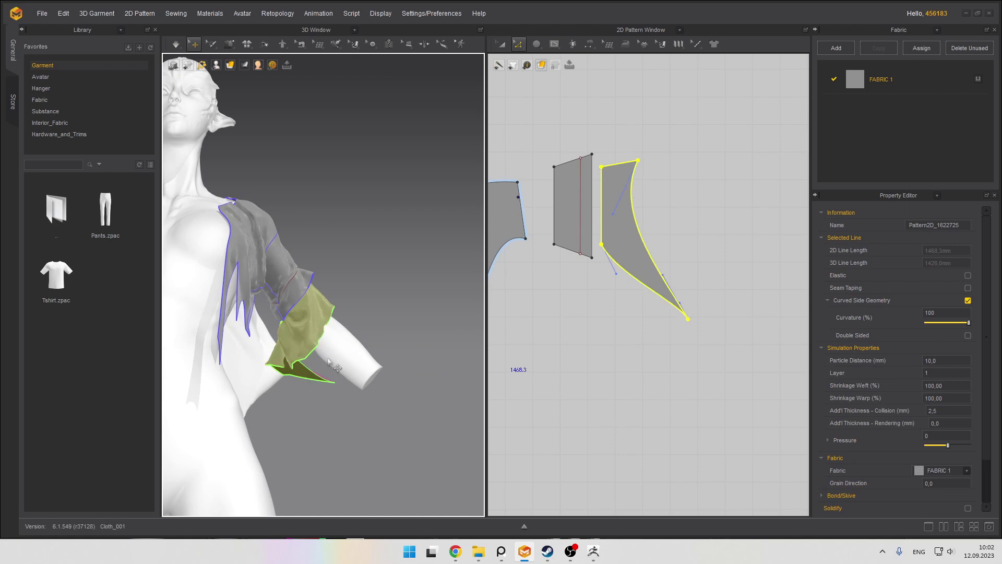
key("ctrl+z")
key("ctrl+z")
key("ctrl+z")
key("ctrl+z")
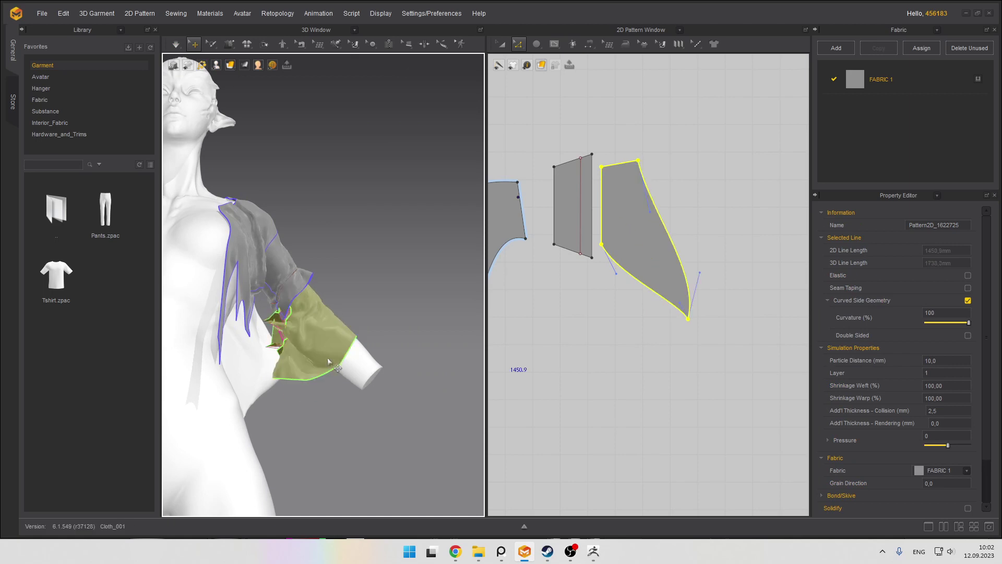
key("ctrl+z")
key("ctrl+z")
key("ctrl+z")
key("ctrl+z")
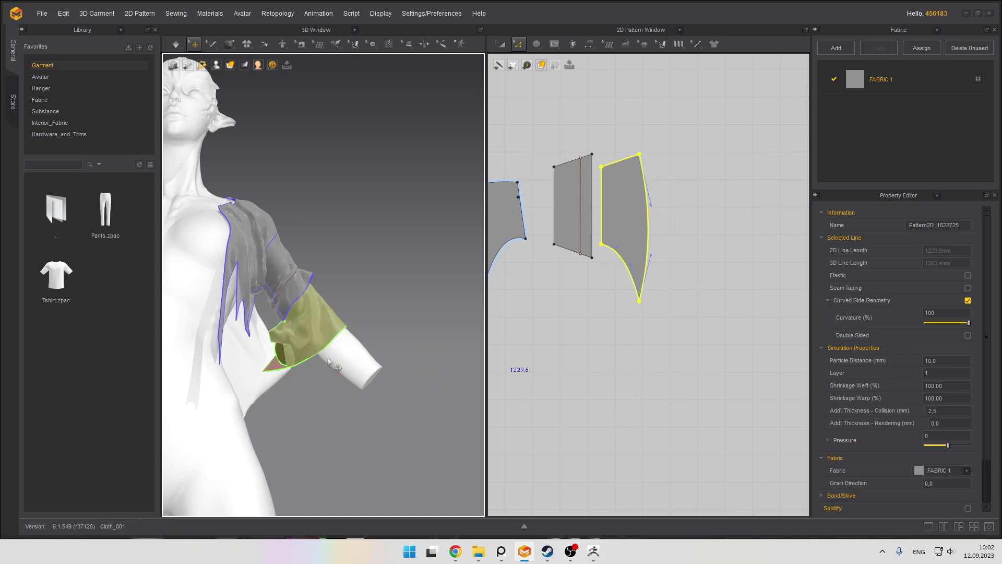
key("ctrl+z")
key("ctrl+z")
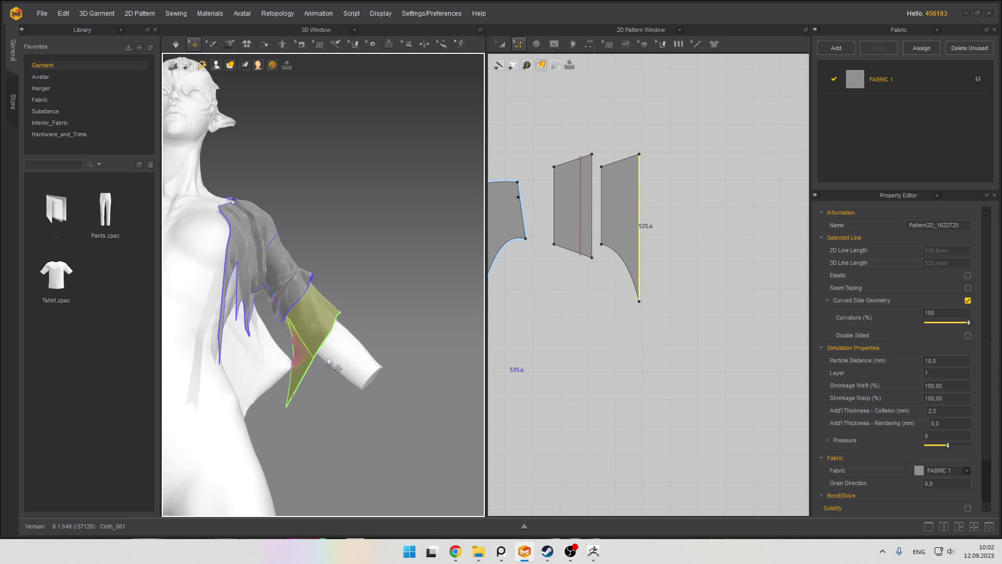
key("ctrl+z")
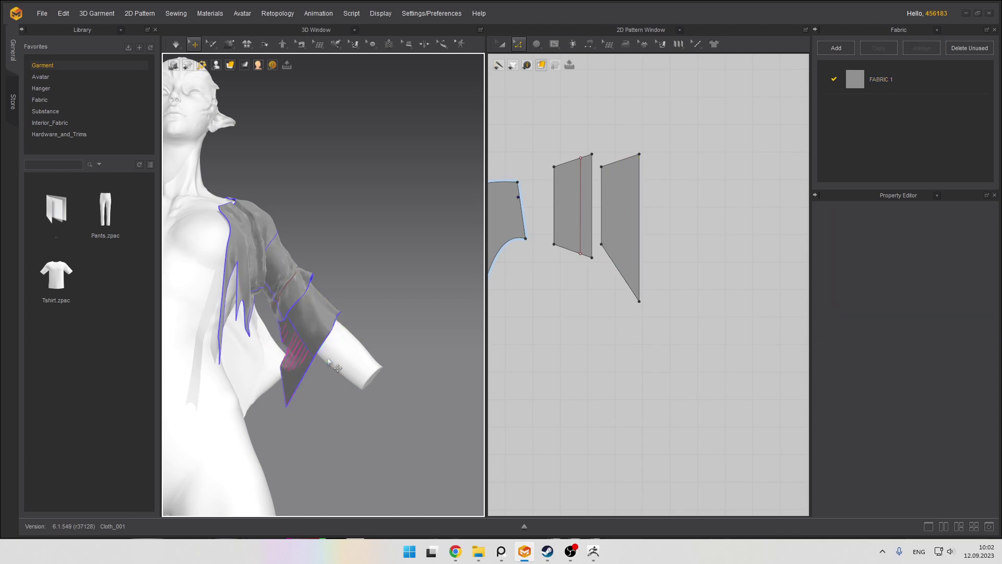
key("ctrl+z")
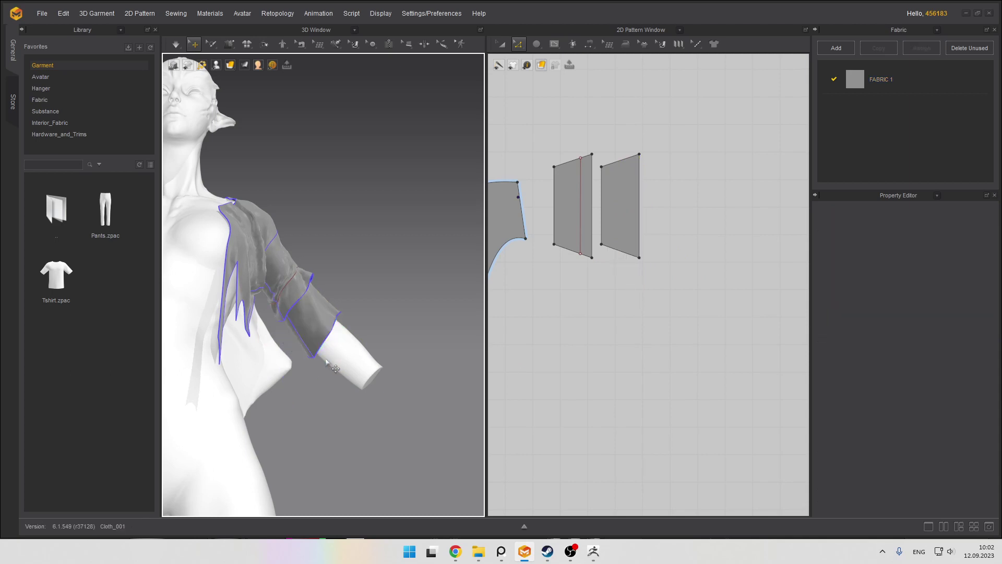
Pull both hem corners of the second sleeve outward so the straight hem is about 724 mm long
scroll(321, 334, "down", 4)
left_click(305, 391)
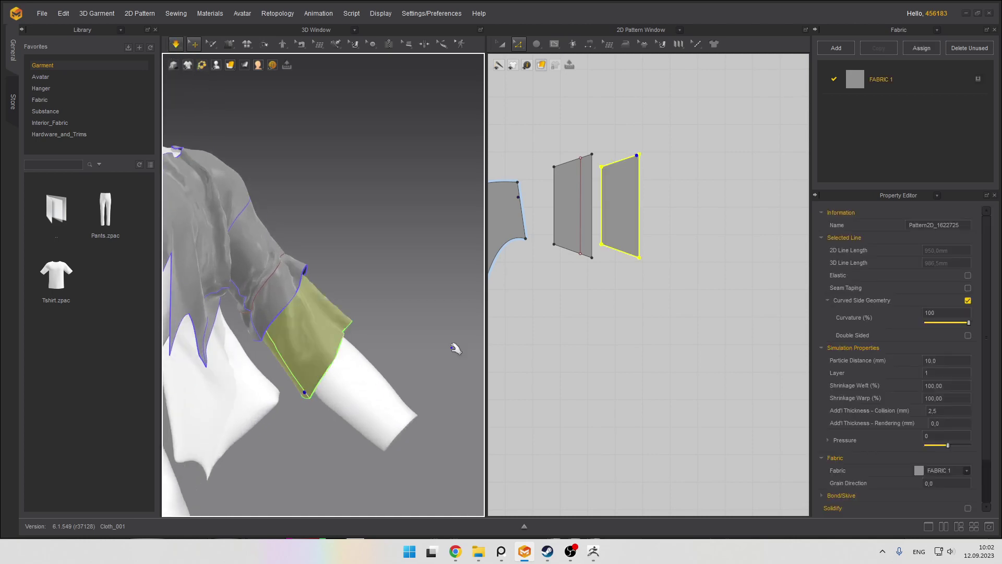
scroll(611, 207, "up", 1)
left_click(308, 396)
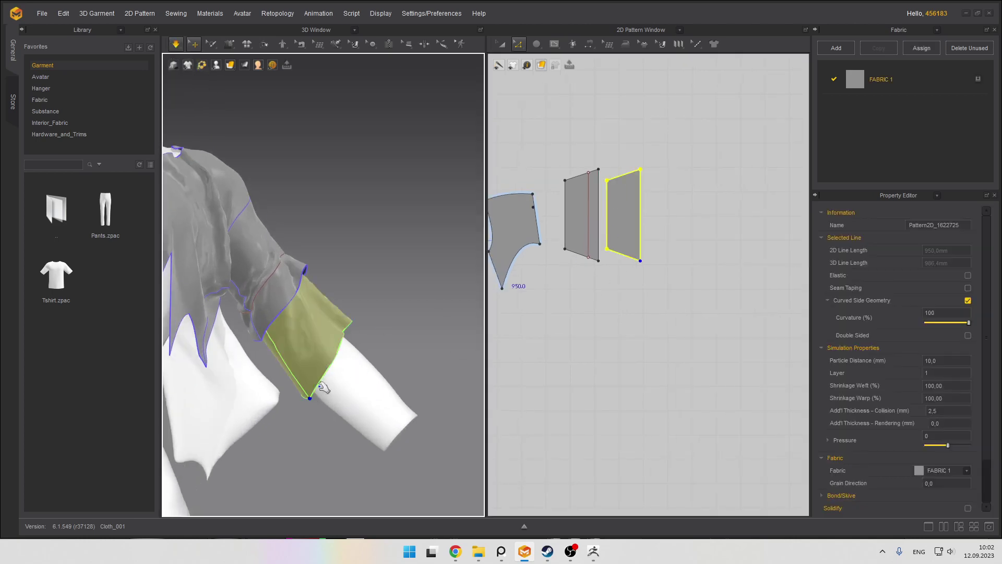
middle_click_drag(659, 198, 628, 236)
left_click(626, 206)
left_click(608, 208)
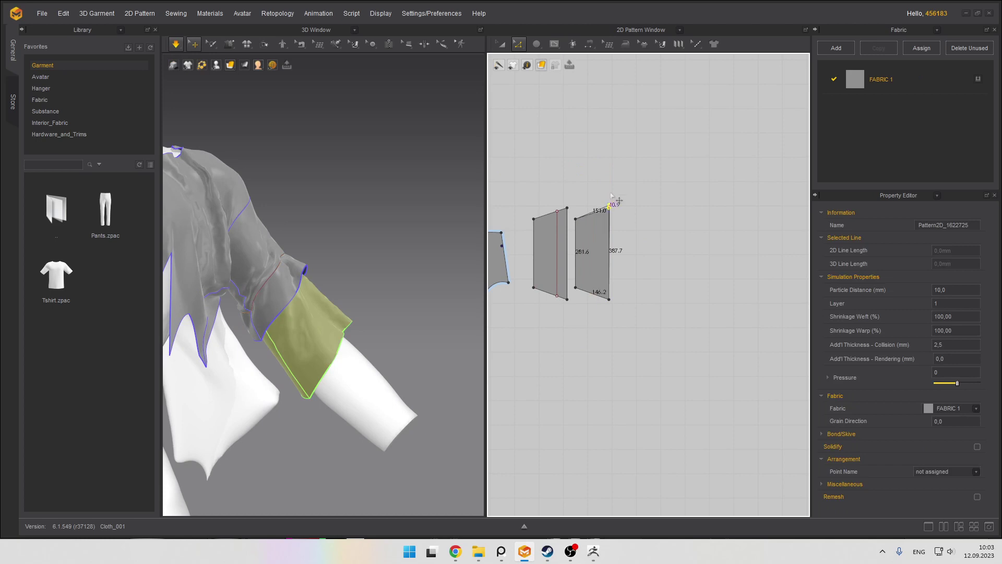
left_click_drag(611, 194, 609, 161)
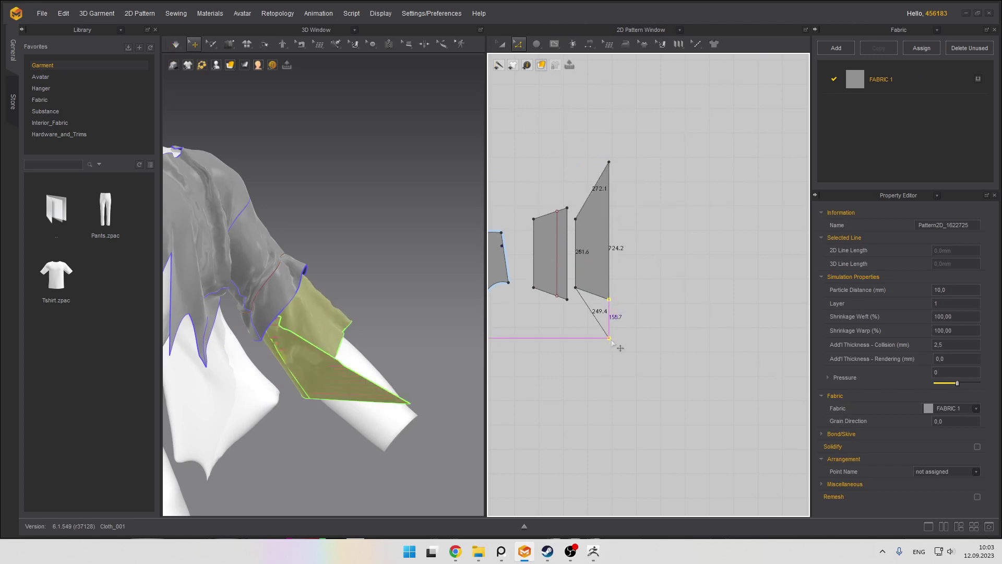
left_click_drag(620, 348, 619, 348)
Simulate the flared second sleeve and tug its hanging cloth so it drapes around the arm
key("space")
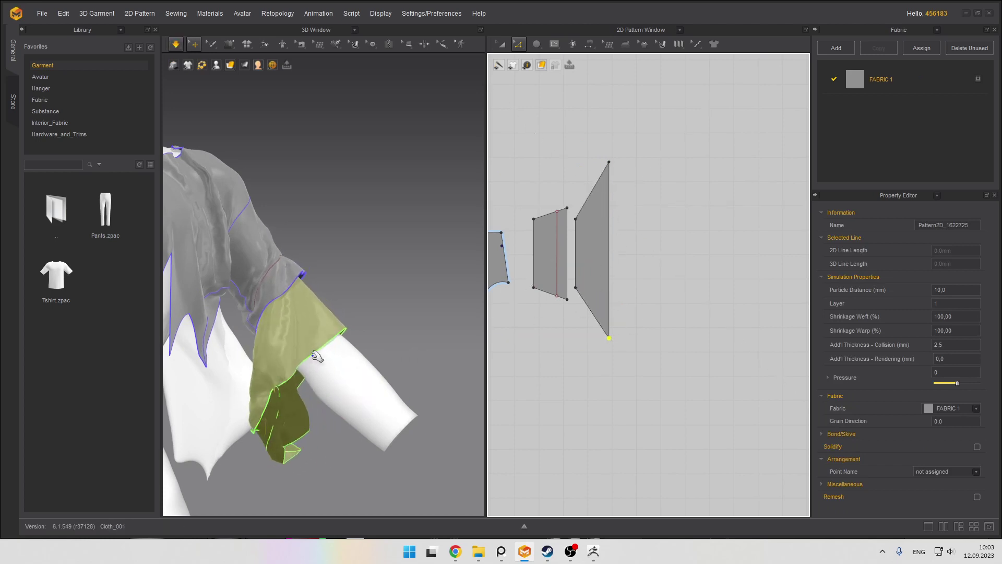
right_click_drag(279, 389, 312, 409)
left_click_drag(288, 425, 346, 383)
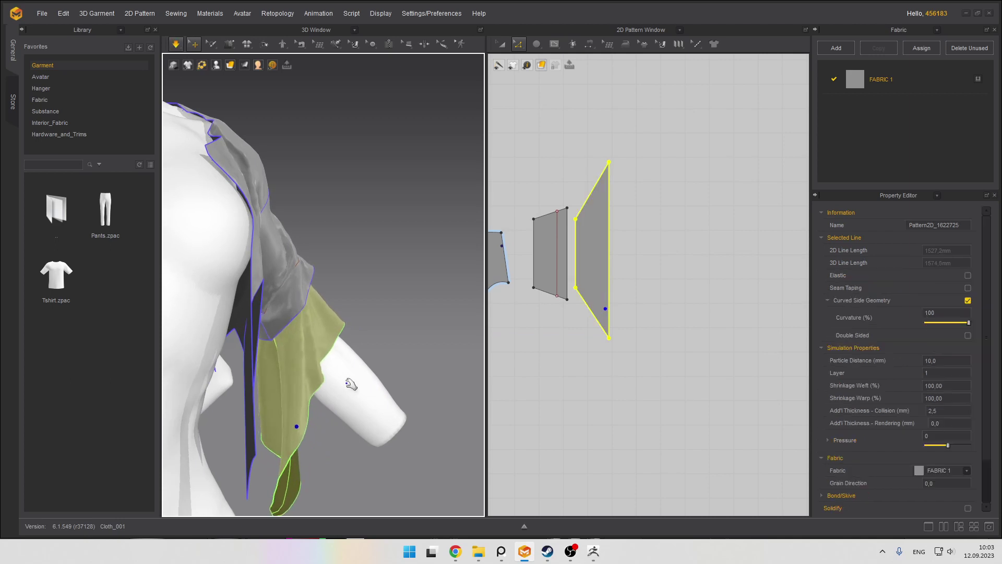
scroll(347, 383, "up", 3)
right_click_drag(260, 375, 313, 365)
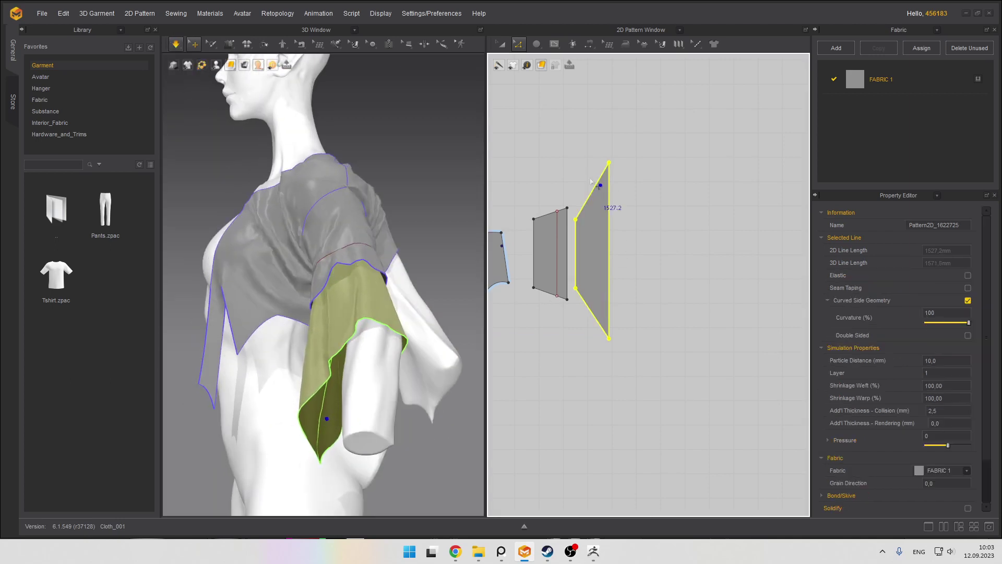
Curve the second sleeve's two slanted side edges inward to about 281 mm and 260 mm
left_click_drag(598, 188, 598, 195)
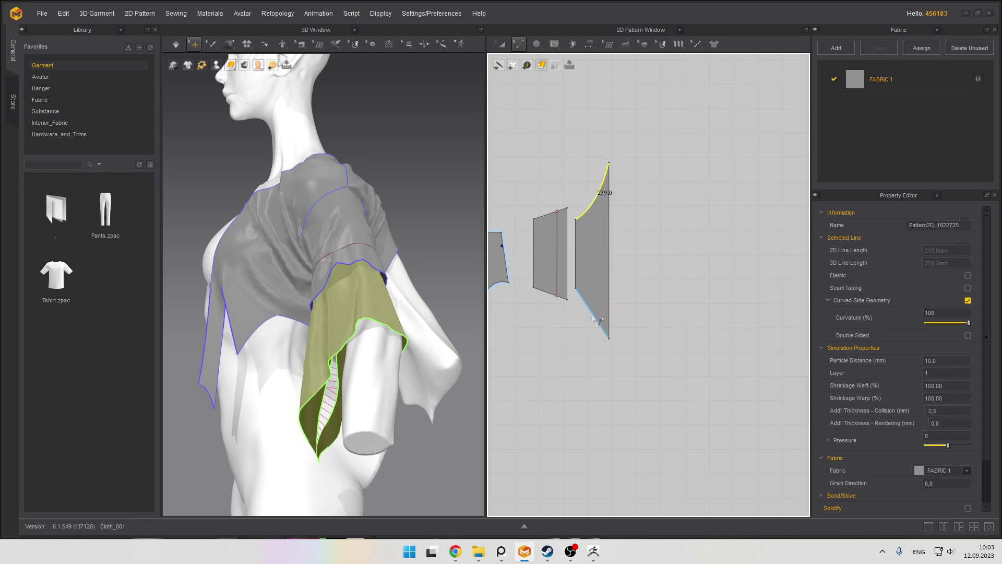
left_click_drag(600, 312, 601, 314)
right_click_drag(418, 334, 389, 307)
scroll(331, 301, "down", 4)
scroll(367, 276, "up", 3)
scroll(649, 285, "up", 3)
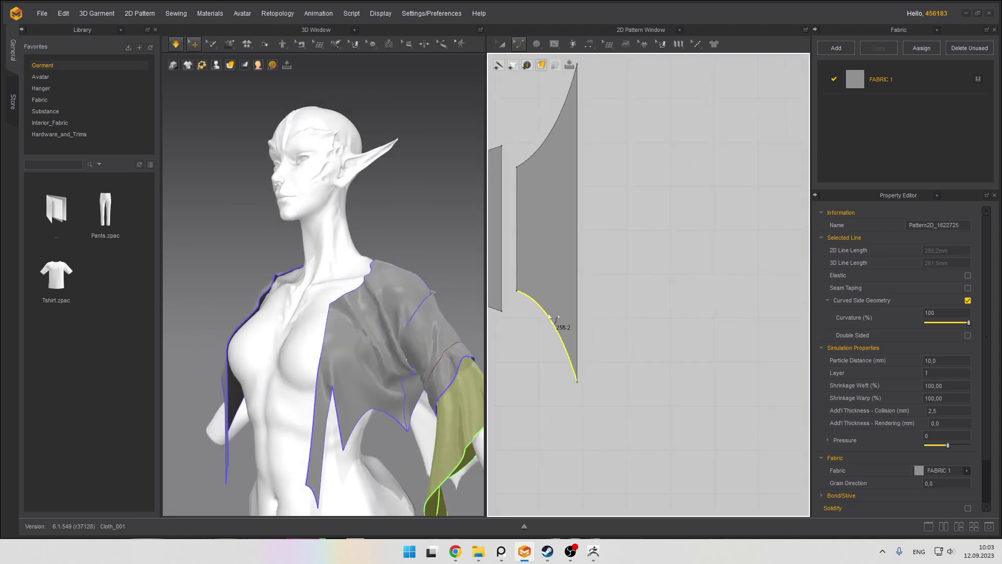
middle_click_drag(551, 209, 575, 278)
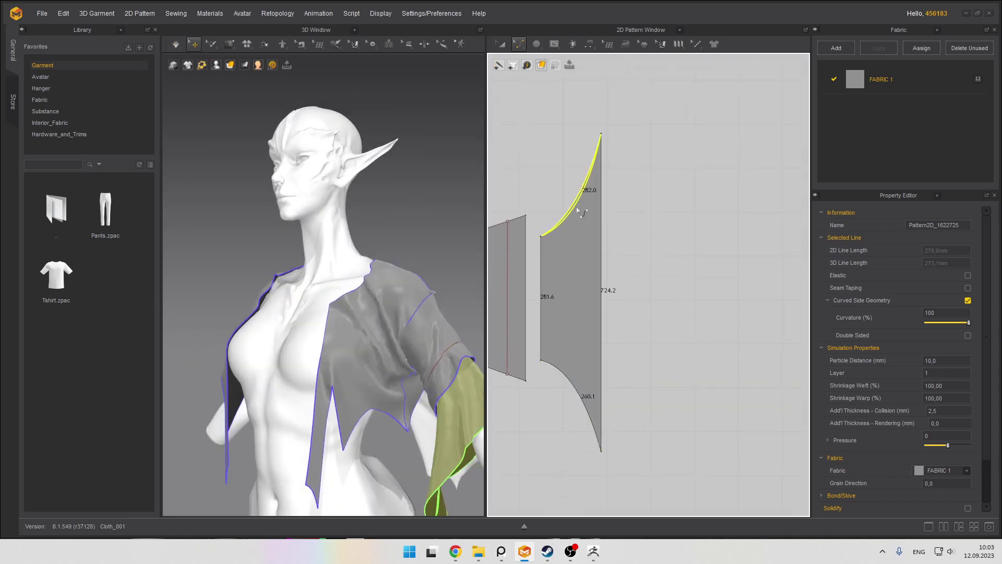
scroll(576, 205, "down", 4)
scroll(581, 267, "up", 4)
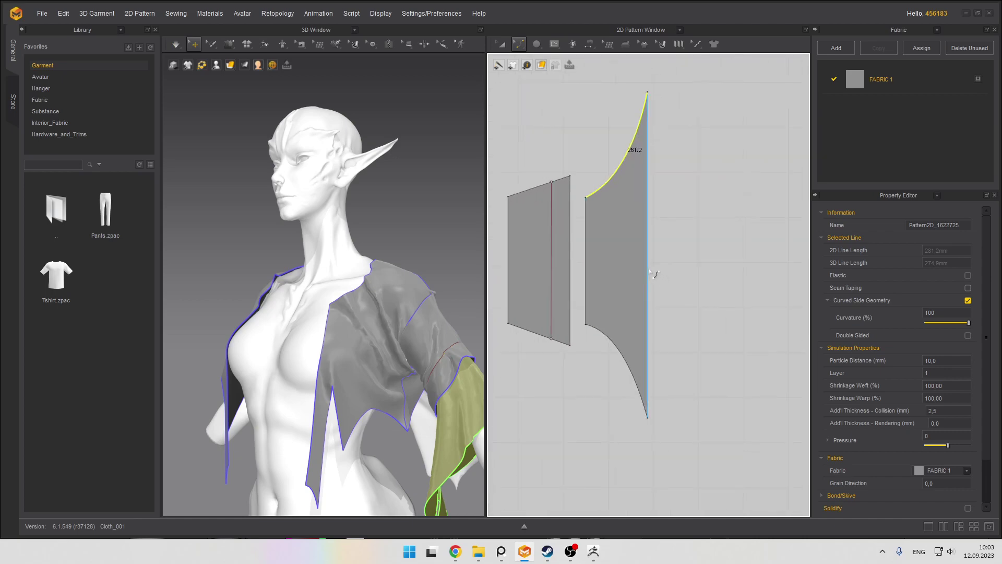
Bow the second sleeve's long hem slightly outward and simulate the garment
left_click_drag(648, 271, 659, 272)
scroll(428, 340, "down", 2)
right_click_drag(405, 340, 363, 345)
key("space")
Extend the back panel's lower corner near the spine into a point, curve its lower edge to about 272 mm, and simulate
left_click(364, 369)
scroll(637, 324, "down", 3)
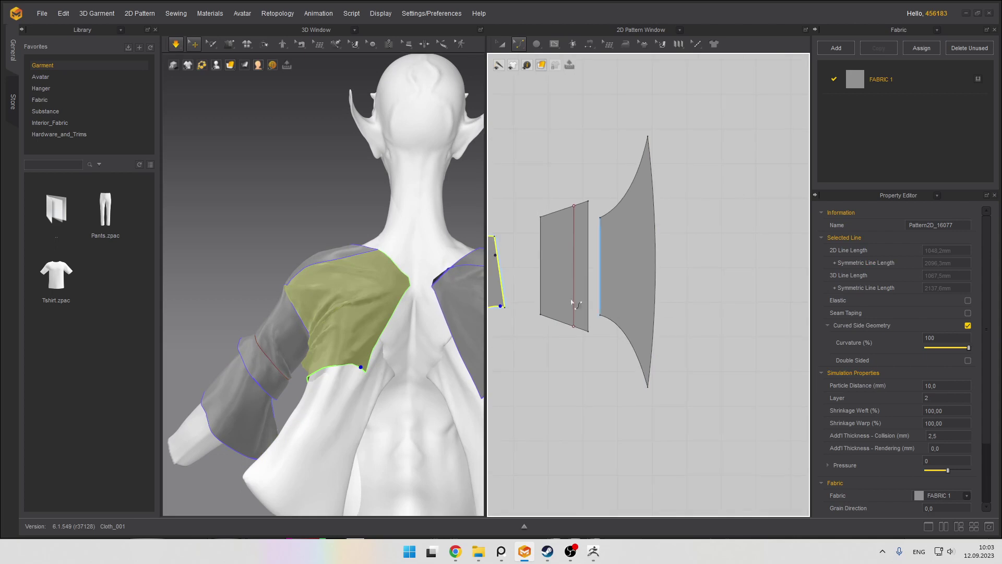
scroll(592, 325, "up", 5)
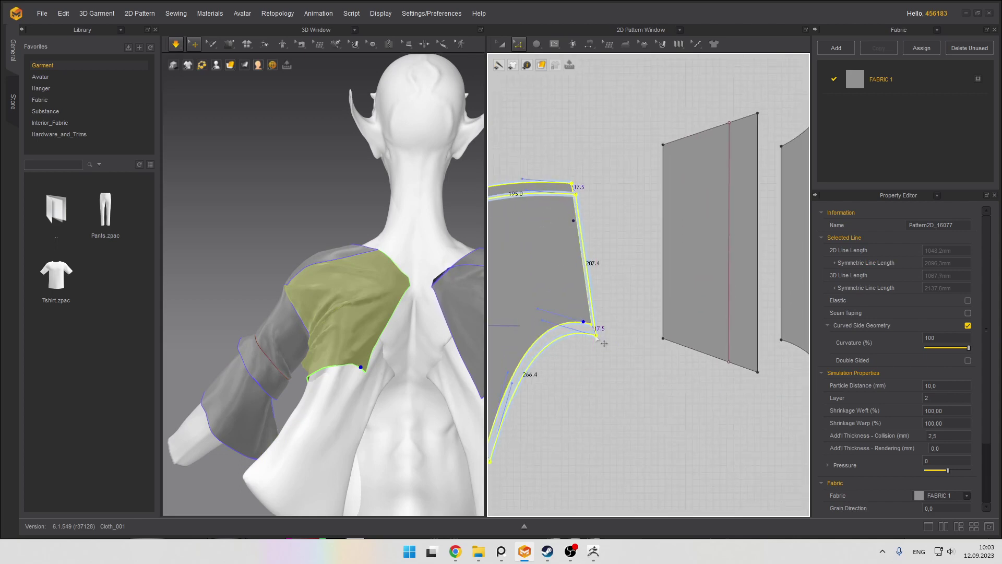
left_click(601, 340)
left_click(592, 326)
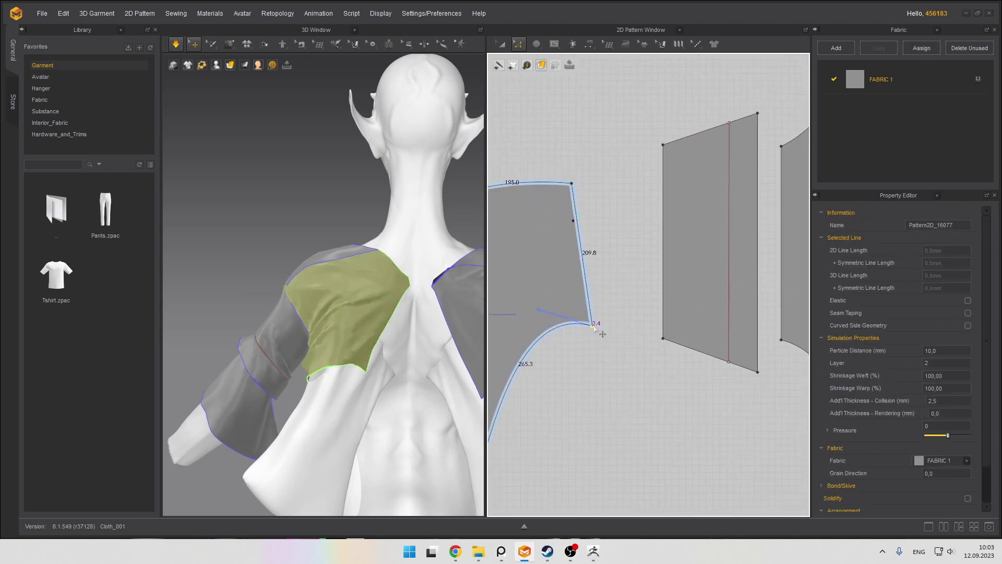
left_click(599, 328)
left_click(591, 324)
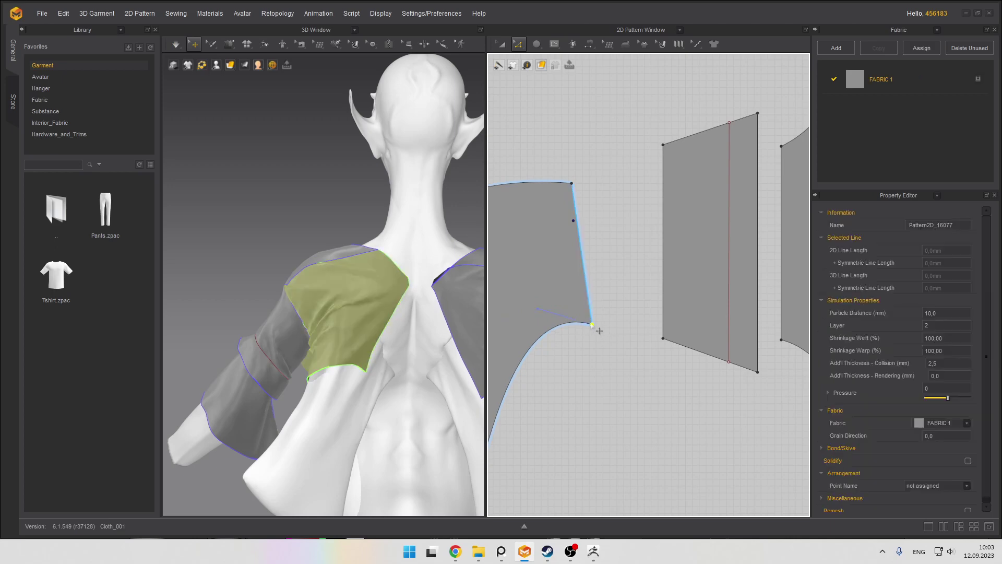
mouse_move(591, 324)
left_mouse_down()
mouse_move(598, 338)
mouse_move(579, 328)
mouse_move(587, 320)
left_mouse_up()
key("c")
key("space")
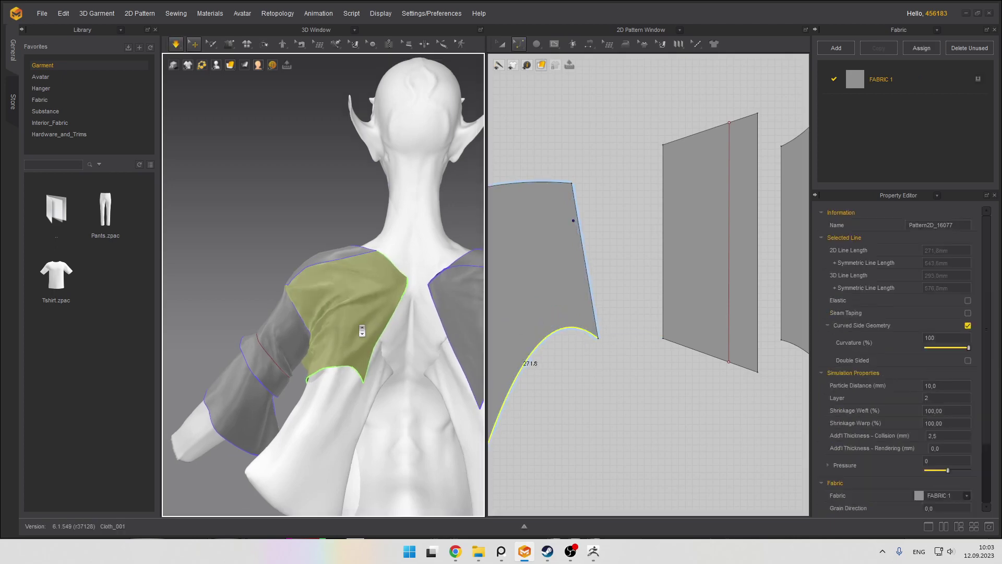
Examine how both simulated back panels drape from behind and around to the front, and review the body panels' pattern outlines
scroll(362, 329, "down", 3)
mouse_move(362, 328)
right_mouse_down()
mouse_move(409, 308)
mouse_move(365, 313)
right_mouse_up()
left_click(430, 355)
scroll(648, 284, "down", 5)
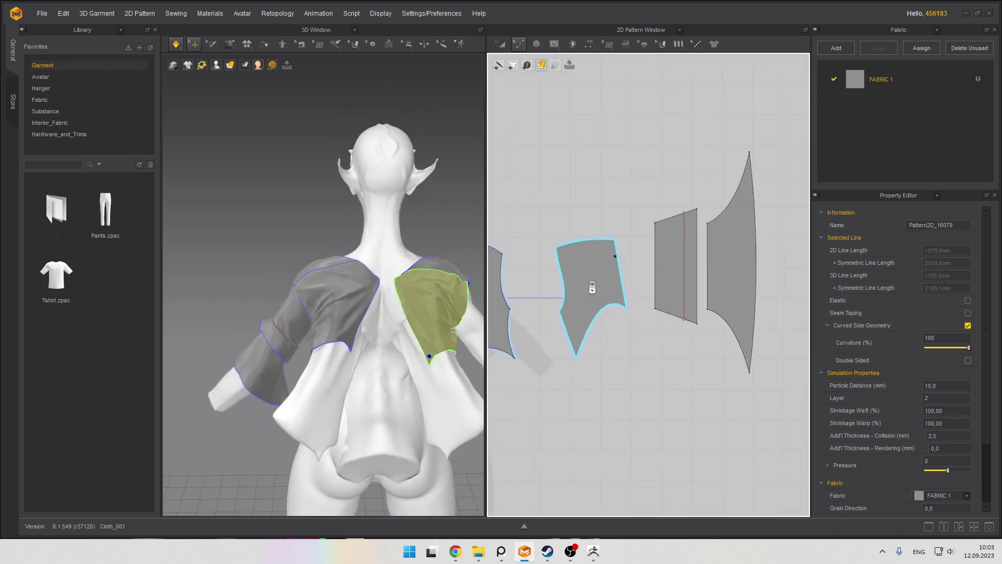
middle_click_drag(591, 289, 713, 284)
scroll(559, 291, "up", 1)
middle_click_drag(581, 291, 754, 290)
scroll(667, 288, "down", 1)
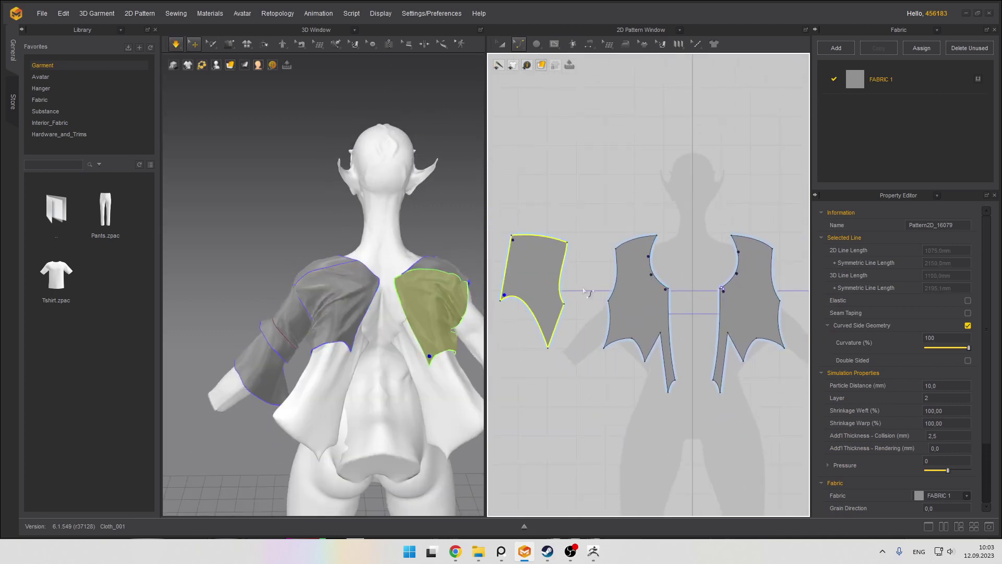
scroll(387, 311, "up", 2)
left_click(316, 225)
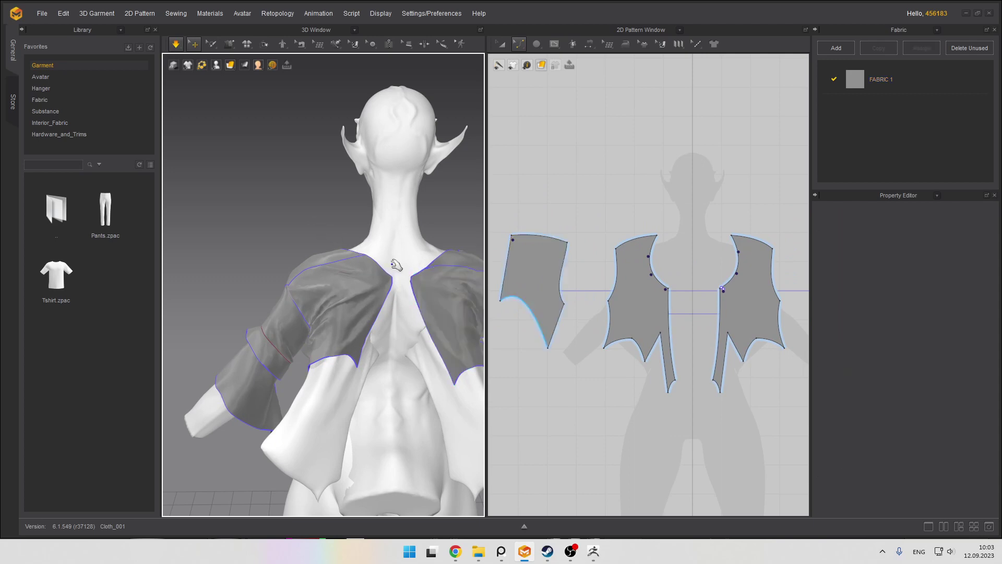
key("space")
middle_click_drag(483, 290, 370, 293)
right_click_drag(322, 285, 305, 286)
left_click(307, 290)
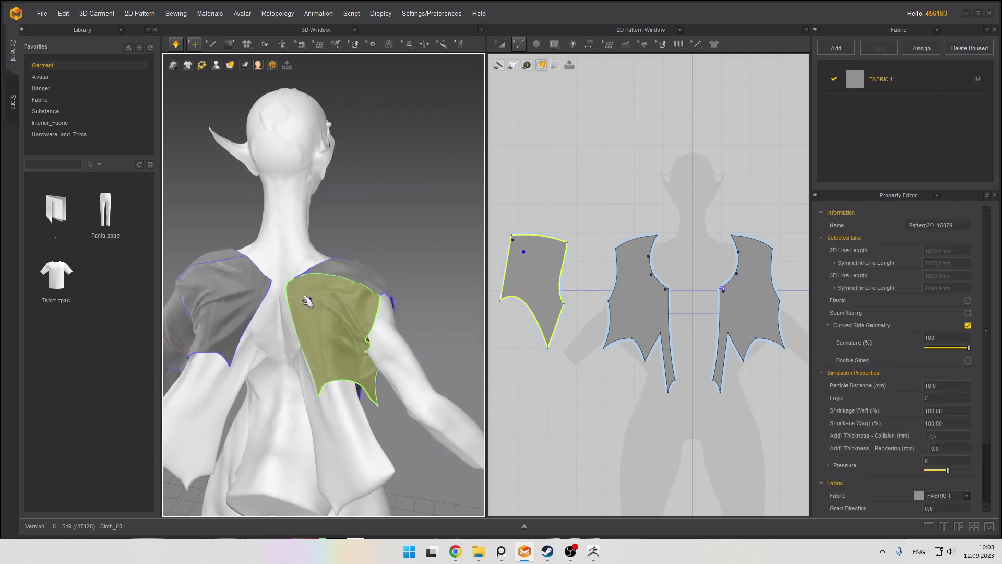
right_click_drag(341, 323, 371, 308)
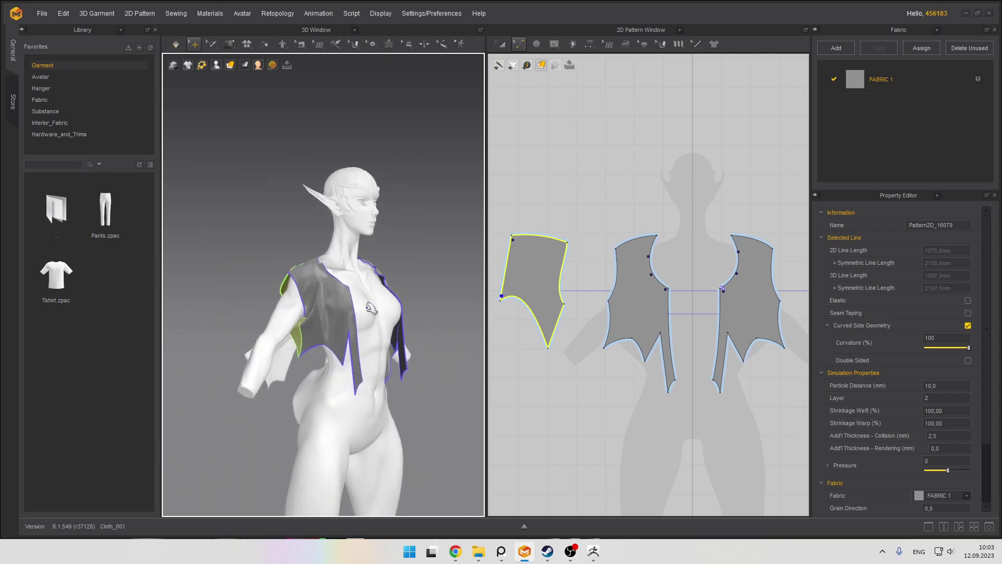
Curve the slanted edge beside the front panel's long hanging strip inward to about 120 mm
scroll(371, 308, "up", 3)
left_click(378, 367)
scroll(383, 370, "up", 2)
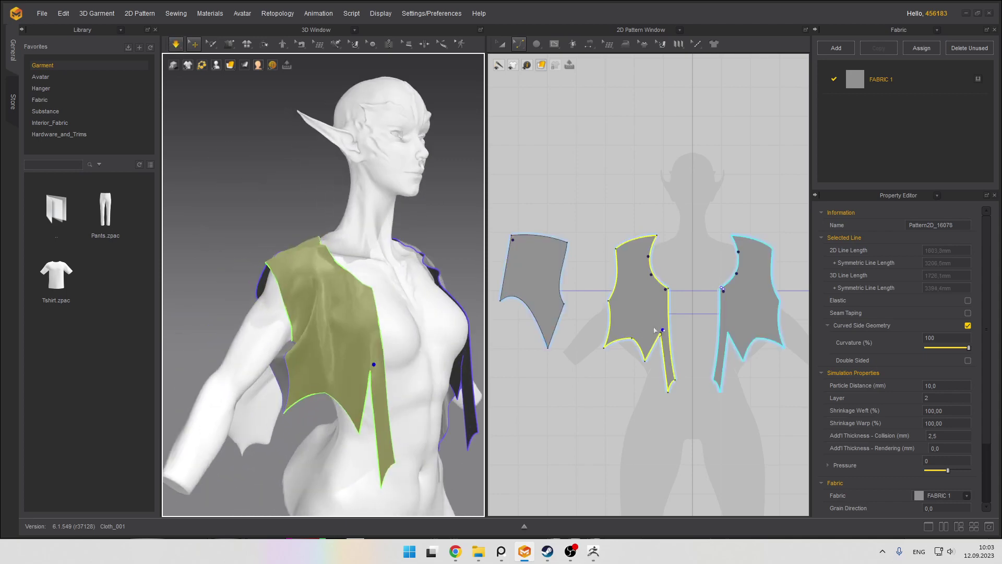
scroll(655, 330, "up", 8)
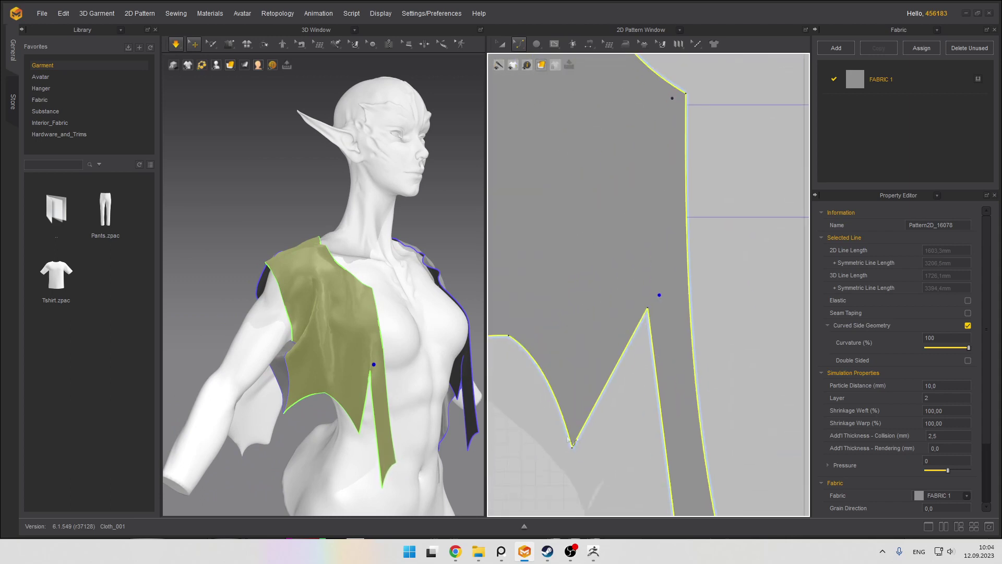
left_click(572, 443)
left_click_drag(607, 386, 605, 347)
middle_click_drag(611, 336, 584, 320)
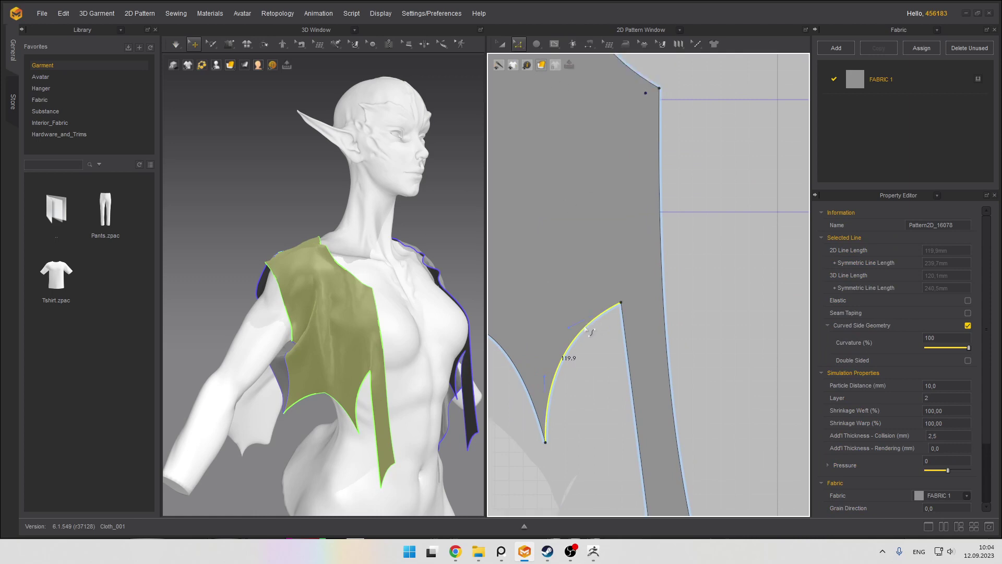
key("Escape")
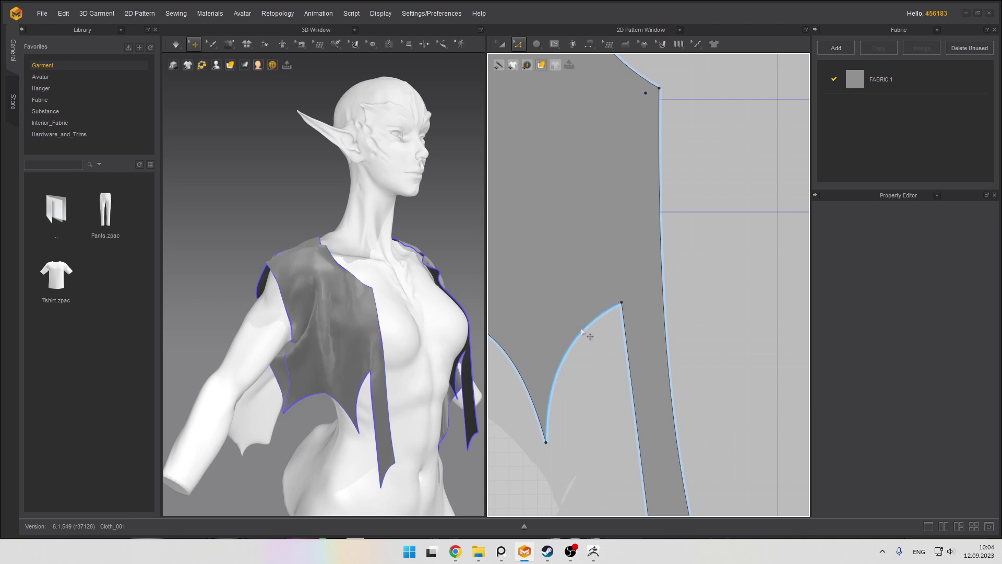
Split the curved edge beside the front panel's hanging strip 33.7 mm from its upper corner, and split that short piece at 16.1 mm
right_click(582, 330)
left_click(601, 393)
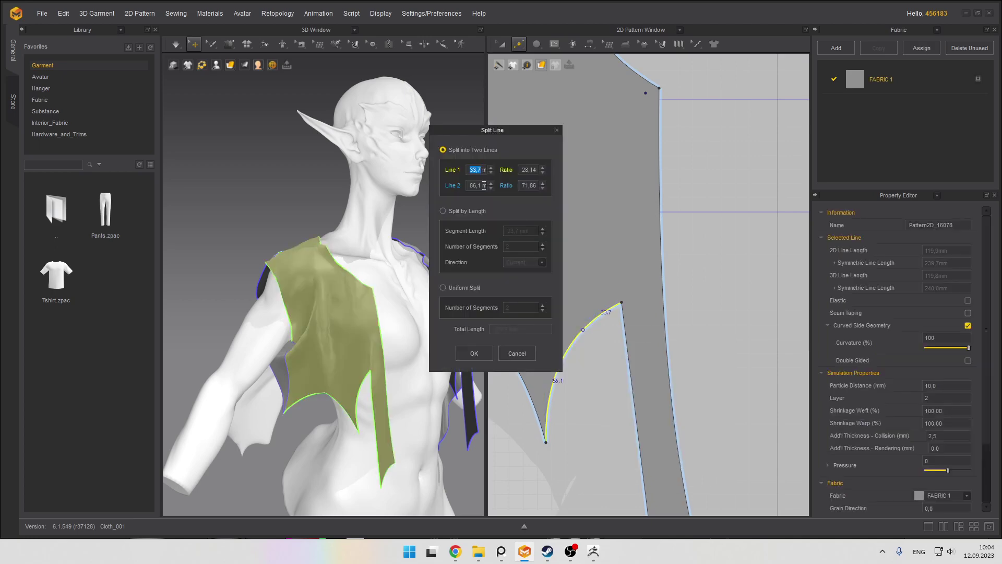
left_click(482, 355)
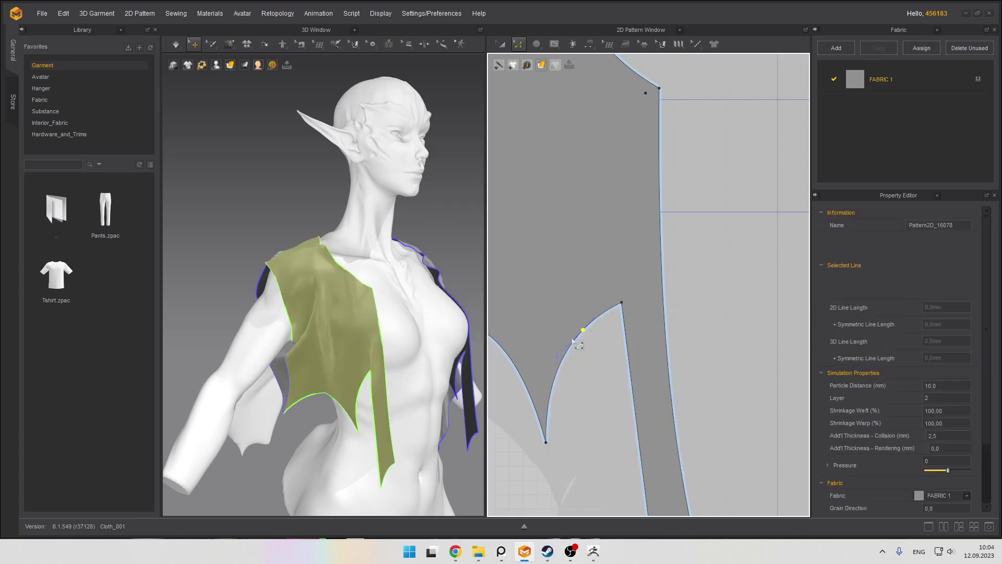
right_click(603, 316)
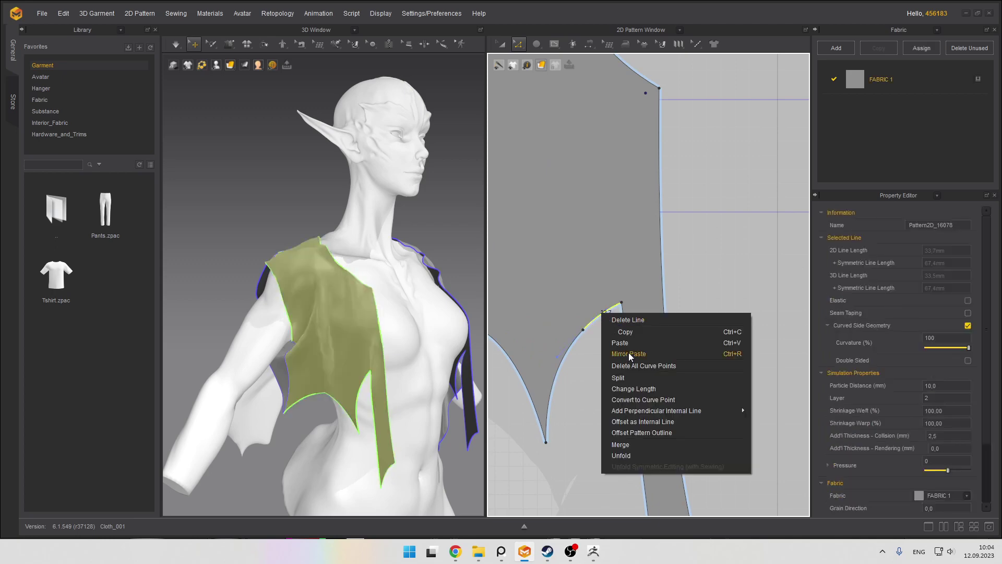
left_click(621, 378)
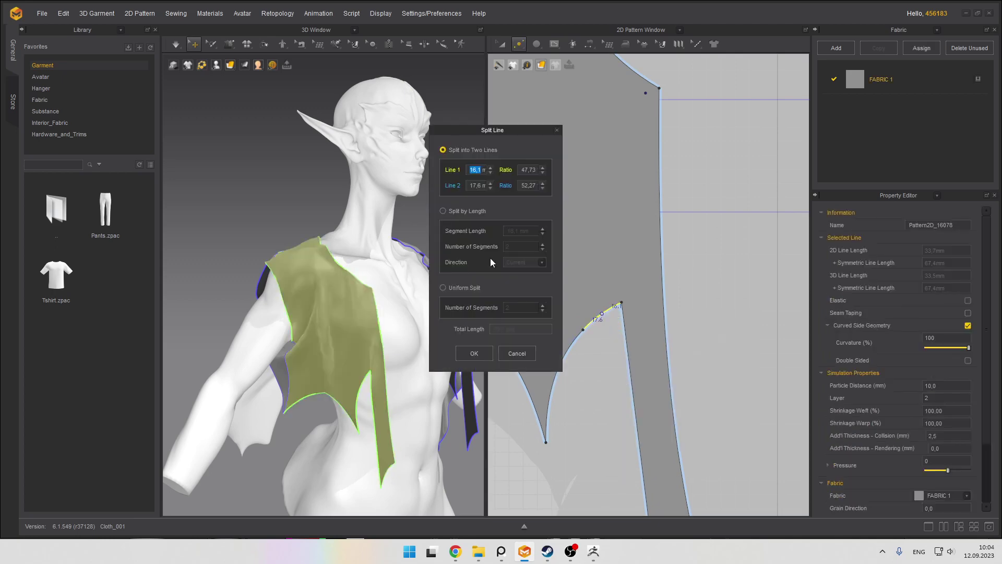
left_click(474, 352)
Pull the middle split point beside the hanging strip upward into a small notch and simulate the garment
left_click(600, 305)
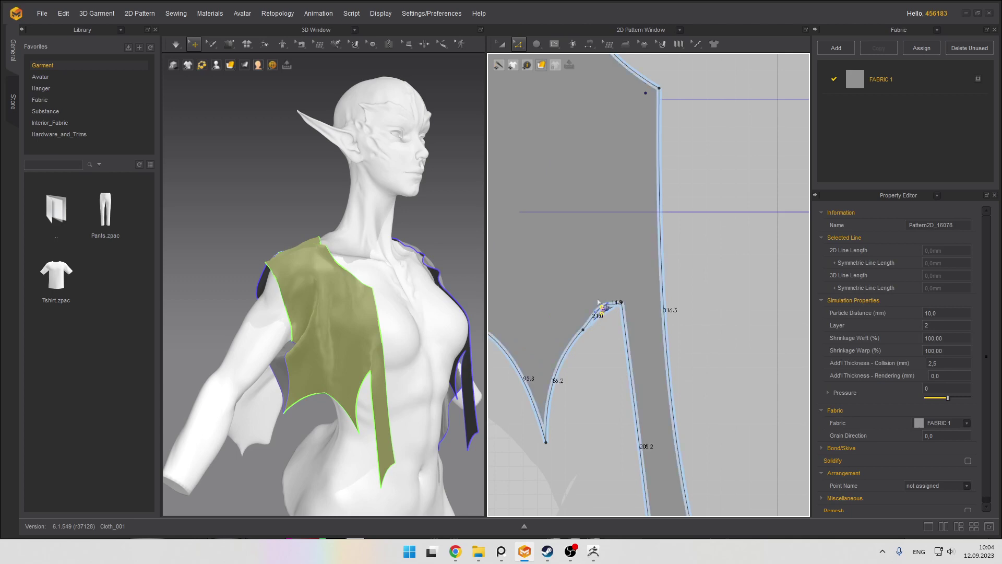
left_click_drag(599, 289, 602, 287)
key("space")
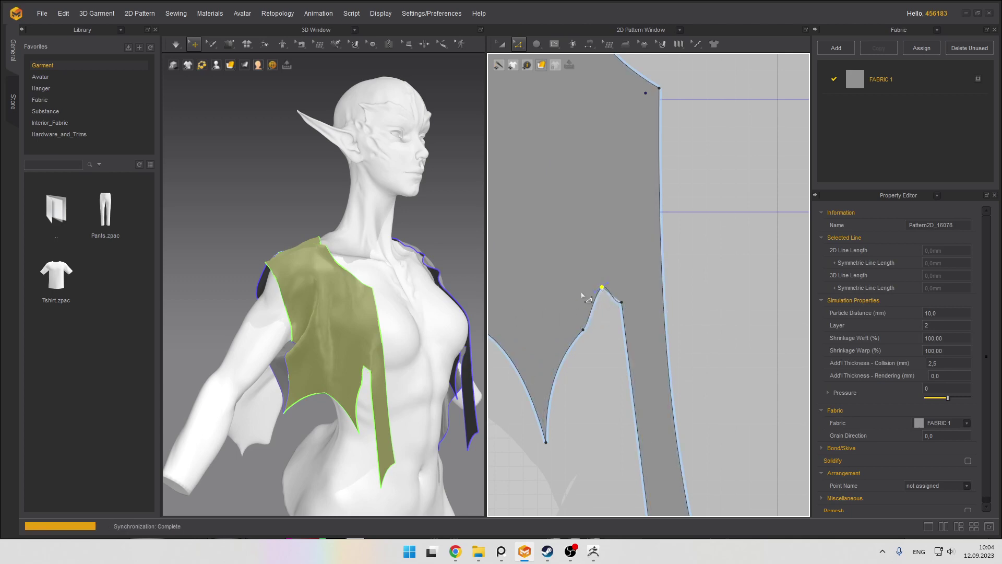
scroll(354, 329, "down", 3)
scroll(575, 282, "up", 1)
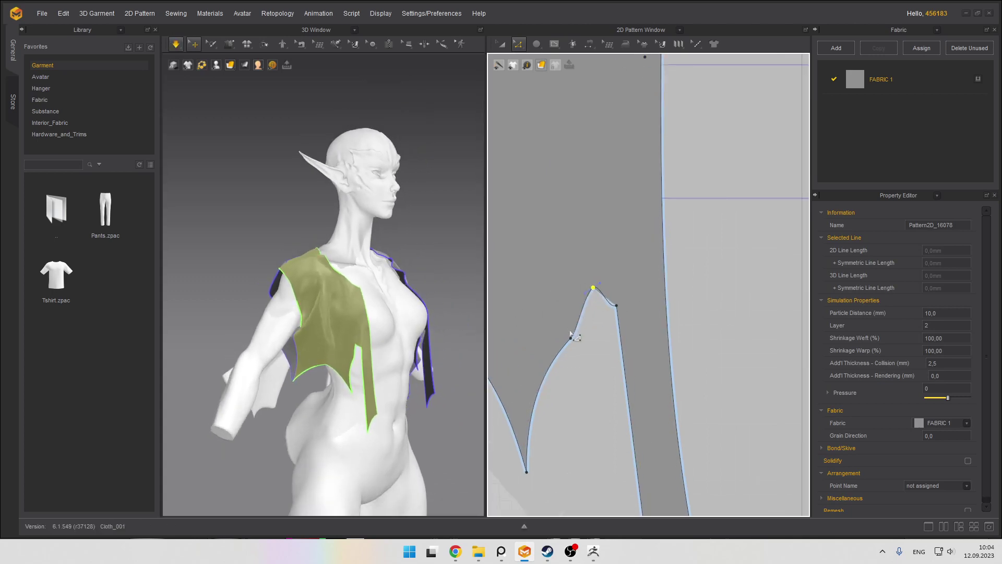
Move the lower split point down toward the hanging strip and arch the adjoining edge above the panel's pointed tip
left_click_drag(570, 338, 584, 371)
right_click(584, 373)
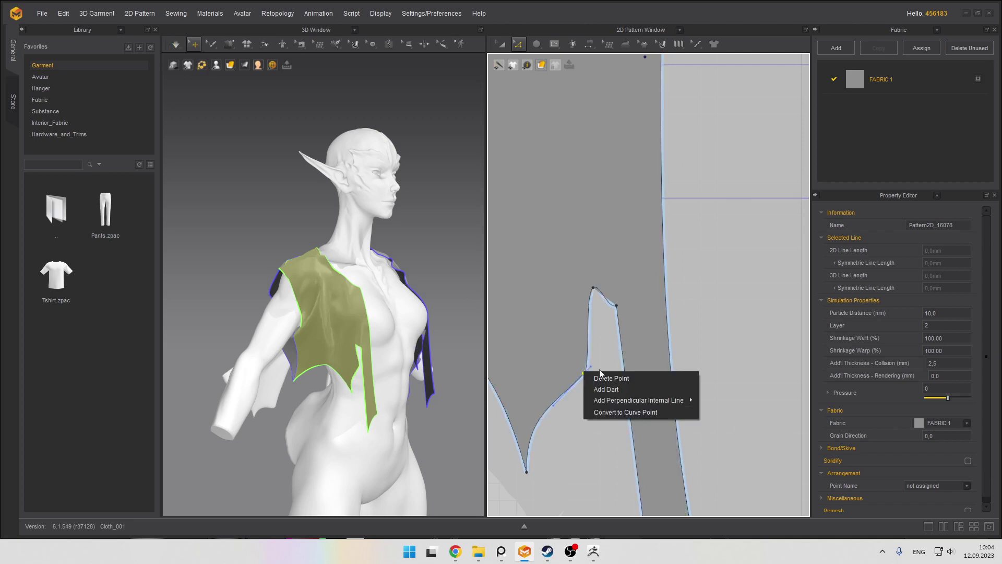
left_click(638, 412)
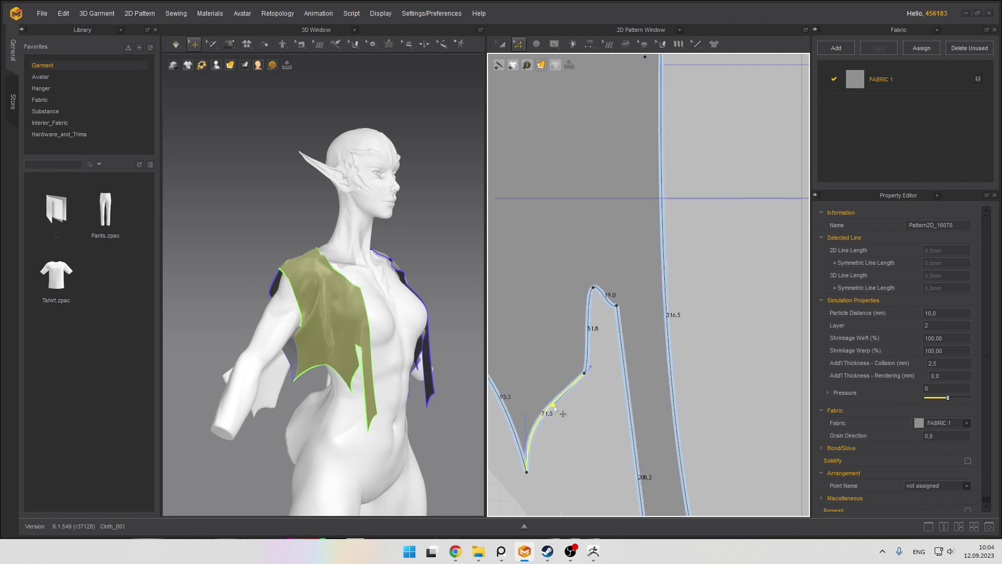
left_click_drag(537, 381, 589, 371)
Try to convert the moved corner point beside the hanging strip to a curve point
right_click(584, 373)
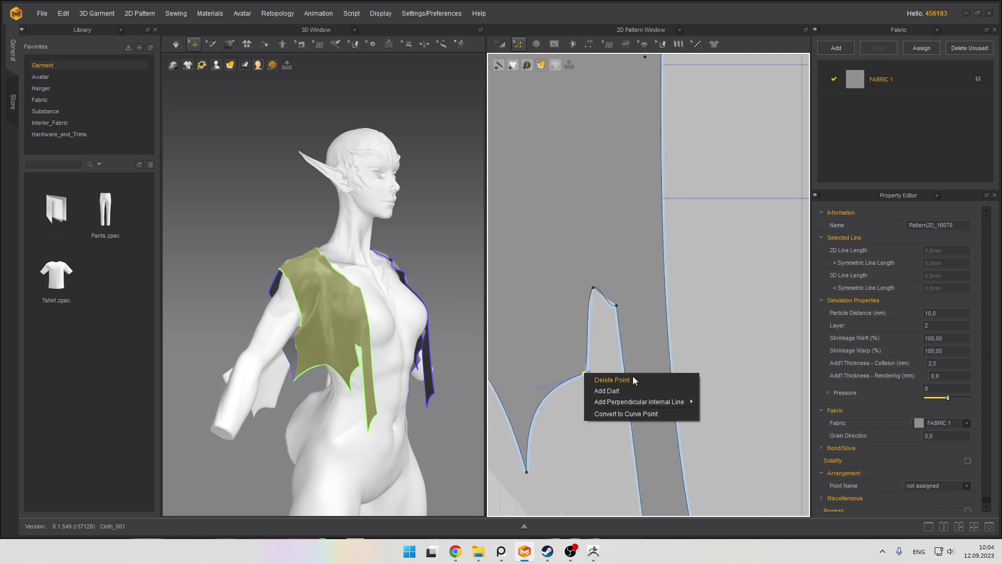
mouse_move(686, 400)
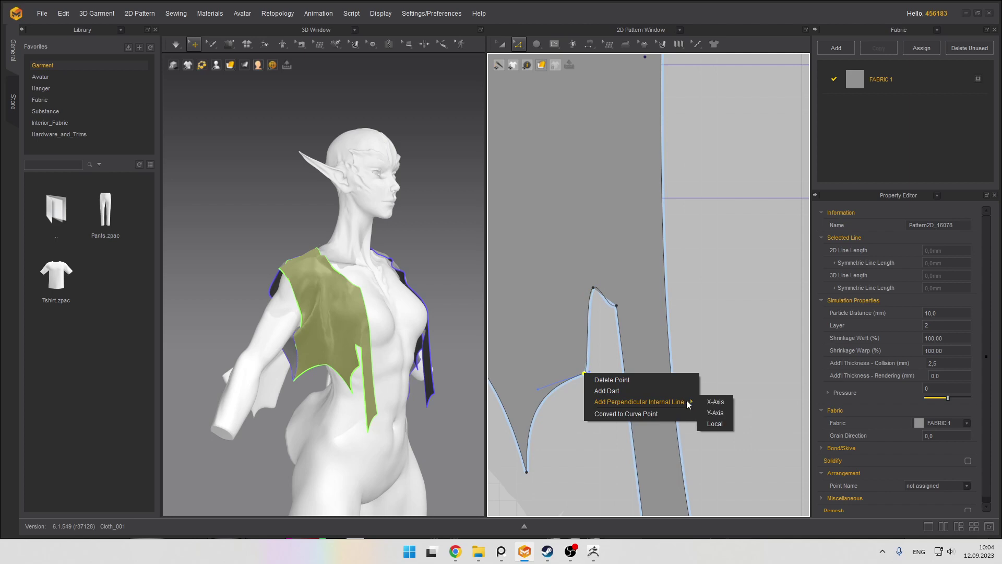
left_click(619, 415)
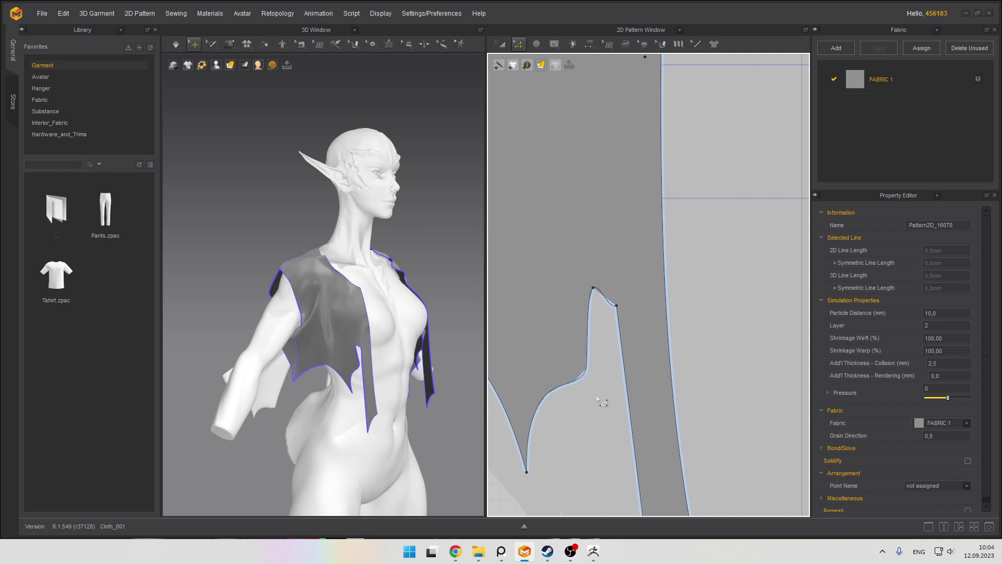
left_click(585, 373)
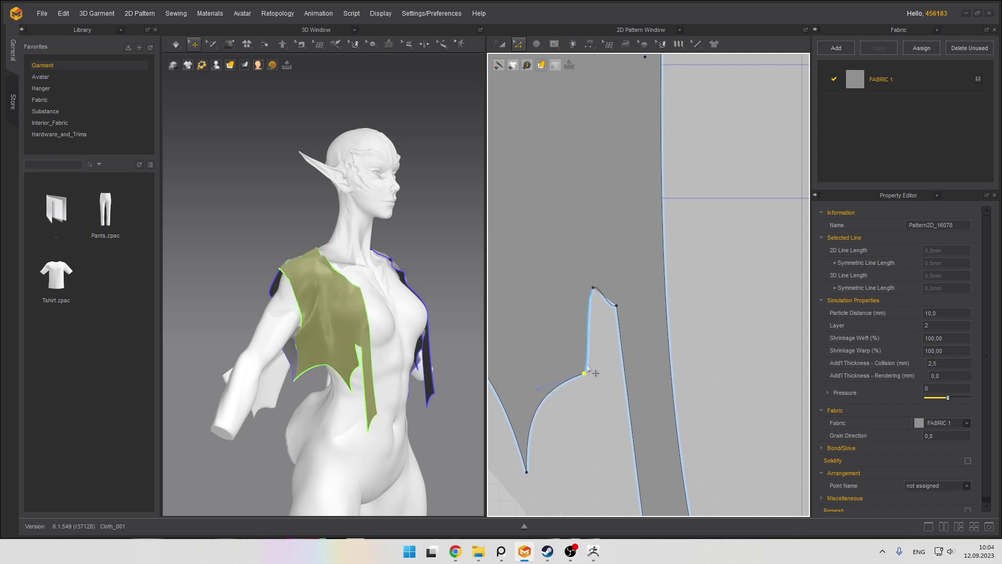
Delete all curve points of the notch's 51.8 mm upright edge and bow it into the panel to about 52.3 mm
right_click(587, 366)
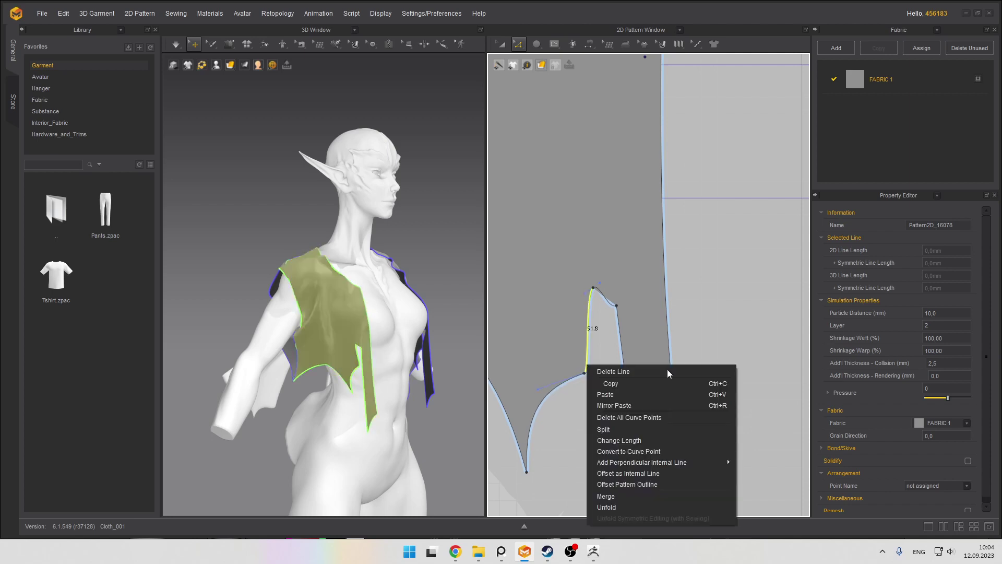
left_click(662, 418)
left_click_drag(594, 338, 581, 331)
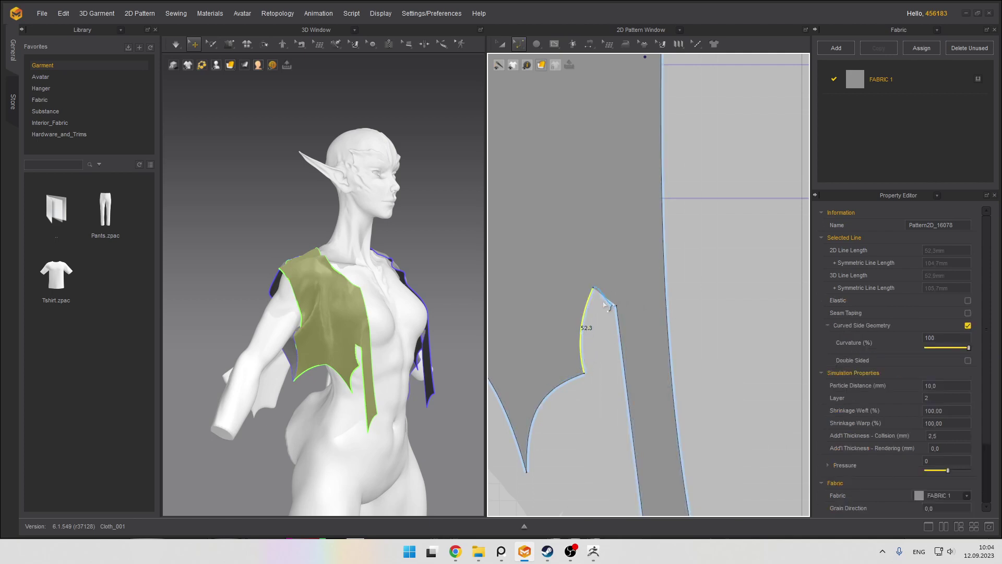
scroll(438, 344, "up", 2)
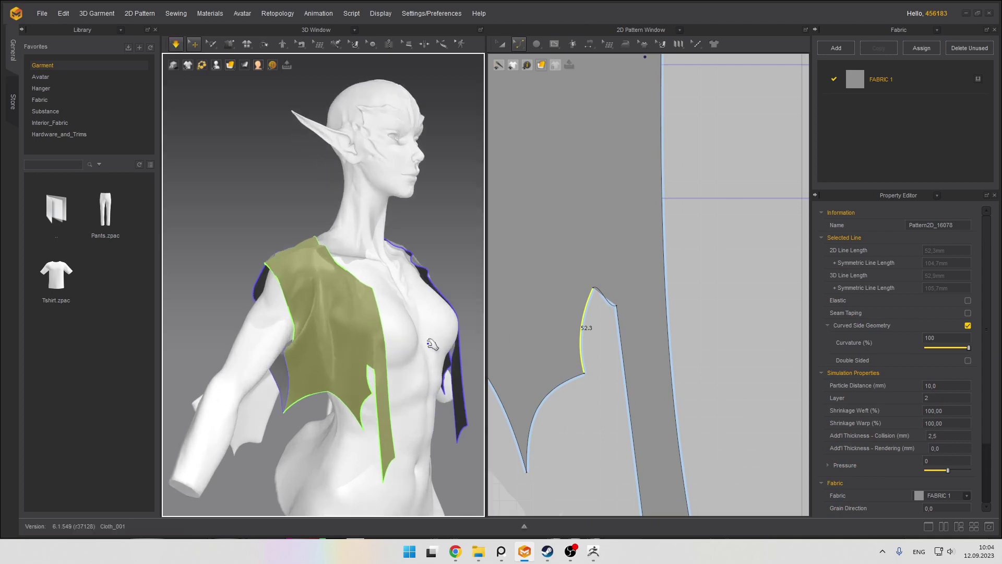
Delete the small corner point between the notch's peak and the hanging strip's inner edge
left_click(616, 305)
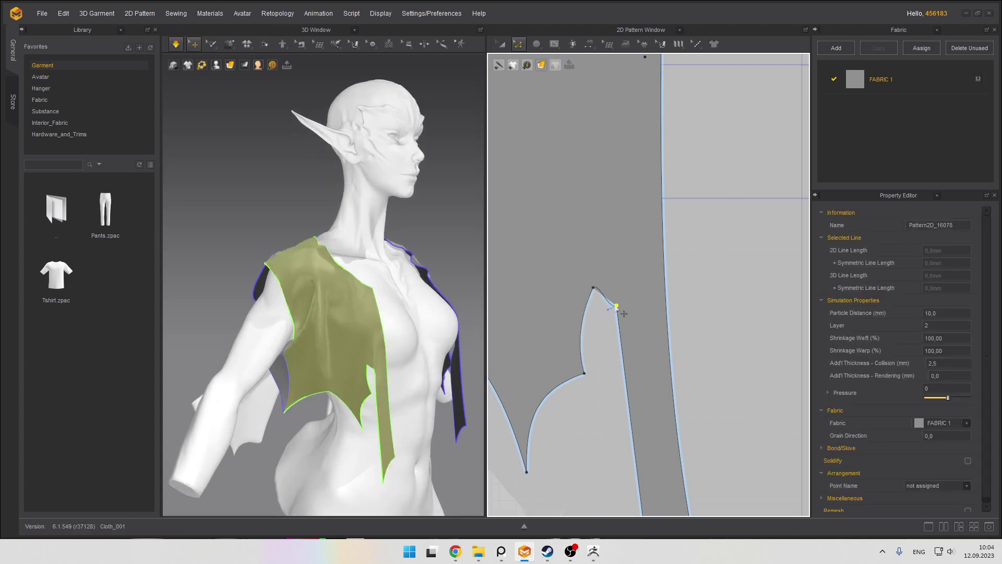
right_click(616, 306)
left_click(650, 313)
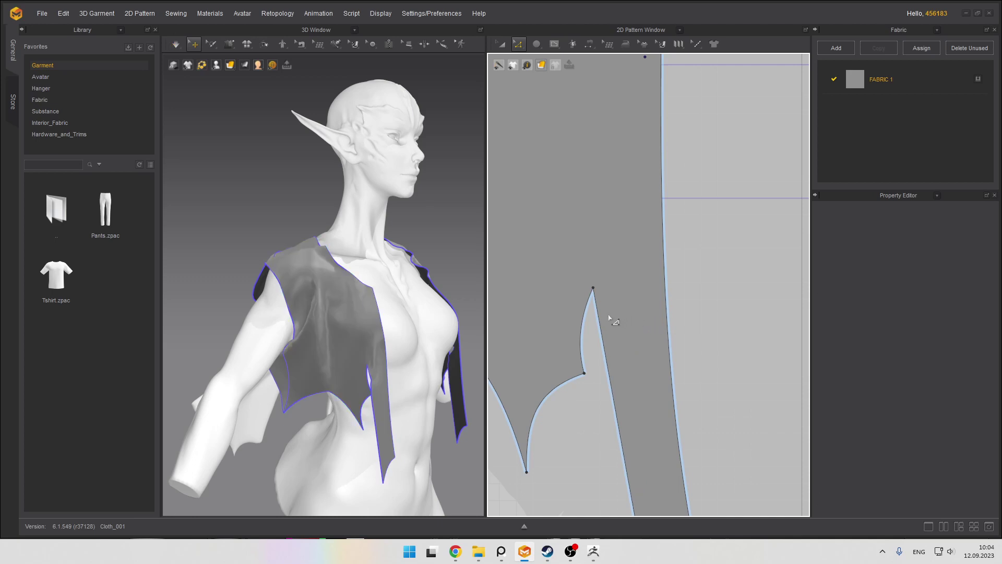
Curve the hanging strip's inner edge to about 224.6 mm and simulate the garment
left_click(607, 358)
left_click_drag(607, 358, 624, 338)
key("space")
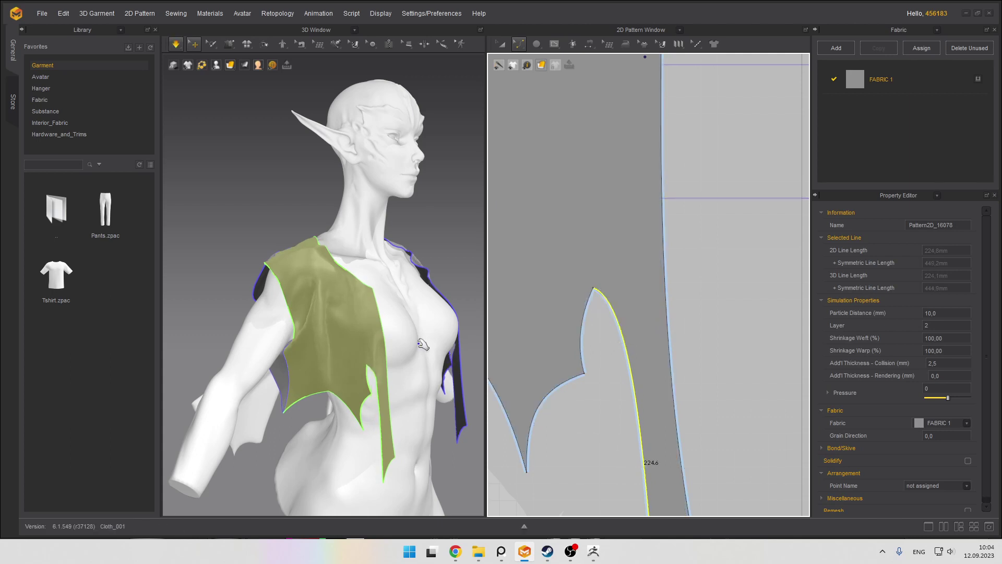
scroll(420, 344, "up", 3)
scroll(369, 359, "down", 3)
key("space")
Split the arched hem edge on the panel's side by length, 42.1 mm from its peak
right_click_drag(339, 360, 360, 353)
scroll(360, 352, "up", 3)
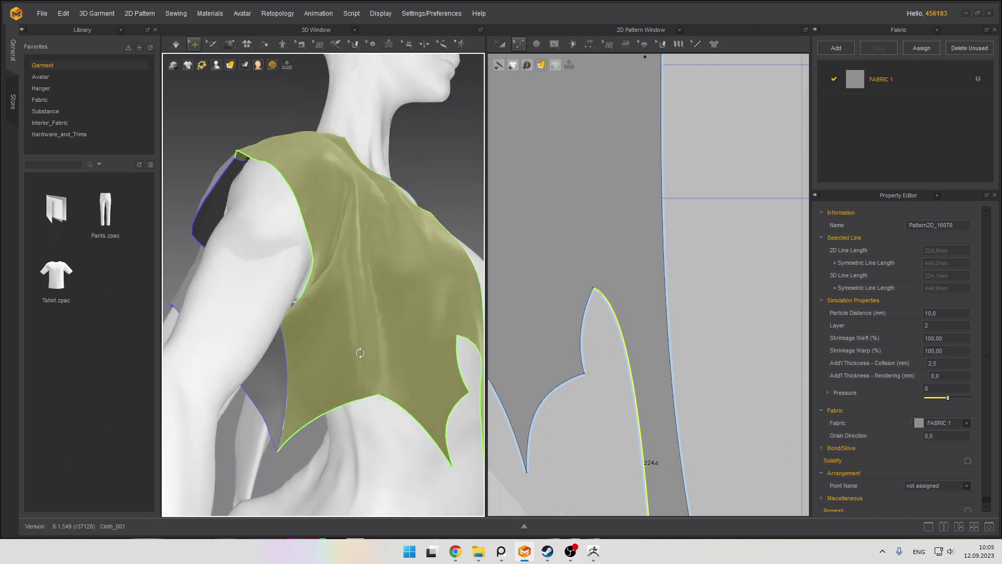
left_click(356, 397)
scroll(584, 324, "up", 3)
middle_click_drag(568, 309, 633, 321)
scroll(553, 326, "down", 3)
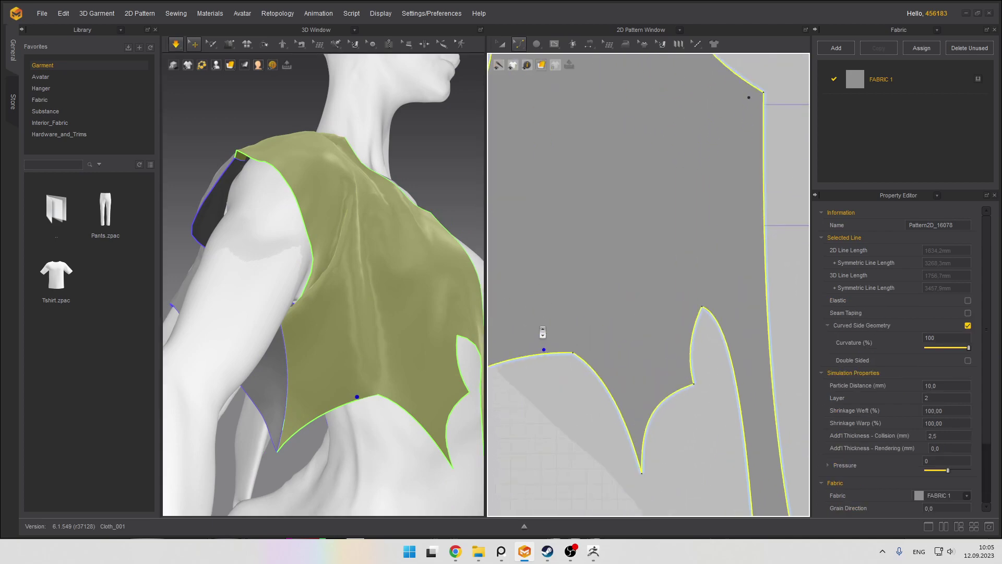
right_click_drag(543, 333, 594, 348)
left_click(608, 350)
scroll(605, 354, "up", 5)
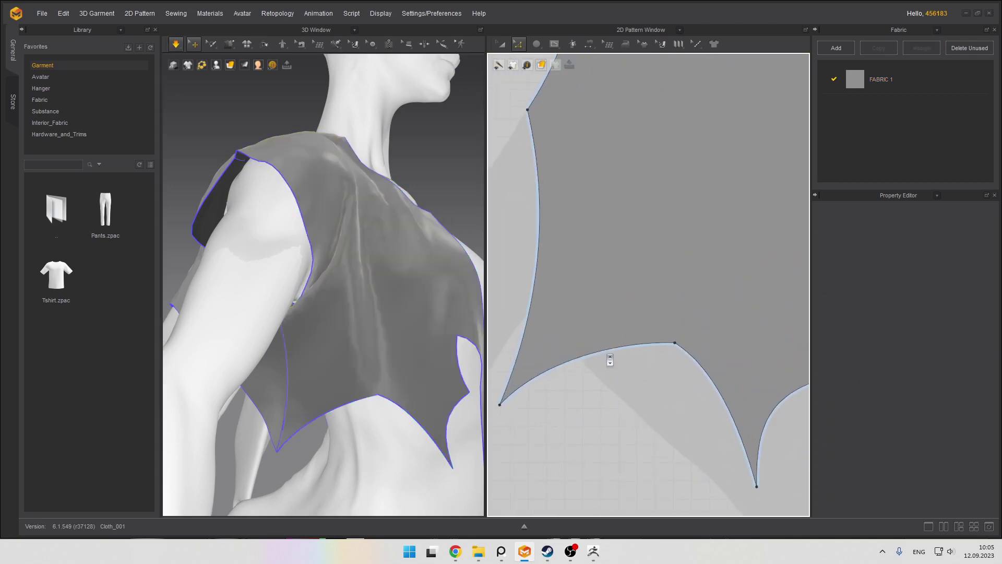
left_click(594, 365)
right_click(593, 365)
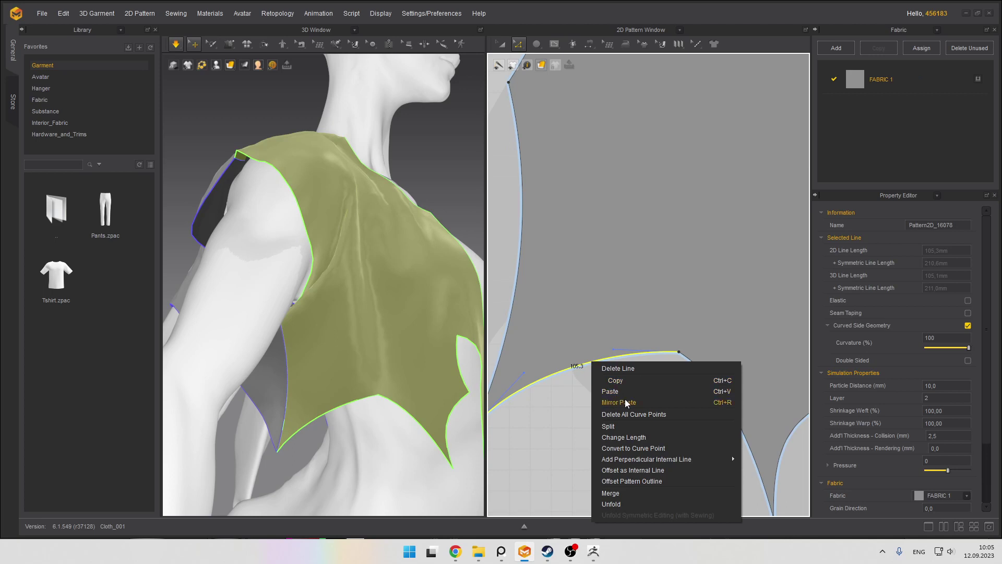
left_click(617, 424)
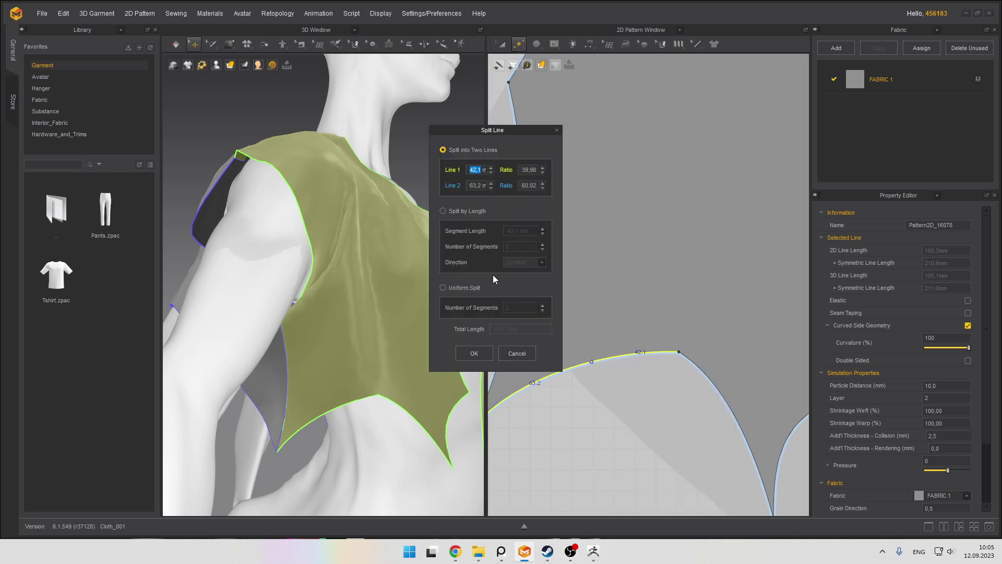
left_click(447, 211)
left_click(478, 352)
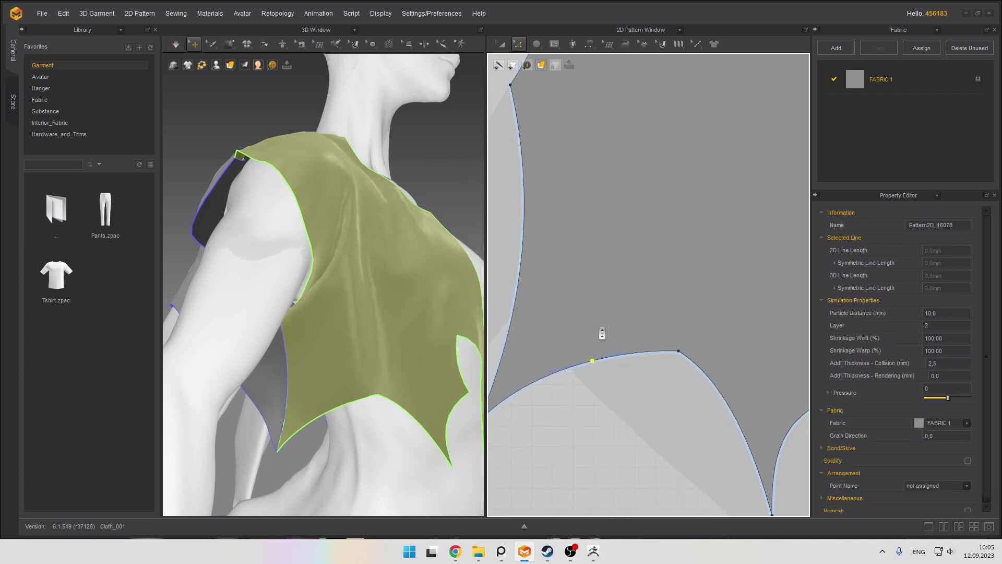
Split the 42.1 mm hem piece by length, 18.4 mm from the arch's peak
right_click(623, 355)
left_click(626, 360)
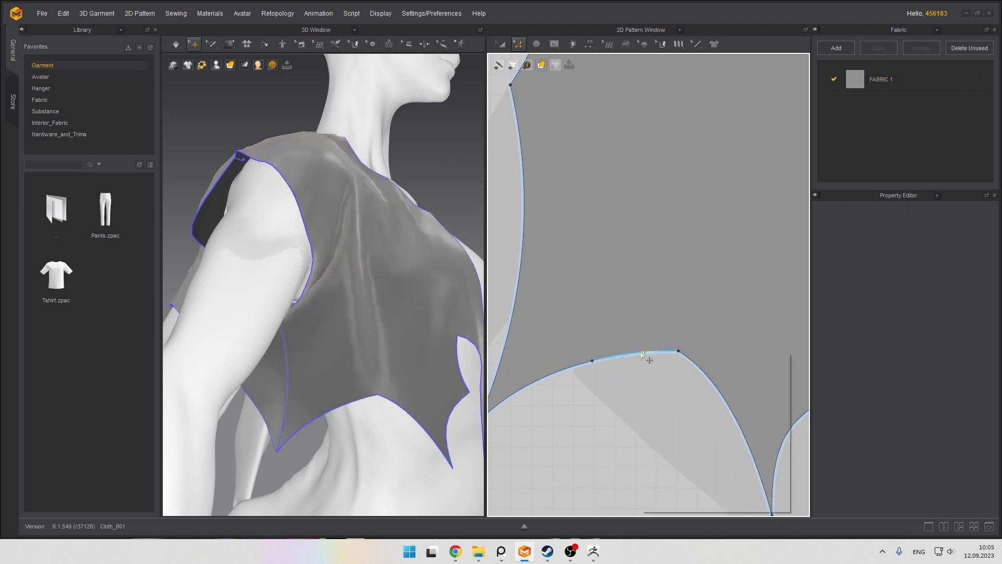
right_click(642, 353)
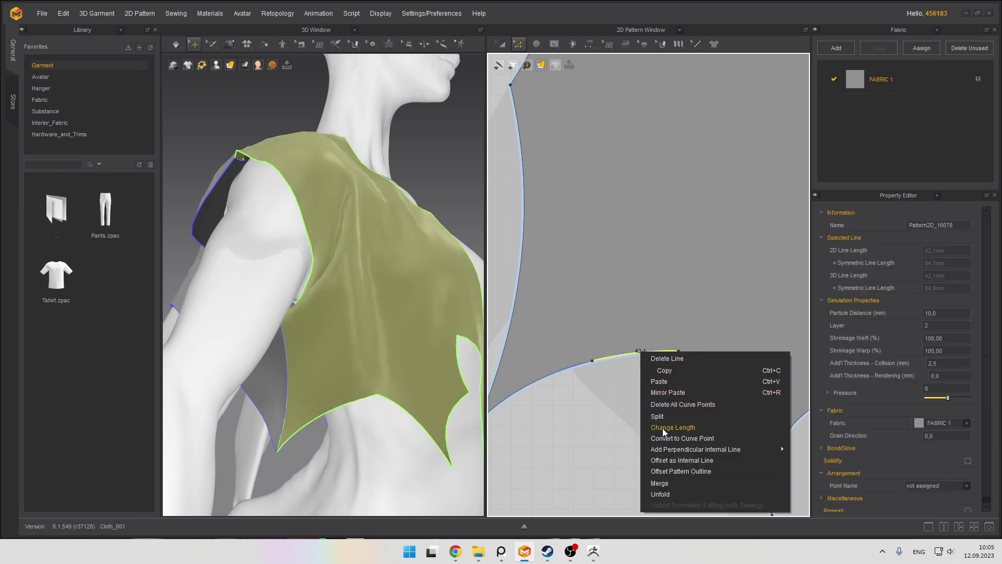
left_click(658, 416)
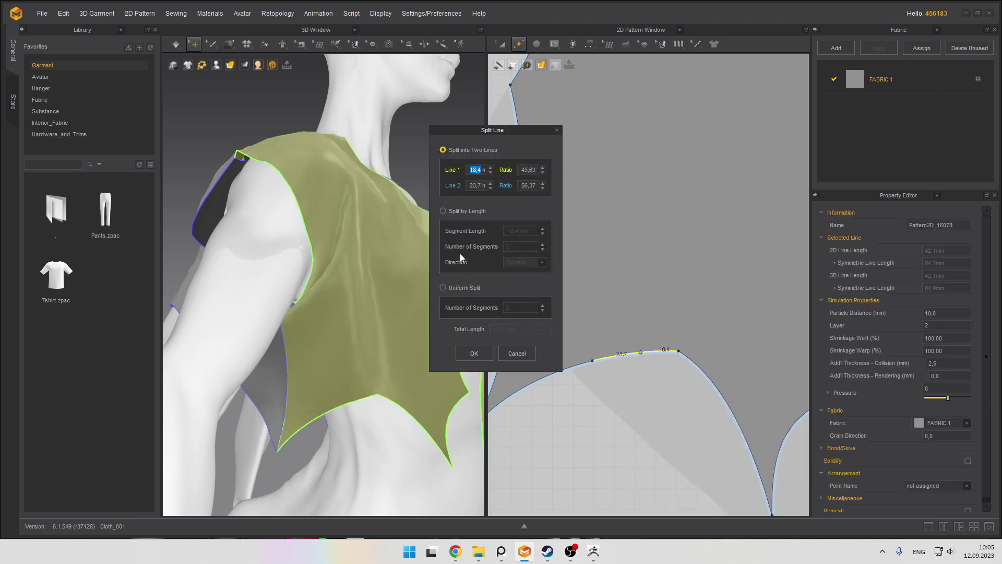
left_click(443, 210)
left_click(473, 353)
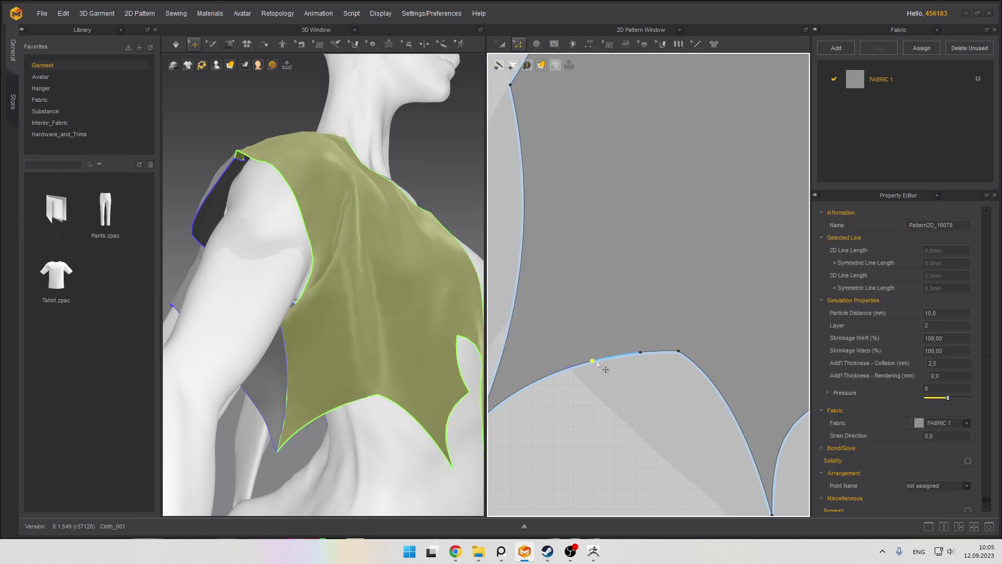
Undo the stray hem adjustment and split the piece between the two new hem points by length at 9.5 mm with 2 segments
left_click_drag(567, 368, 571, 367)
key("ctrl+z")
left_click(609, 358)
right_click(622, 359)
left_click(637, 422)
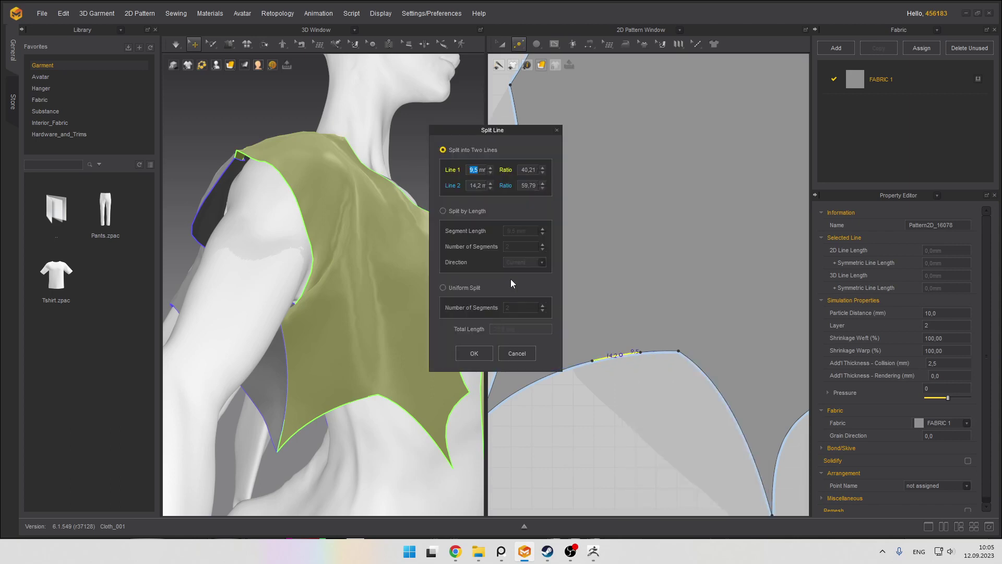
left_click(450, 212)
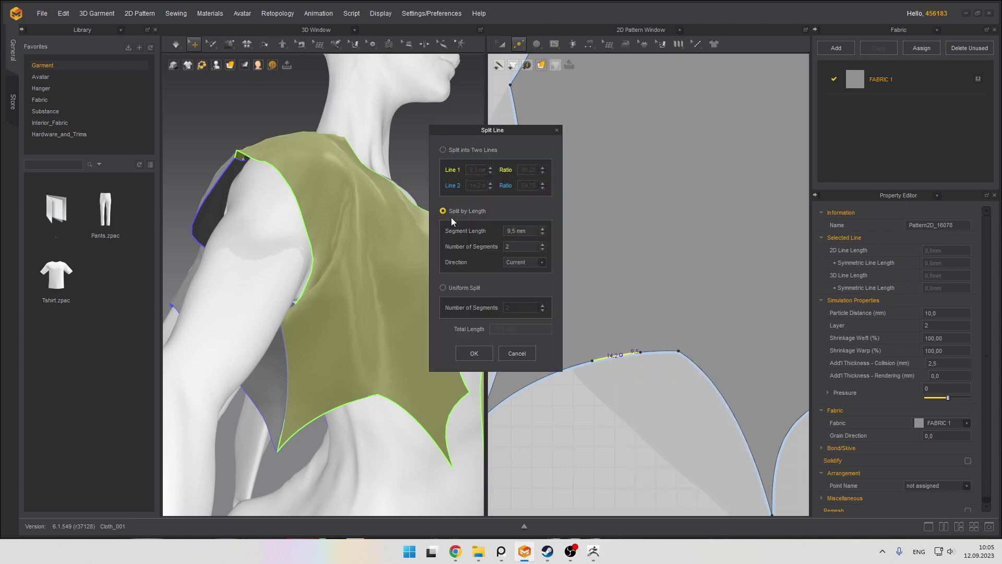
left_click(474, 354)
Pull the middle hem split point upward into a tall narrow notch and shift the base point on its outer side slightly down the hem
left_click(590, 356)
left_click_drag(592, 360, 611, 265)
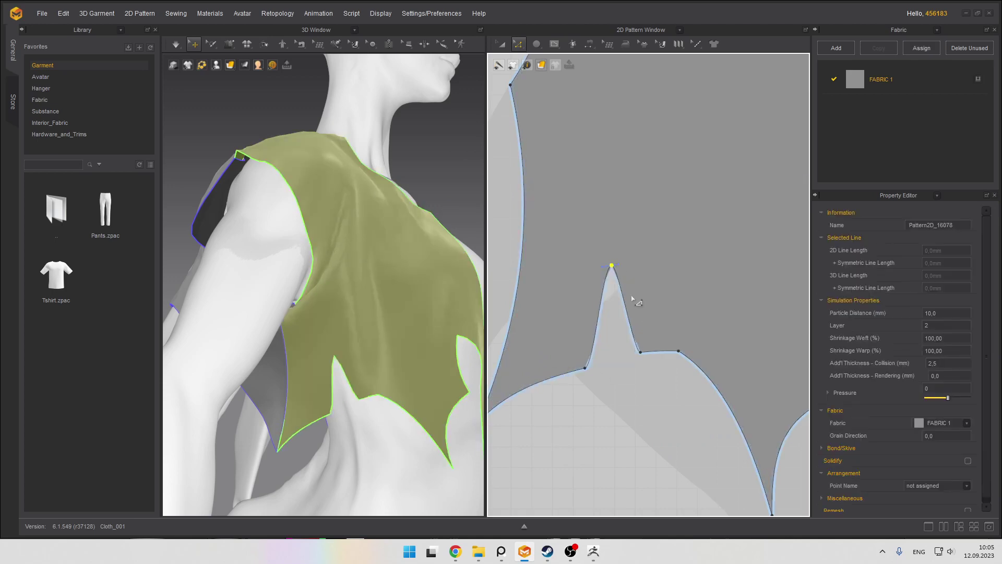
left_click(584, 367)
right_click(640, 353)
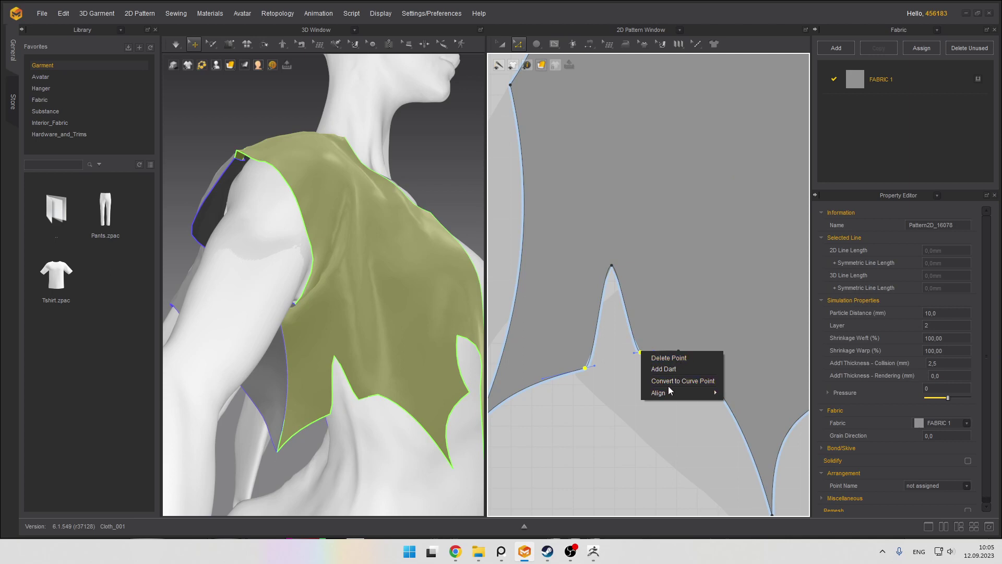
mouse_move(670, 391)
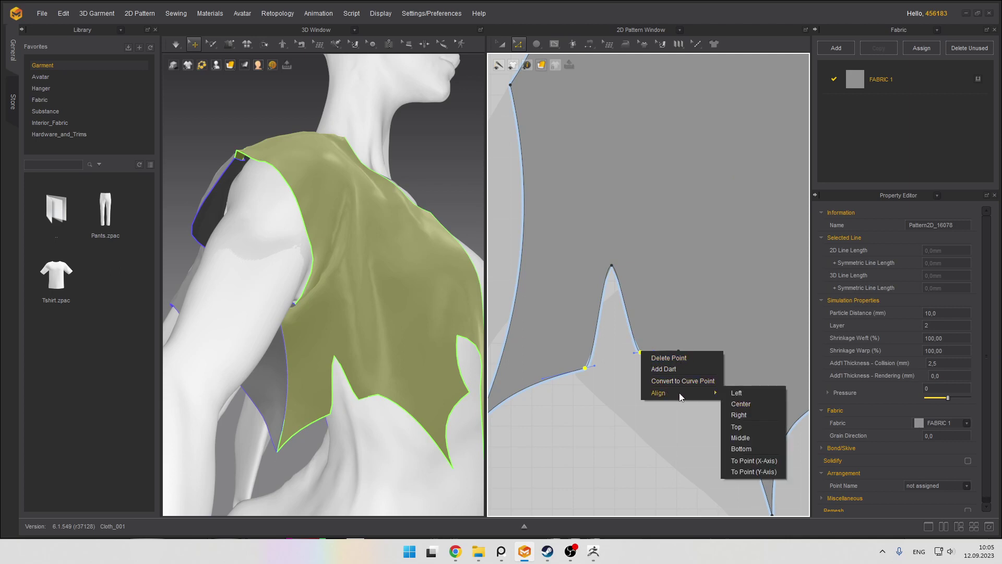
left_click(759, 405)
left_click(495, 289)
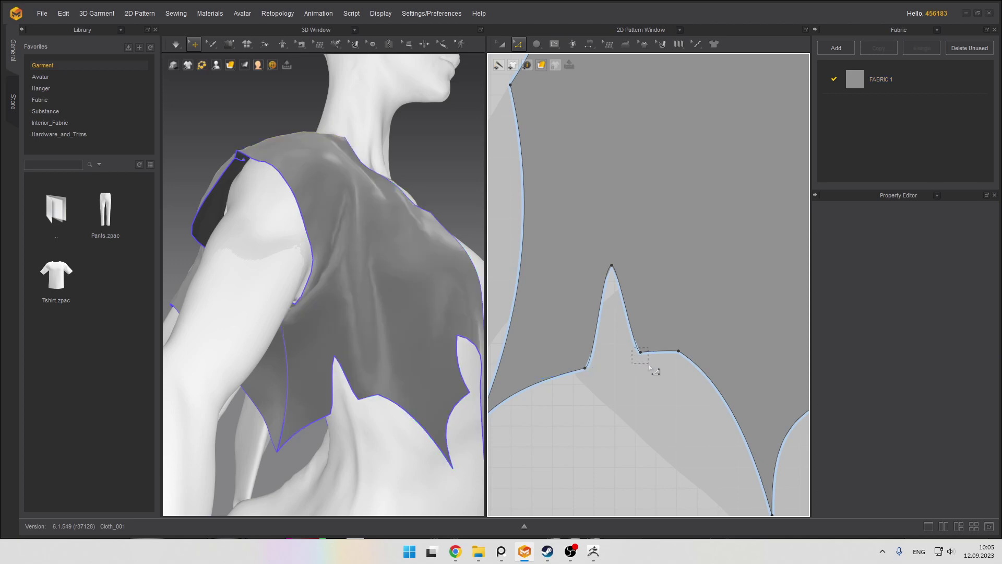
Straighten both sides of the tall hem notch by deleting all their curve points
right_click(641, 353)
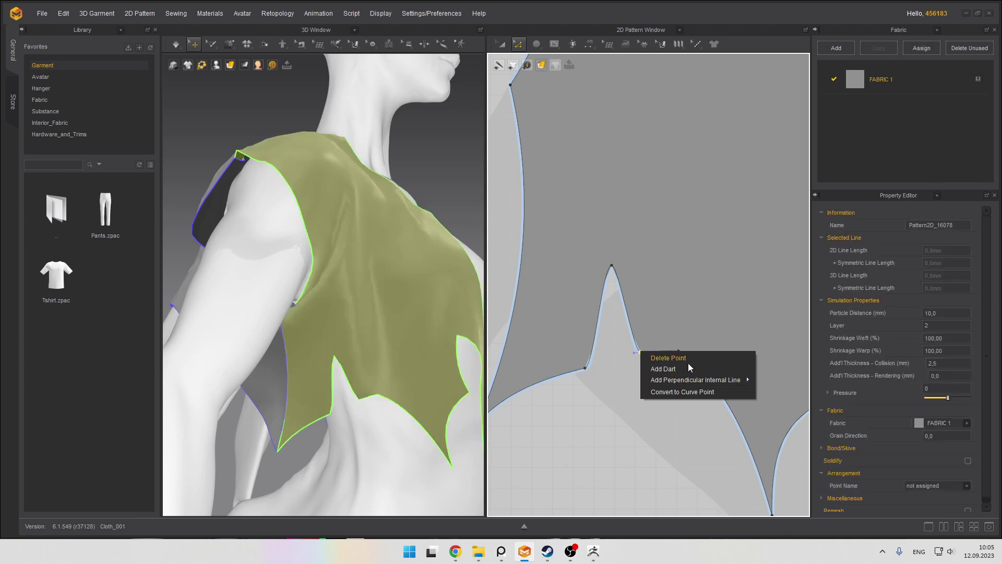
right_click(631, 328)
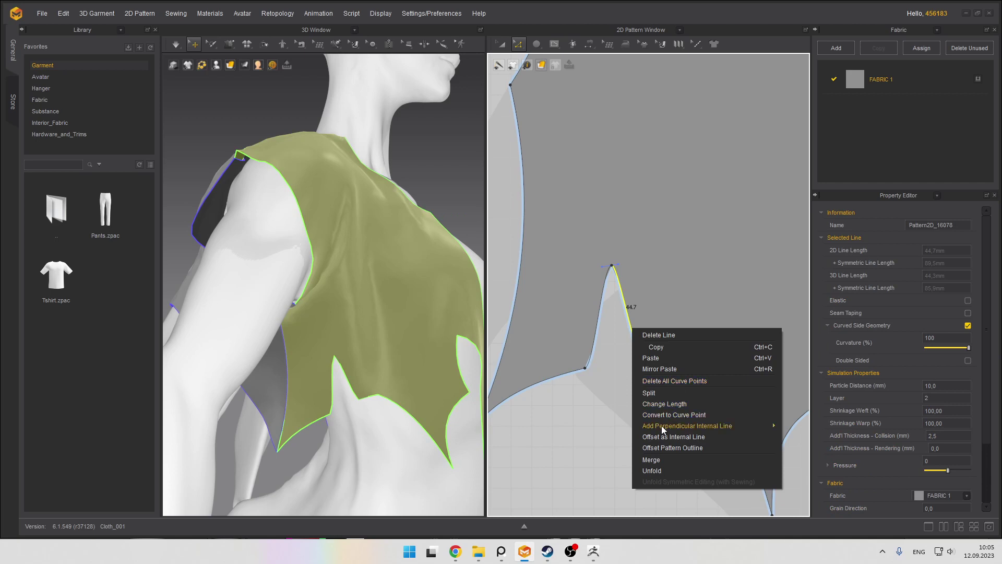
left_click(605, 339)
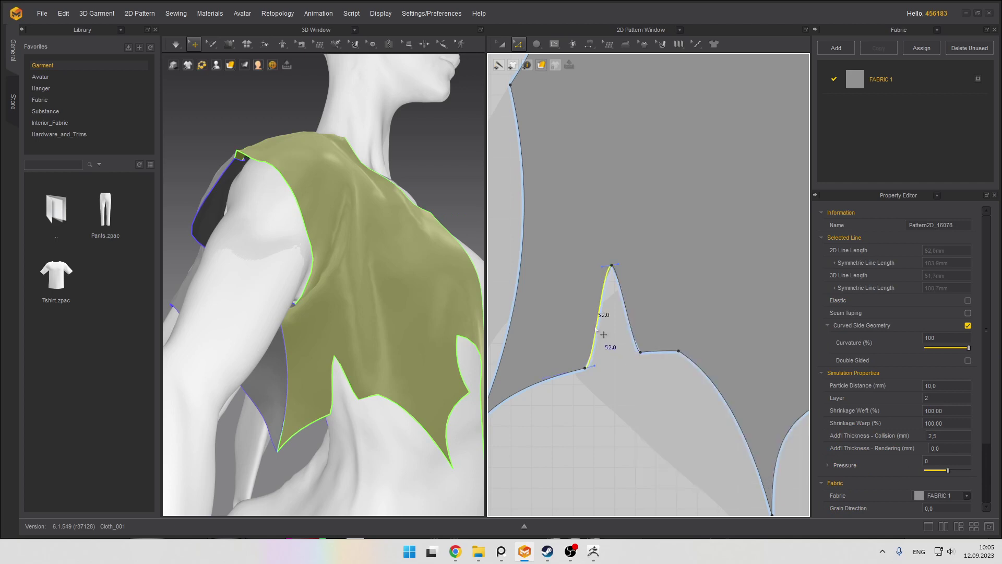
right_click(596, 328)
left_click(629, 321)
right_click(629, 322)
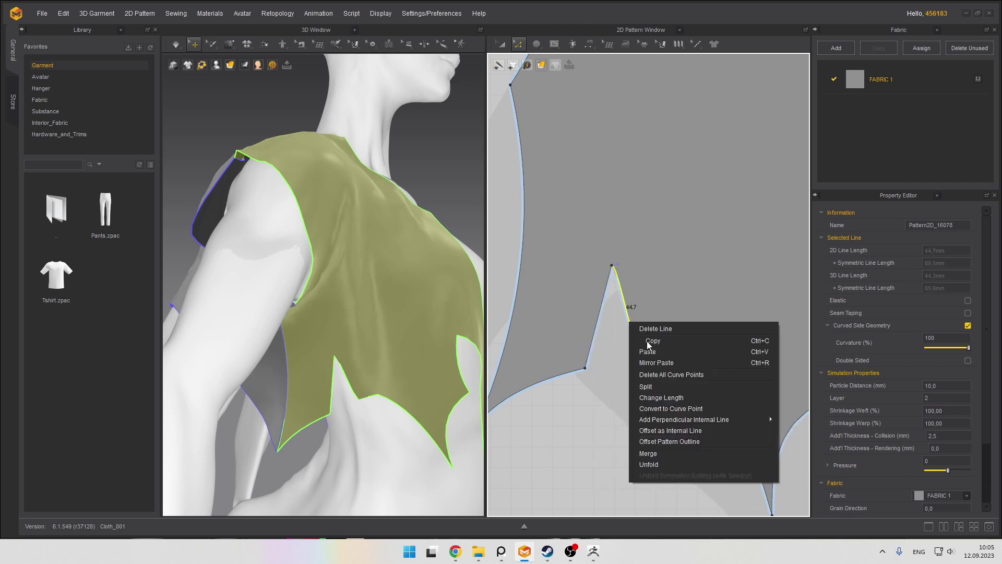
left_click(658, 374)
Bow both notch sides into leaf-like curves, raise the tip slightly and shift the outer base point inward to narrow the opening
left_click_drag(628, 317, 585, 319)
key("z")
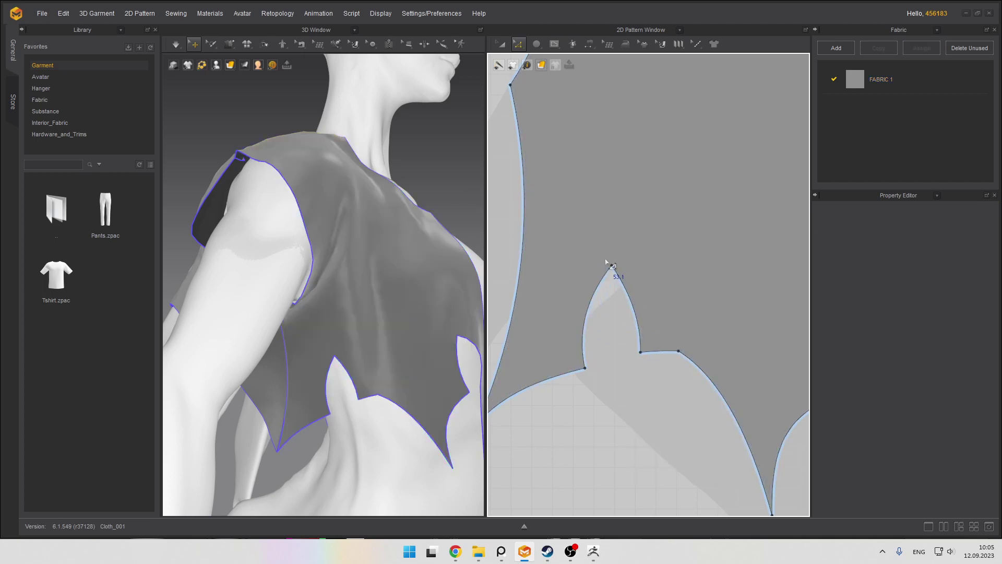
left_click(612, 267)
left_click_drag(612, 266, 611, 258)
left_click_drag(585, 370, 608, 379)
Delete the curve points of the hem edge beside the notch's outer base and bend that edge into a new upward arch
left_click(569, 390)
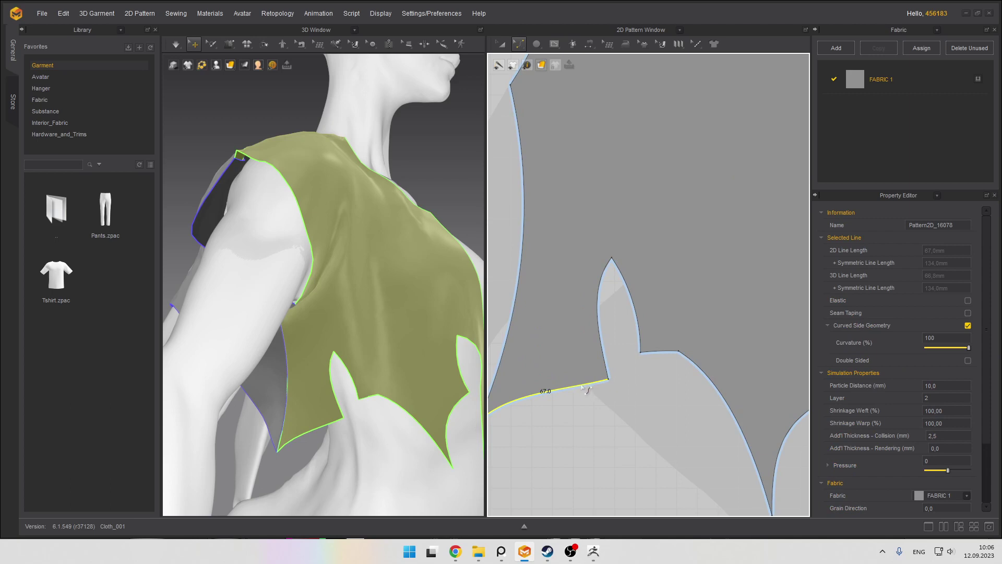
right_click(578, 388)
left_click(599, 414)
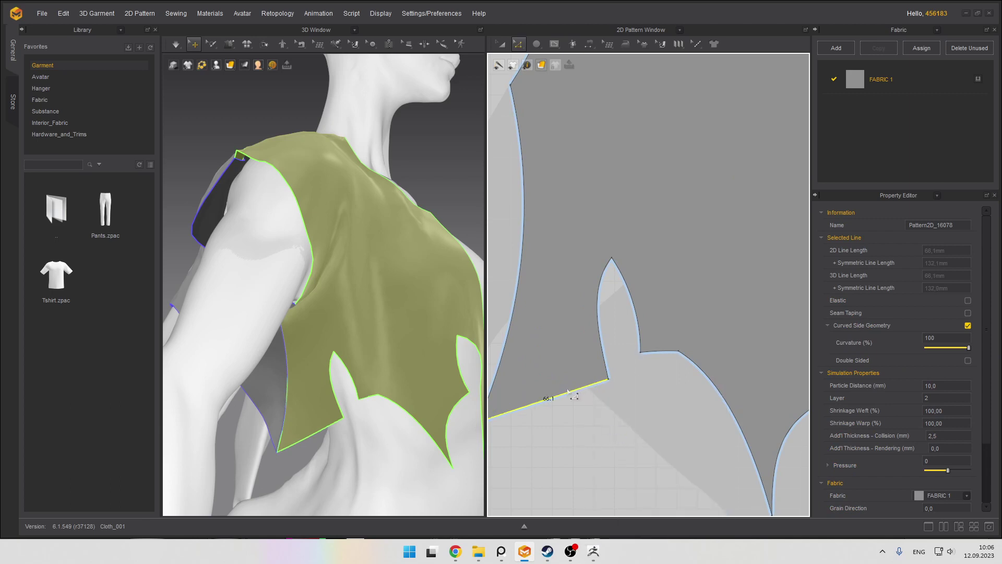
key("c")
left_click_drag(568, 391, 575, 384)
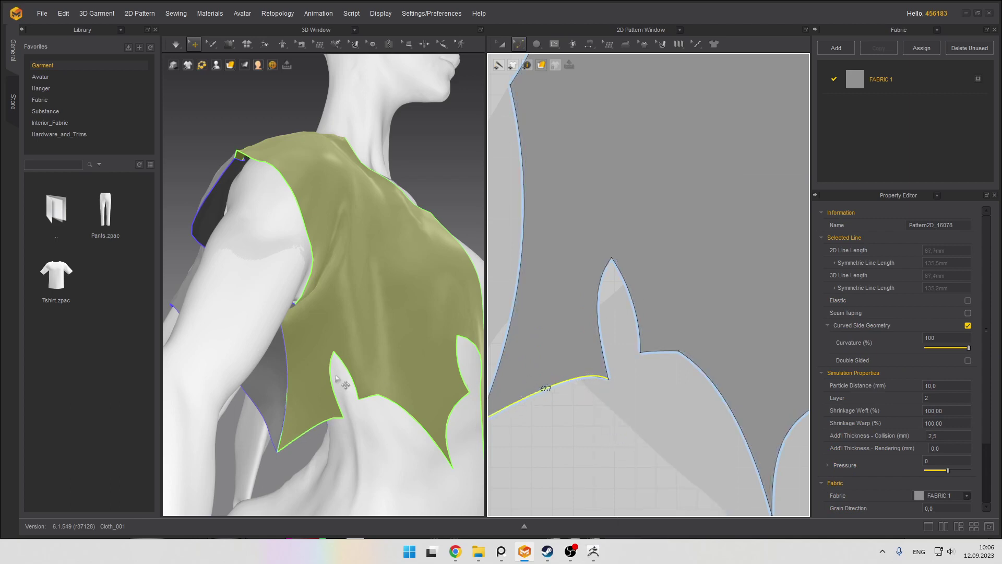
Inspect the garment from the front, then switch to ZBrush and examine the torn clothing on the part_05 sculpt as reference
right_click_drag(387, 362, 416, 226)
scroll(313, 295, "down", 2)
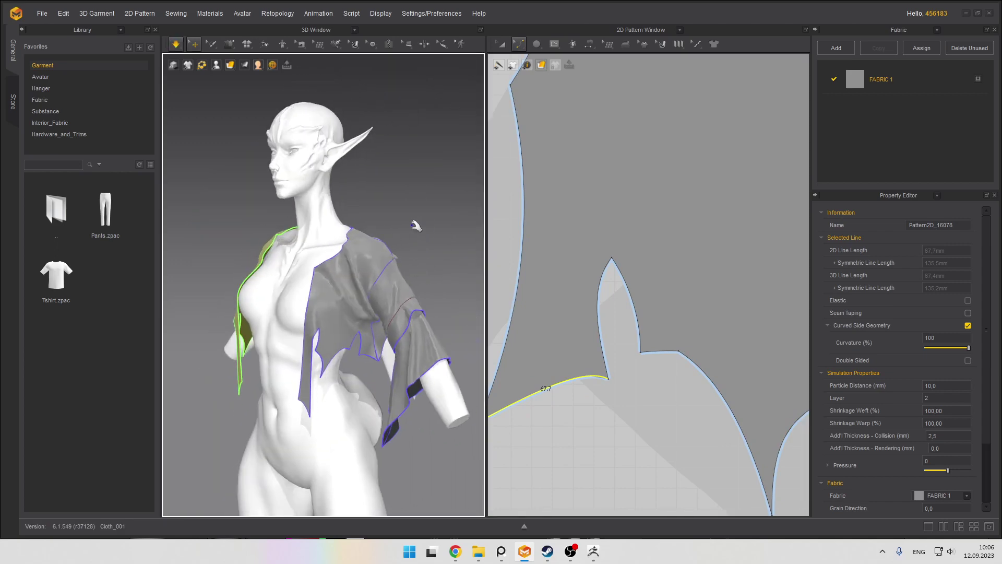
scroll(357, 290, "down", 3)
right_click_drag(357, 290, 372, 278)
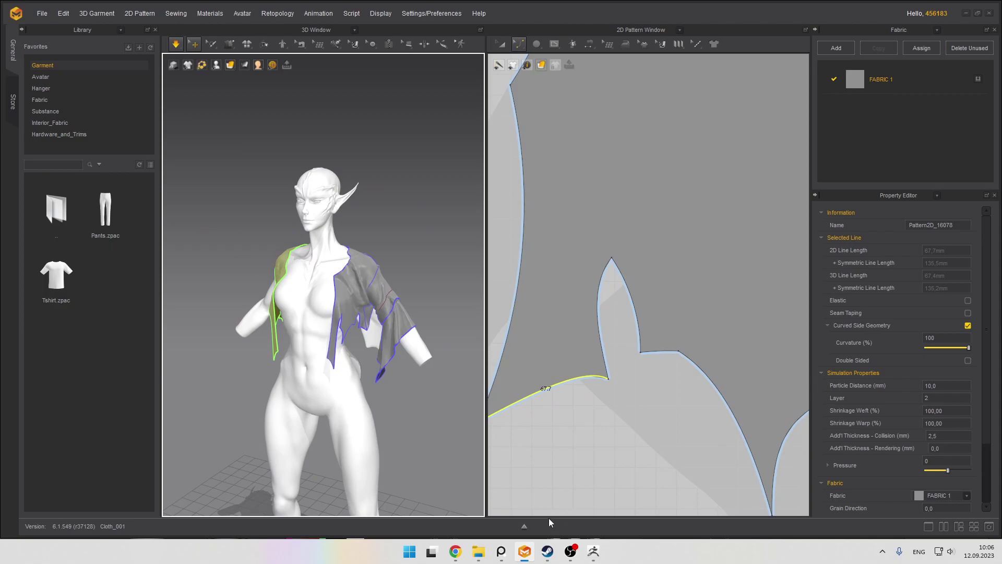
left_click(593, 551)
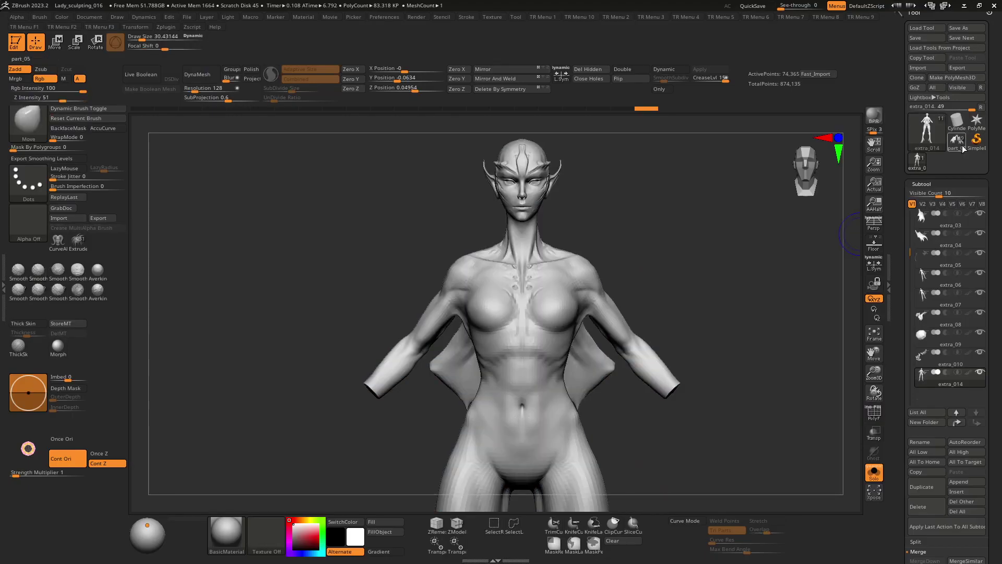
left_click(961, 146)
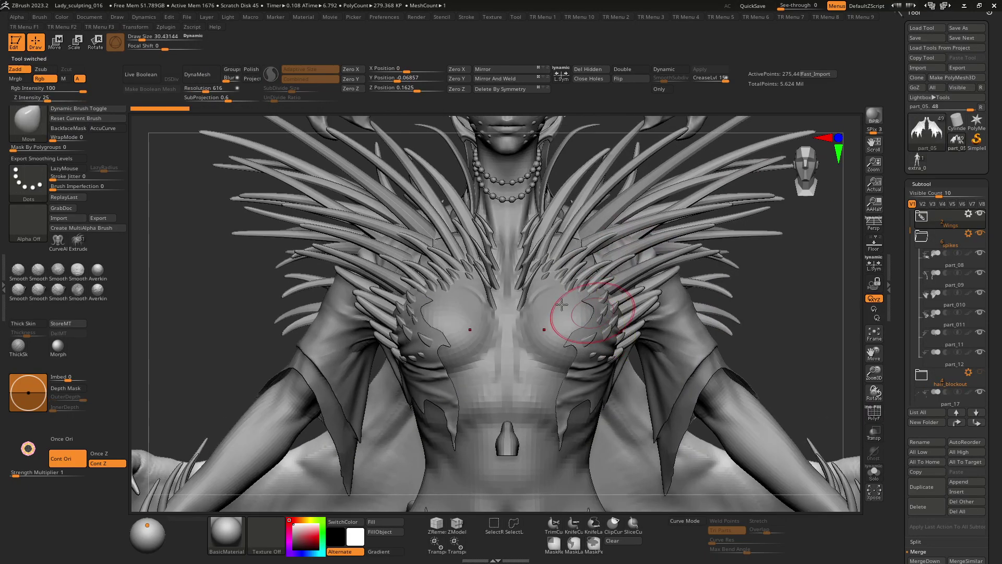
key("super")
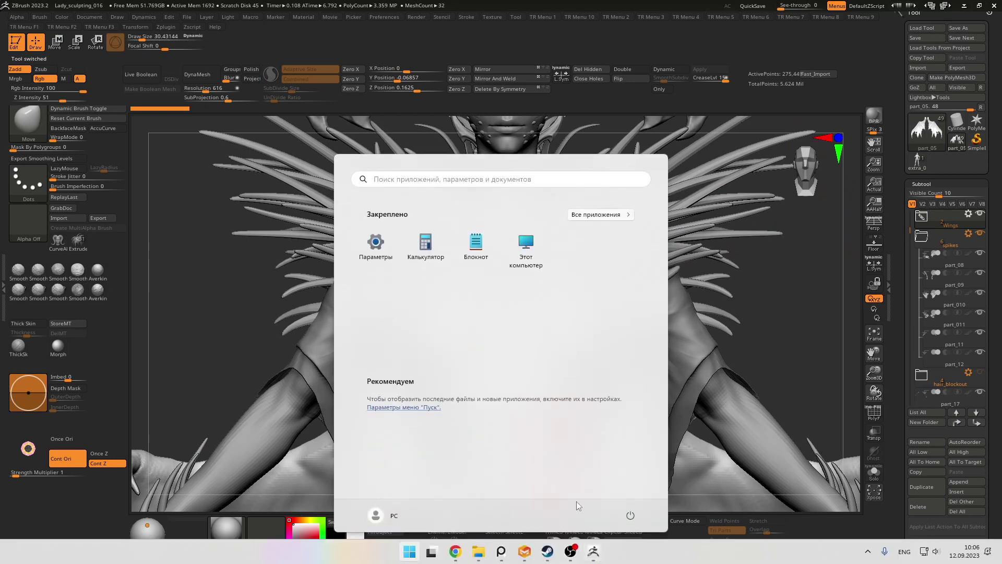
Return to Marvelous Designer and split the panel's straight front edge by length, 36.8 mm below the neckline corner
left_click(524, 551)
right_click_drag(360, 296, 388, 306)
scroll(626, 292, "up", 1)
scroll(600, 276, "down", 4)
middle_click_drag(592, 266, 605, 341)
left_click_drag(355, 280, 436, 280)
scroll(606, 282, "down", 2)
scroll(606, 282, "up", 6)
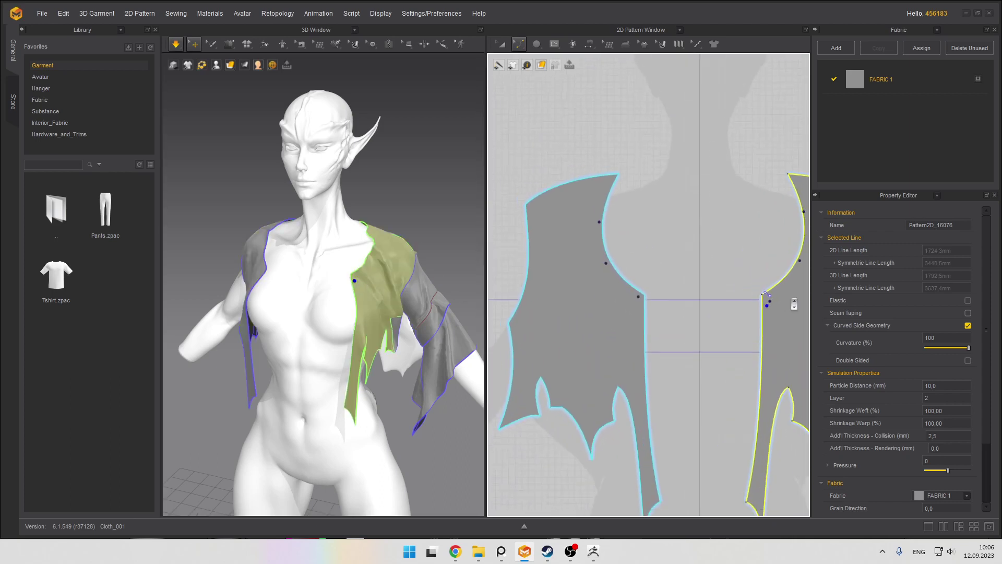
scroll(616, 281, "up", 2)
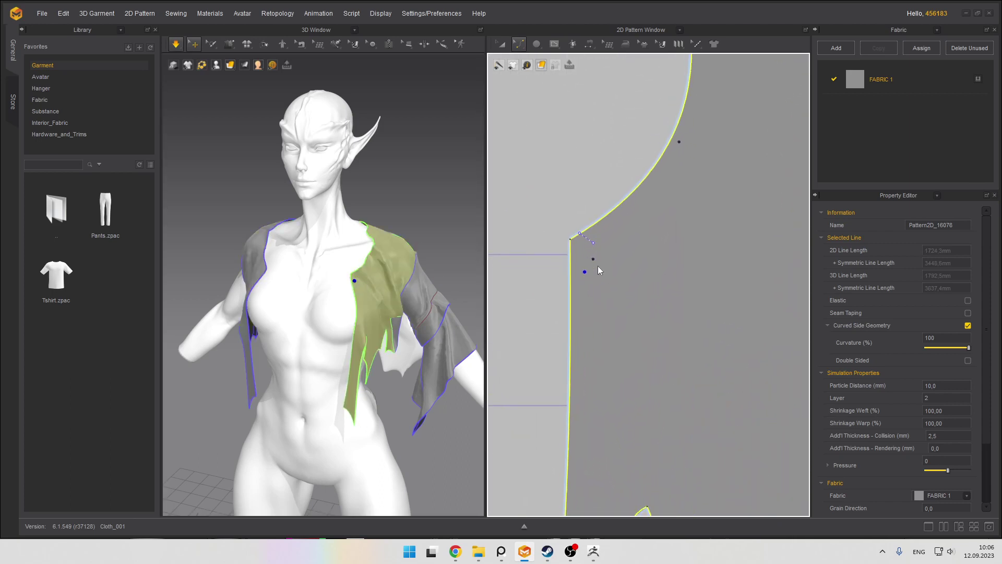
left_click(598, 286)
right_click(597, 282)
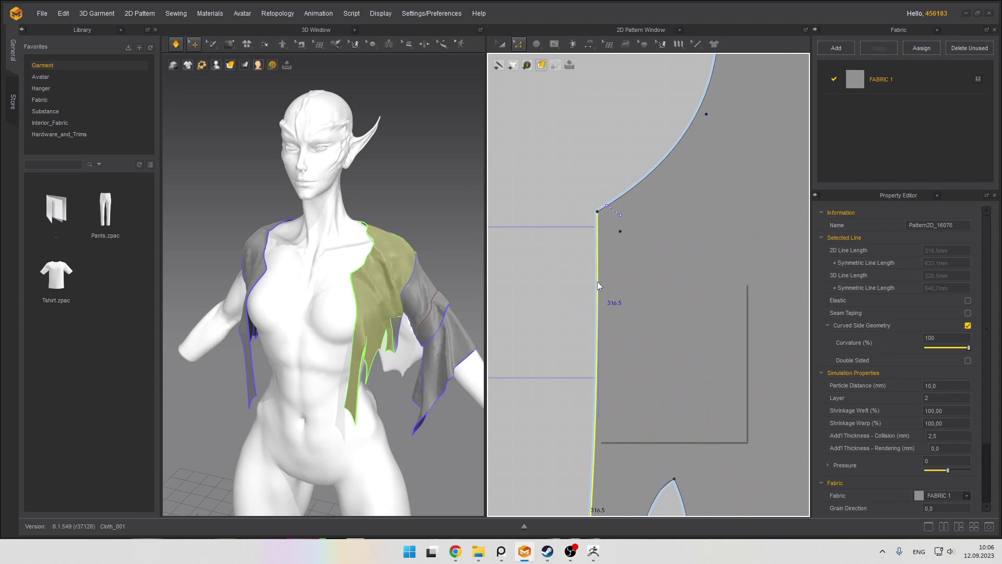
left_click(615, 347)
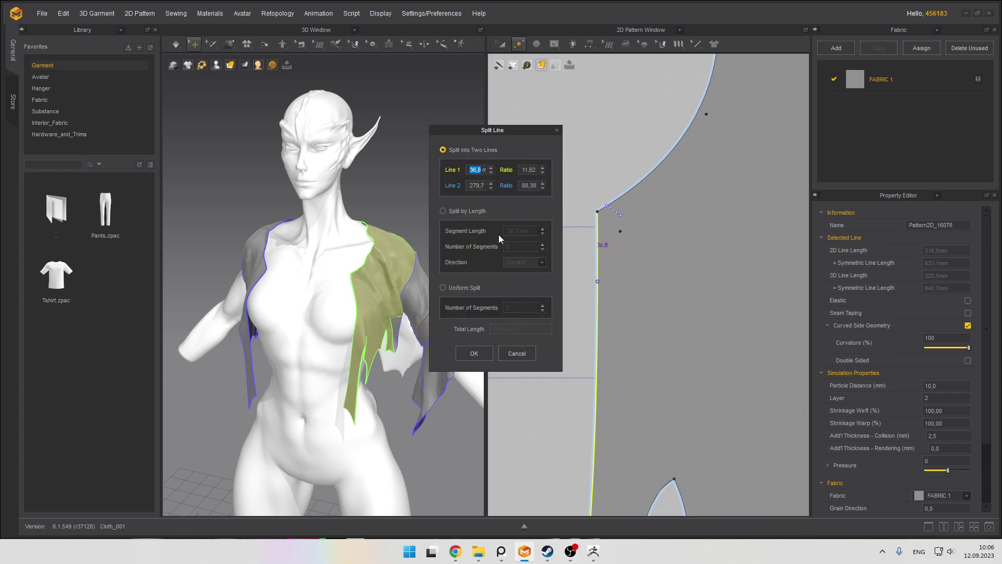
left_click(452, 211)
left_click(474, 353)
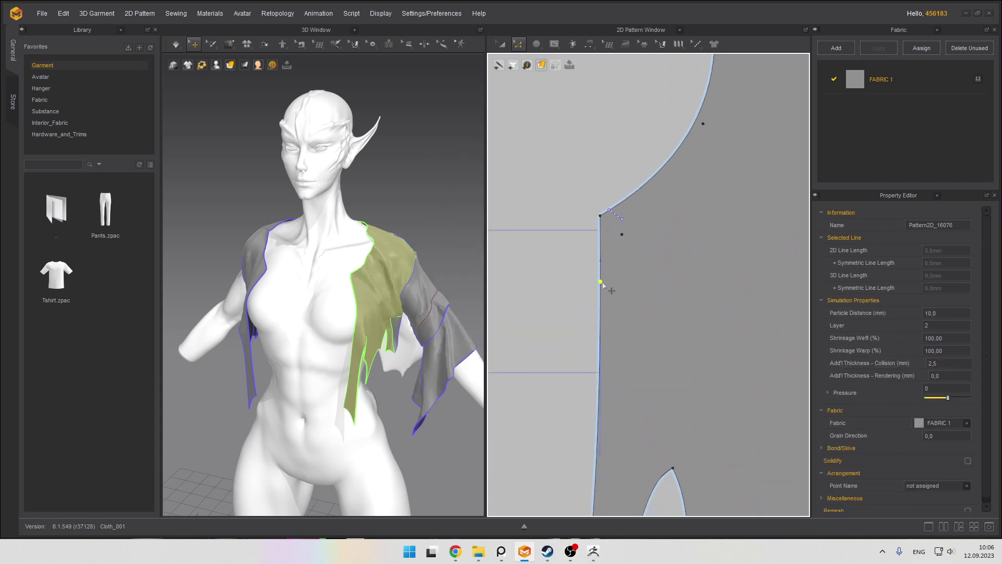
Split the 36.8 mm front-edge piece by length near its middle and pull the new point into the panel to form a notch
right_click(602, 256)
left_click(616, 321)
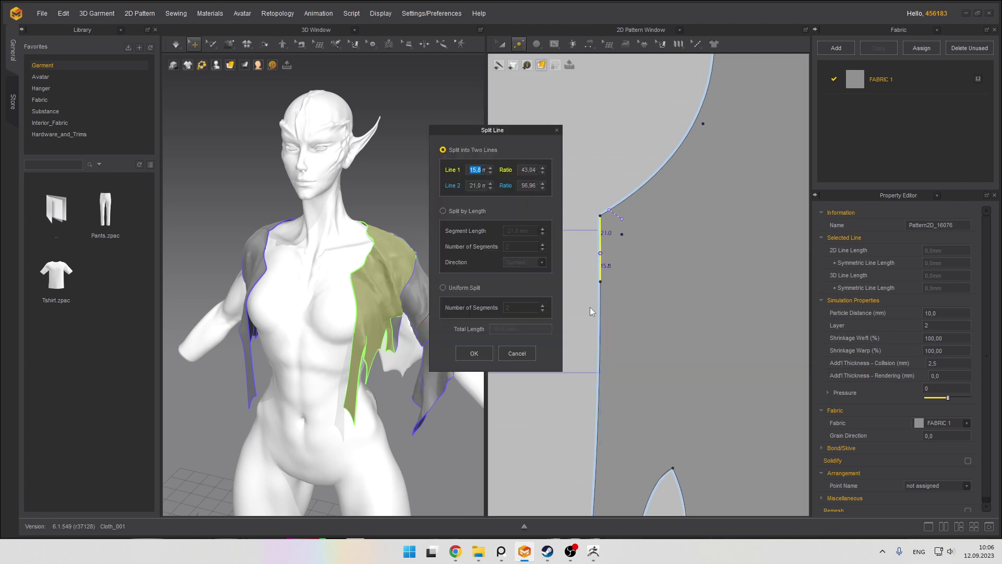
left_click(444, 212)
left_click(478, 354)
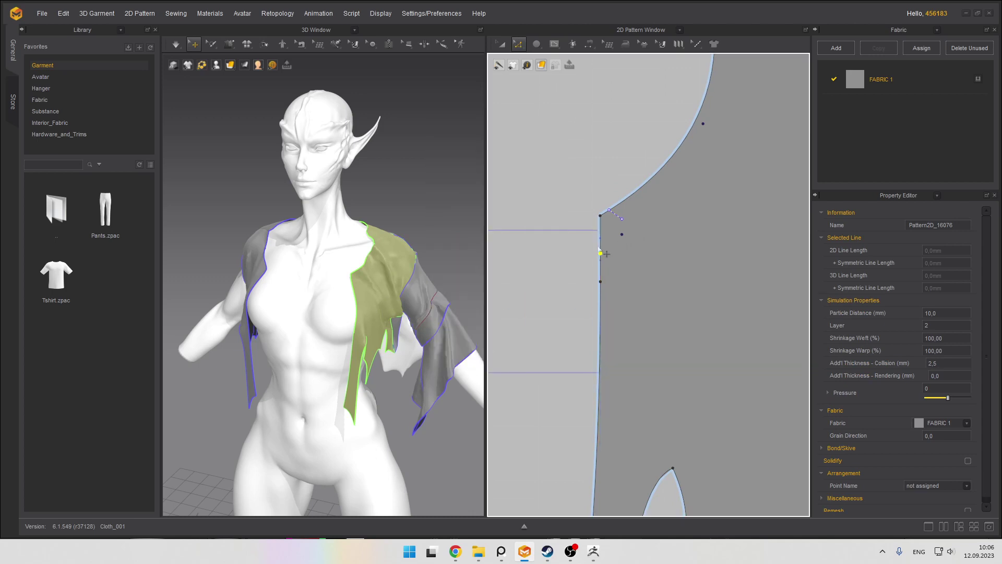
left_click_drag(600, 254, 636, 238)
Delete the curve points on both sides of the front notch, then pull its tip deeper and bow the sides outward
right_click(630, 234)
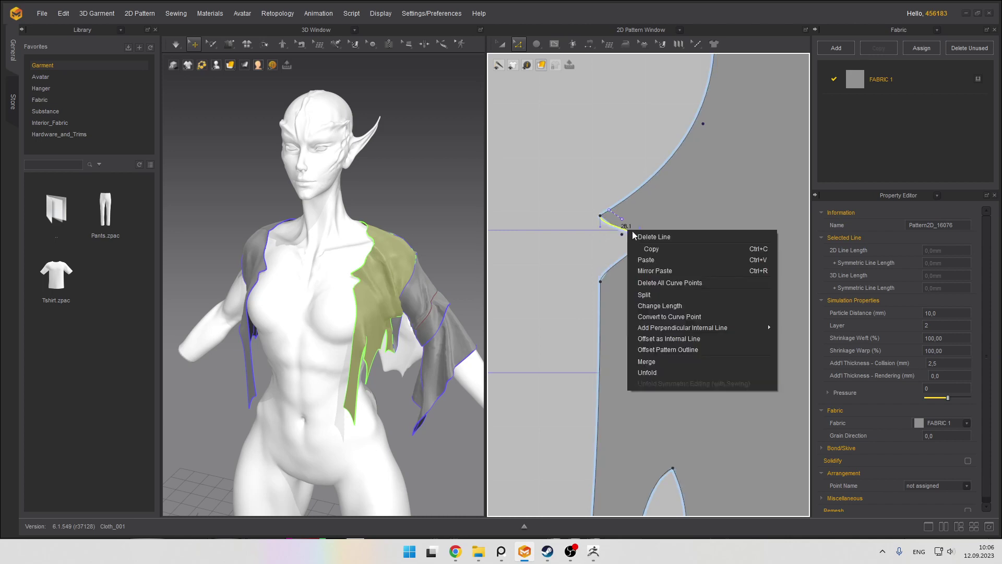
left_click(649, 282)
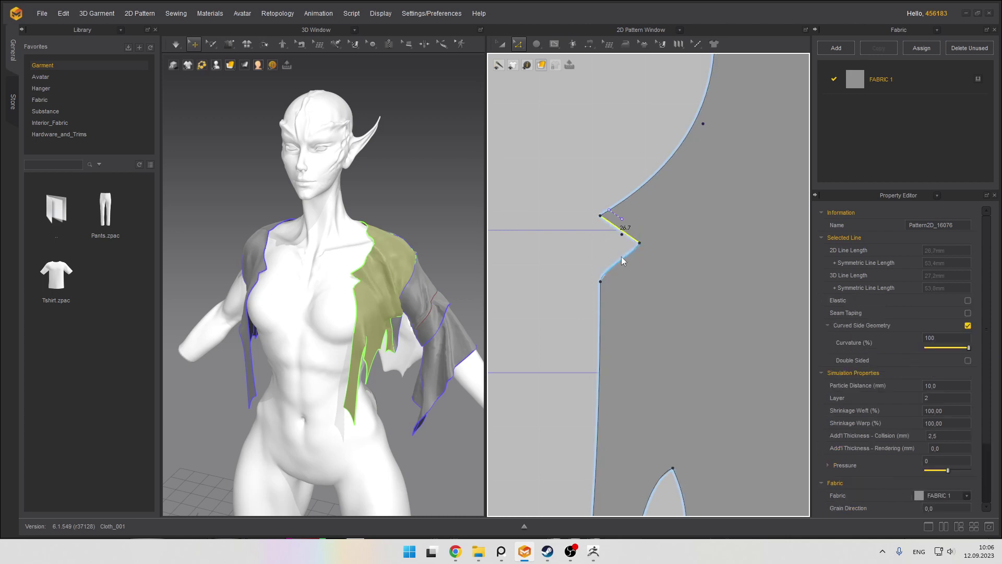
right_click(621, 257)
left_click(638, 306)
key("c")
left_click_drag(622, 261, 666, 242)
key("z")
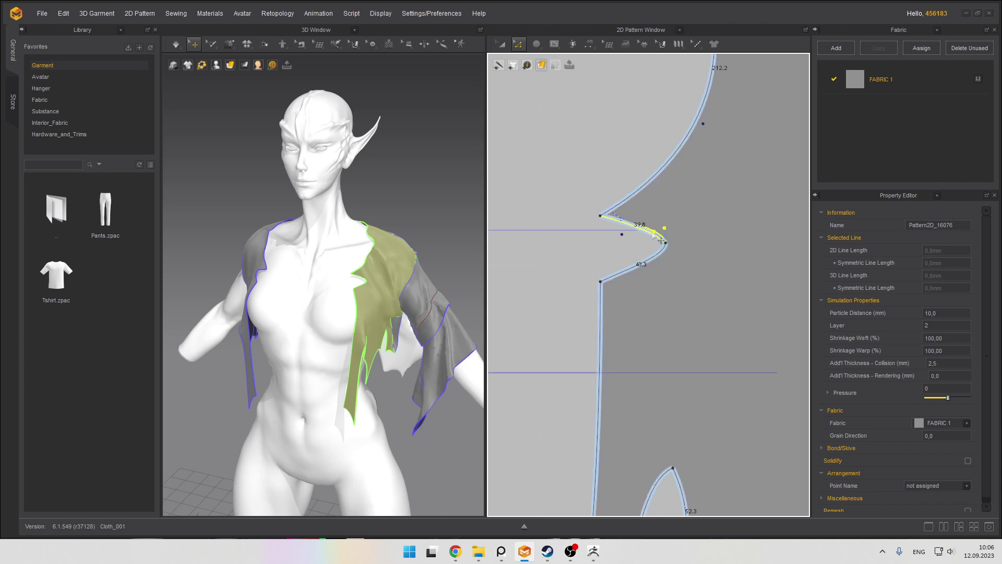
Simulate the garment, then refine the front notch's tip position and bow its lower side into a rounder curve
key("space")
scroll(384, 290, "down", 2)
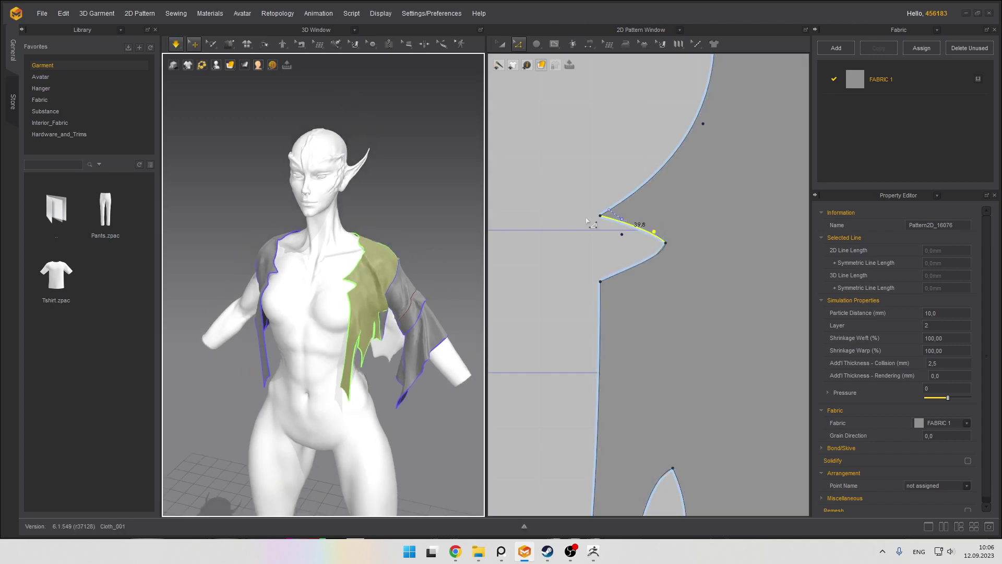
scroll(669, 246, "up", 1)
left_click_drag(667, 239, 658, 200)
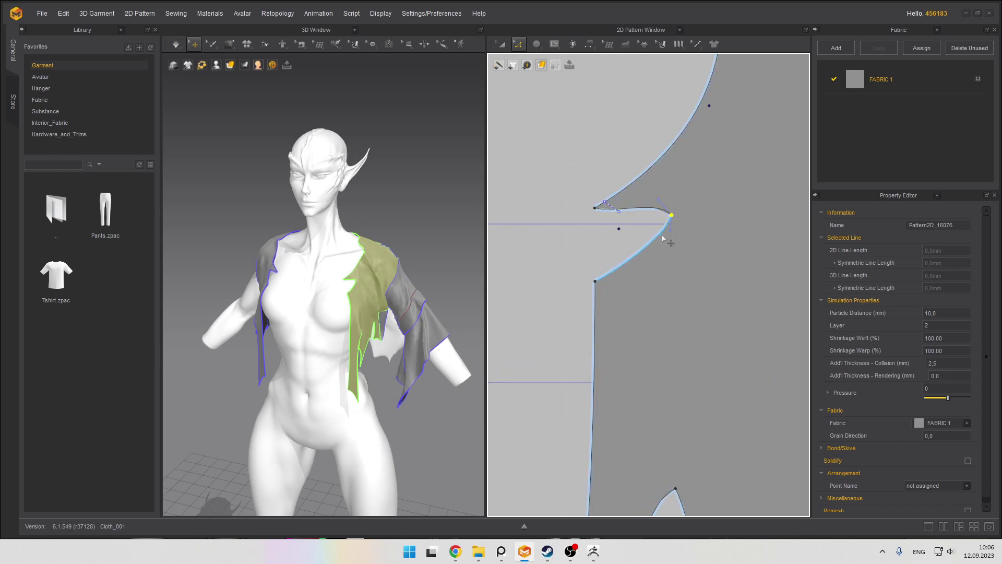
left_click_drag(663, 237, 661, 275)
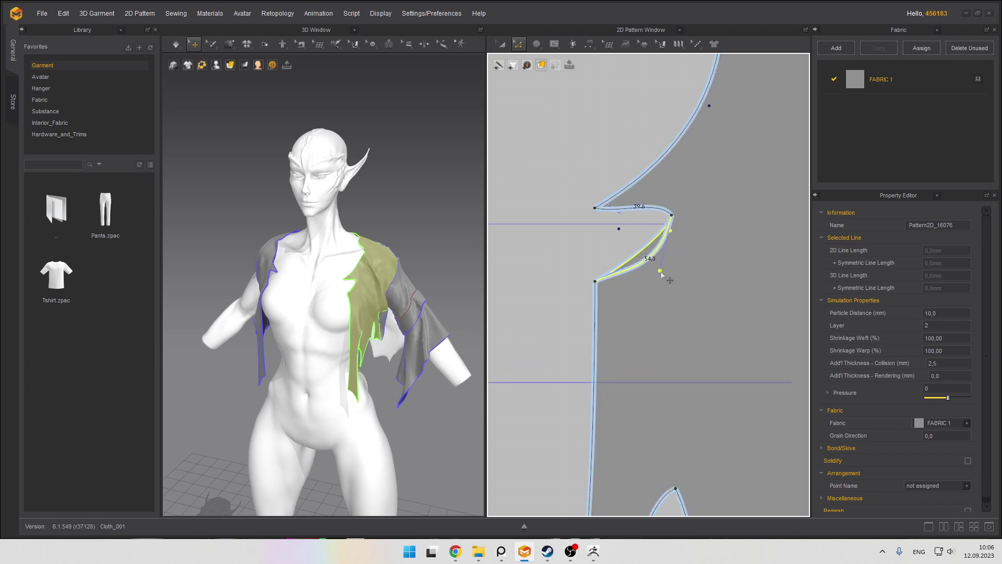
right_click_drag(384, 305, 349, 278)
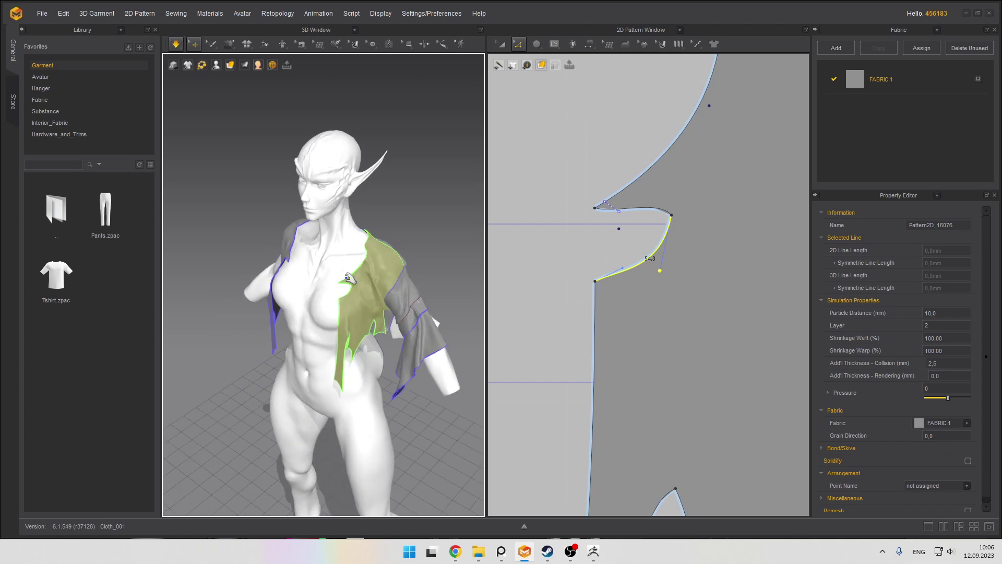
scroll(349, 277, "down", 3)
left_click_drag(671, 215, 667, 228)
Split the front edge below the notch by length at 20.5 mm with 2 segments
middle_click_drag(594, 284, 586, 253)
right_click(584, 290)
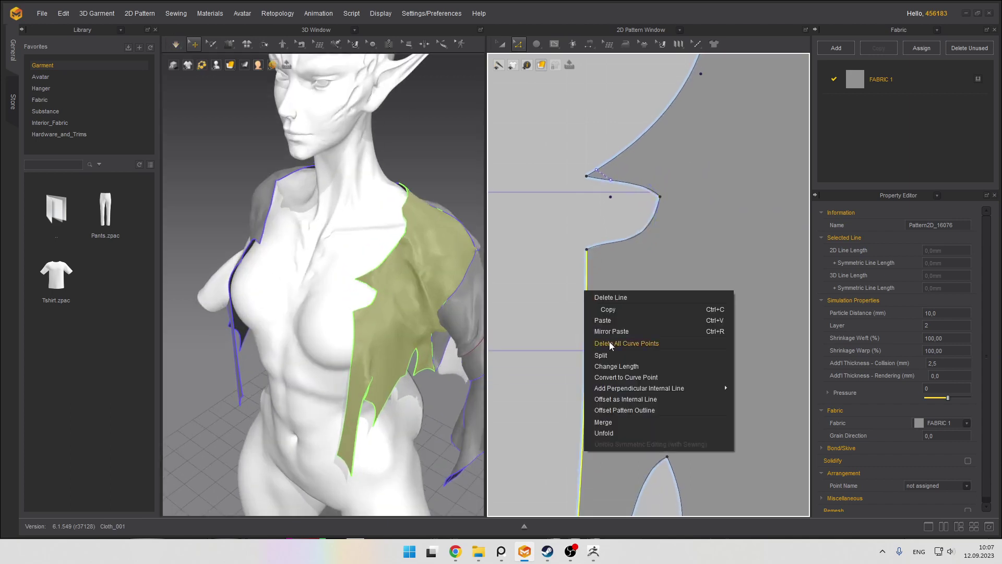
left_click(604, 355)
left_click(452, 212)
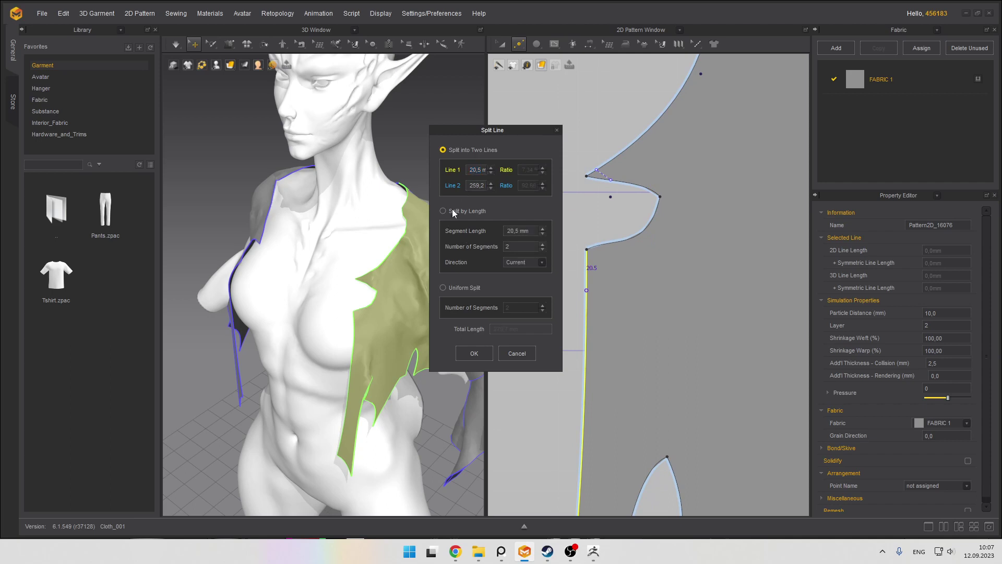
left_click(471, 355)
Split the remaining front edge by length at 8.1 mm with 2 segments and move the new point farther down and slightly outward
right_click_drag(609, 321, 600, 299)
right_click(577, 286)
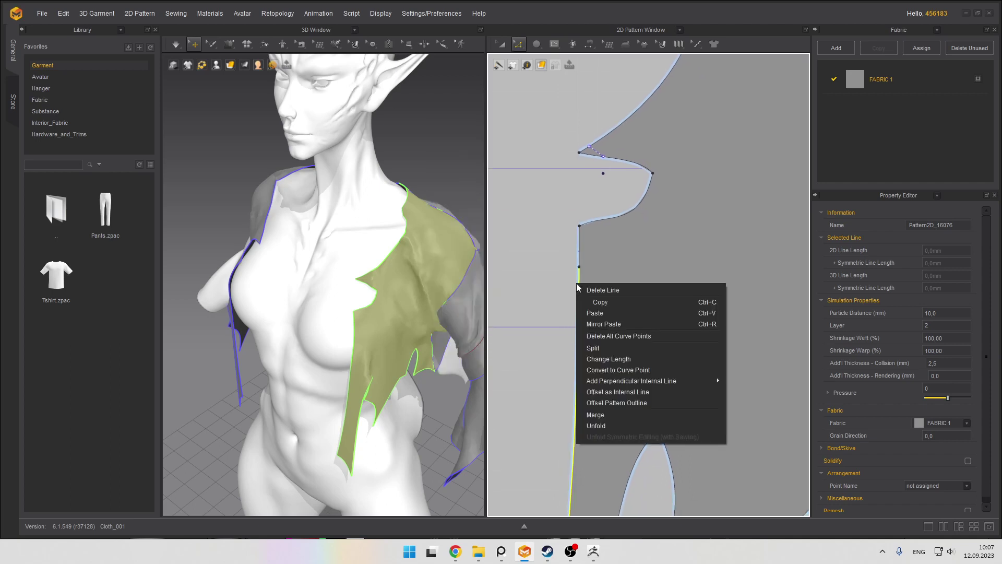
left_click(592, 349)
left_click(452, 211)
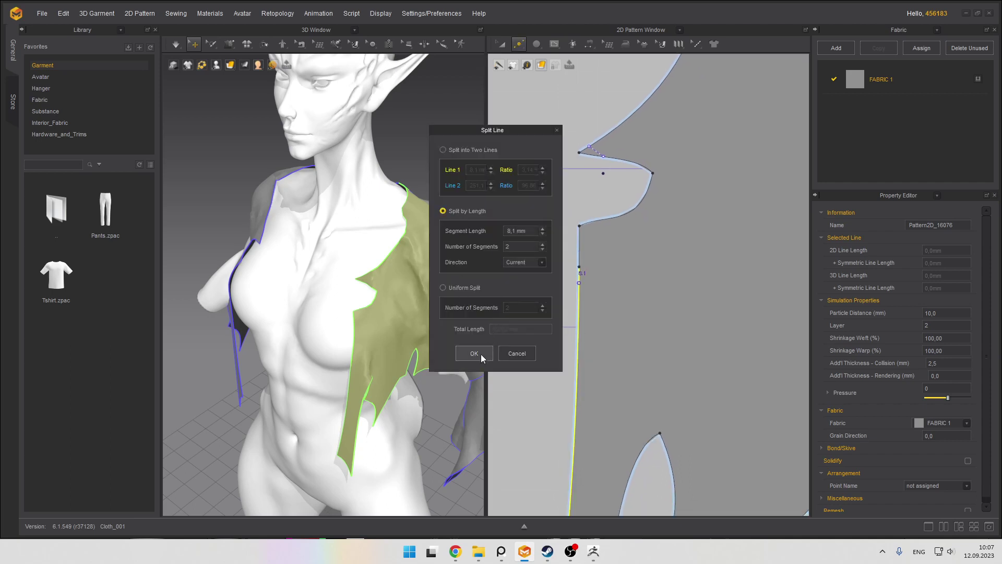
left_click(474, 353)
left_click_drag(578, 284, 567, 336)
Split the slanted front-edge piece into 16.6 mm and 18.6 mm lines and pull the new point inward as a second notch
right_click(576, 297)
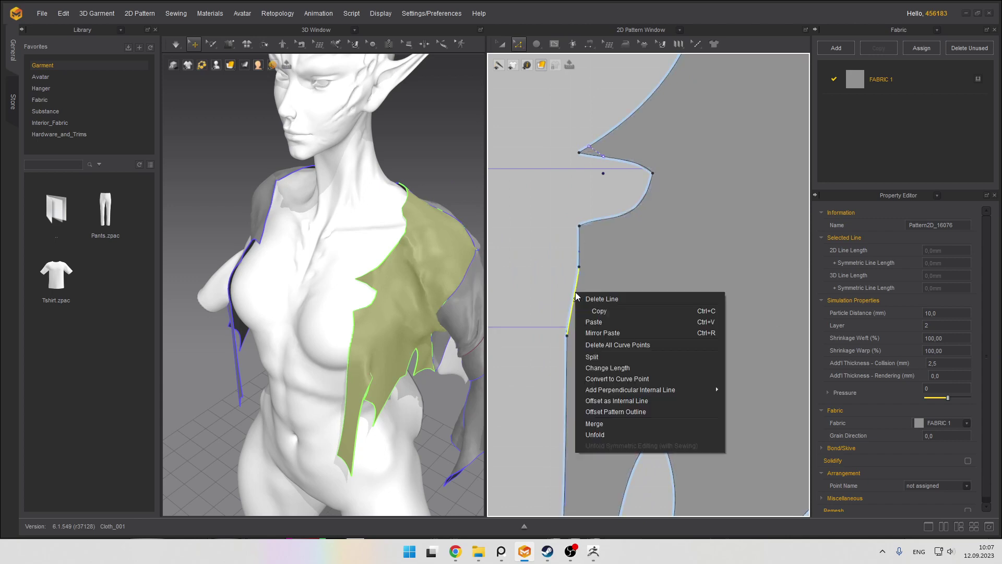
left_click(596, 356)
right_click(574, 303)
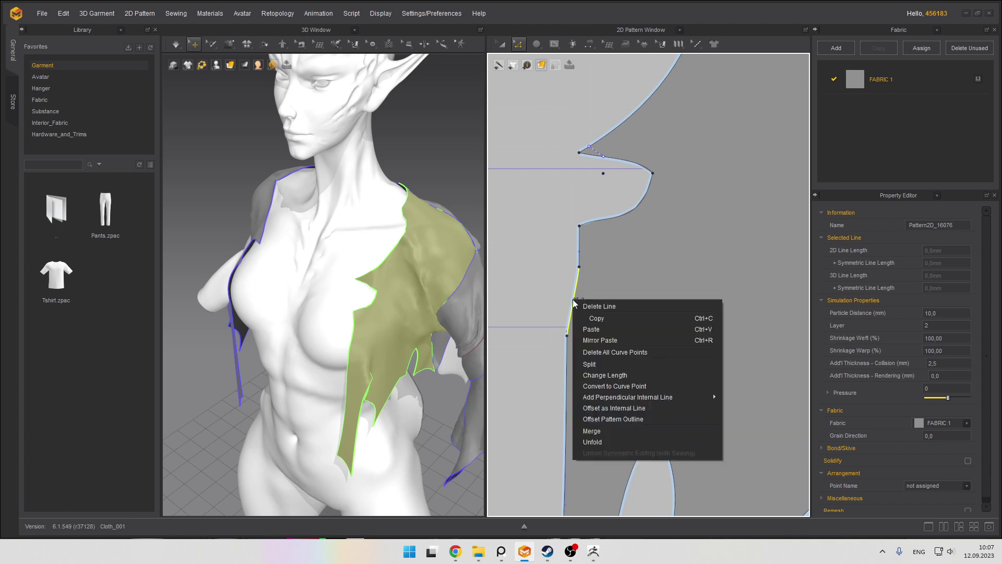
left_click(590, 364)
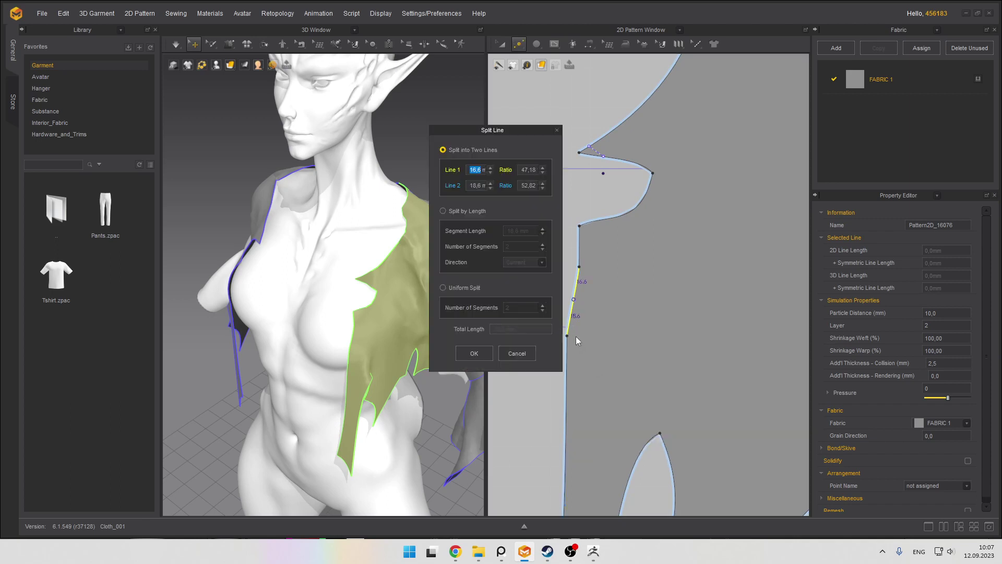
left_click(473, 353)
left_click_drag(574, 300, 638, 290)
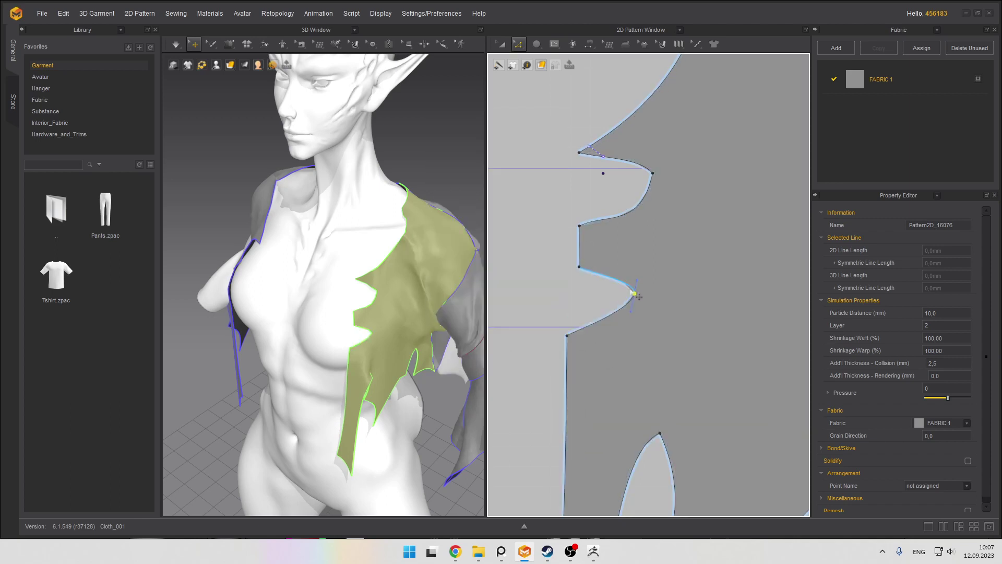
Delete all curve points from the upper and lower sides of the lower front-edge tooth
right_click(621, 280)
left_click(649, 331)
right_click(611, 308)
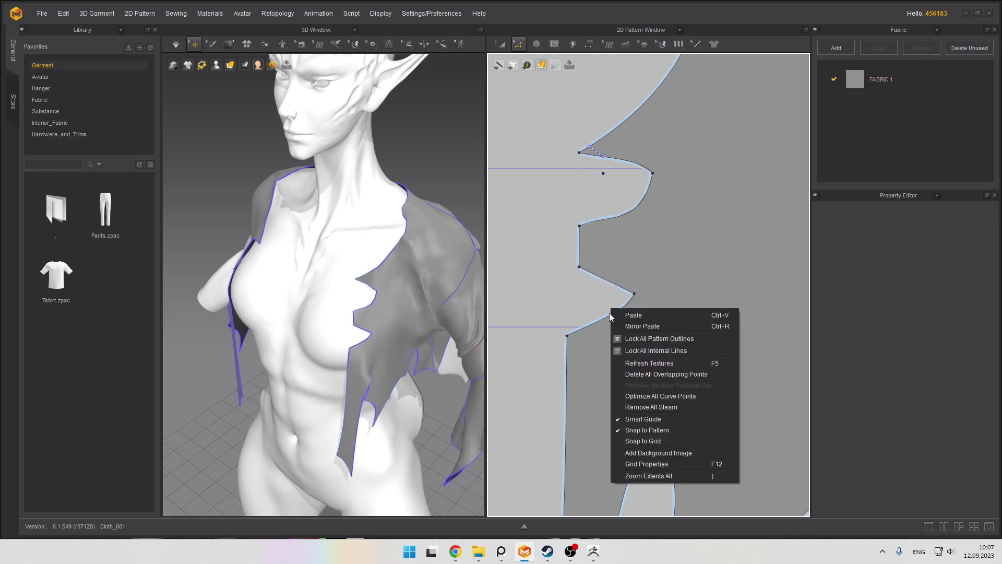
right_click(601, 317)
left_click(622, 370)
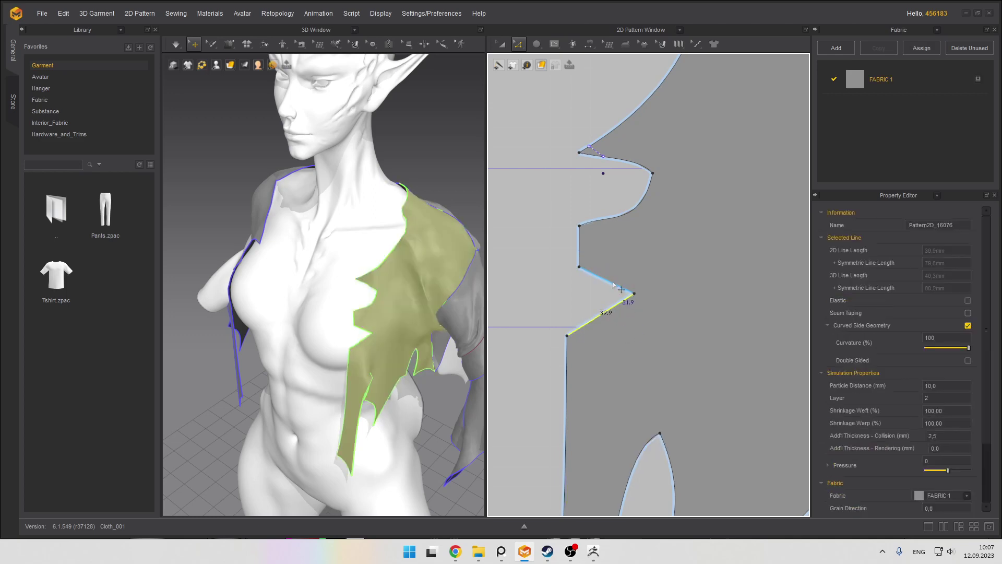
Pull the inner notch point above the lower tooth slightly inward and bow the edges on both sides of it
left_click_drag(612, 286, 561, 268)
key("z")
left_click(578, 266)
left_click(643, 303)
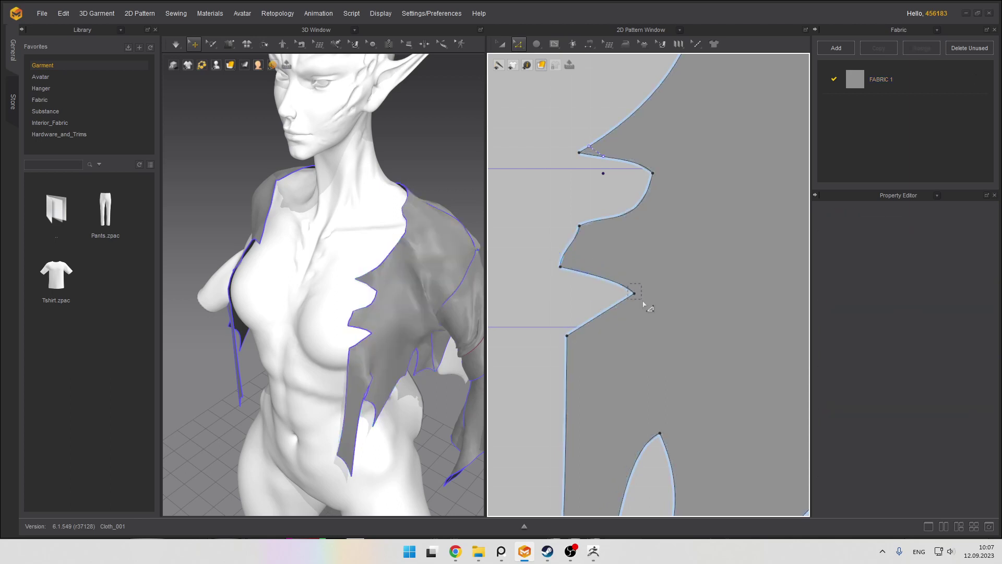
Bow the lower tooth's underside outward, then raise its tip and pull the inner notch point farther inward to deepen the cut
left_click(620, 303)
key("c")
left_click_drag(619, 303, 630, 276)
key("z")
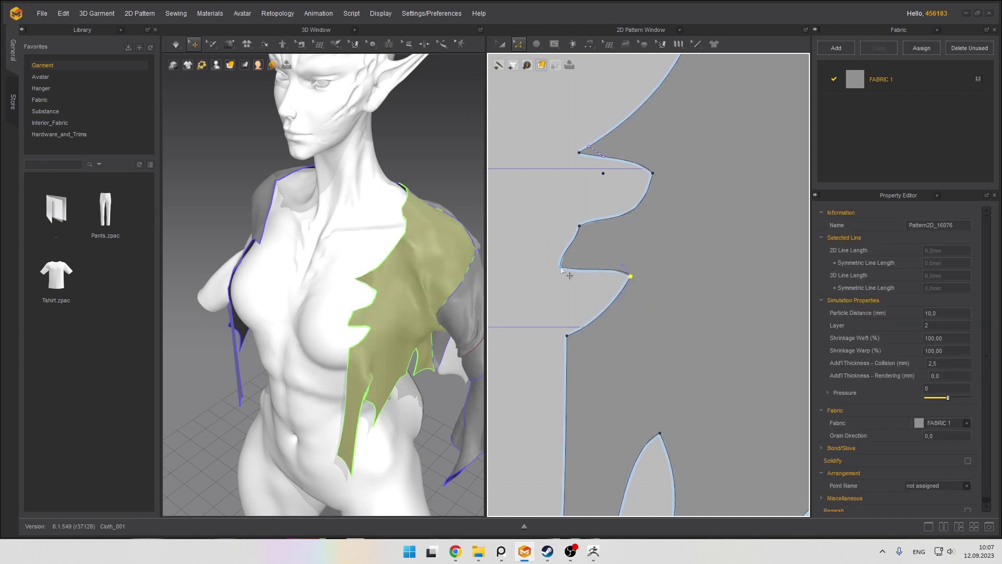
left_click_drag(561, 268, 543, 276)
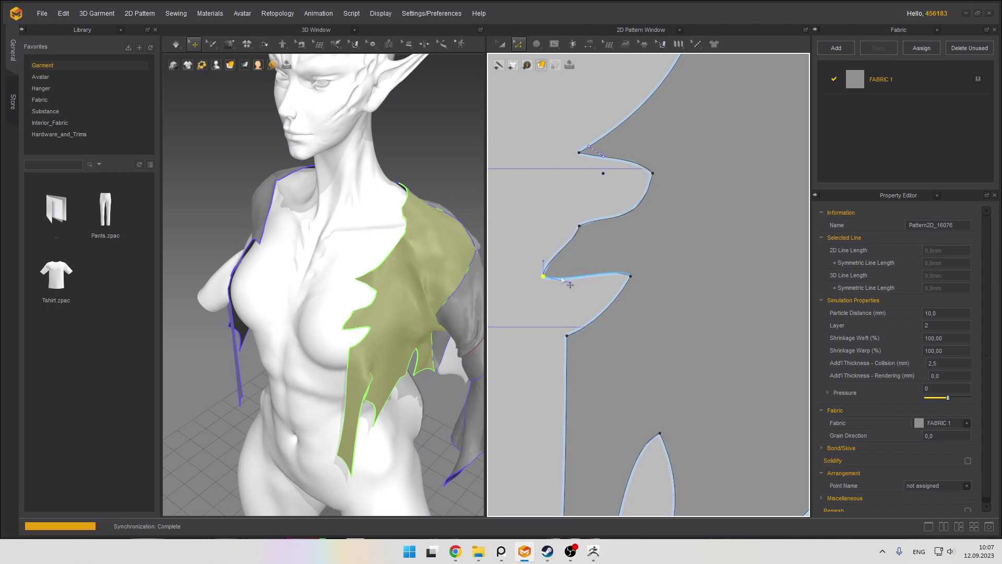
Simulate the garment so the reshaped front notches drape over the avatar's chest
scroll(339, 269, "down", 2)
right_click_drag(340, 268, 362, 291)
scroll(362, 291, "up", 4)
key("space")
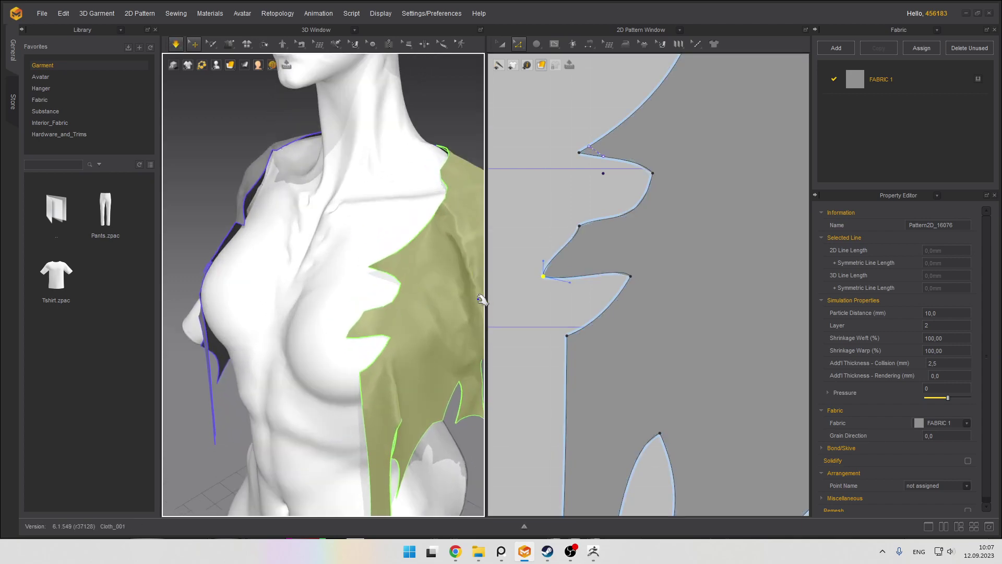
scroll(324, 258, "down", 4)
key("space")
right_click_drag(298, 242, 288, 214)
key("space")
key("space")
scroll(363, 299, "up", 4)
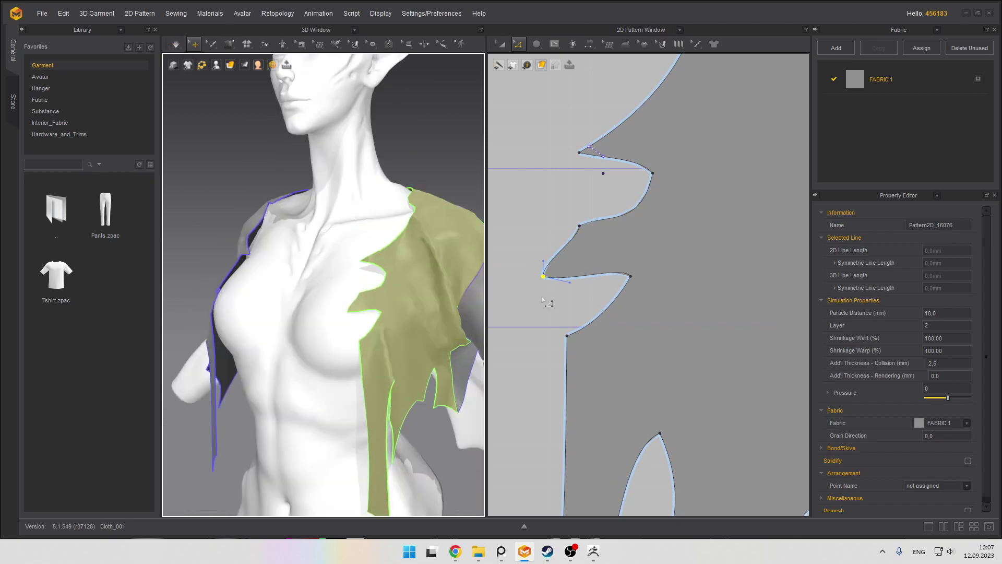
Delete the point between the upper tooth's tip and the deep notch, and bow the merged line inward into one smooth curve
left_click(579, 226)
right_click(580, 225)
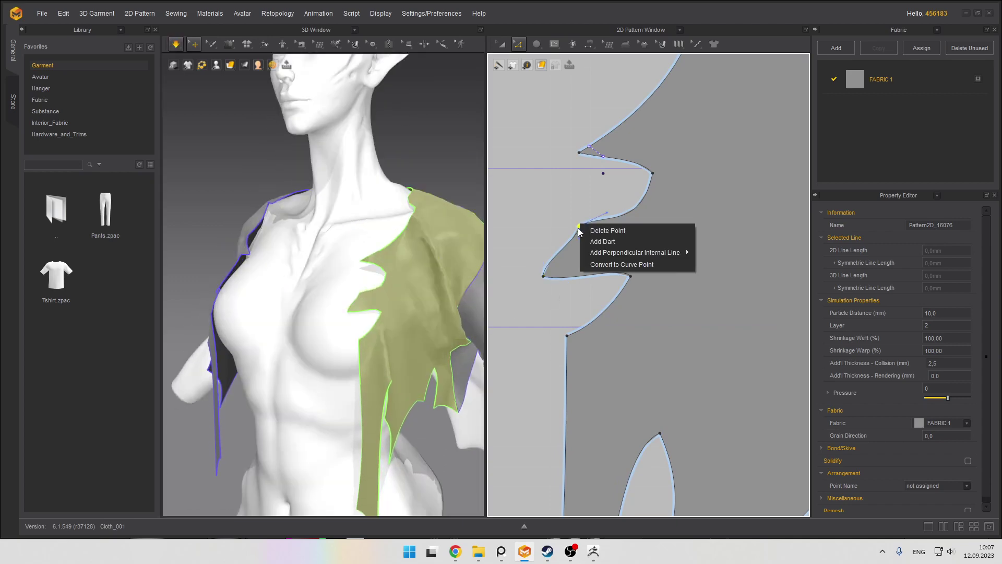
left_click(608, 230)
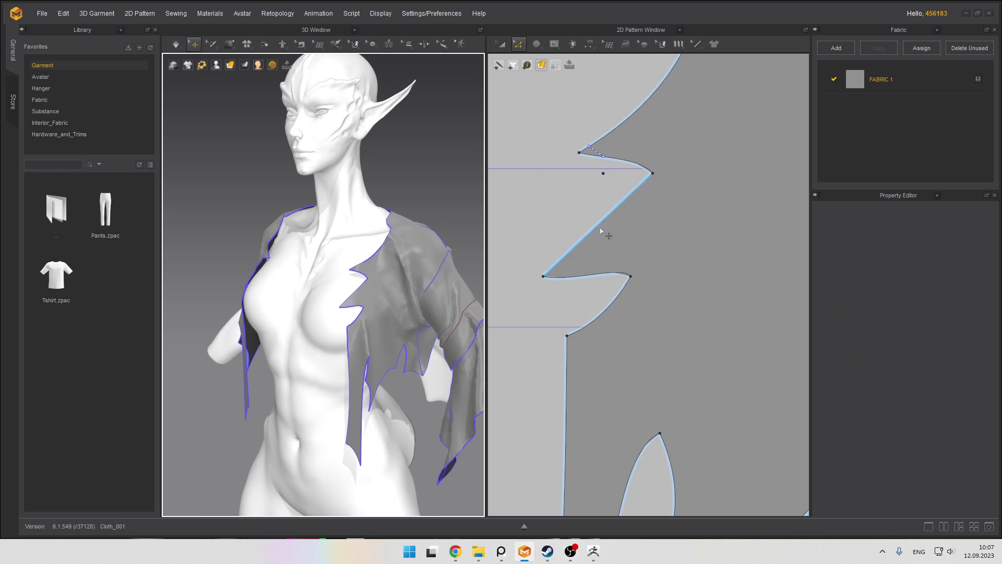
mouse_move(601, 231)
left_mouse_down()
mouse_move(572, 236)
mouse_move(591, 220)
left_mouse_up()
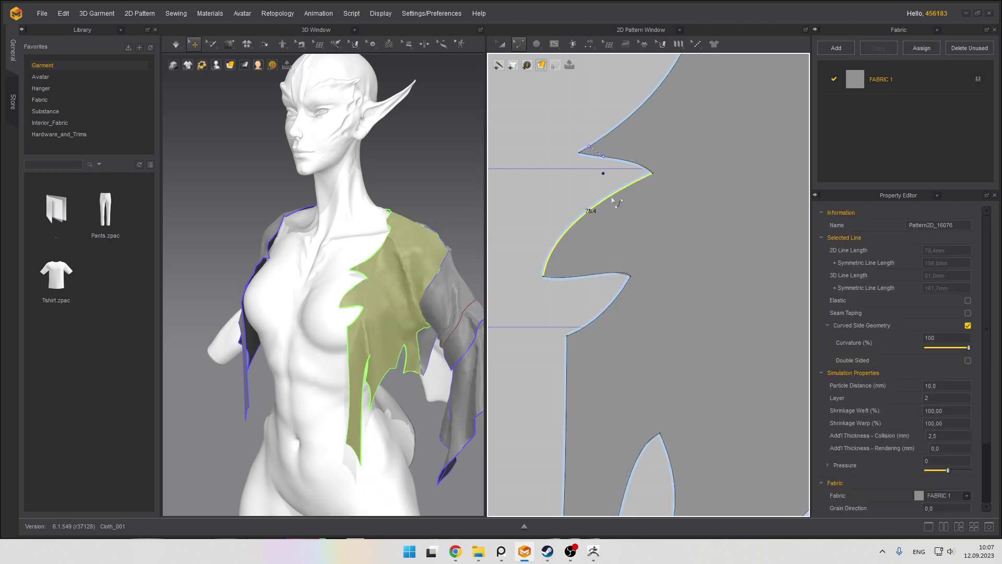
Open the line options for splitting the curved edge between the upper tooth's tip and the deep notch
right_click(609, 198)
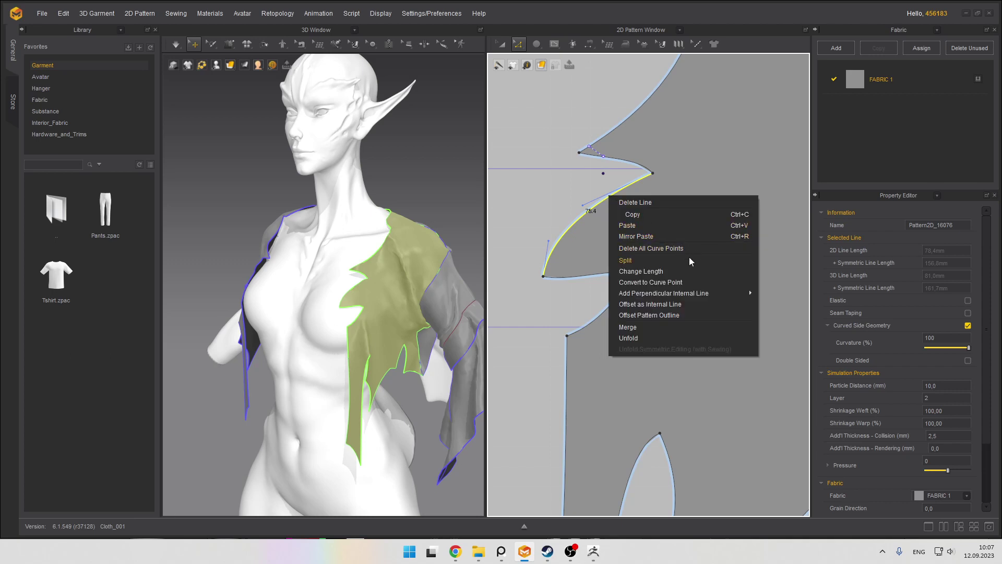
Reshape the curved edge between the front panel's upper tear point and the notch below, straightening it with a tighter bend at the notch
left_click(649, 271)
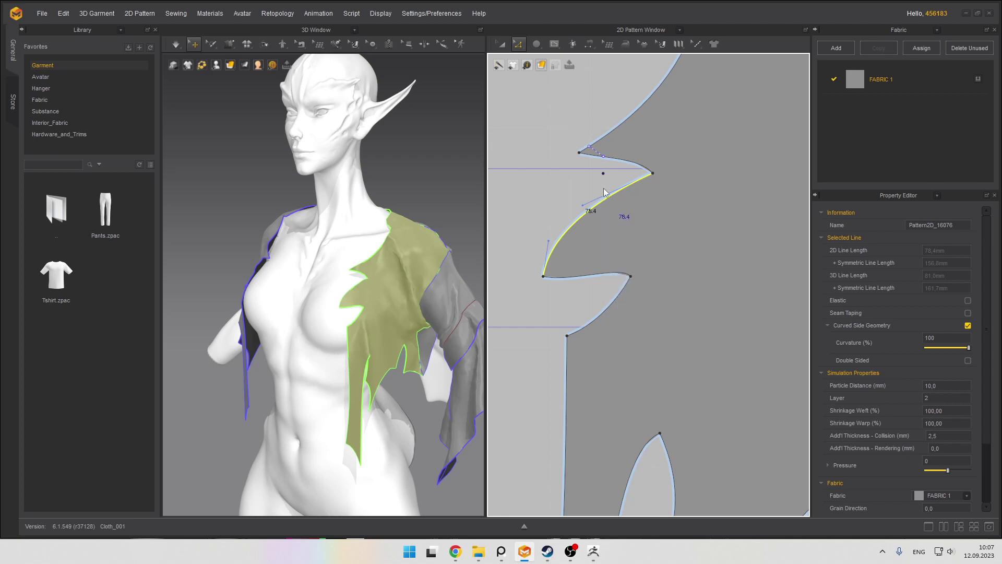
left_click_drag(605, 192, 583, 208)
left_click(541, 243)
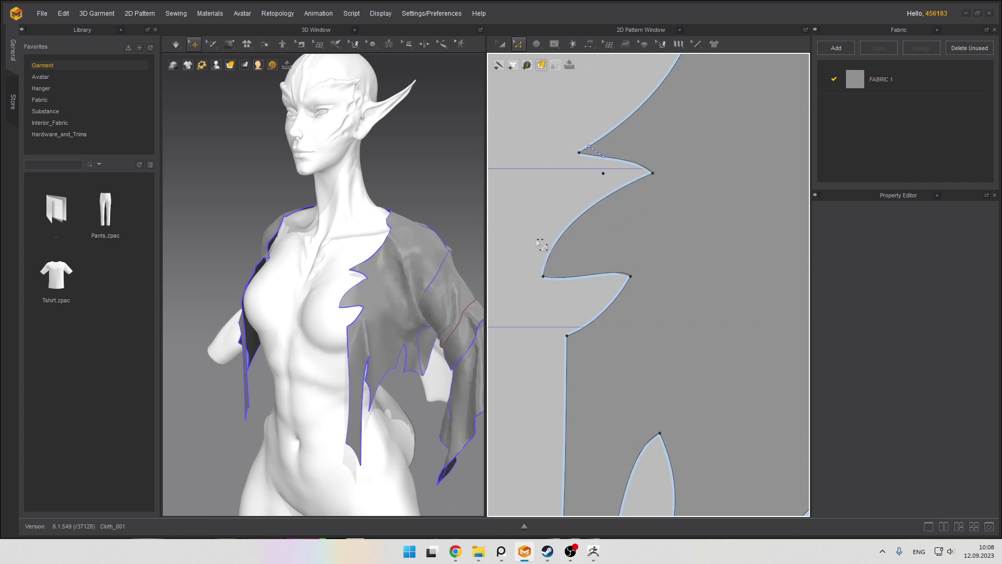
left_click_drag(535, 272, 550, 288)
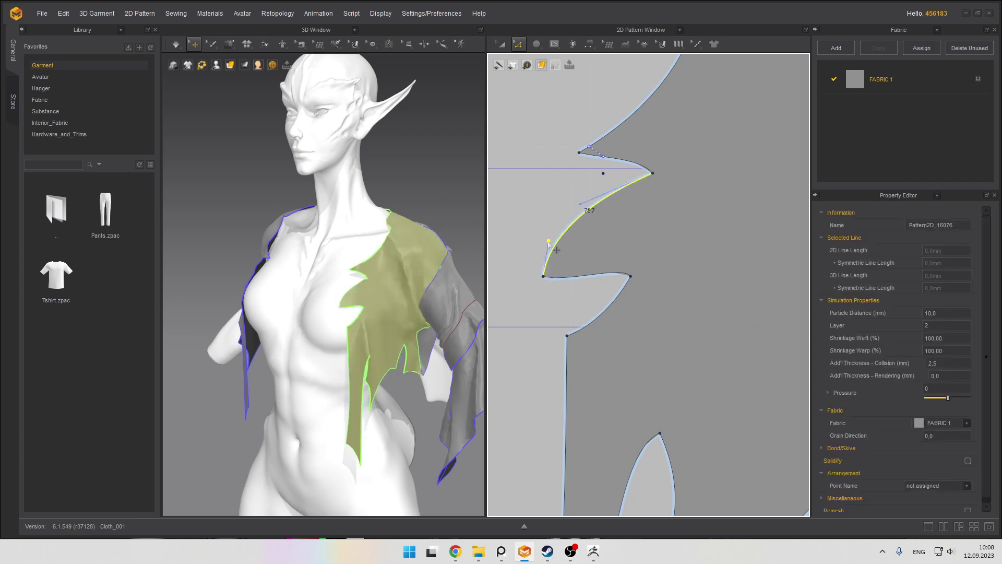
left_click_drag(548, 241, 535, 239)
left_click_drag(587, 211, 595, 219)
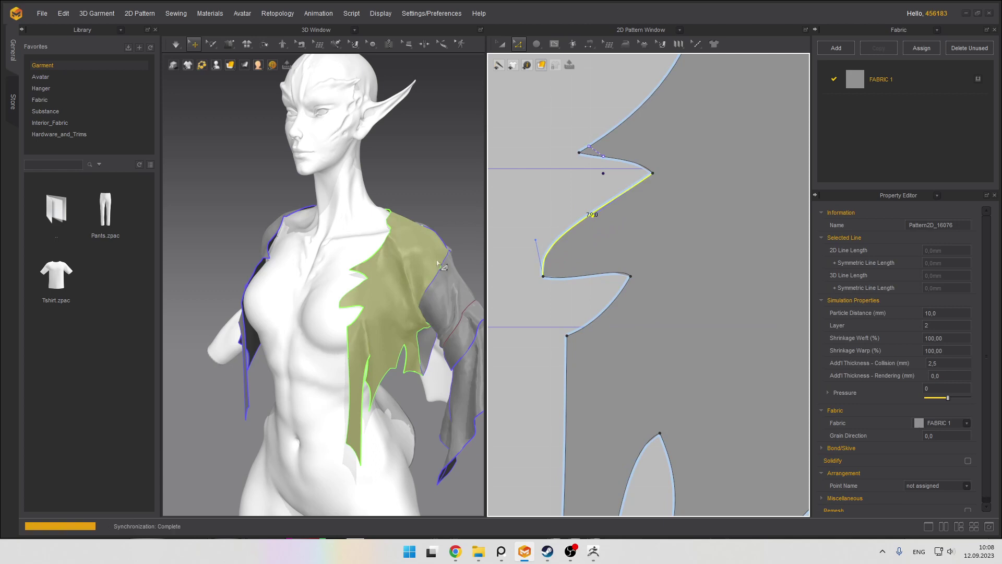
left_click(579, 277)
Split the long straight front edge into lines of 24.7 mm and 199.5 mm, and shift the new point inward and down
scroll(570, 259, "down", 1)
middle_click_drag(570, 260, 581, 190)
left_click(578, 301)
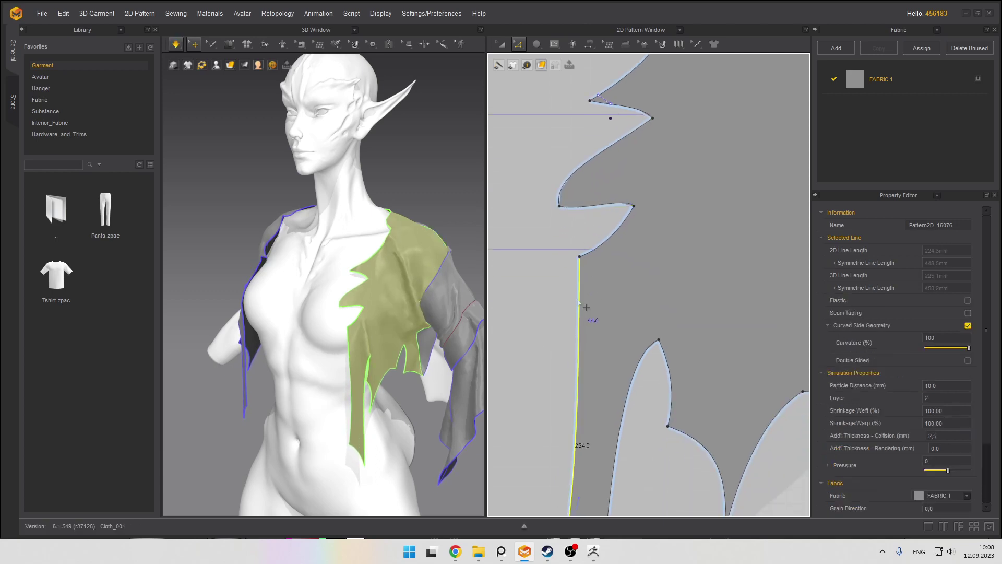
right_click(578, 303)
left_click(595, 364)
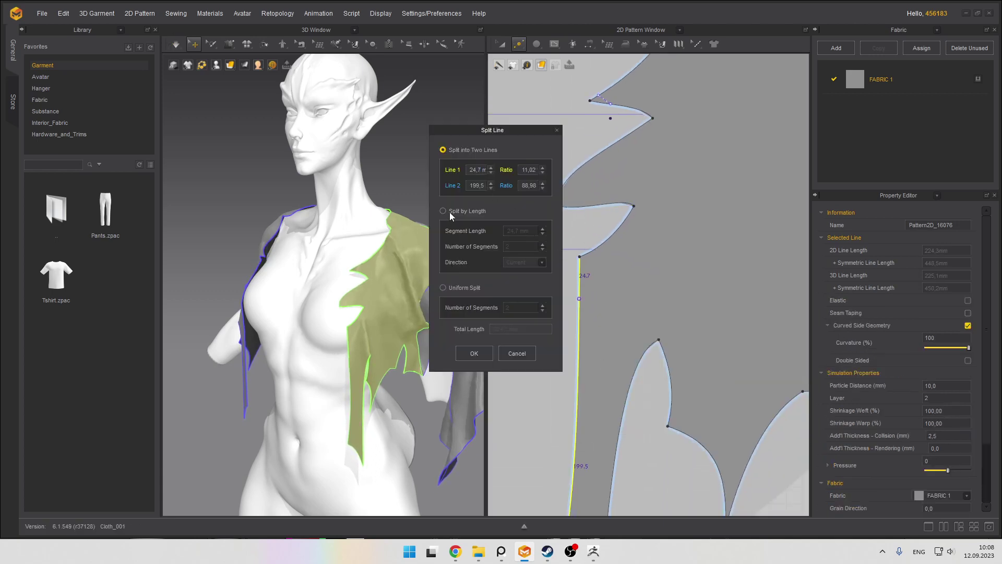
left_click(472, 354)
scroll(600, 309, "up", 1)
mouse_move(578, 300)
left_mouse_down()
mouse_move(574, 320)
mouse_move(574, 304)
left_mouse_up()
right_click(568, 315)
key("ctrl+z")
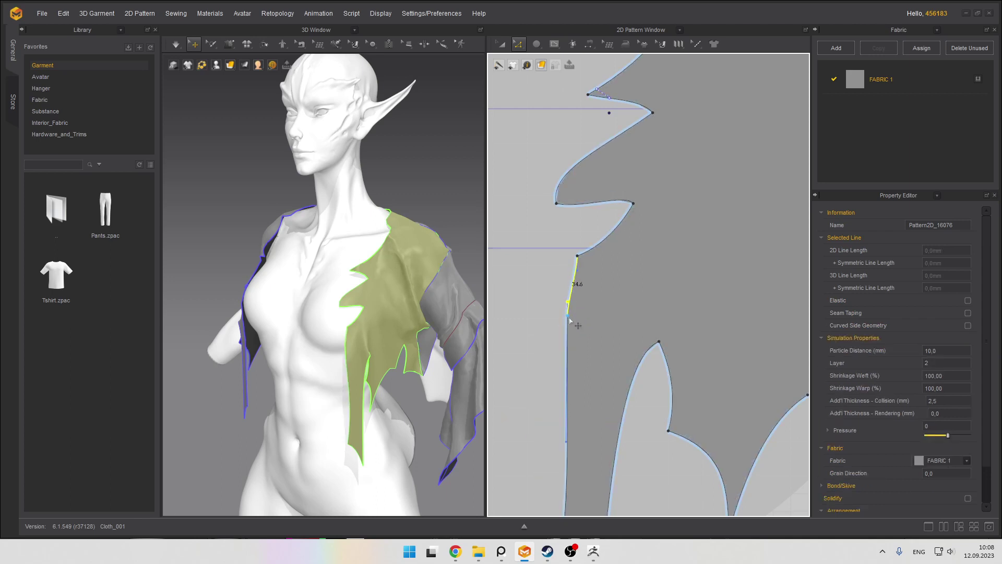
Split the short slanted segment by length into two segments at 17.9 mm, and pull the new point outward into a tear tooth
right_click(573, 291)
left_click(589, 329)
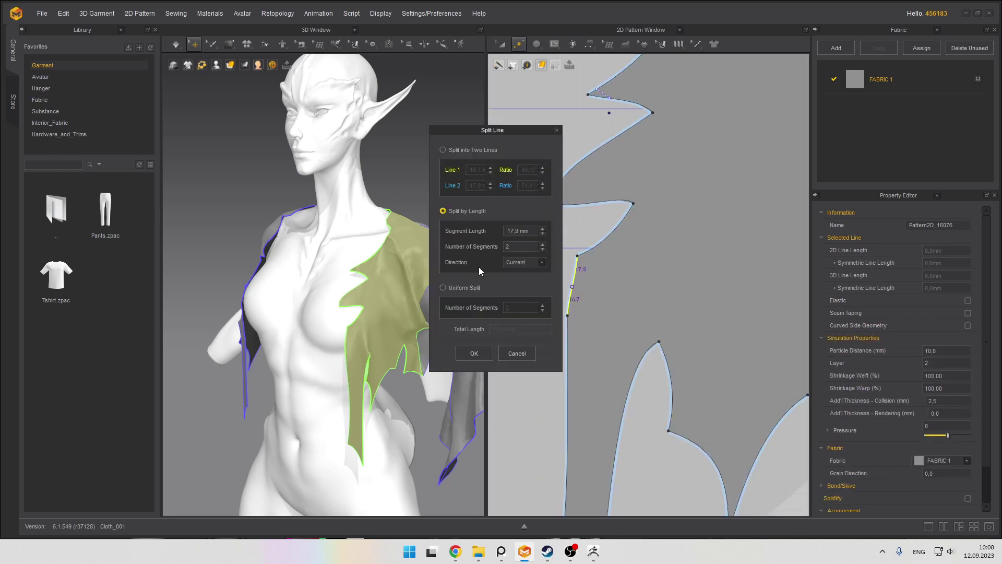
left_click(474, 353)
left_click_drag(572, 286, 606, 279)
scroll(402, 306, "up", 2)
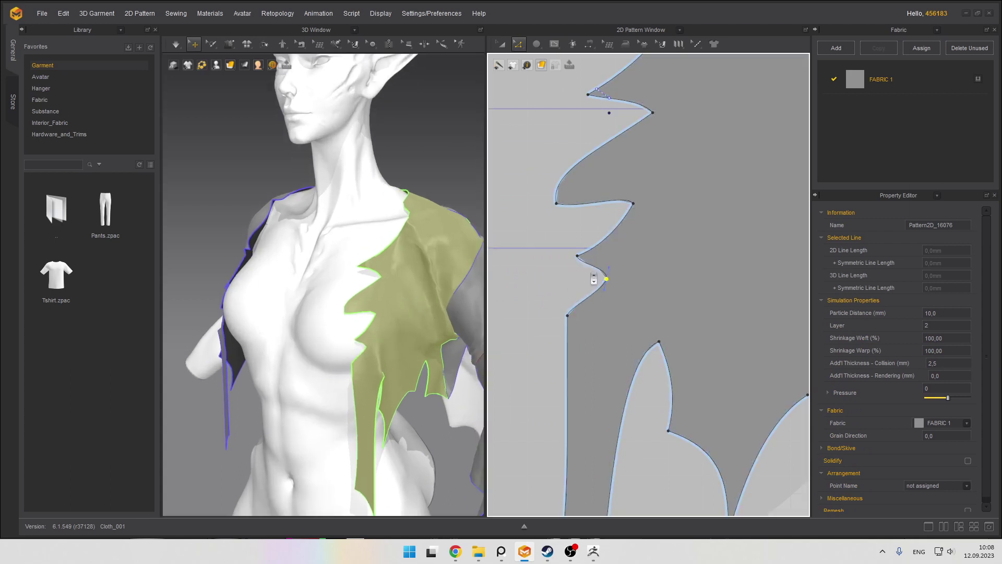
Bend the lower and upper edges of the new tear tooth into smooth outward curves
right_click(599, 271)
left_click(646, 315)
right_click(603, 299)
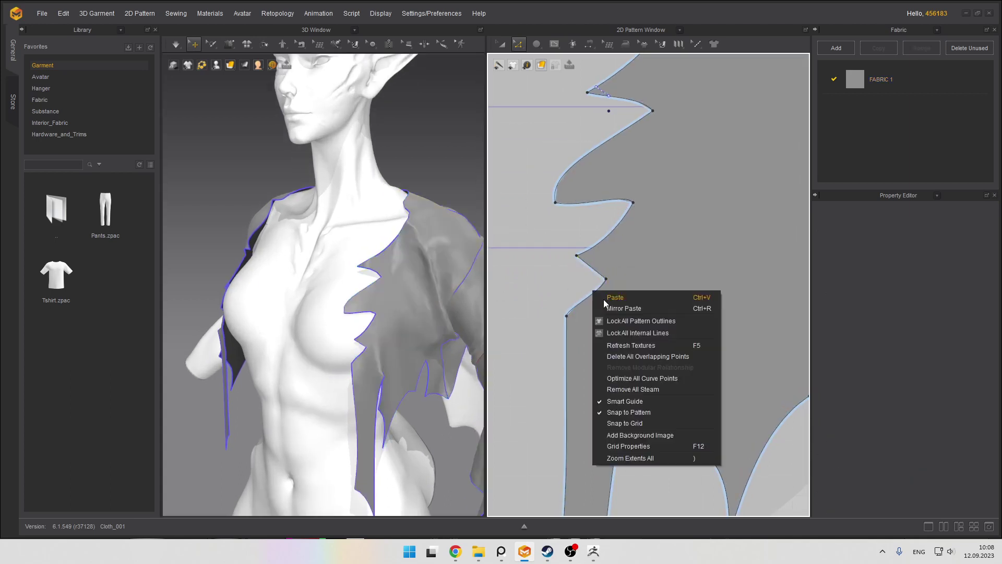
left_click(590, 300)
right_click(588, 295)
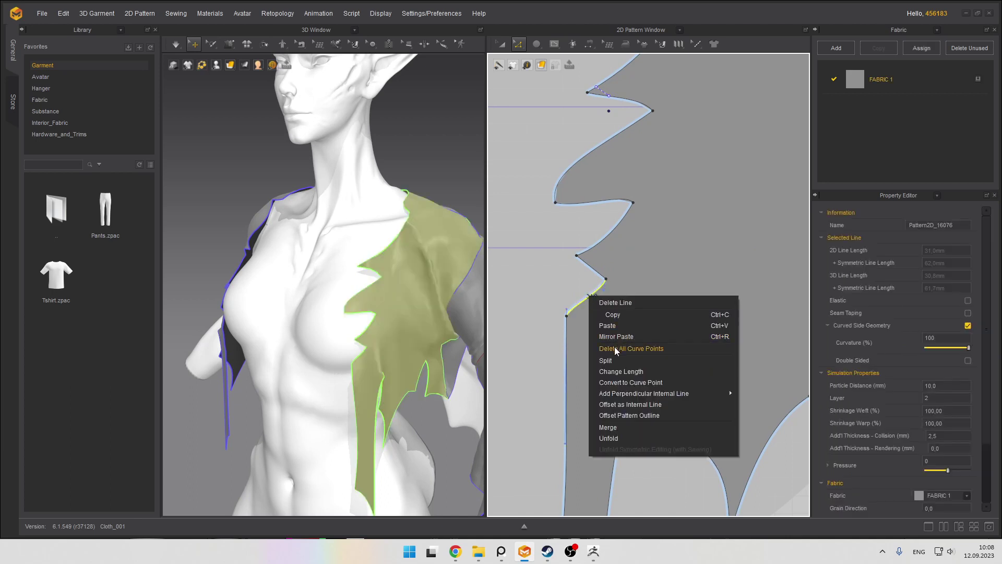
left_click(615, 347)
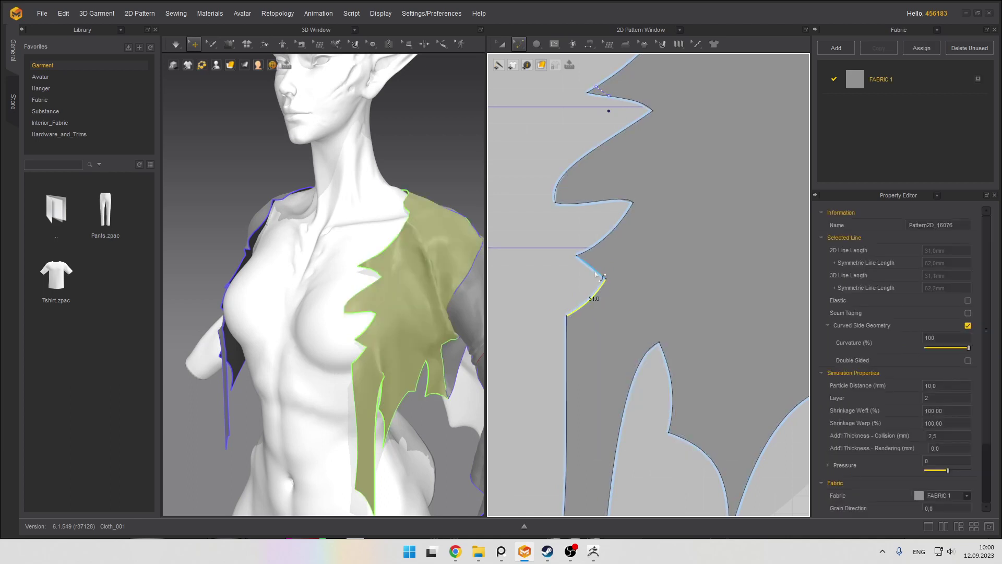
left_click(598, 267)
left_click_drag(589, 264, 620, 286)
key("z")
scroll(572, 310, "down", 2)
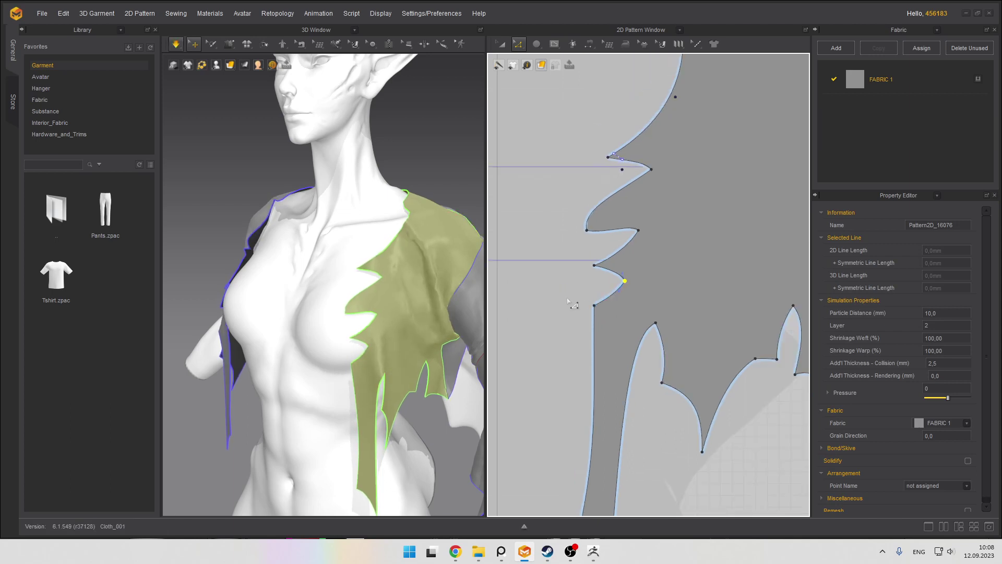
Pull the torn front edge of the opposite front panel toward the chest centre on the avatar and pin it there
scroll(378, 299, "down", 5)
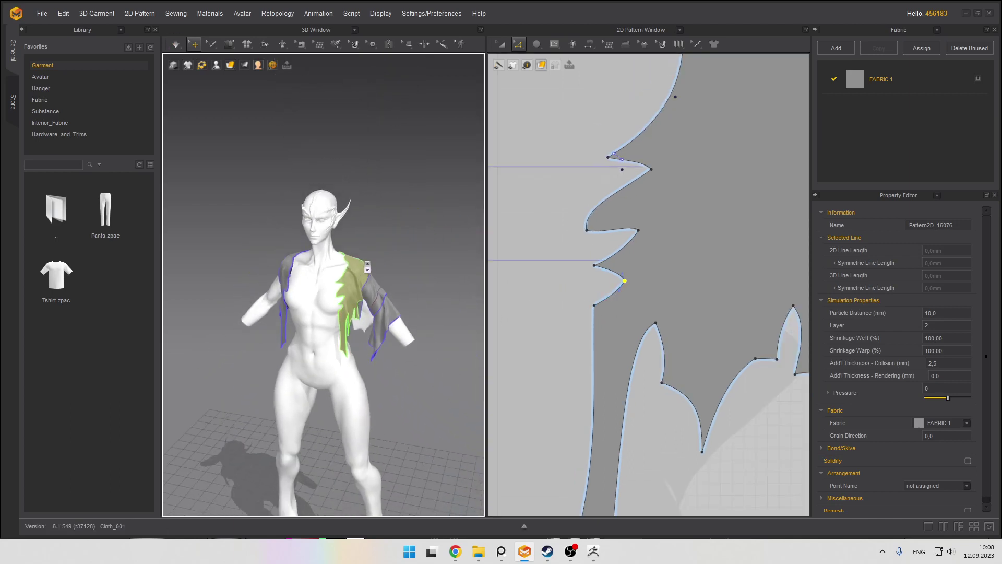
scroll(378, 298, "up", 5)
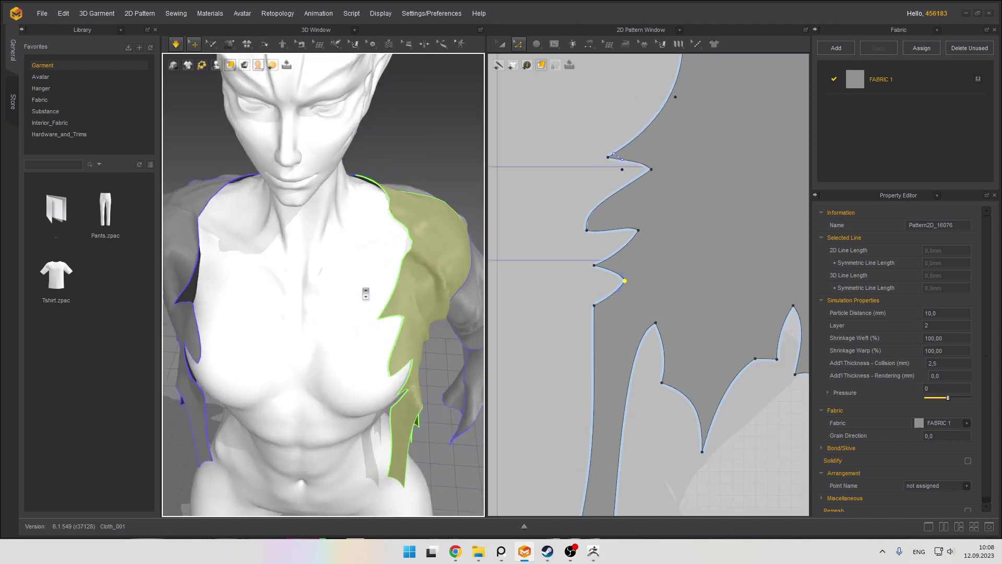
right_click_drag(355, 267, 259, 294)
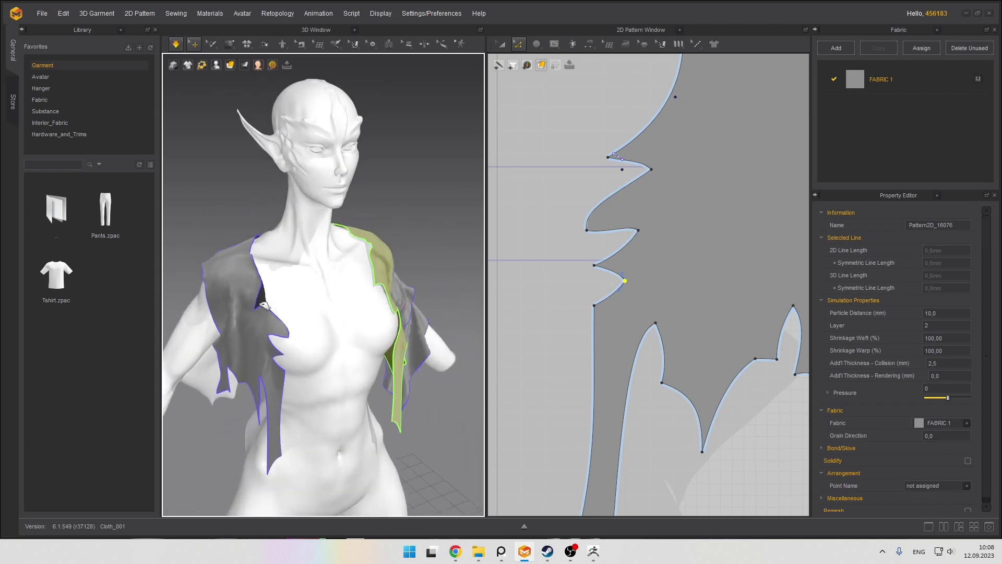
left_click_drag(261, 305, 288, 301)
scroll(288, 301, "up", 2)
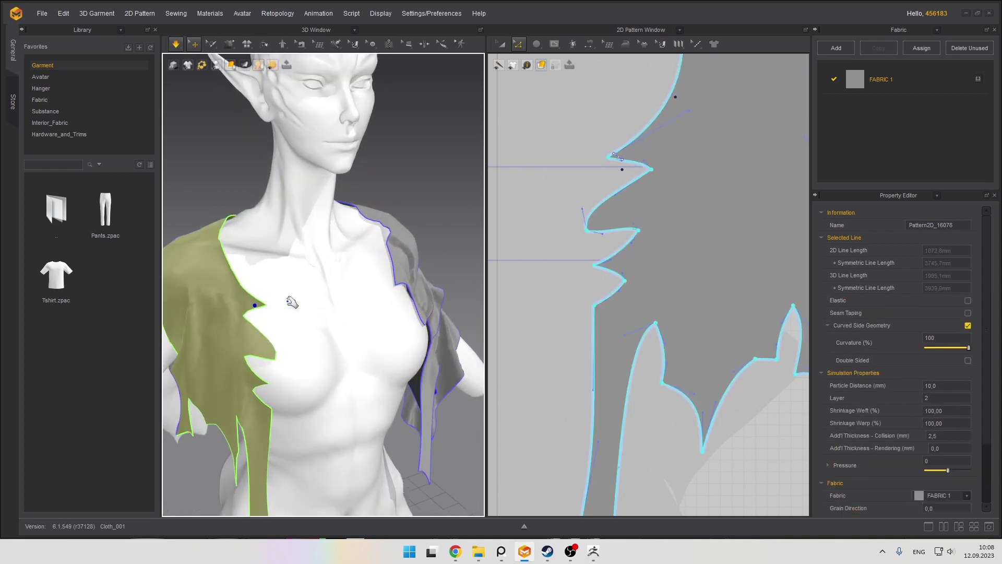
scroll(313, 285, "down", 3)
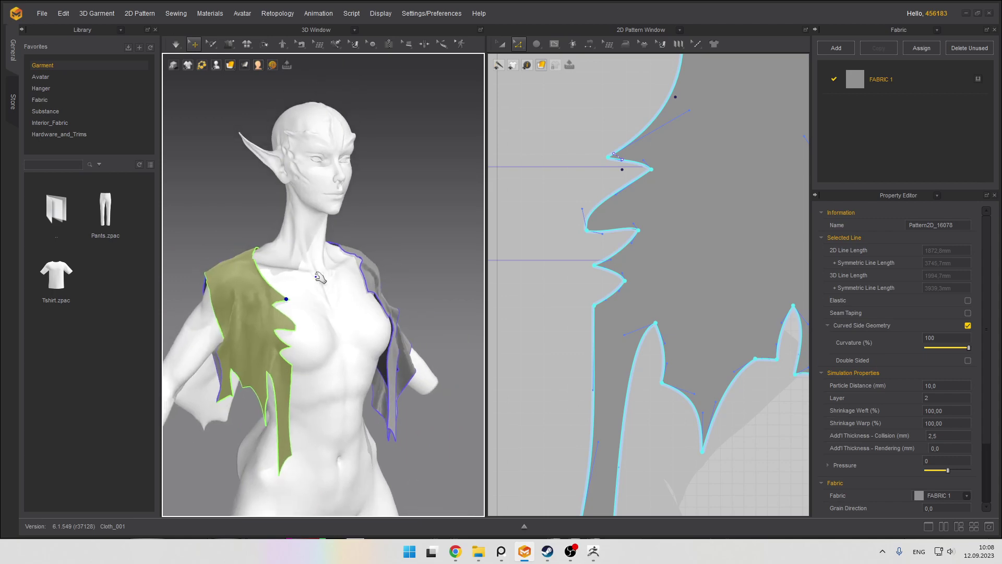
right_click_drag(320, 278, 338, 313)
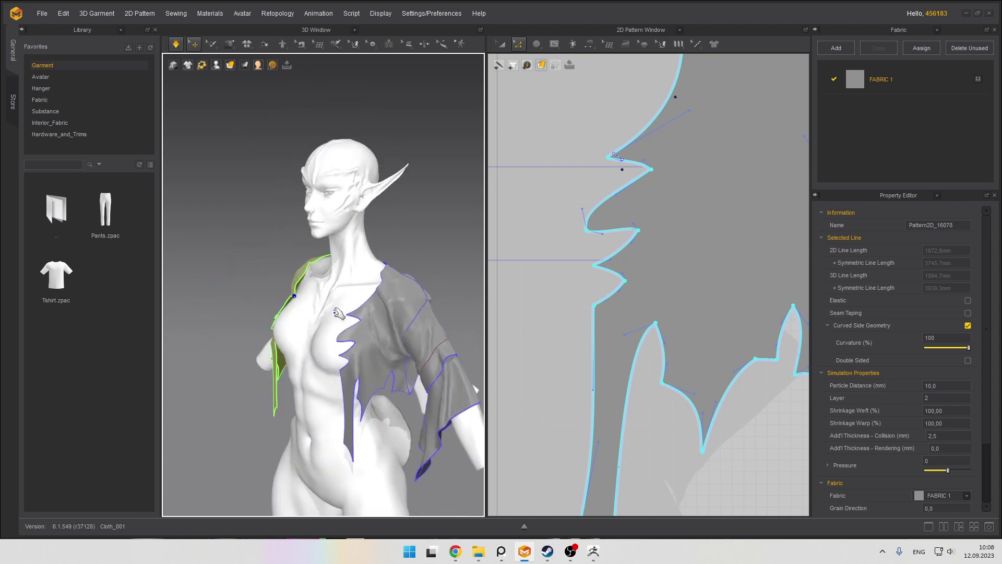
scroll(339, 313, "up", 3)
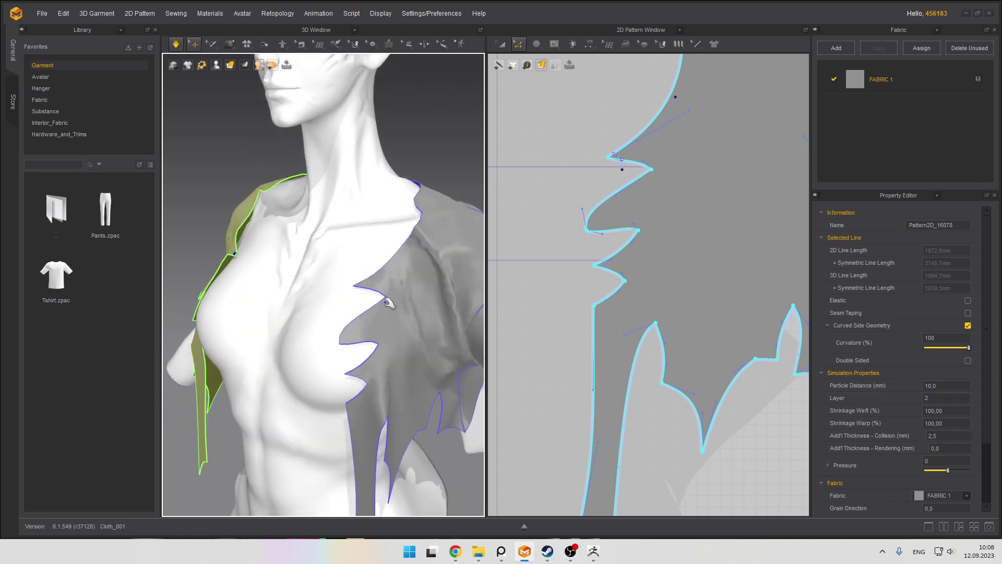
Switch to ZBrush to compare the garment with the sculpted character, and return to Marvelous Designer
left_click(592, 552)
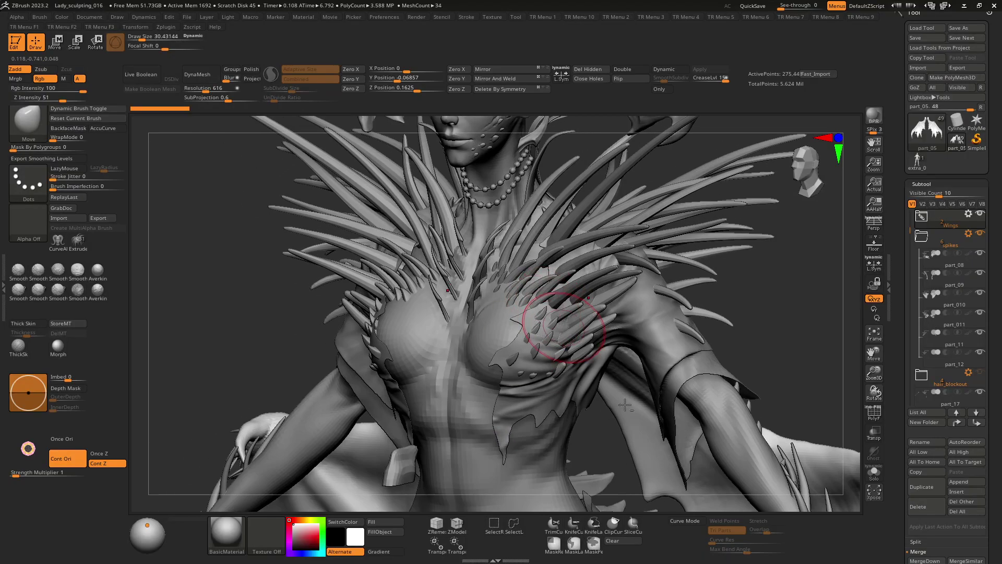
key("super")
left_click(525, 550)
scroll(404, 304, "down", 3)
right_click_drag(404, 304, 433, 308)
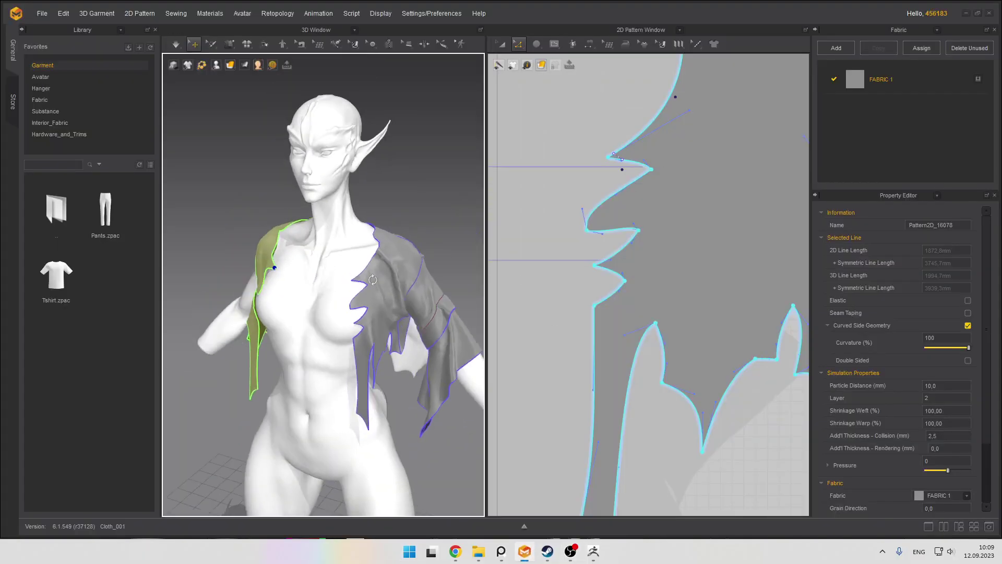
Deepen the notch below the front panel's upper tear point and flatten the curved edge leading down to it
scroll(407, 335, "up", 3)
left_click(389, 318)
scroll(632, 281, "up", 2)
middle_click_drag(571, 205, 579, 240)
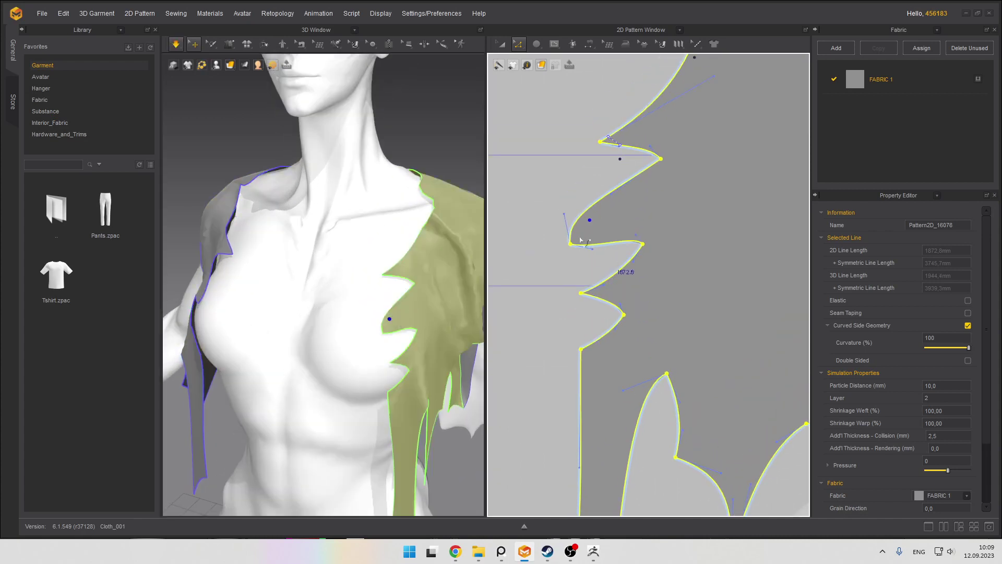
left_click(570, 245)
left_click(571, 256)
left_click_drag(570, 244, 589, 230)
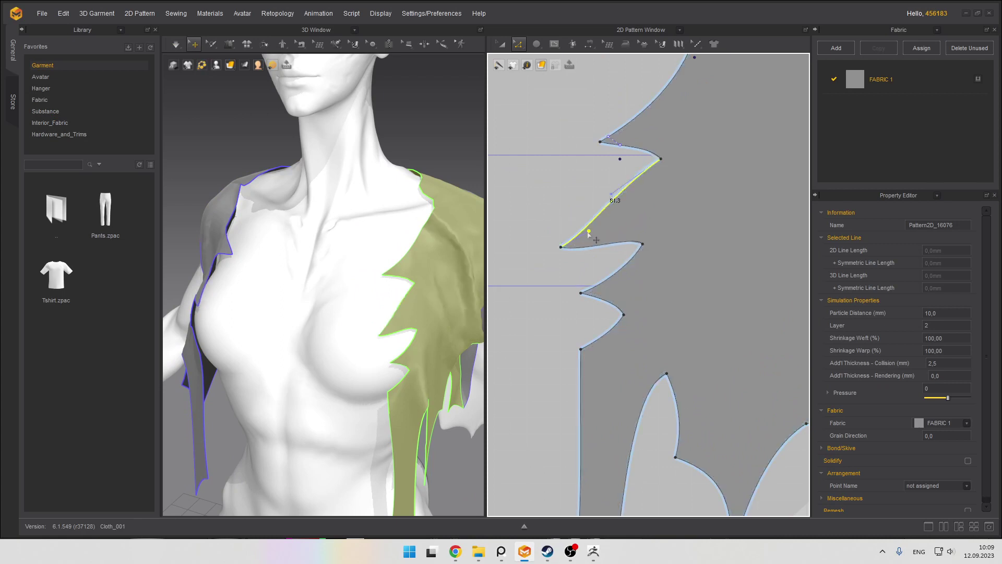
Simulate the reshaped garment and examine how it drapes from the back and side
key("space")
scroll(383, 297, "down", 2)
mouse_move(383, 298)
right_mouse_down()
mouse_move(417, 300)
mouse_move(251, 300)
mouse_move(363, 287)
mouse_move(273, 271)
mouse_move(403, 297)
right_mouse_up()
scroll(362, 288, "down", 3)
key("space")
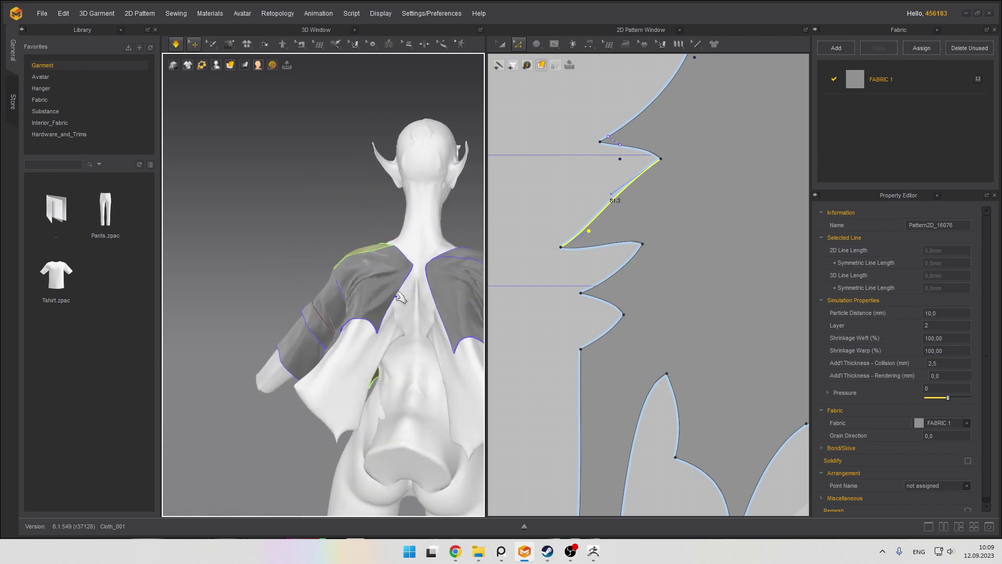
middle_click_drag(403, 297, 331, 292)
scroll(330, 292, "down", 2)
right_click_drag(331, 292, 468, 264)
key("space")
scroll(587, 279, "down", 6)
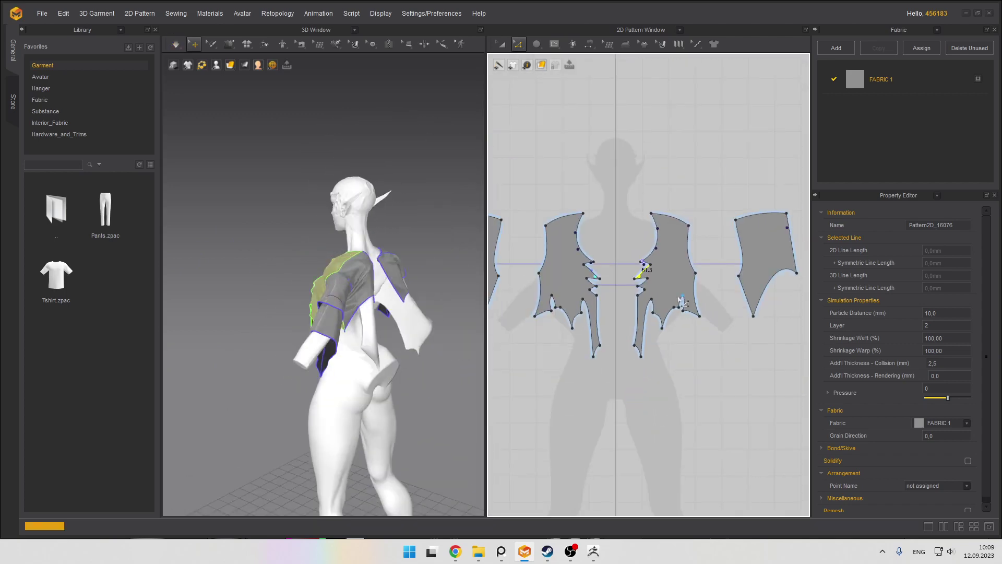
key("space")
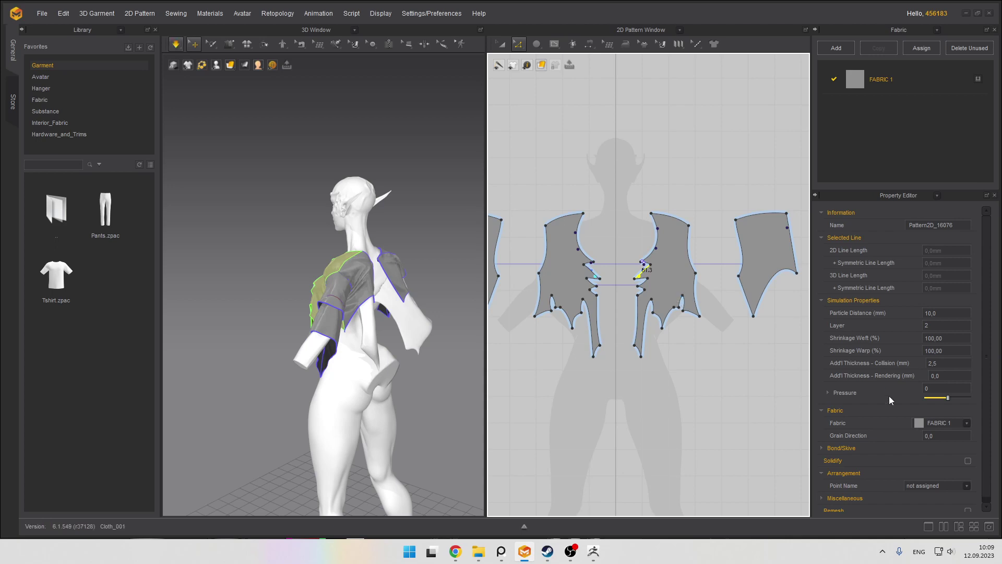
Select all of the garment's pattern pieces with the Transform Pattern tool
scroll(669, 311, "down", 4)
left_click_drag(551, 225, 803, 371)
scroll(632, 261, "up", 5)
key("a")
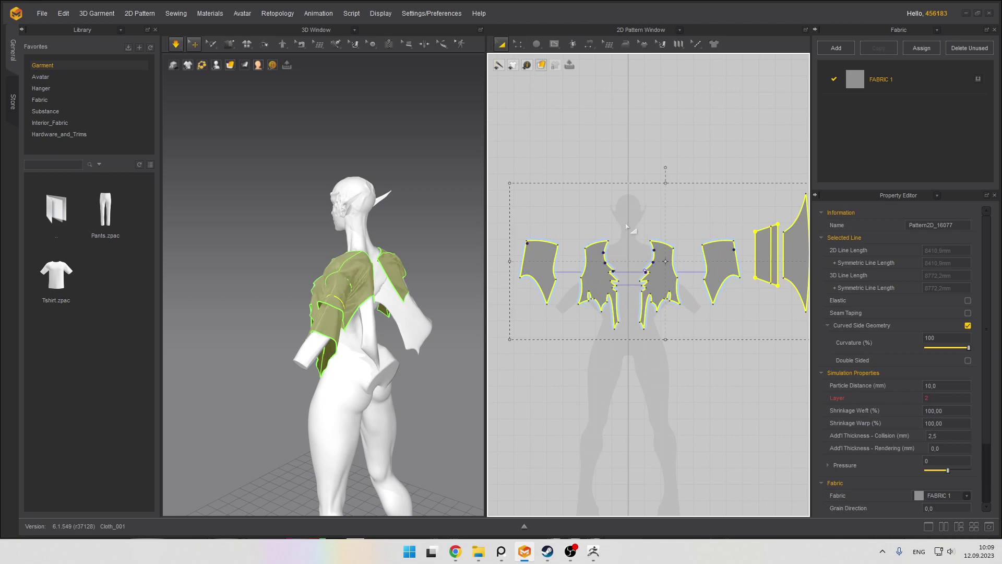
left_click(609, 220)
scroll(609, 220, "down", 4)
left_click_drag(524, 175, 763, 351)
scroll(648, 313, "up", 2)
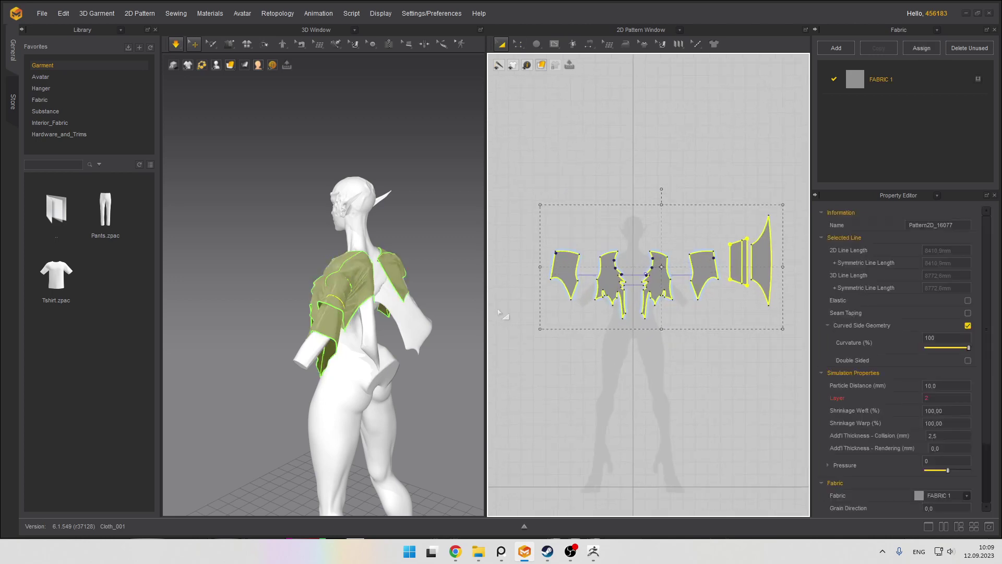
Simulate the garment, pulling and pinning the fabric around the puckered shoulder junction where the front, back and sleeve pieces meet
scroll(322, 310, "up", 2)
right_click_drag(322, 310, 239, 311)
scroll(316, 296, "up", 2)
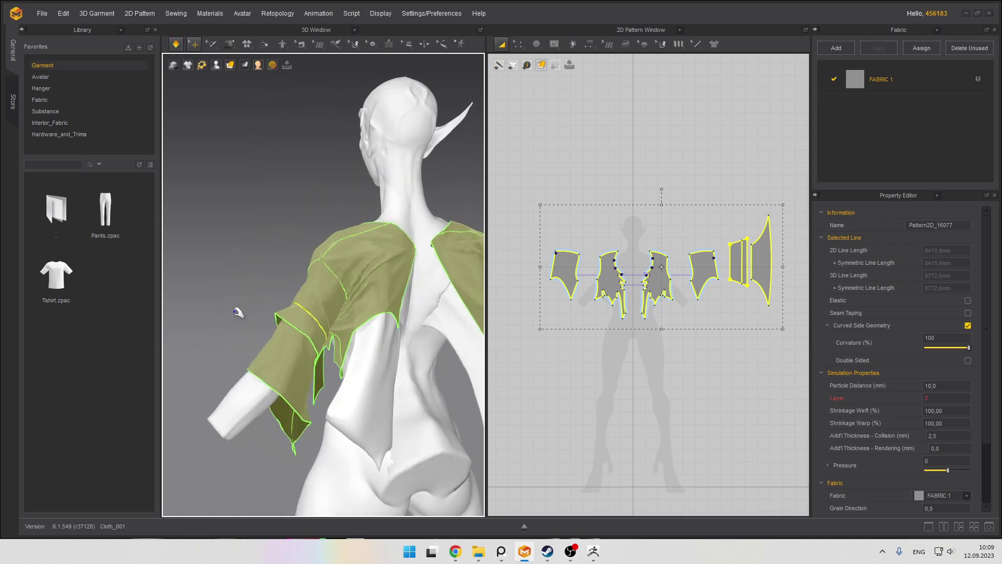
scroll(355, 286, "up", 3)
key("space")
mouse_move(354, 285)
right_mouse_down()
mouse_move(421, 291)
mouse_move(289, 308)
mouse_move(347, 303)
mouse_move(398, 257)
mouse_move(334, 284)
mouse_move(360, 288)
right_mouse_up()
scroll(421, 290, "up", 3)
scroll(327, 290, "up", 4)
scroll(355, 307, "up", 3)
middle_click_drag(354, 315, 371, 290)
key("space")
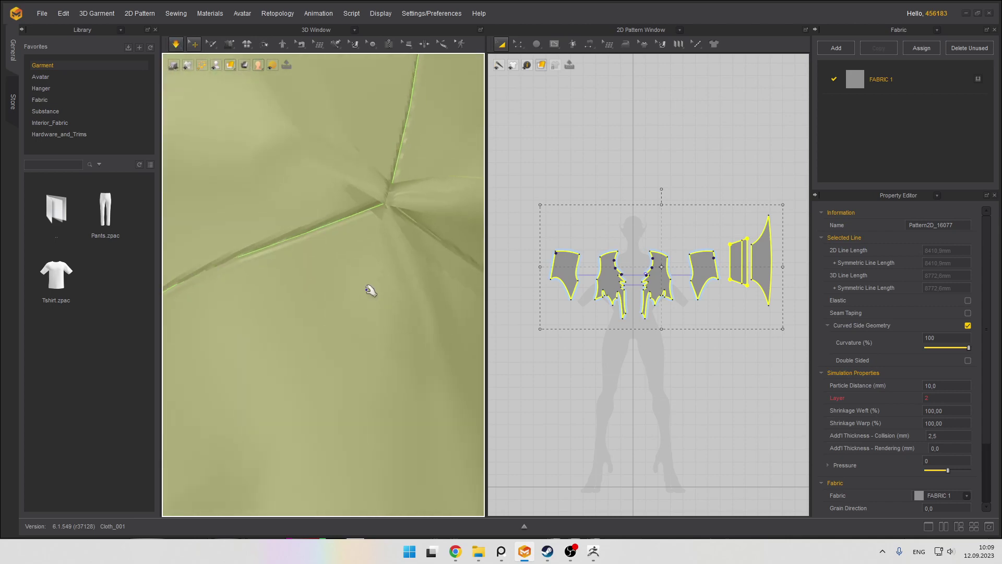
left_click_drag(375, 213, 378, 239)
key("w")
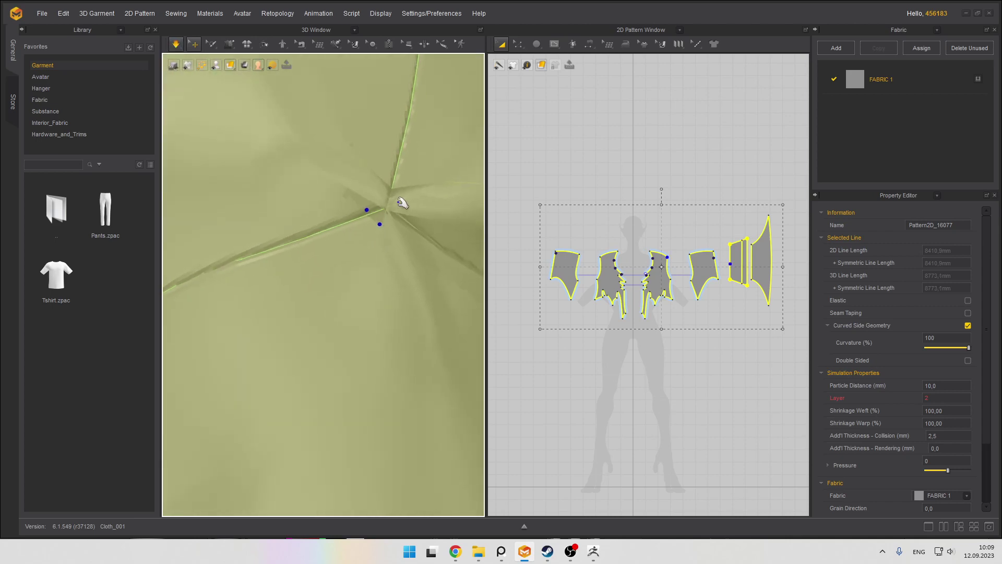
left_click_drag(398, 197, 423, 176)
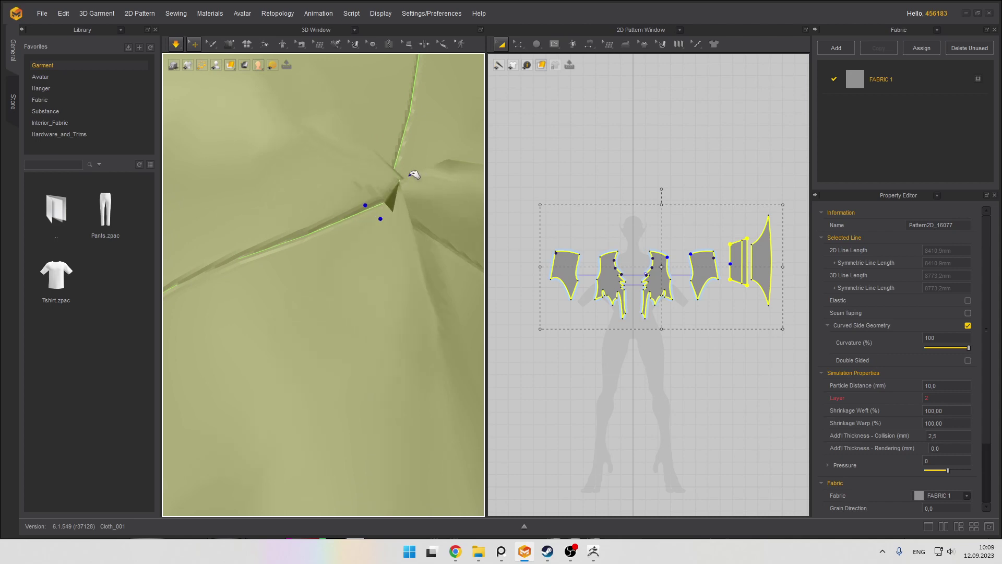
scroll(404, 194, "down", 3)
scroll(305, 197, "down", 2)
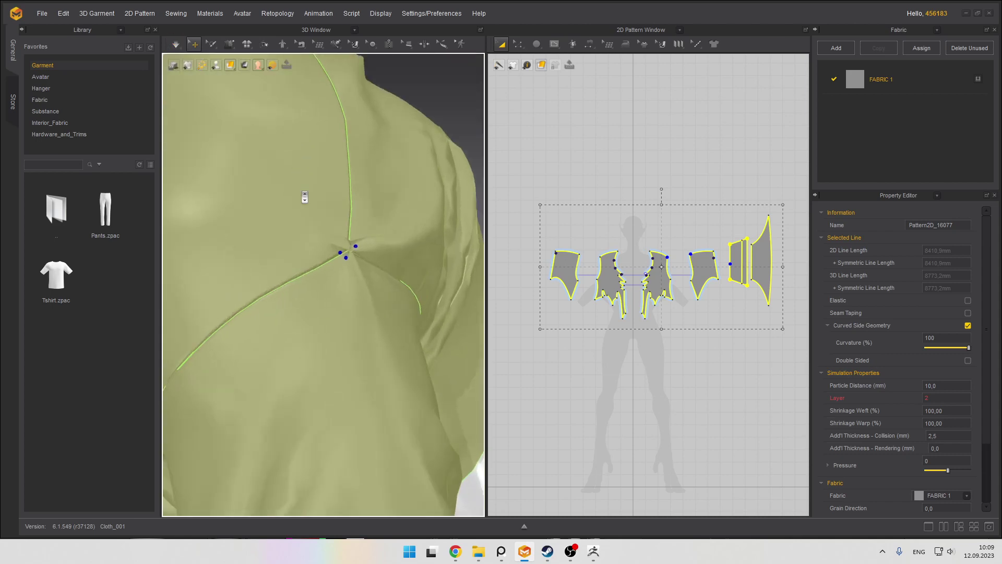
key("space")
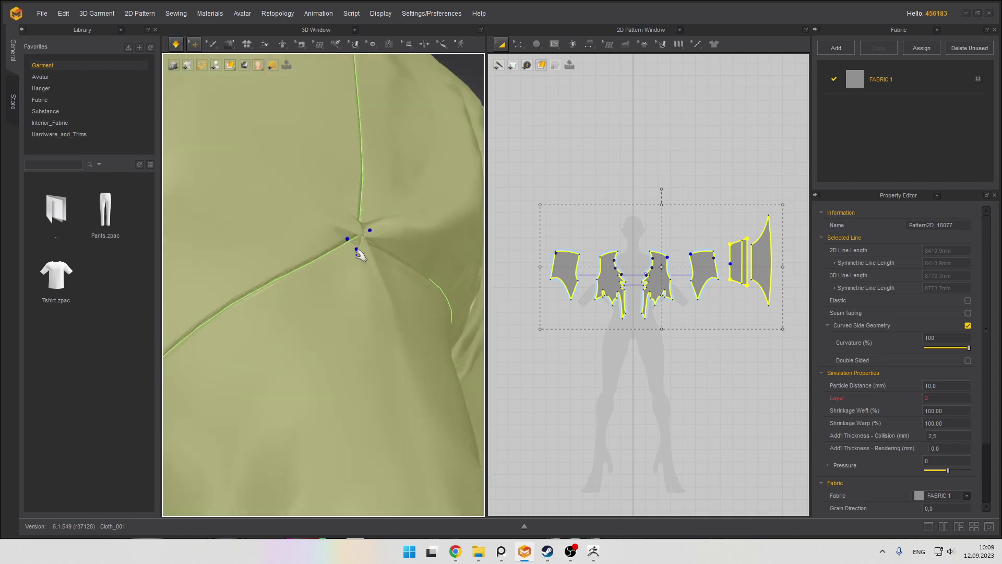
Pull the simulated fabric of the upper sleeve, front and back pieces around the puckered shoulder junction
scroll(347, 242, "down", 3)
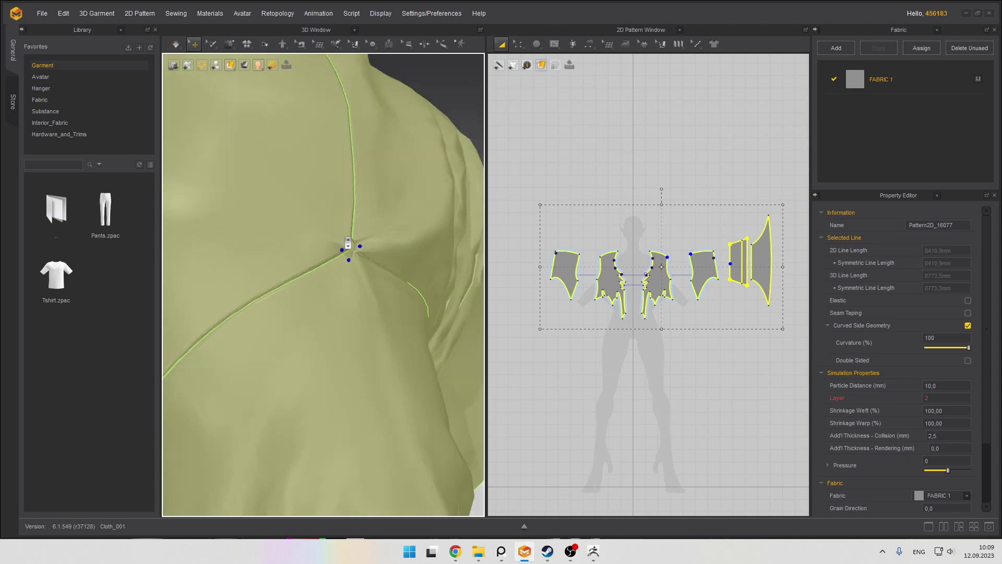
left_click(434, 132)
scroll(342, 266, "up", 4)
left_click(345, 283)
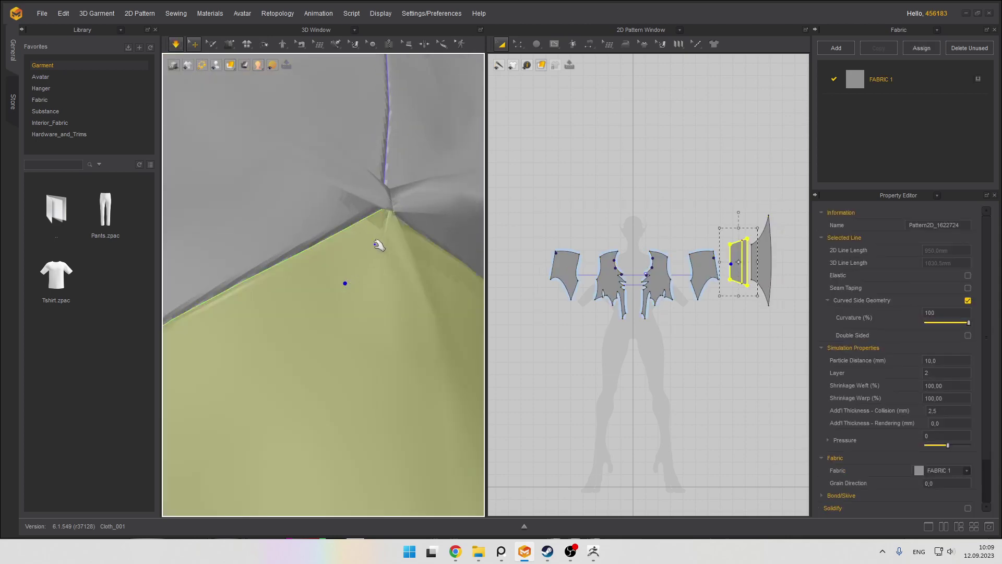
left_click_drag(372, 234, 359, 269)
left_click(359, 268)
left_click(332, 213, "shift")
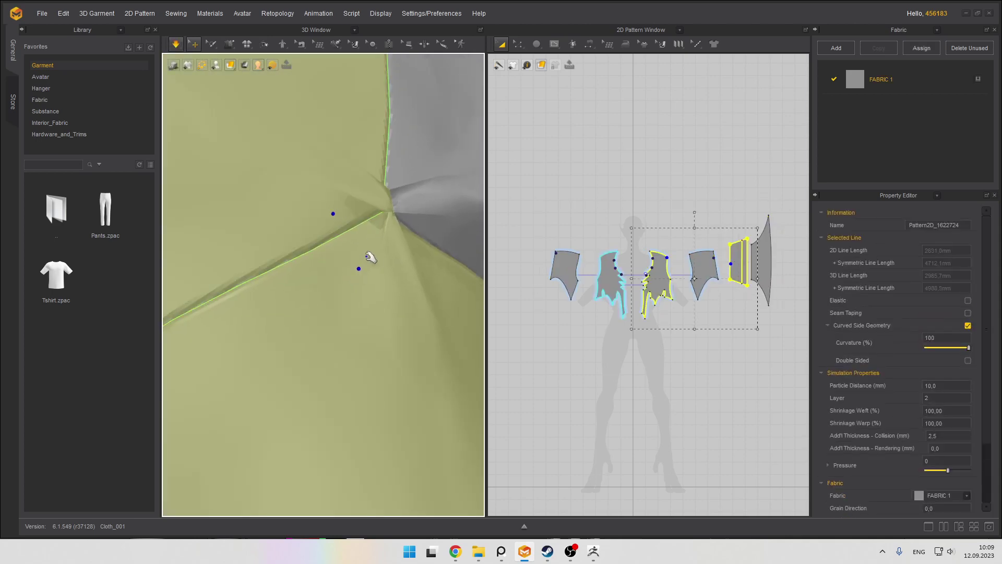
left_click(431, 207)
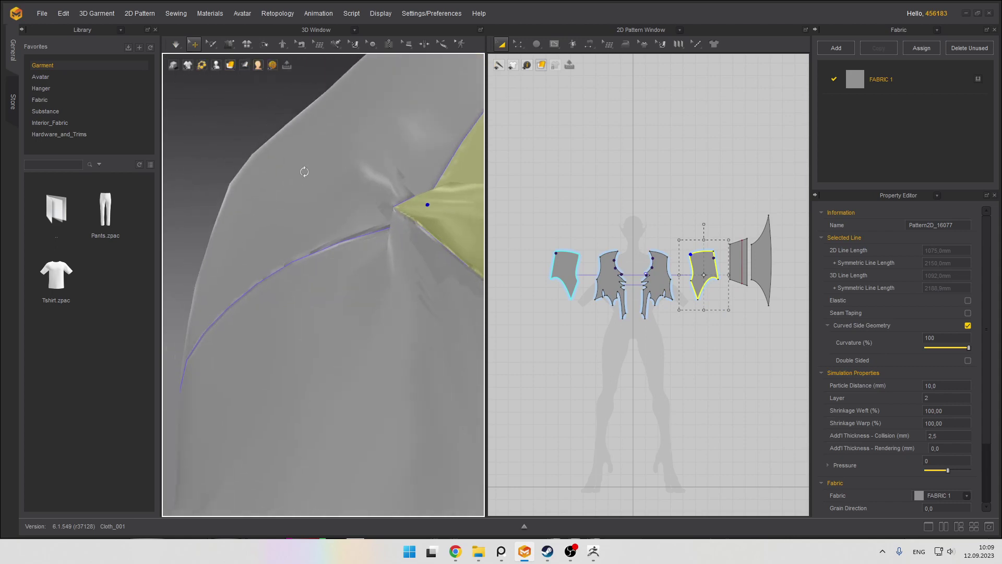
Run the simulation again while adjusting the top of the upper sleeve, and check the garment's drape from side and front
scroll(375, 198, "down", 8)
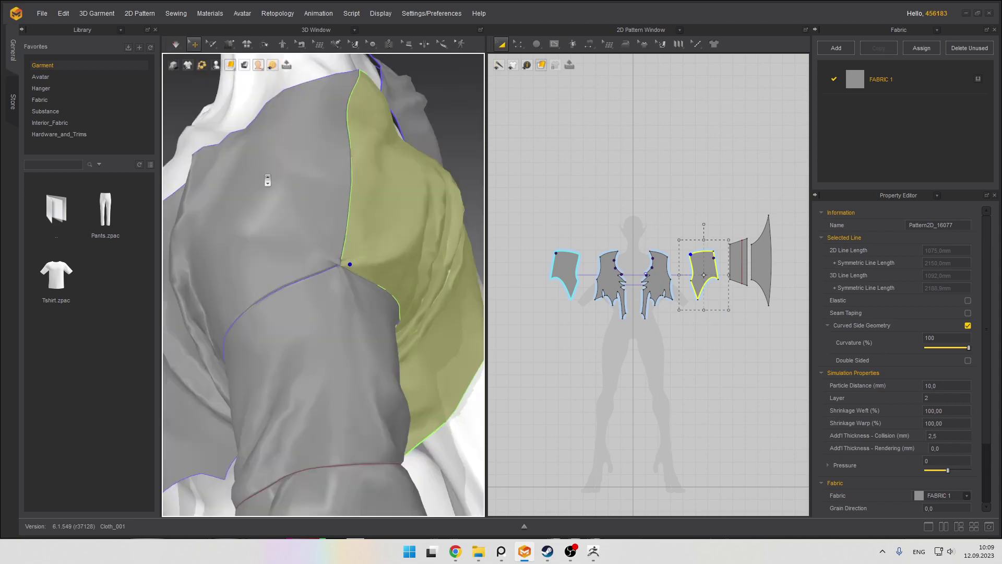
left_click(330, 297)
left_click(316, 255)
key("space")
left_click(328, 298)
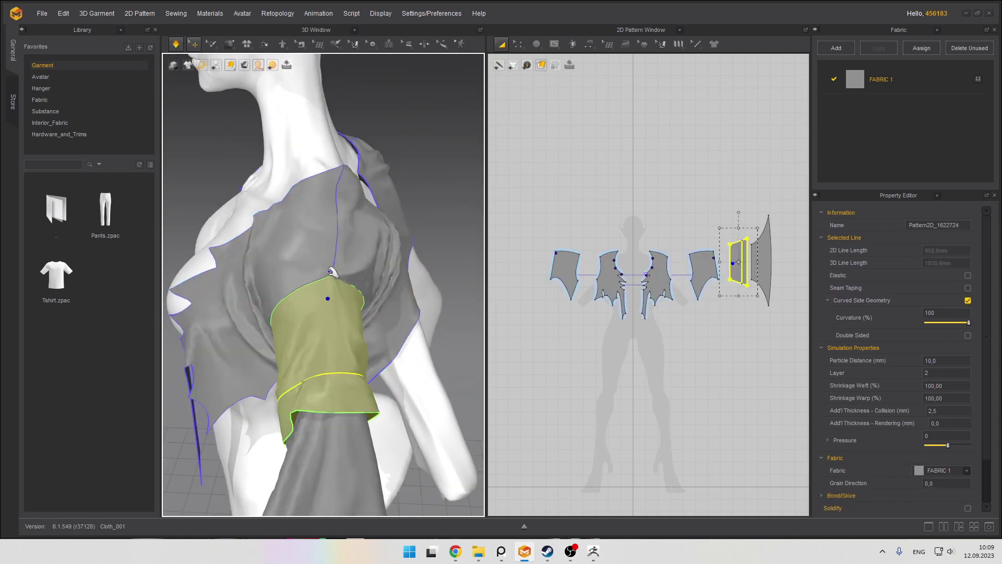
scroll(328, 299, "up", 1)
left_click(451, 170)
key("space")
scroll(389, 219, "down", 6)
right_click_drag(389, 219, 364, 292)
scroll(312, 259, "up", 3)
scroll(327, 276, "up", 3)
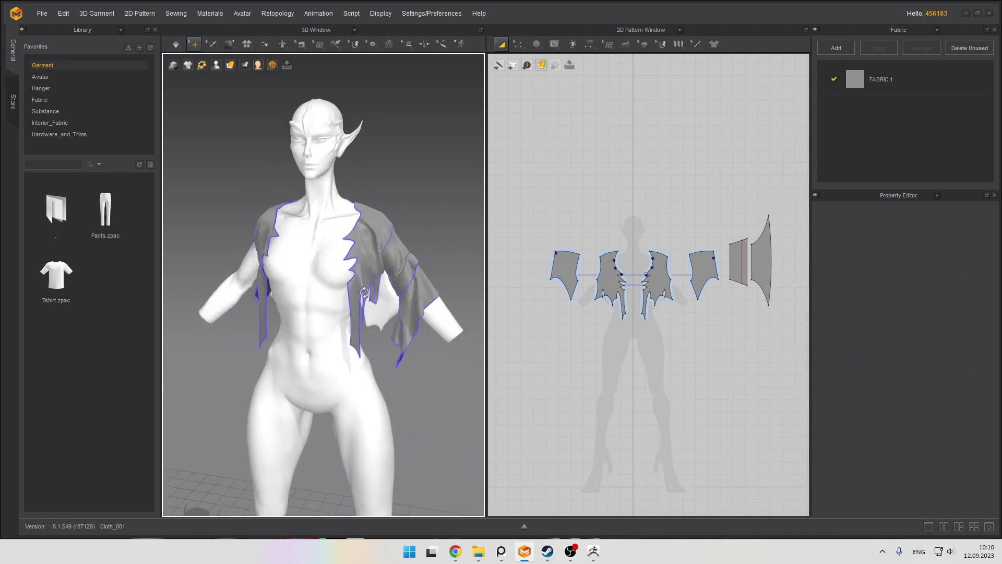
Simulate the garment once more and select both the flared lower sleeve piece and the upper sleeve piece
left_click(416, 301)
scroll(402, 274, "down", 3)
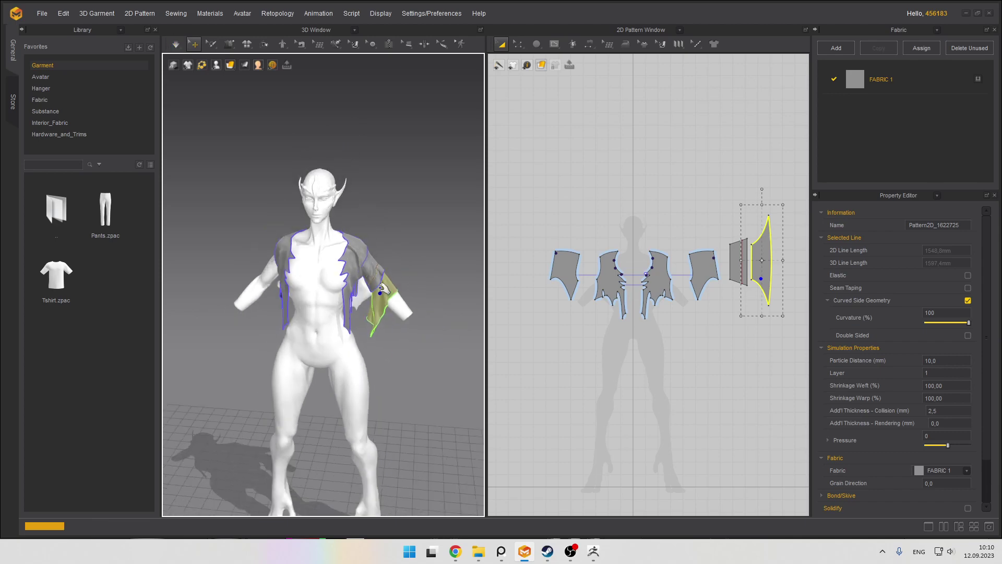
key("space")
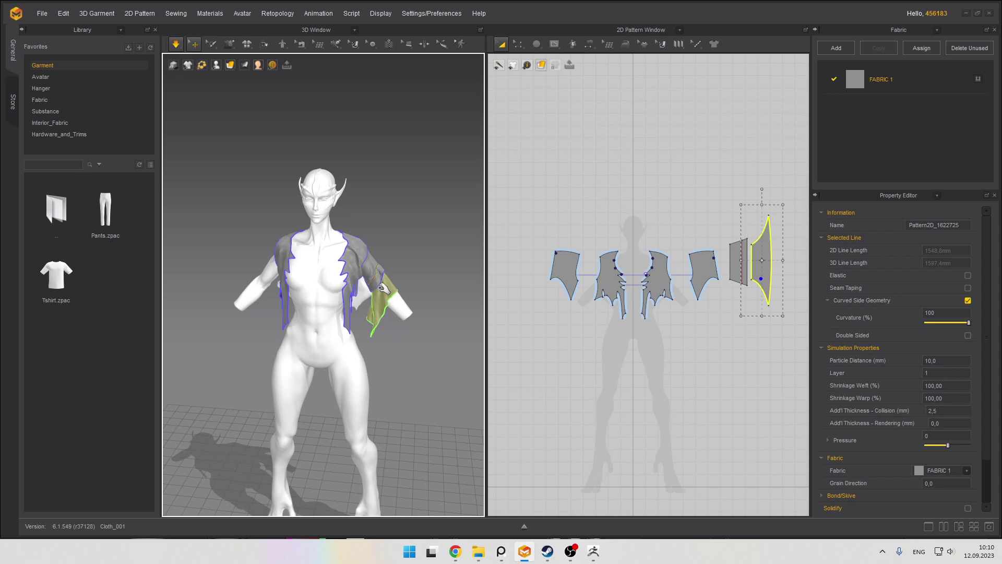
scroll(386, 287, "up", 5)
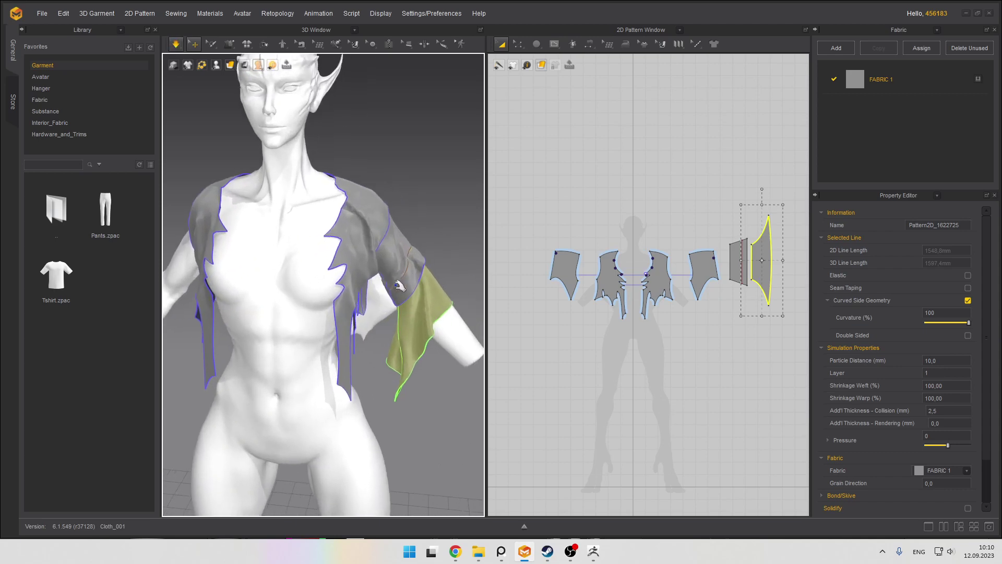
left_click(406, 286)
mouse_move(410, 260)
right_mouse_down()
mouse_move(365, 265)
mouse_move(403, 265)
right_mouse_up()
scroll(365, 265, "down", 2)
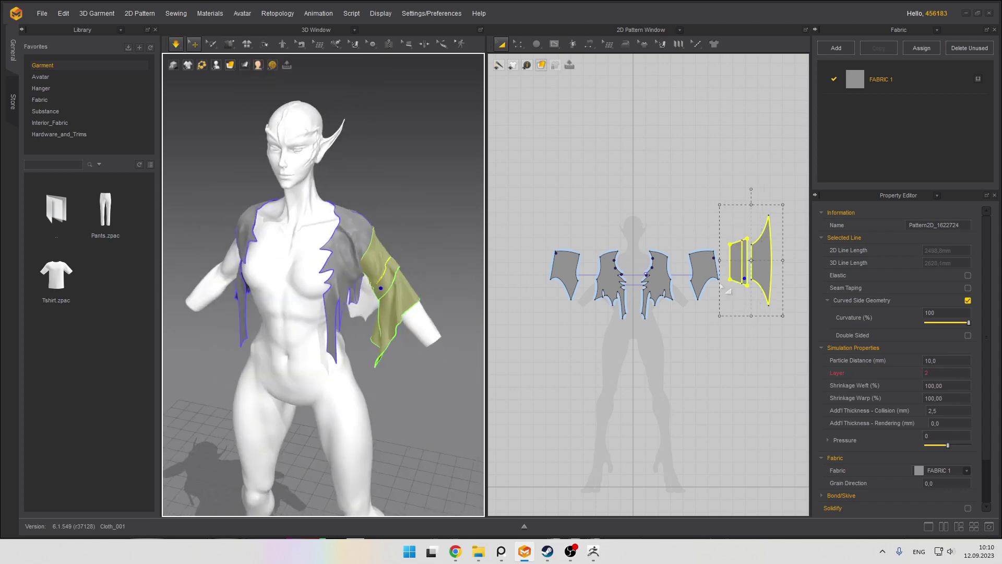
Try to mirror-paste the sleeve onto the opposite side of the 2D pattern layout, and undo the paste
right_click(758, 263)
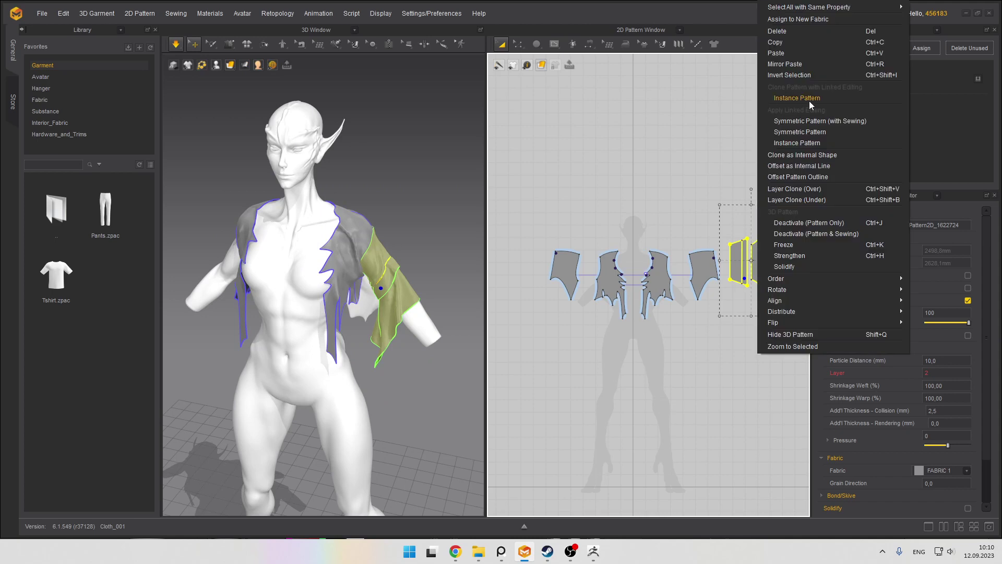
left_click(802, 67)
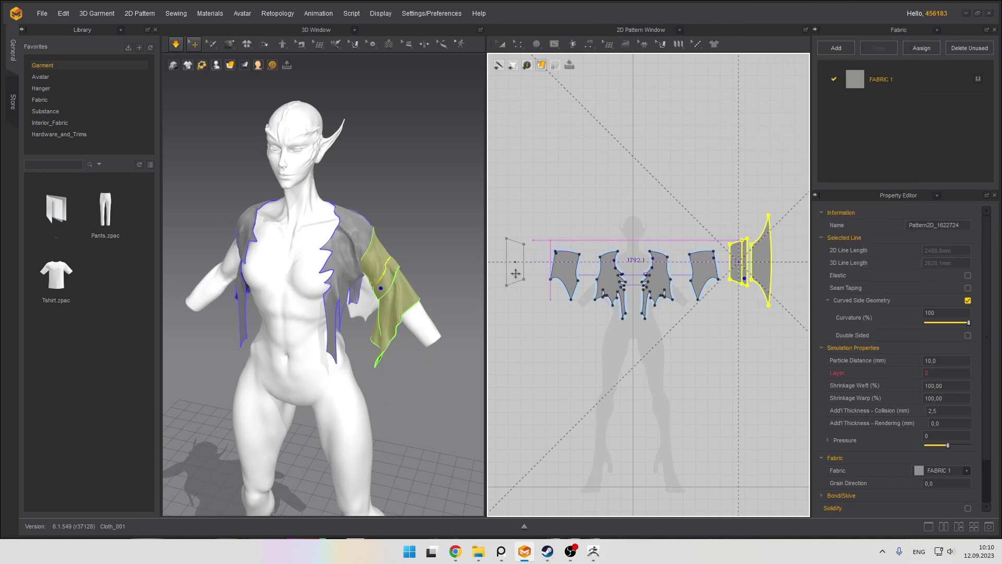
left_click(500, 272)
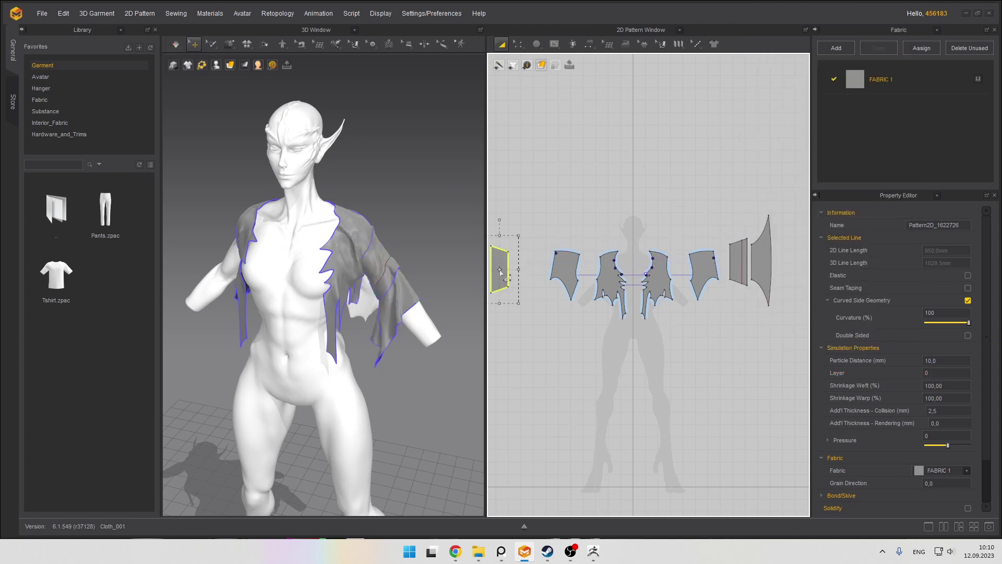
key("ctrl+z")
left_click(735, 182)
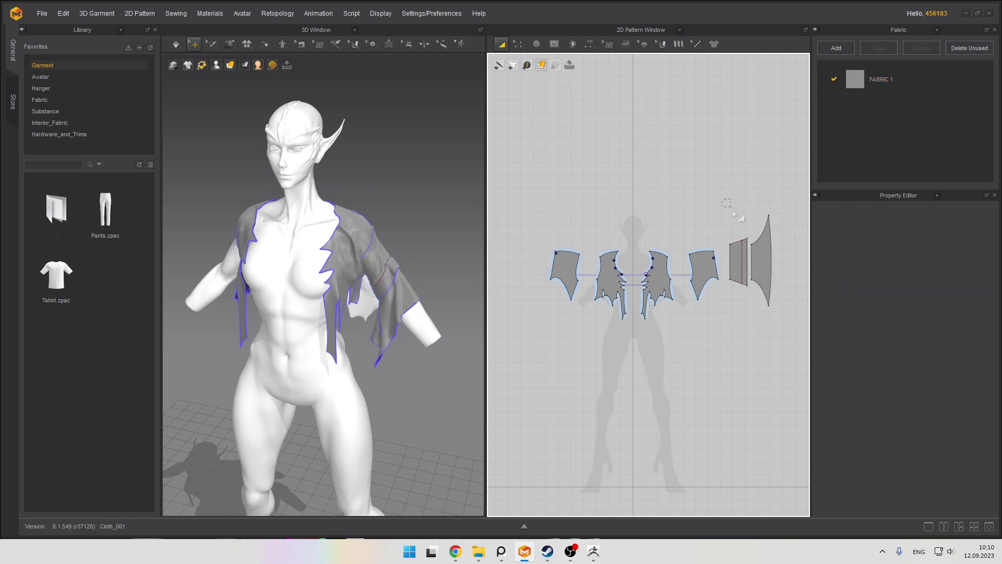
left_click(738, 264)
right_click(741, 269)
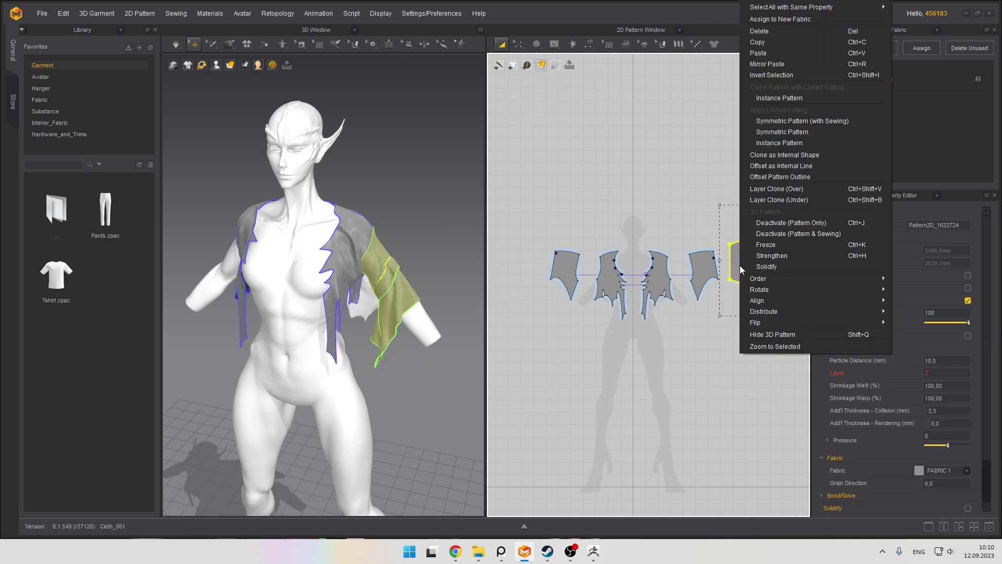
left_click(769, 64)
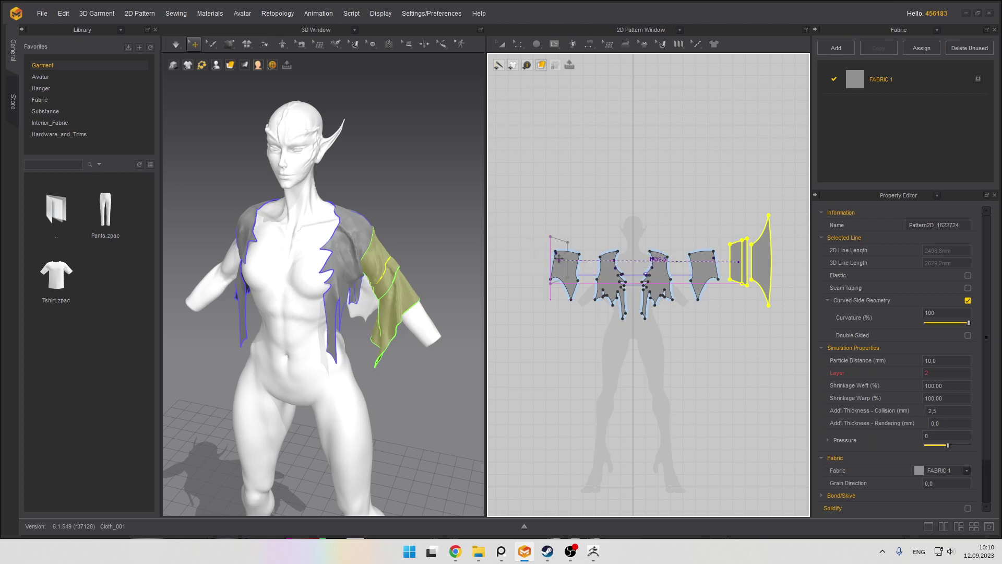
key("Escape")
right_click(763, 214)
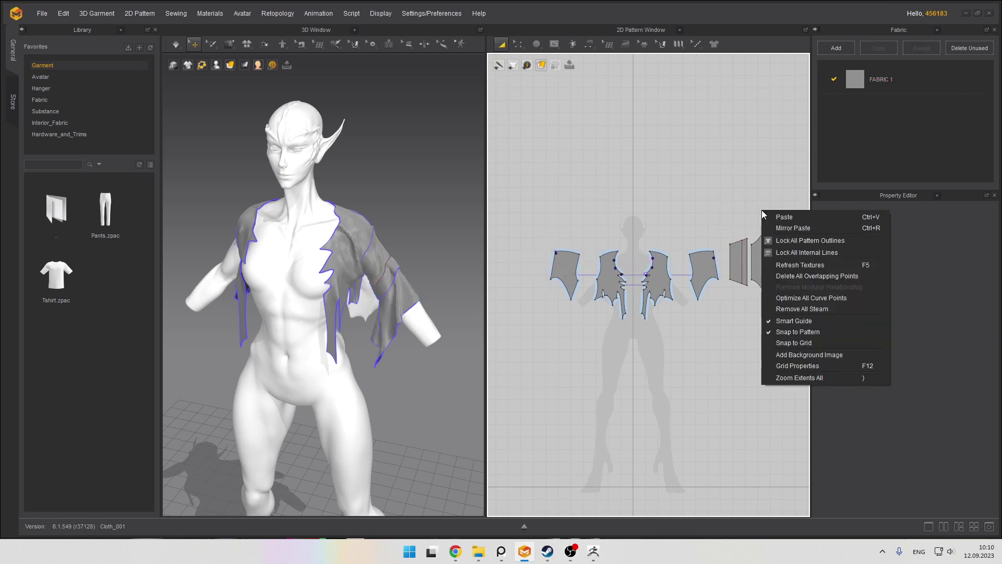
left_click(731, 236)
Mirror-paste both sleeve pieces beside the back panel on the opposite side of the 2D pattern layout
left_click(761, 265)
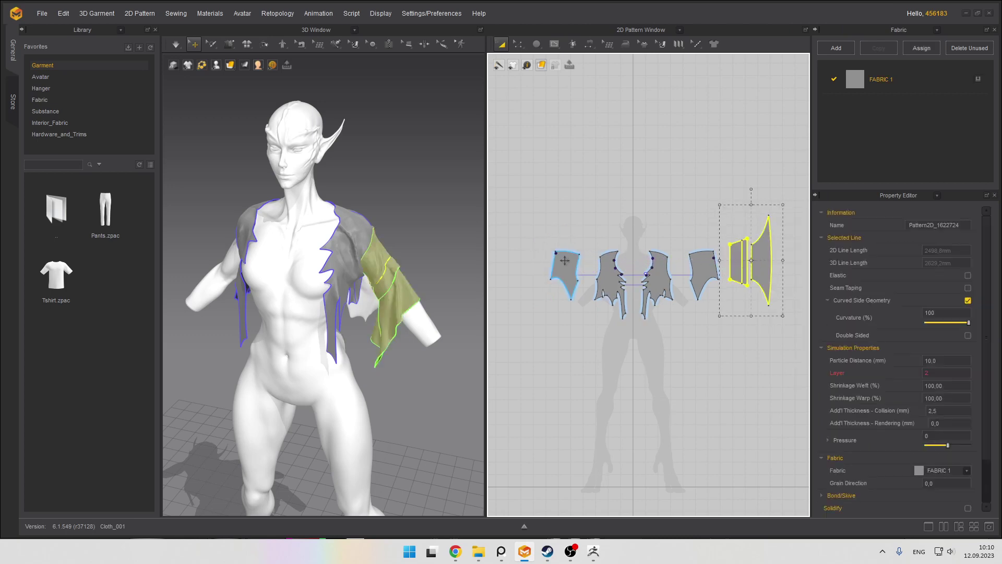
key("ctrl+r")
left_click(516, 263)
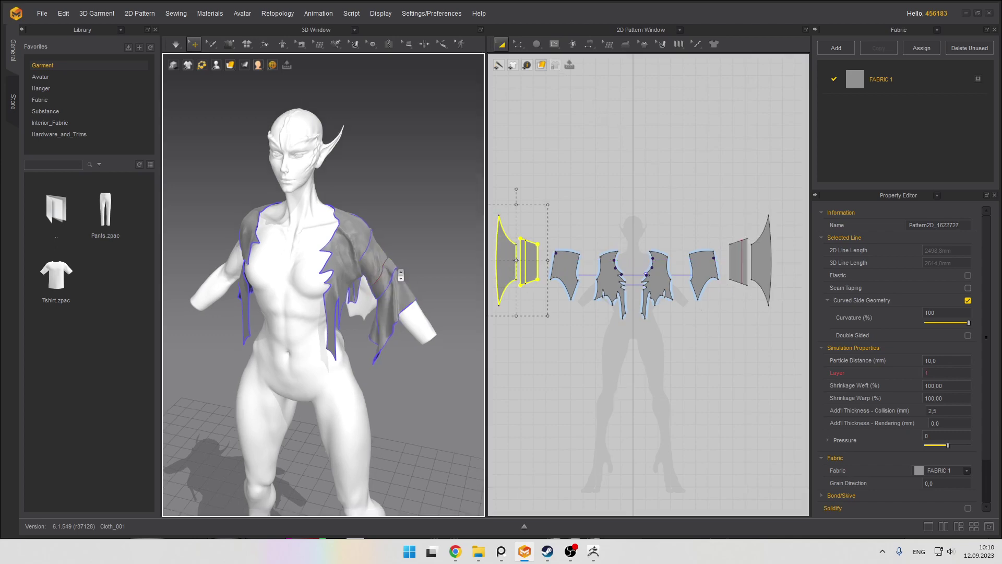
Move the mirrored sleeve sideways in 3D onto the character's bare arm, close to the shoulder
scroll(401, 275, "down", 5)
right_click_drag(286, 253, 308, 250)
middle_click_drag(238, 251, 319, 268)
left_click(218, 282)
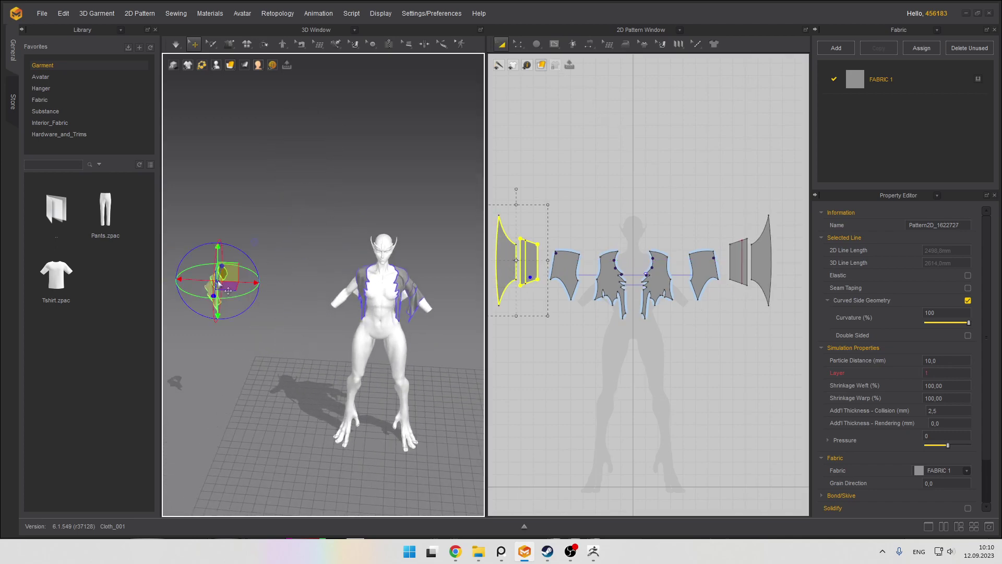
left_click_drag(243, 280, 379, 282)
scroll(397, 292, "up", 5)
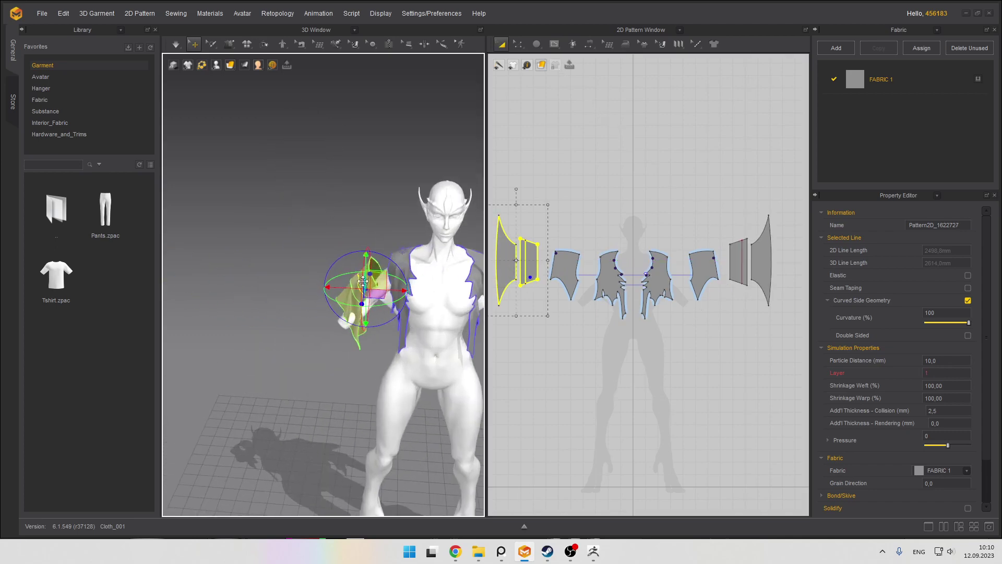
right_click_drag(416, 305, 397, 308)
scroll(401, 261, "up", 3)
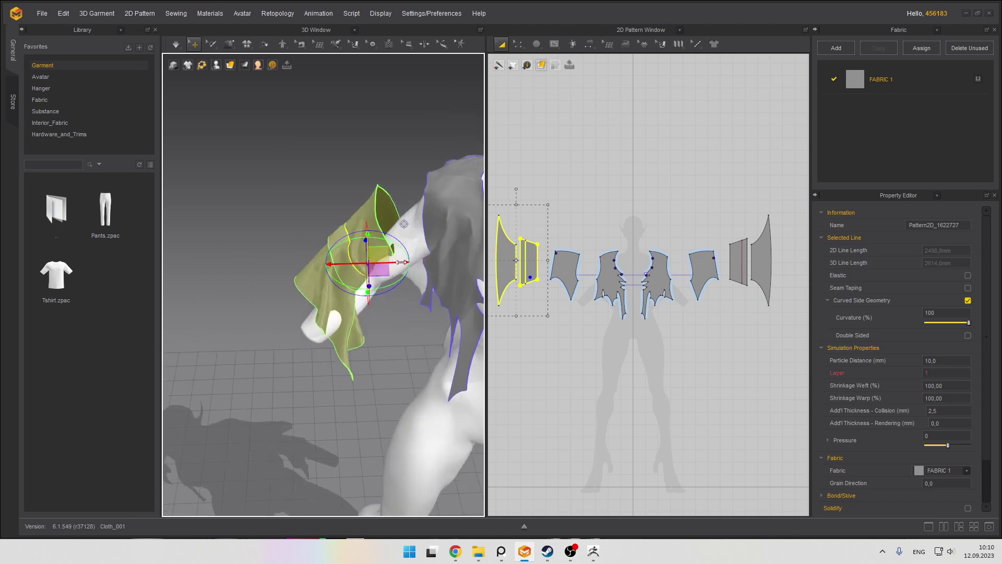
left_click_drag(400, 262, 436, 267)
Compare the mirrored sleeve pieces with the original sleeve pieces and adjacent panels in the 2D pattern layout
scroll(643, 274, "up", 4)
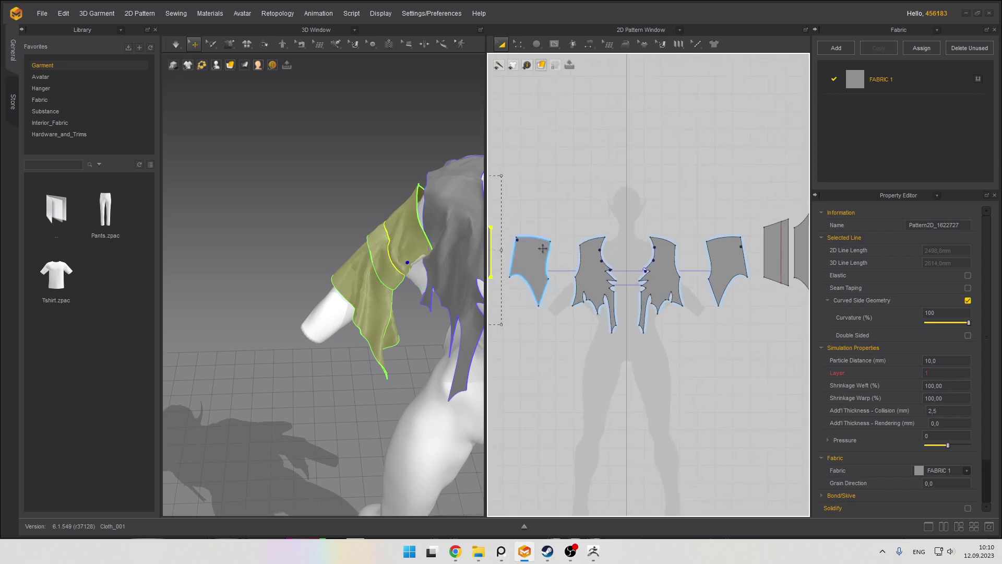
scroll(688, 287, "down", 2)
scroll(549, 271, "up", 2)
scroll(549, 271, "down", 3)
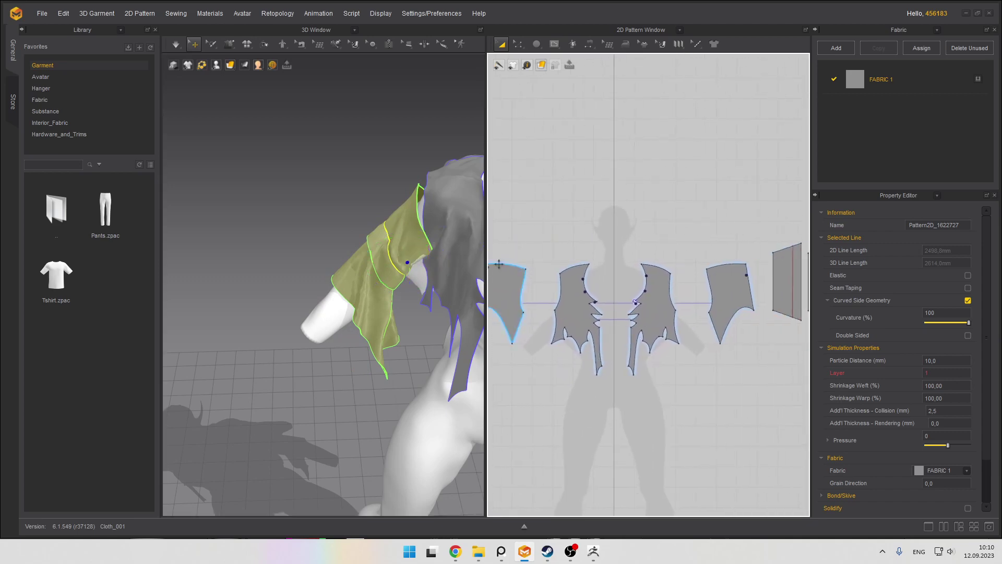
scroll(400, 227, "down", 1)
scroll(399, 227, "up", 2)
key("space")
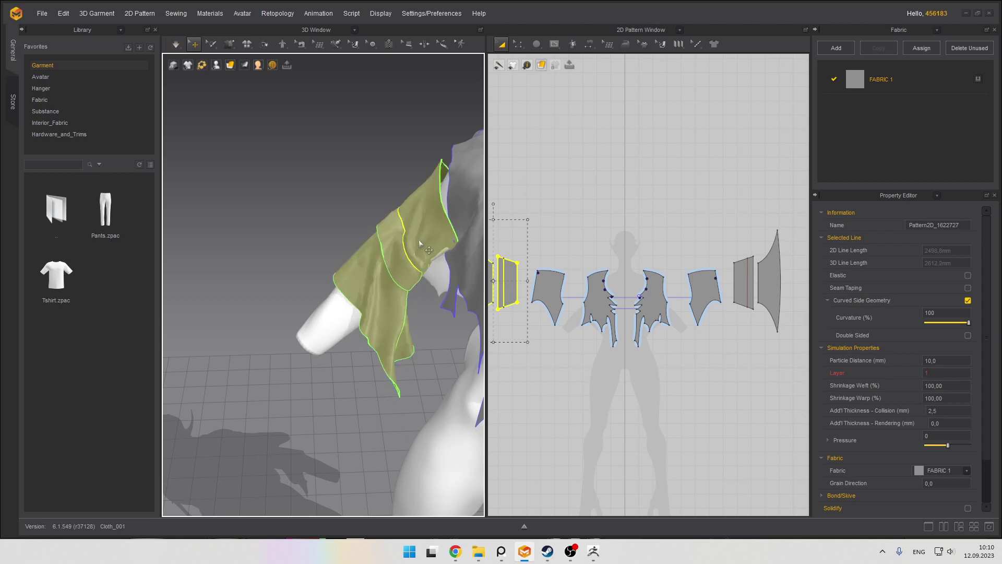
scroll(419, 240, "up", 1)
scroll(567, 277, "up", 3)
left_click(578, 255)
middle_click_drag(531, 256, 404, 253)
scroll(692, 255, "down", 1)
middle_click_drag(692, 255, 649, 260)
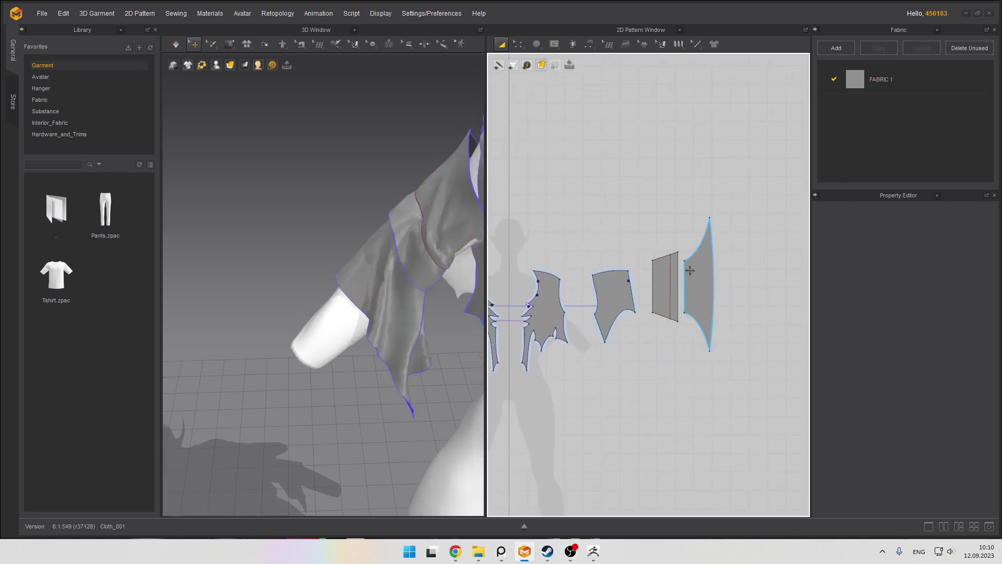
middle_click_drag(596, 293, 758, 288)
middle_click_drag(523, 264, 585, 270)
scroll(600, 262, "up", 2)
left_click(547, 290)
scroll(571, 284, "up", 2)
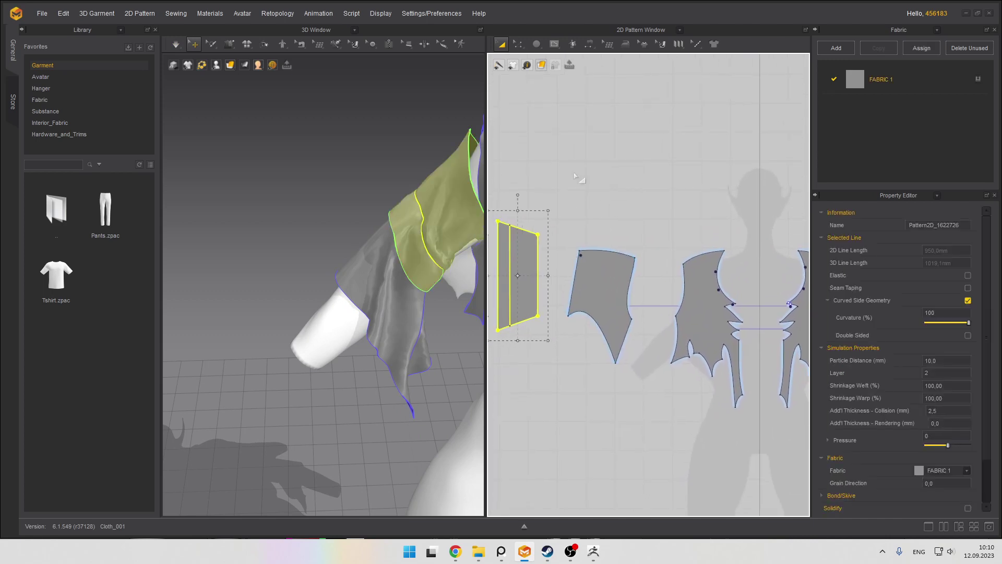
left_click(589, 44)
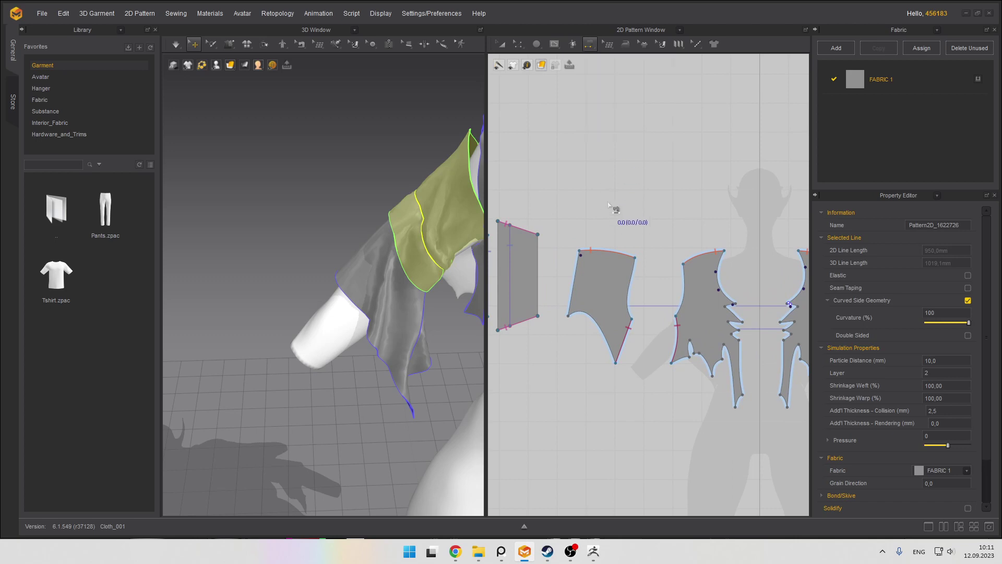
scroll(610, 202, "down", 2)
key("z")
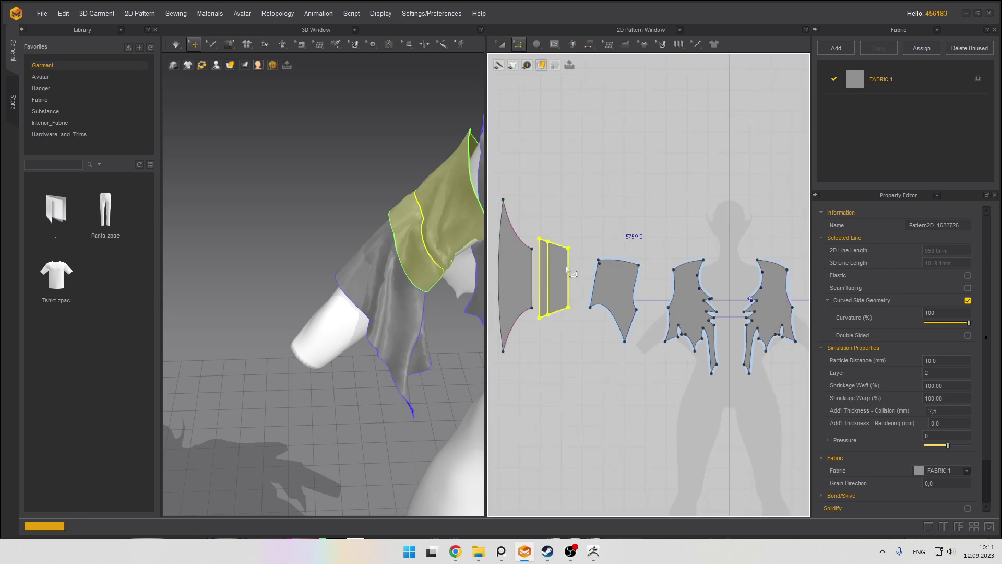
scroll(568, 268, "up", 2)
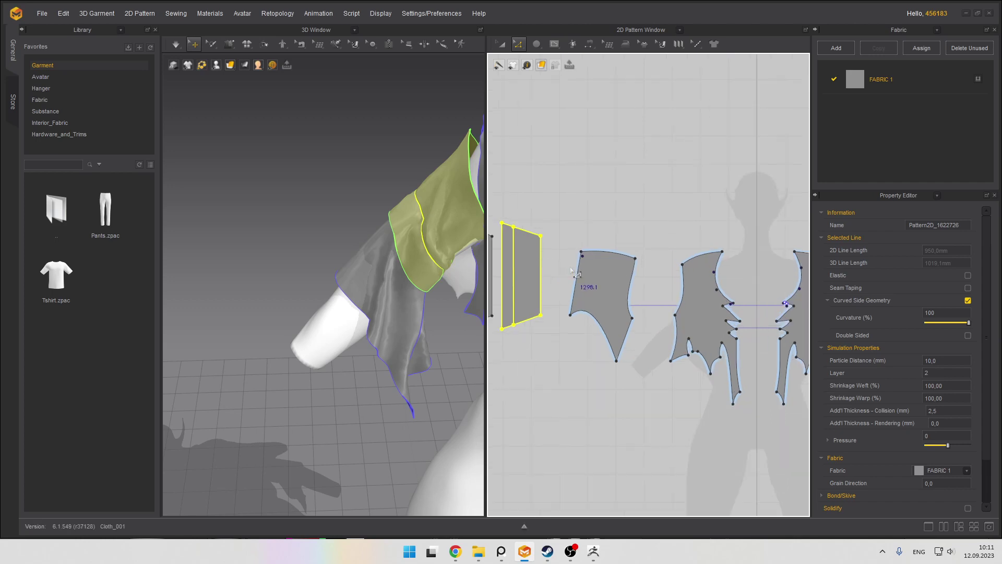
scroll(571, 270, "up", 1)
scroll(590, 275, "down", 2)
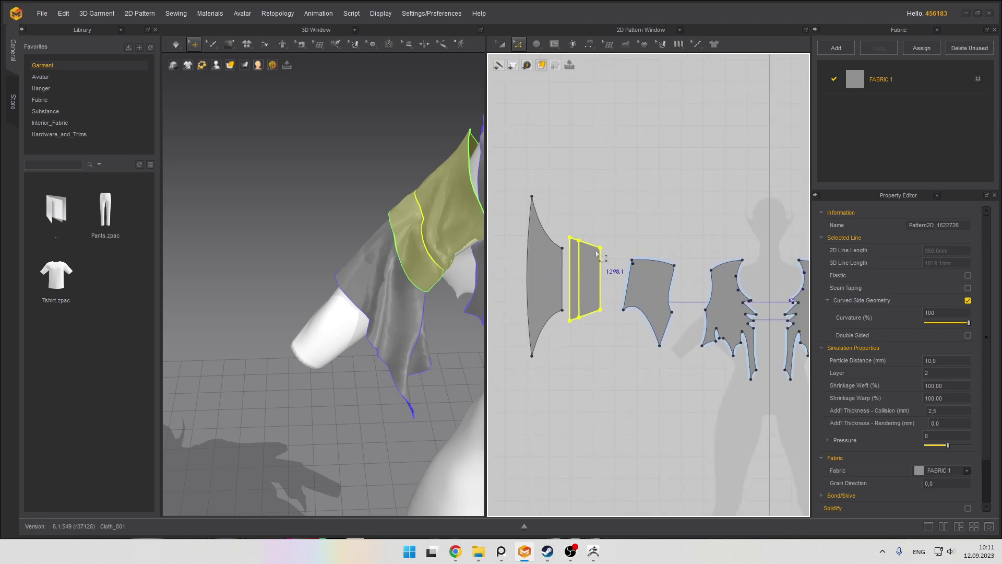
scroll(605, 283, "up", 2)
right_click(577, 271)
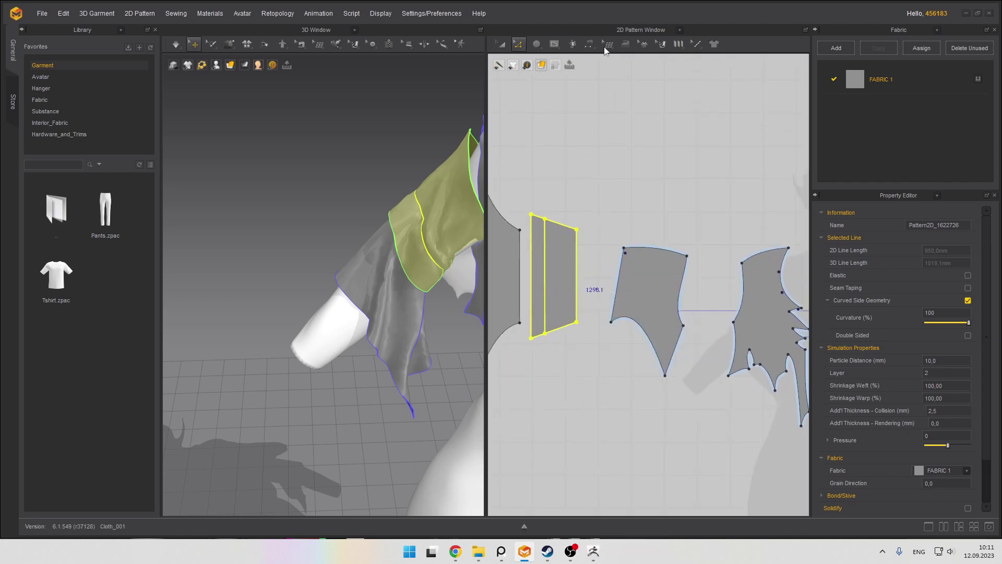
Try to join the mirrored sleeve's upper edge to the front and back armhole edges using Free Sewing
left_click(583, 48)
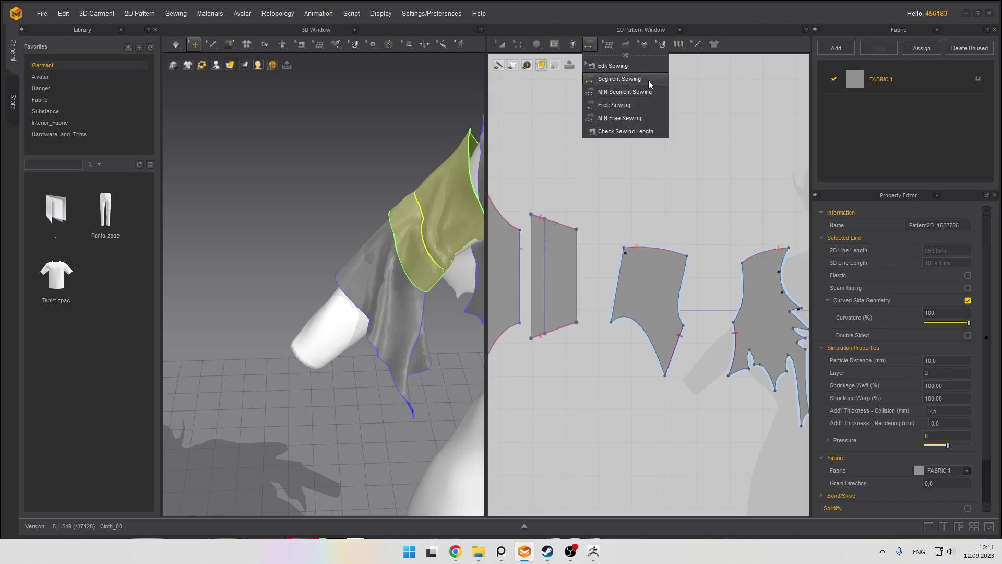
left_click(628, 108)
left_click(576, 322)
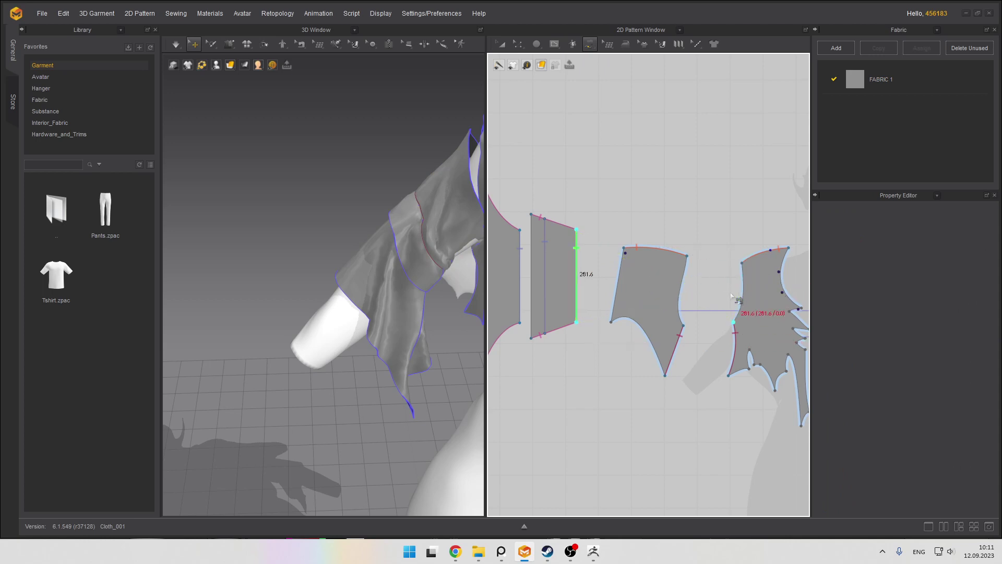
key("Escape")
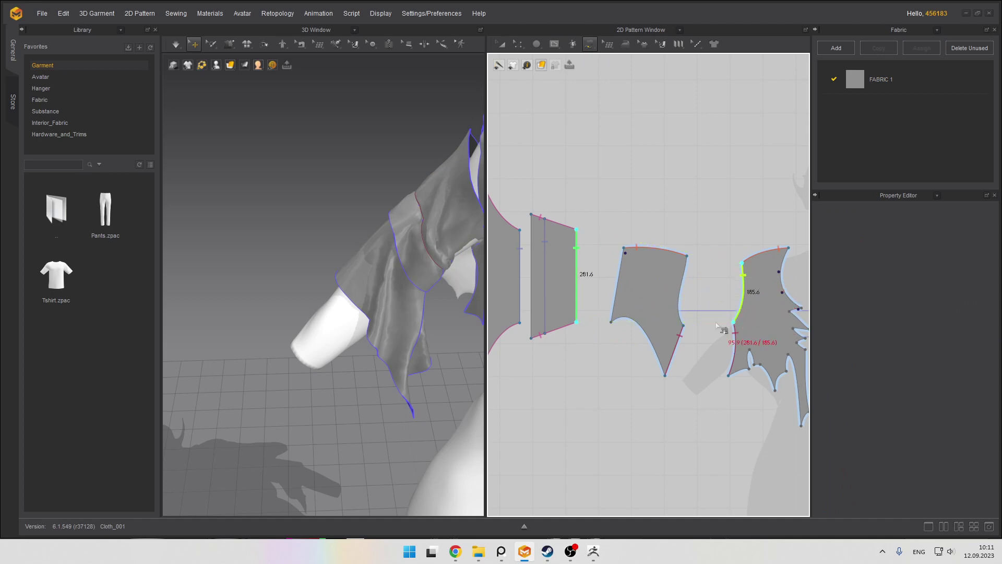
left_click(684, 324)
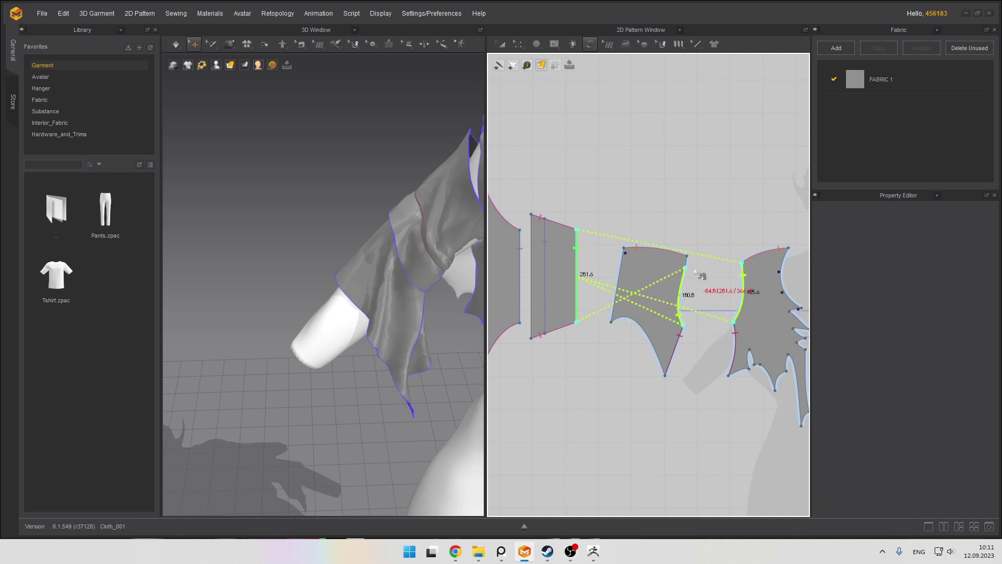
left_click(694, 256, "shift")
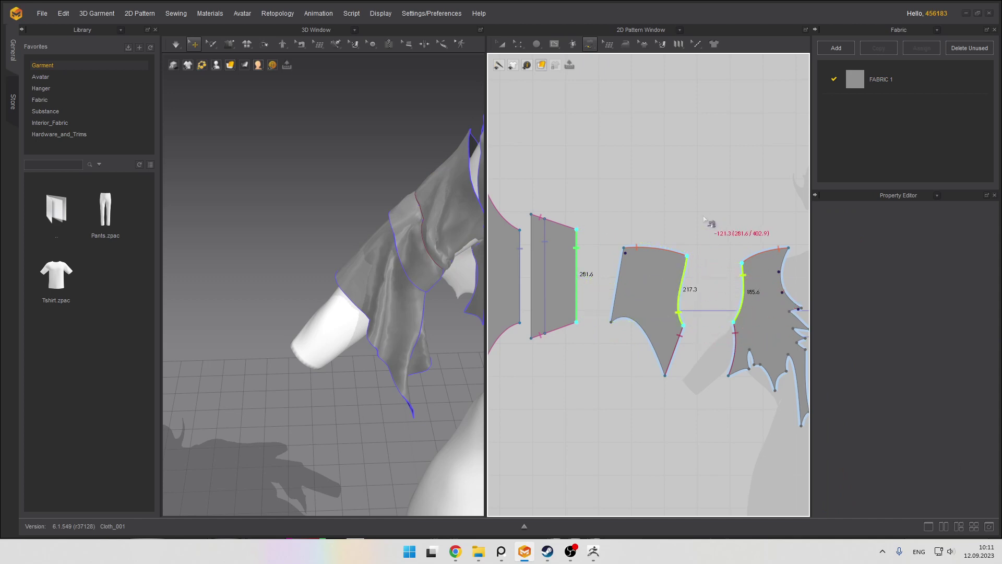
key("space")
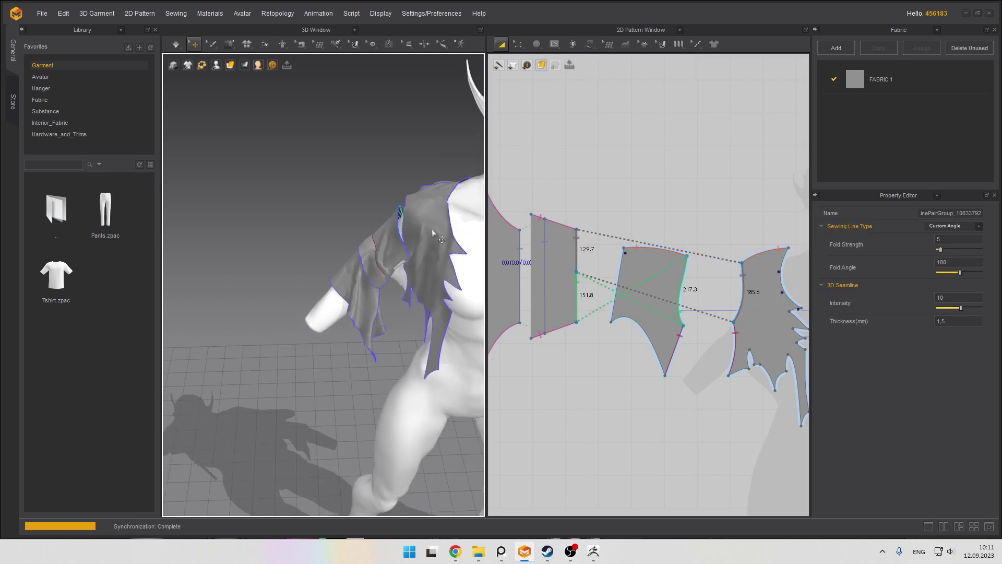
Reverse the crossed seam between the mirrored sleeve's upper edge and the back panel's armhole
key("ctrl+z")
scroll(688, 267, "up", 3)
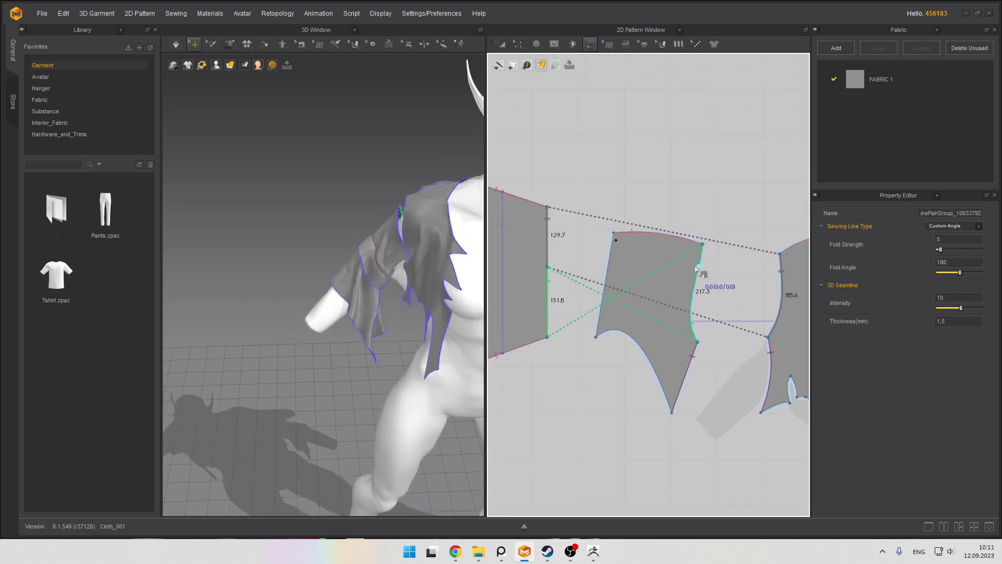
left_click(599, 45)
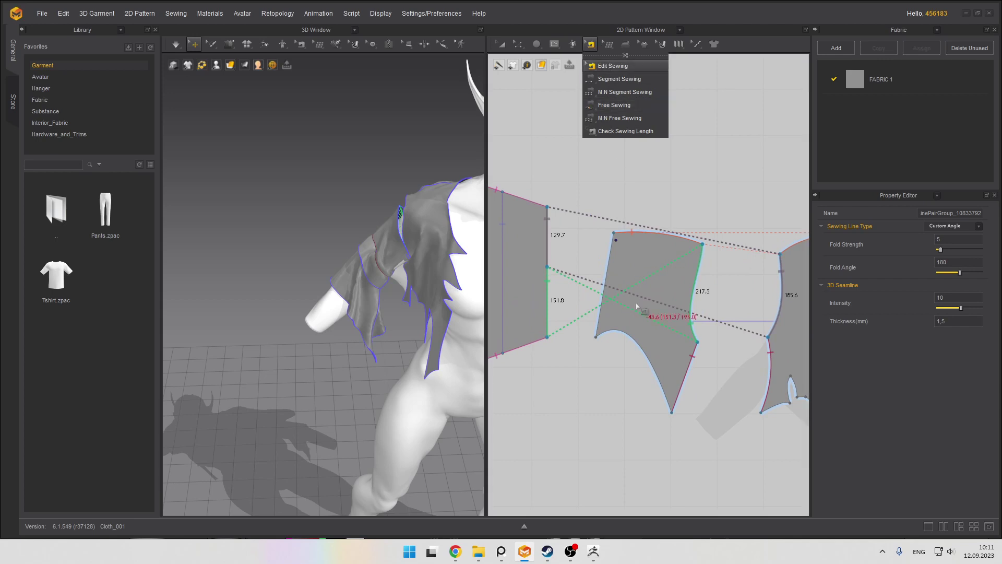
left_click(608, 66)
right_click(588, 291)
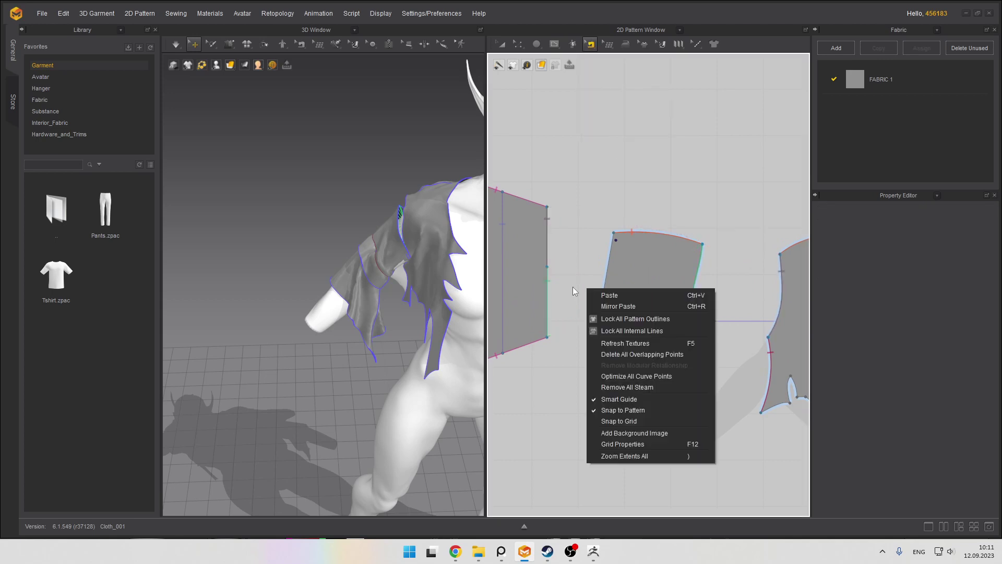
left_click(572, 287)
right_click(547, 290)
left_click(572, 309)
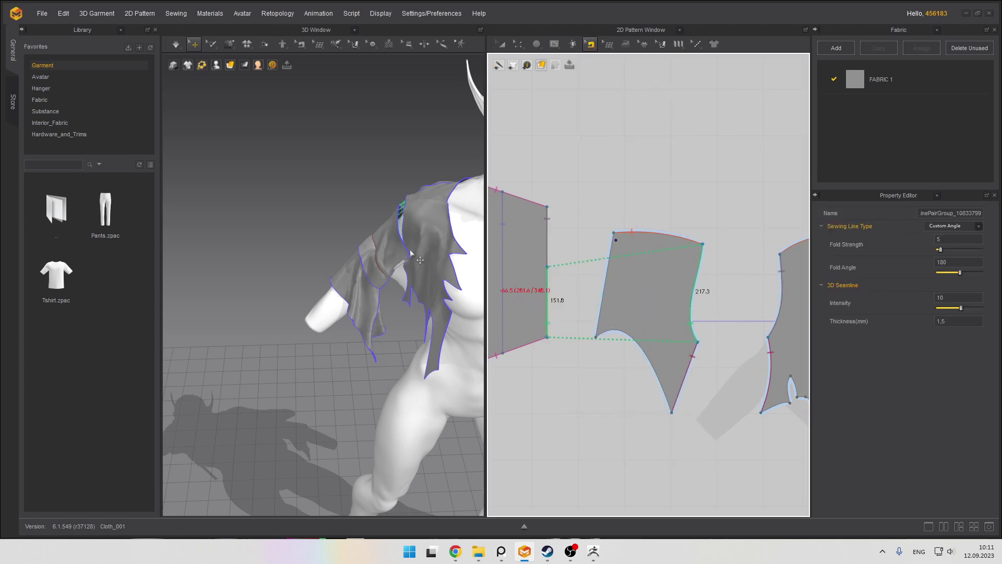
Examine the seam lines between the mirrored sleeve and the garment's armhole from several sides in 3D
key("space")
right_click_drag(394, 241, 420, 196)
middle_click_drag(421, 196, 391, 245)
scroll(368, 246, "down", 4)
middle_click_drag(453, 264, 399, 233)
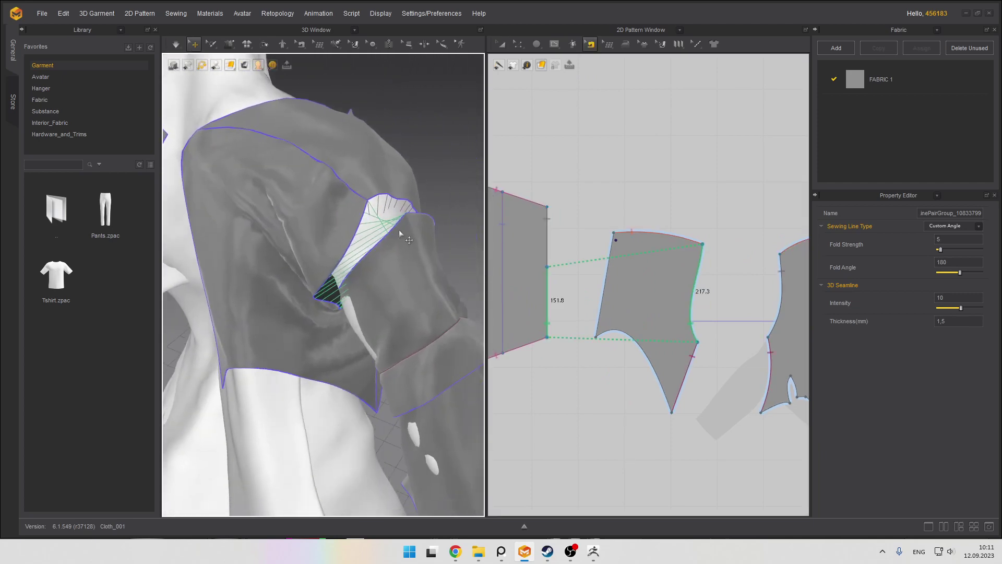
scroll(399, 233, "up", 4)
right_click_drag(362, 217, 363, 255)
scroll(366, 208, "up", 2)
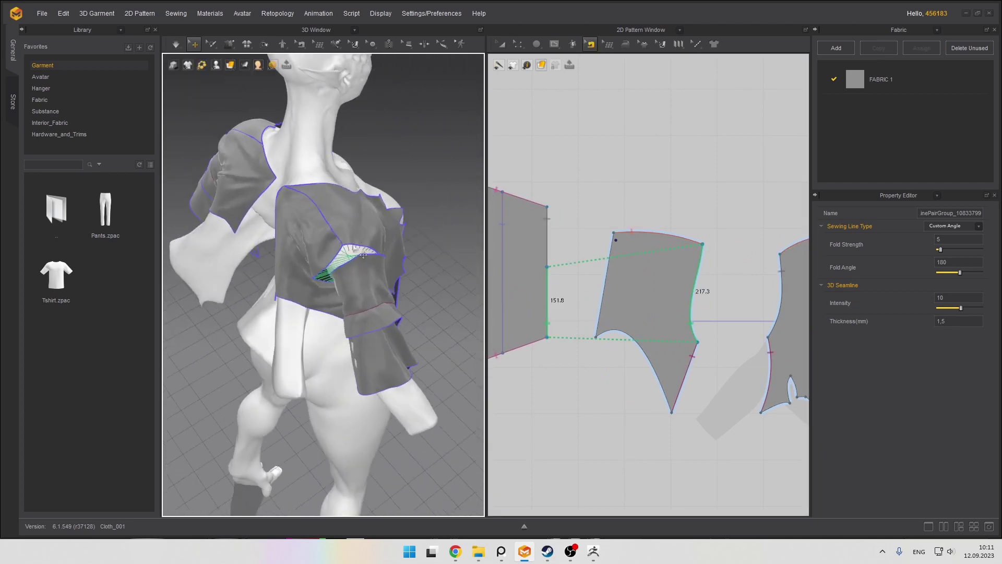
scroll(363, 254, "up", 5)
left_click(365, 238)
scroll(329, 200, "up", 3)
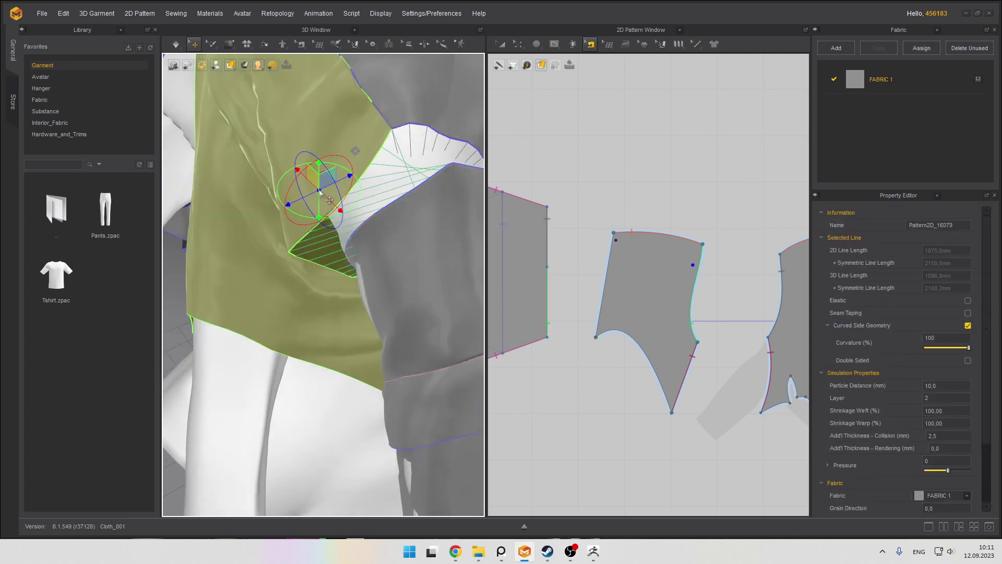
scroll(604, 266, "down", 2)
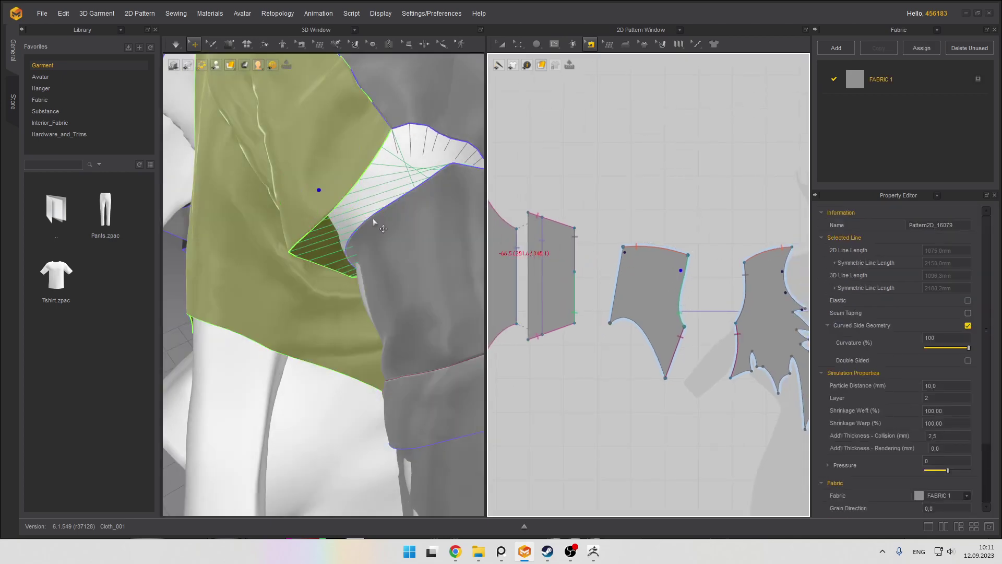
left_click(569, 322)
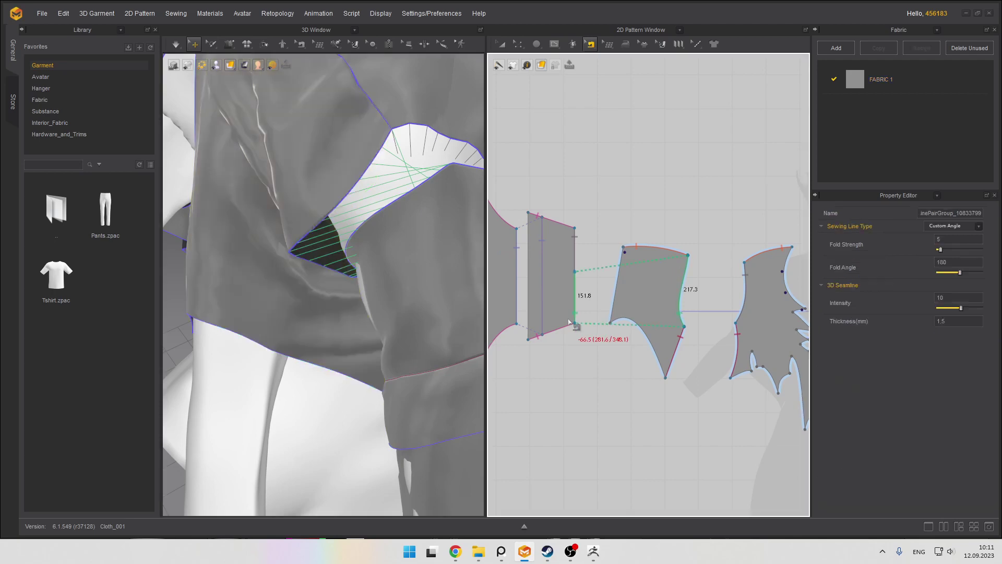
right_click_drag(374, 311, 337, 326)
left_click(336, 326)
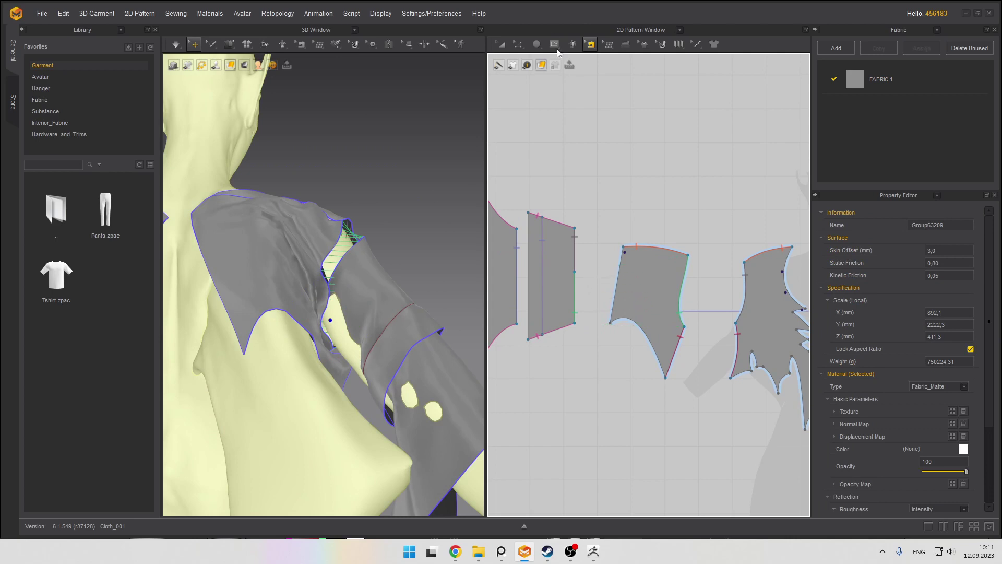
Delete both seams joining the mirrored sleeve's upper edge to the front and back armholes
left_click(588, 42)
left_click(600, 66)
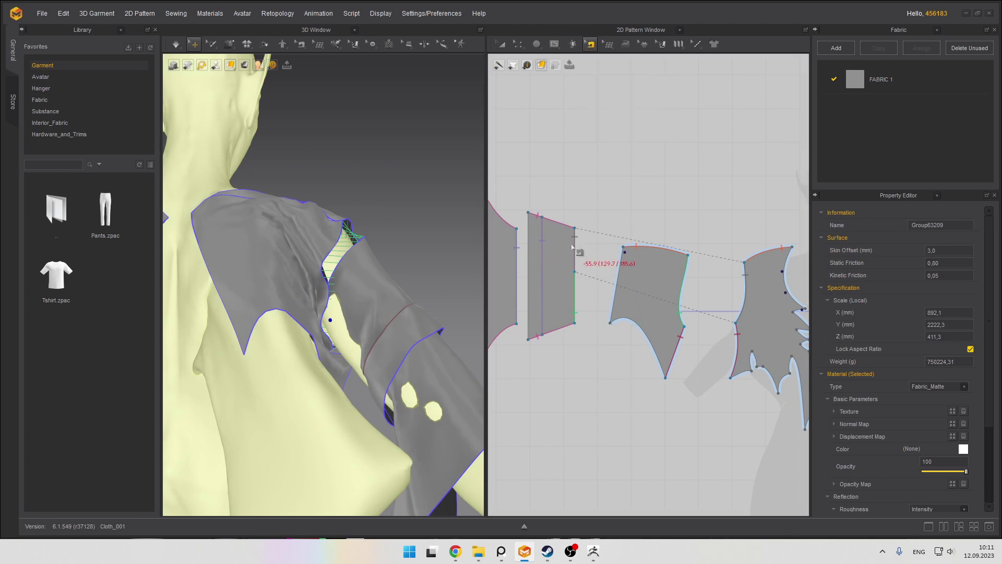
right_click(574, 252)
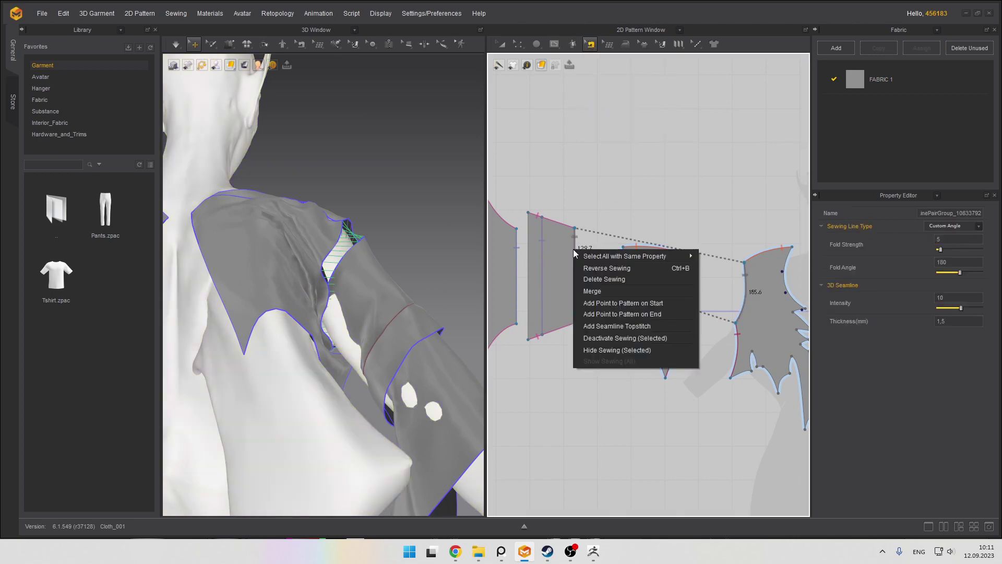
left_click(634, 279)
right_click(577, 276)
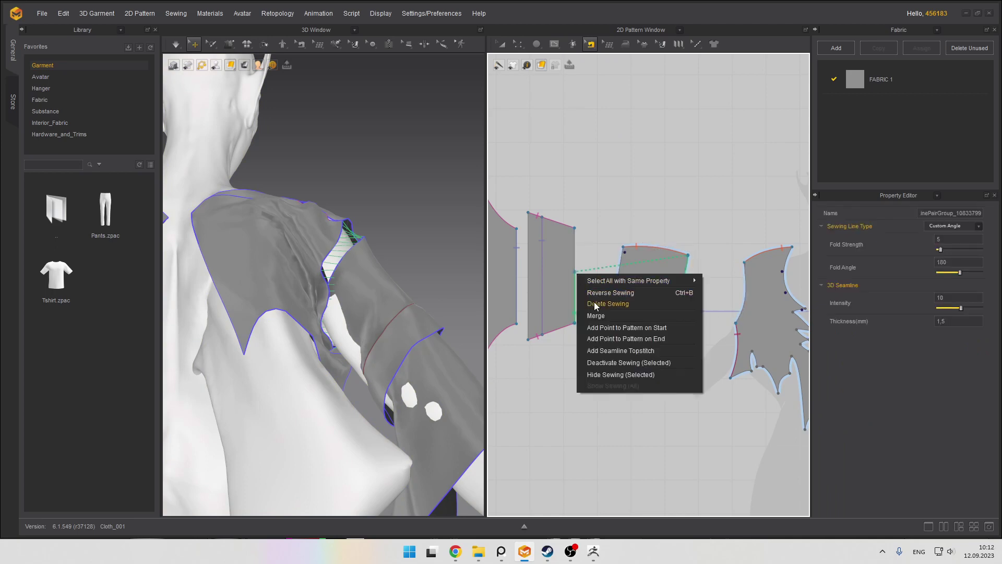
left_click(593, 302)
key("space")
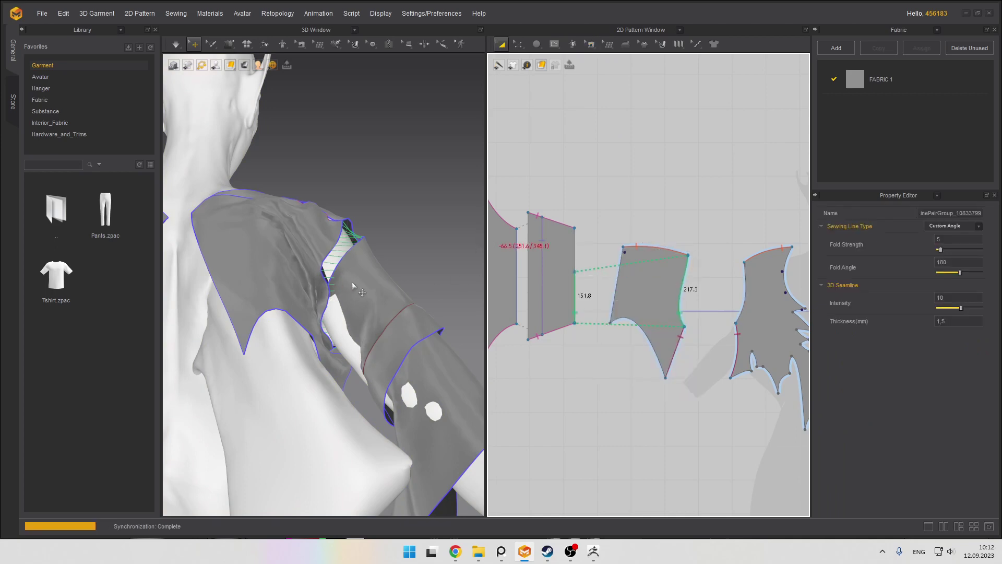
key("ctrl+z")
scroll(364, 269, "down", 3)
right_click_drag(347, 255, 316, 263)
key("ctrl+z")
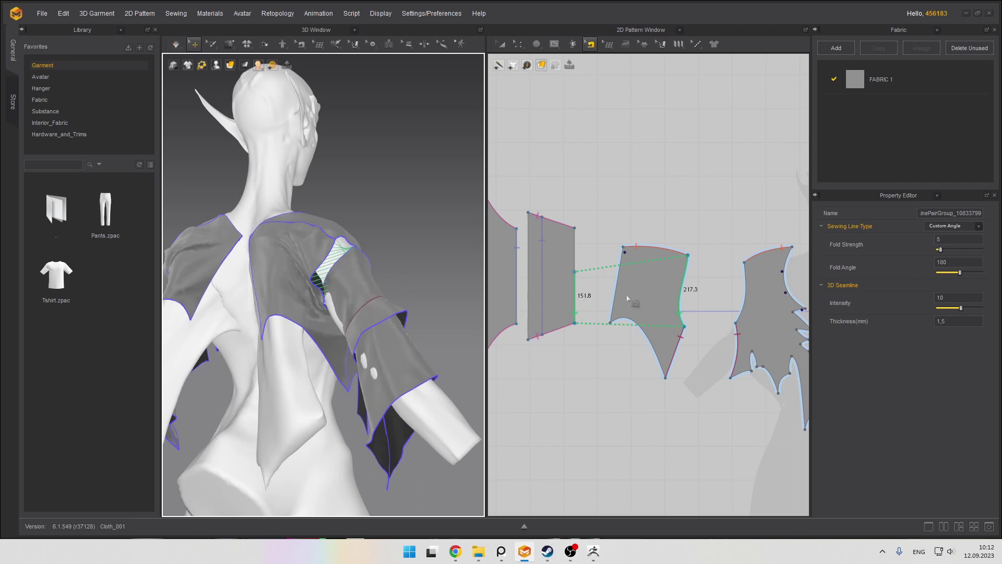
right_click(574, 287)
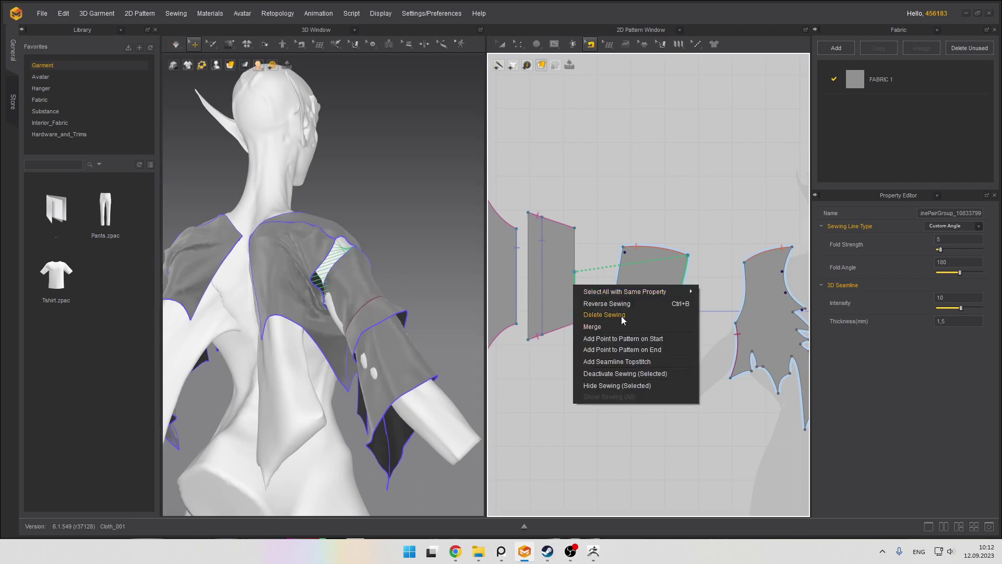
left_click(604, 315)
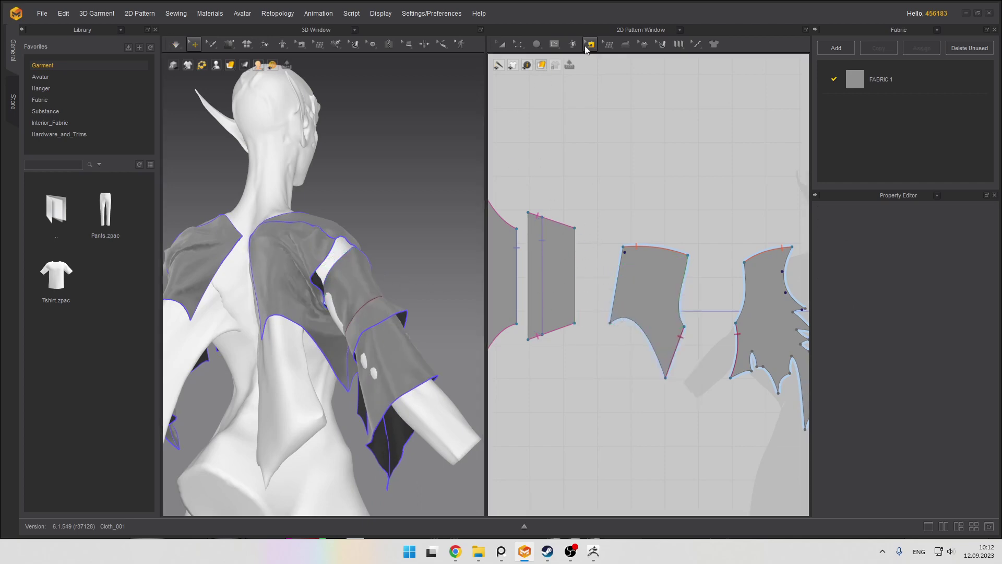
Free-sew the mirrored sleeve's full upper edge to the back and front armhole edges, and simulate the garment
left_click(583, 47)
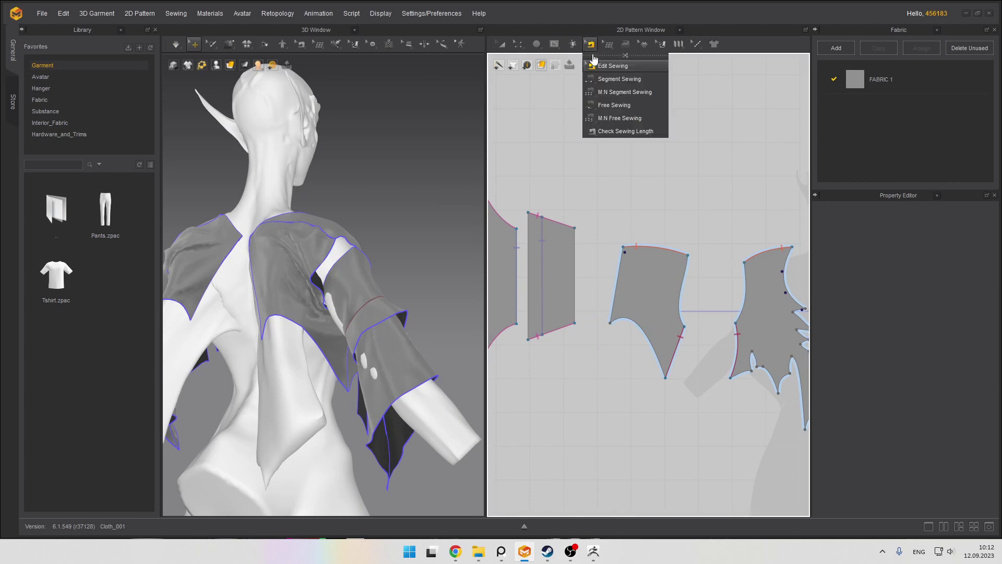
left_click(614, 104)
left_click(574, 228)
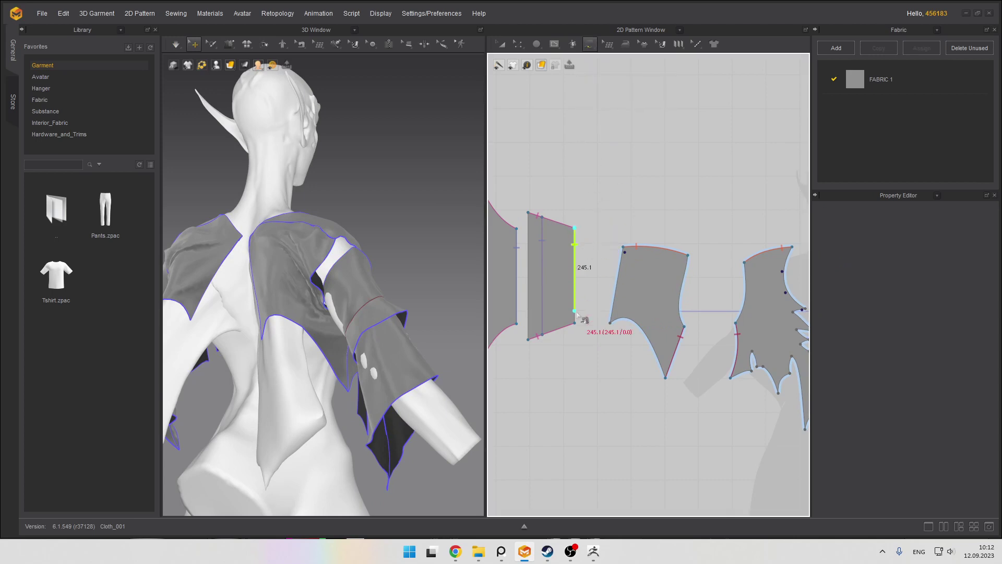
left_click(574, 323)
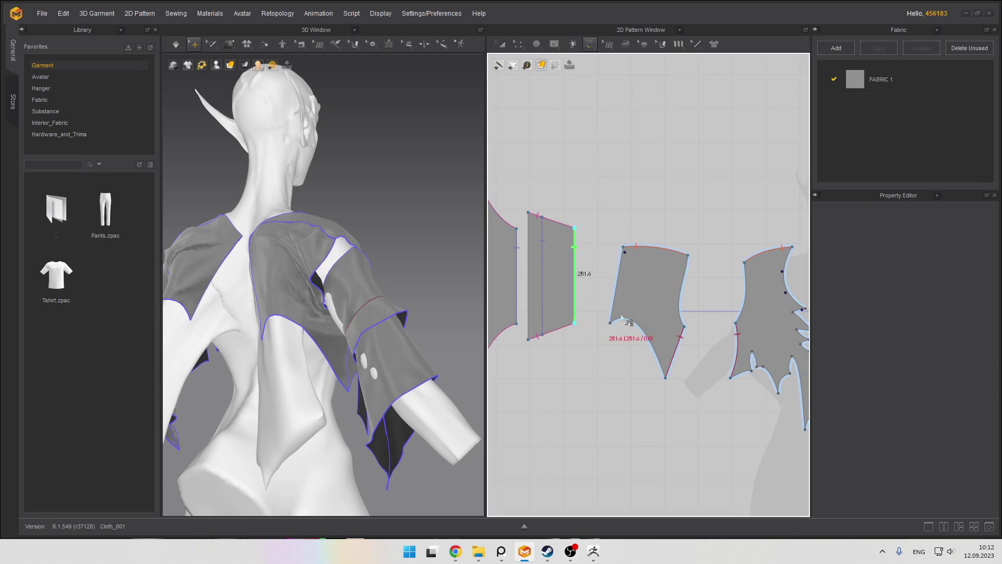
left_click(689, 256)
left_click(745, 263)
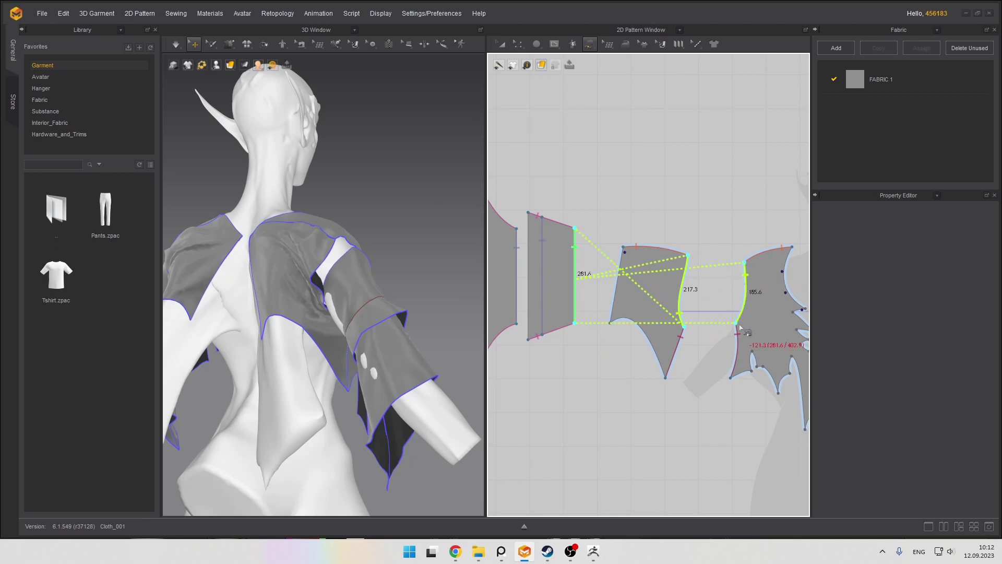
left_click(735, 323)
key("space")
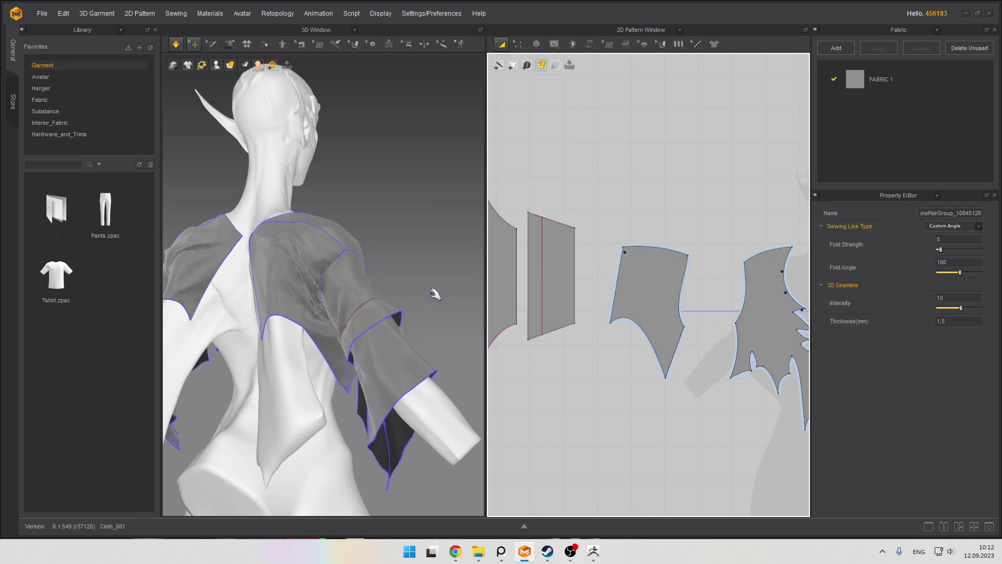
key("space")
Try to pull the front panel below the armpit in 3D, and undo the move
key("m")
right_click_drag(390, 283, 365, 376)
key("space")
scroll(318, 287, "down", 3)
left_click_drag(364, 364, 405, 378)
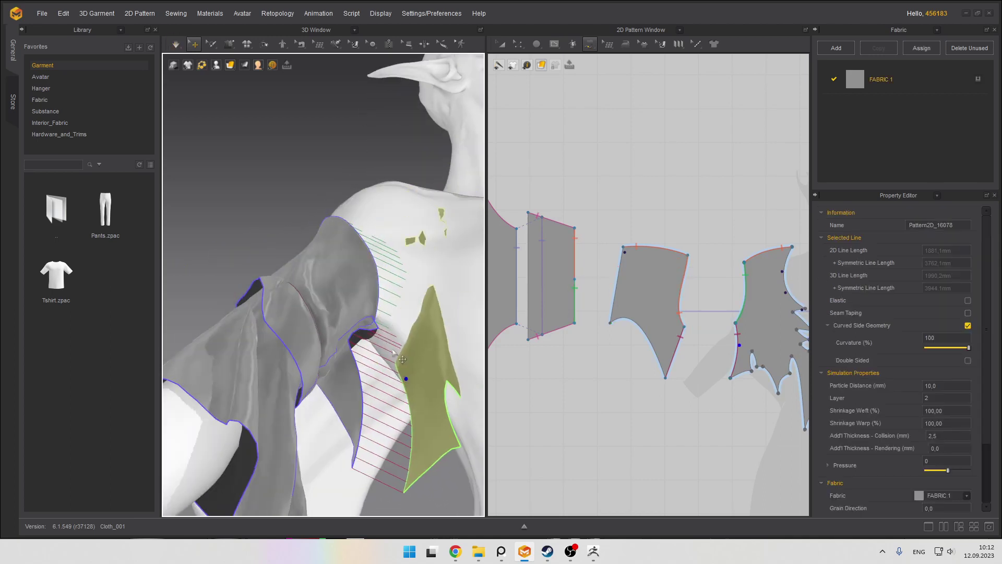
key("ctrl+z")
Simulate the garment while pulling the panels beneath the sewn armpit in 3D to settle them around the arm
key("space")
left_click_drag(361, 448, 419, 489)
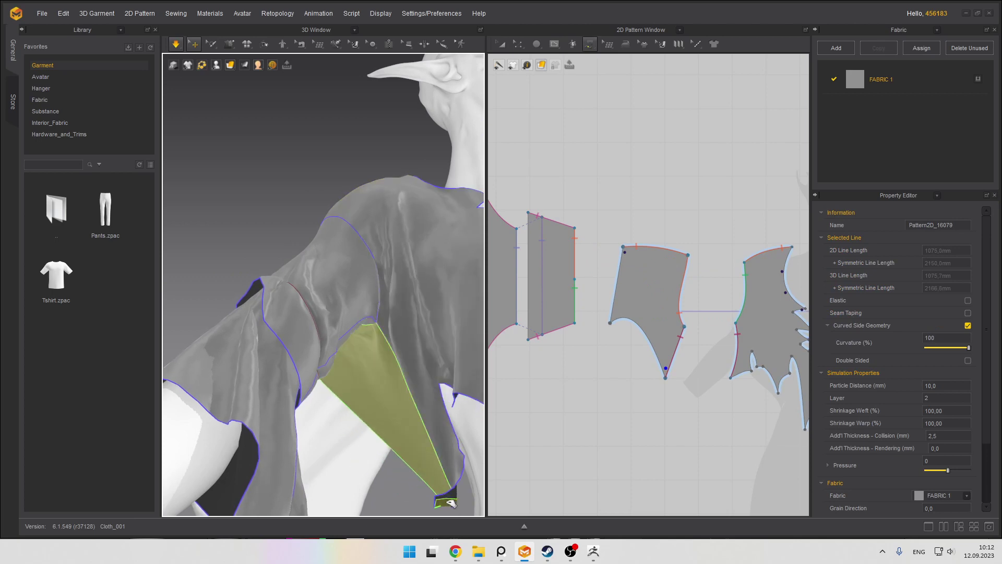
right_click_drag(409, 306, 364, 367)
left_click(364, 367)
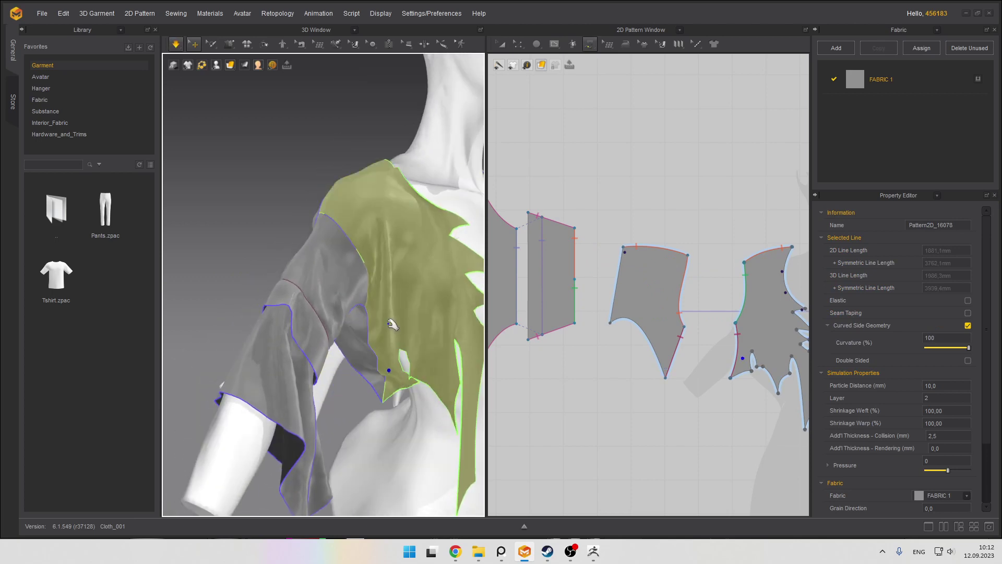
right_click_drag(398, 320, 444, 260)
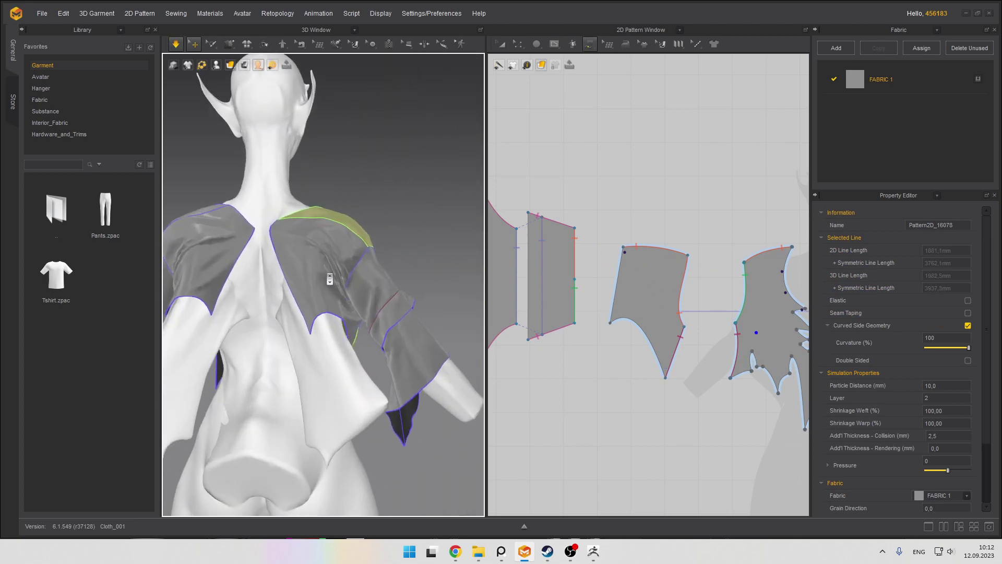
scroll(328, 279, "down", 2)
right_click_drag(321, 247, 442, 258)
scroll(284, 250, "up", 3)
middle_click_drag(437, 257, 358, 246)
scroll(303, 245, "down", 4)
scroll(361, 246, "down", 3)
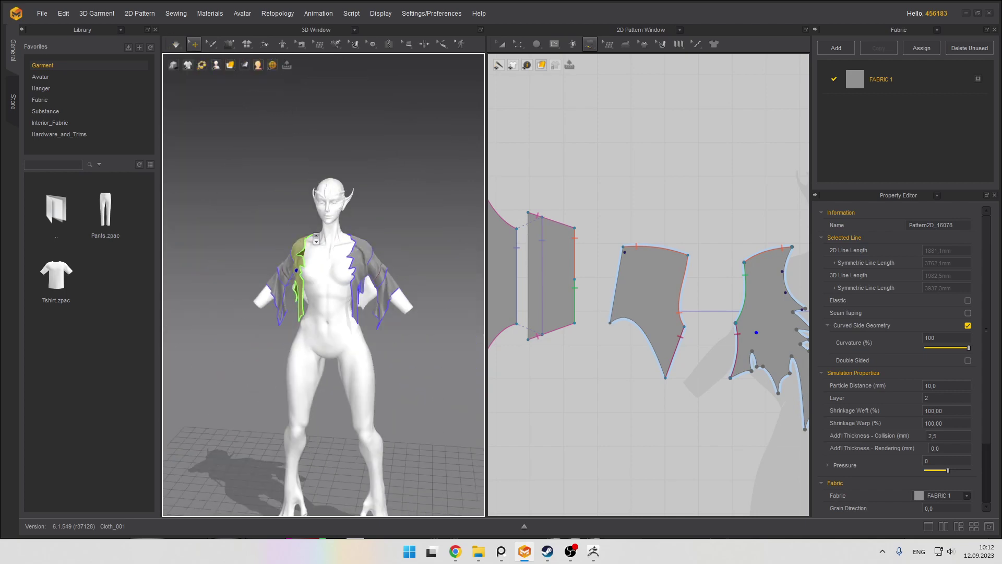
Clear the pattern selection, stop the garment simulation and save the project
left_click(429, 233)
scroll(773, 299, "down", 2)
scroll(634, 266, "down", 4)
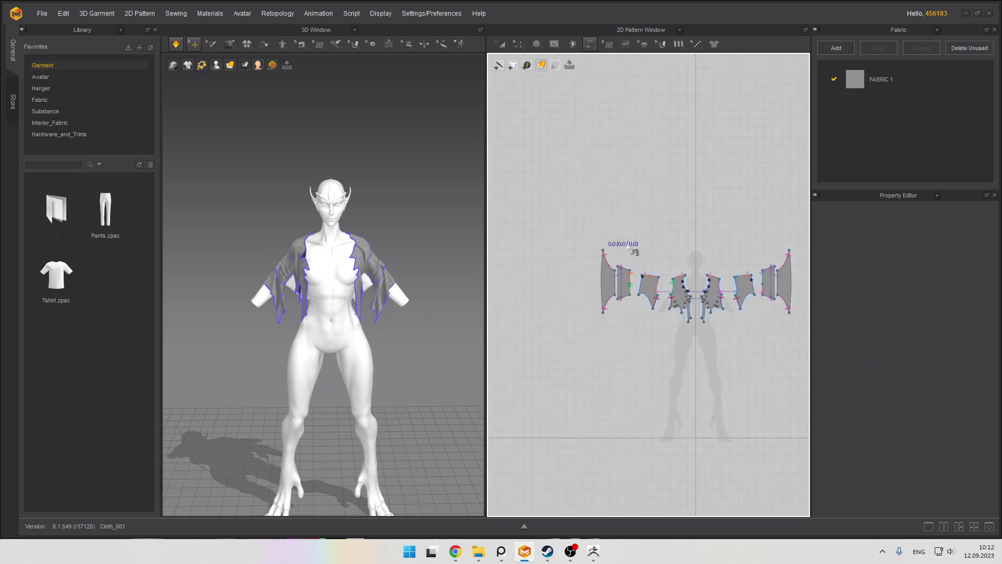
key("z")
middle_click_drag(690, 238, 628, 237)
key("a")
left_click_drag(513, 217, 727, 312)
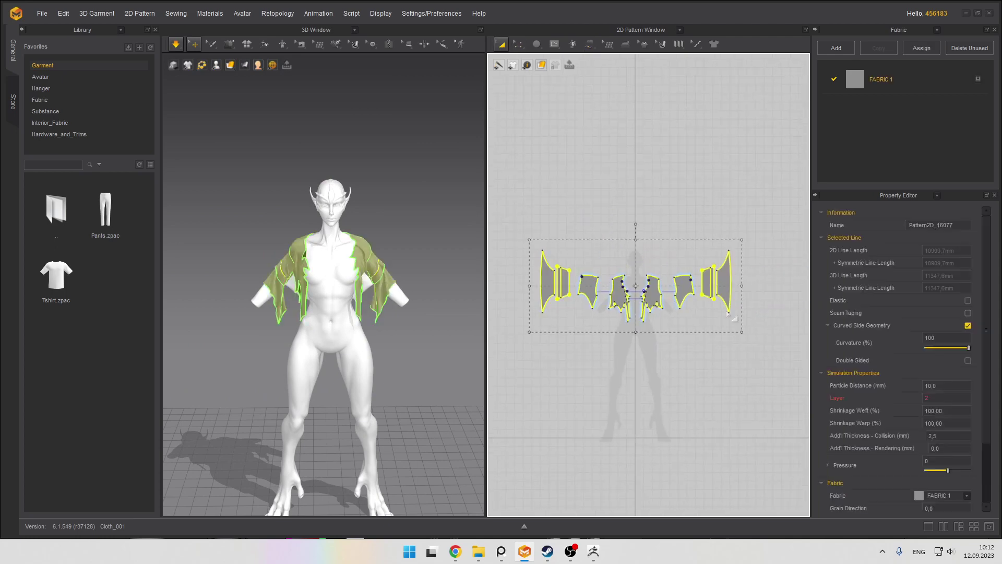
left_click(665, 244)
key("space")
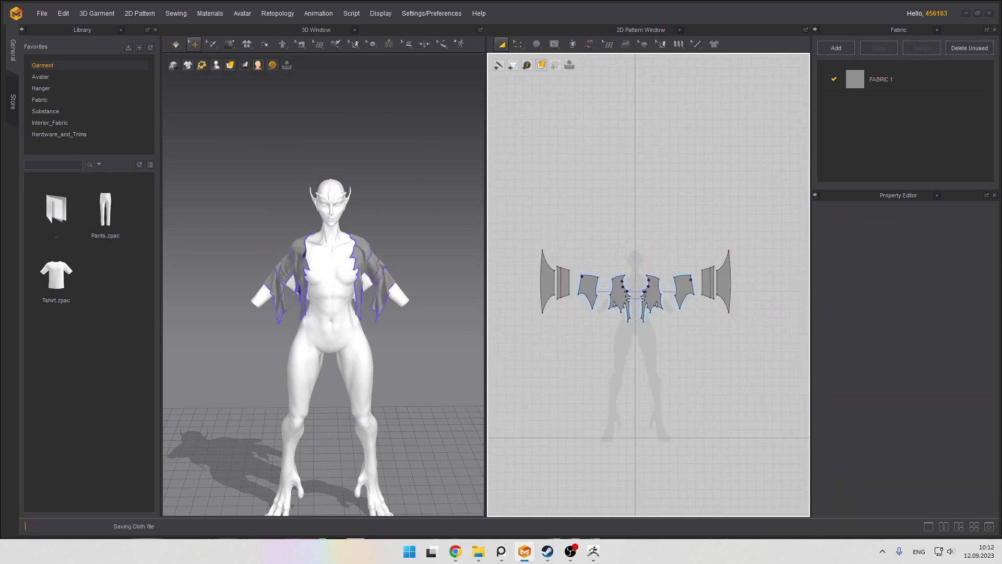
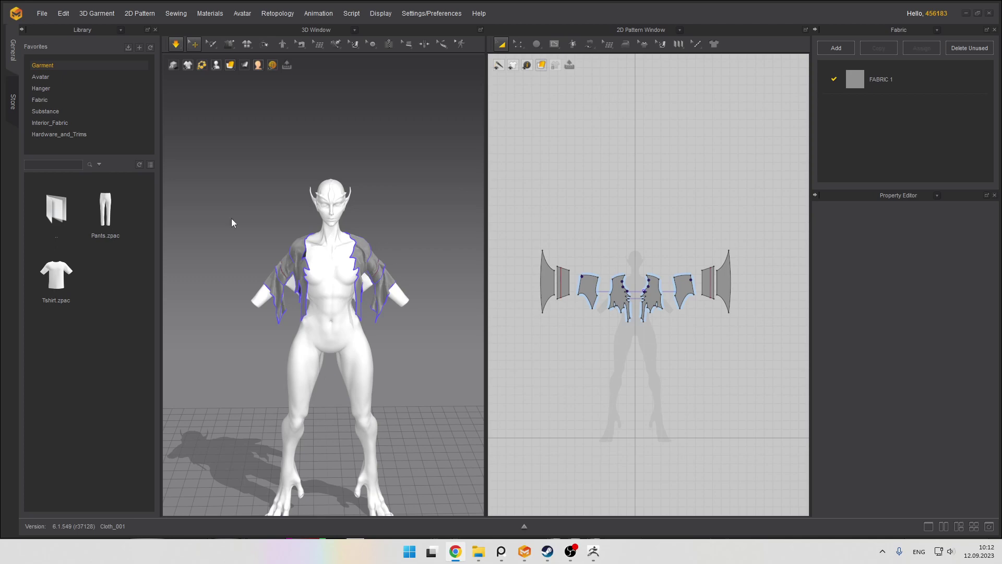
Select all the garment's pattern pieces in 2D
scroll(657, 243, "down", 1)
scroll(646, 241, "up", 2)
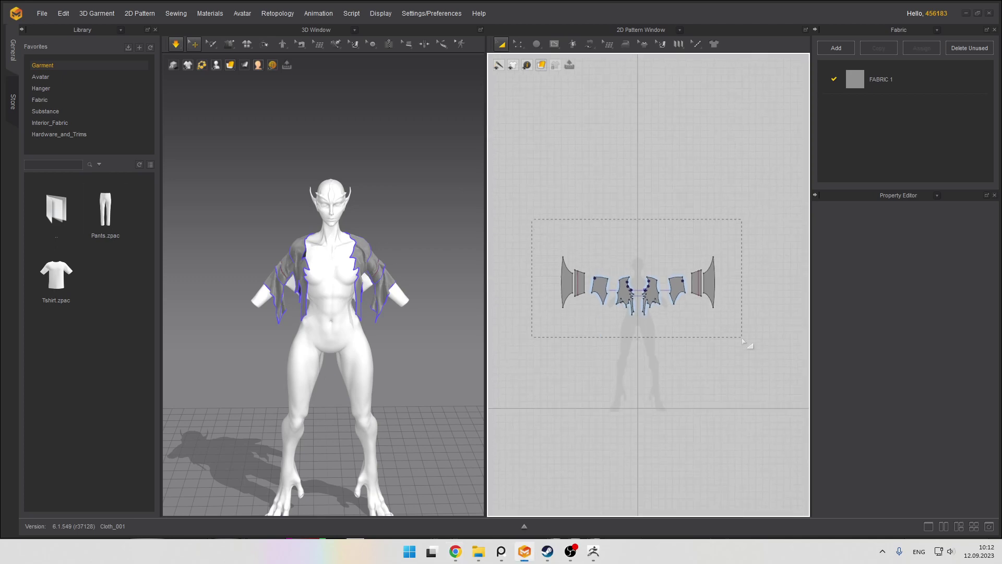
left_click_drag(743, 340, 743, 340)
Save the project under the new name Cloth_002 in the wip_MD folder of Dragon_Lady
left_click(45, 14)
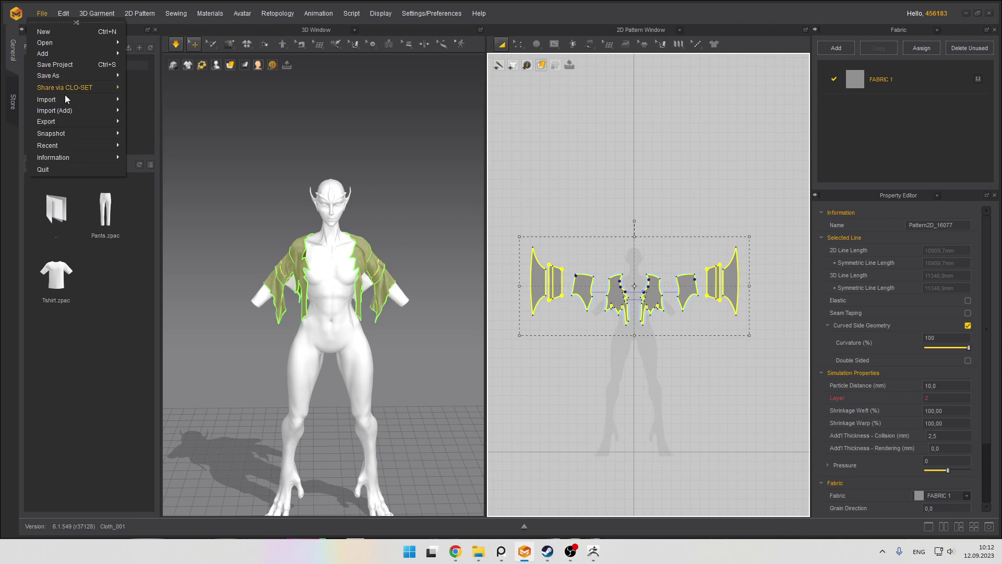
mouse_move(70, 72)
left_click(154, 73)
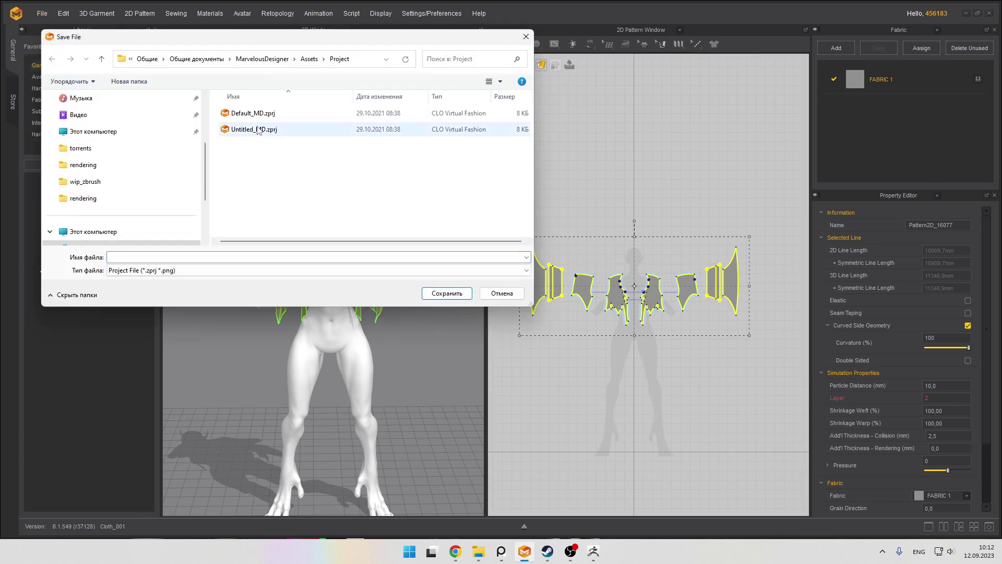
scroll(155, 151, "up", 3)
left_click(135, 147)
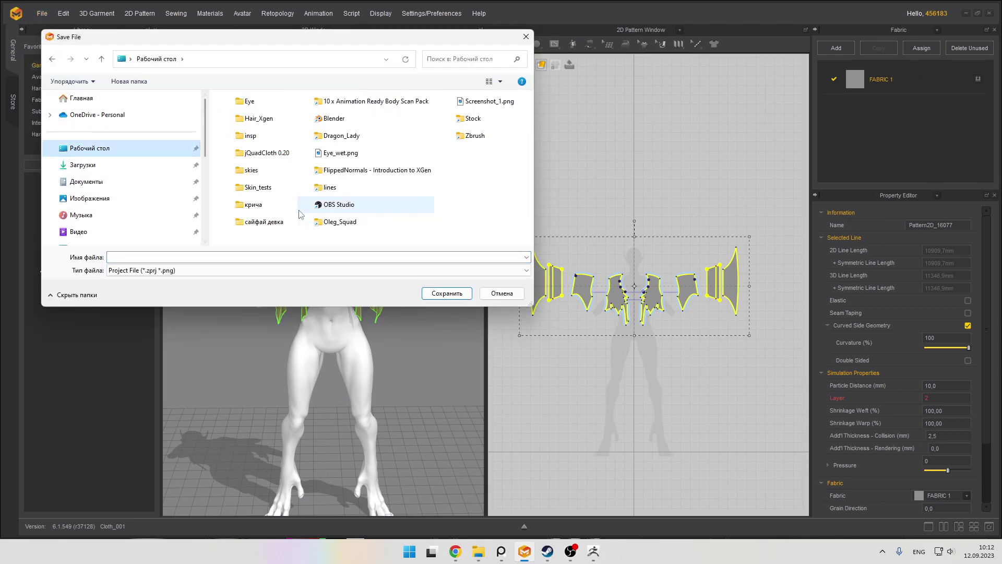
double_click(340, 135)
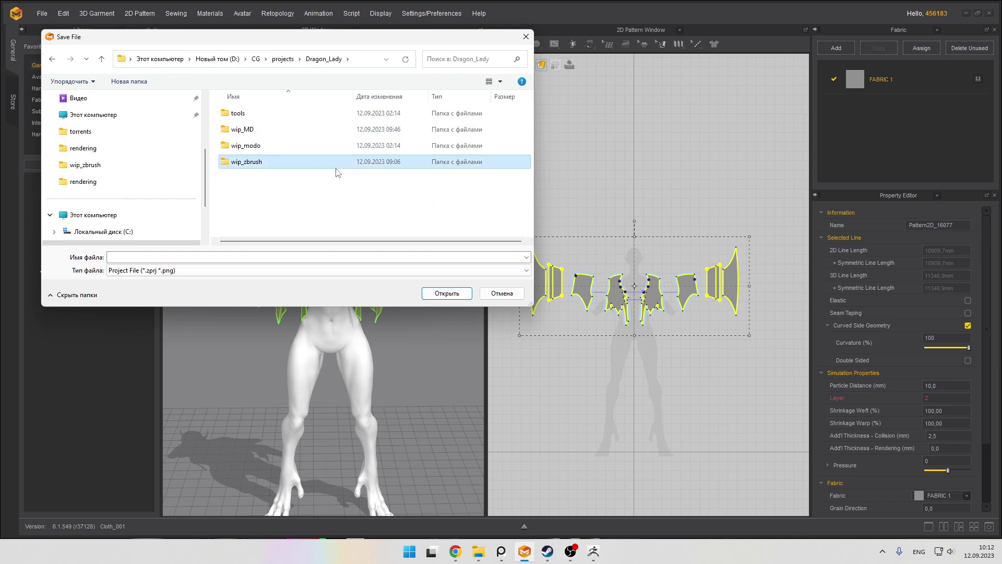
double_click(244, 129)
left_click(319, 130)
left_click(137, 256)
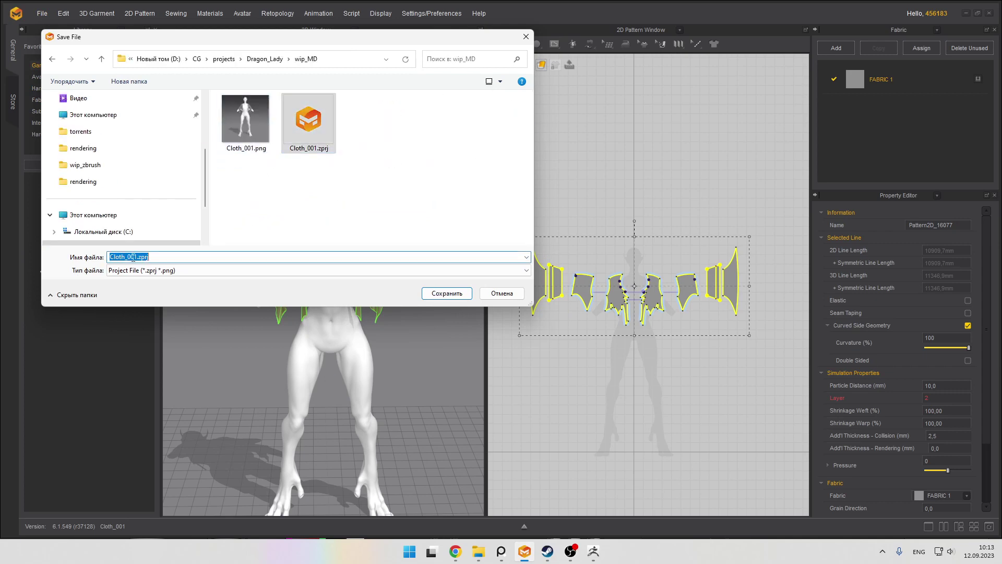
key("BackSpace")
type("2")
key("Return")
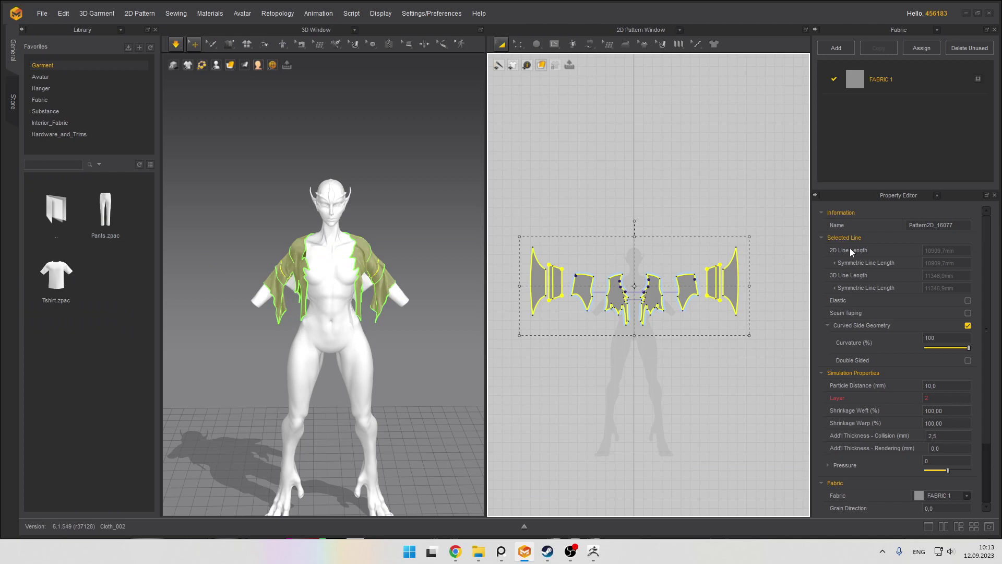
Set the simulation layer of all selected pattern pieces to 0
scroll(647, 285, "up", 4)
scroll(648, 285, "down", 2)
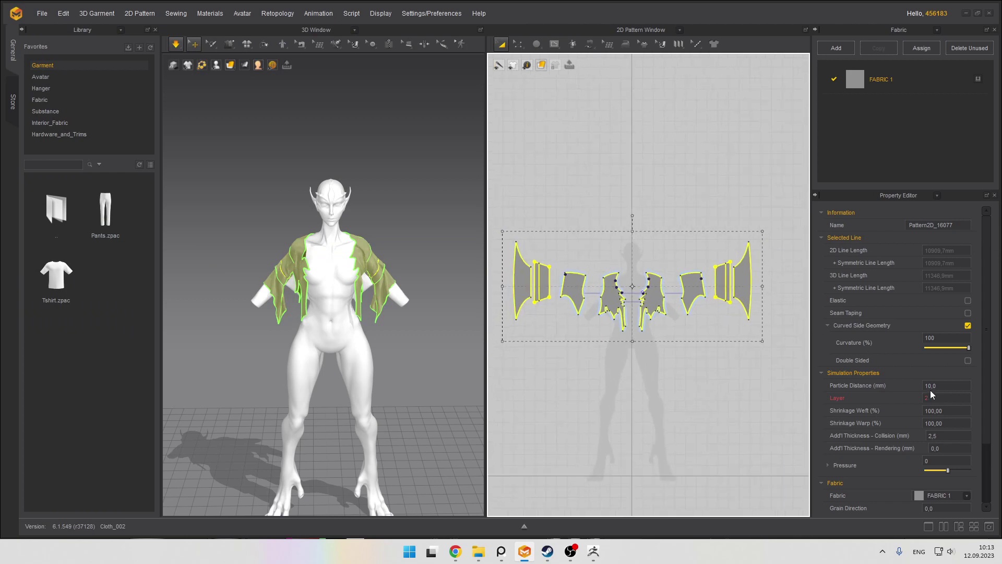
double_click(952, 399)
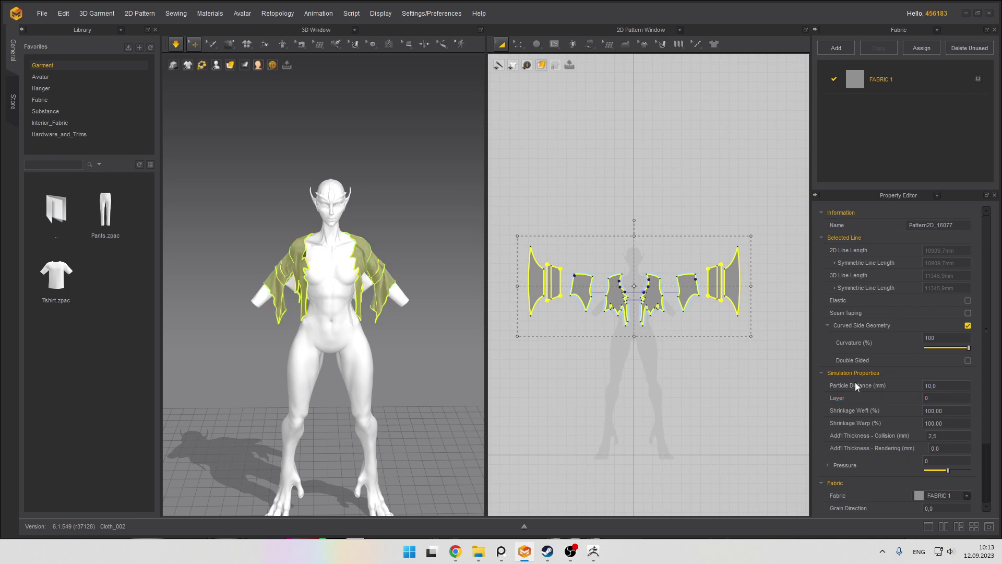
scroll(683, 309, "up", 2)
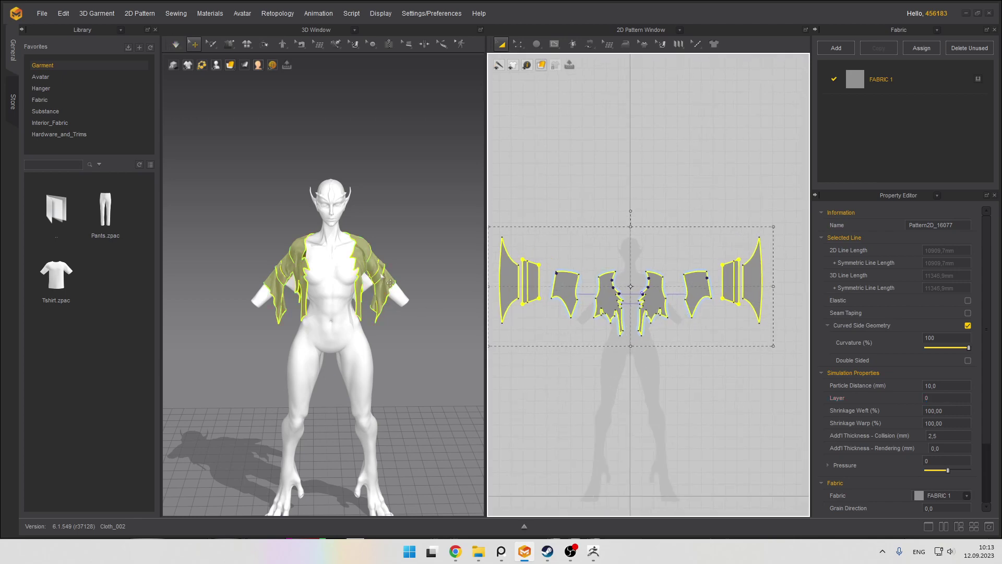
scroll(417, 235, "up", 2)
Simulate the garment on the avatar with the new layer value and check its drape from the front and side
left_click(424, 222)
right_click_drag(421, 257, 402, 260)
scroll(404, 263, "up", 3)
left_click(387, 268)
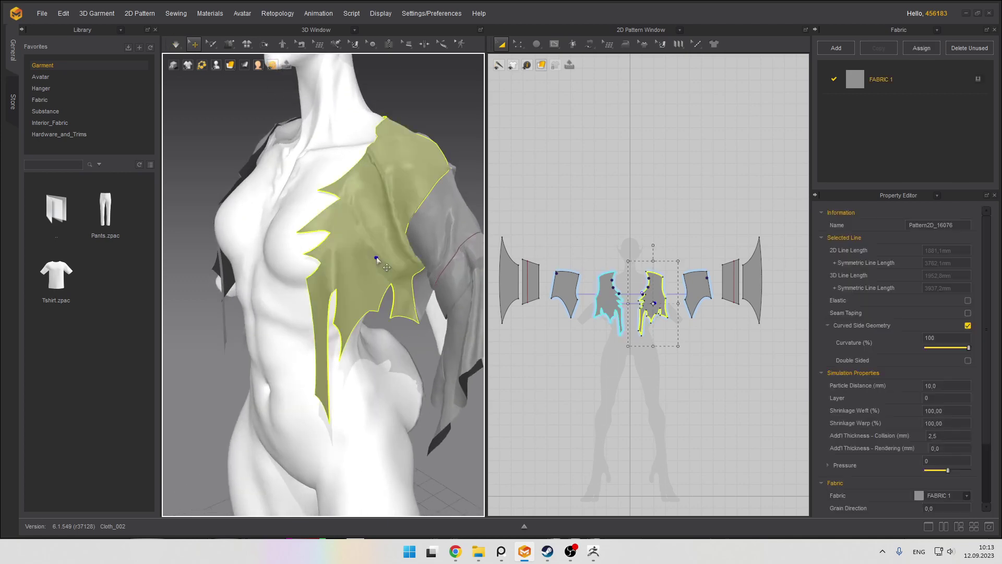
key("space")
scroll(402, 276, "down", 3)
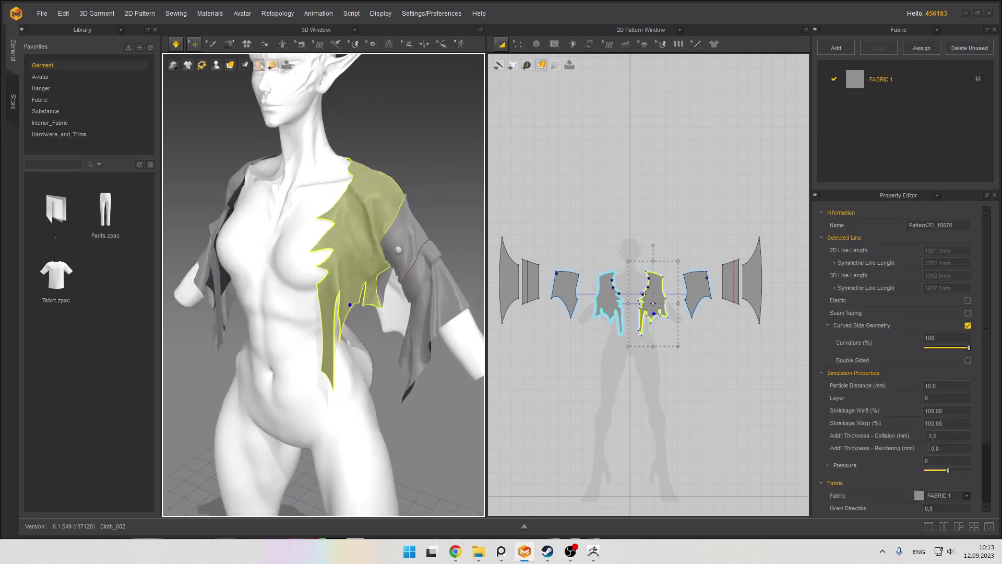
right_click_drag(403, 276, 298, 236)
scroll(430, 235, "down", 2)
middle_click_drag(298, 236, 330, 255)
right_click_drag(331, 256, 182, 306)
scroll(233, 287, "down", 3)
Set the particle distance of all pattern pieces to 5 mm
left_click(531, 251)
key("space")
scroll(524, 245, "down", 2)
left_click_drag(530, 219, 741, 326)
scroll(725, 286, "up", 4)
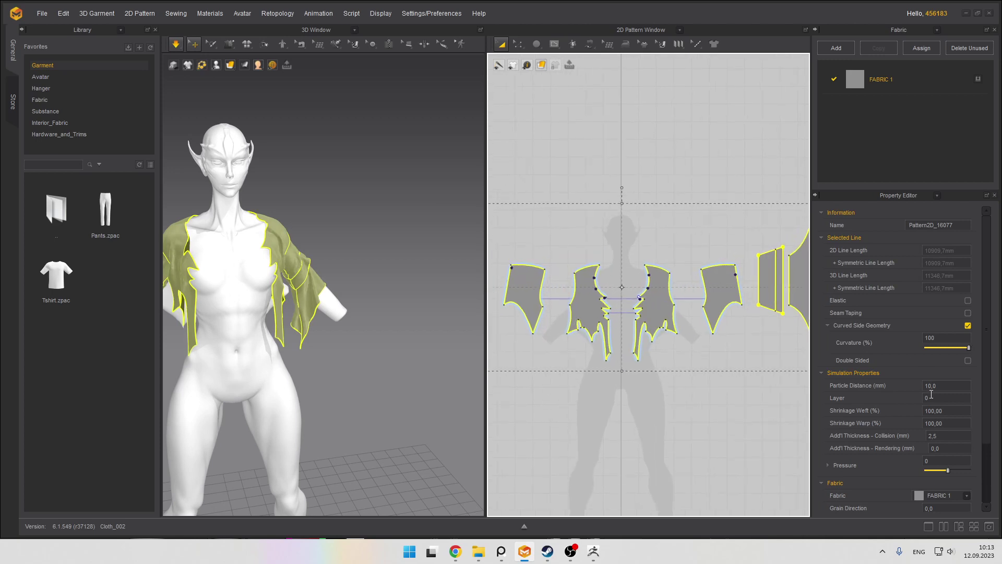
left_click(948, 388)
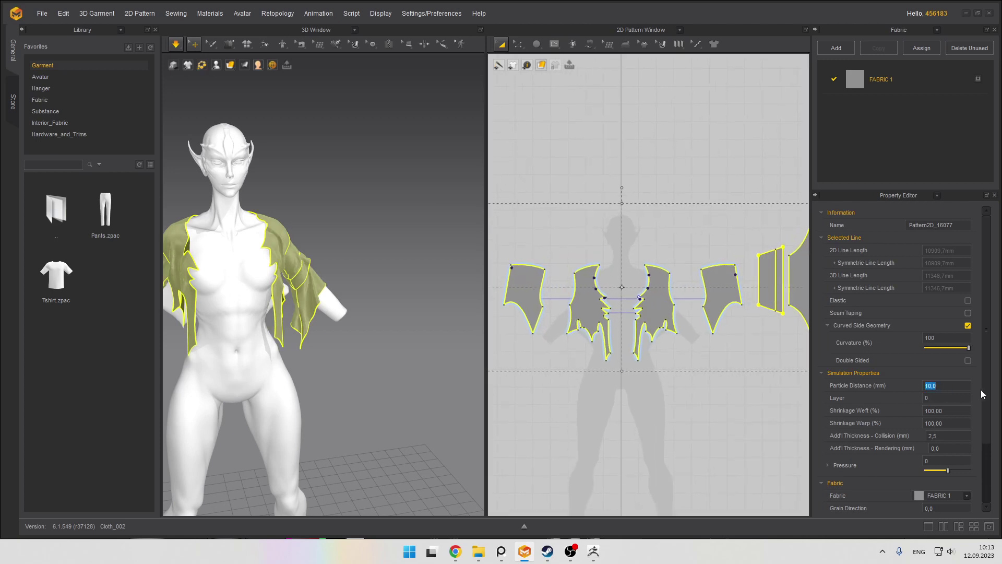
type("5")
key("Return")
Simulate the garment with the finer mesh until the folds around the shoulder and sleeve settle, and stop the simulation
scroll(279, 255, "up", 5)
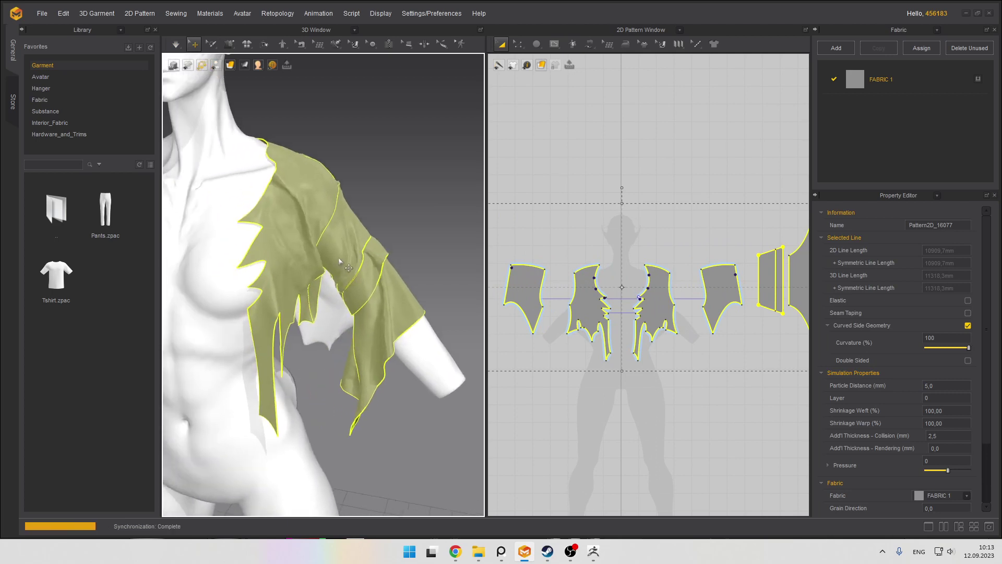
key("space")
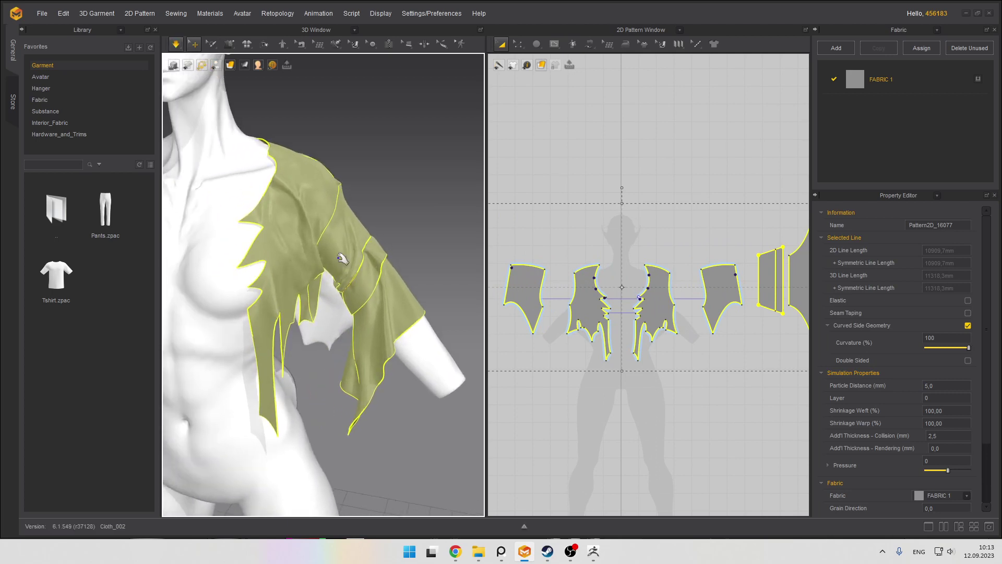
scroll(364, 262, "up", 3)
scroll(314, 230, "up", 2)
key("space")
right_click_drag(291, 232, 266, 230)
key("space")
scroll(329, 219, "down", 3)
key("space")
right_click_drag(428, 258, 315, 245)
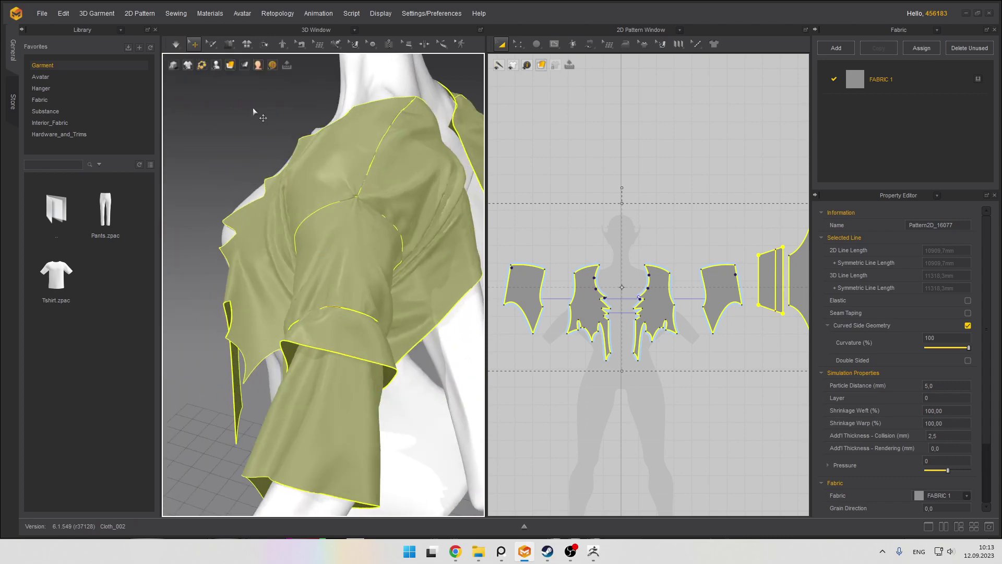
Examine the shoulder and sleeve seams and folds up close on both sides of the garment
left_click(252, 107)
right_click_drag(388, 237, 308, 192)
scroll(340, 212, "up", 3)
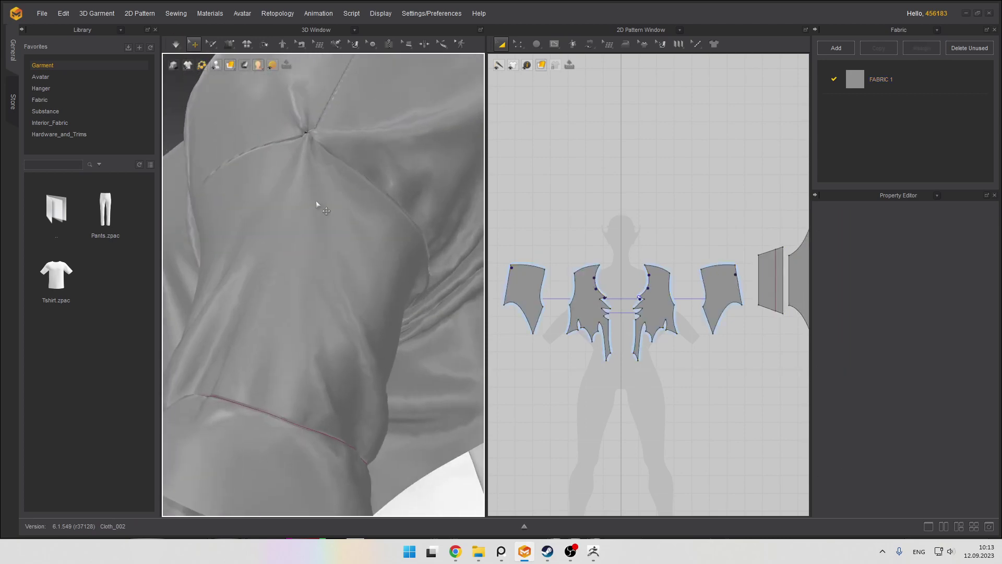
scroll(315, 200, "down", 6)
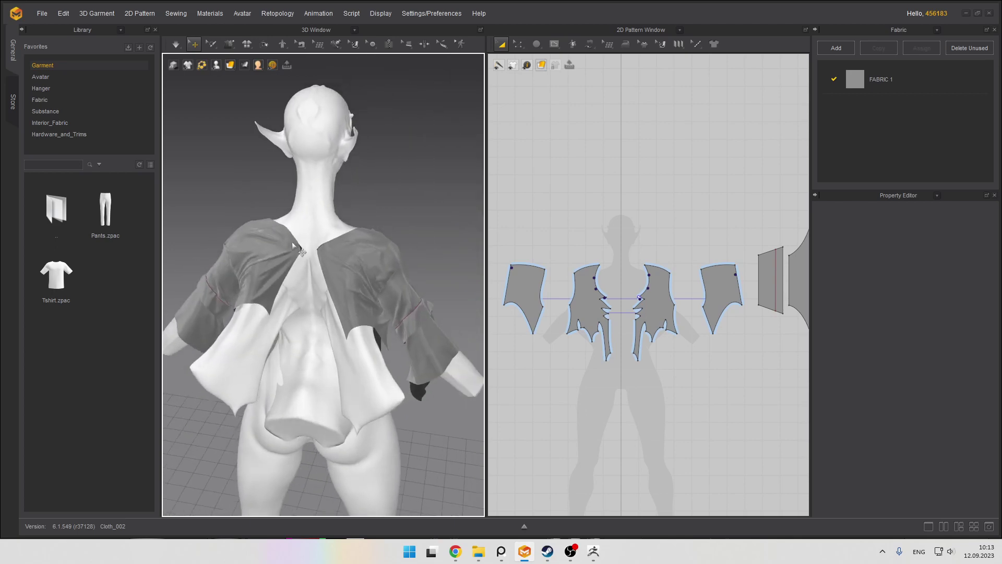
right_click_drag(293, 242, 243, 254)
scroll(300, 261, "up", 6)
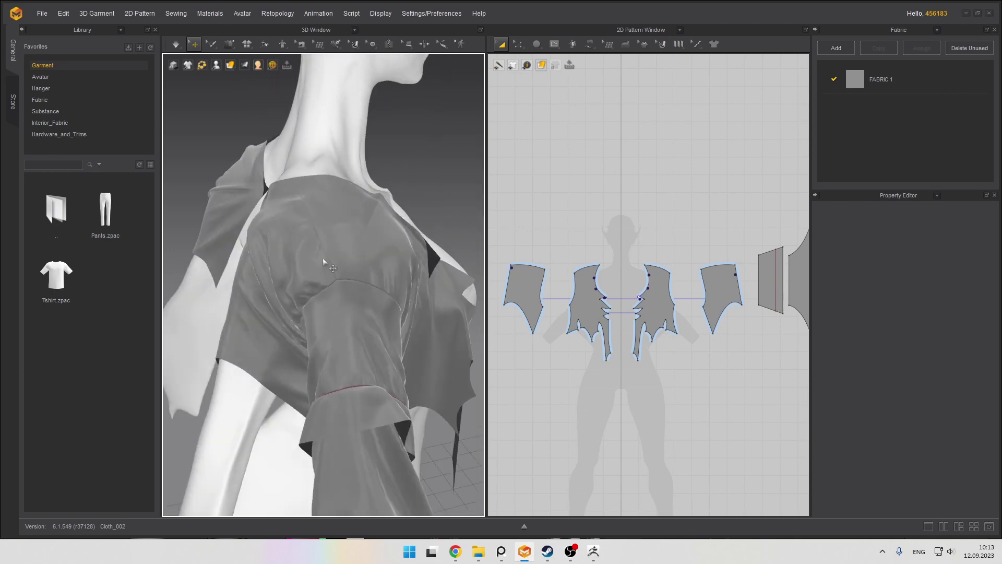
left_click(324, 261)
left_click(389, 256)
right_click_drag(313, 267, 454, 238)
scroll(289, 258, "down", 4)
scroll(345, 293, "up", 4)
middle_click_drag(344, 293, 426, 328)
left_click(426, 329)
scroll(301, 296, "down", 4)
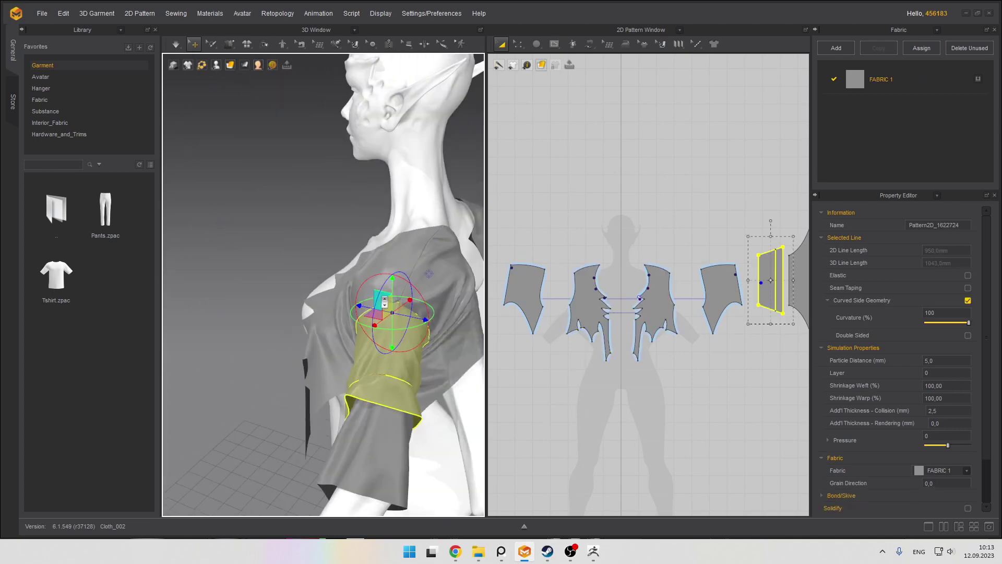
right_click_drag(354, 250, 452, 230)
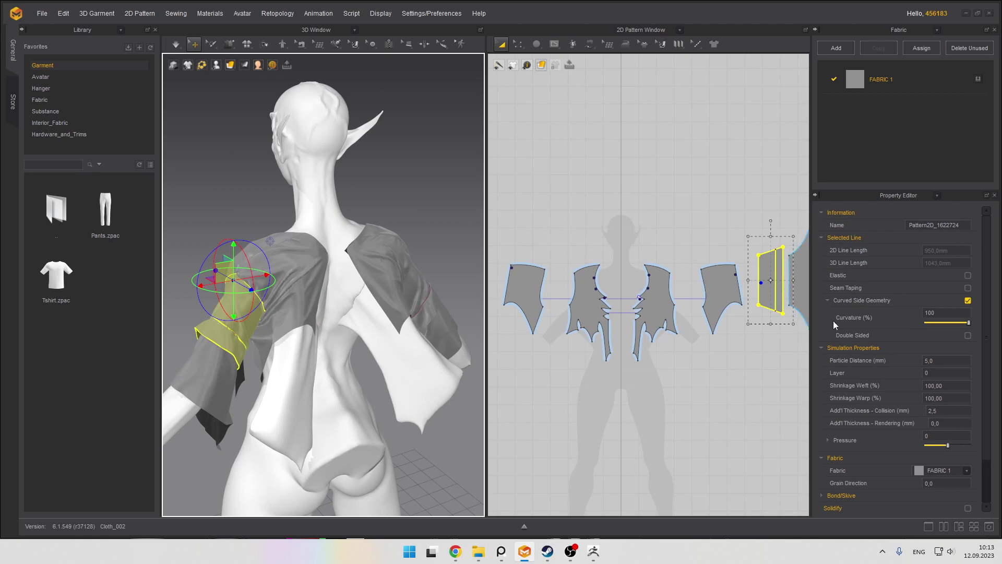
Set the particle distance of all pattern pieces to 10 mm and clear the selection
scroll(458, 250, "down", 4)
scroll(605, 280, "down", 3)
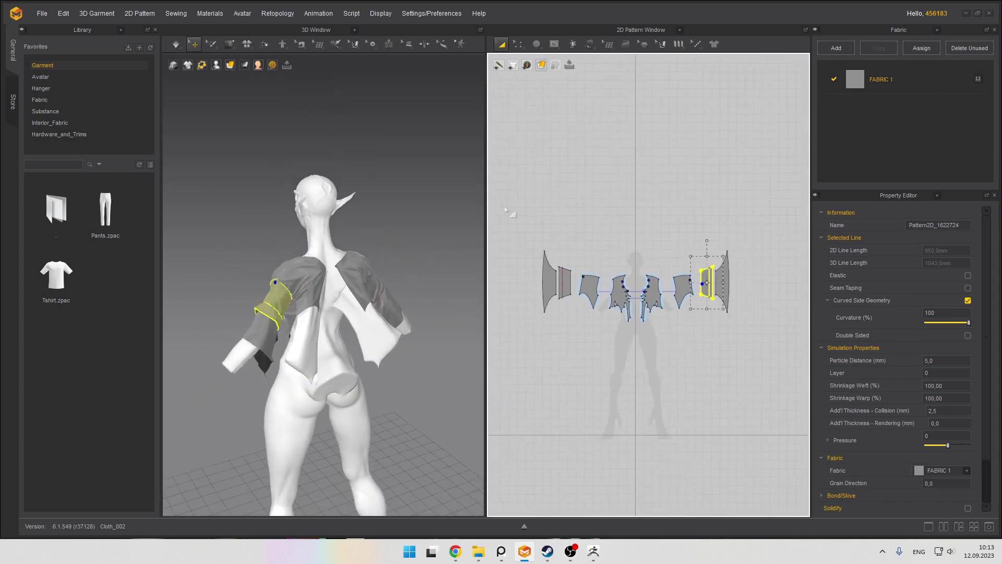
left_click_drag(506, 211, 760, 349)
scroll(670, 324, "up", 2)
scroll(619, 290, "up", 2)
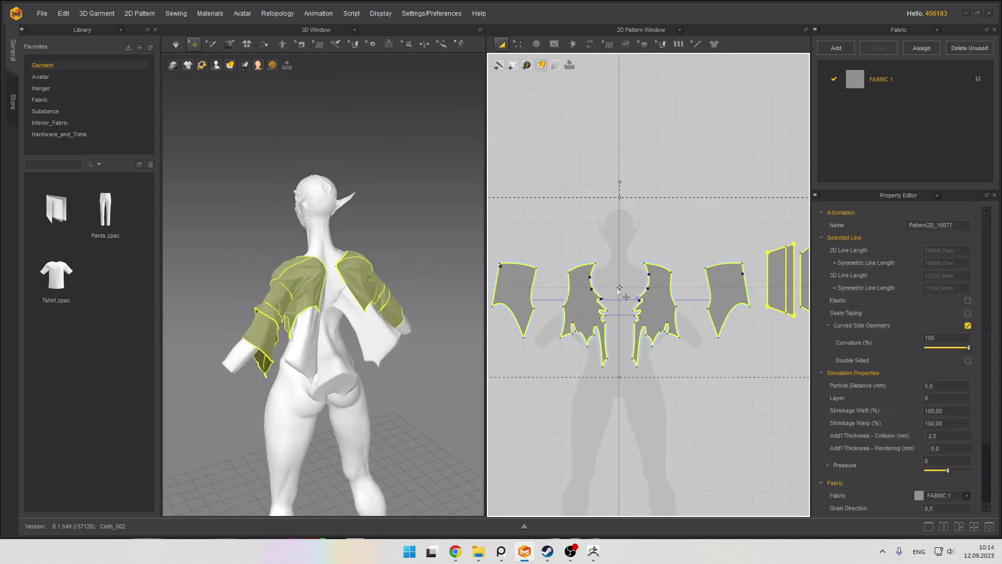
scroll(612, 291, "down", 4)
middle_click_drag(585, 289, 619, 288)
scroll(672, 294, "down", 2)
left_click(944, 385)
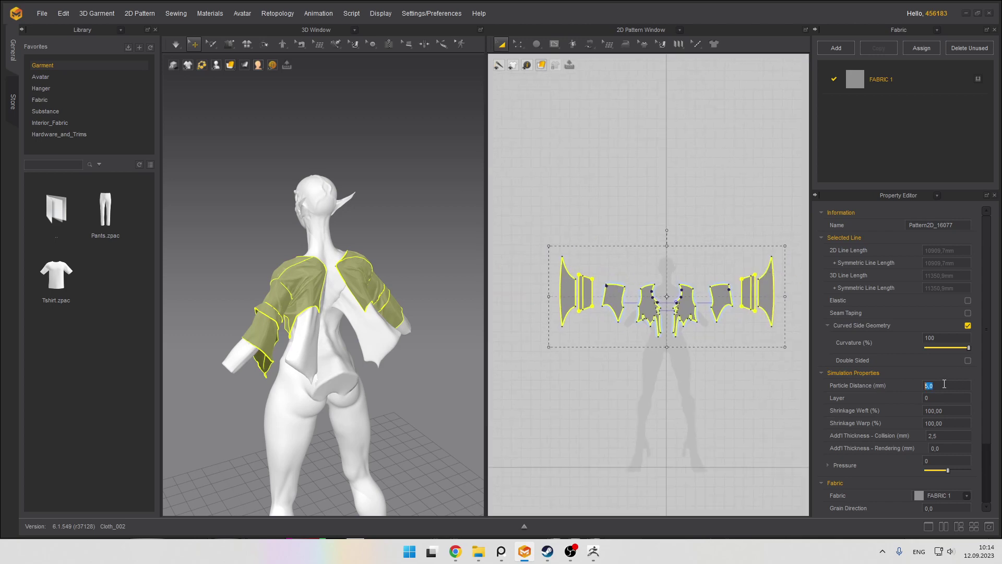
scroll(637, 307, "up", 5)
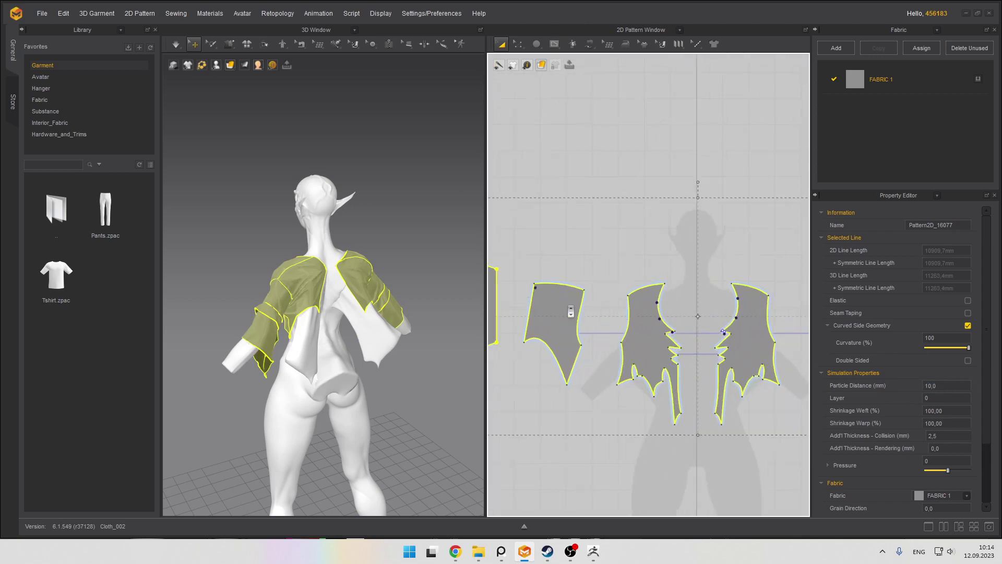
left_click(598, 247)
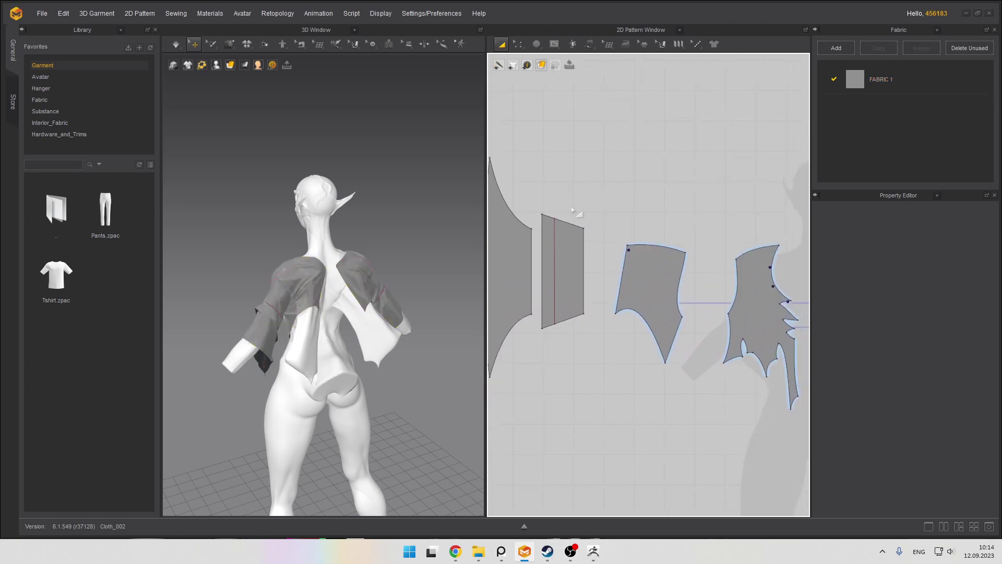
Examine how the upper sleeve pieces are sewn to the armholes of the front and back panels
left_click(571, 233)
scroll(647, 285, "up", 3)
left_click(557, 42)
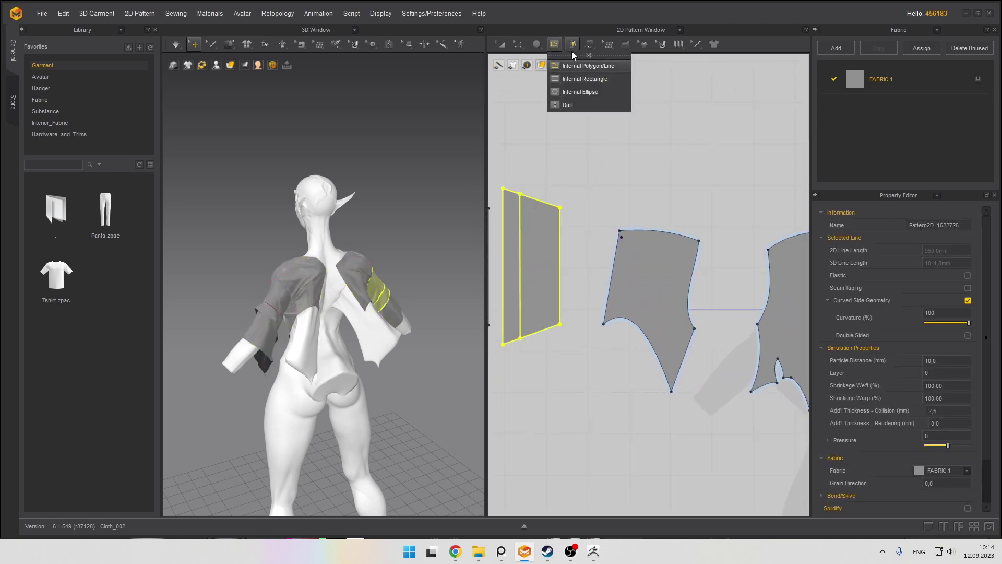
left_click(589, 44)
left_click(584, 74)
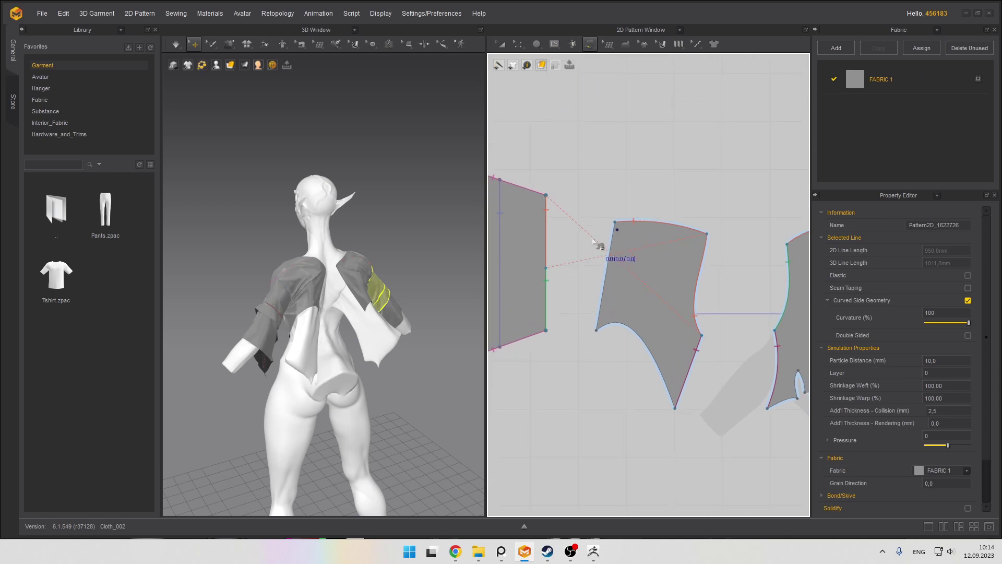
scroll(552, 245, "down", 3)
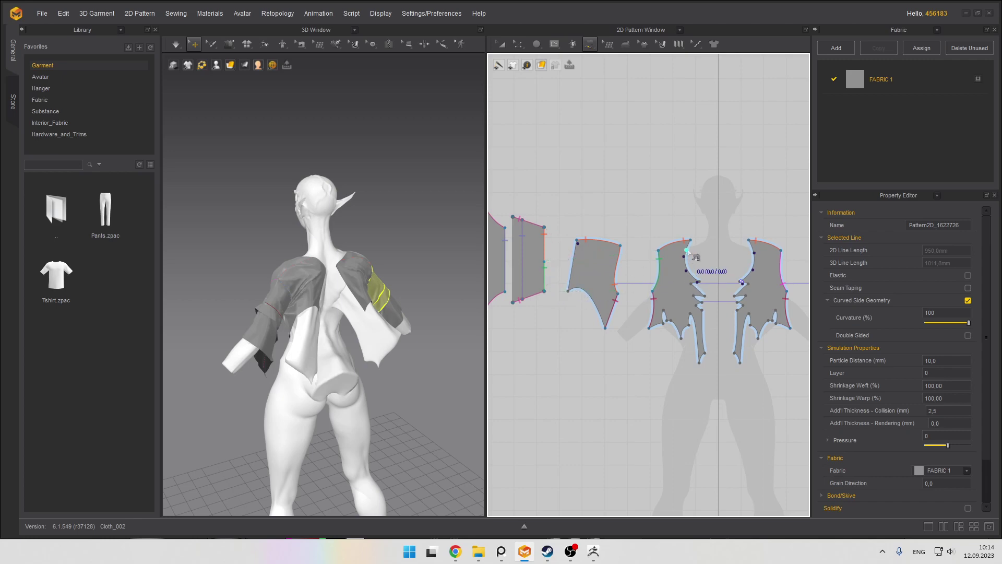
scroll(687, 251, "up", 5)
scroll(678, 277, "down", 2)
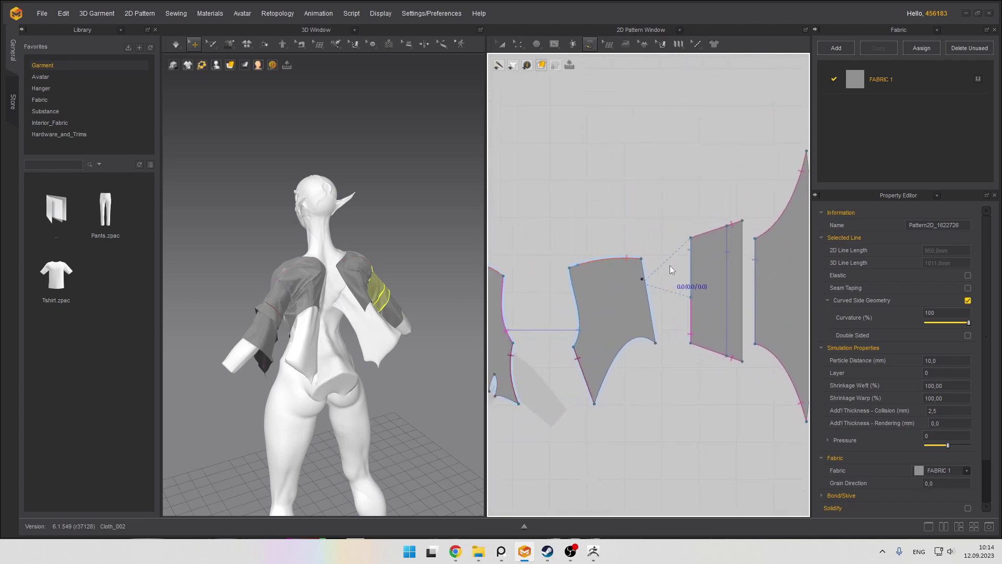
middle_click_drag(670, 266, 675, 265)
Reverse the sewing between the upper sleeve piece and the back panel's armhole, and simulate the garment
left_click(588, 44)
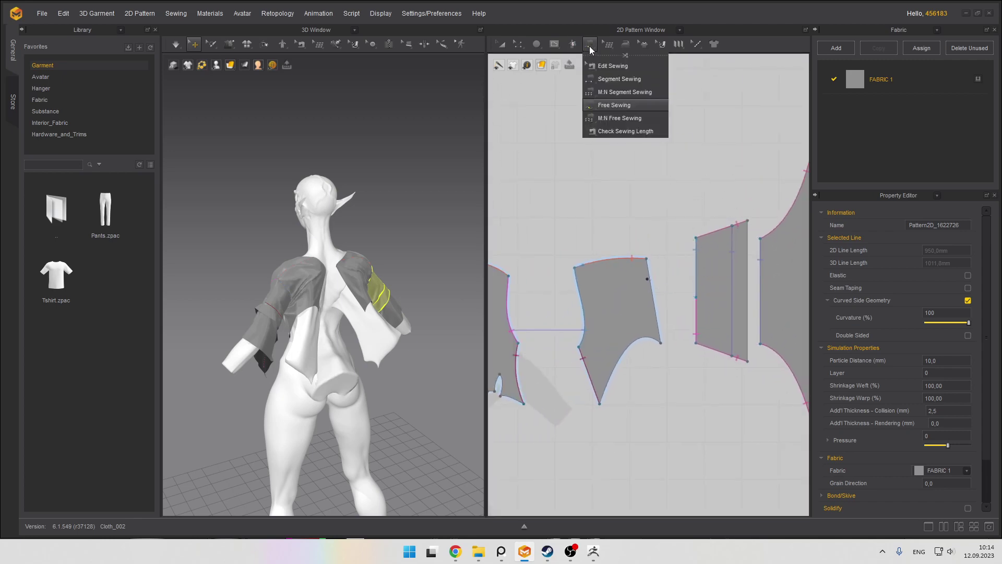
left_click(621, 104)
right_click(695, 272)
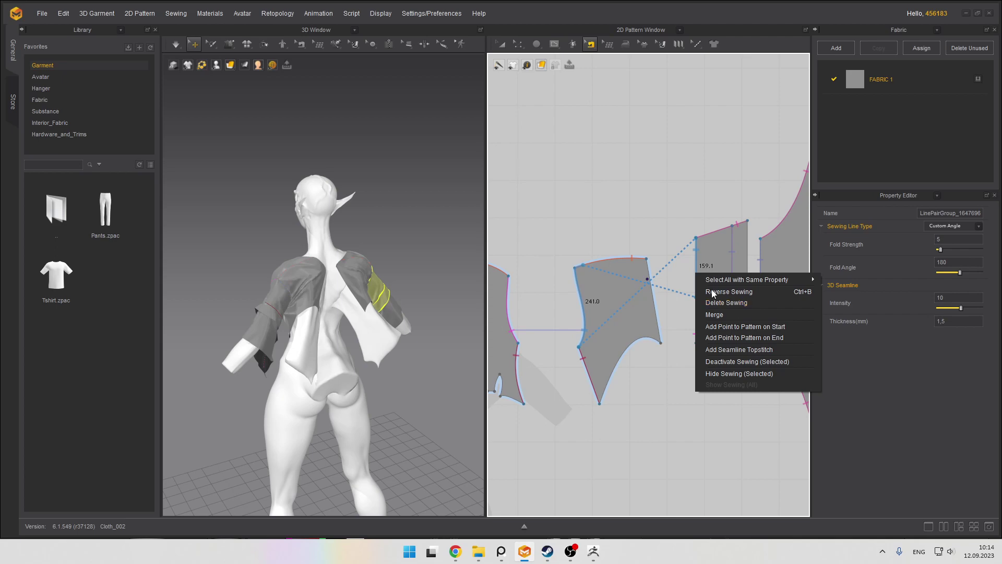
left_click(728, 291)
scroll(416, 289, "up", 5)
right_click_drag(416, 289, 336, 291)
key("space")
key("space")
right_click_drag(325, 252, 621, 314)
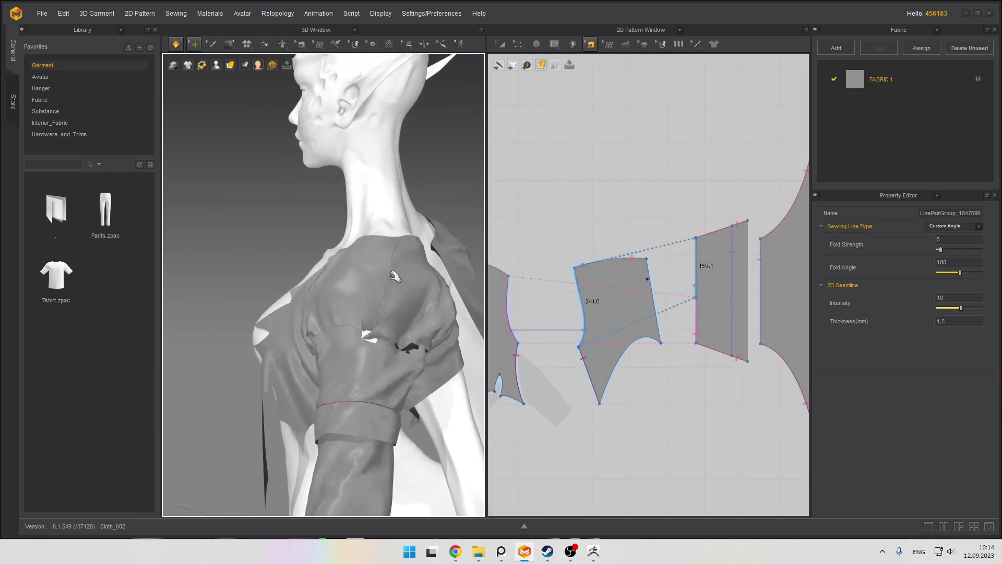
Reverse the sleeve's armhole sewing once more, and delete the sewings along that edge of the upper sleeve piece
right_click(695, 267)
left_click(724, 292)
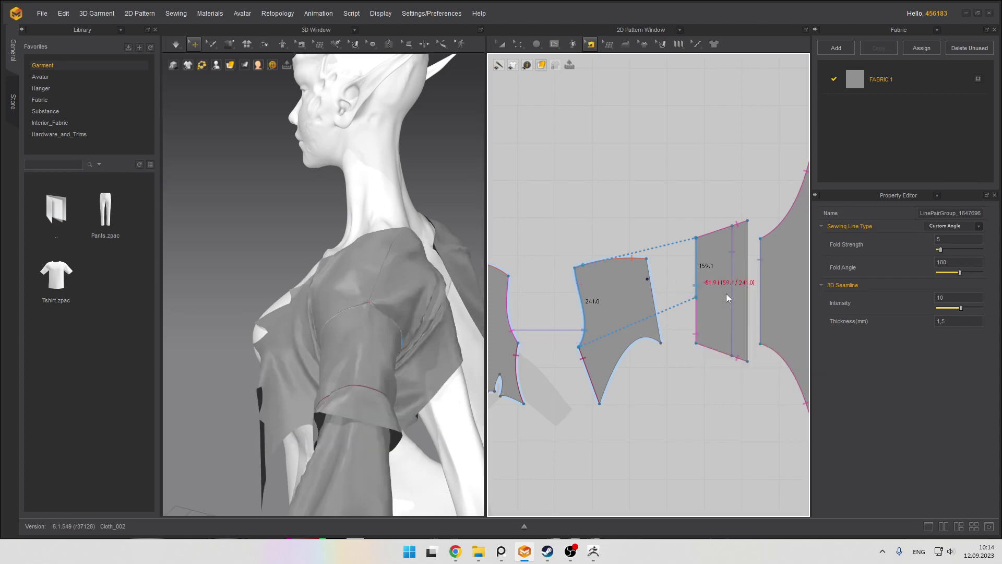
right_click(696, 316)
left_click(726, 345)
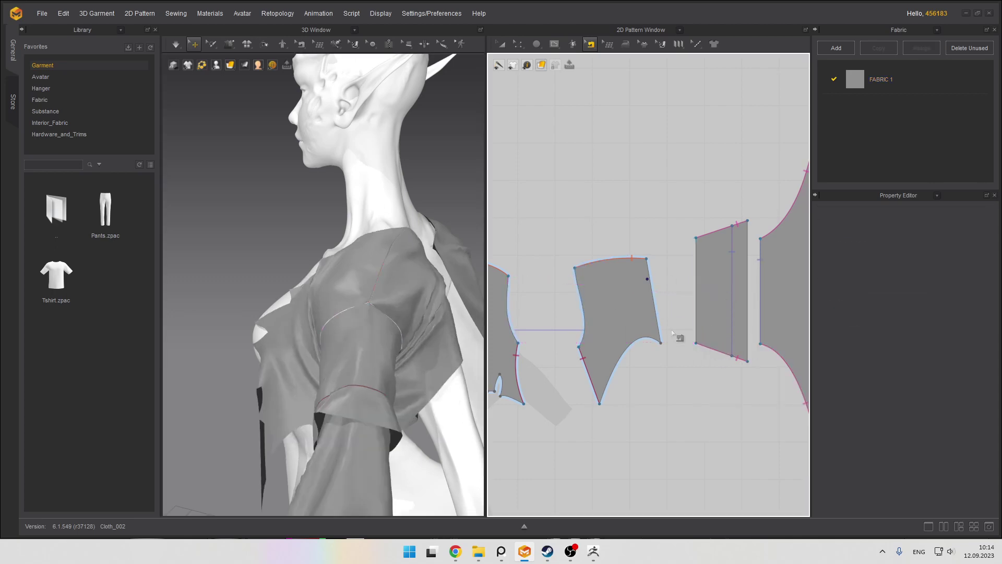
scroll(672, 265, "down", 1)
left_click(591, 43)
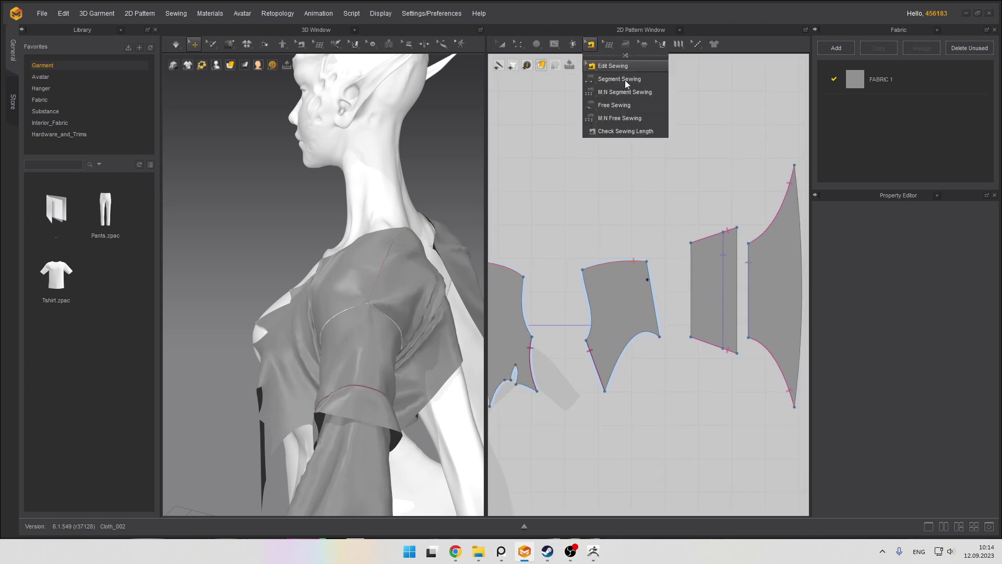
left_click(615, 105)
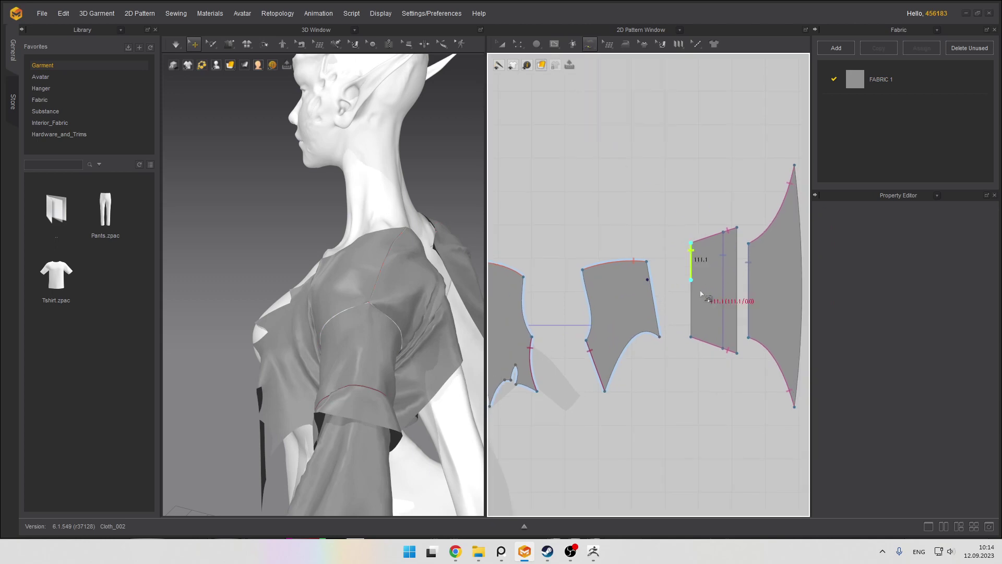
left_click(691, 338)
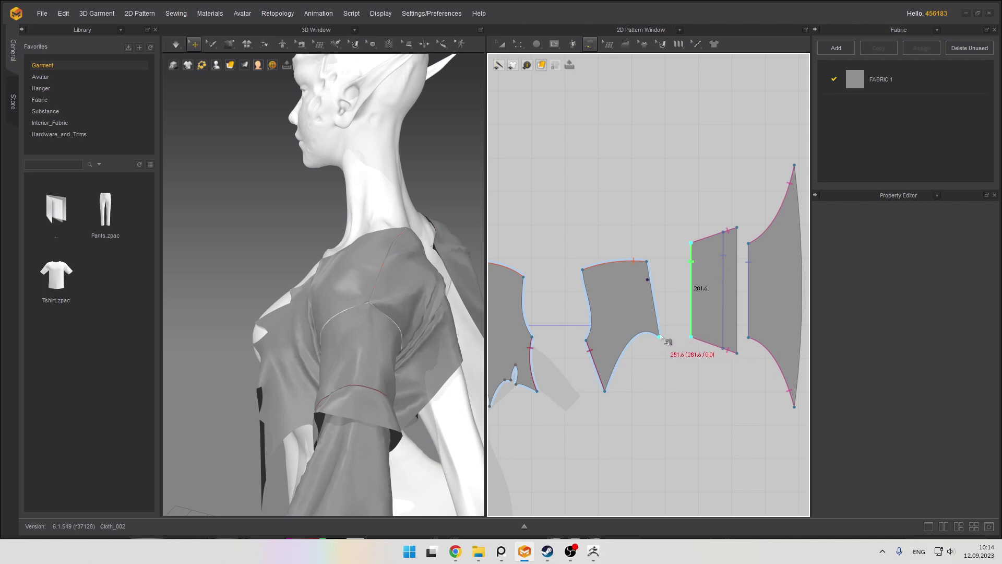
left_click(582, 279)
key("ctrl+z")
Sew the upper sleeve piece's whole armhole edge to the back panel's armhole and the front panel's armhole using Free Sewing
left_click(691, 244)
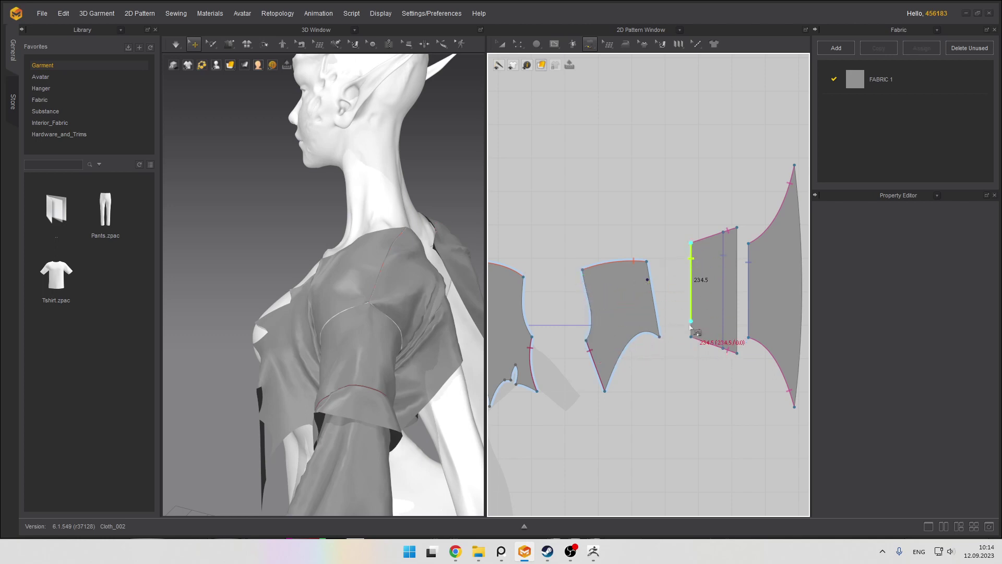
left_click(691, 337)
left_click(583, 270)
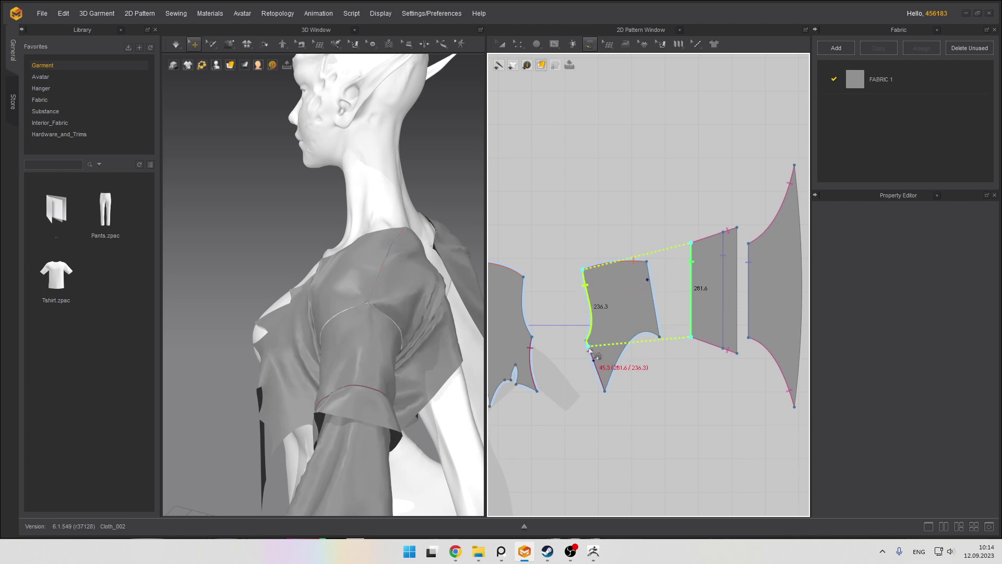
left_click(586, 340)
left_click(524, 277)
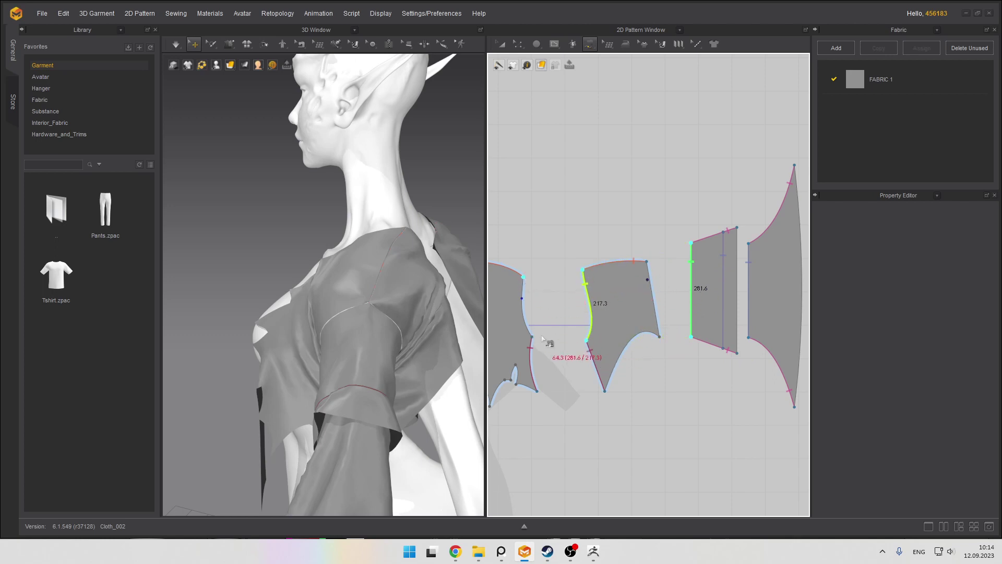
left_click(531, 337)
key("Return")
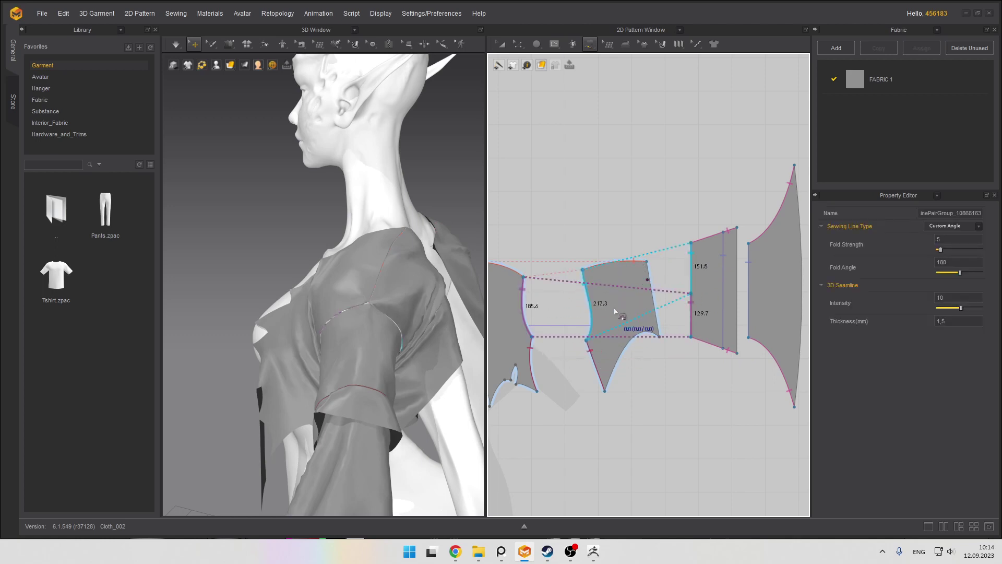
Simulate the garment briefly and inspect the re-sewn sleeve from behind
key("space")
right_click_drag(371, 273, 295, 285)
key("space")
left_click(295, 284)
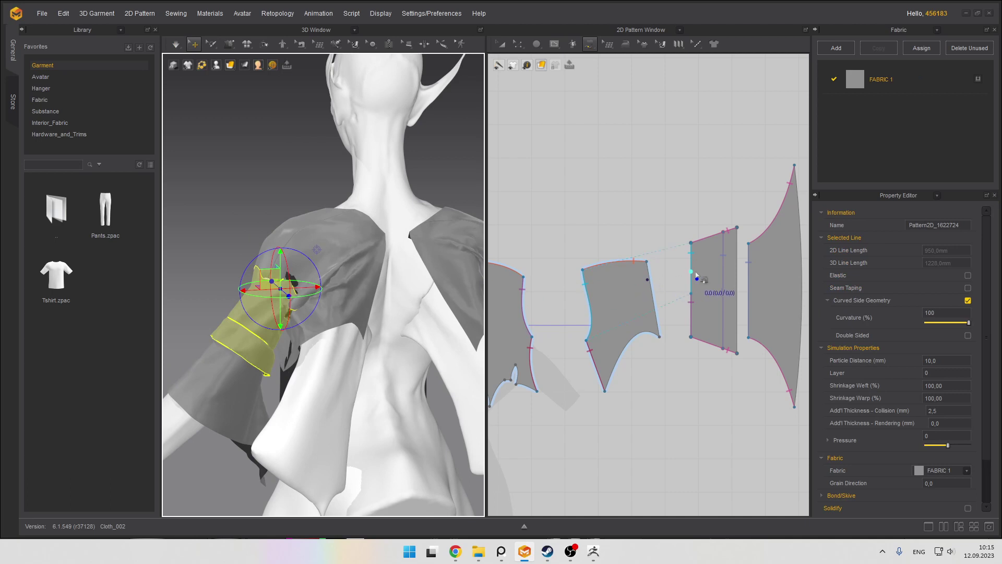
Reverse the sewing between the upper sleeve piece and the front panel's armhole
key("a")
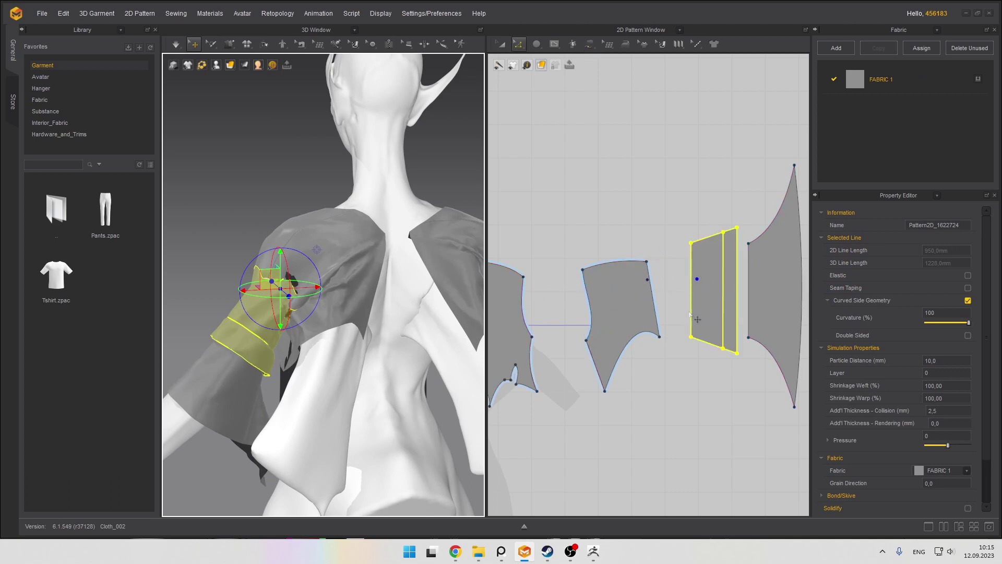
left_click(555, 45)
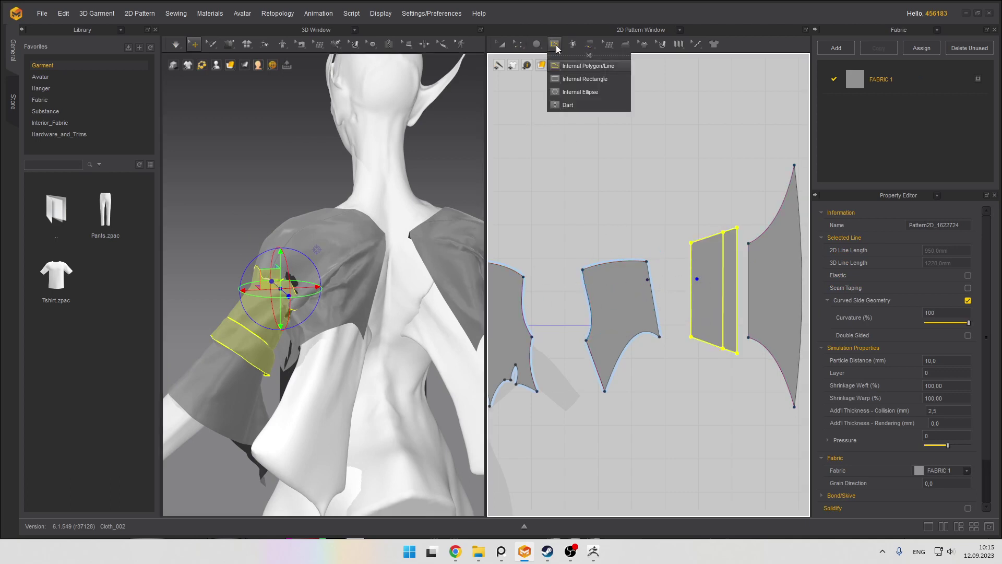
left_click(574, 45)
key("Escape")
left_click(589, 45)
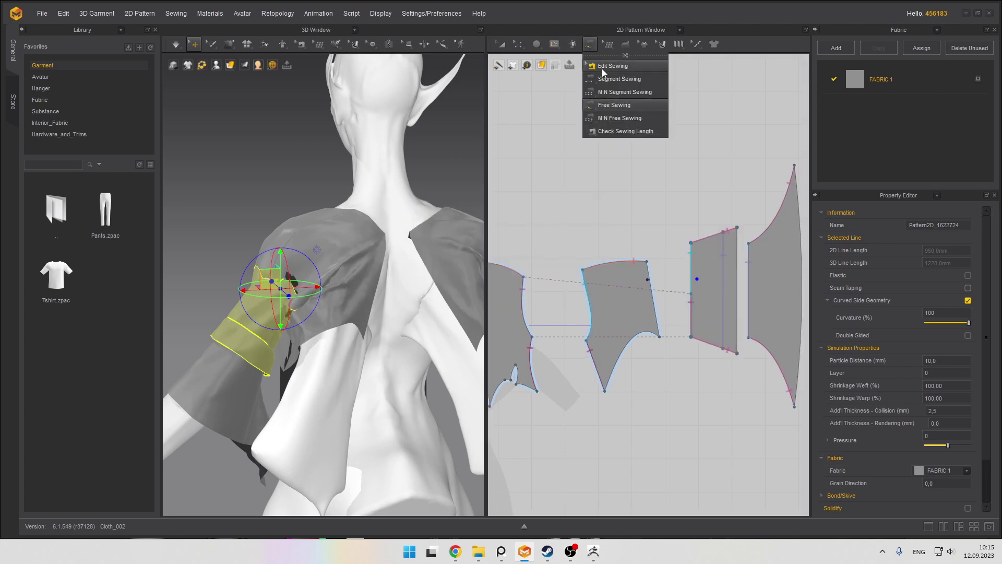
left_click(615, 67)
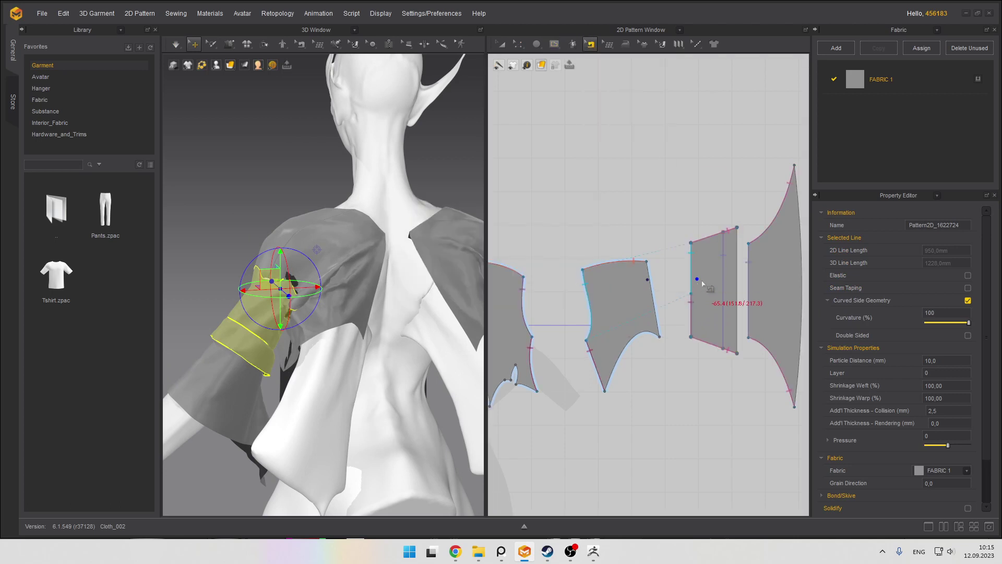
right_click(700, 310)
left_click(725, 325)
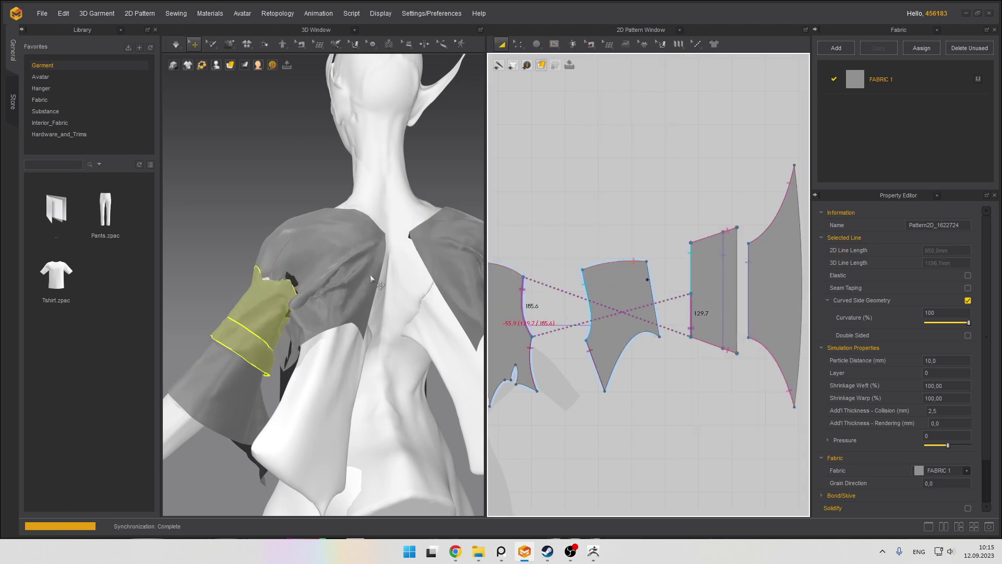
Reverse the selected sleeve sewing at the back panel's armhole, and simulate the garment to close the shoulder seam
right_click(690, 261)
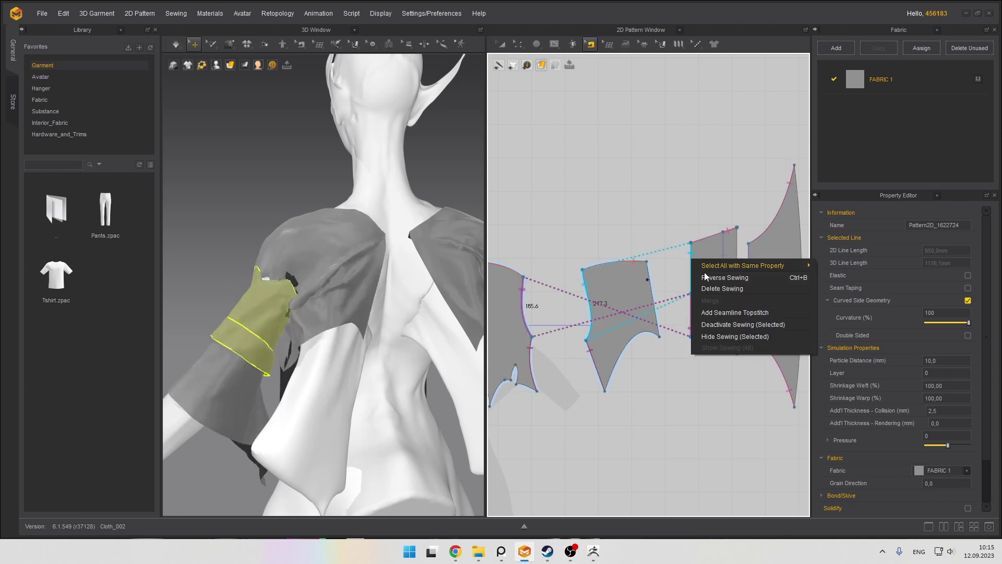
left_click(722, 280)
key("space")
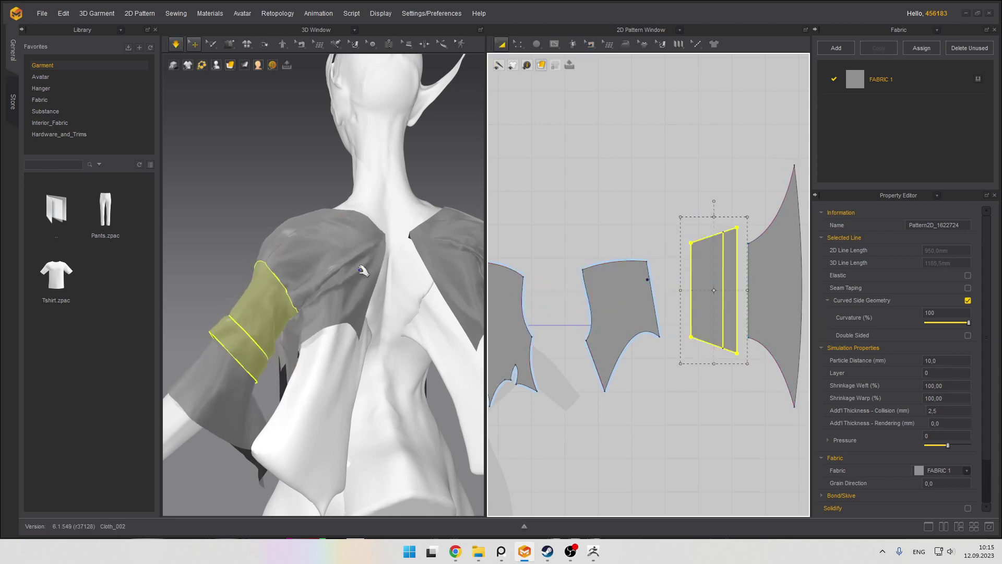
key("space")
Simulate the garment again, tug at the shoulder cloth, and examine the sleeves from the side, front and back
right_click_drag(299, 286, 271, 262)
scroll(309, 288, "up", 3)
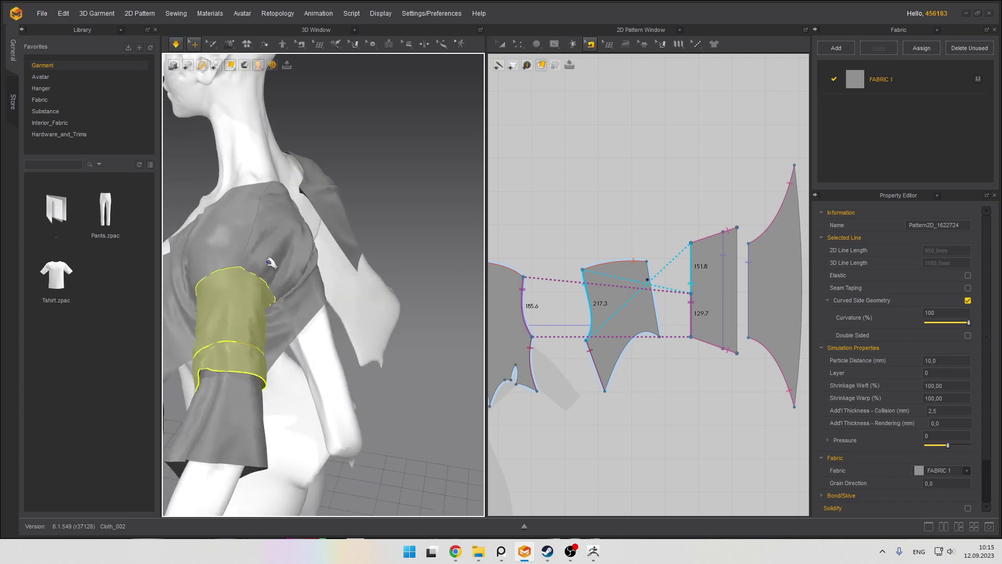
scroll(271, 262, "up", 2)
middle_click_drag(271, 262, 299, 284)
key("space")
mouse_move(296, 265)
left_mouse_down()
mouse_move(311, 255)
mouse_move(293, 253)
left_mouse_up()
scroll(291, 254, "down", 2)
right_click_drag(290, 253, 423, 202)
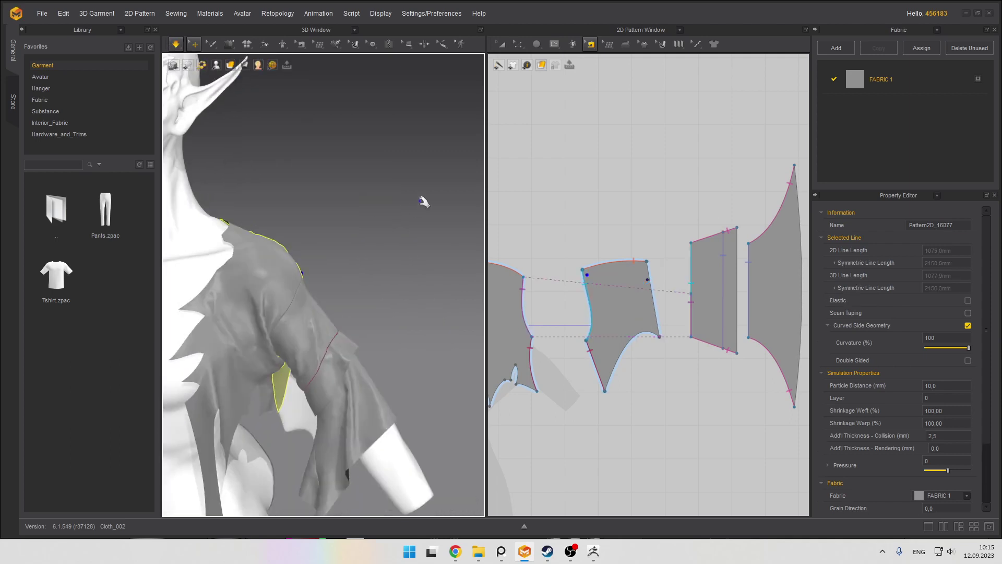
left_click(423, 202)
scroll(320, 304, "up", 2)
scroll(319, 313, "down", 2)
right_click_drag(320, 316, 257, 278)
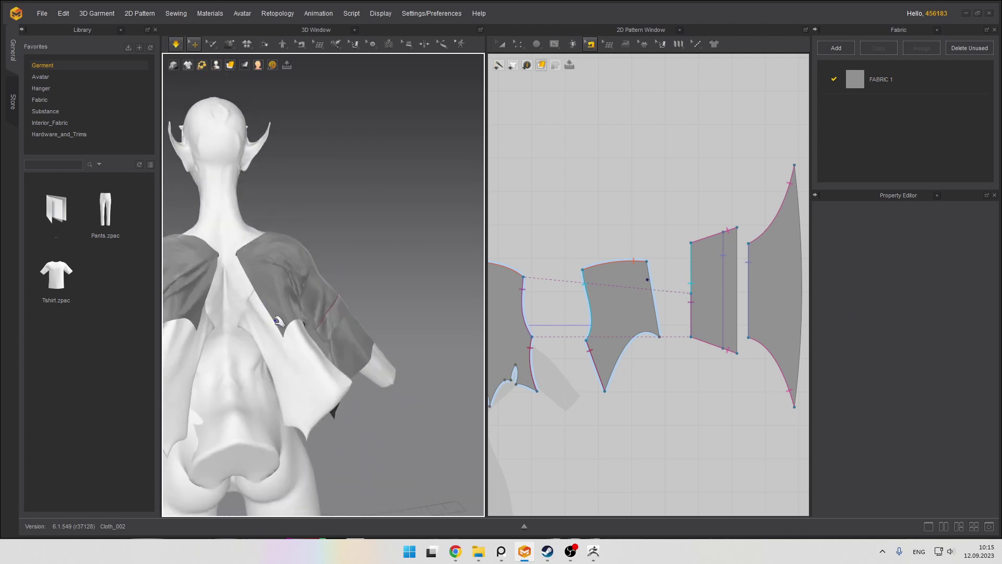
left_click(280, 323)
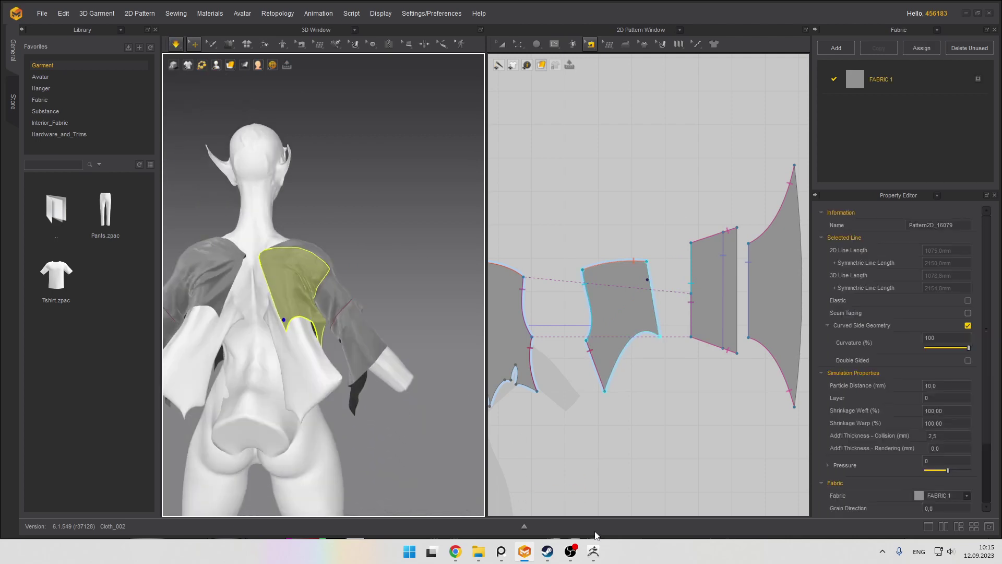
Switch to ZBrush to look at the sculpt's shoulders and wings from behind, and return to Marvelous Designer
left_click(593, 551)
mouse_move(449, 316)
right_mouse_down()
mouse_move(599, 286)
mouse_move(570, 316)
right_mouse_up()
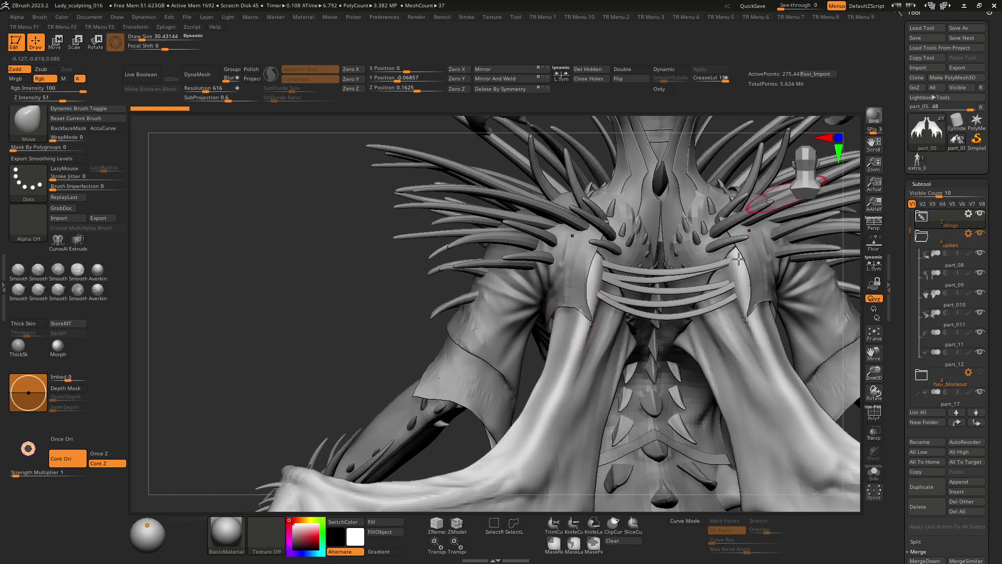
key("super")
left_click(523, 555)
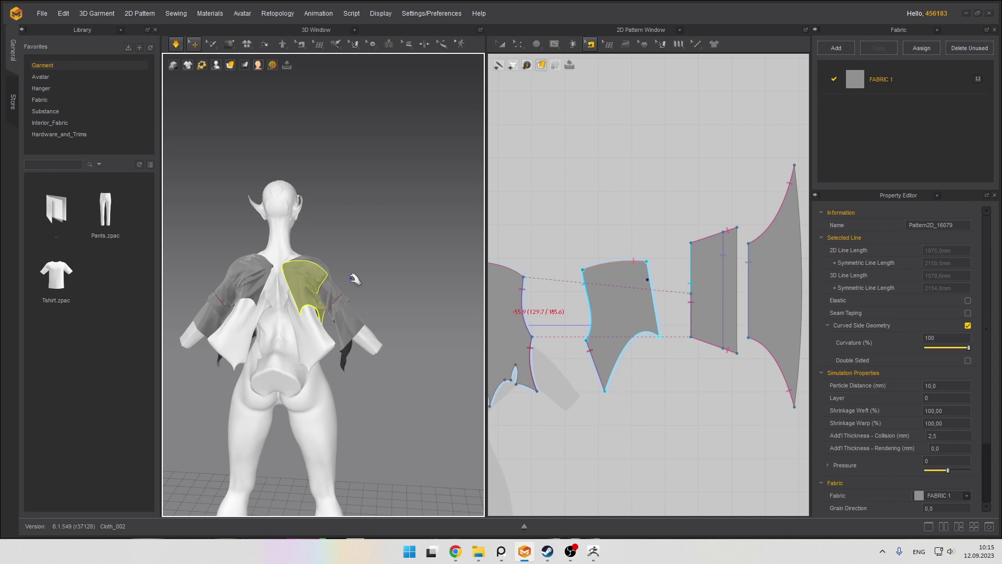
Select all pattern pieces and set their particle distance to 5 mm
scroll(553, 202, "down", 8)
key("z")
scroll(588, 258, "down", 3)
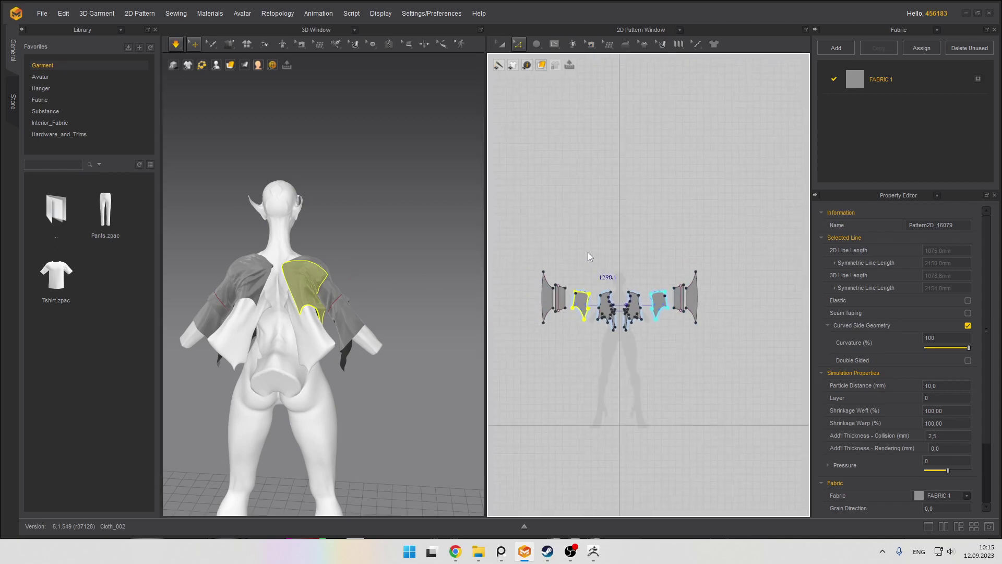
key("a")
left_click_drag(512, 235, 747, 360)
scroll(650, 286, "up", 5)
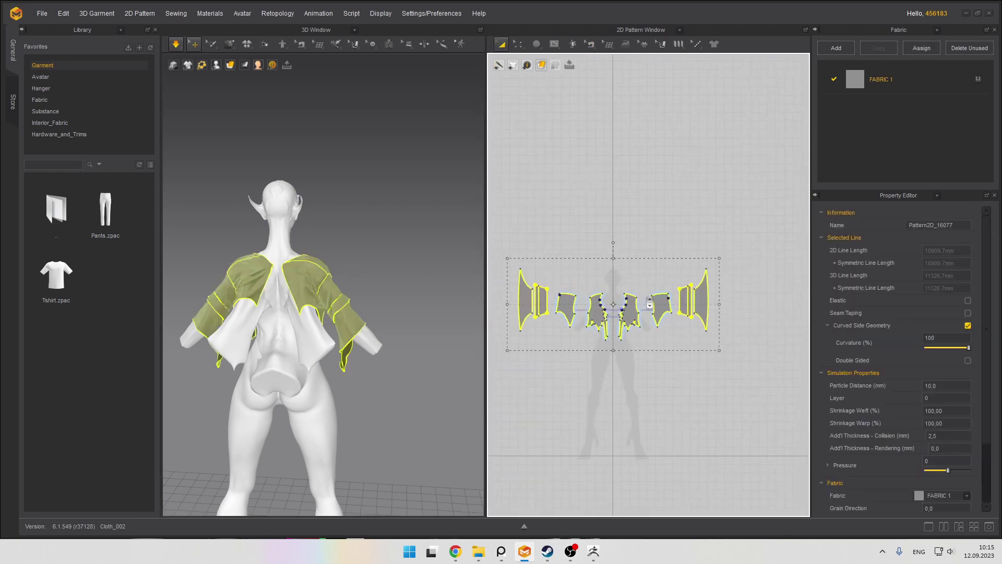
left_click(939, 387)
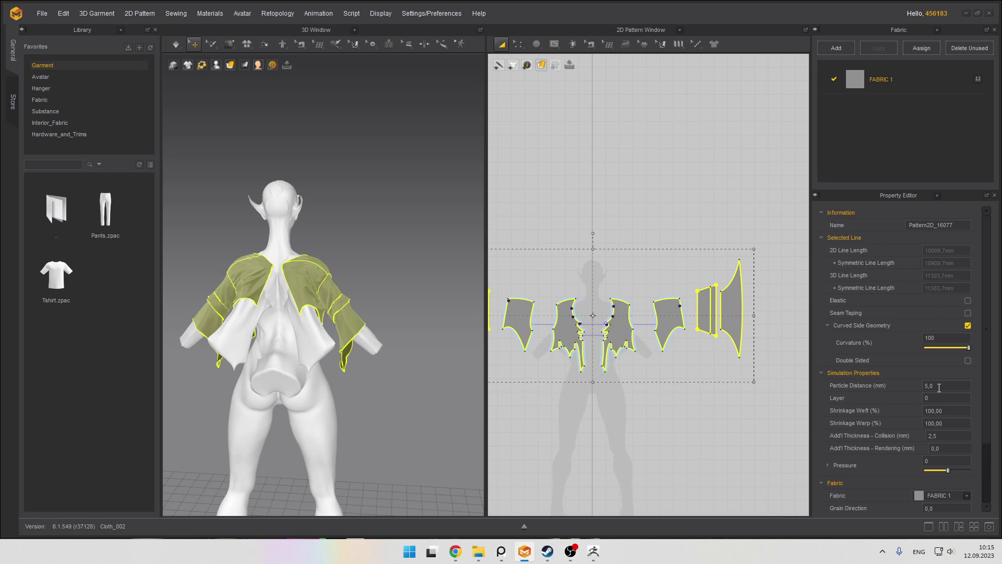
Simulate the garment at the finer particle distance and examine the cloth on the chest and shoulders
scroll(647, 286, "up", 3)
right_click_drag(392, 264, 503, 282)
scroll(401, 293, "up", 5)
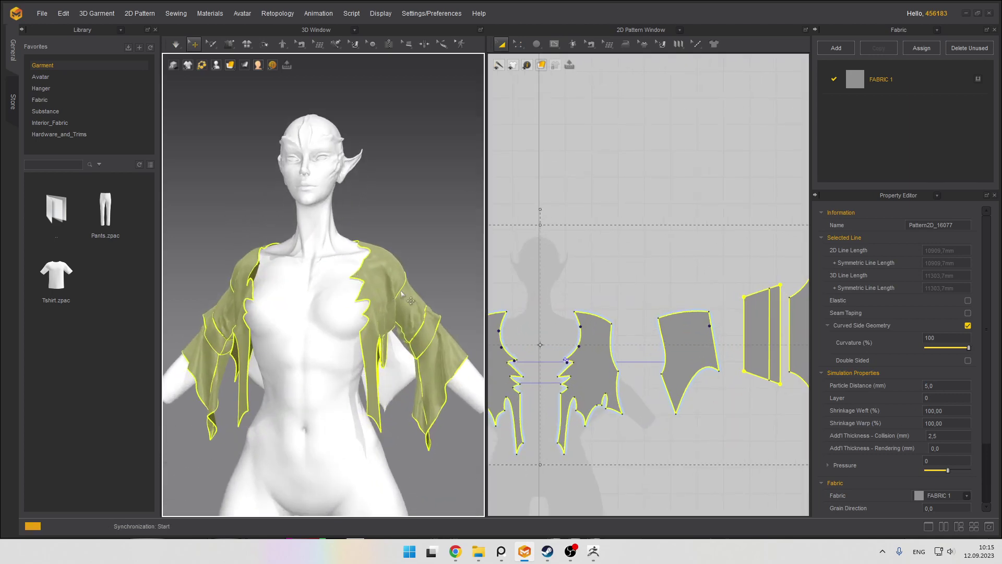
scroll(417, 321, "up", 3)
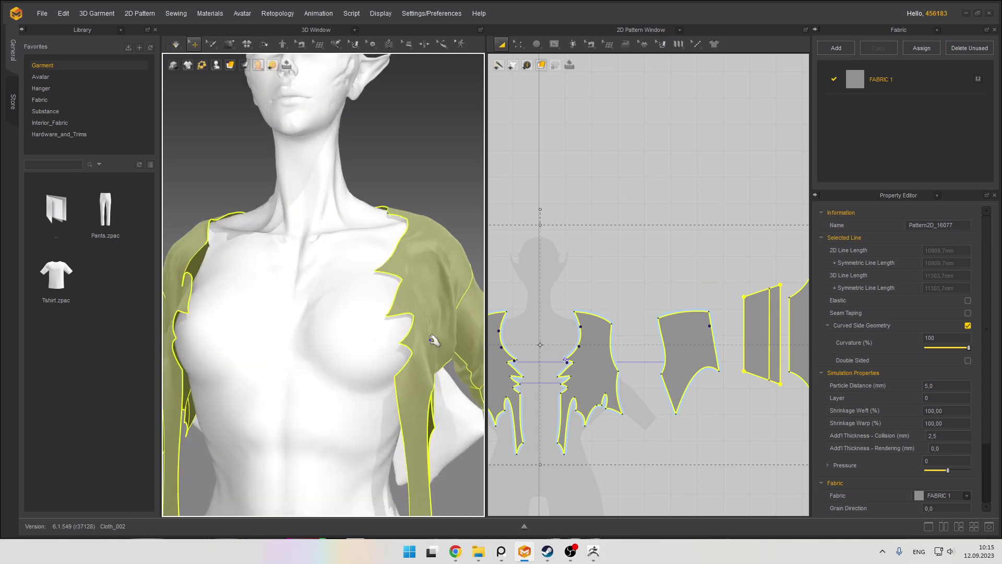
right_click_drag(434, 340, 374, 318)
scroll(374, 316, "down", 3)
key("space")
scroll(371, 311, "down", 3)
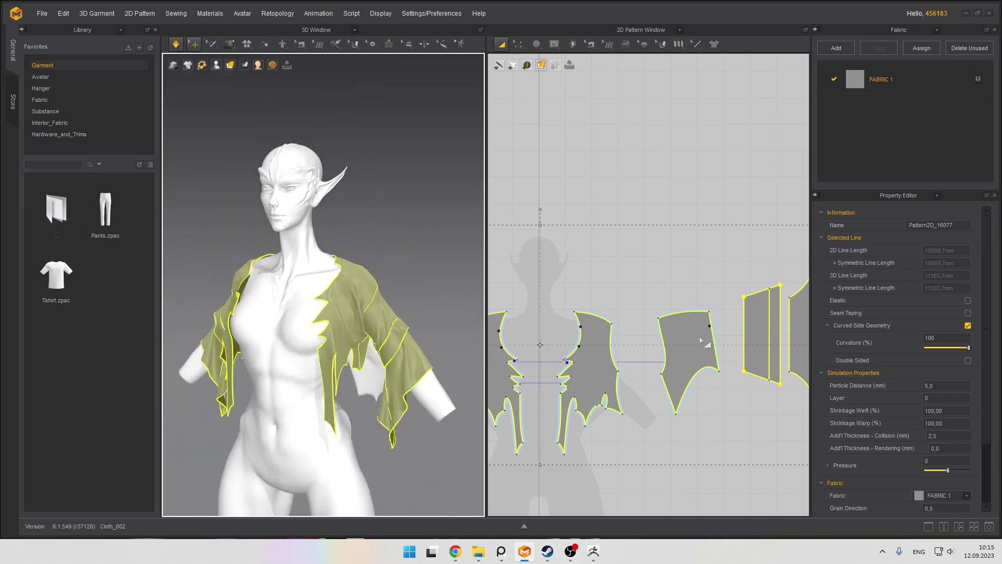
scroll(701, 342, "down", 2)
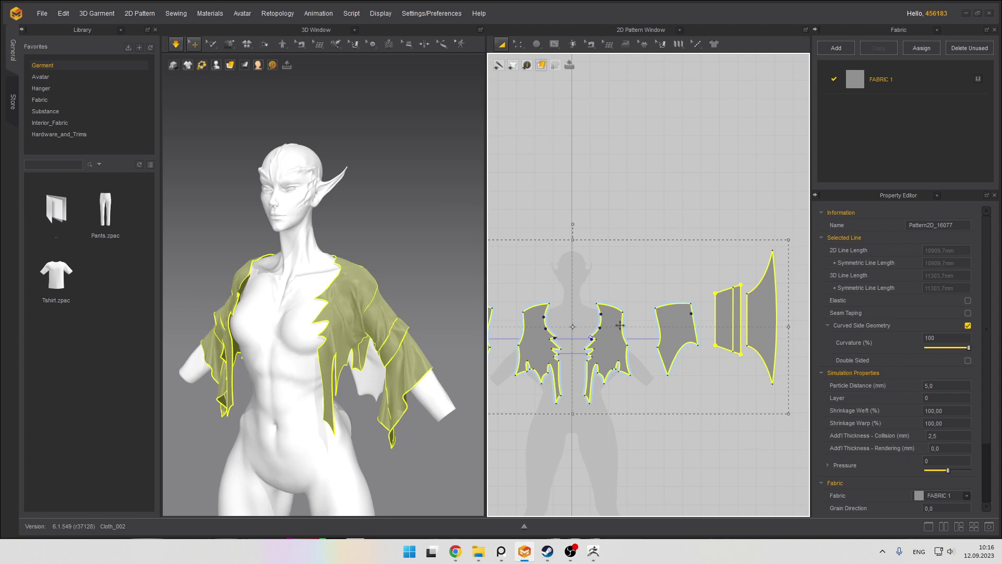
Try a weft shrinkage of 80% on all the selected pattern pieces and undo it
scroll(600, 333, "up", 2)
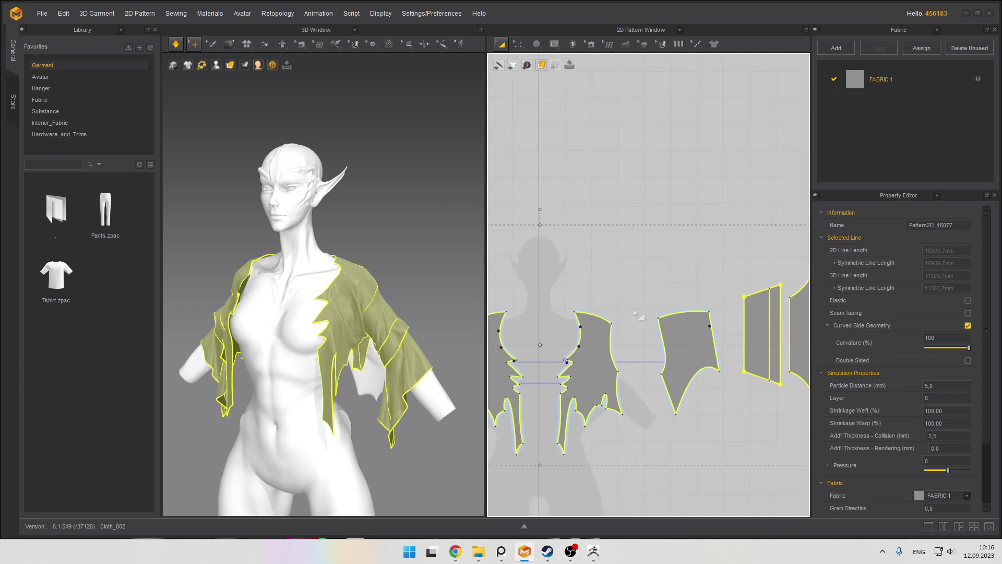
scroll(635, 311, "up", 1)
middle_click_drag(663, 273, 698, 236)
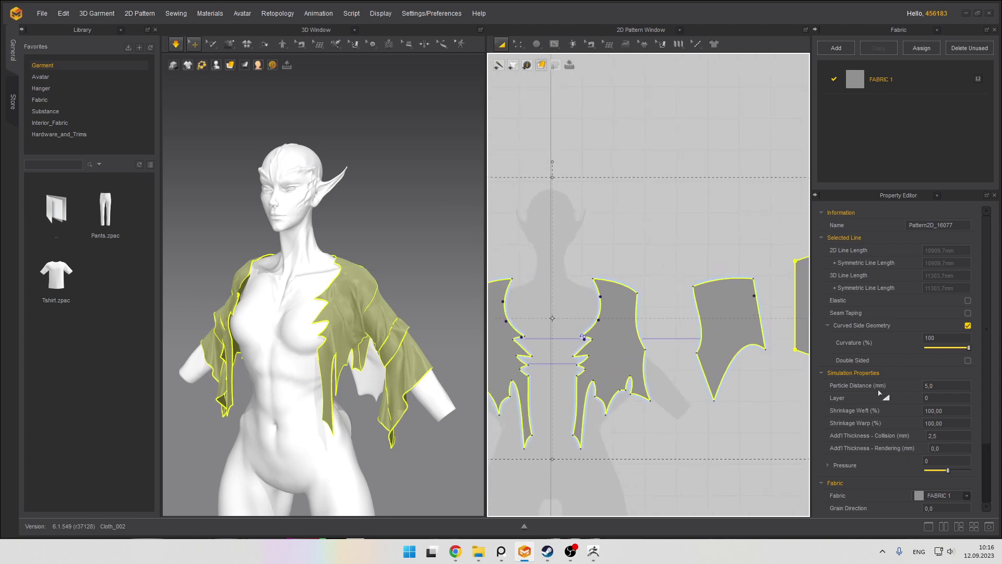
left_click(946, 410)
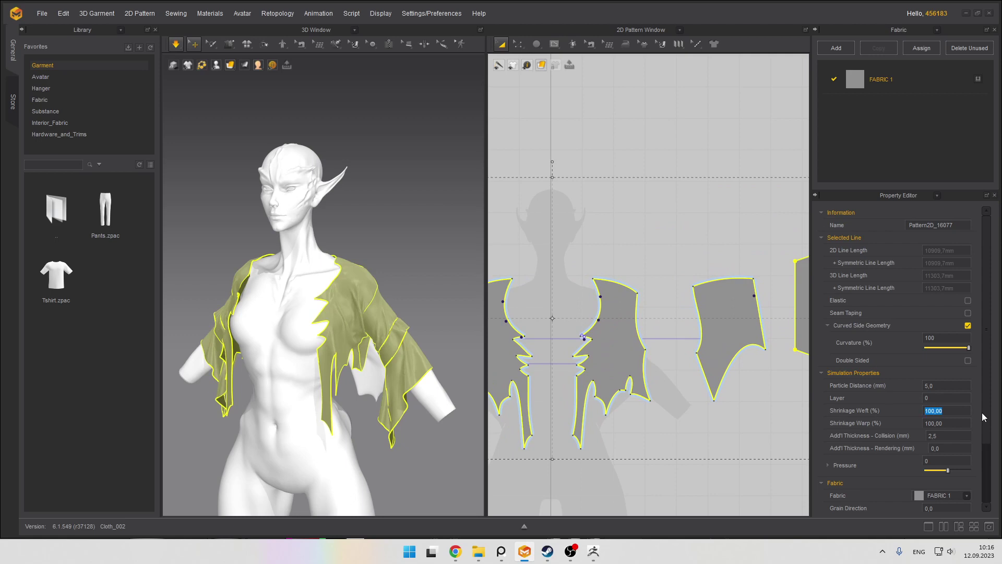
type("80")
key("Return")
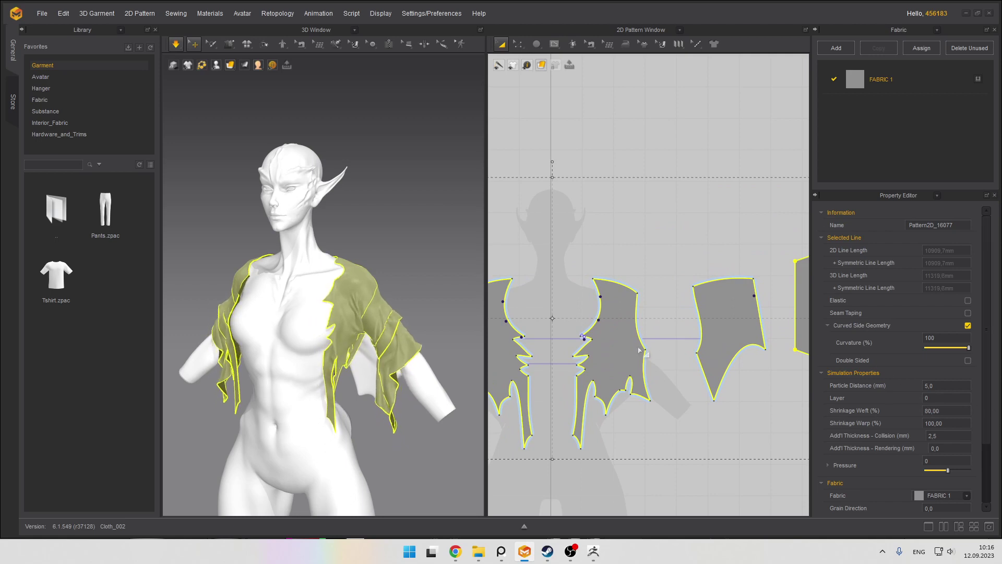
key("ctrl+z")
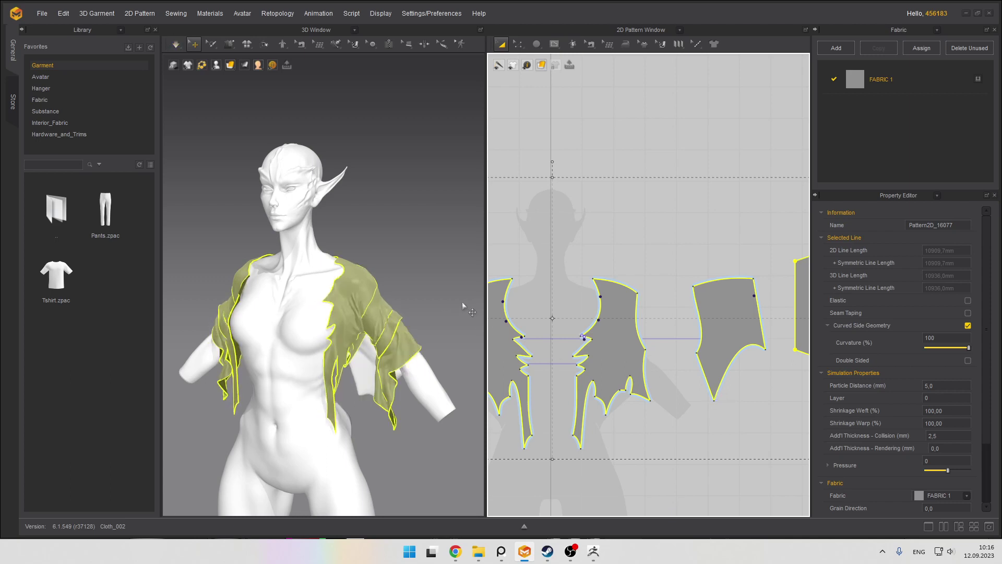
Set the weft shrinkage of all the selected pattern pieces to 110% and examine the simulated sleeves from behind
left_click(948, 411)
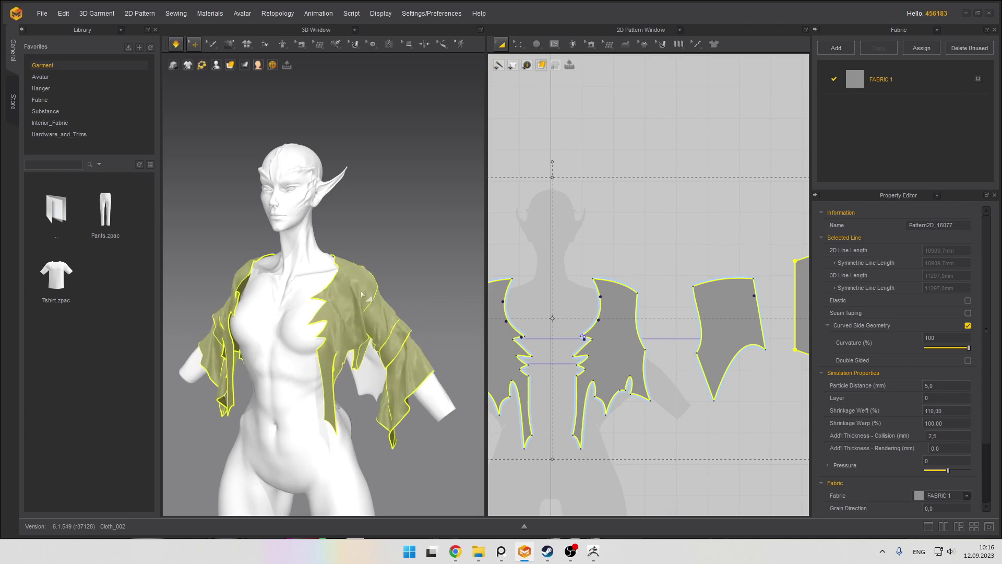
right_click_drag(360, 300, 405, 305)
scroll(319, 300, "up", 4)
right_click_drag(356, 353, 496, 318)
scroll(335, 322, "down", 4)
scroll(375, 299, "up", 2)
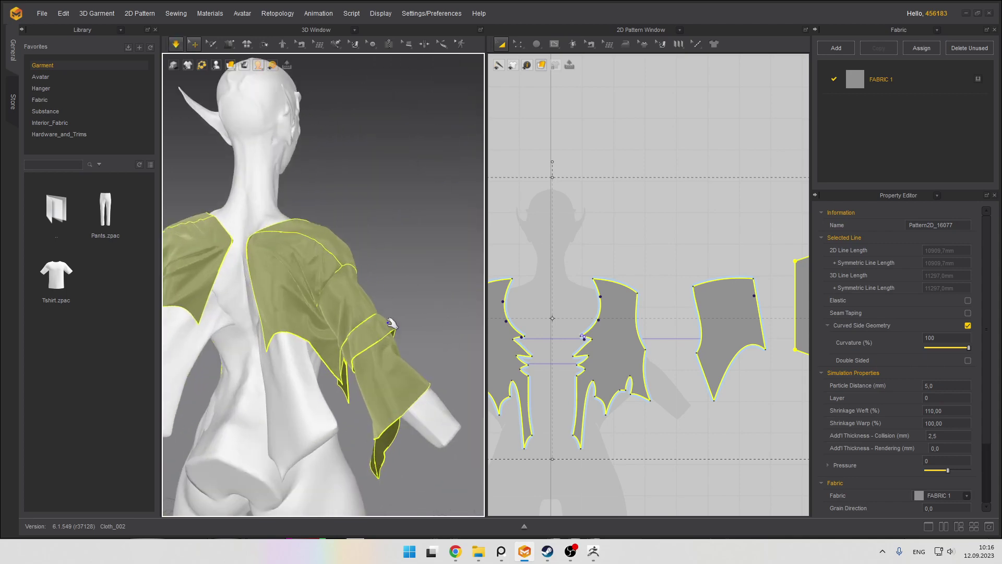
right_click_drag(392, 320, 637, 326)
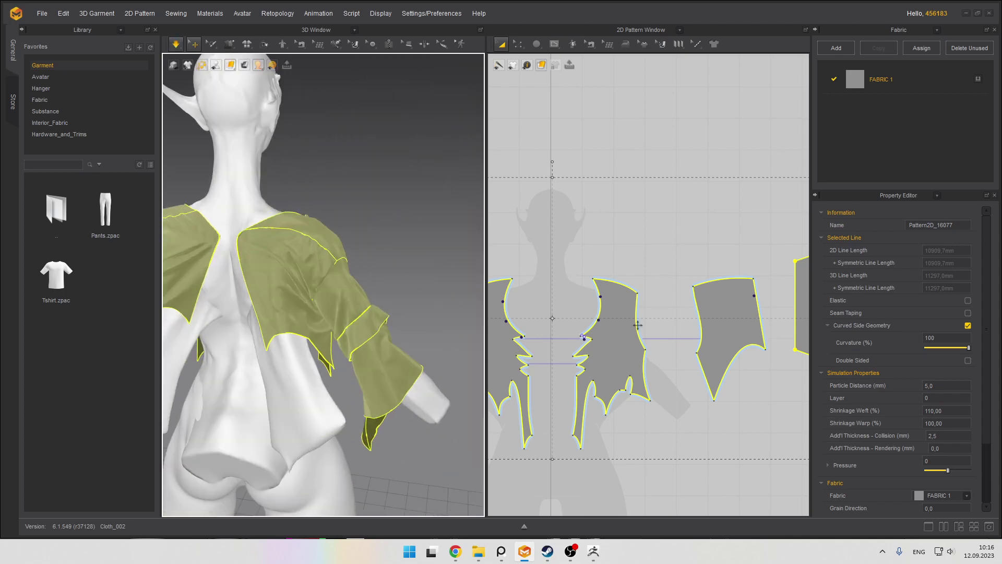
Try a warp shrinkage of 110% on all the selected pattern pieces and check the simulated drape from back and front
double_click(948, 423)
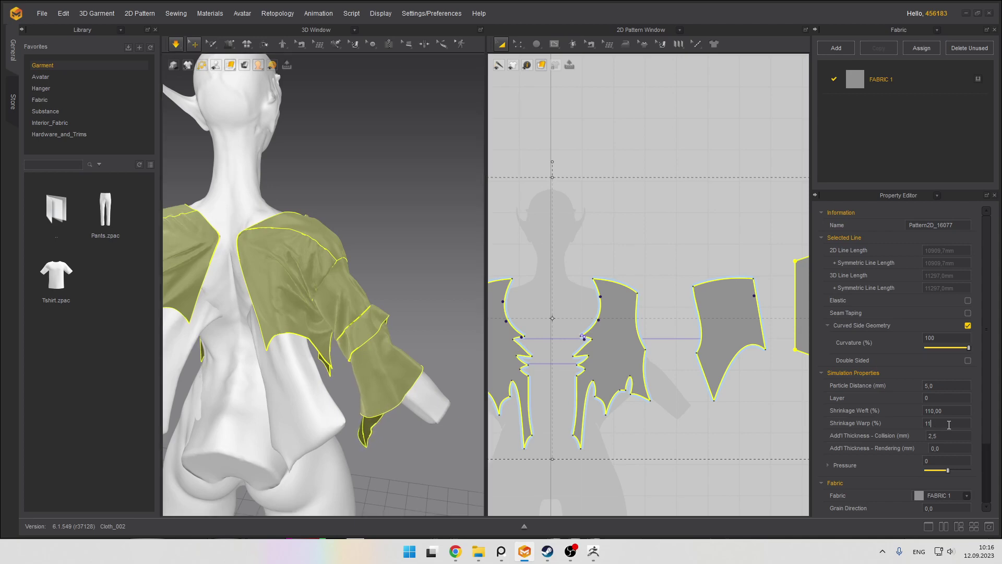
key("Return")
scroll(313, 272, "up", 2)
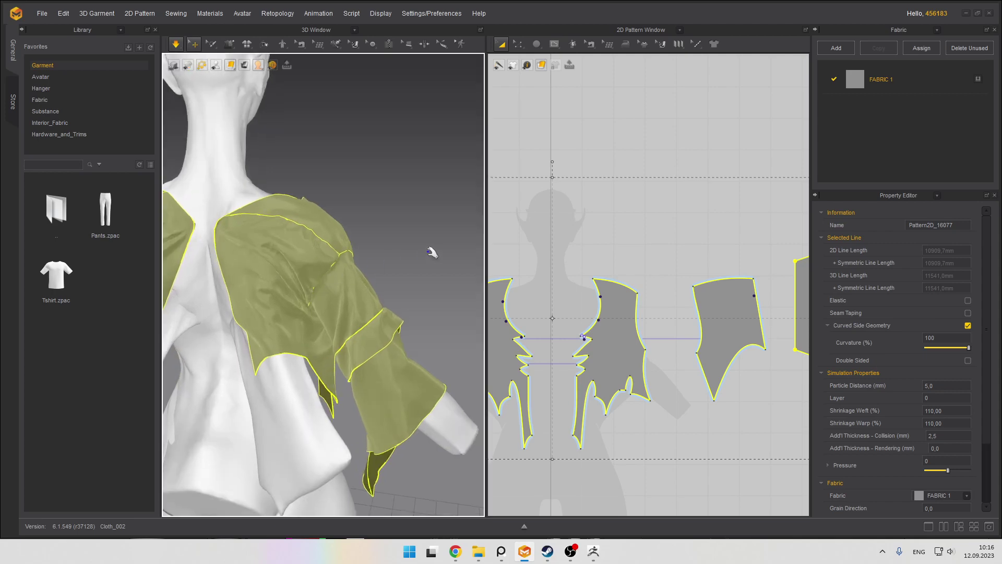
key("space")
right_click_drag(432, 251, 223, 243)
scroll(224, 243, "down", 5)
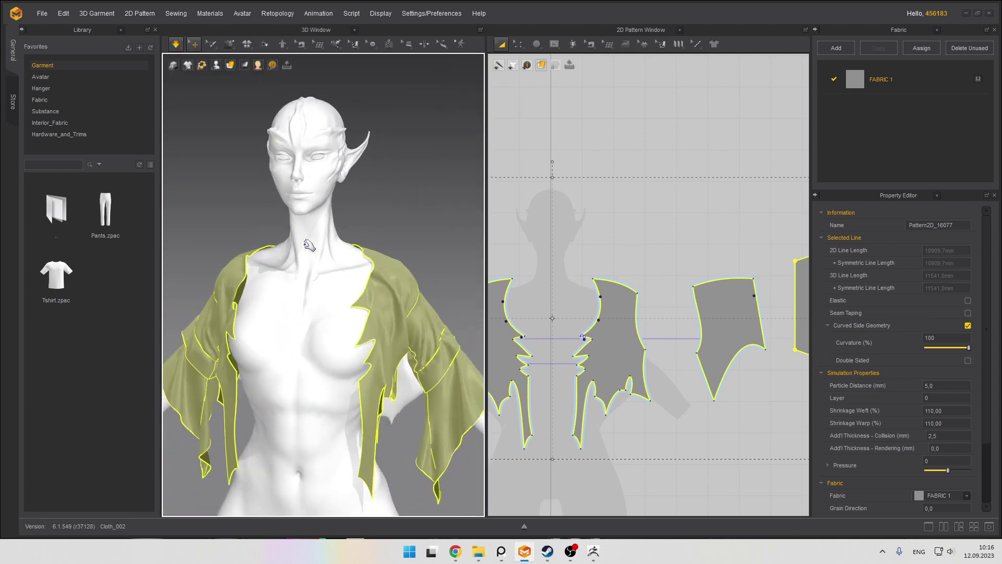
right_click_drag(382, 265, 397, 265)
scroll(338, 290, "up", 2)
key("space")
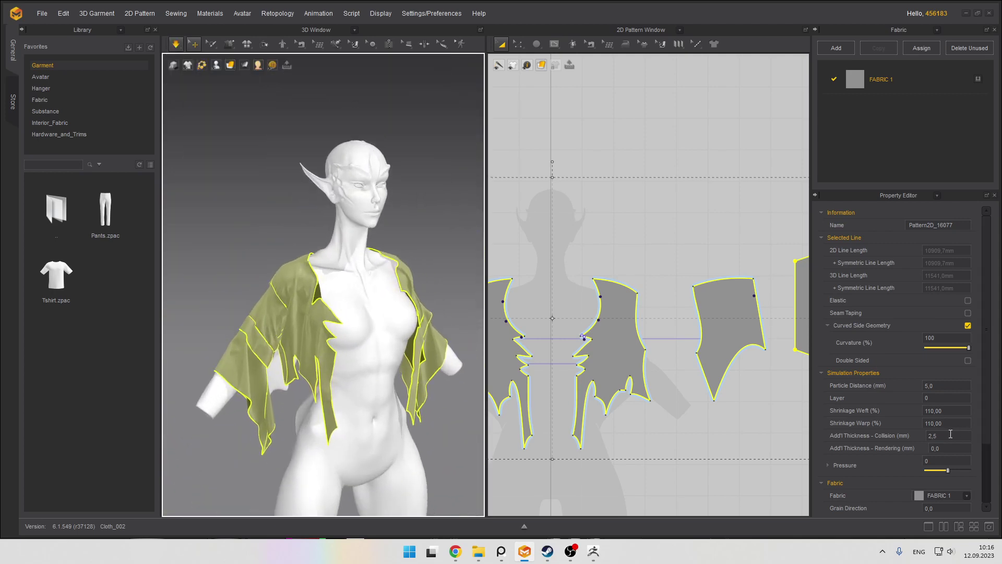
Set the warp shrinkage of the selected pattern pieces to 100% and simulate the garment
left_click(951, 423)
type("100")
key("Return")
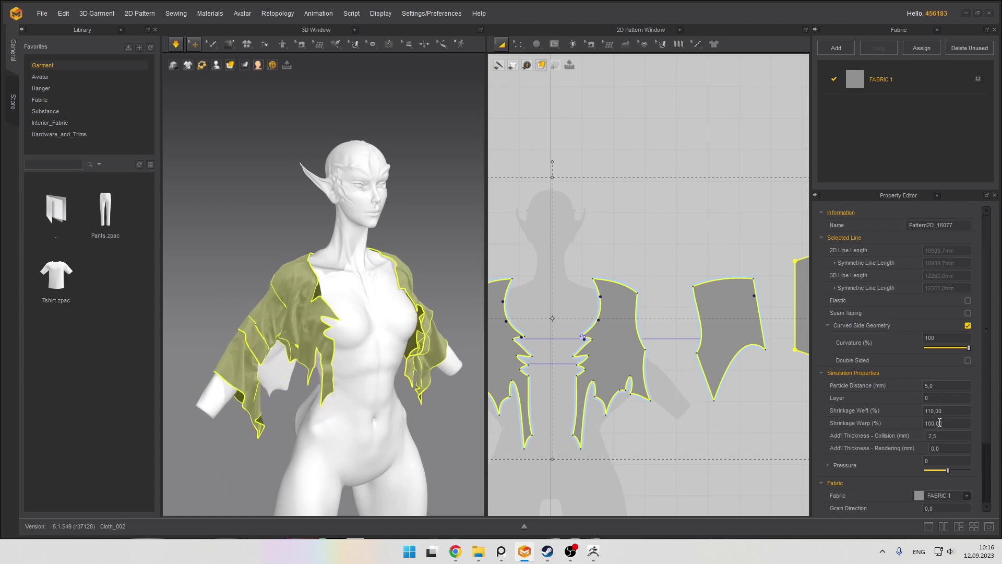
right_click_drag(437, 287, 453, 289)
key("space")
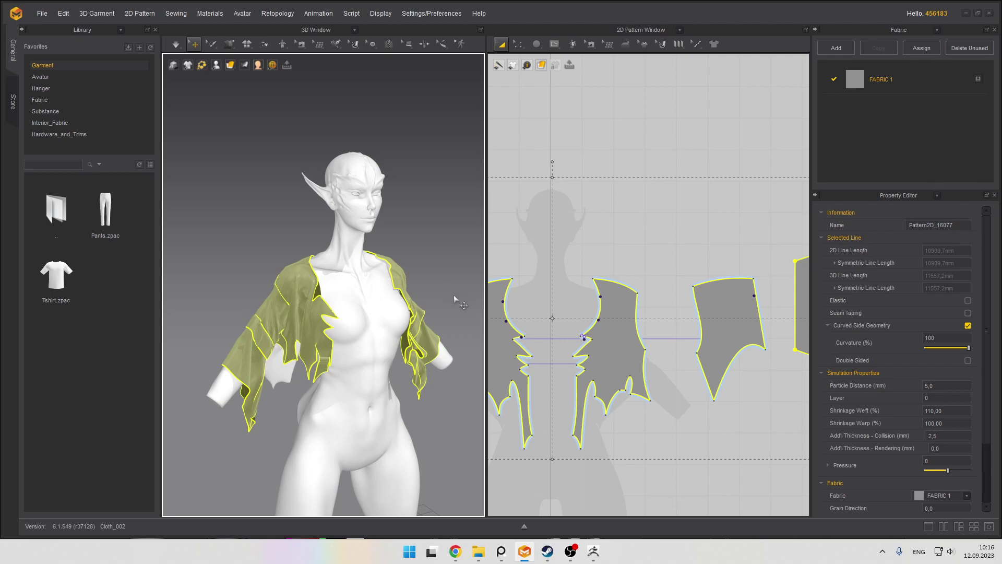
scroll(418, 326, "up", 2)
key("space")
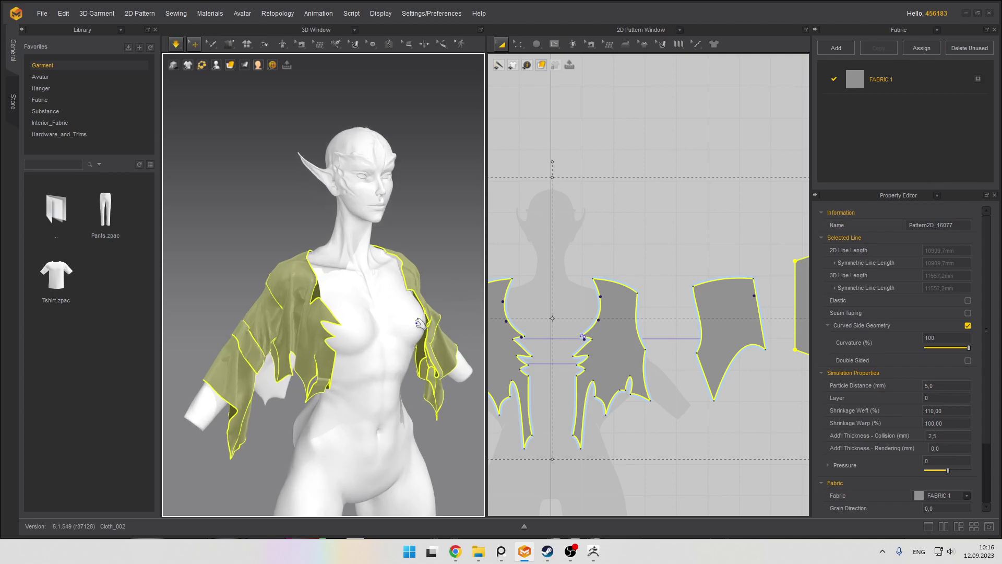
key("space")
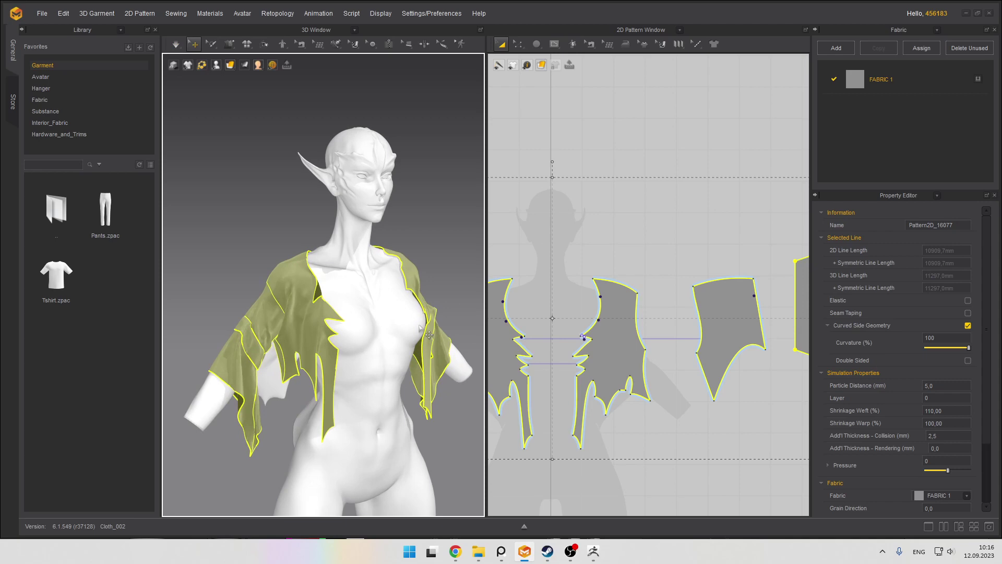
Simulate again and pull the folded torn tip at the front neckline edge outward over the chest
scroll(420, 325, "down", 2)
key("space")
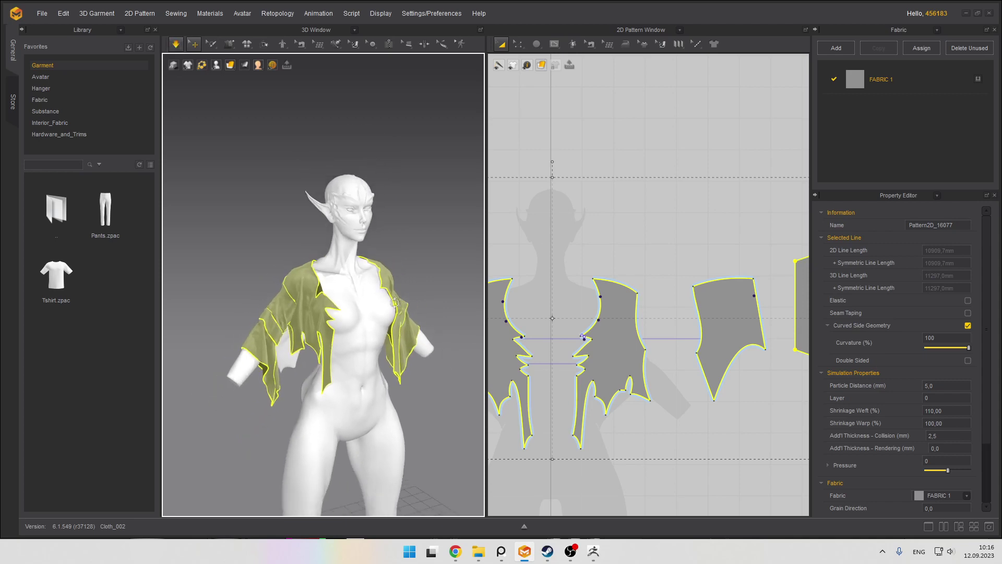
right_click_drag(398, 304, 420, 312)
key("space")
scroll(351, 306, "up", 2)
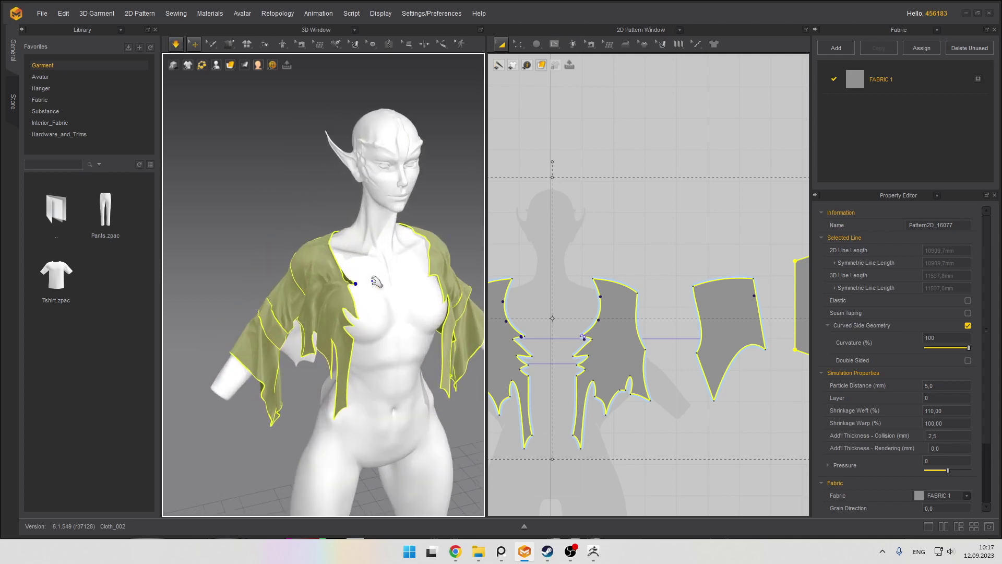
scroll(368, 281, "up", 4)
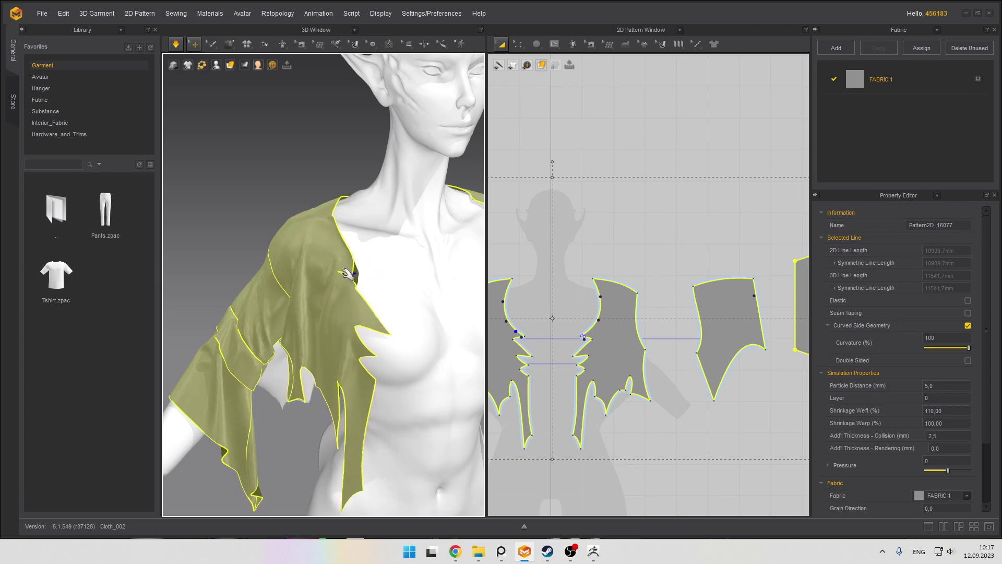
scroll(382, 263, "up", 3)
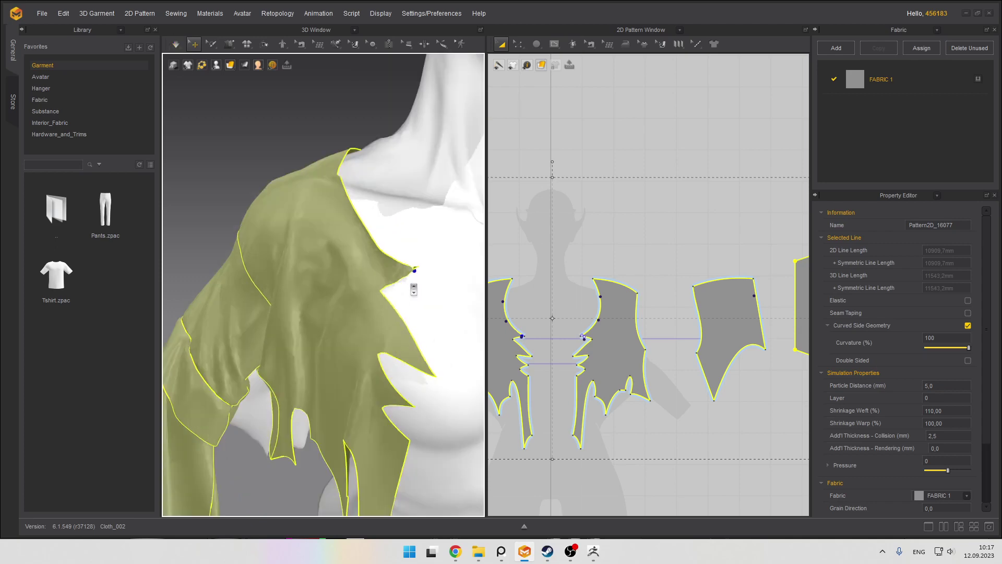
mouse_move(408, 273)
left_mouse_down()
mouse_move(445, 276)
mouse_move(374, 272)
mouse_move(429, 279)
mouse_move(425, 273)
left_mouse_up()
key("space")
scroll(425, 273, "down", 3)
right_click_drag(421, 269, 359, 284)
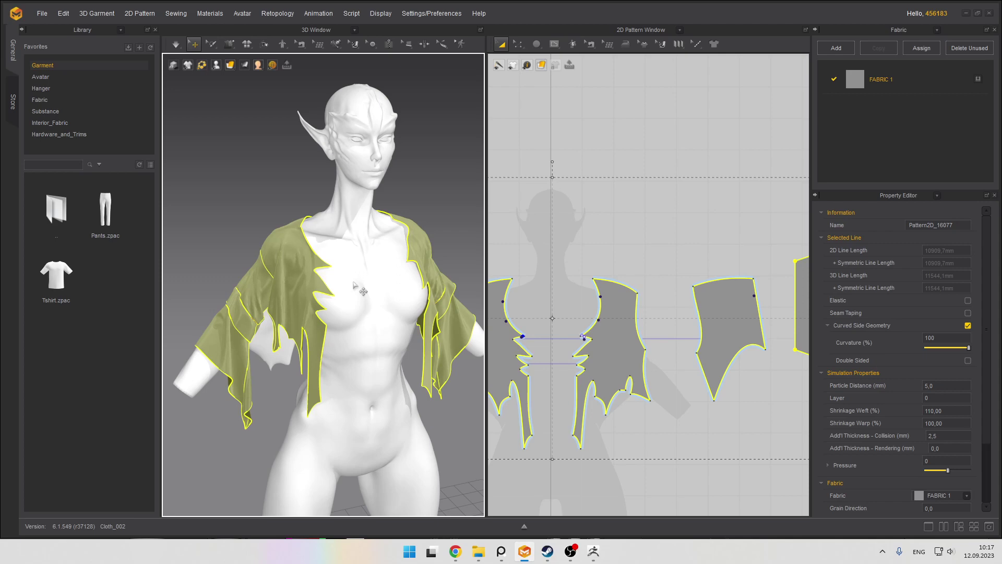
right_click_drag(355, 289, 350, 285)
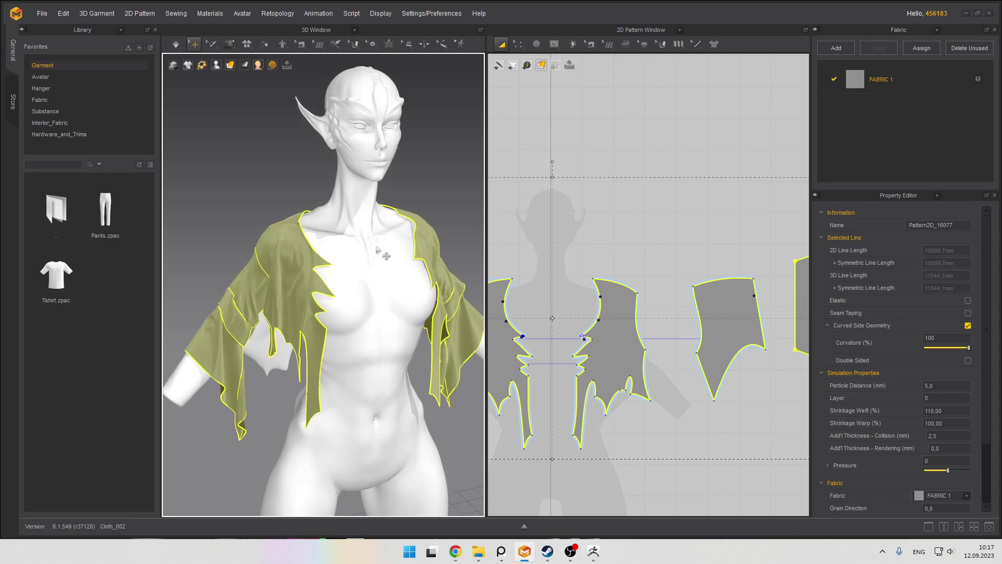
scroll(376, 250, "down", 3)
scroll(339, 265, "up", 3)
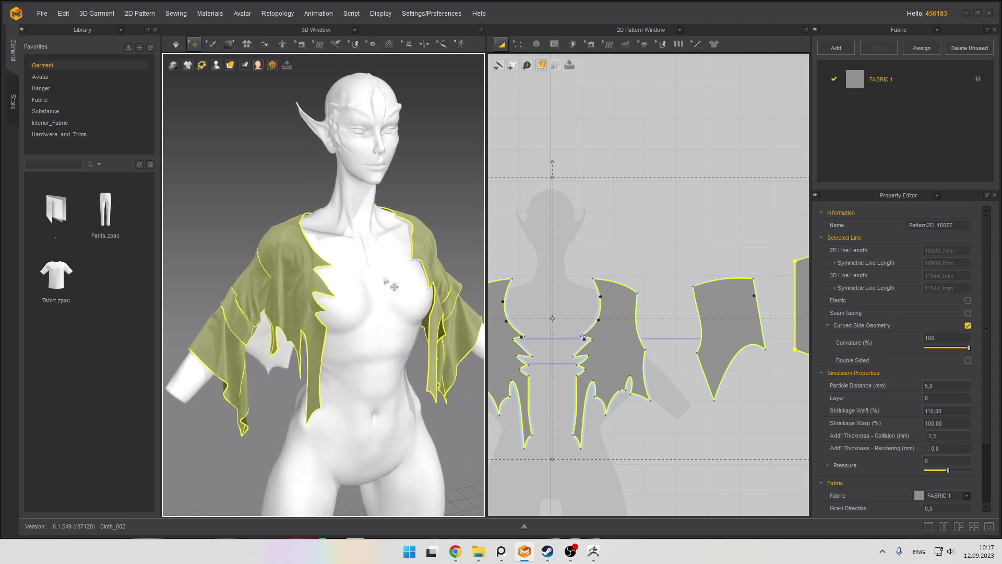
scroll(384, 280, "down", 5)
scroll(408, 327, "up", 5)
left_click(608, 44)
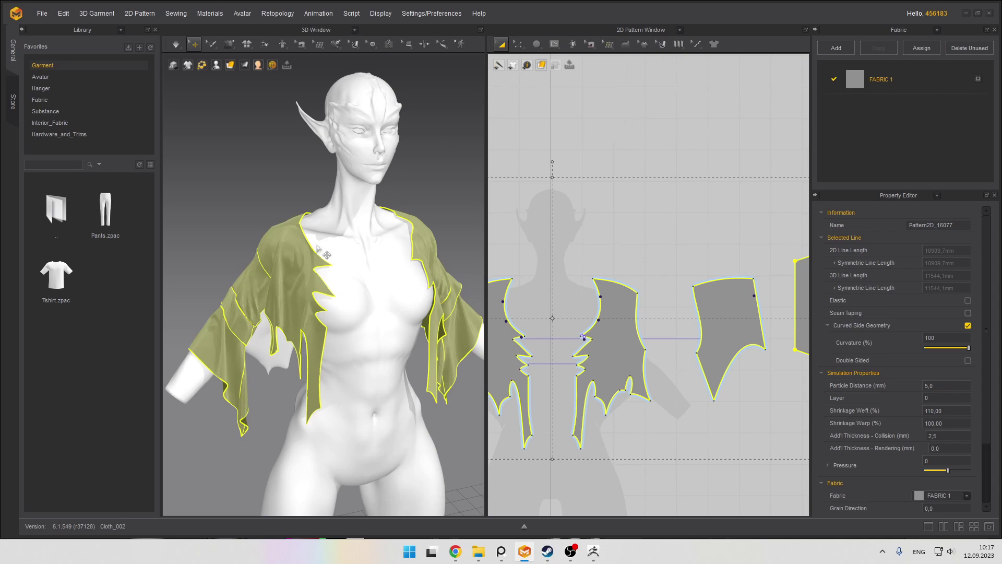
Quadrangulate the mesh of all the selected pattern pieces and start the simulation
scroll(317, 246, "up", 3)
right_click_drag(261, 253, 280, 255)
right_click(280, 254)
left_click(227, 157)
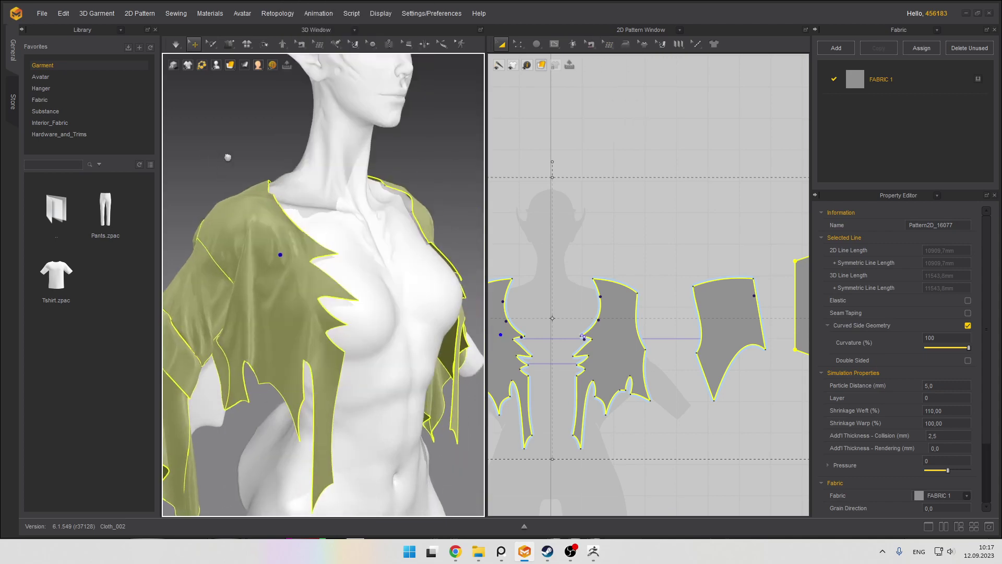
right_click(267, 216)
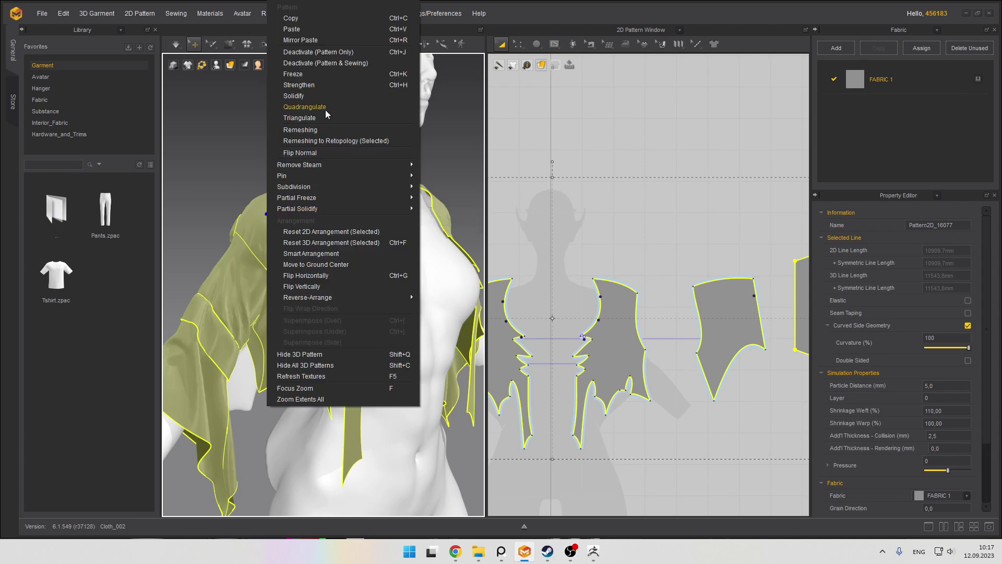
left_click(214, 131)
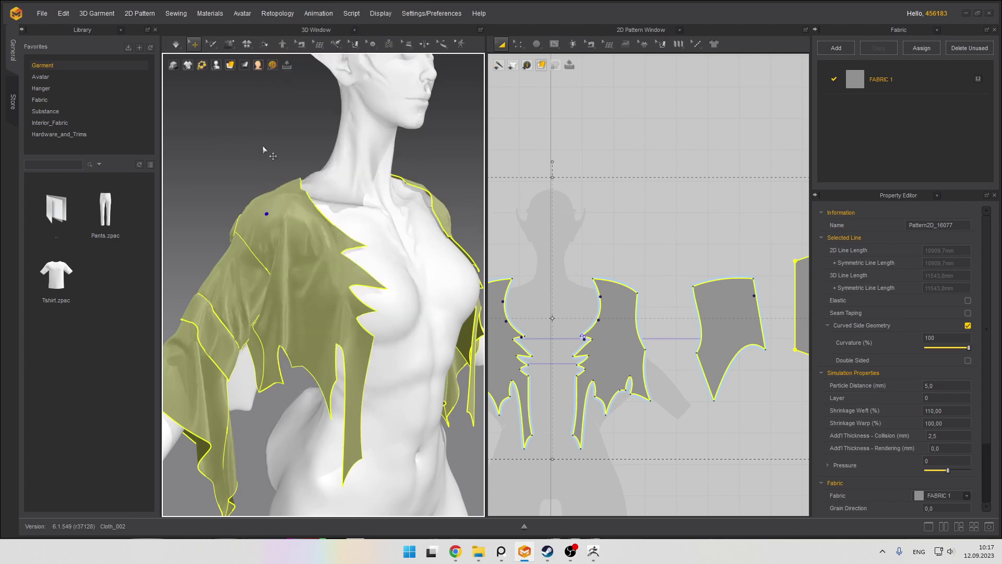
scroll(342, 210, "up", 2)
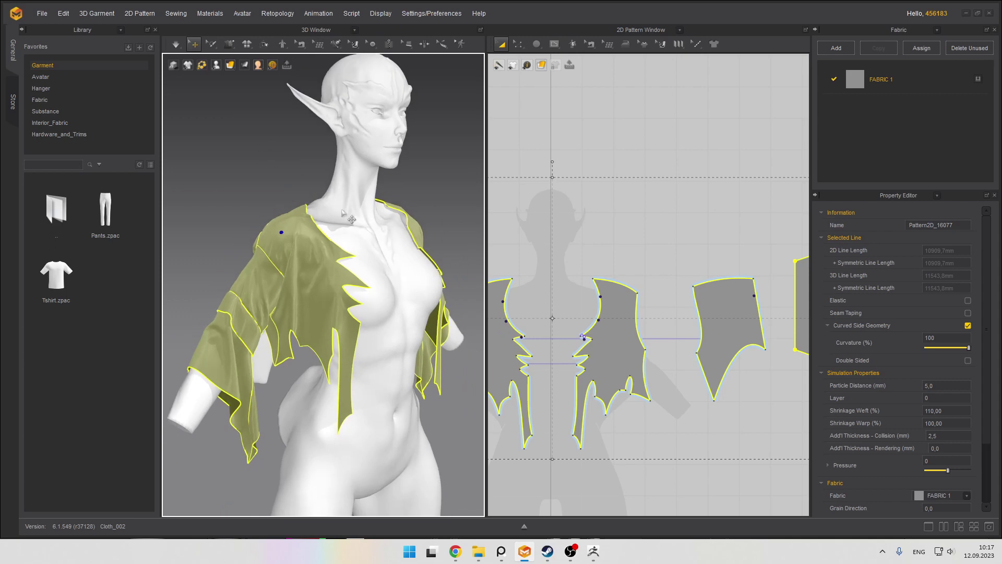
right_click(315, 251)
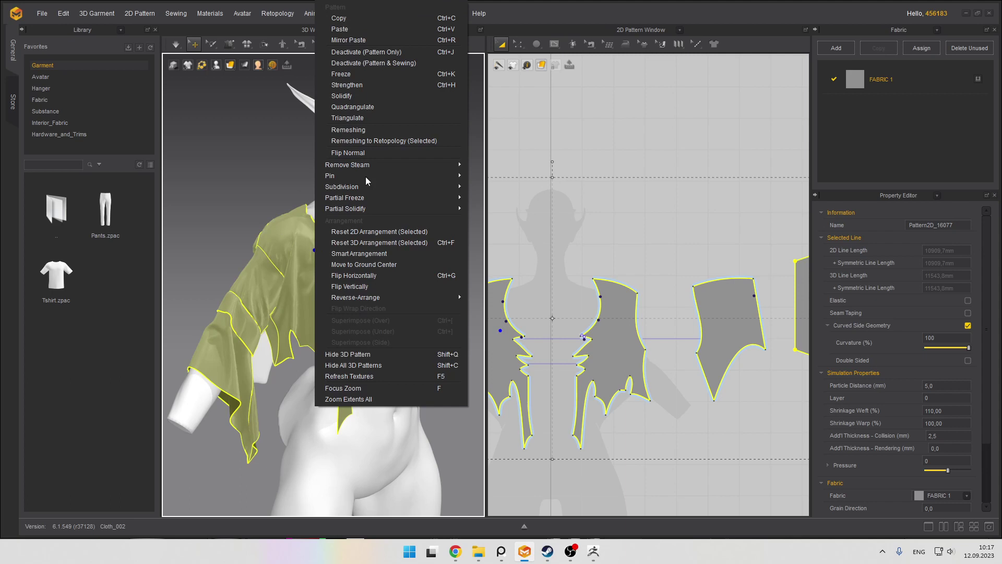
left_click(380, 108)
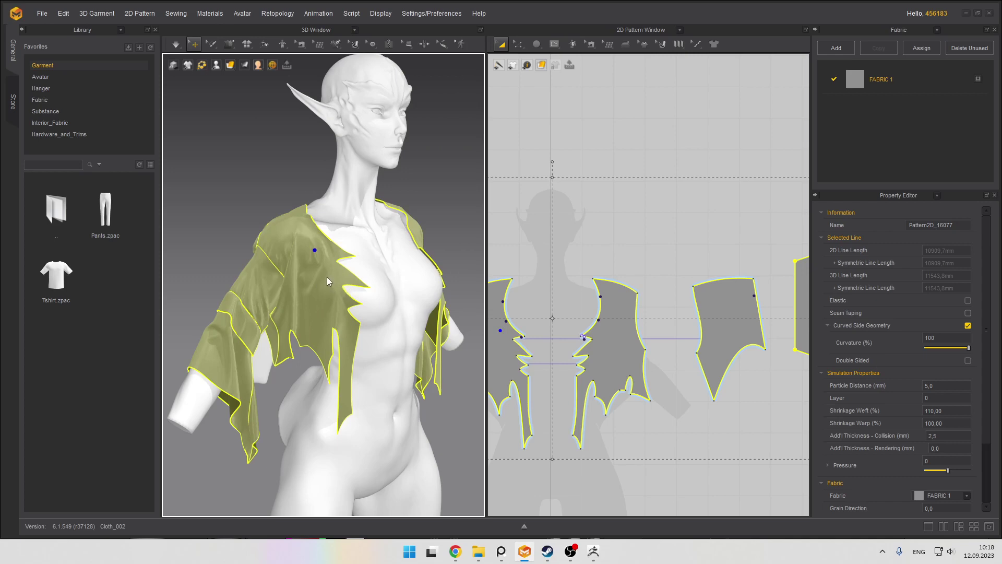
key("space")
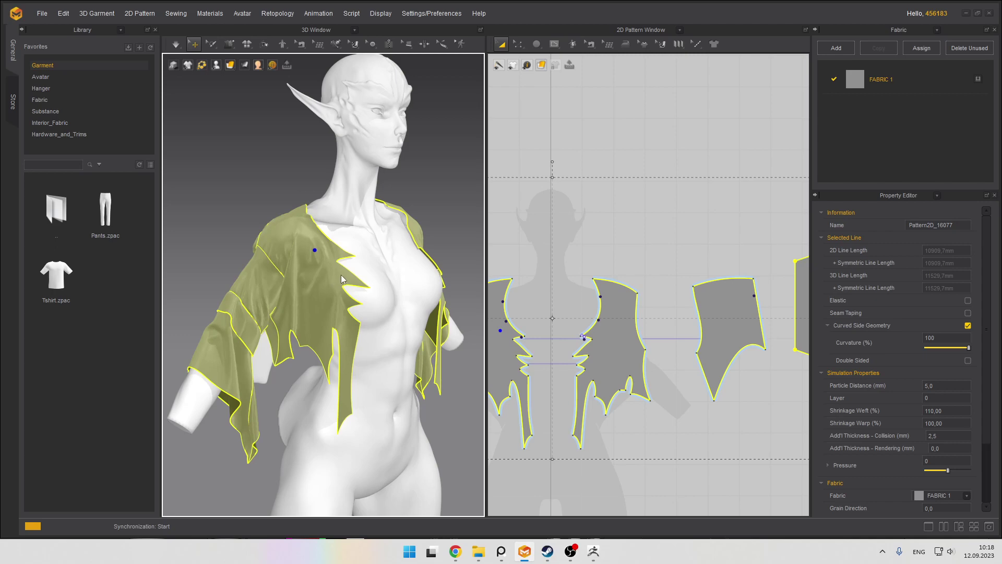
Simulate the quadrangulated garment briefly and check the torn neckline edge and the overall drape from the front
scroll(342, 281, "up", 2)
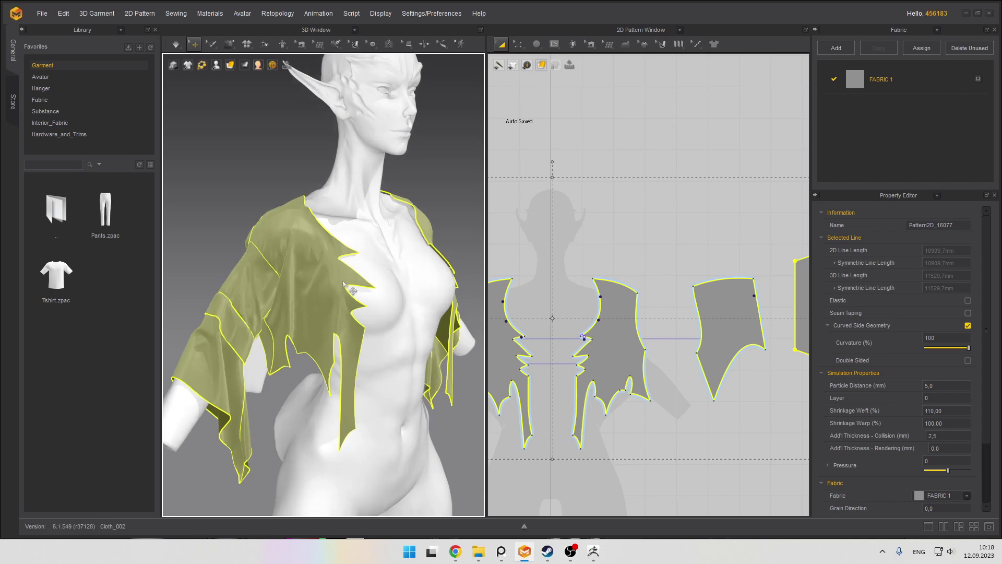
scroll(347, 287, "up", 1)
scroll(324, 276, "down", 3)
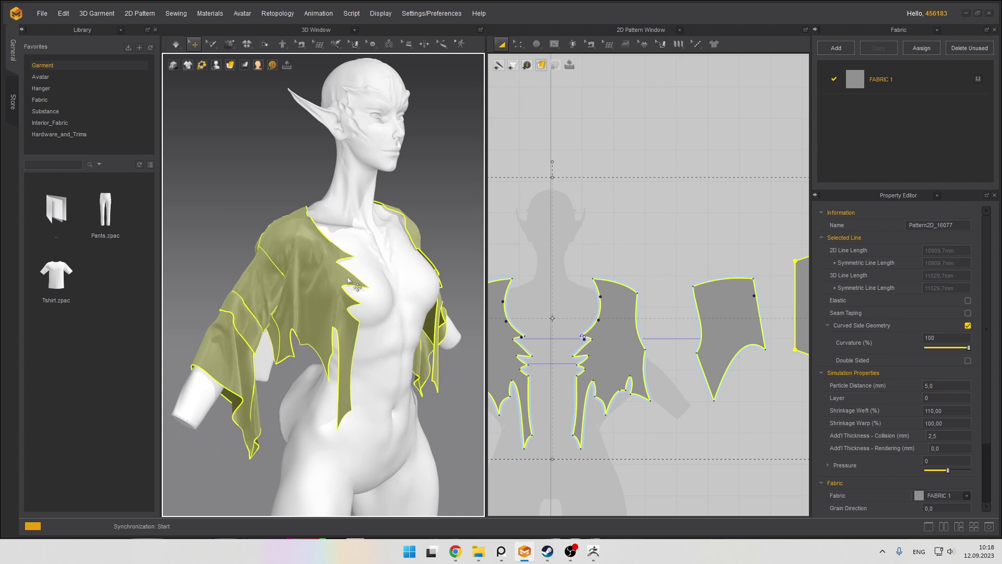
key("space")
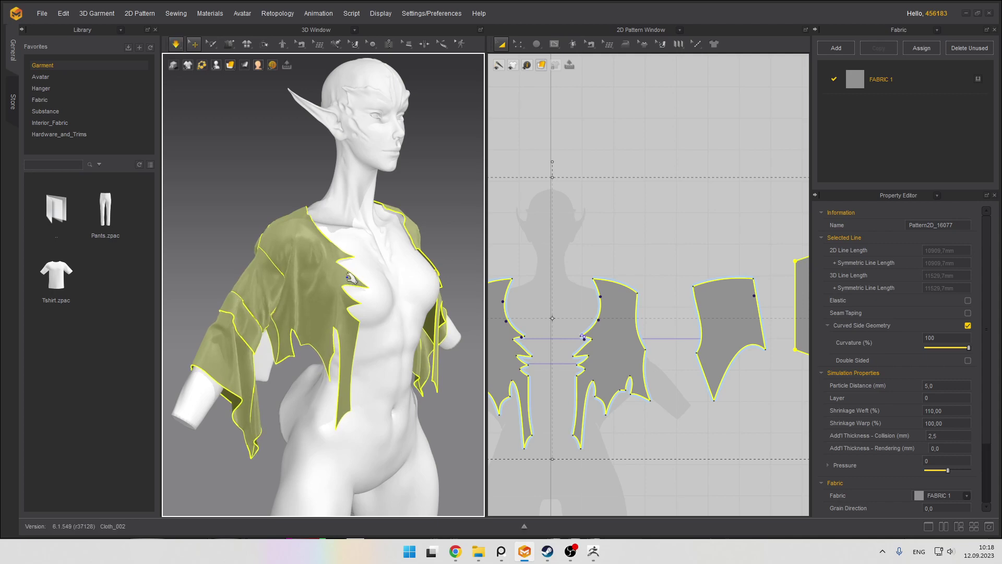
scroll(332, 292, "up", 3)
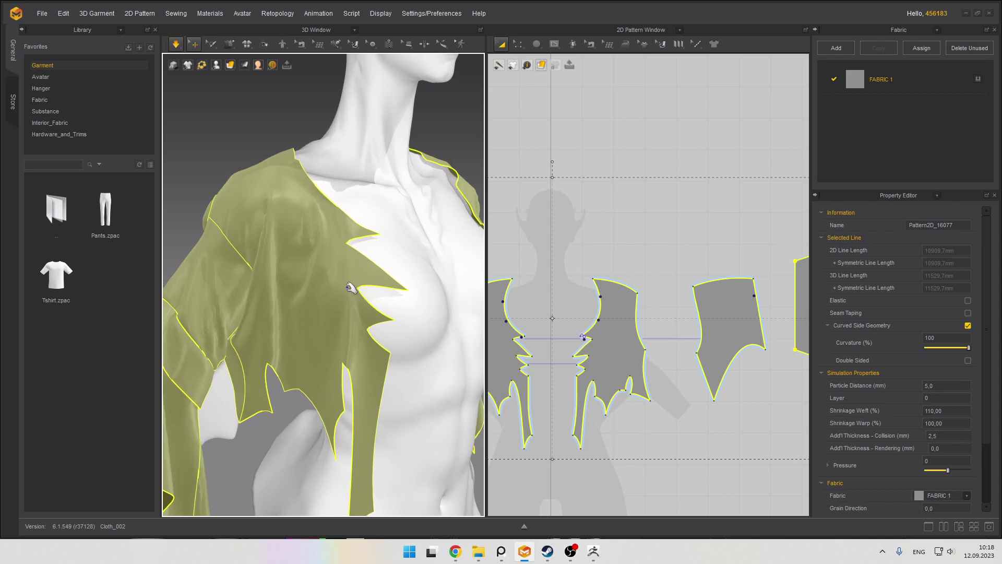
scroll(355, 290, "down", 3)
key("space")
scroll(384, 311, "down", 3)
right_click_drag(322, 279, 286, 251)
scroll(365, 282, "up", 4)
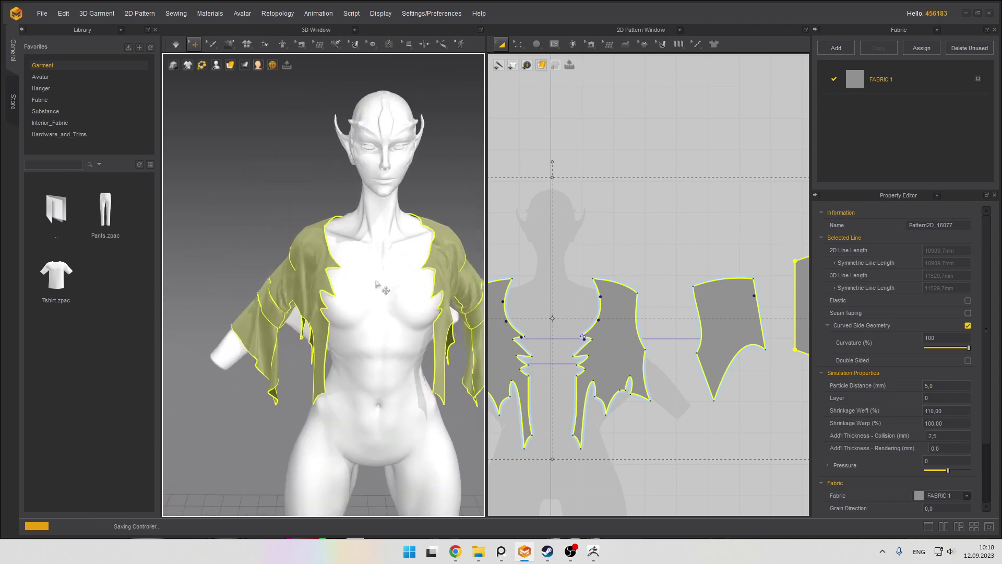
Start an OBJ export of the selected pattern pieces to the desktop under the file name cloth_01
left_click(41, 13)
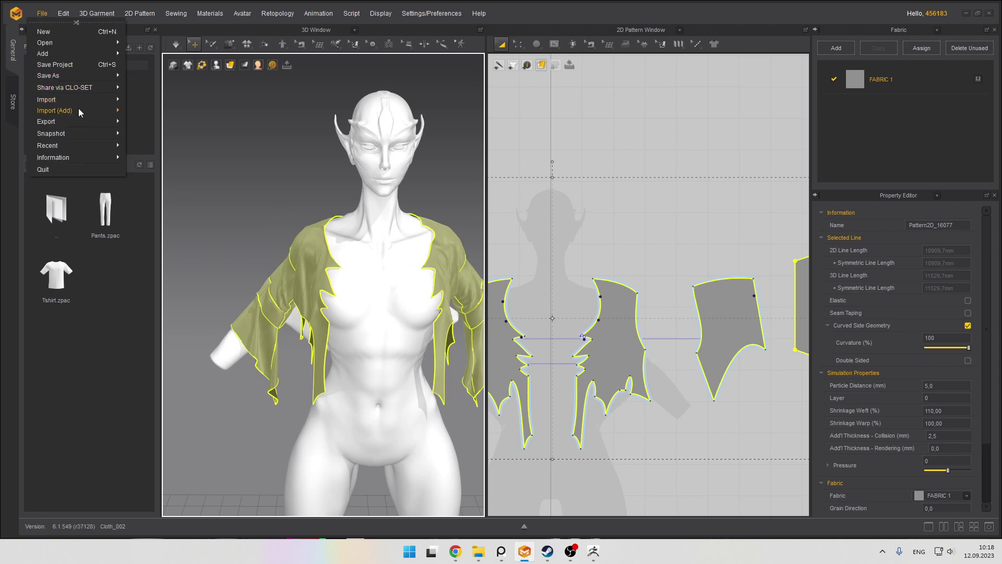
mouse_move(94, 124)
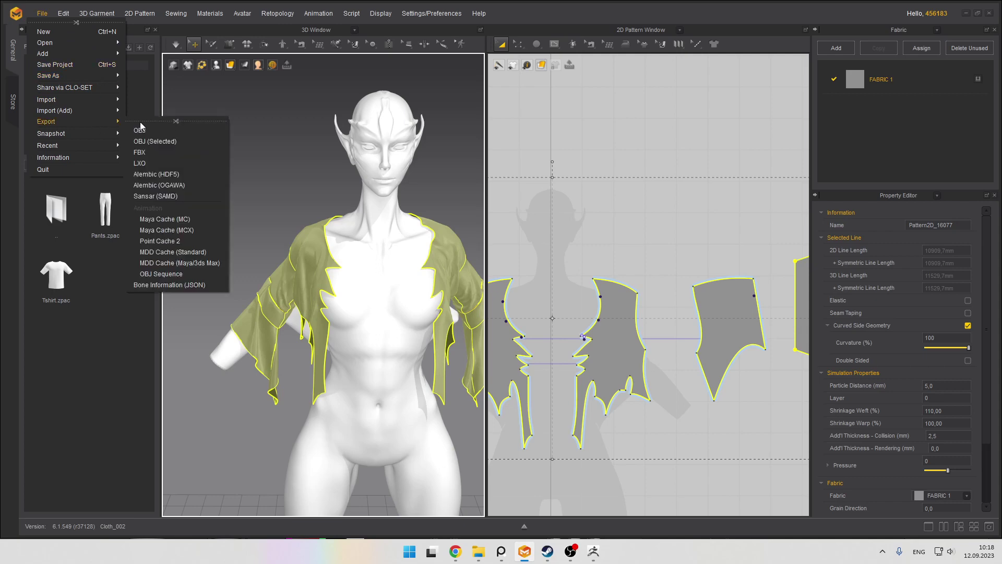
left_click(172, 139)
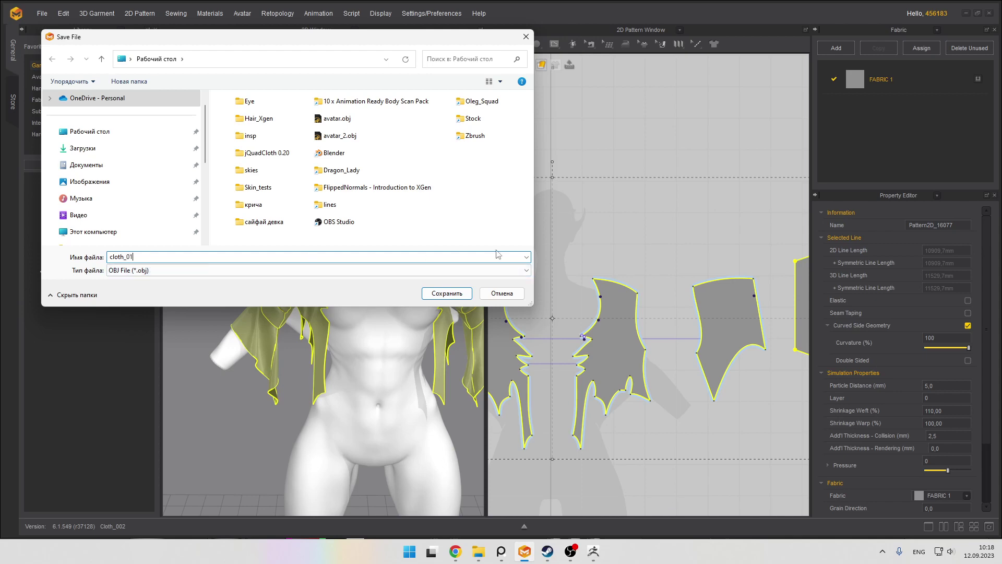
left_click(428, 292)
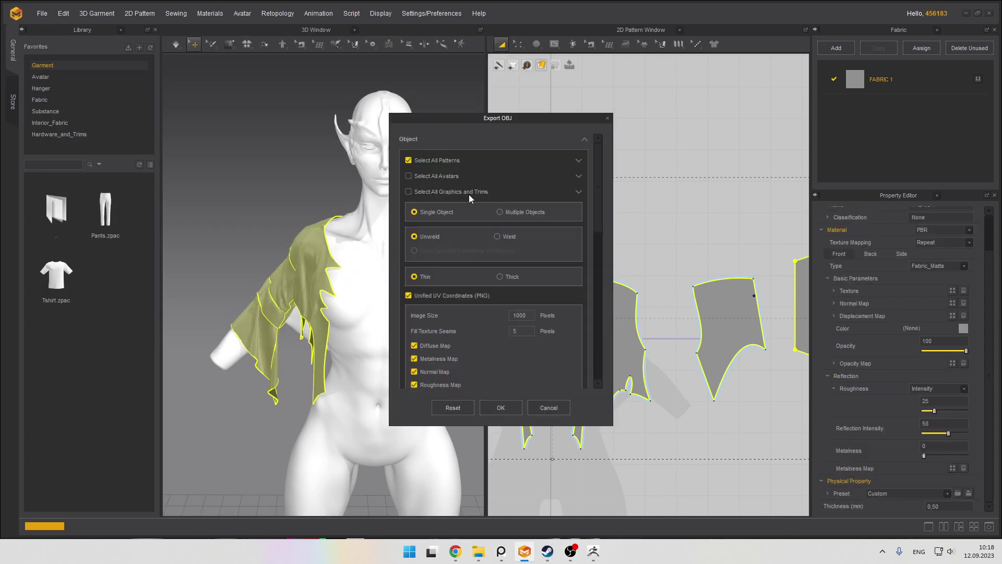
Set the OBJ export to welded geometry and turn off the texture maps and Unified UV Coordinates
left_click(499, 237)
scroll(485, 308, "down", 1)
scroll(490, 308, "down", 1)
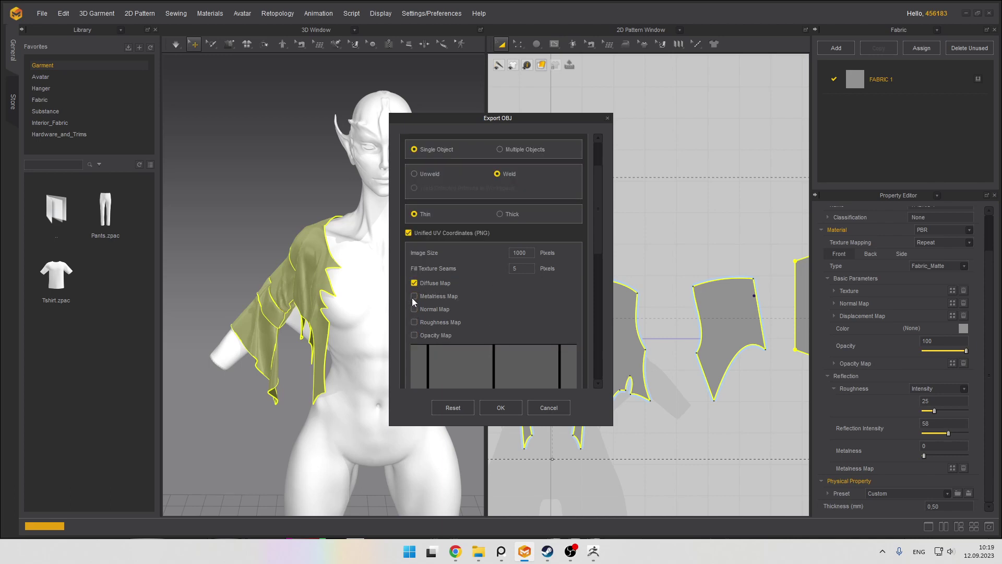
left_click(414, 284)
left_click(410, 233)
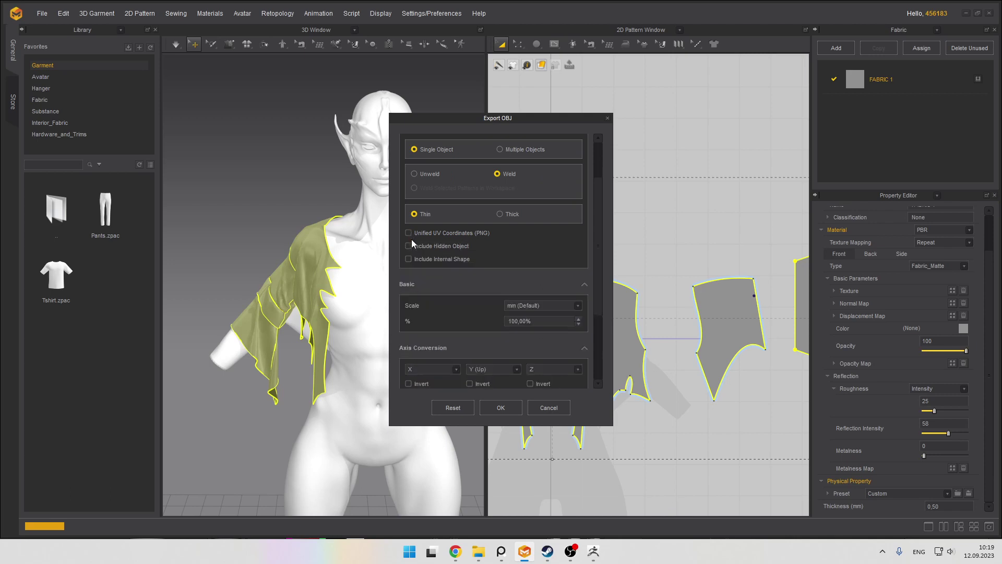
scroll(456, 276, "down", 1)
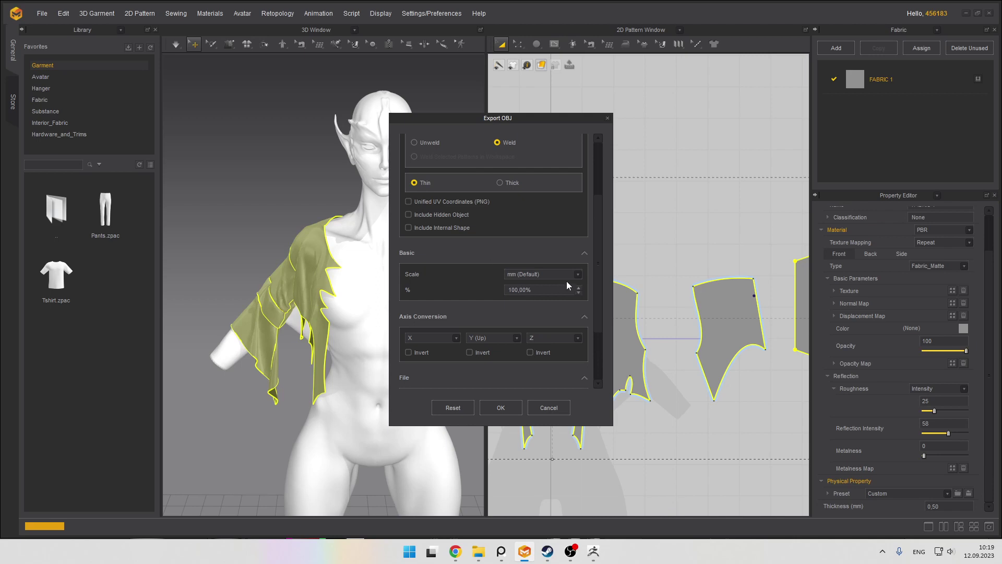
Set the export scale to m and export the garment as OBJ
left_click(580, 275)
left_click(514, 311)
scroll(495, 299, "down", 1)
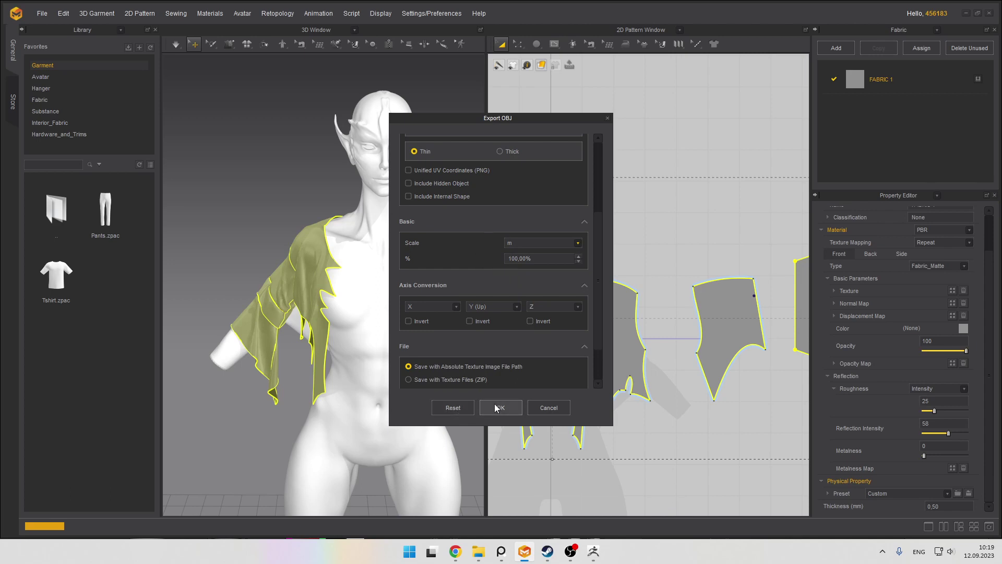
scroll(522, 345, "down", 2)
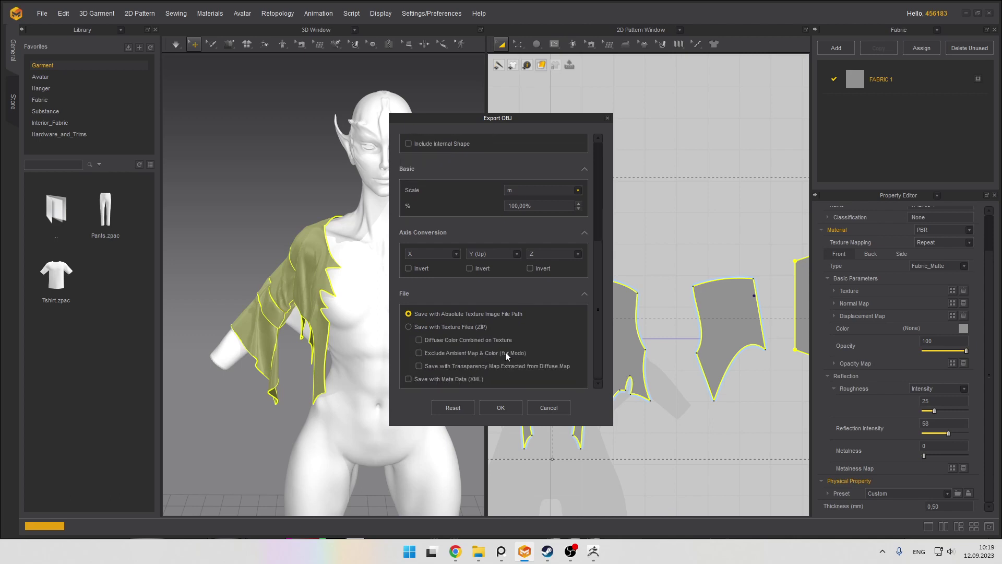
left_click(501, 408)
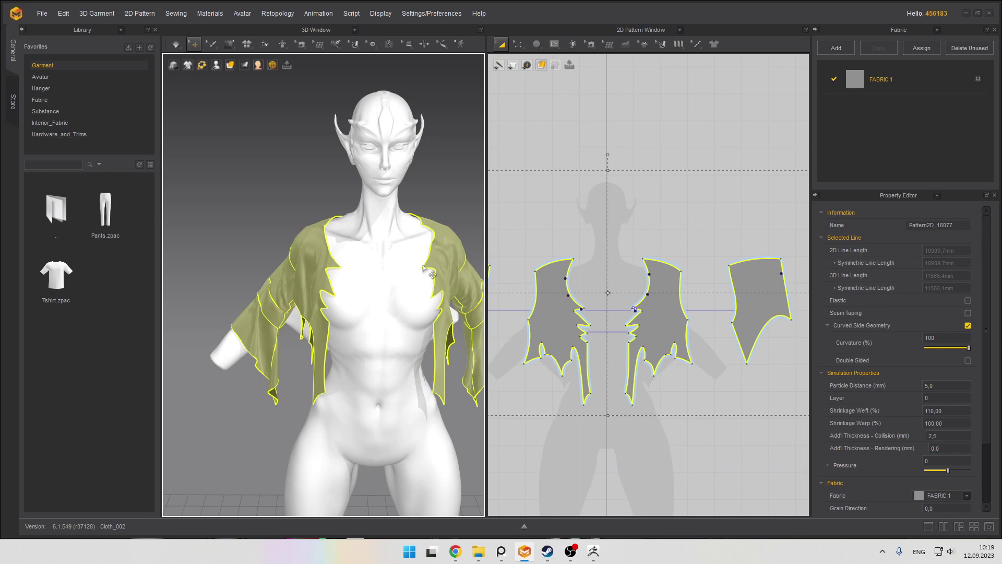
Switch to ZBrush and move the old cloth subtool part_30 sideways, clear of the character
left_click(592, 551)
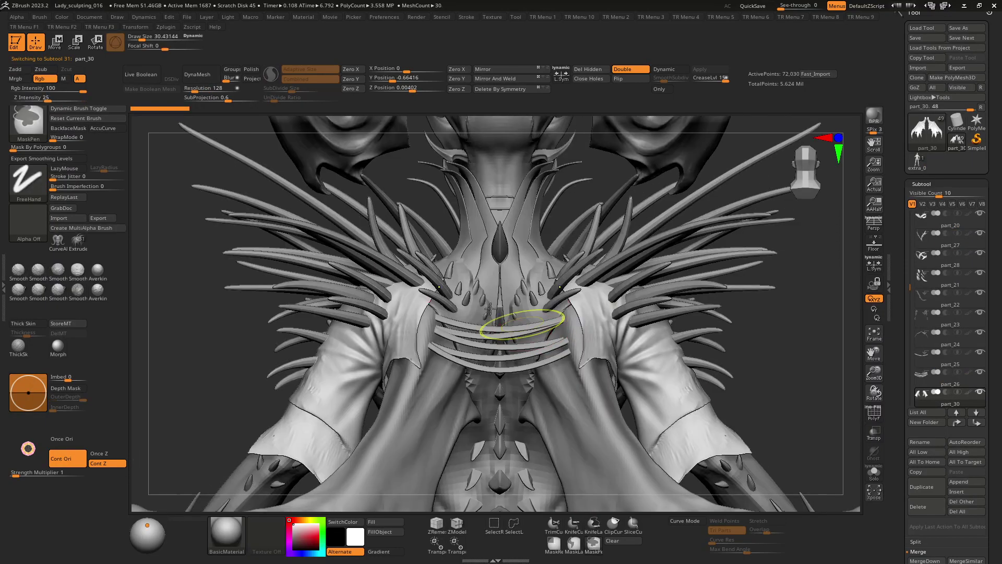
key("w")
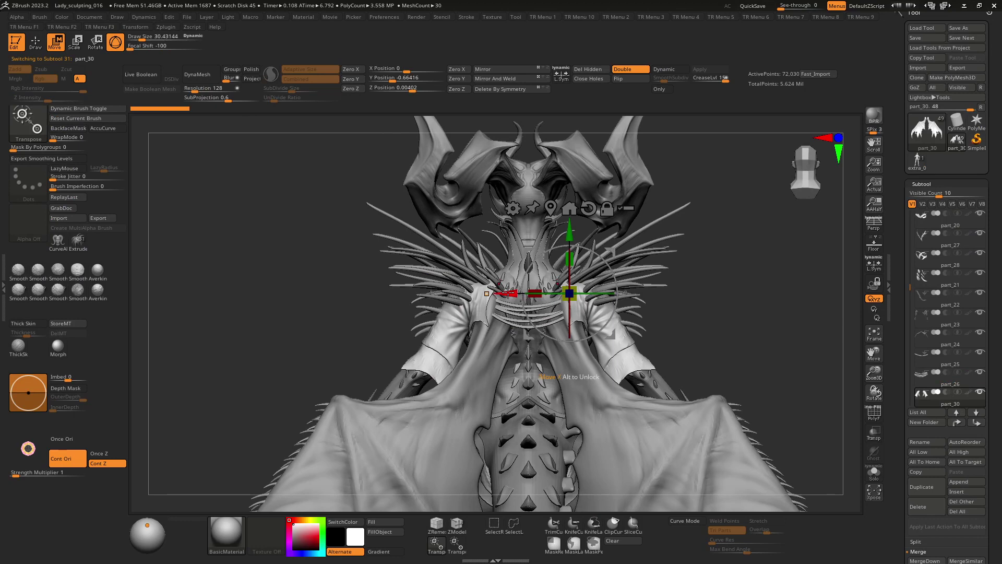
left_click_drag(502, 292, 784, 292)
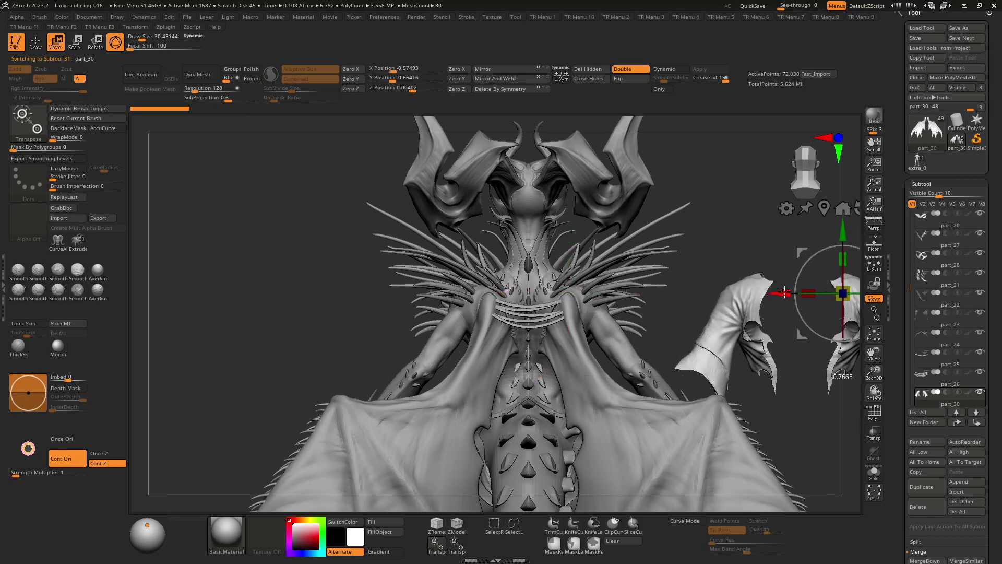
key("space")
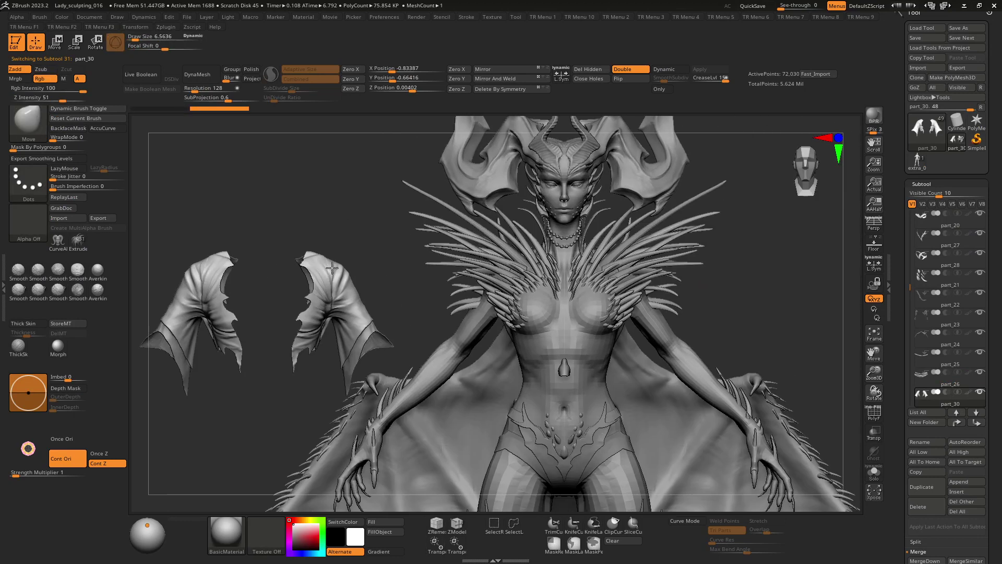
key("space")
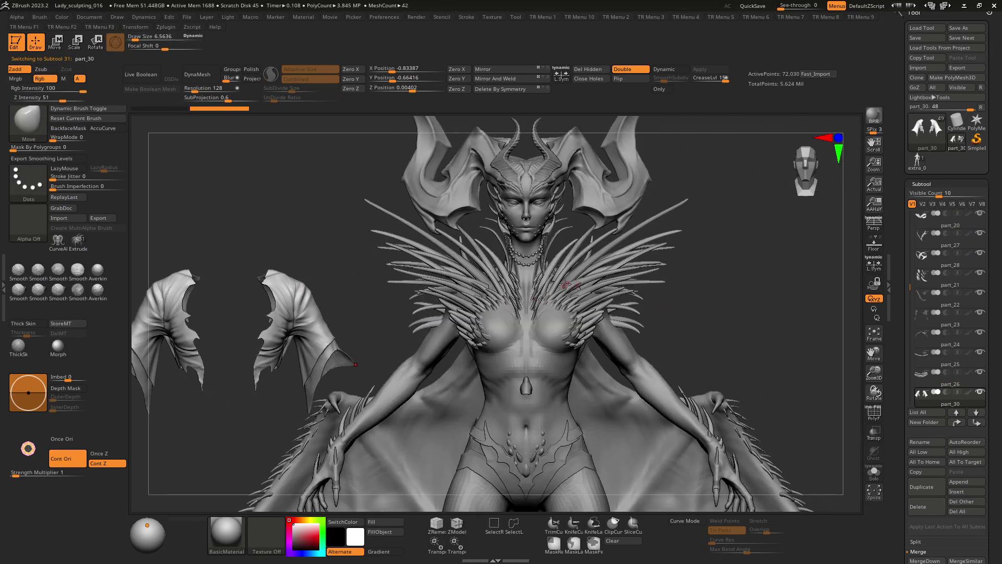
Import cloth_01.obj from the desktop into the PolyMesh3D1 subtool and view the cloth in isolation
key("space")
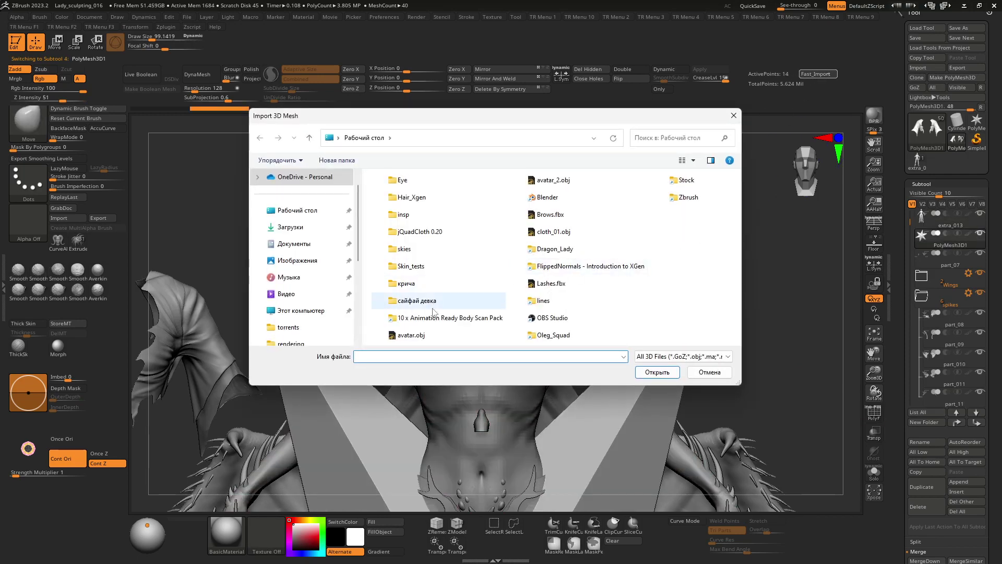
double_click(553, 232)
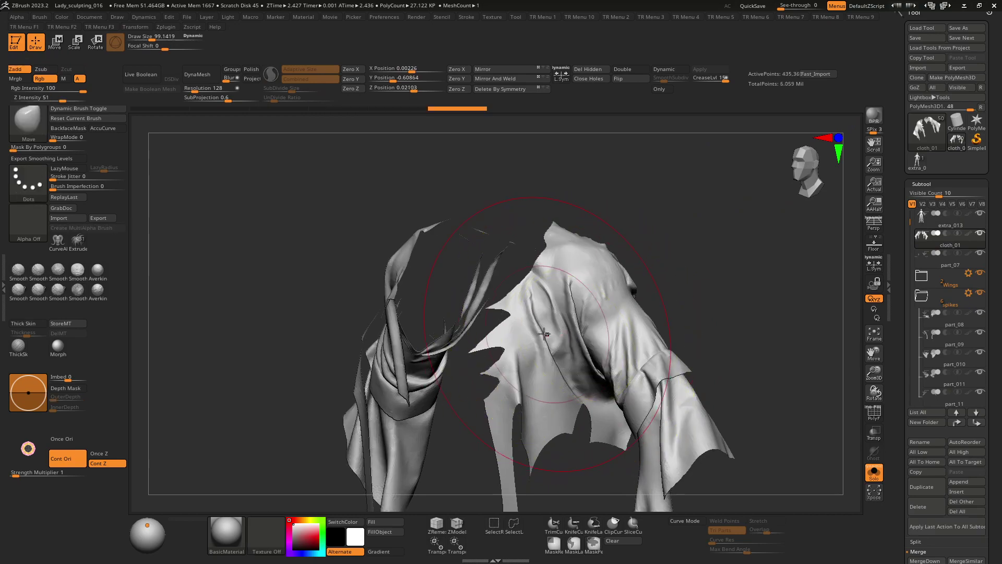
key("shift+f")
right_click_drag(521, 340, 498, 285)
Display the wireframe of the imported cloth and assign its polygroups with Auto Groups
key("shift+d")
key("shift+d")
key("shift+f")
key("shift+f")
key("g")
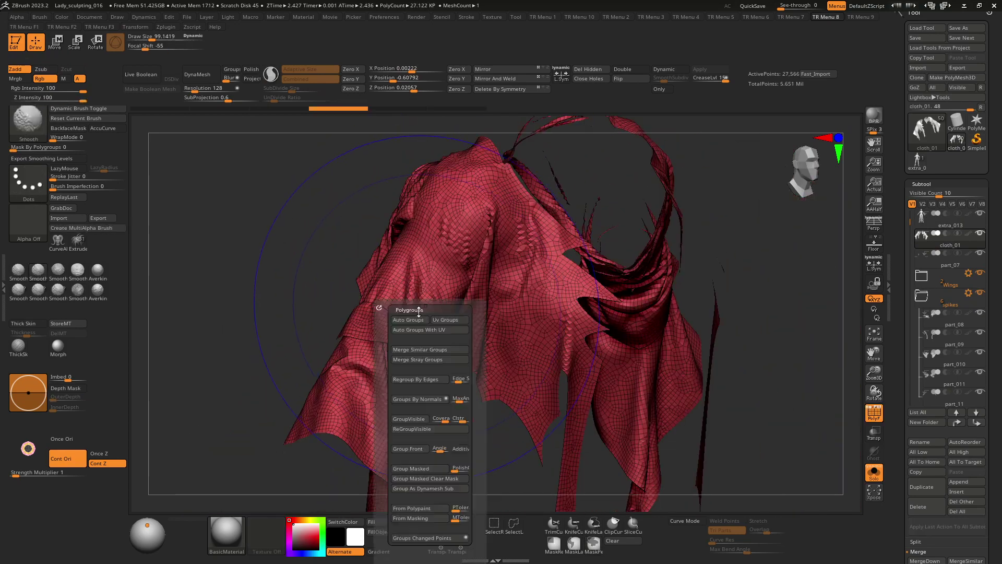
left_click(416, 320)
right_click_drag(402, 287, 360, 305, "ctrl")
key("8")
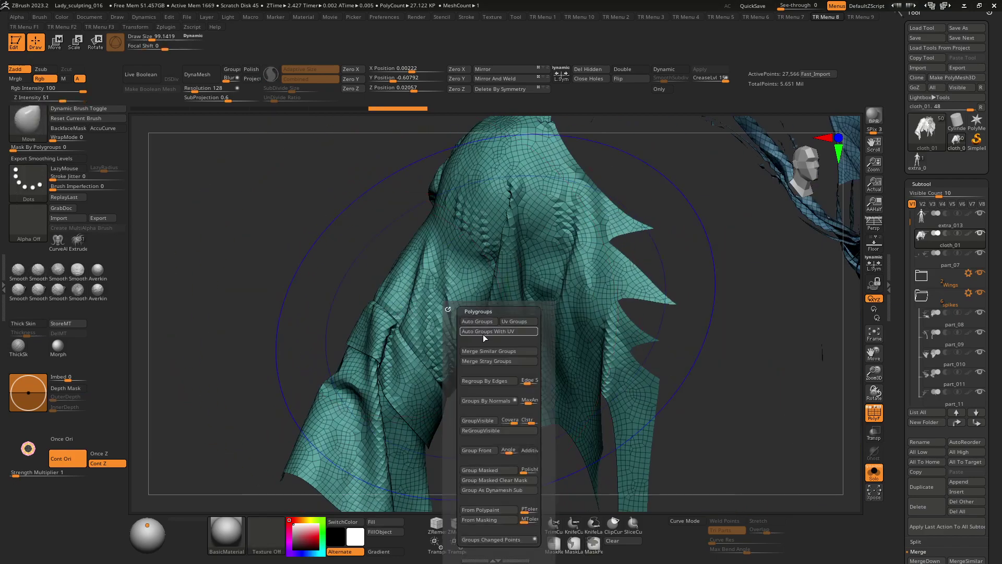
Show the cloth together with the character and examine how its torn edges sit on the chest and spikes
key("shift+f")
key("shift+s")
right_click_drag(458, 291, 397, 287, "shift")
mouse_move(577, 285)
right_mouse_down("ctrl")
mouse_move(577, 260)
mouse_move(491, 261)
right_mouse_up("ctrl")
mouse_move(490, 261)
right_mouse_down("ctrl")
mouse_move(491, 282)
mouse_move(447, 245)
mouse_move(495, 271)
right_mouse_up("ctrl")
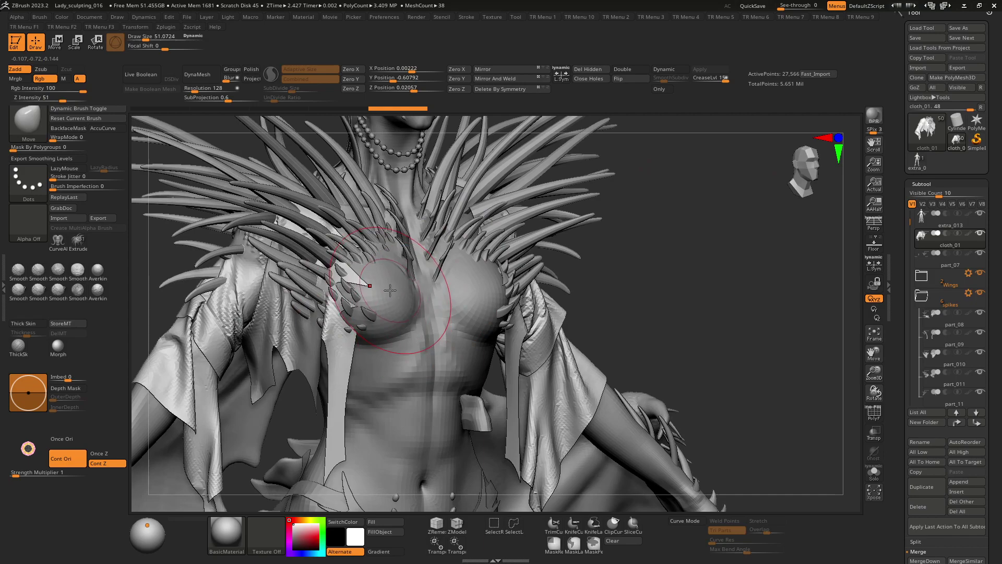
right_click_drag(390, 290, 344, 292, "shift")
right_click_drag(522, 282, 547, 266)
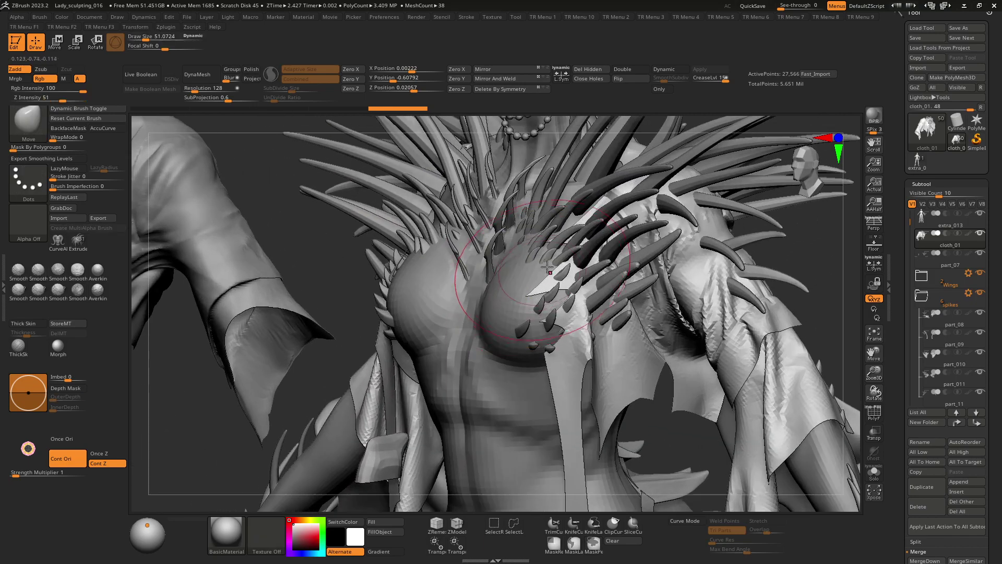
mouse_move(530, 305)
right_mouse_down()
mouse_move(468, 224)
mouse_move(562, 253)
mouse_move(522, 243)
mouse_move(513, 289)
mouse_move(552, 295)
mouse_move(571, 286)
right_mouse_up()
Turn on Dynamic Subdiv for the cloth_01 mesh, accepting auto-activation for the rest of the session
key("d")
key("ctrl+d")
key("ctrl+z")
key("ctrl+z")
key("d")
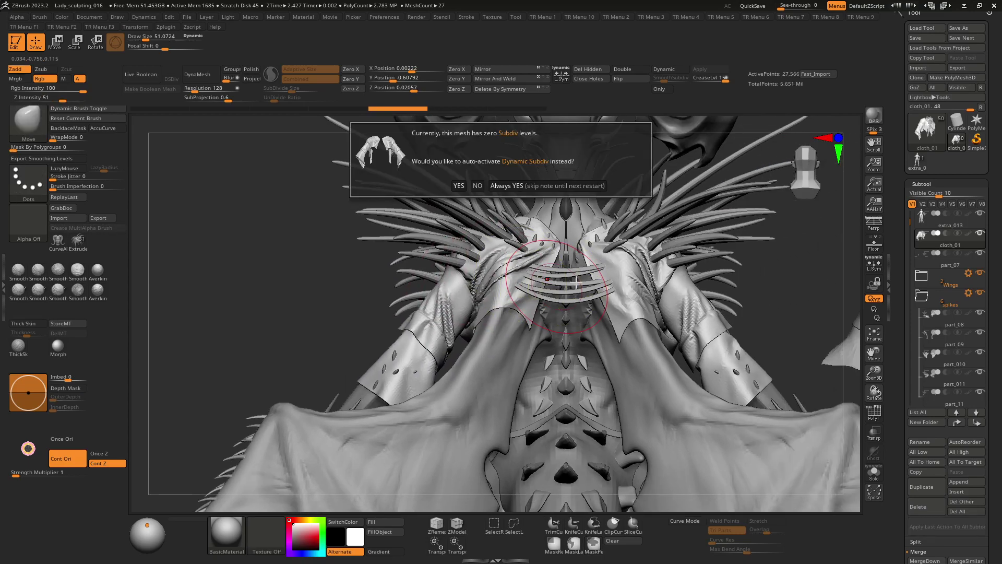
left_click(537, 185)
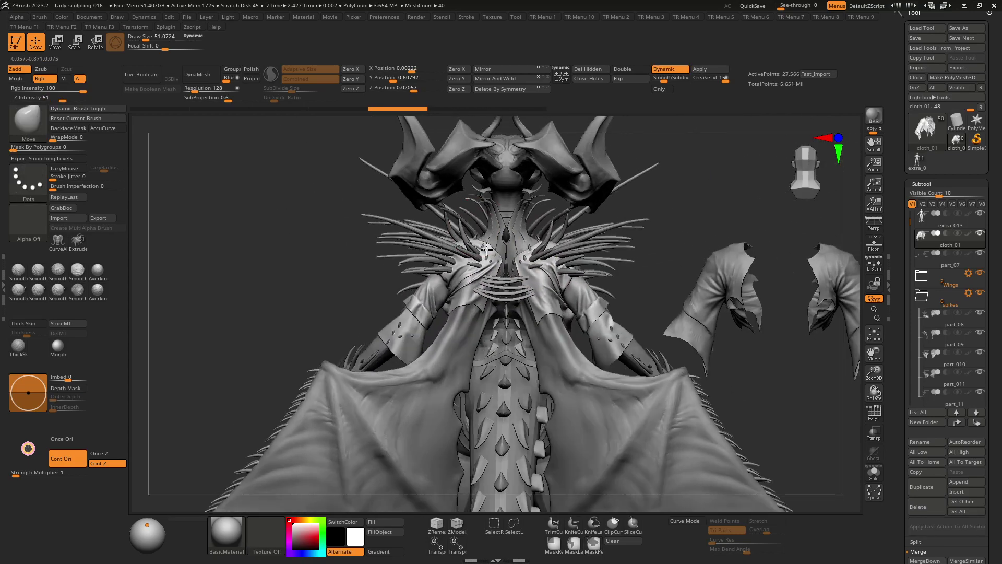
Examine the smoothed cloth on the character from the back and front
mouse_move(558, 277)
right_mouse_down()
mouse_move(510, 290)
mouse_move(441, 253)
mouse_move(483, 261)
mouse_move(459, 257)
mouse_move(498, 212)
mouse_move(372, 293)
mouse_move(407, 226)
mouse_move(447, 290)
mouse_move(512, 289)
mouse_move(499, 297)
mouse_move(449, 271)
mouse_move(459, 251)
mouse_move(398, 340)
right_mouse_up()
key("shift+s")
mouse_move(397, 341)
right_mouse_down("ctrl")
mouse_move(459, 282)
mouse_move(568, 292)
mouse_move(600, 324)
mouse_move(604, 338)
mouse_move(529, 313)
mouse_move(498, 368)
right_mouse_up("ctrl")
key("shift+s")
key("space")
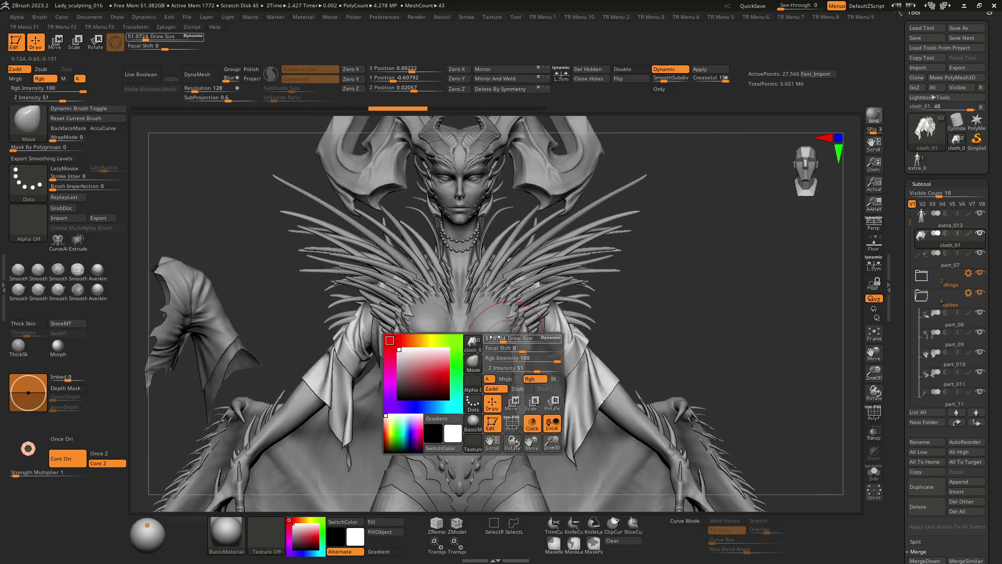
left_click_drag(514, 338, 504, 338)
right_click_drag(504, 337, 526, 342, "ctrl")
Switch back to Marvelous Designer and set the particle distance of the selected pattern pieces to 10 mm
key("super")
left_click(525, 551)
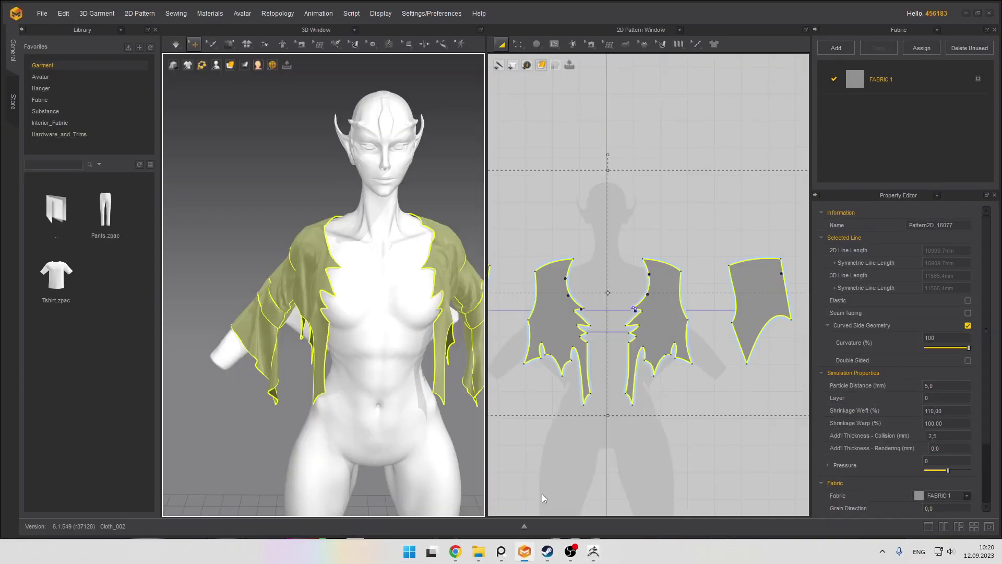
scroll(444, 311, "down", 2)
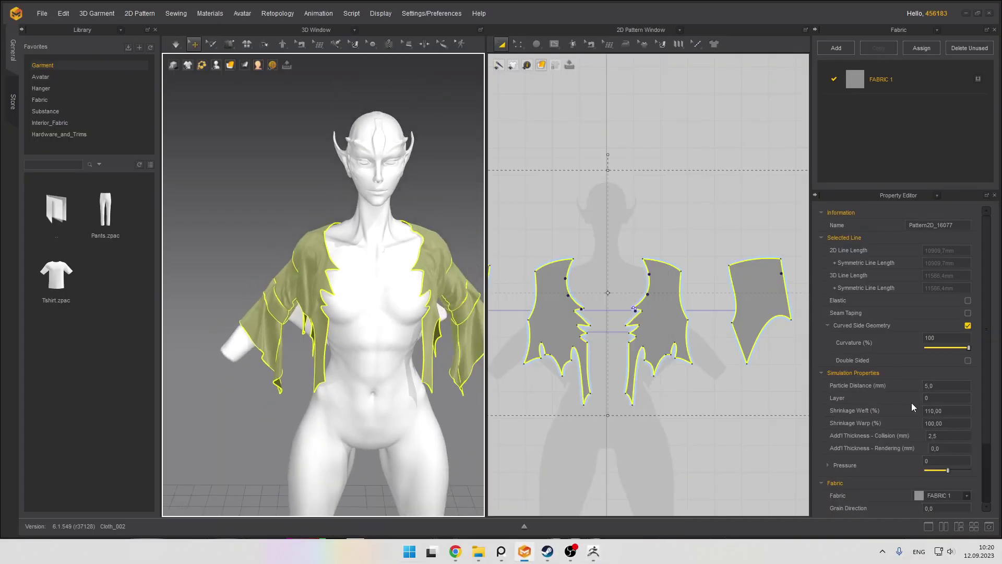
left_click(947, 386)
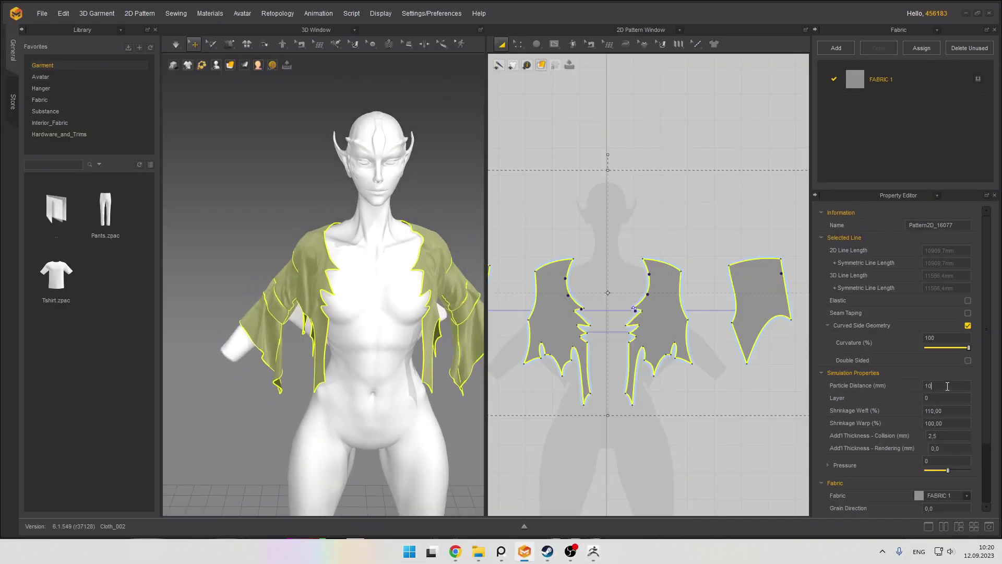
key("Return")
Simulate the garment briefly with the coarser mesh and select the front piece at its torn chest edge
scroll(652, 315, "up", 3)
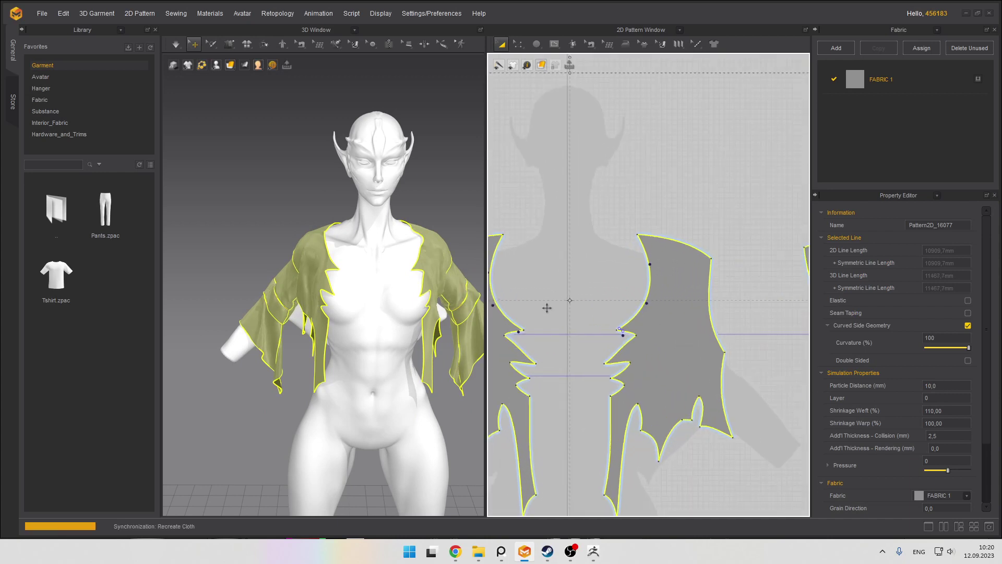
key("space")
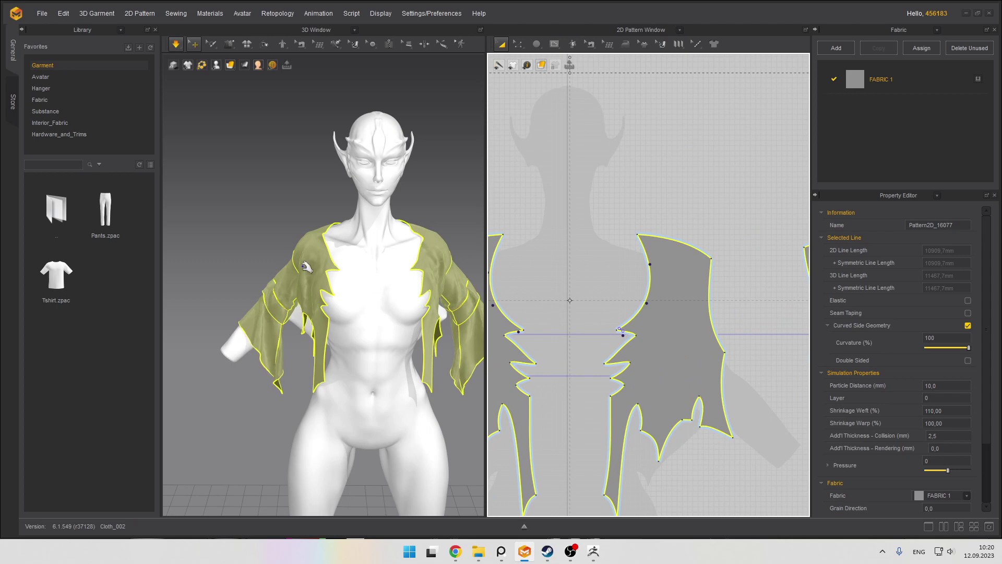
key("space")
scroll(363, 286, "up", 4)
left_click(340, 290)
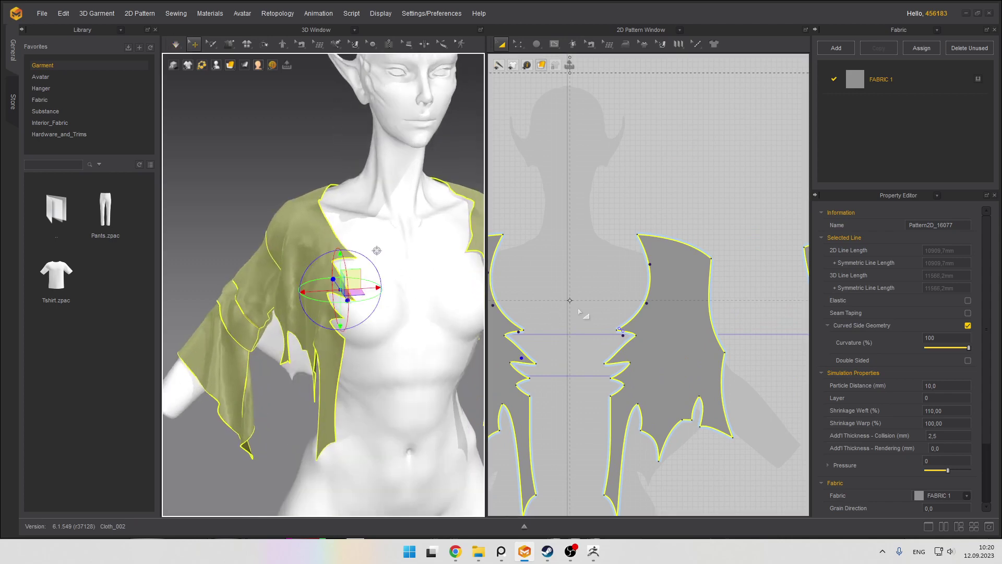
Extend the lower torn points of the symmetric front pattern's chest edge toward the centre and refine the tip of the upper notch
scroll(586, 316, "up", 3)
middle_click_drag(586, 326, 683, 261)
key("z")
left_click_drag(615, 306, 563, 361)
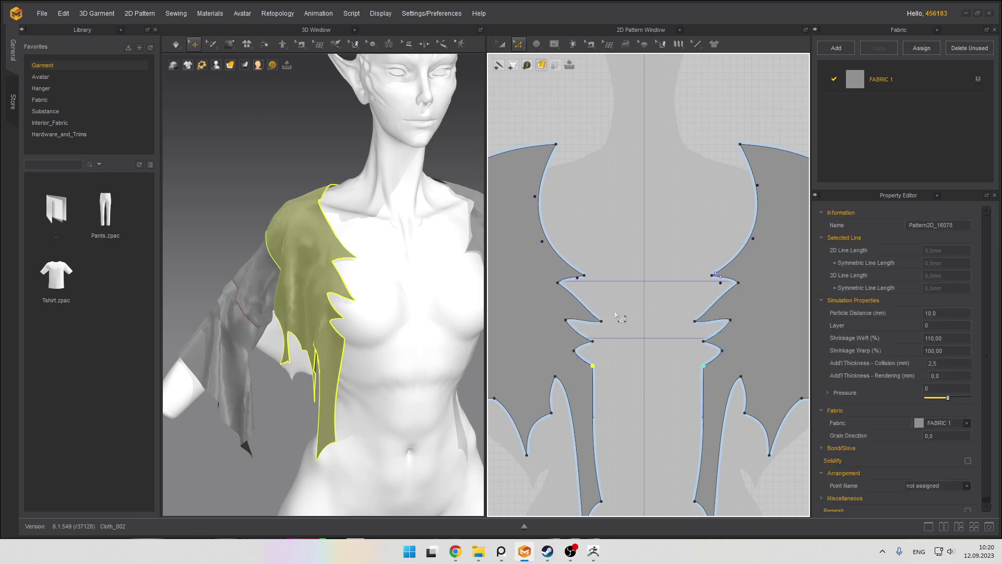
left_click_drag(617, 320, 574, 360)
left_click(593, 365, "shift")
left_click(565, 319, "shift")
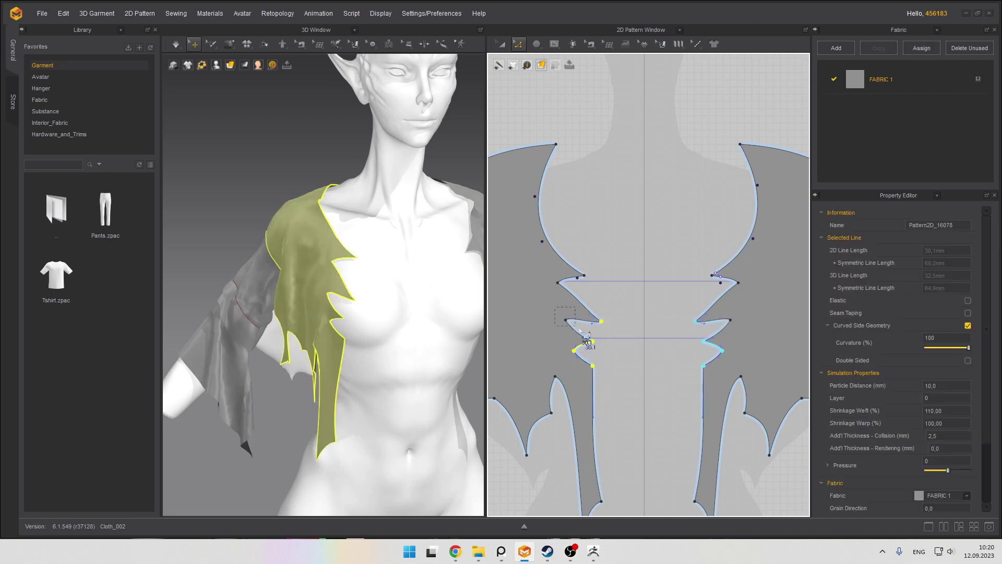
mouse_move(601, 321)
left_mouse_down()
mouse_move(630, 326)
mouse_move(594, 326)
mouse_move(608, 331)
left_mouse_up()
left_click(587, 316)
scroll(620, 341, "up", 3)
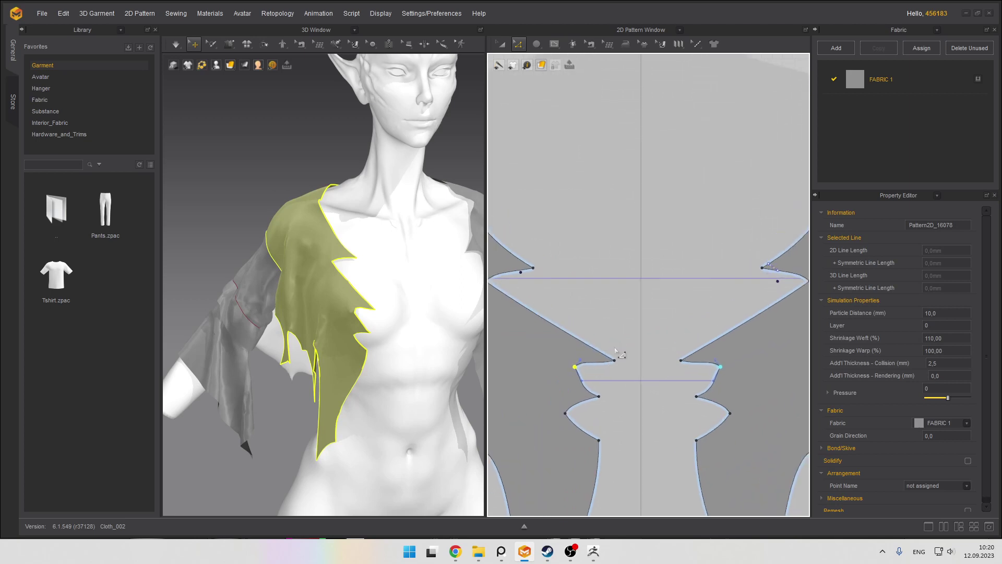
left_click_drag(570, 367, 570, 366)
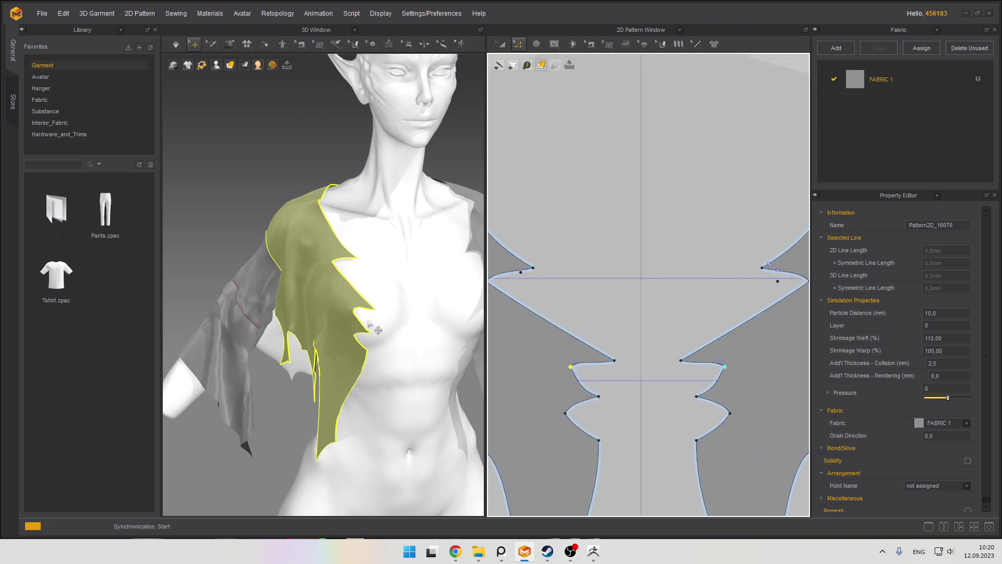
Simulate the garment so the reshaped front edge drapes over the avatar, and check it from the front
right_click(373, 283)
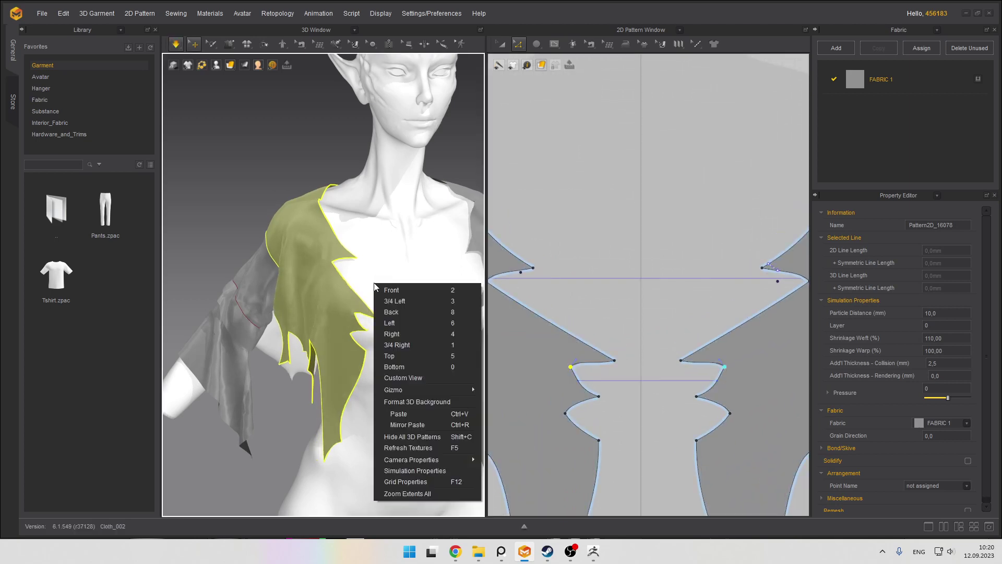
left_click(229, 186)
key("space")
right_click_drag(351, 270, 329, 259)
scroll(360, 257, "up", 6)
key("space")
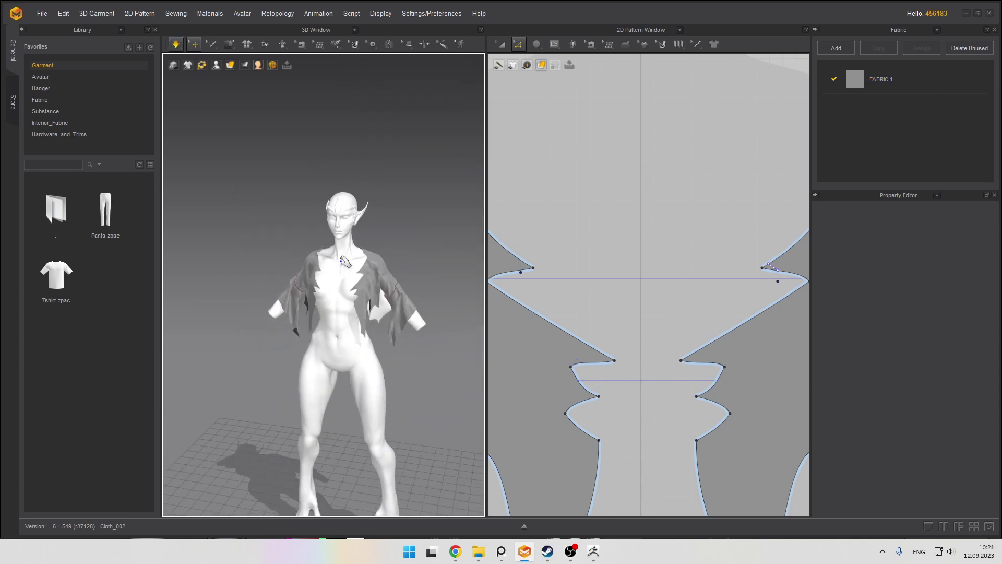
scroll(329, 259, "down", 3)
scroll(573, 269, "up", 8)
scroll(572, 269, "up", 8)
Select all pattern pieces and set their particle distance to 5 mm
left_click_drag(557, 230, 790, 379)
scroll(656, 275, "down", 5)
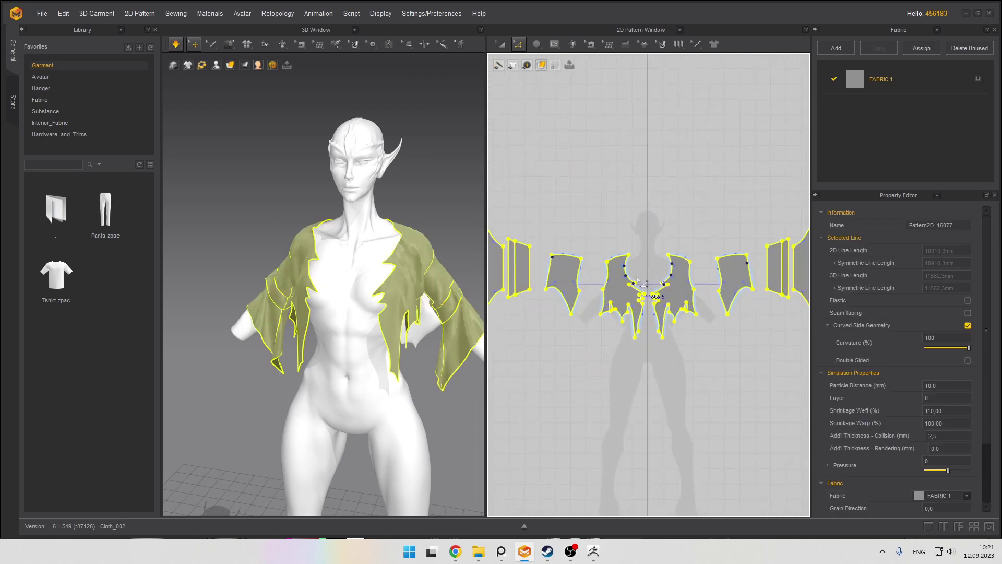
key("a")
scroll(600, 251, "down", 2)
left_click(591, 243)
left_click_drag(850, 385, 851, 384)
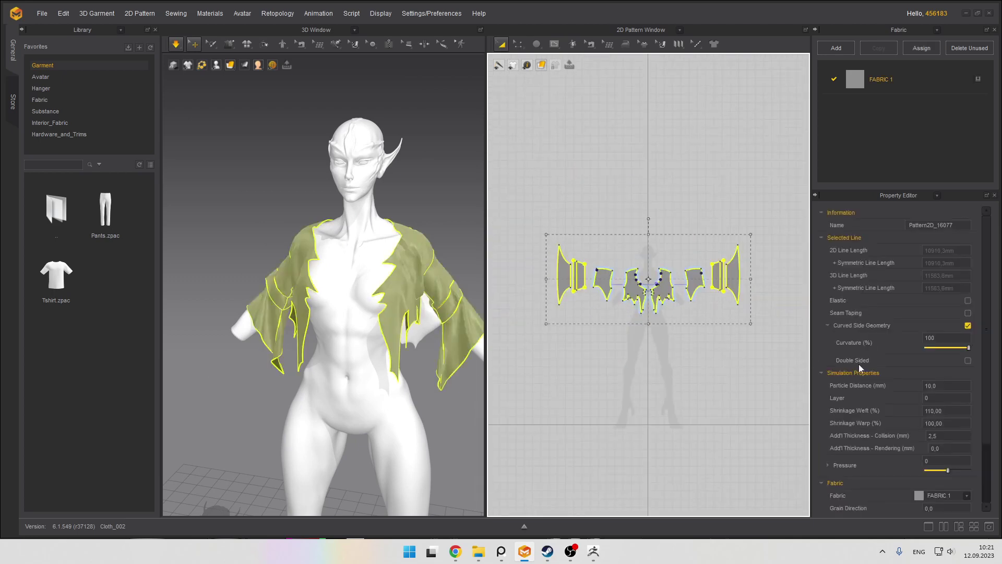
double_click(938, 386)
type("5")
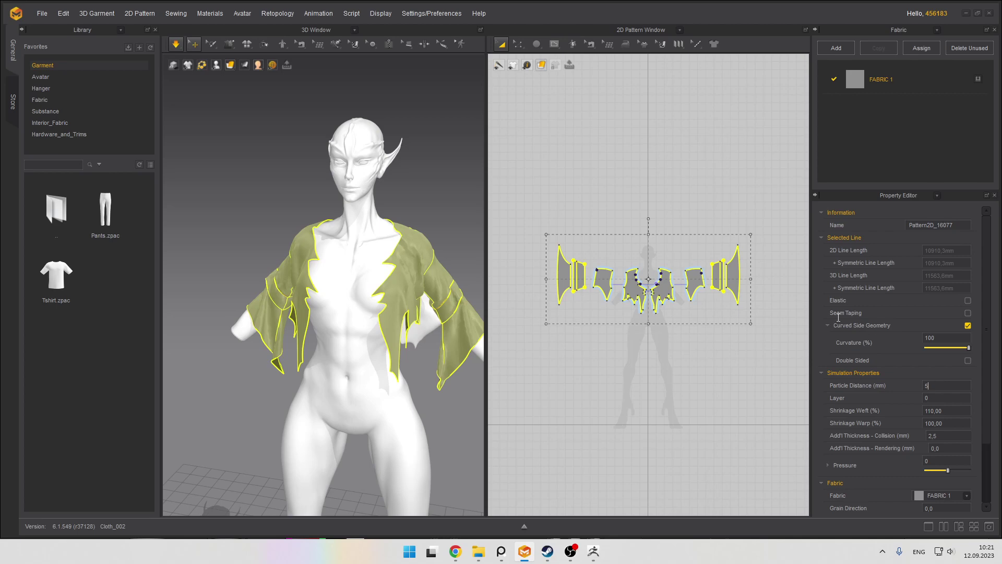
key("Return")
scroll(587, 263, "up", 5)
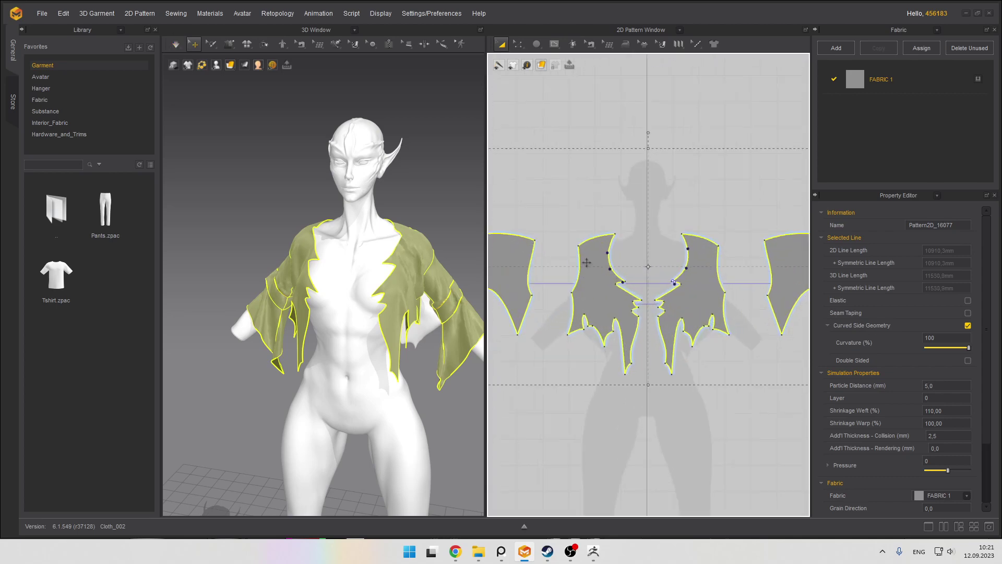
Export the garment as cloth_02.obj as a single, welded, thin object with Unified UV Coordinates turned off
left_click(42, 14)
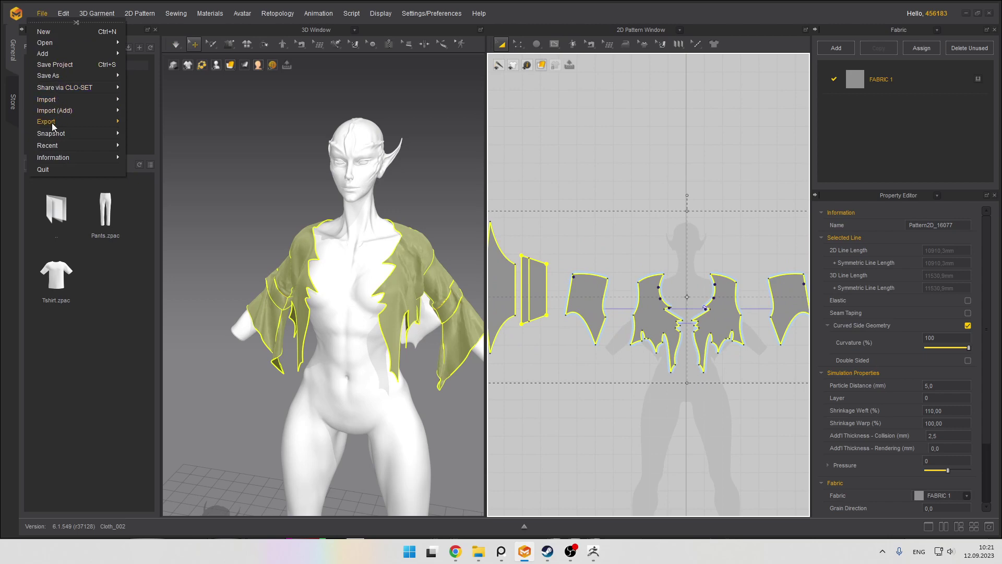
mouse_move(52, 123)
left_click(149, 133)
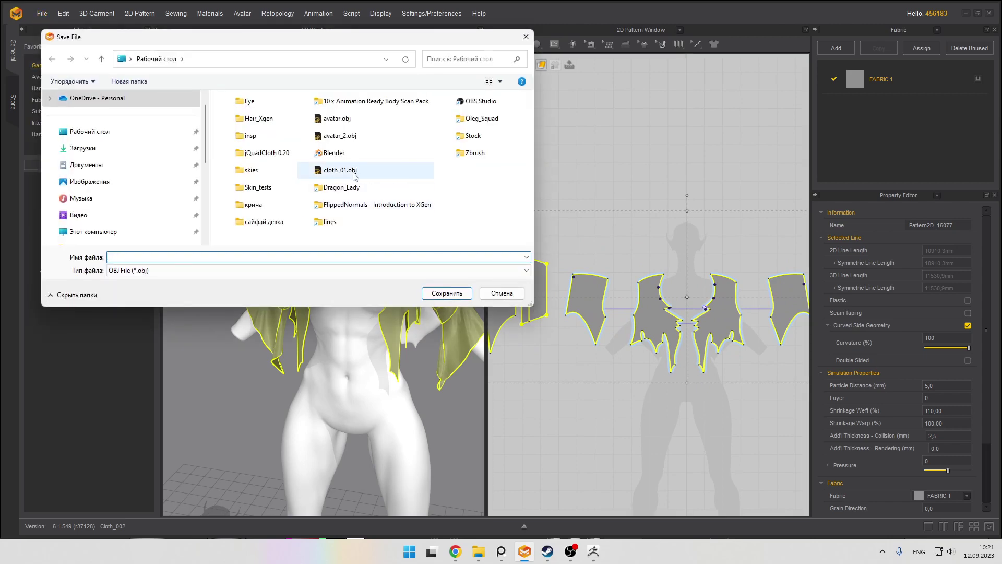
left_click(354, 176)
left_click(135, 256)
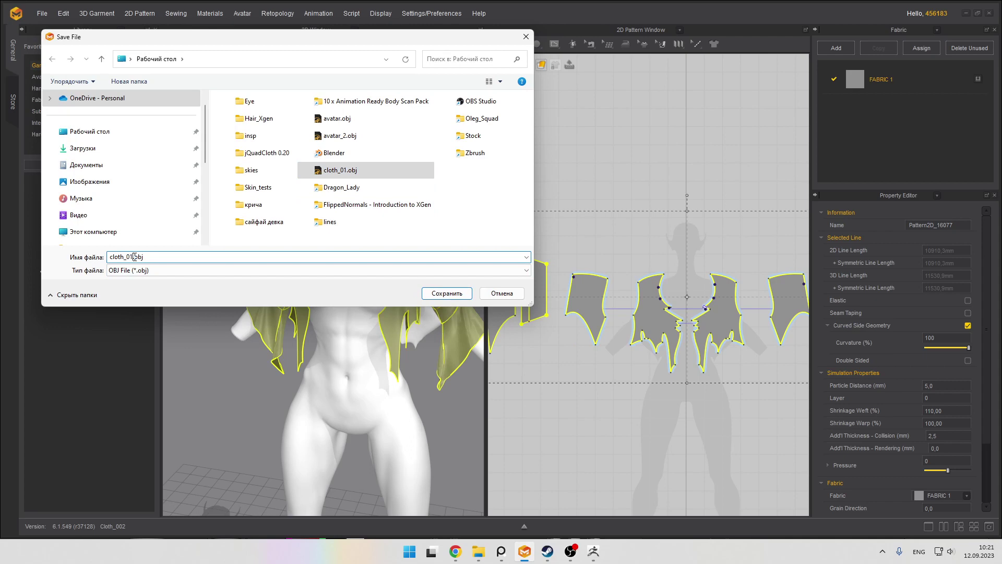
key("Return")
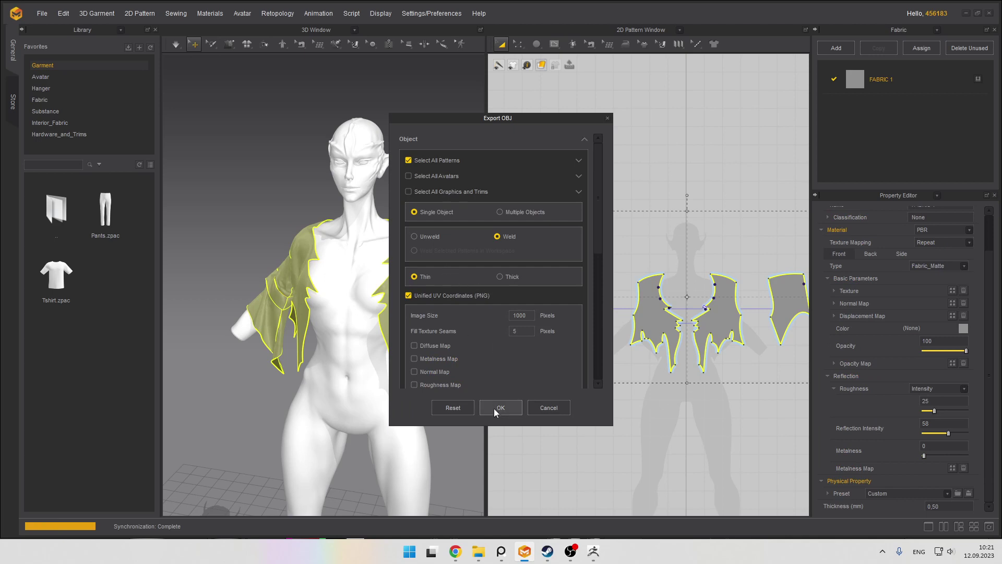
left_click(408, 295)
scroll(487, 316, "down", 4)
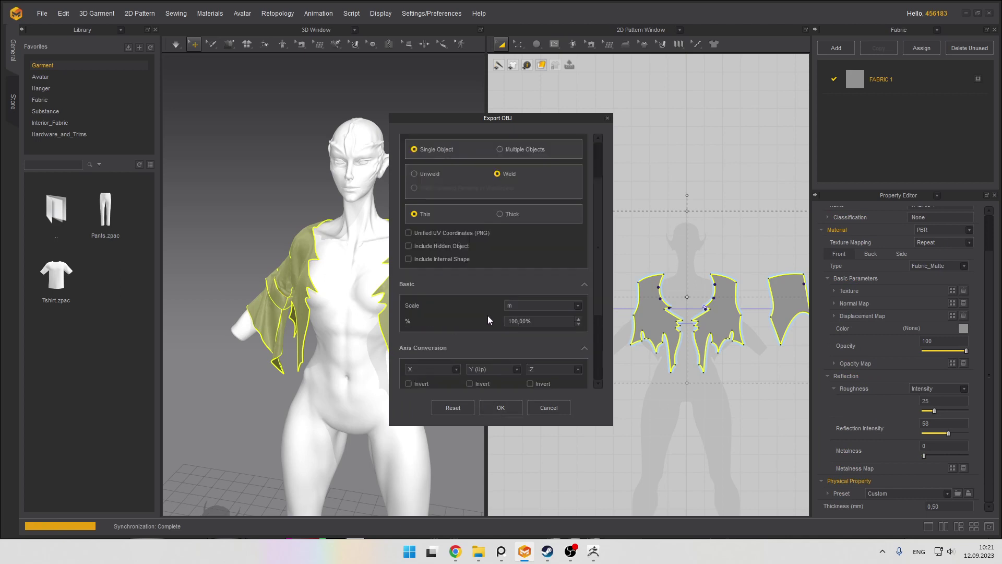
scroll(501, 319, "up", 1)
left_click(498, 403)
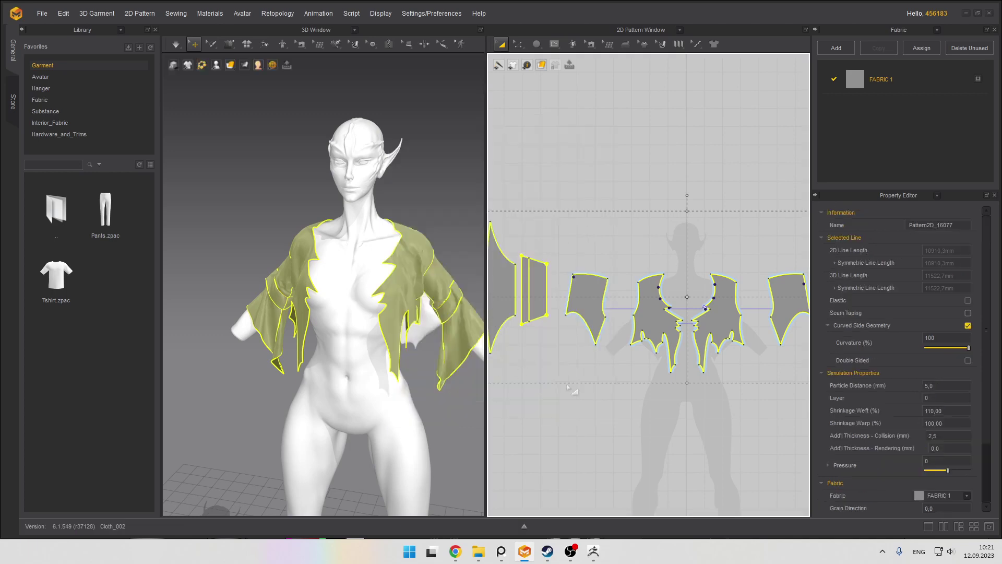
Switch to ZBrush and import cloth_02.obj in place of the existing cloth_01 mesh
left_click(593, 551)
key("space")
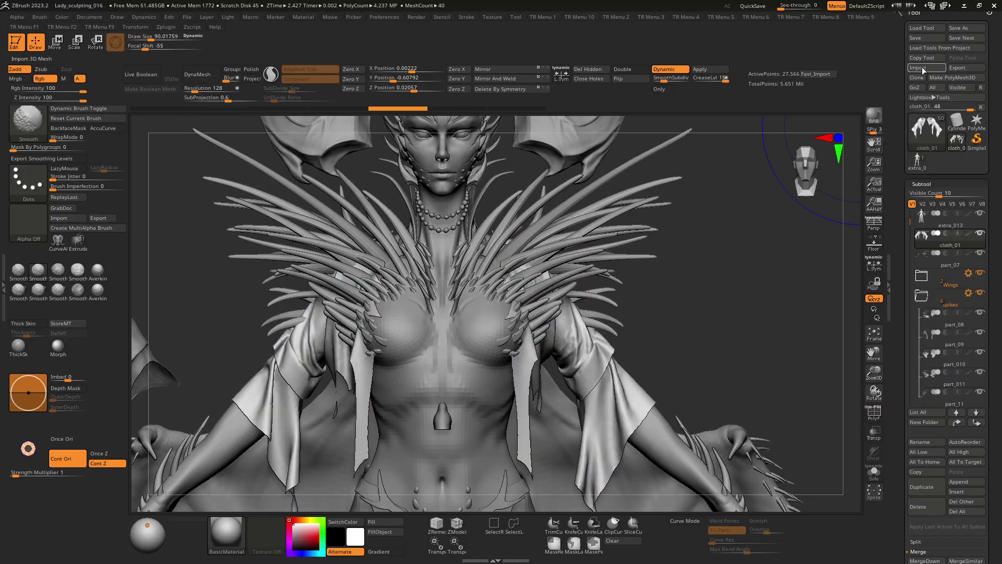
left_click(927, 68)
double_click(556, 249)
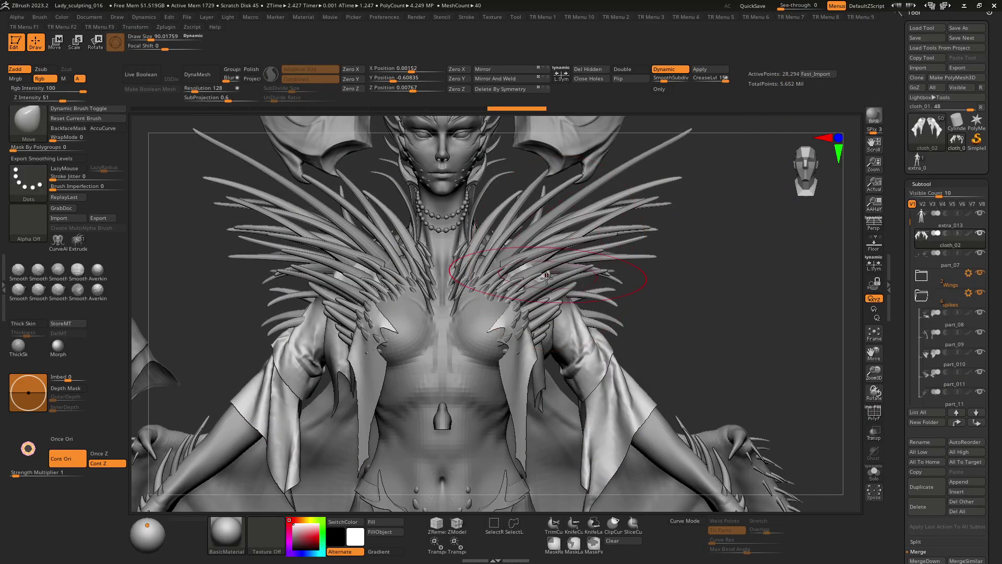
Reduce the Move brush's draw size to about 48 and nudge the cloth's torn chest edge around the breast
mouse_move(485, 354)
right_mouse_down()
mouse_move(477, 320)
mouse_move(440, 295)
right_mouse_up()
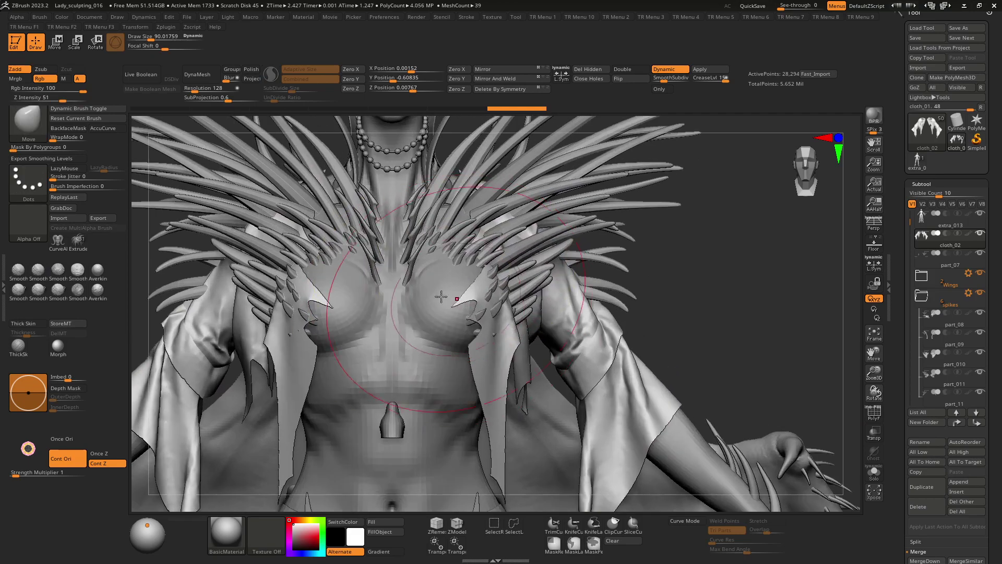
right_click_drag(337, 293, 386, 292, "alt")
right_click_drag(323, 313, 359, 339)
key("space")
left_click_drag(394, 284, 386, 284)
mouse_move(334, 305)
right_mouse_down()
mouse_move(400, 320)
mouse_move(349, 310)
right_mouse_up()
left_click_drag(351, 327, 367, 330)
right_click_drag(367, 330, 459, 297)
key("space")
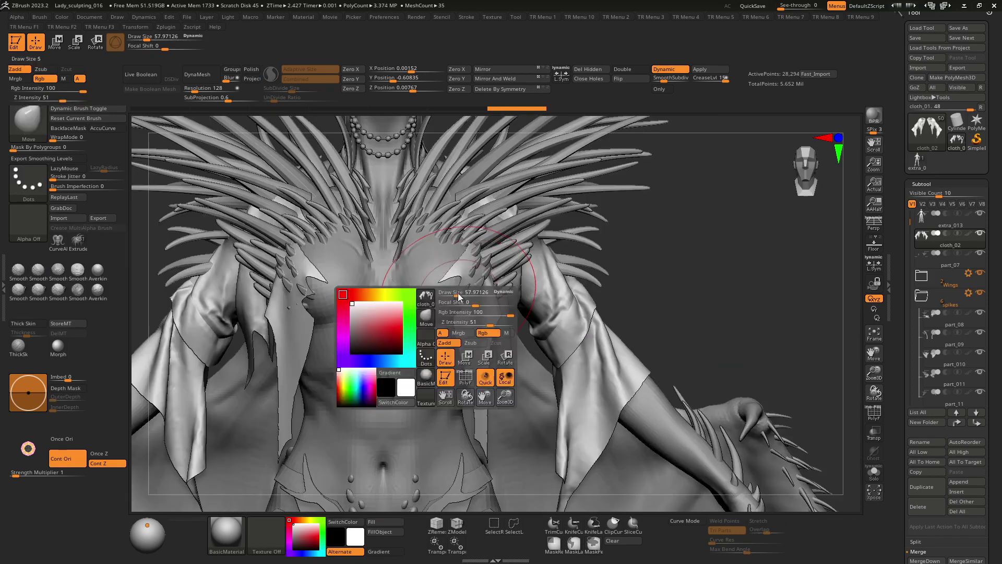
key("space")
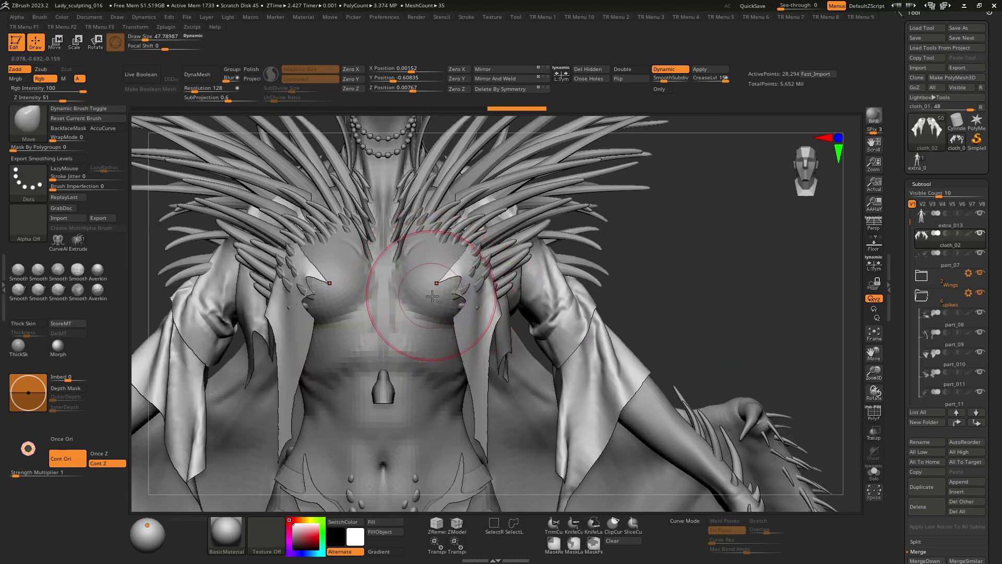
Turn off dynamic smoothing on the cloth, undo the last chest-edge move and reduce the draw size to about 39
right_click_drag(427, 294, 456, 314, "ctrl")
key("shift+f")
key("shift+f")
key("shift+d")
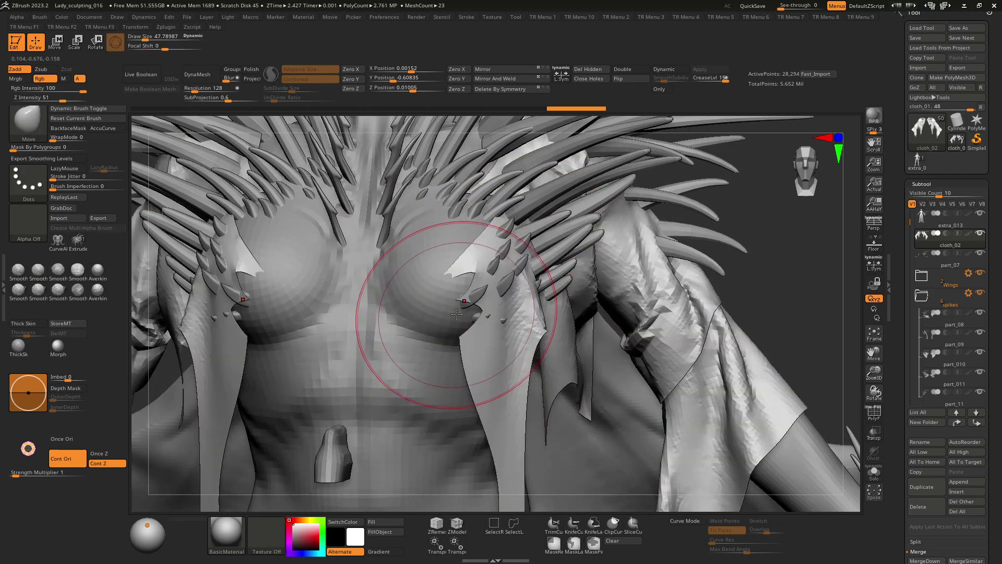
right_click_drag(410, 290, 450, 281, "alt")
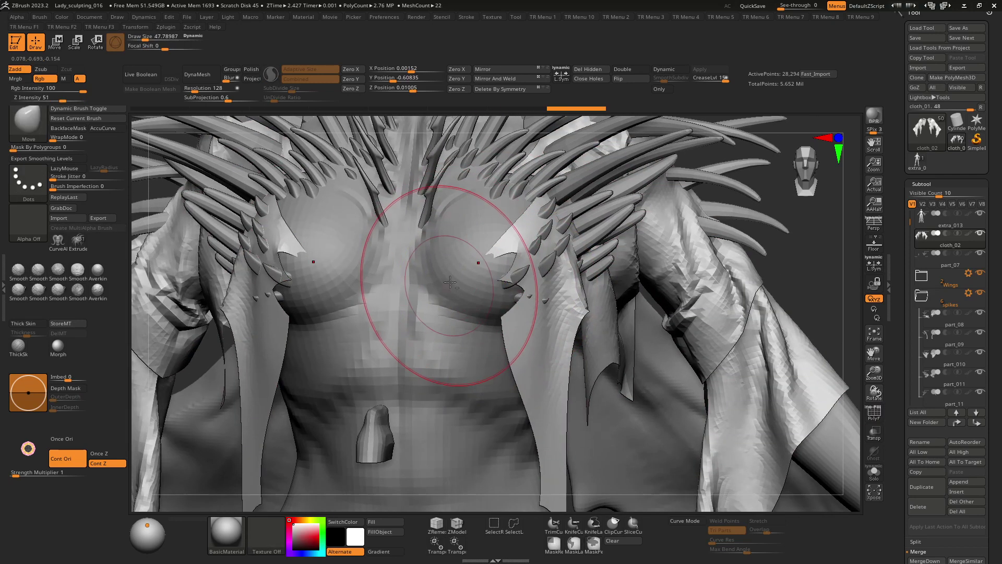
key("ctrl+z")
key("s")
left_click_drag(510, 210, 492, 210)
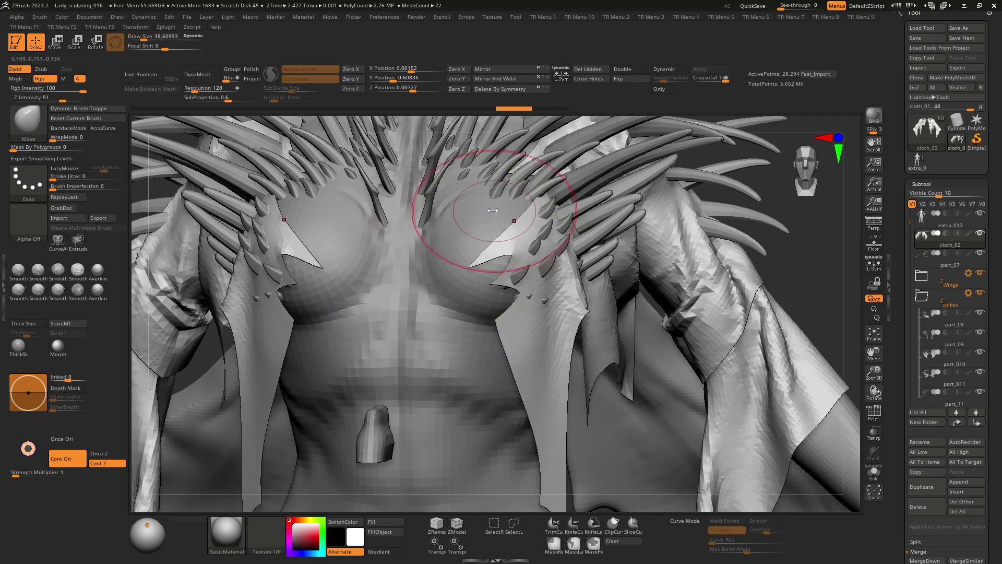
Examine the torn chest edge of the cloth up close, with and without its wireframe
key("shift+f")
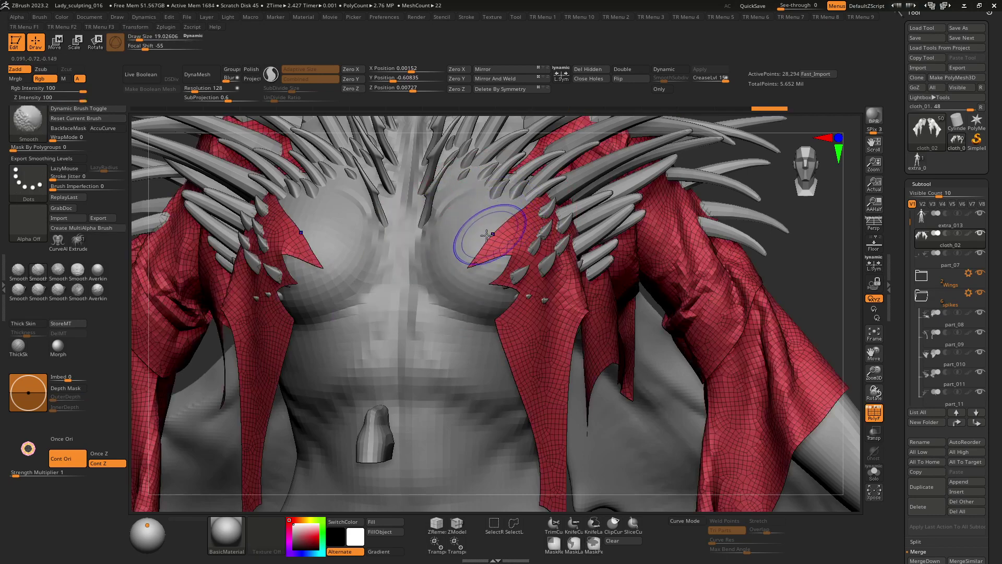
key("shift+f")
key("shift+f")
right_click_drag(509, 235, 518, 244, "ctrl")
key("shift+f")
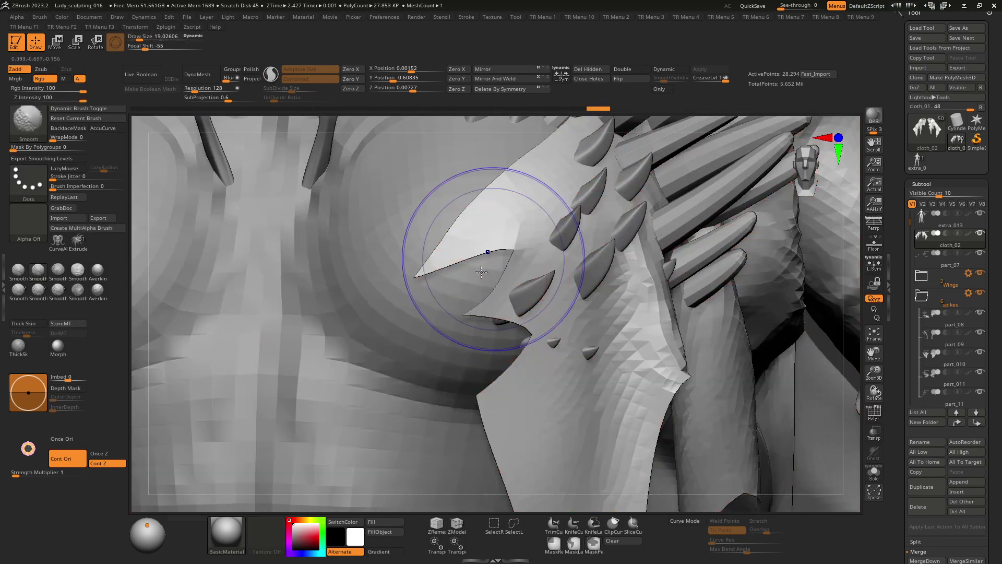
mouse_move(473, 368)
right_mouse_down("ctrl")
mouse_move(459, 313)
mouse_move(476, 402)
right_mouse_up("ctrl")
key("s")
left_click_drag(476, 400, 479, 407)
mouse_move(486, 390)
right_mouse_down()
mouse_move(481, 412)
mouse_move(469, 334)
mouse_move(472, 355)
right_mouse_up()
Choose the Standard brush, adjust its size and smooth the hanging front strip of cloth below the breast
key("b")
key("s")
key("t")
right_click_drag(472, 355, 456, 337)
key("space")
left_click_drag(472, 286, 487, 286)
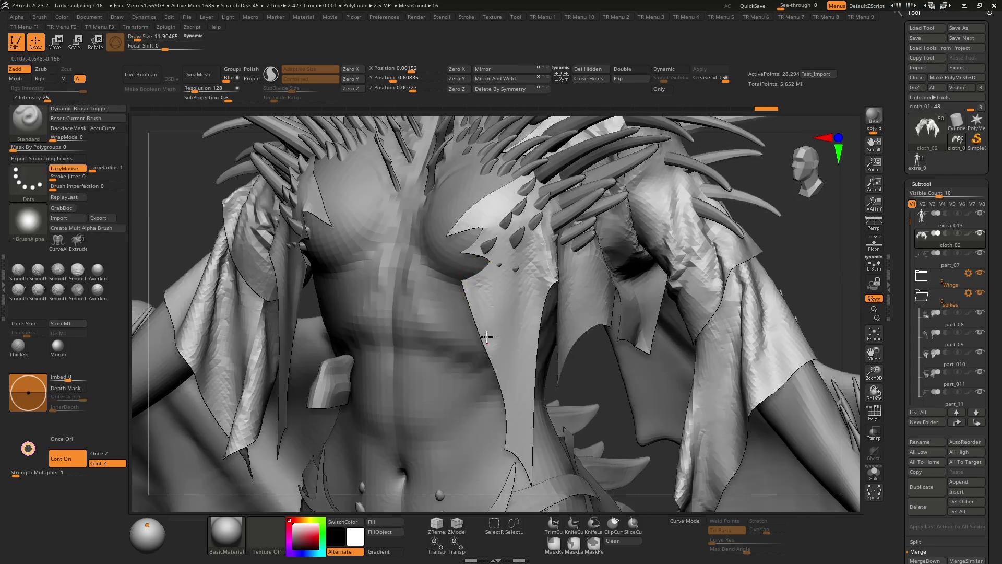
left_click_drag(503, 411, 491, 355, "shift")
right_click_drag(503, 313, 474, 290)
left_click_drag(474, 291, 475, 271, "shift")
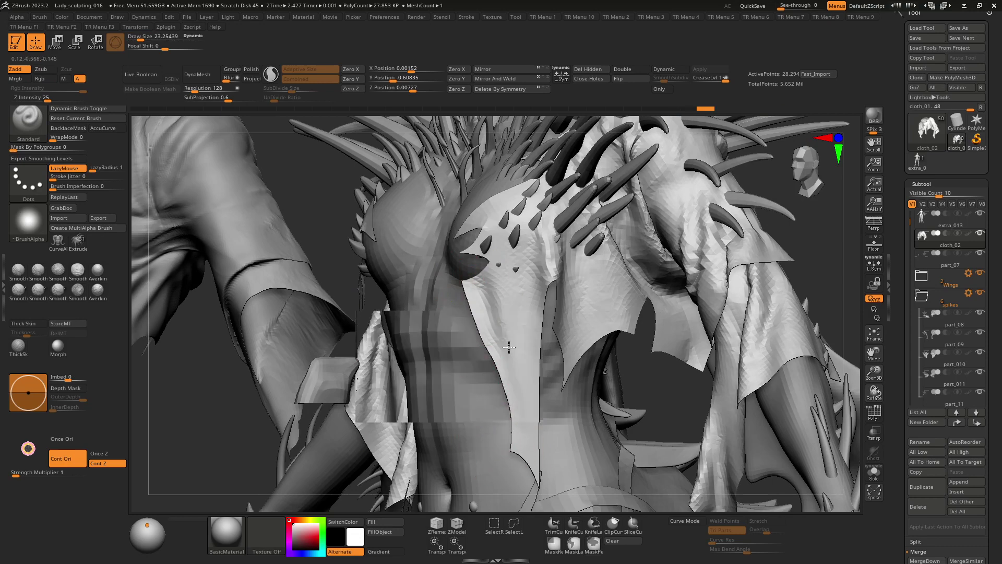
Switch to the Move brush with a draw size of about 15 and adjust the front strip below the breast
right_click_drag(508, 346, 503, 324, "shift")
mouse_move(501, 286)
right_mouse_down("ctrl")
mouse_move(534, 261)
mouse_move(520, 266)
right_mouse_up("ctrl")
mouse_move(510, 322)
right_mouse_down("ctrl")
mouse_move(481, 308)
mouse_move(468, 283)
right_mouse_up("ctrl")
key("b")
key("c")
key("b")
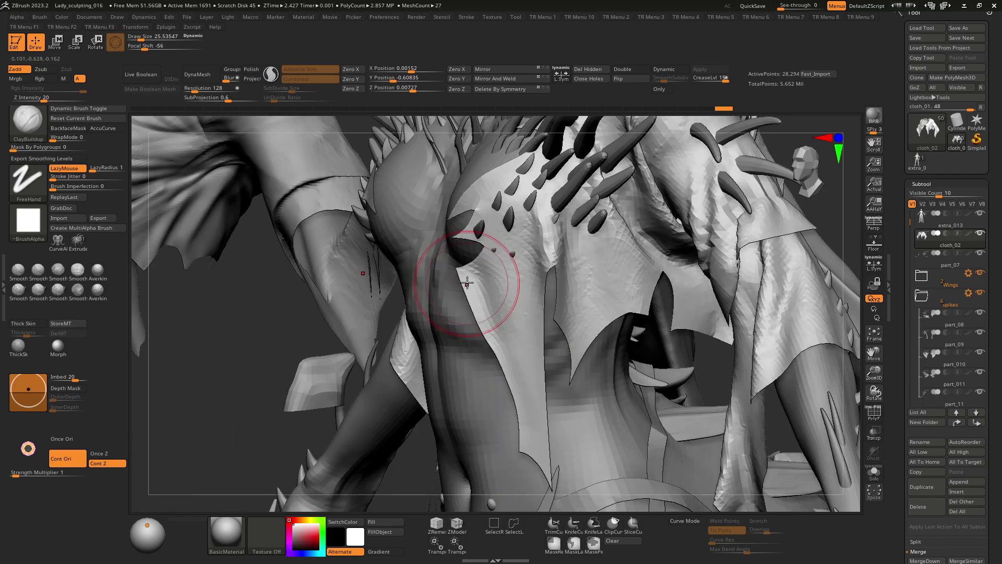
key("bracketleft")
key("b")
key("m")
key("v")
left_click_drag(483, 277, 536, 267)
Isolate the cloth_02 subtool and compare its wireframe with dynamic smoothing on and off
key("shift+f")
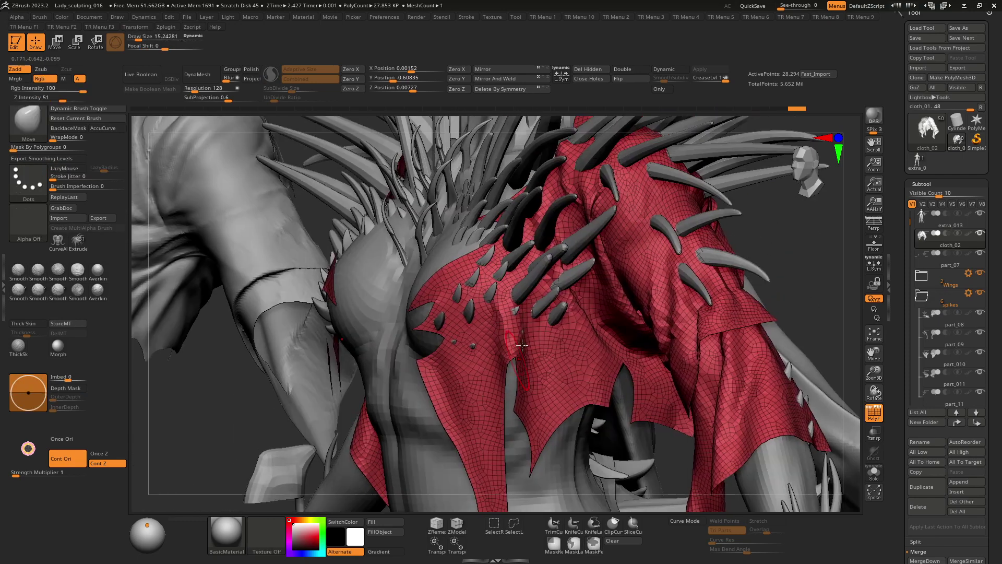
mouse_move(473, 346)
right_mouse_down("shift")
mouse_move(508, 251)
mouse_move(507, 343)
mouse_move(572, 264)
mouse_move(557, 244)
mouse_move(492, 298)
mouse_move(514, 234)
mouse_move(508, 299)
right_mouse_up("shift")
key("alt+s")
key("shift+f")
key("d")
key("shift+f")
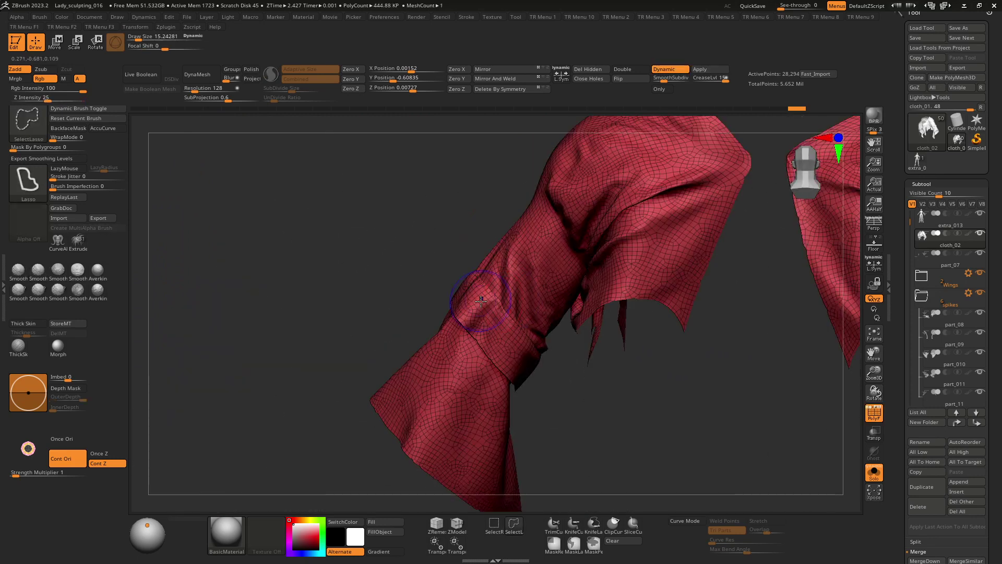
key("shift+f")
key("shift+d")
Assign polygroups to the cloth with Auto Groups With UV and show its wireframe
scroll(898, 293, "down", 6)
key("shift+f")
key("shift+f")
left_click_drag(903, 490, 906, 259)
key("shift+f")
key("shift+f")
left_click_drag(914, 306, 989, 244)
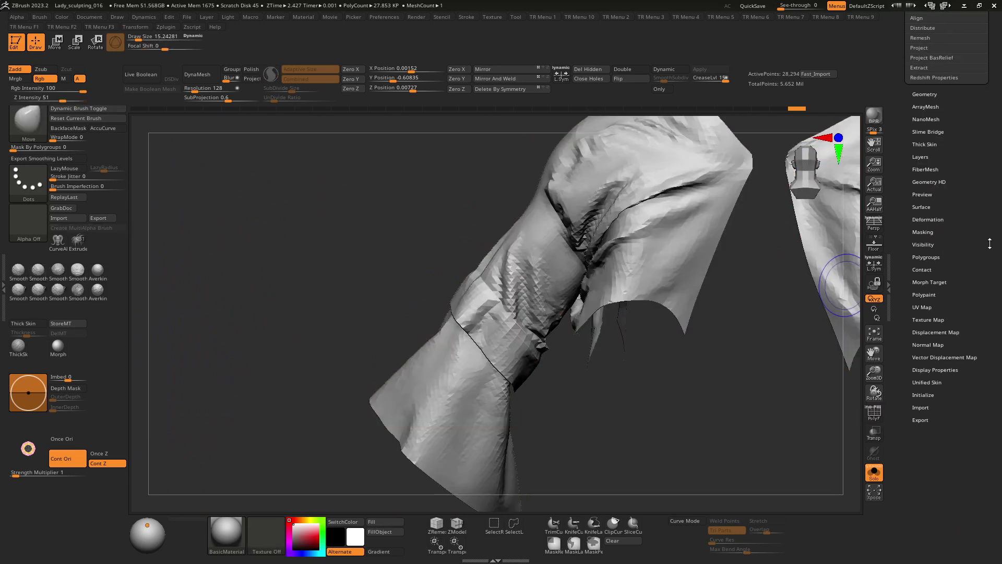
left_click_drag(907, 300, 910, 275)
left_click(920, 304)
left_click(921, 286)
left_click_drag(912, 239, 917, 243)
left_click(917, 242)
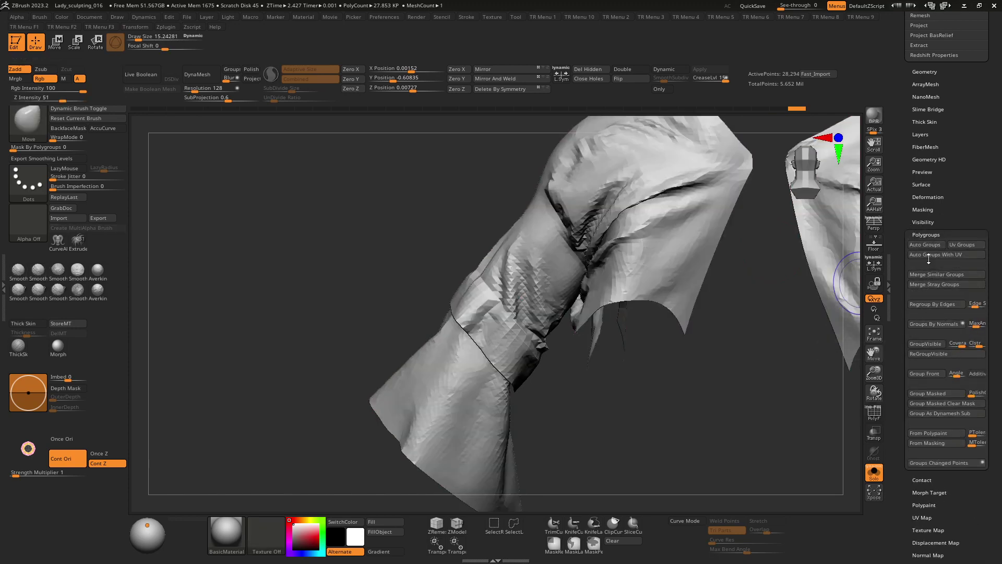
left_click(913, 255)
key("shift+f")
Temporarily isolate the sleeve cuff's polygroup and inspect the sleeve's pattern seams from the front
key("ctrl")
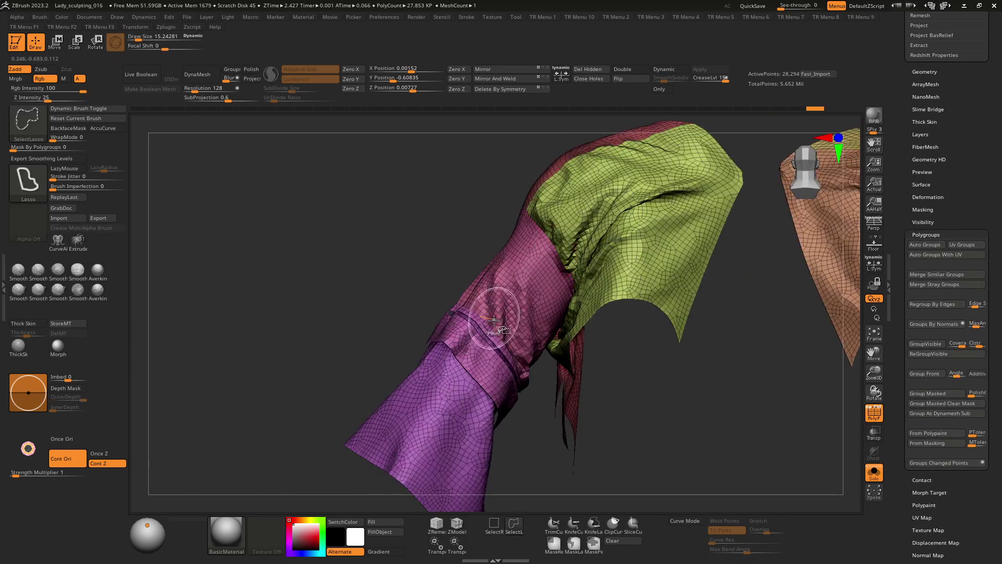
left_click(492, 360, "ctrl+shift")
key("shift+f")
left_click_drag(510, 314, 548, 287)
left_click(549, 287, "ctrl+shift")
key("shift+f")
right_click_drag(537, 293, 493, 344, "ctrl")
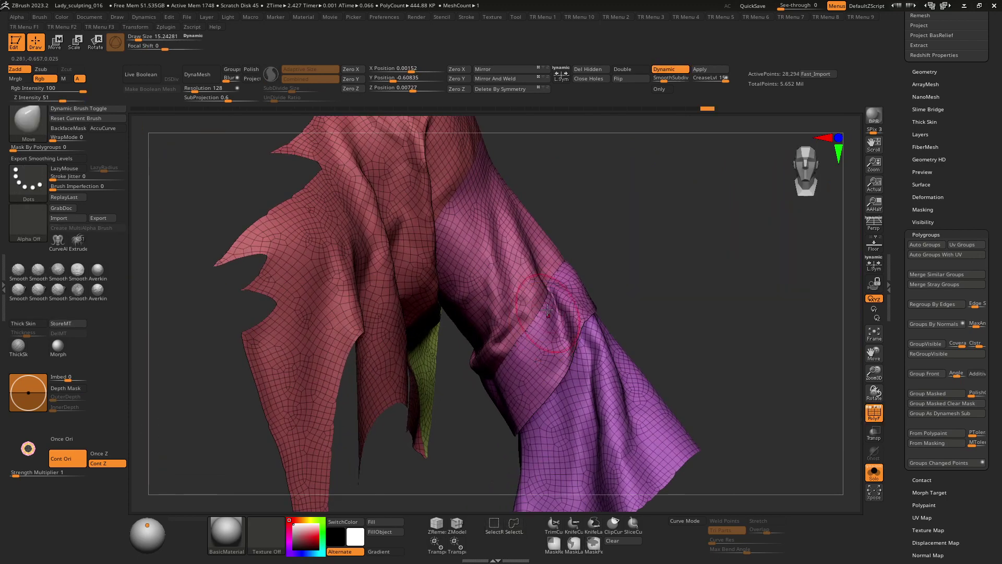
Reduce the draw size to about 12 and hide the polygroup of one flared sleeve cuff
key("shift+f")
key("space")
left_click_drag(516, 290, 509, 290)
mouse_move(360, 291)
right_mouse_down("ctrl")
mouse_move(470, 302)
mouse_move(637, 279)
mouse_move(402, 298)
mouse_move(544, 310)
mouse_move(659, 282)
mouse_move(722, 292)
mouse_move(474, 333)
mouse_move(434, 317)
mouse_move(452, 306)
mouse_move(401, 282)
right_mouse_up("ctrl")
key("shift+f")
key("shift+f")
left_click(400, 364, "ctrl+shift")
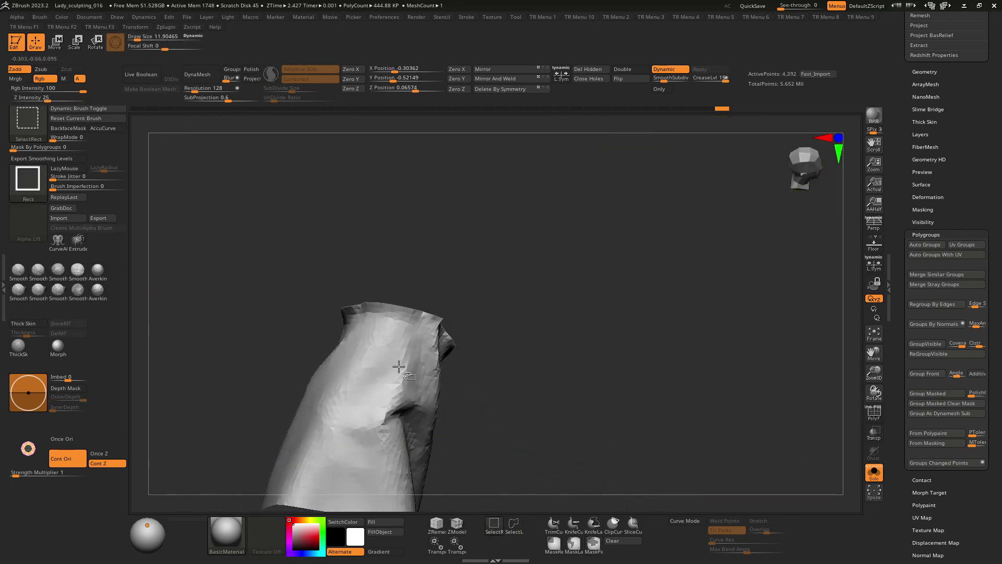
left_click(400, 365, "ctrl+shift")
right_click_drag(400, 365, 437, 330)
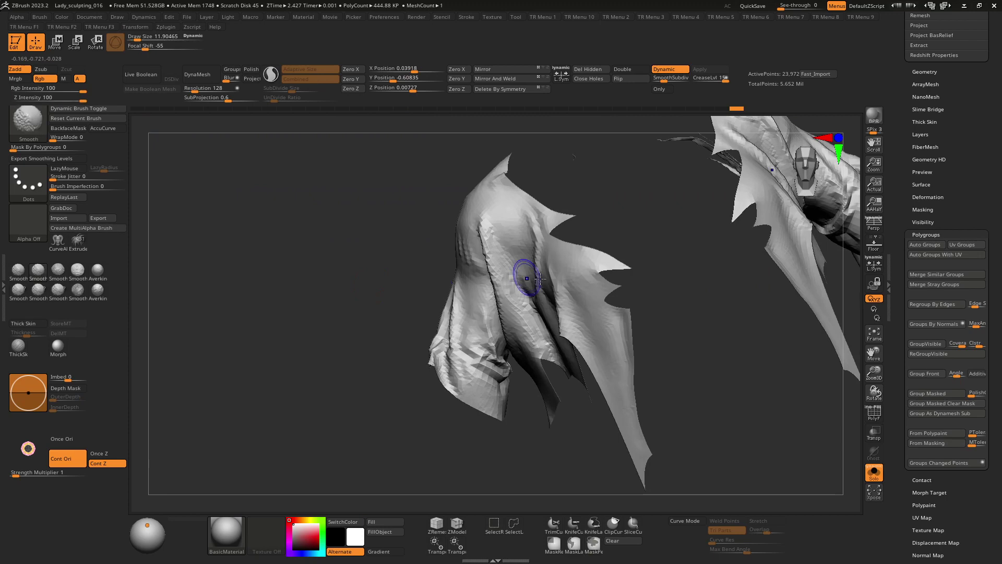
Hide the opposite sleeve cuff and split both flared cuffs from the garment into a separate subtool
key("shift+f")
key("shift+f")
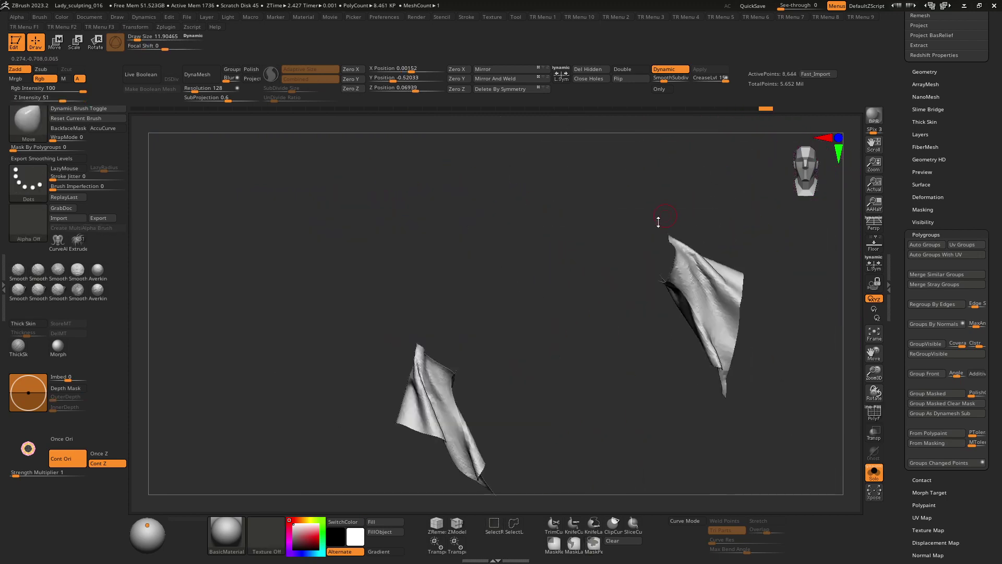
key("space")
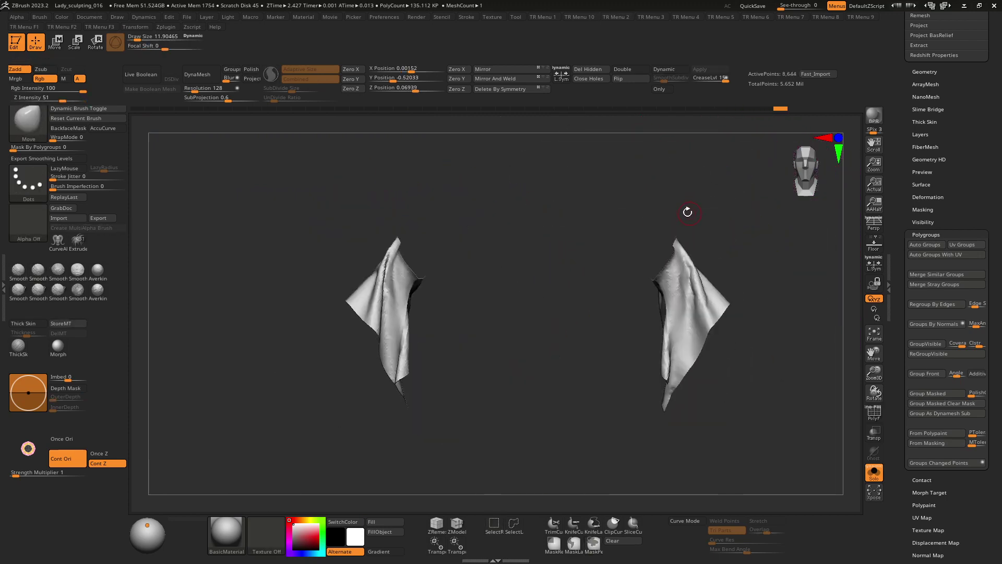
key("space")
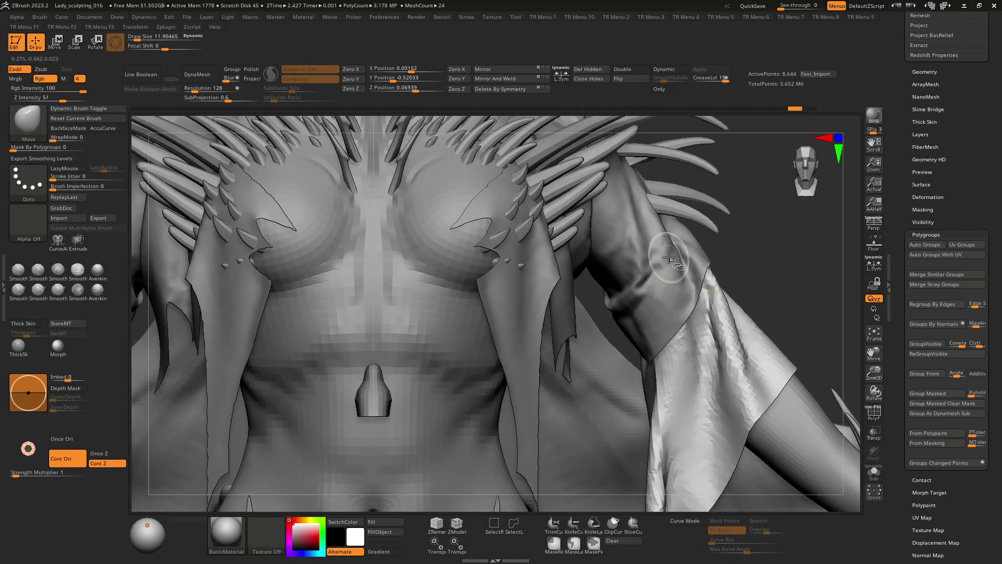
Select cloth_03 and pull the upper sleeve's pointed inner hem corner downward with the Move brush at a draw size of about 30
left_click(670, 241, "alt")
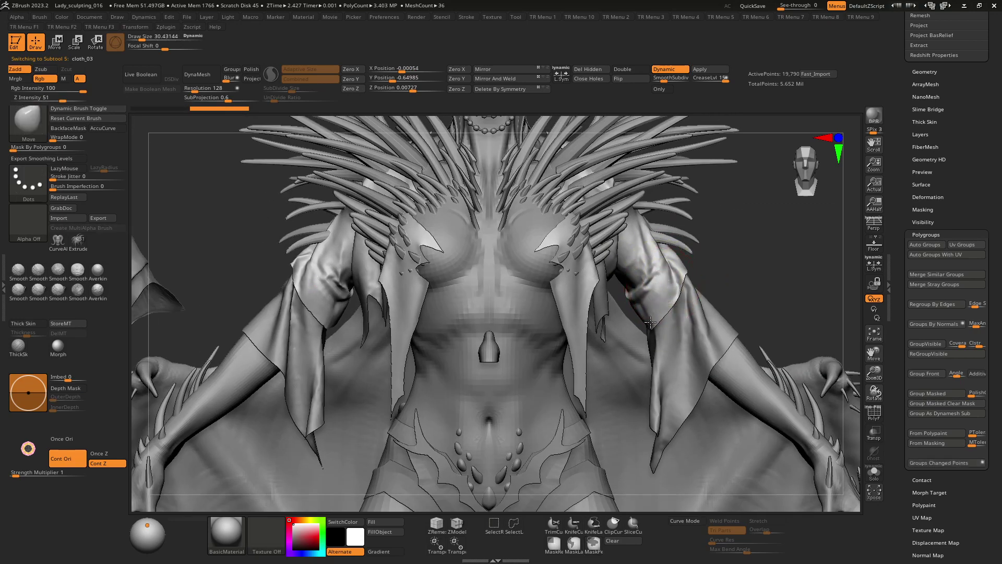
mouse_move(650, 322)
right_mouse_down()
mouse_move(658, 318)
mouse_move(649, 336)
right_mouse_up()
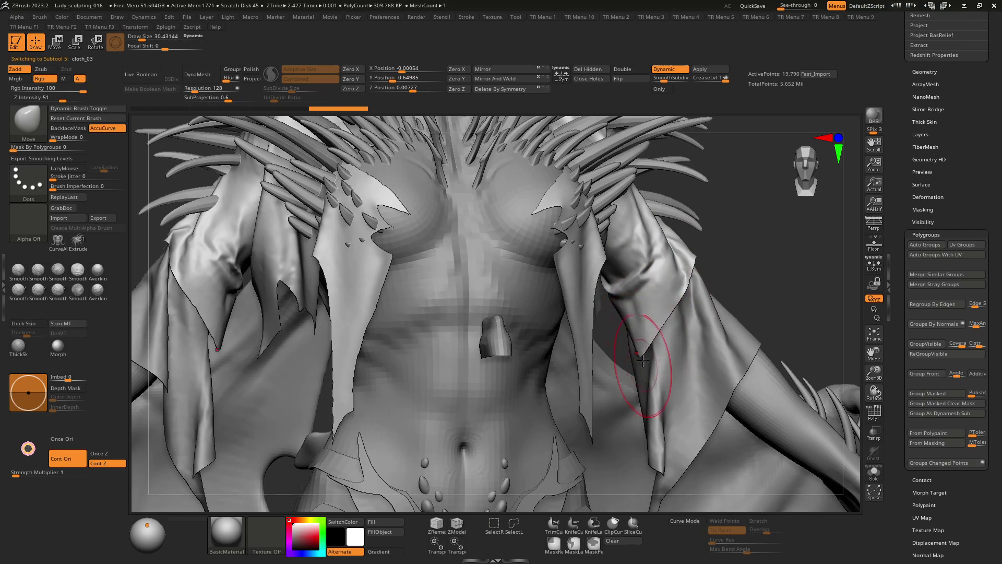
key("ctrl+z")
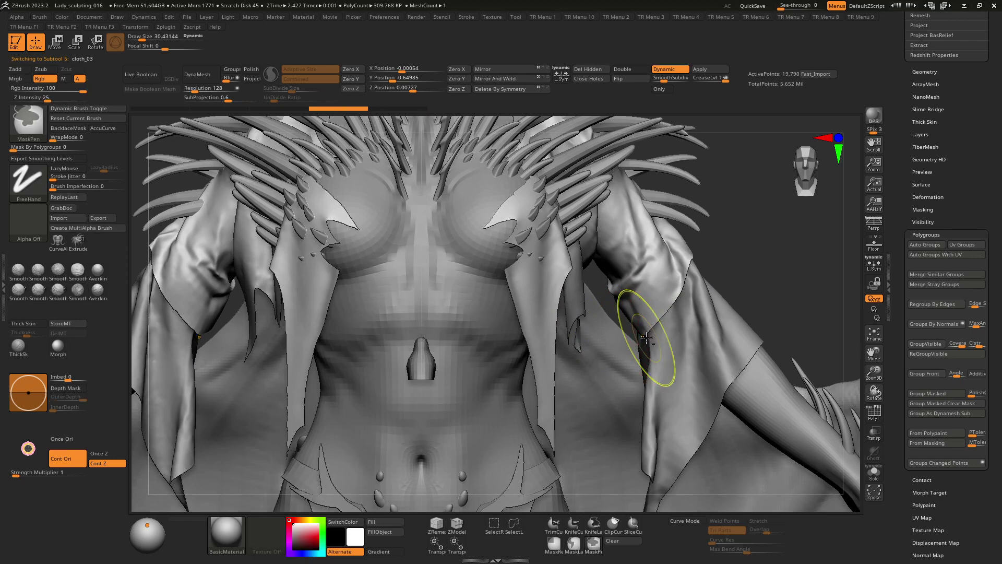
left_click_drag(647, 345, 636, 407)
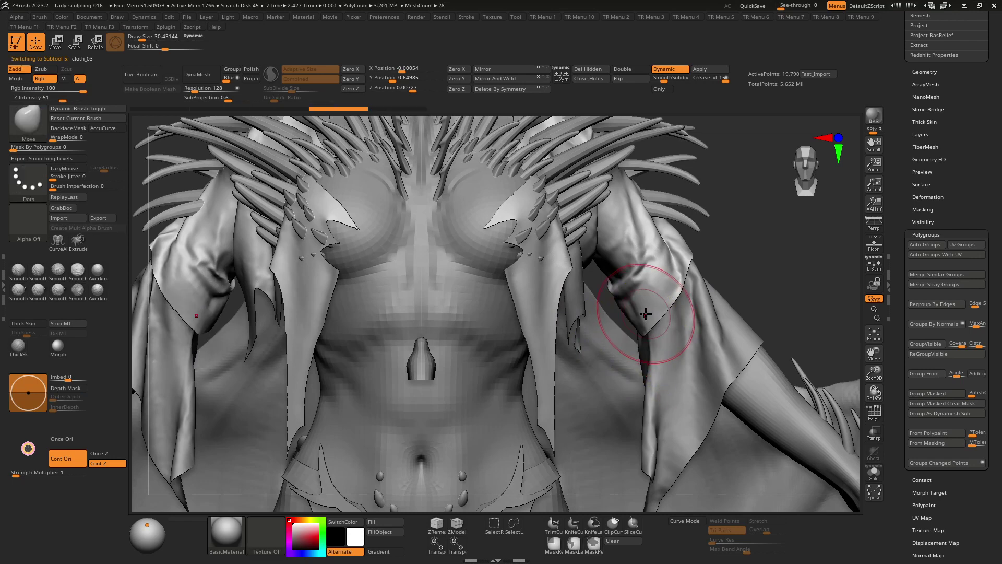
Touch up the inner-elbow folds of cloth_03 with the Standard brush at a draw size of about 12, temporarily isolating the subtool
key("space")
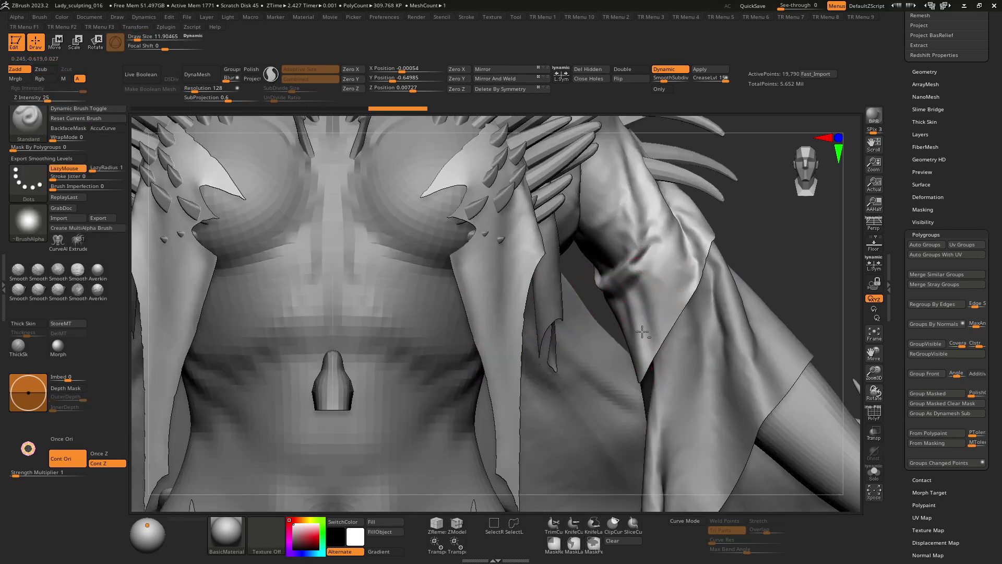
mouse_move(667, 314)
right_mouse_down()
mouse_move(633, 311)
mouse_move(640, 321)
mouse_move(600, 333)
mouse_move(553, 414)
mouse_move(583, 291)
mouse_move(633, 289)
right_mouse_up()
key("alt+s")
key("ctrl")
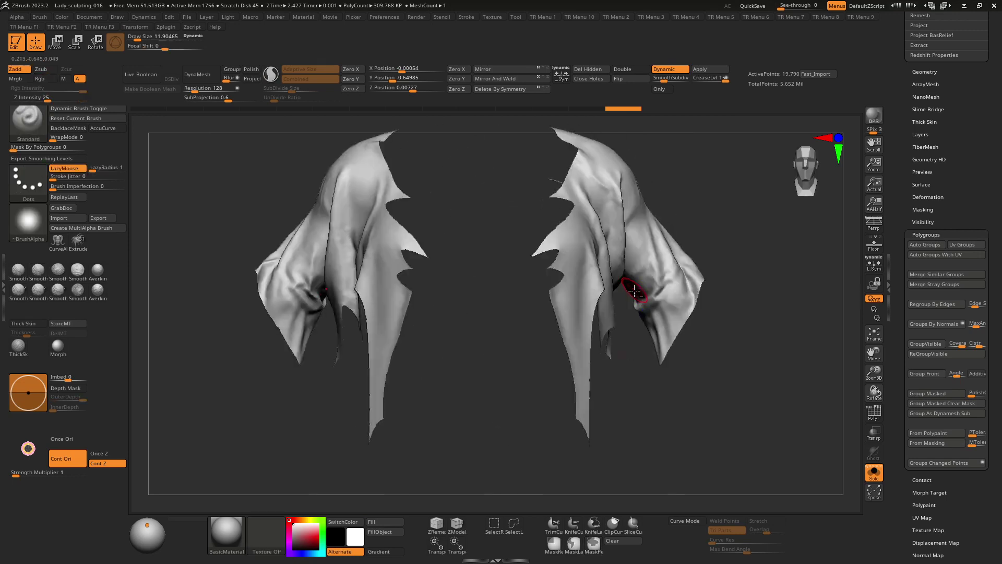
key("alt+s")
key("space")
left_click_drag(633, 290, 643, 291)
mouse_move(644, 291)
right_mouse_down("ctrl")
mouse_move(671, 352)
mouse_move(697, 308)
mouse_move(694, 265)
mouse_move(653, 297)
right_mouse_up("ctrl")
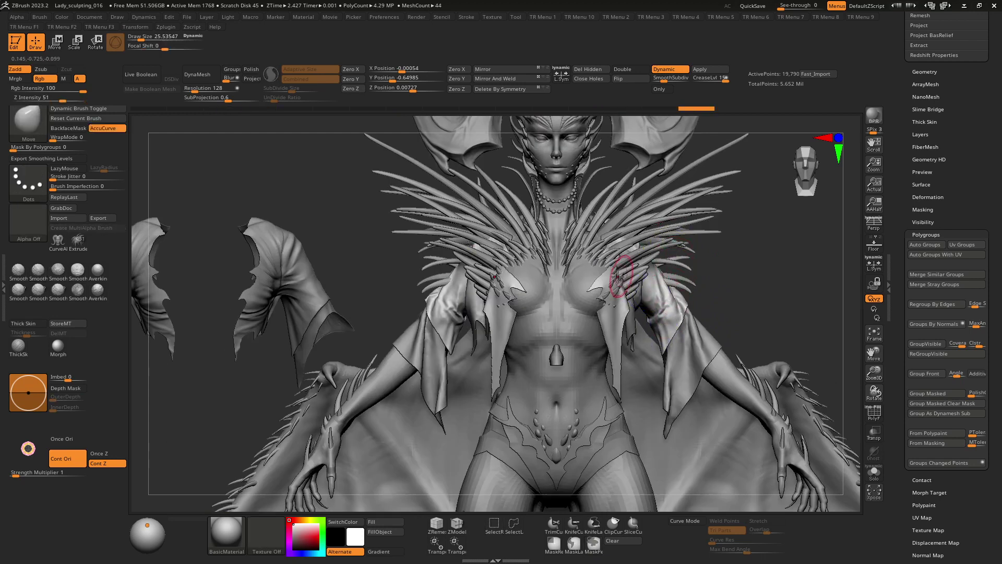
Fit the torn front panel around the breast spikes with the Move brush at a draw size of about 42
mouse_move(621, 279)
right_mouse_down("ctrl")
mouse_move(579, 308)
mouse_move(537, 315)
mouse_move(559, 293)
mouse_move(532, 293)
mouse_move(538, 358)
mouse_move(517, 359)
right_mouse_up("ctrl")
key("shift+s")
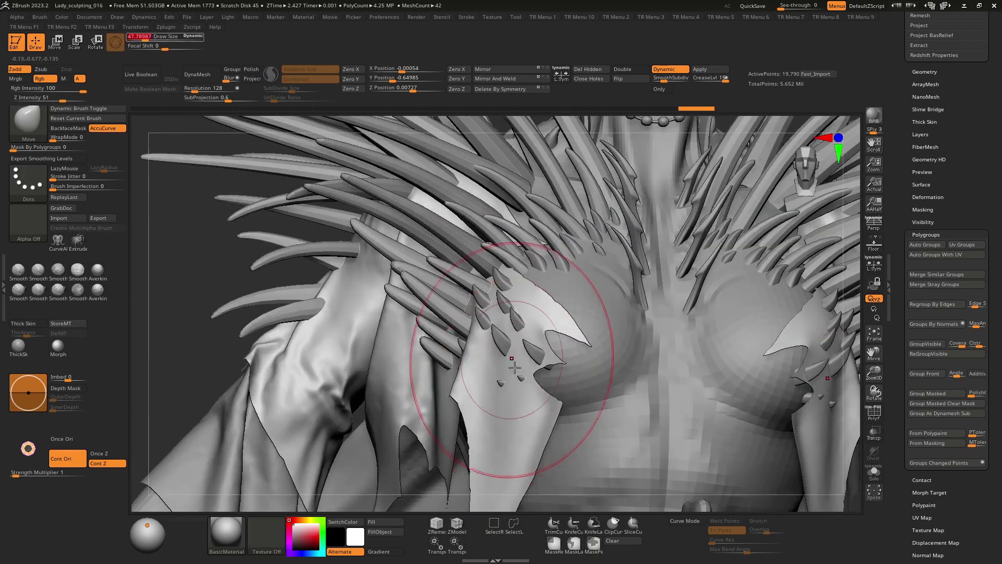
left_click_drag(521, 392, 511, 394)
right_click_drag(505, 396, 516, 331)
key("space")
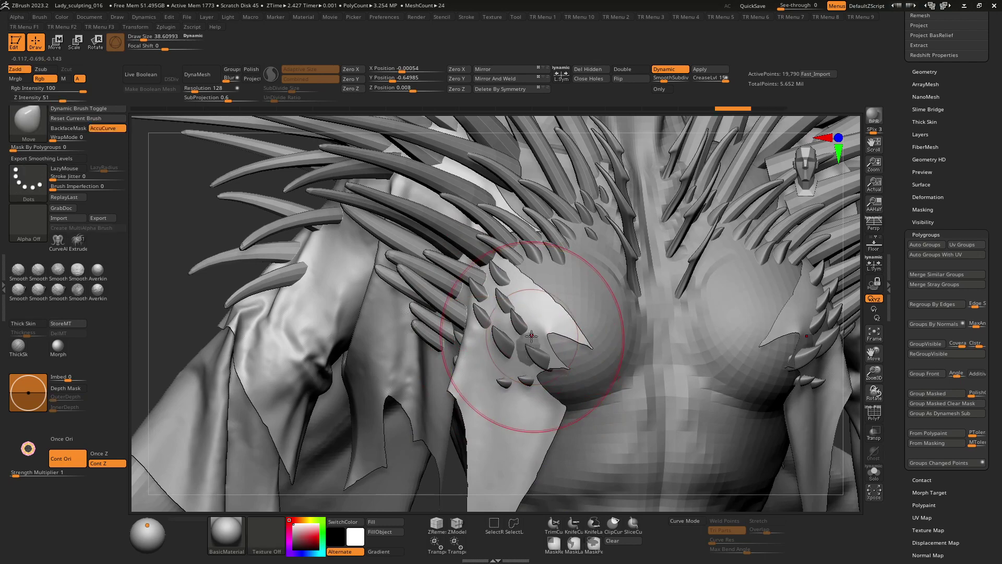
key("ctrl+z")
key("s")
left_click_drag(512, 398, 510, 400)
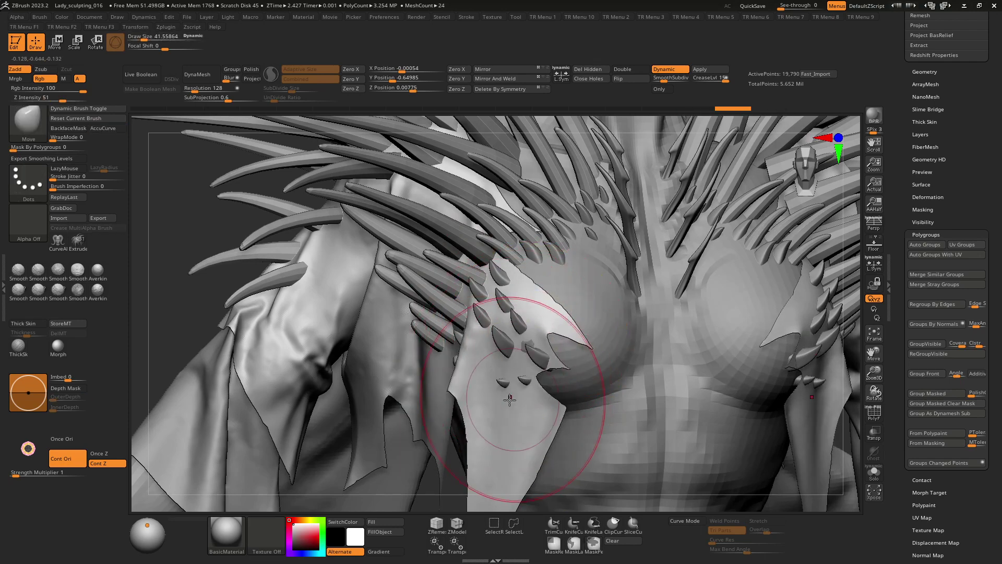
mouse_move(525, 336)
right_mouse_down()
mouse_move(534, 309)
mouse_move(515, 309)
mouse_move(531, 345)
mouse_move(514, 304)
mouse_move(498, 324)
mouse_move(515, 309)
right_mouse_up()
Isolate cloth_03 and examine its surface and wireframe with dynamic subdivision on and off
key("shift+s")
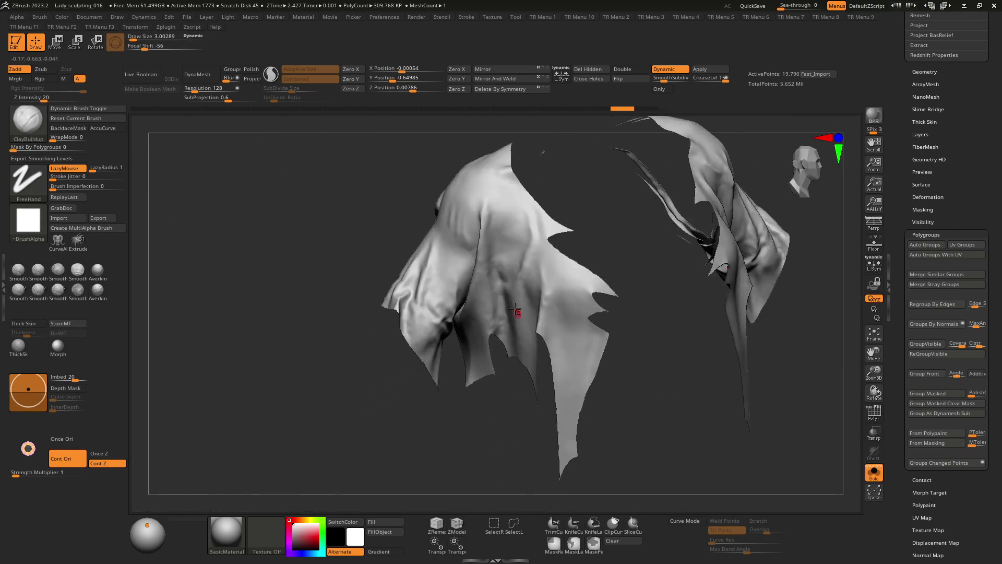
key("shift+d")
mouse_move(485, 277)
right_mouse_down()
mouse_move(539, 300)
mouse_move(508, 311)
mouse_move(553, 285)
mouse_move(521, 334)
right_mouse_up()
key("d")
key("shift+d")
key("shift+f")
key("shift+f")
key("shift+s")
key("shift+f")
key("shift+f")
Enlarge the draw size to about 21 and use the Inflat brush on the cloth over the back of the shoulder
key("space")
left_click_drag(498, 289, 515, 289)
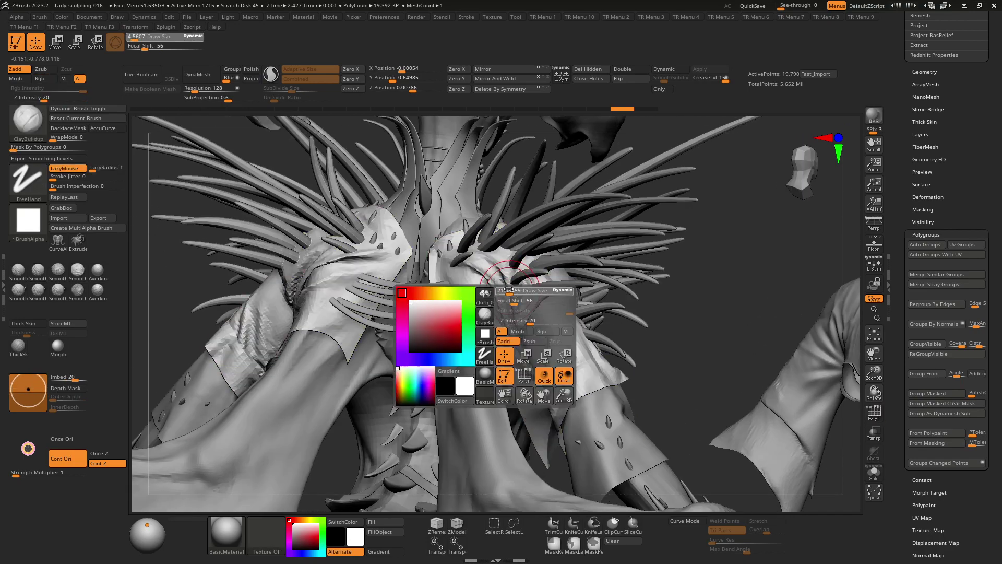
mouse_move(515, 289)
right_mouse_down()
mouse_move(540, 289)
mouse_move(509, 308)
mouse_move(487, 273)
right_mouse_up()
key("d")
key("F1")
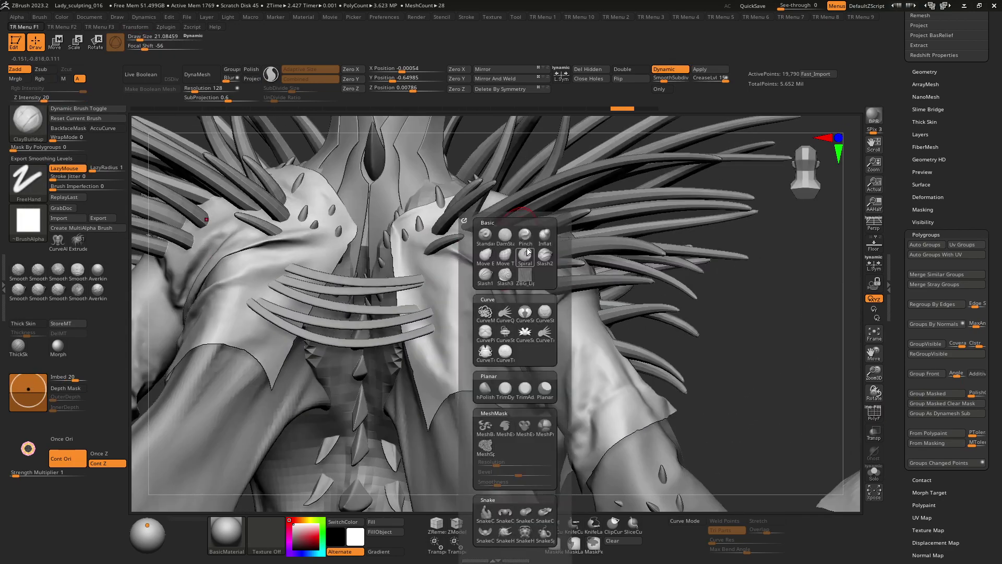
left_click(525, 253)
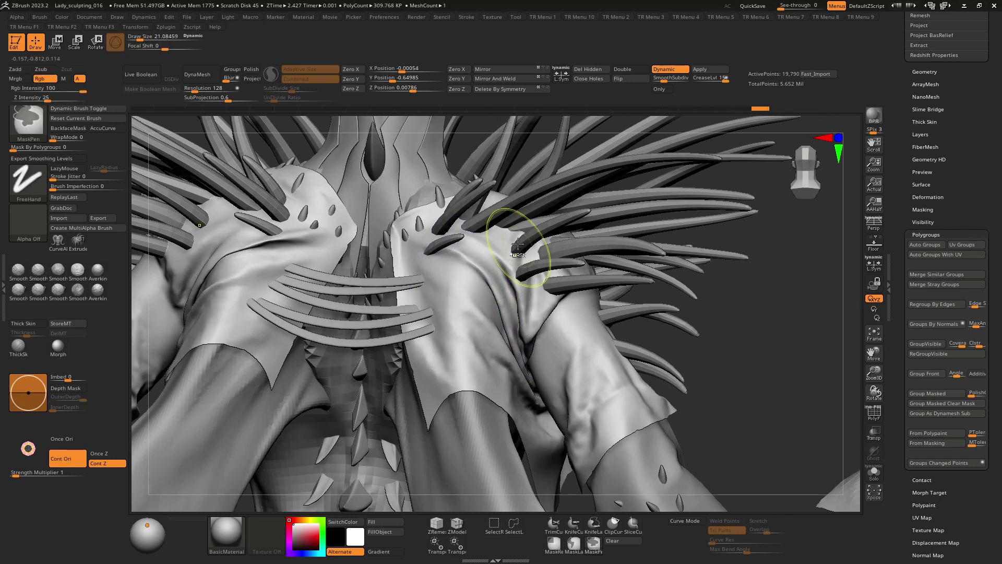
mouse_move(450, 261)
right_mouse_down("alt")
mouse_move(470, 282)
mouse_move(514, 288)
mouse_move(470, 252)
mouse_move(473, 263)
right_mouse_up("alt")
Turn off dynamic subdivision and refine the jagged upper cloth corner beside the spine using the Move brush at a draw size of about 3
key("shift+f")
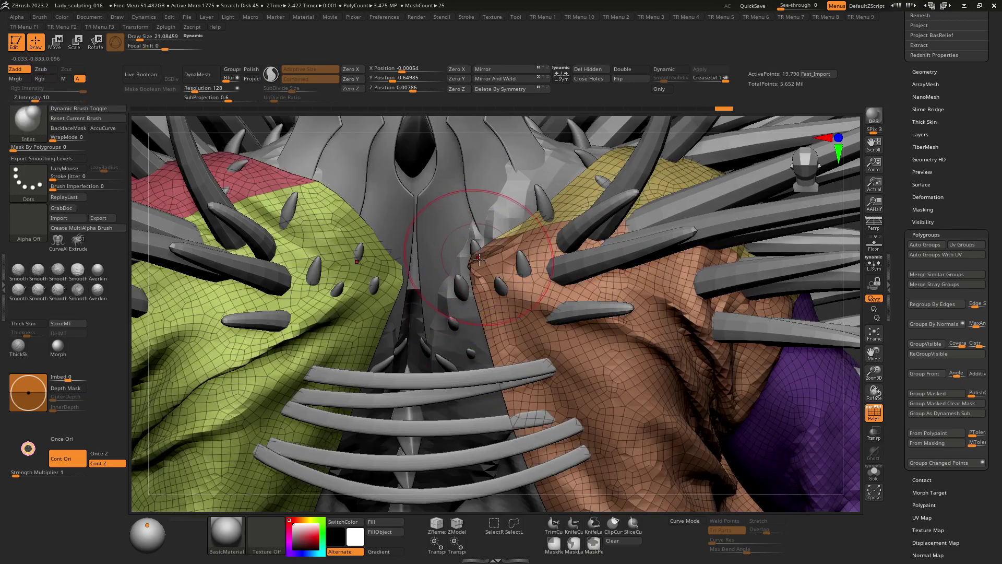
key("shift+f")
key("shift+d")
key("space")
left_click_drag(463, 239, 457, 239)
mouse_move(464, 245)
right_mouse_down("ctrl")
mouse_move(478, 271)
mouse_move(449, 299)
right_mouse_up("ctrl")
key("space")
left_click_drag(468, 249, 462, 248)
right_click_drag(462, 253, 467, 266)
right_click_drag(467, 266, 469, 277, "ctrl")
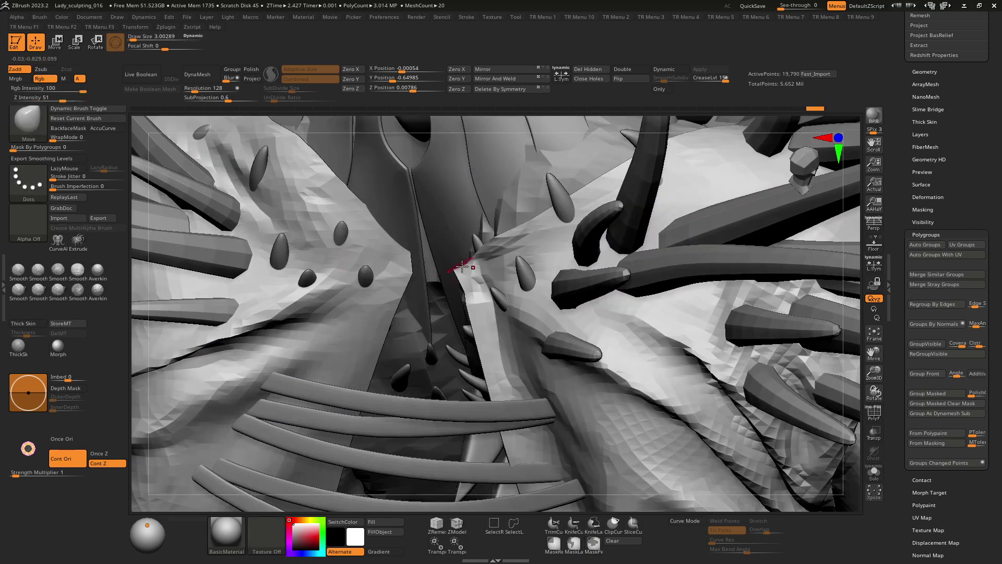
right_click_drag(419, 264, 442, 263, "shift")
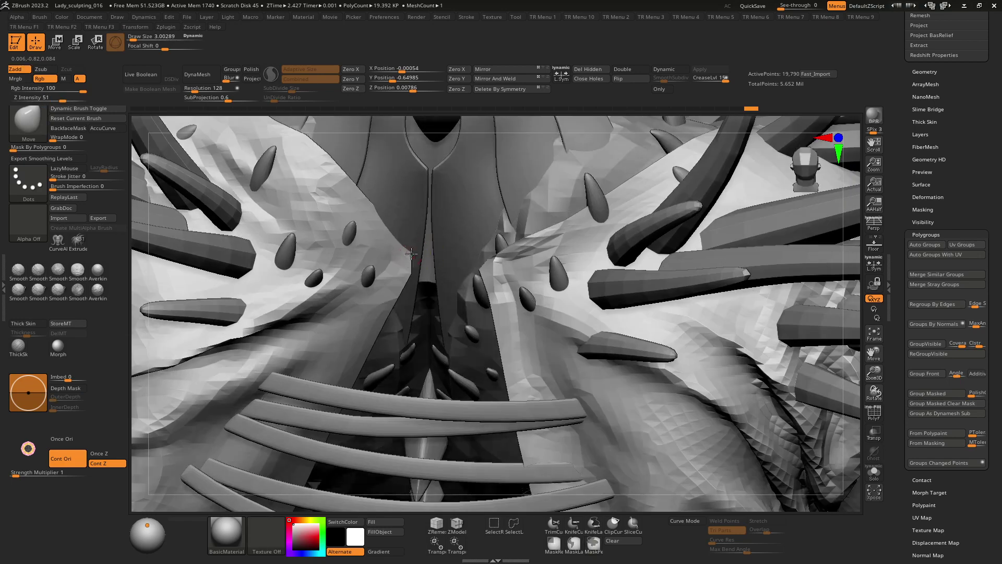
Pull the opposite cloth corner toward the spine with the Move brush at a draw size of about 6.6, and turn dynamic subdivision back on
key("space")
left_click_drag(415, 250, 421, 251)
key("space")
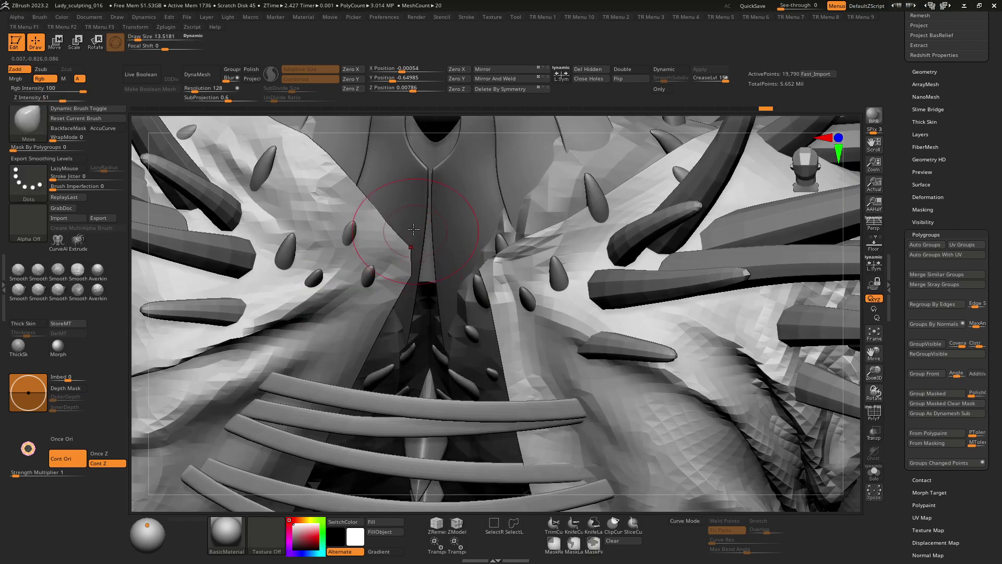
right_click_drag(414, 229, 417, 243)
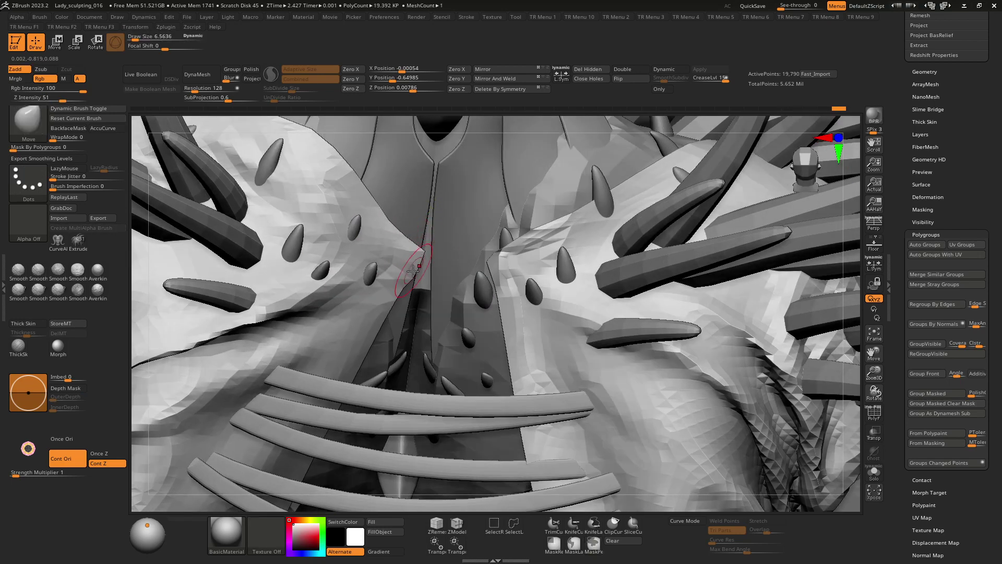
key("shift+f")
key("shift+f")
right_click_drag(429, 252, 459, 245)
key("d")
Select cloth_02 and adjust the cuff around the forearm with the Move brush at draw sizes of about 42 and 23
mouse_move(533, 233)
right_mouse_down("ctrl")
mouse_move(478, 255)
mouse_move(444, 292)
mouse_move(516, 239)
mouse_move(419, 319)
mouse_move(450, 284)
mouse_move(441, 299)
right_mouse_up("ctrl")
left_click(409, 323, "alt")
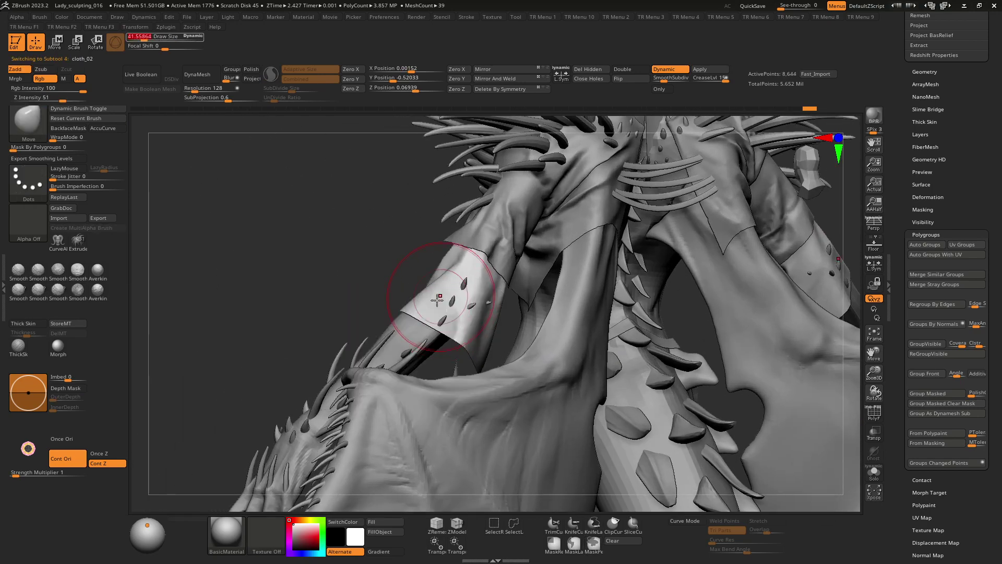
left_click_drag(446, 322, 448, 317)
key("space")
left_click_drag(457, 293, 447, 293)
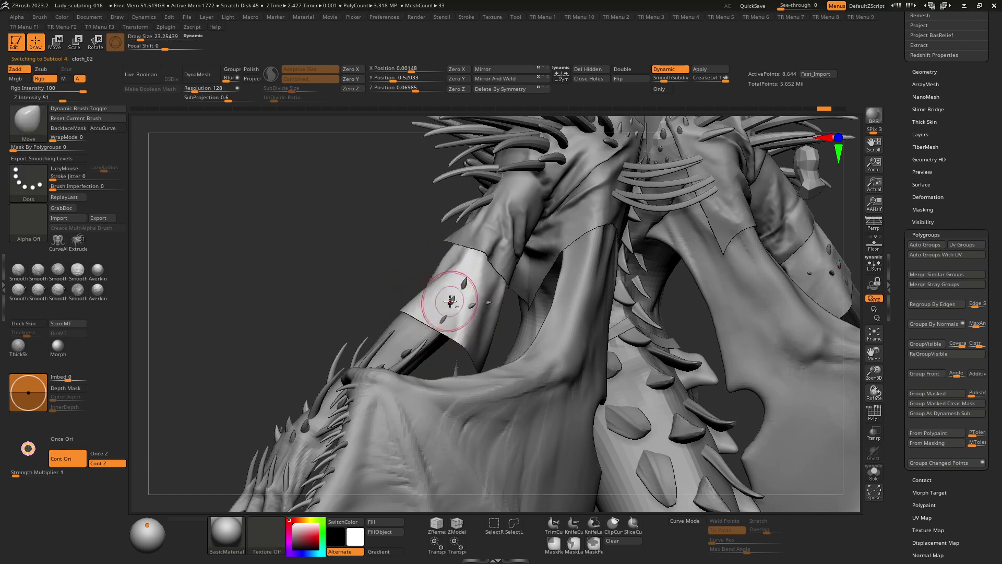
mouse_move(466, 282)
right_mouse_down("ctrl")
mouse_move(458, 293)
mouse_move(530, 253)
mouse_move(672, 273)
mouse_move(556, 295)
mouse_move(484, 257)
right_mouse_up("ctrl")
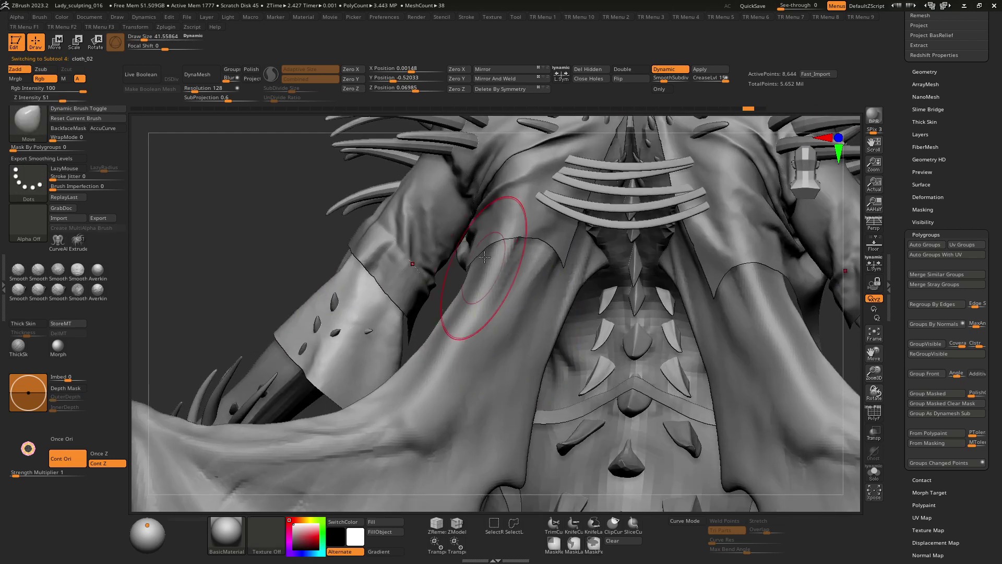
Try to reshape the part_26 back straps with the Move brush at a draw size of about 86
left_click(569, 196, "alt")
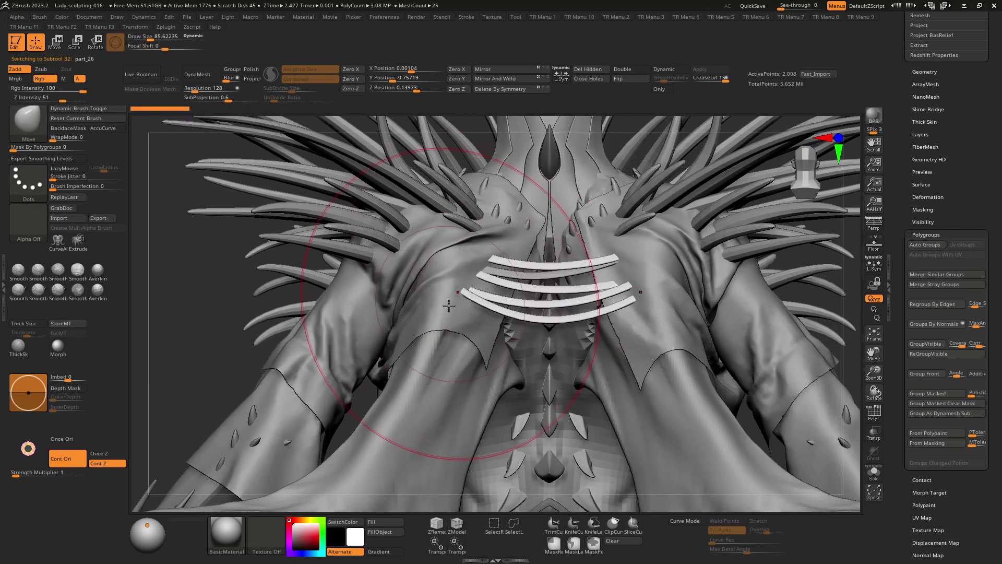
left_click_drag(403, 296, 424, 312)
key("ctrl+z")
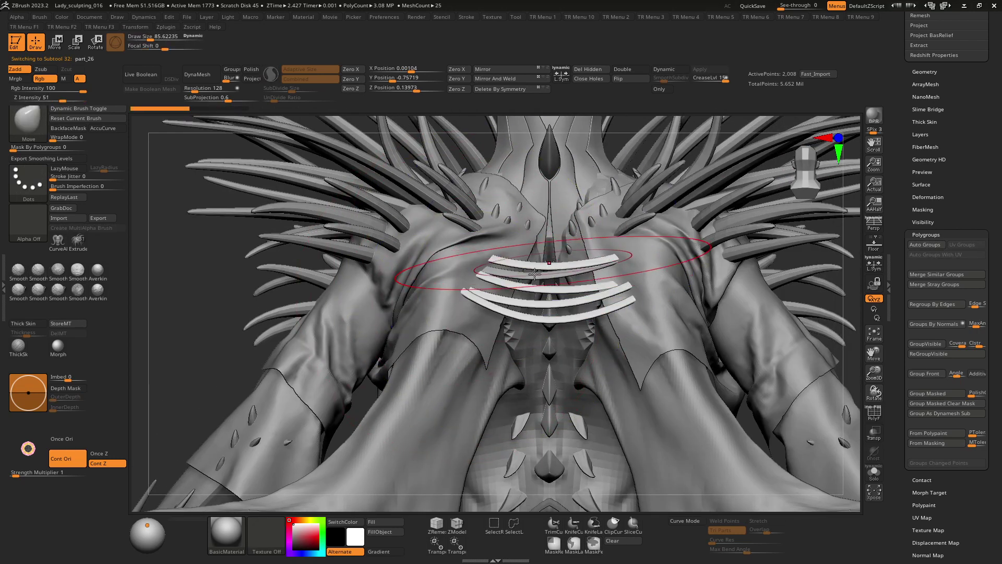
Move the strap subtools part_25 and part_26 to the head of the subtool list and merge part_26 down into part_25
right_click_drag(538, 273, 511, 295, "alt")
left_click_drag(901, 140, 904, 386)
left_click(956, 379)
left_click(958, 390, "shift")
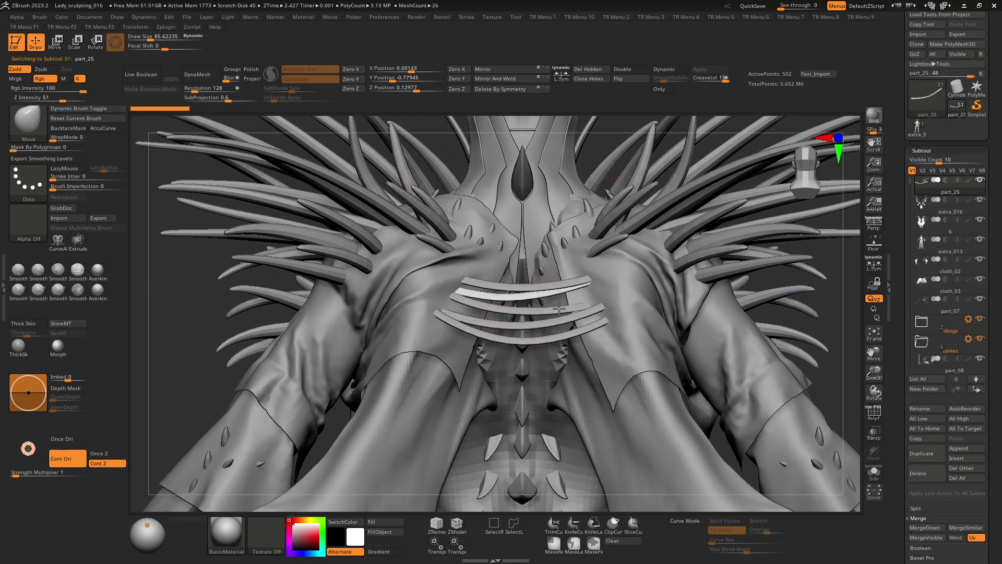
left_click(571, 307, "alt")
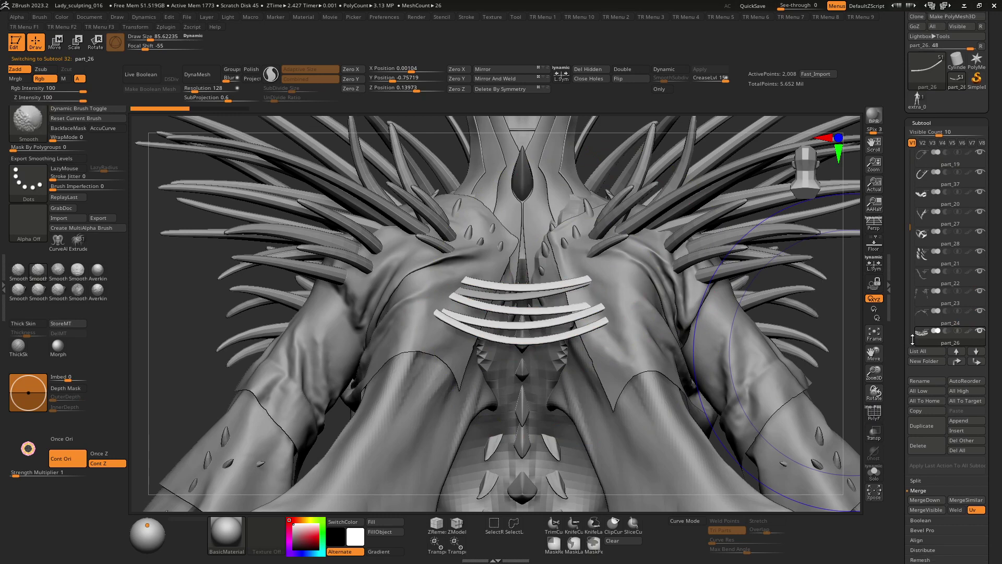
left_click(958, 364, "shift")
left_click(924, 498)
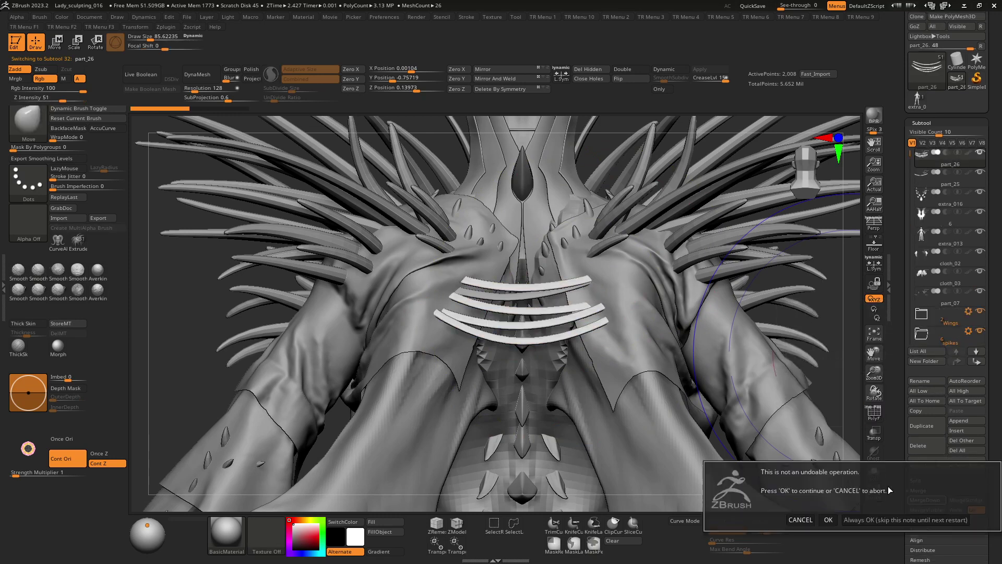
left_click(828, 518)
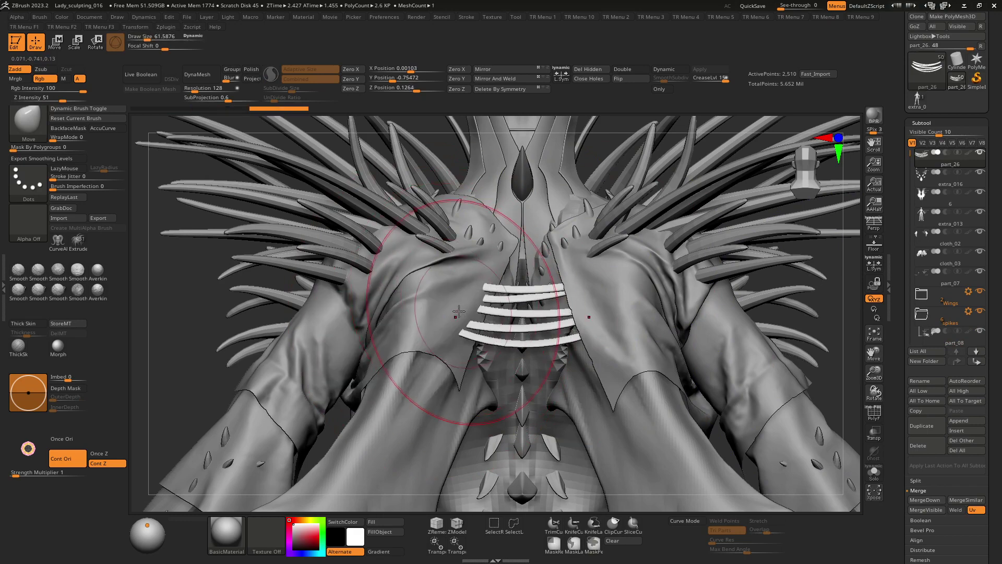
Adjust the part_26 back straps from several angles with the Move brush at draw sizes of about 51 and 39
mouse_move(464, 309)
right_mouse_down()
mouse_move(448, 313)
mouse_move(449, 337)
mouse_move(574, 293)
mouse_move(534, 329)
right_mouse_up()
key("space")
mouse_move(577, 287)
left_mouse_down()
mouse_move(569, 287)
mouse_move(584, 292)
left_mouse_up()
mouse_move(584, 292)
right_mouse_down()
mouse_move(594, 284)
mouse_move(561, 284)
mouse_move(450, 326)
mouse_move(428, 355)
right_mouse_up()
key("space")
mouse_move(455, 311)
right_mouse_down()
mouse_move(464, 273)
mouse_move(586, 245)
mouse_move(600, 231)
mouse_move(537, 293)
mouse_move(587, 256)
mouse_move(518, 257)
mouse_move(497, 285)
mouse_move(490, 277)
right_mouse_up()
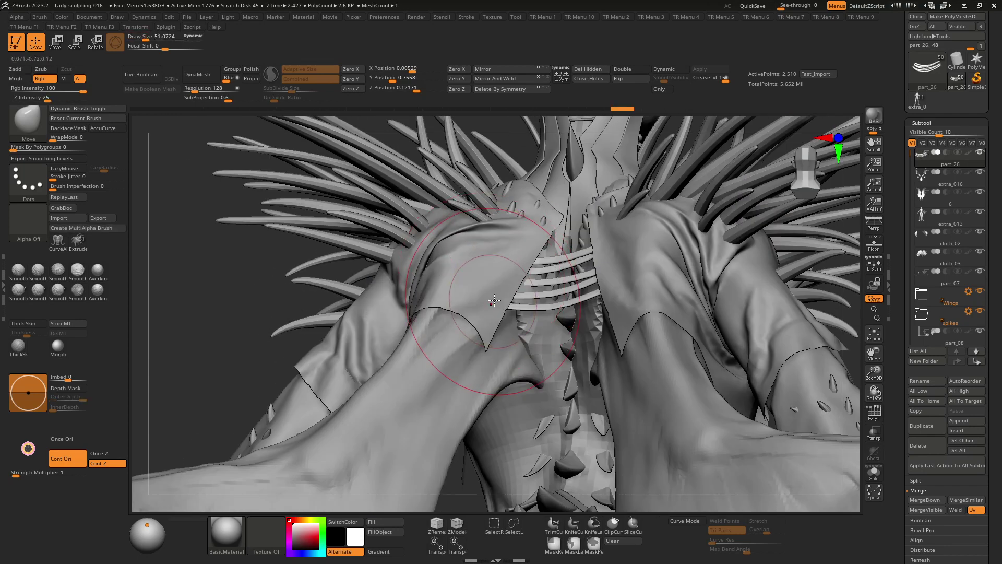
mouse_move(478, 313)
right_mouse_down()
mouse_move(508, 262)
mouse_move(482, 242)
right_mouse_up()
key("space")
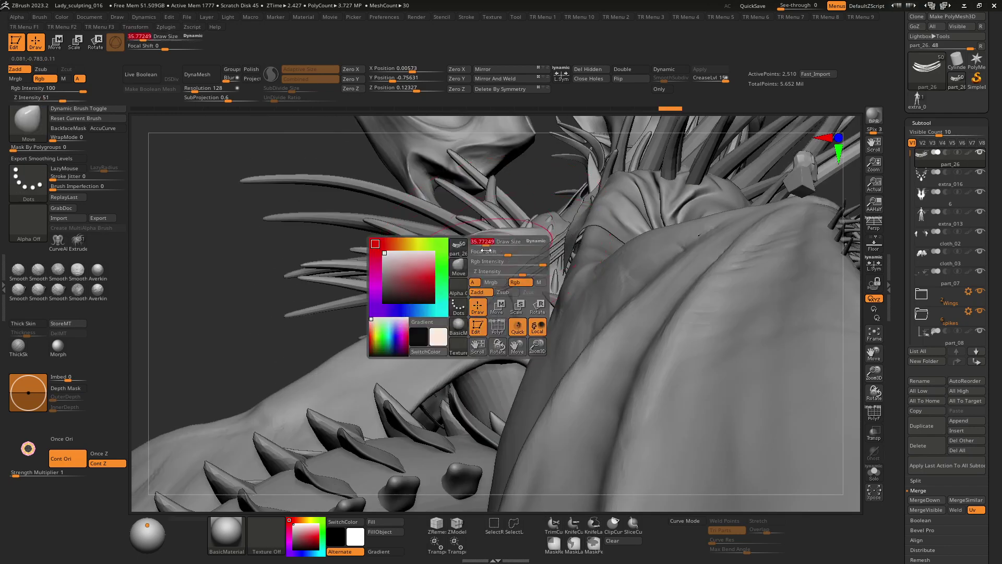
left_click_drag(499, 271, 506, 272)
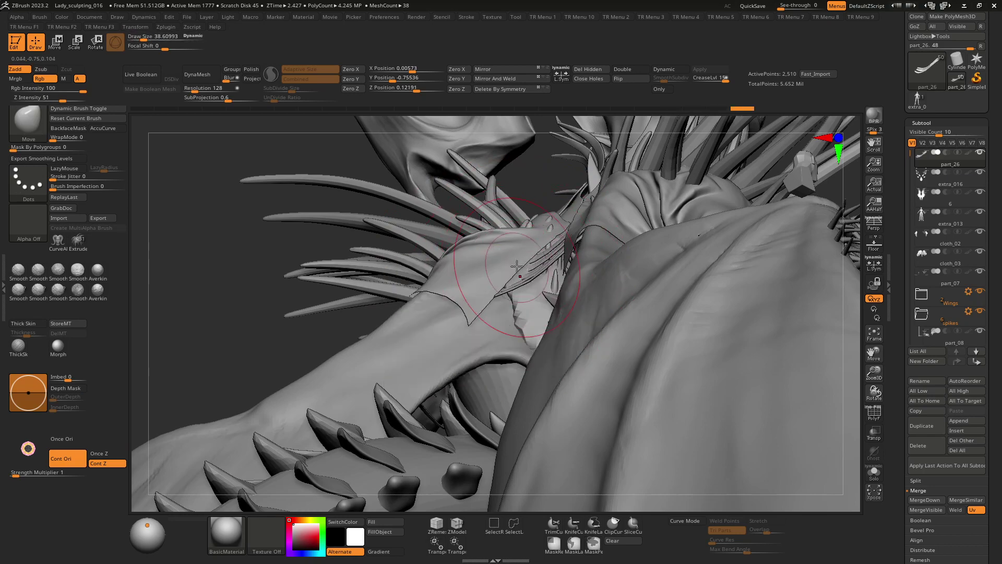
mouse_move(517, 266)
right_mouse_down()
mouse_move(532, 295)
mouse_move(566, 287)
mouse_move(572, 274)
right_mouse_up()
Mask everything but the lowest back strap and reposition that strap slightly with Transpose
key("w")
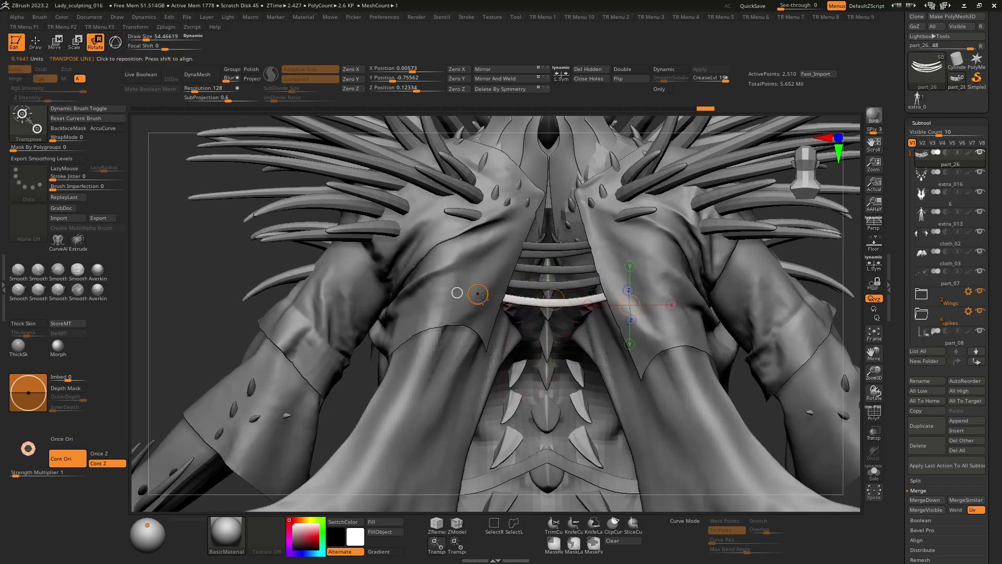
left_click_drag(481, 285, 481, 282)
key("q")
Reshape the lowest strap with the Move brush at a draw size of about 86, and clear the mask from the other straps
key("space")
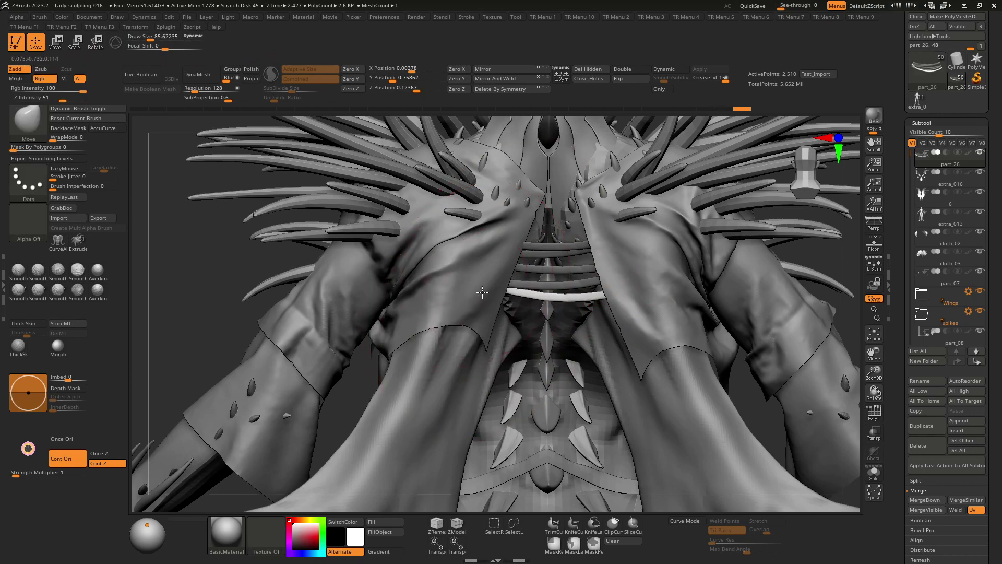
mouse_move(523, 291)
right_mouse_down("ctrl")
mouse_move(574, 299)
mouse_move(535, 333)
right_mouse_up("ctrl")
key("space")
right_click_drag(657, 302, 647, 284, "ctrl")
right_click_drag(647, 284, 458, 252)
right_click_drag(625, 249, 636, 271, "ctrl")
scroll(636, 270, "up", 3)
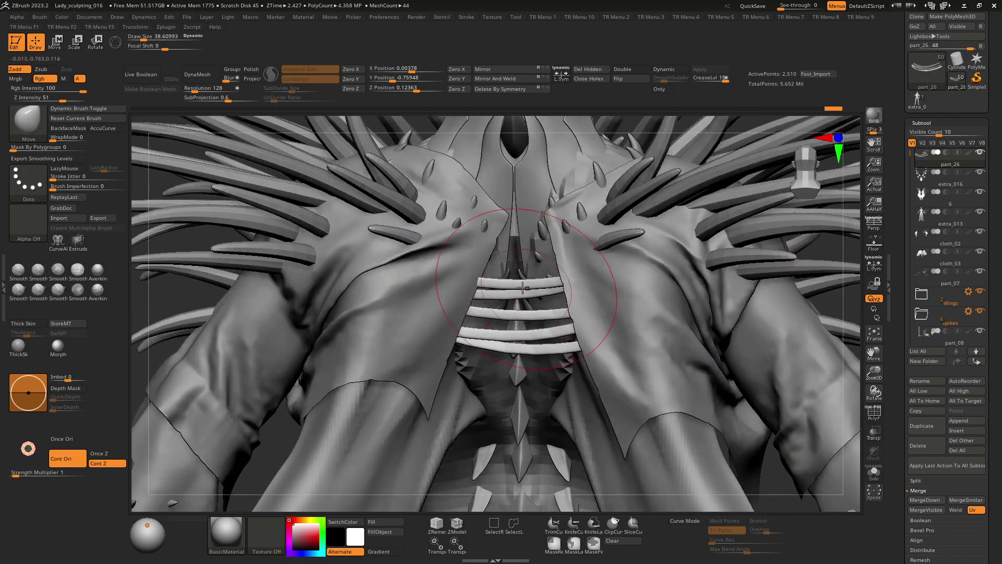
Isolate the uppermost back strap with a Transpose mask and tilt it so its ends sit at different heights
key("w")
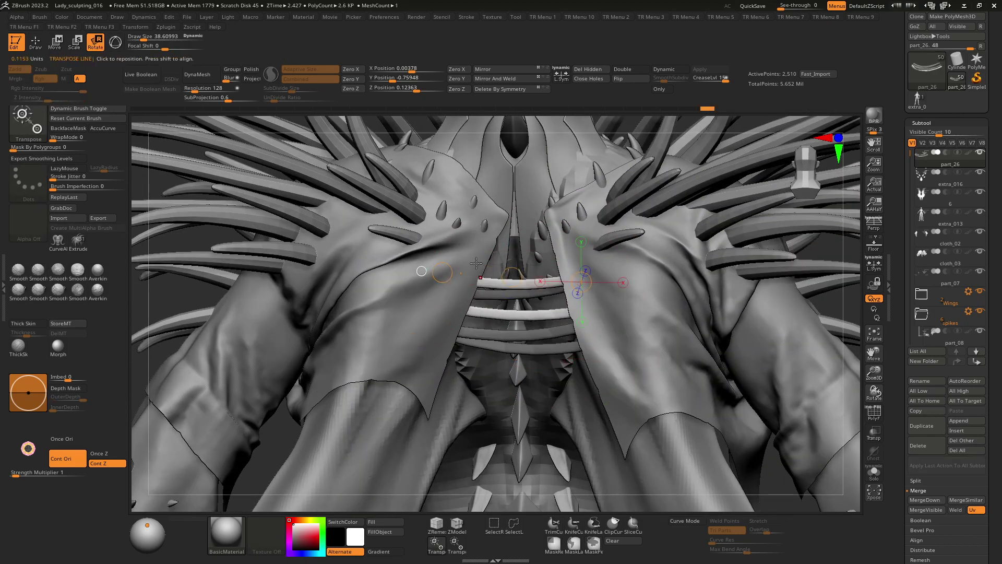
key("space")
key("w")
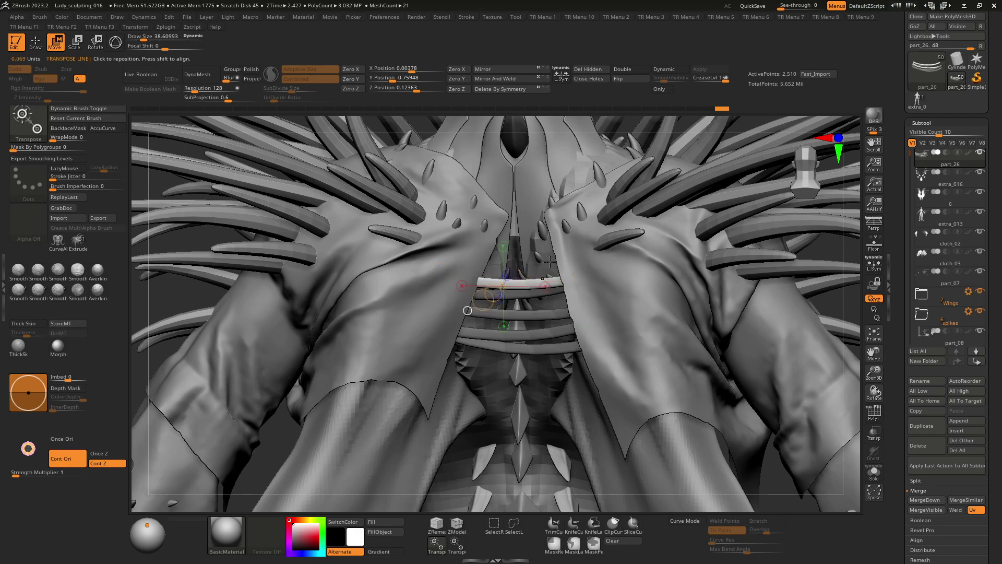
scroll(550, 262, "down", 3)
left_click_drag(448, 224, 472, 250, "ctrl")
scroll(473, 250, "up", 2)
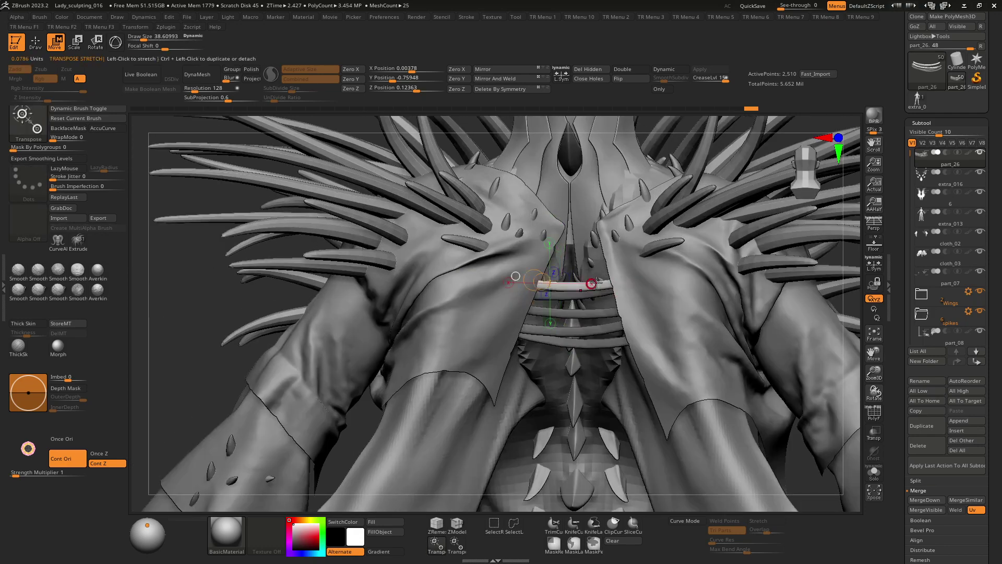
key("q")
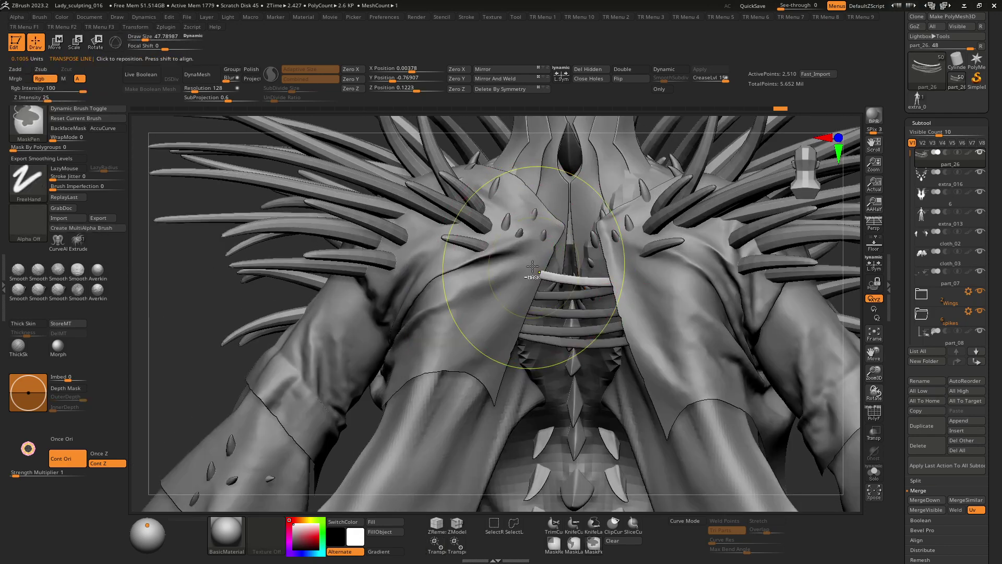
Unmask the straps and refine their fit between the cloth edges with the Move brush at draw sizes of about 39 and 62
left_click_drag(536, 264, 538, 267)
mouse_move(537, 267)
right_mouse_down()
mouse_move(543, 241)
mouse_move(572, 269)
right_mouse_up()
left_click_drag(572, 269, 572, 281)
mouse_move(572, 282)
right_mouse_down()
mouse_move(661, 266)
mouse_move(608, 235)
mouse_move(575, 294)
mouse_move(546, 261)
mouse_move(550, 277)
right_mouse_up()
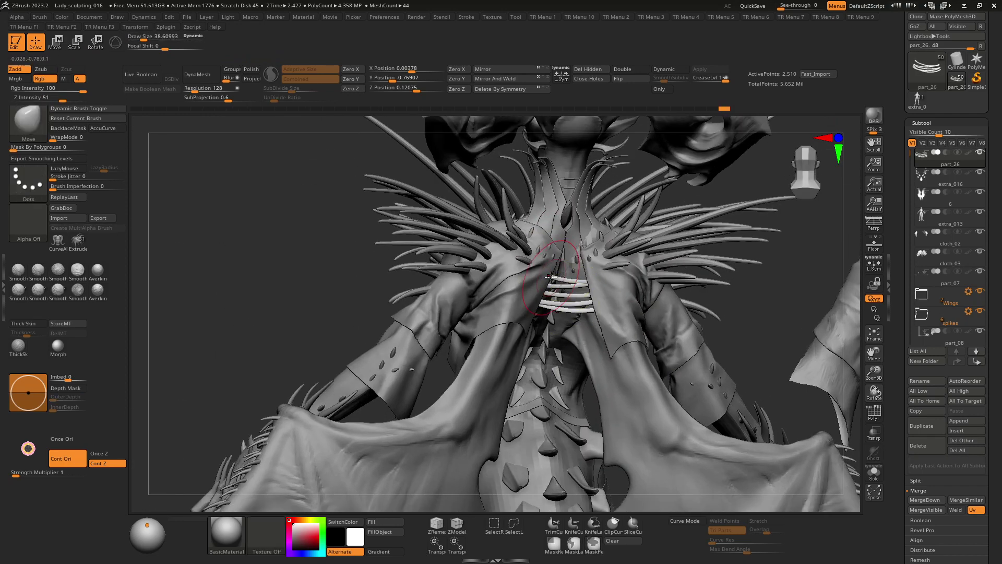
key("shift")
left_click_drag(597, 282, 595, 285, "shift")
mouse_move(595, 284)
right_mouse_down("shift")
mouse_move(616, 271)
mouse_move(598, 308)
right_mouse_up("shift")
left_click_drag(595, 282, 620, 275, "shift")
right_click_drag(622, 275, 557, 302)
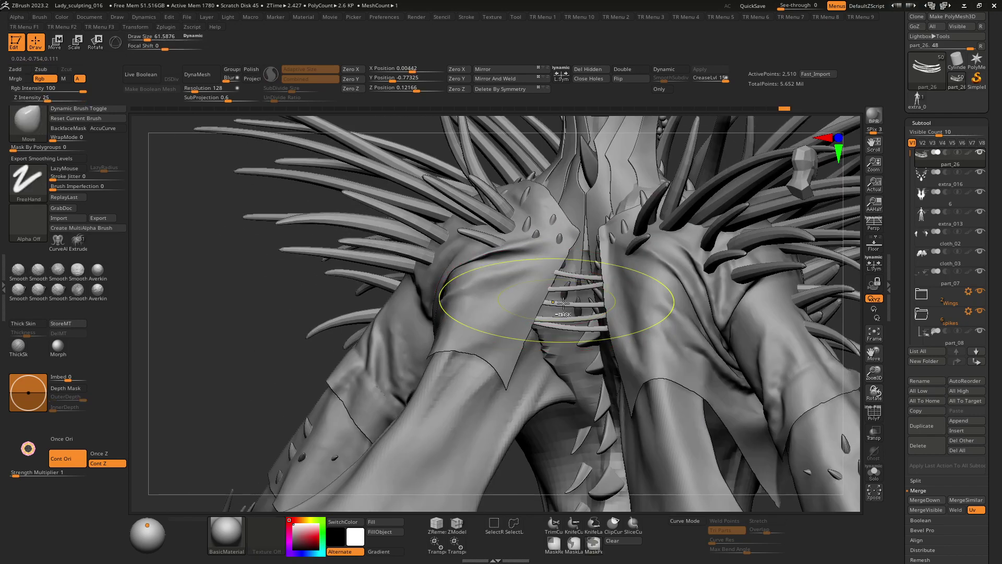
left_click_drag(556, 302, 581, 300, "alt")
mouse_move(581, 301)
right_mouse_down("shift")
mouse_move(554, 287)
mouse_move(574, 313)
mouse_move(598, 277)
mouse_move(586, 208)
right_mouse_up("shift")
Isolate the part_26 straps to examine their curvature, and bring the full model back into view
key("alt+s")
key("w")
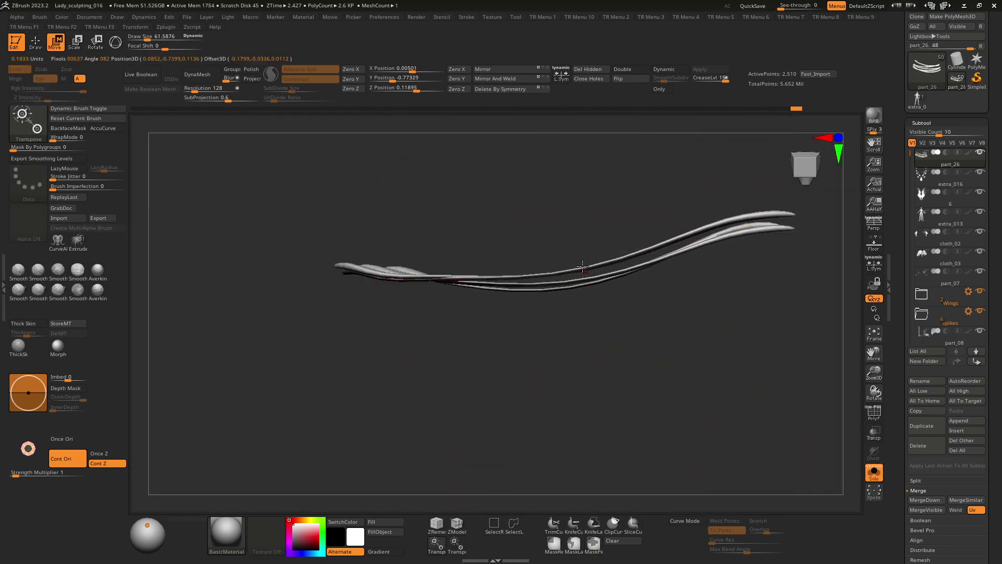
key("alt+s")
mouse_move(583, 266)
right_mouse_down()
mouse_move(765, 221)
mouse_move(531, 313)
mouse_move(532, 217)
mouse_move(537, 235)
mouse_move(528, 226)
right_mouse_up()
key("q")
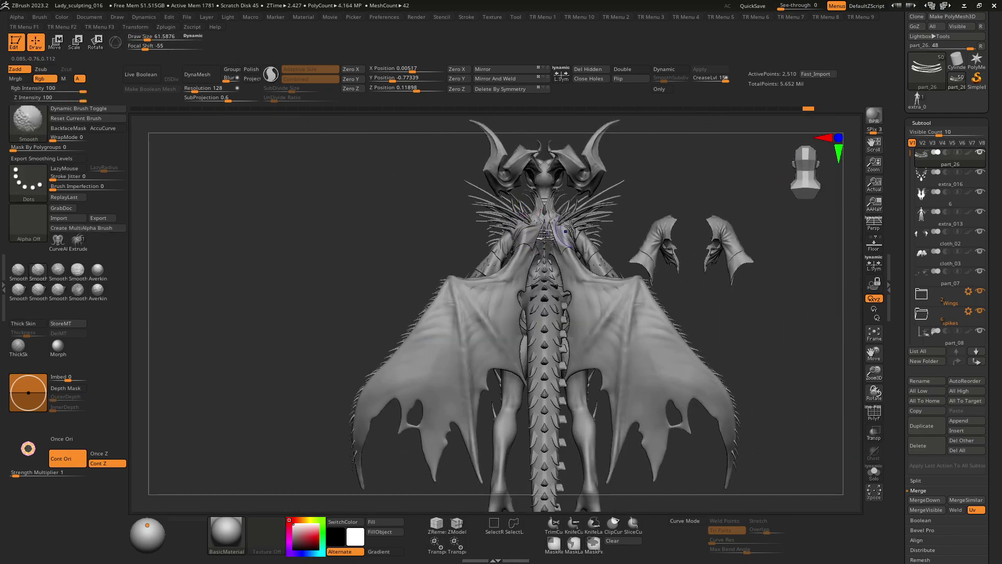
Select cloth_03 and adjust the cloth around the upper shoulder with the Move brush at a draw size of about 23
mouse_move(599, 230)
right_mouse_down()
mouse_move(553, 224)
mouse_move(569, 282)
mouse_move(577, 259)
mouse_move(558, 221)
mouse_move(397, 240)
right_mouse_up()
right_click(537, 282)
right_click_drag(538, 235, 556, 274, "ctrl")
left_click(559, 313, "alt")
mouse_move(559, 318)
right_mouse_down("ctrl")
mouse_move(562, 293)
mouse_move(601, 294)
mouse_move(543, 261)
right_mouse_up("ctrl")
right_click_drag(543, 261, 519, 190, "alt")
key("space")
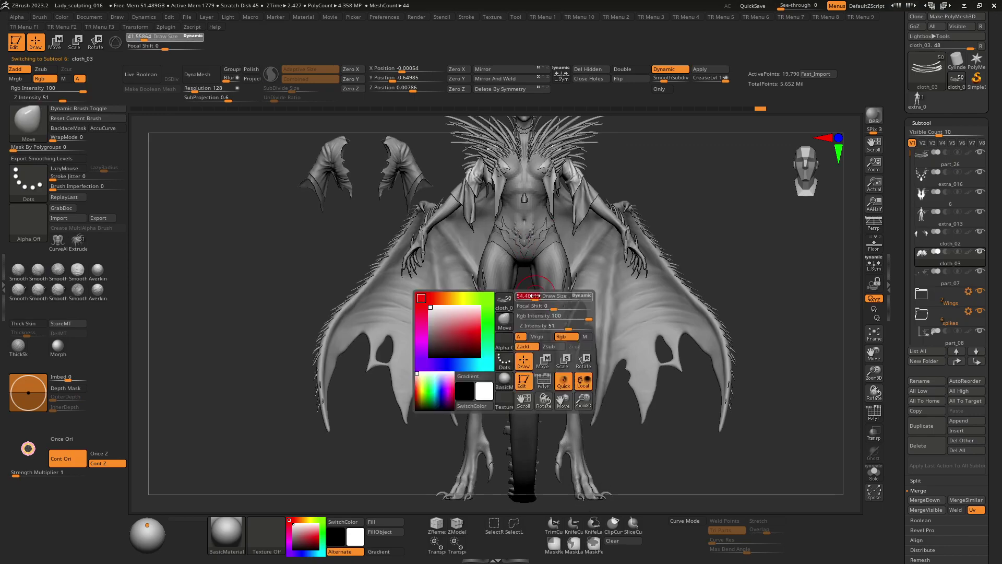
left_click_drag(532, 296, 538, 296)
mouse_move(561, 240)
right_mouse_down("alt")
mouse_move(552, 339)
mouse_move(501, 313)
mouse_move(514, 334)
mouse_move(532, 277)
mouse_move(563, 261)
mouse_move(555, 339)
mouse_move(538, 324)
right_mouse_up("alt")
mouse_move(538, 324)
right_mouse_down("ctrl")
mouse_move(467, 292)
mouse_move(490, 271)
mouse_move(499, 288)
mouse_move(483, 280)
right_mouse_up("ctrl")
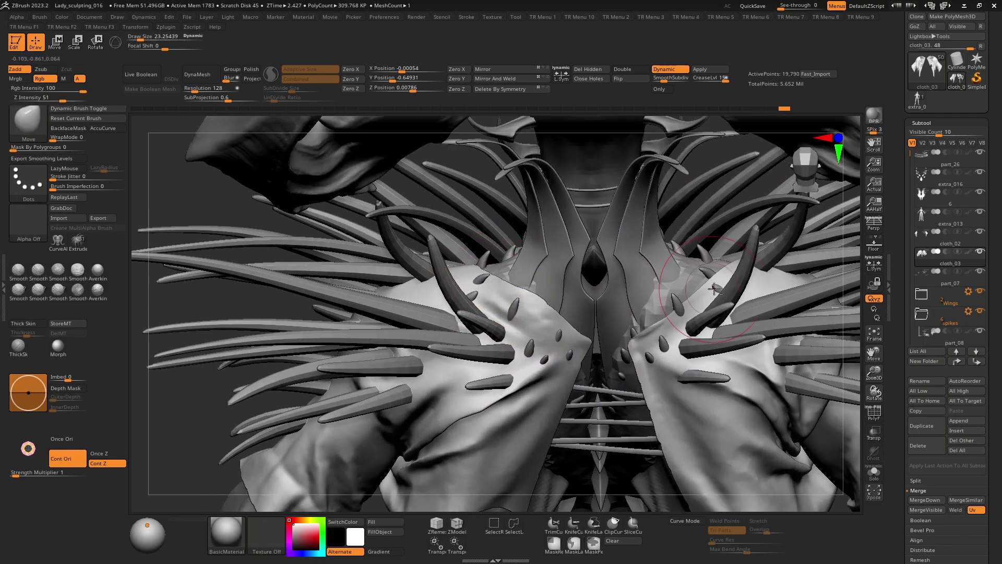
right_click_drag(717, 291, 716, 275)
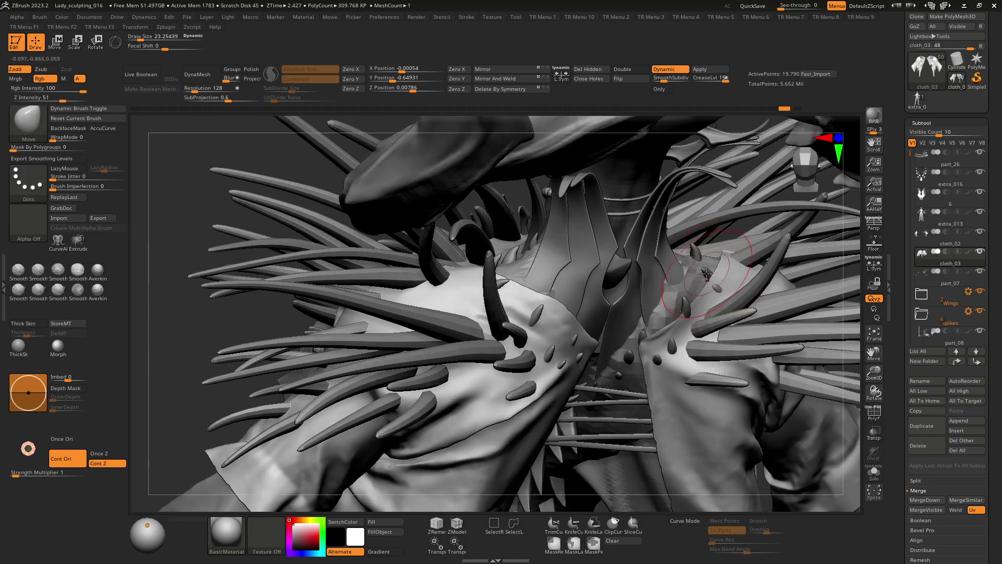
right_click_drag(687, 311, 667, 242)
Isolate cloth_03 and examine its polygroups and wireframe around the shoulders and sleeves
key("shift+f")
key("shift+d")
key("alt+s")
key("shift+f")
key("shift+f")
key("d")
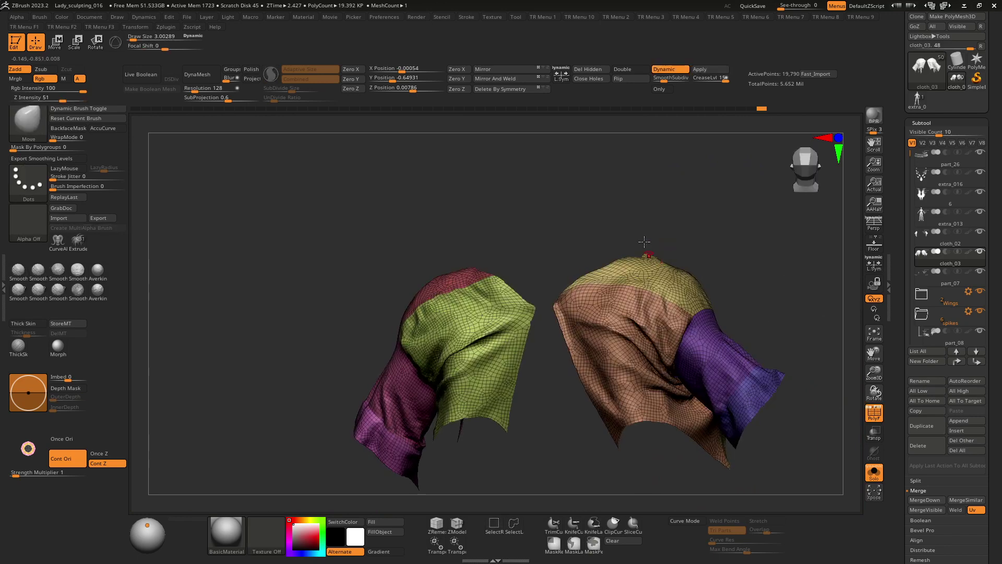
key("shift+f")
right_click_drag(607, 282, 548, 297)
key("shift+f")
right_click(514, 302)
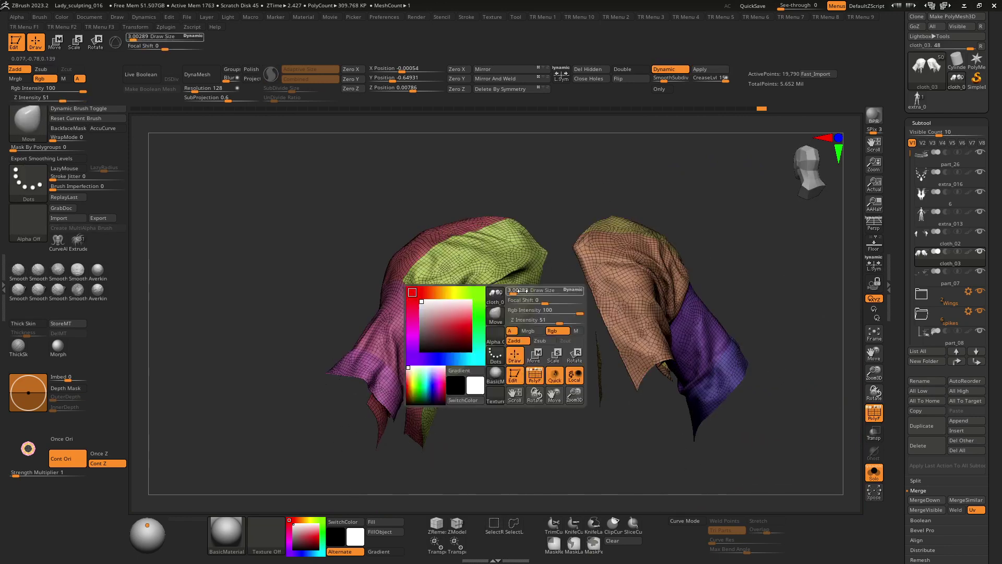
Examine the folds of cloth_03 without the wireframe, and check the garment on the full character from the front
right_click_drag(500, 318, 526, 242, "ctrl")
key("shift+f")
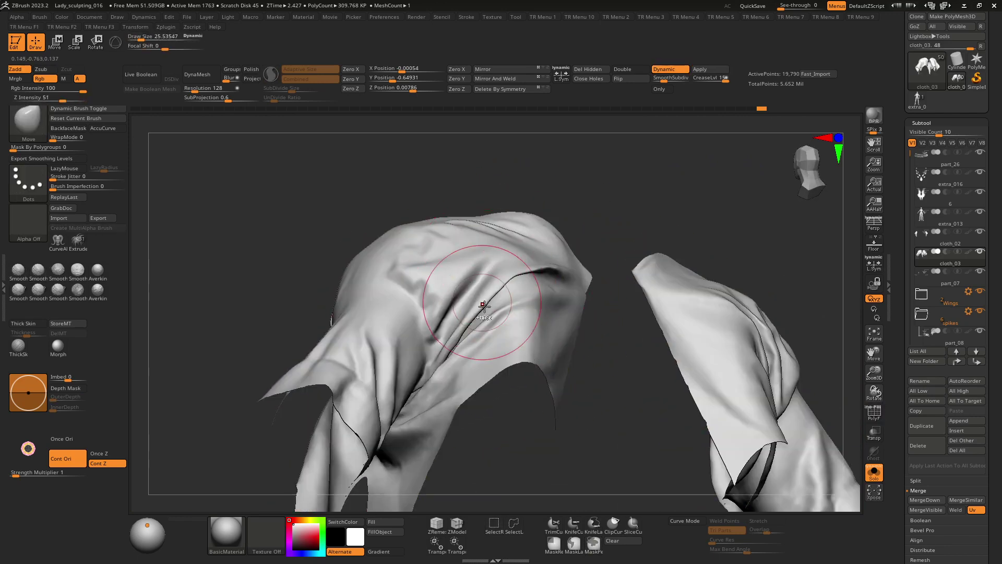
right_click_drag(483, 307, 476, 295, "shift")
key("alt+s")
mouse_move(554, 307)
right_mouse_down("ctrl")
mouse_move(558, 287)
mouse_move(407, 298)
mouse_move(567, 292)
mouse_move(631, 135)
right_mouse_up("ctrl")
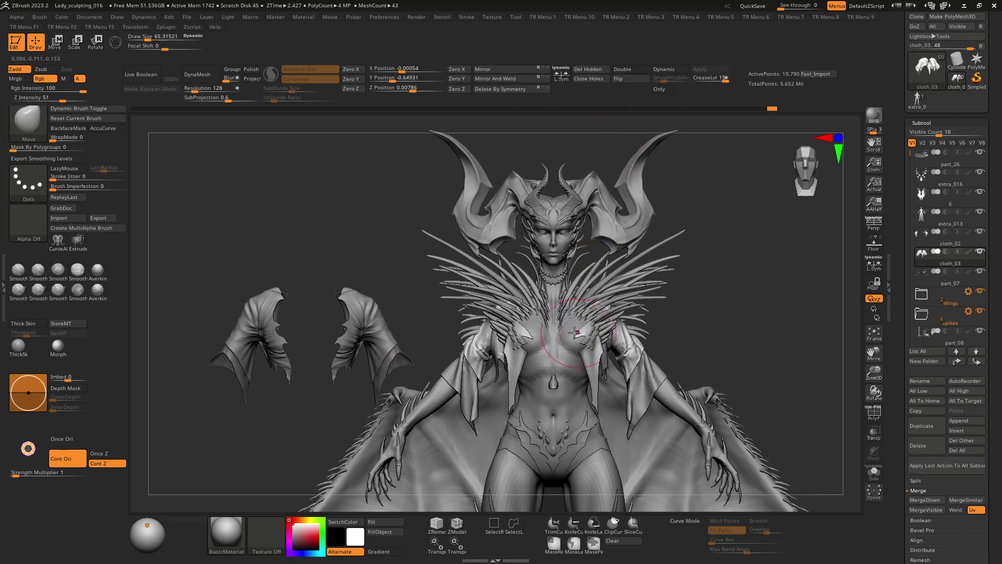
right_click_drag(574, 332, 596, 277, "ctrl")
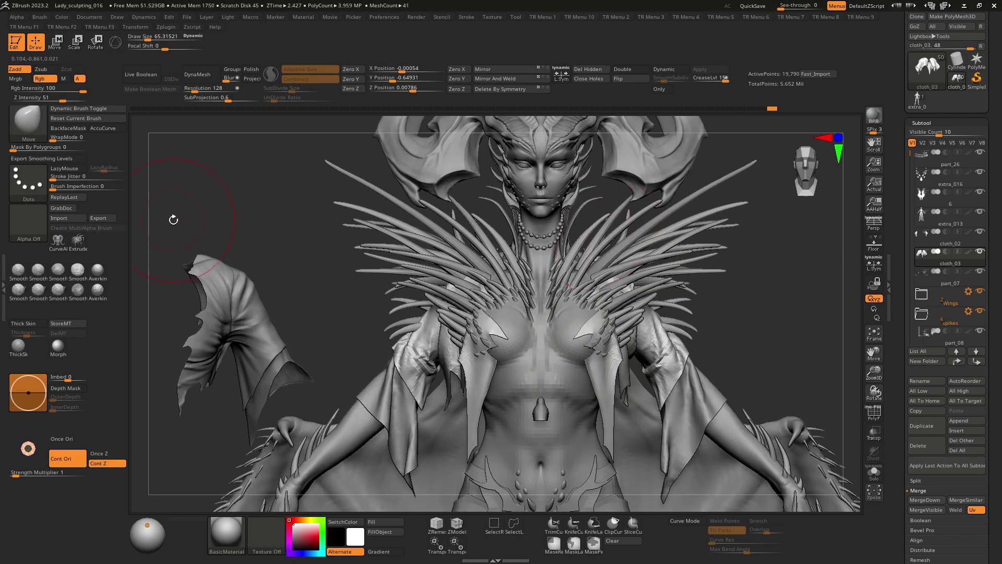